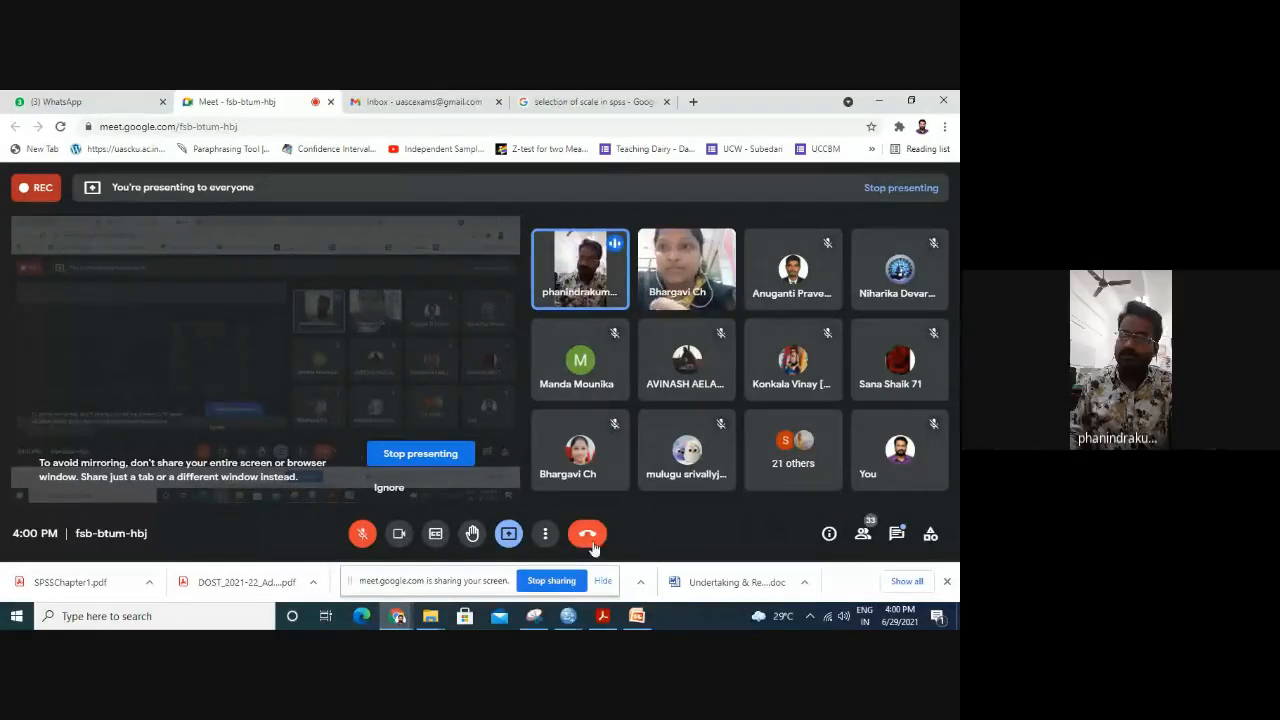
Dismiss the mirroring warning, switch to Snipping Tool, and capture a new snip covering most of the meeting window.
{"action": "left_click", "coordinate": [390, 489]}
{"action": "key", "text": "alt+Tab"}
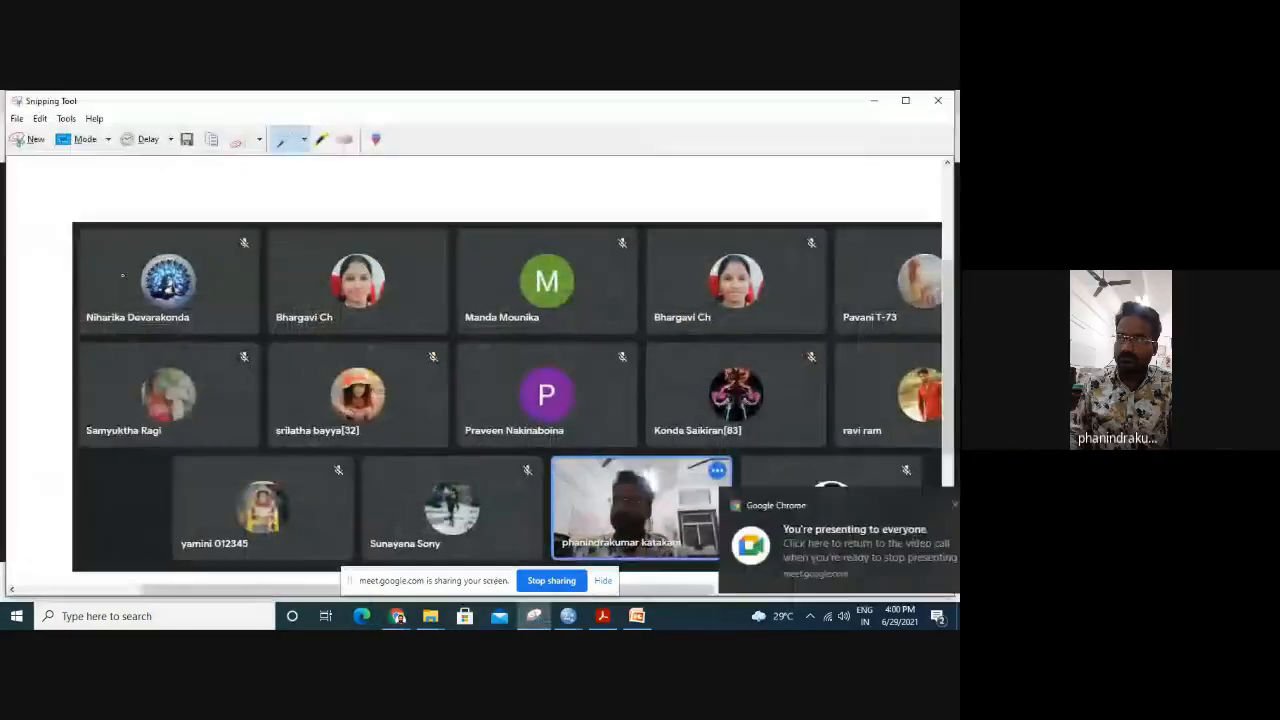
{"action": "left_click", "coordinate": [30, 139]}
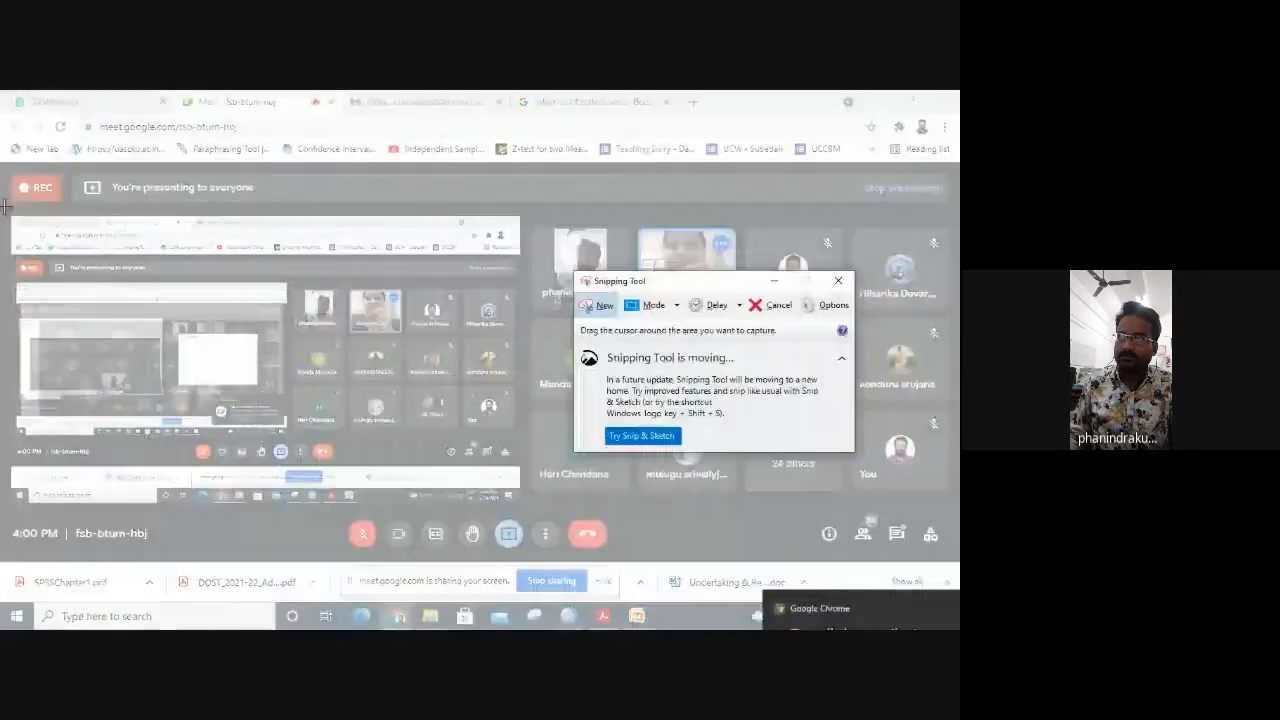
{"action": "left_click_drag", "start_coordinate": [4, 207], "coordinate": [938, 515]}
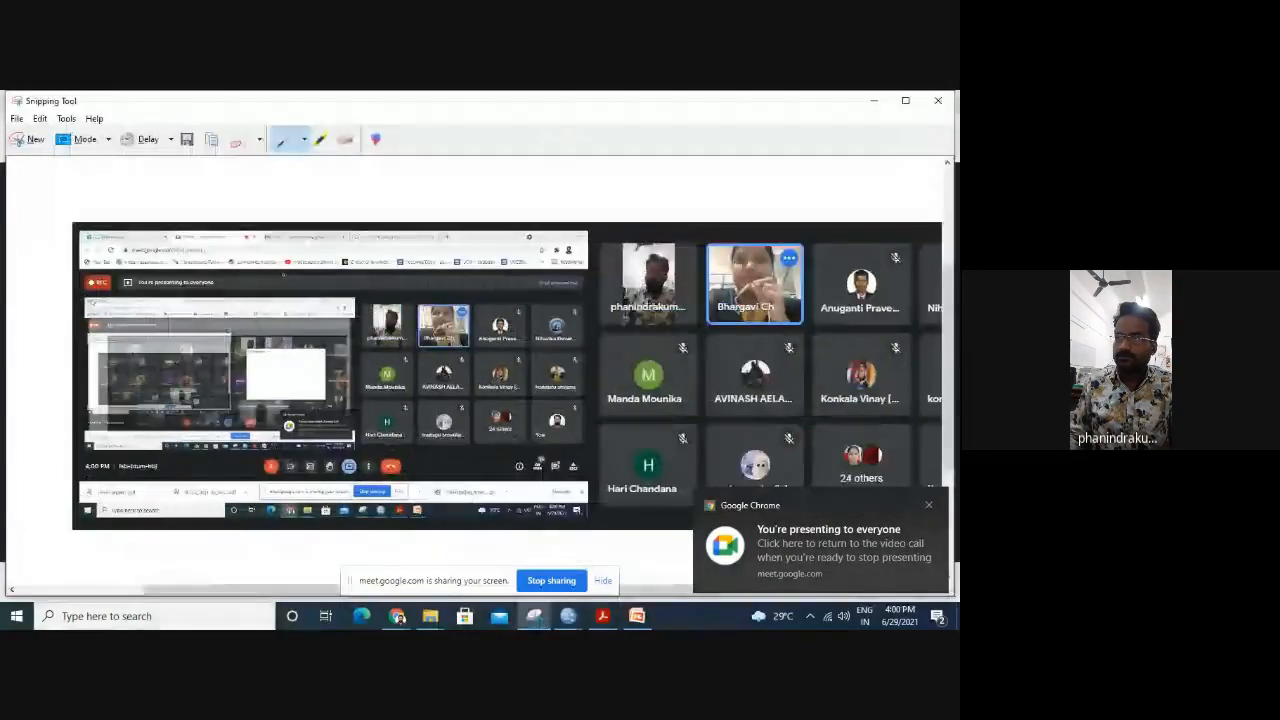
Save the snip as a JPEG file named 5 in the DAy - 4 folder and minimize Snipping Tool.
{"action": "left_click", "coordinate": [185, 142]}
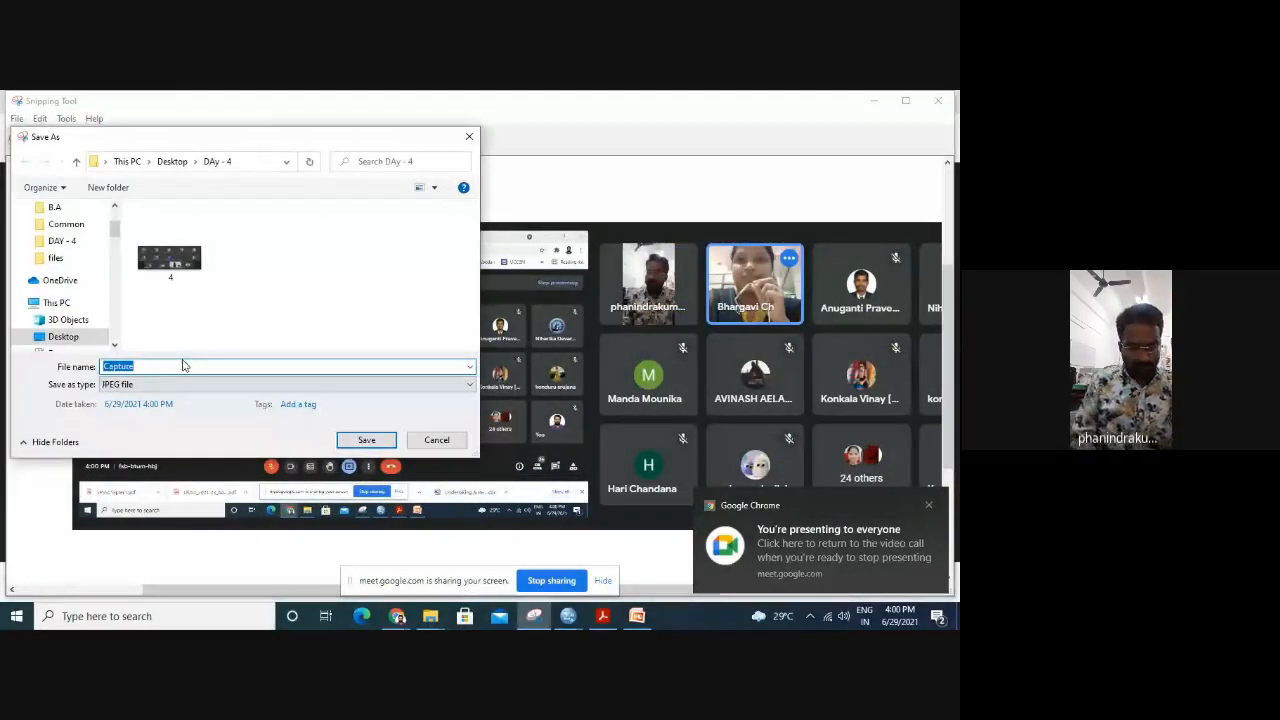
{"action": "type", "text": "5"}
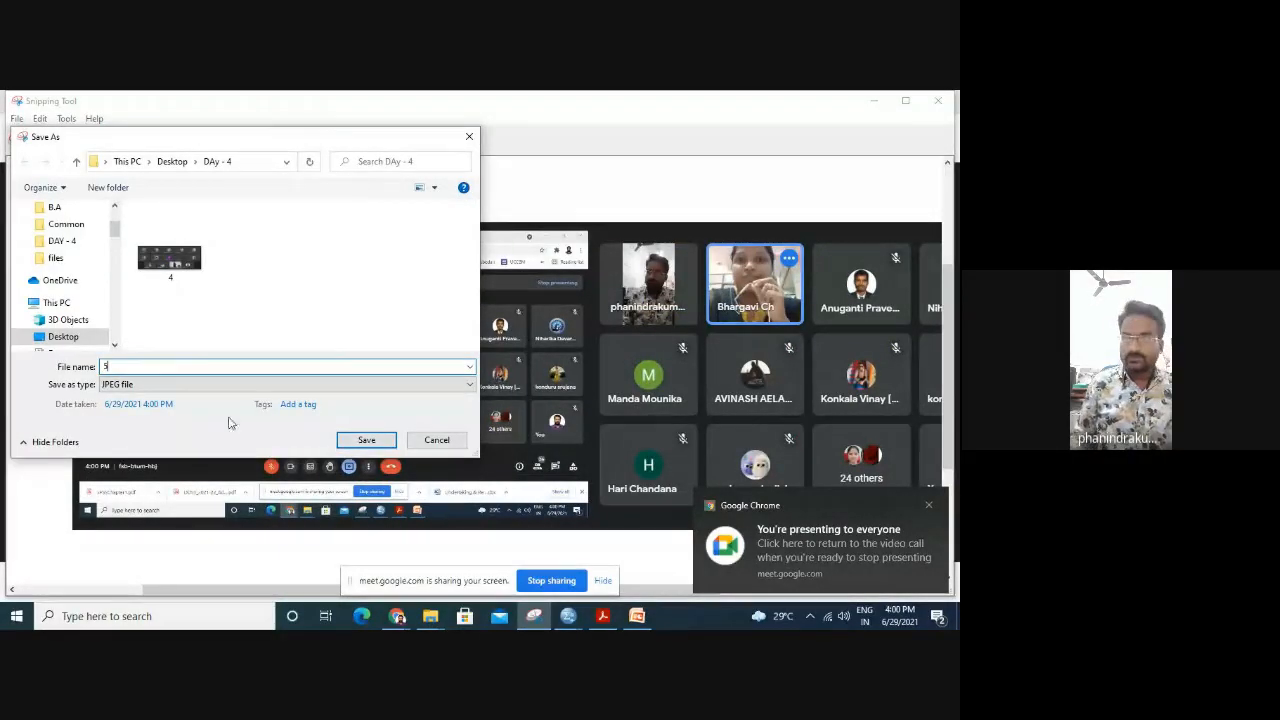
{"action": "left_click", "coordinate": [366, 438]}
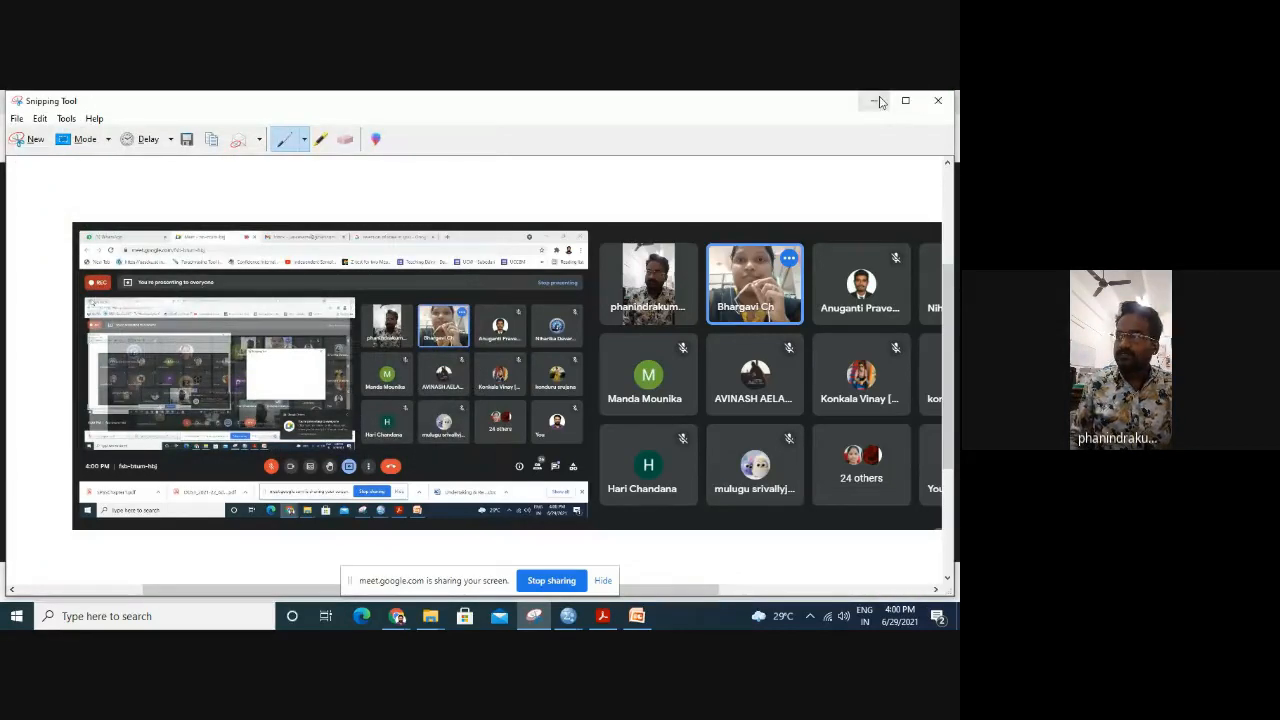
{"action": "left_click", "coordinate": [877, 101]}
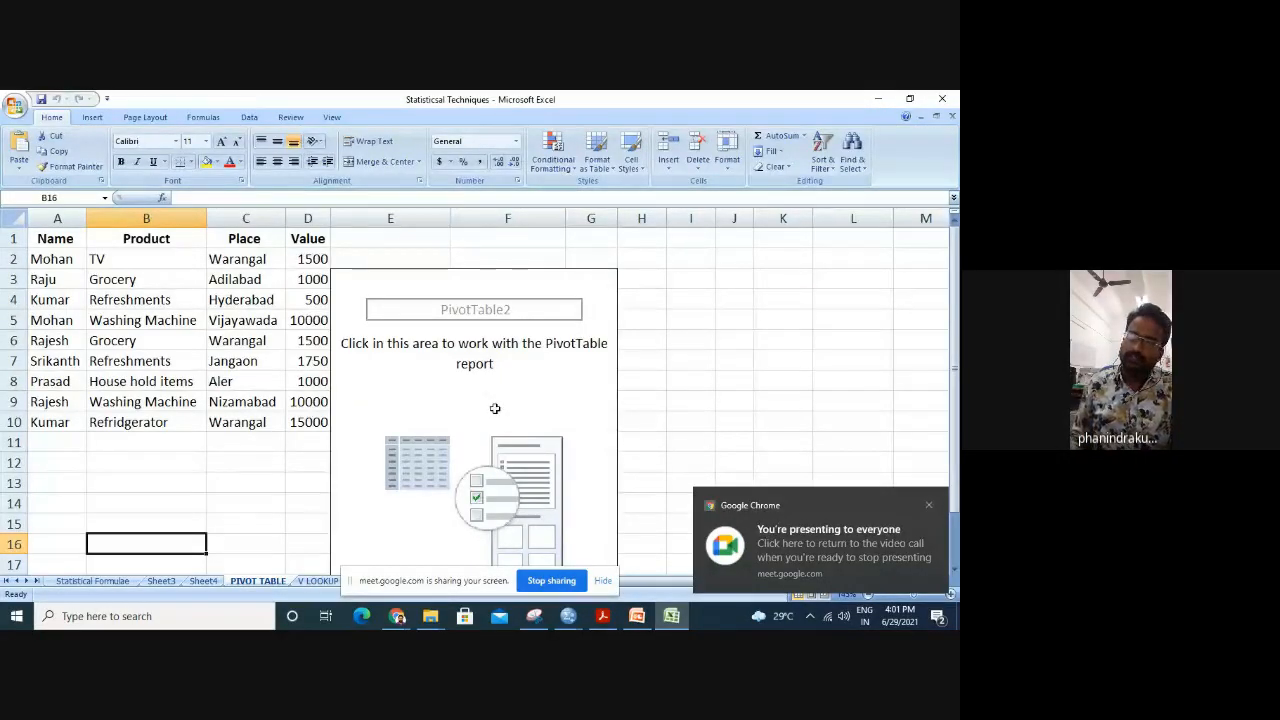
Try to delete the empty pivot table report beside the data on the PIVOT TABLE sheet.
{"action": "left_click", "coordinate": [478, 278]}
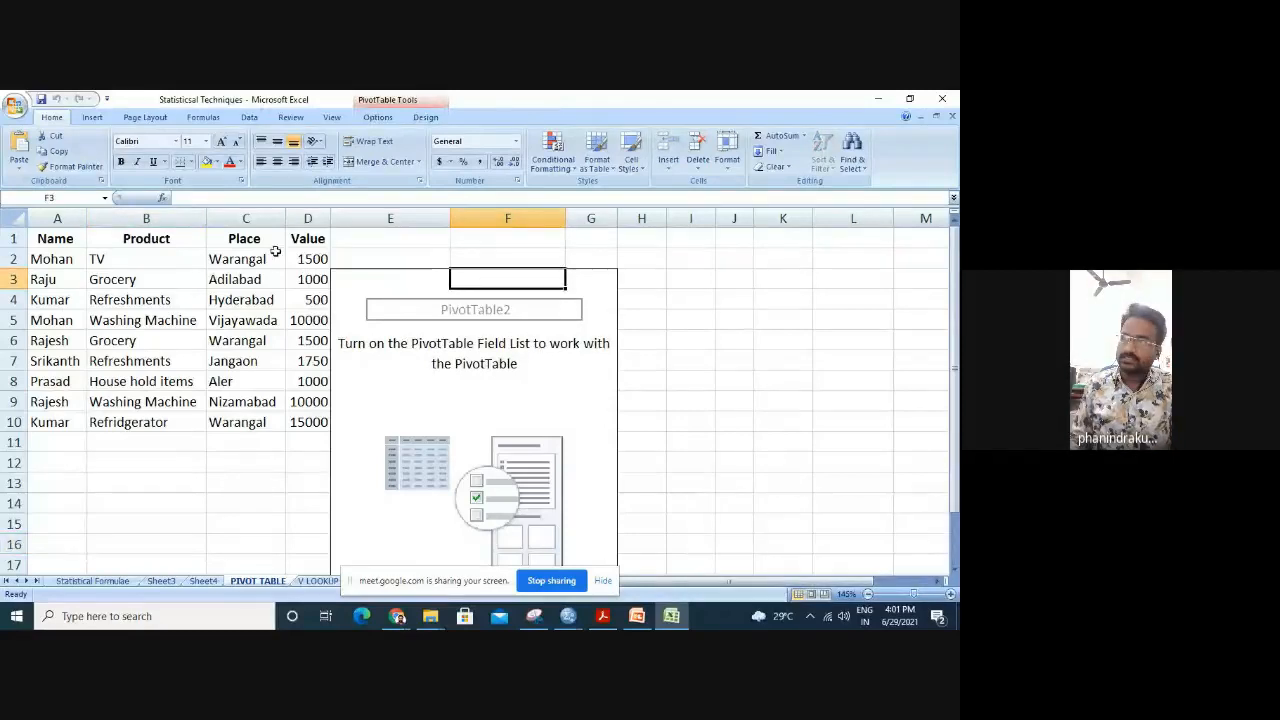
{"action": "left_click", "coordinate": [588, 383]}
{"action": "key", "text": "Delete"}
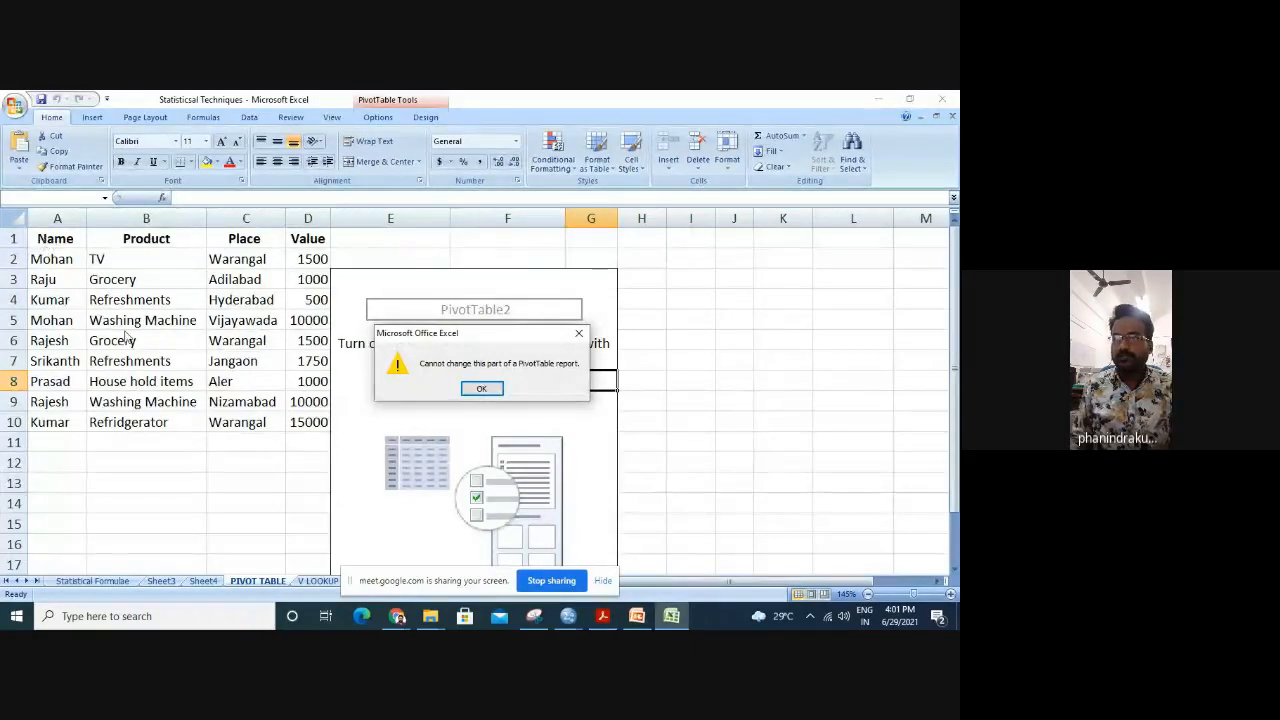
{"action": "key", "text": "Return"}
Copy the data range A1:D10, including its headers, from the PIVOT TABLE sheet.
{"action": "left_click", "coordinate": [223, 425]}
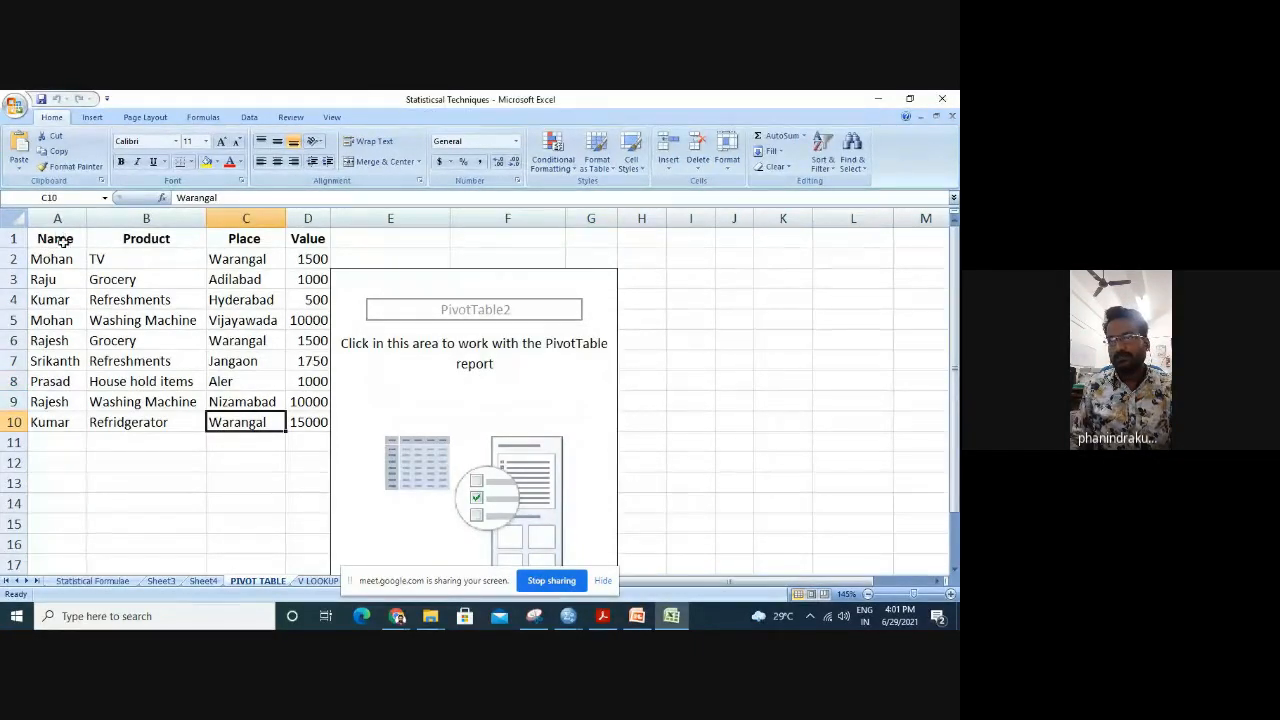
{"action": "left_click_drag", "start_coordinate": [57, 238], "coordinate": [288, 413]}
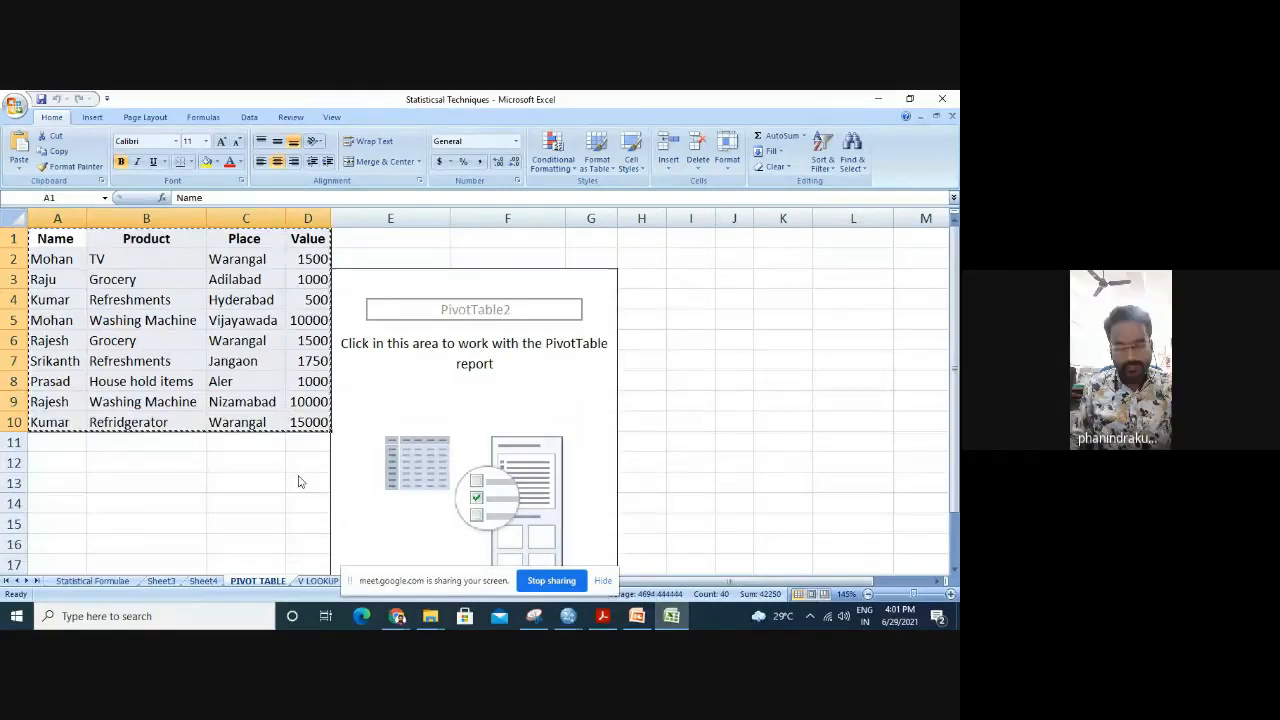
{"action": "key", "text": "ctrl+c"}
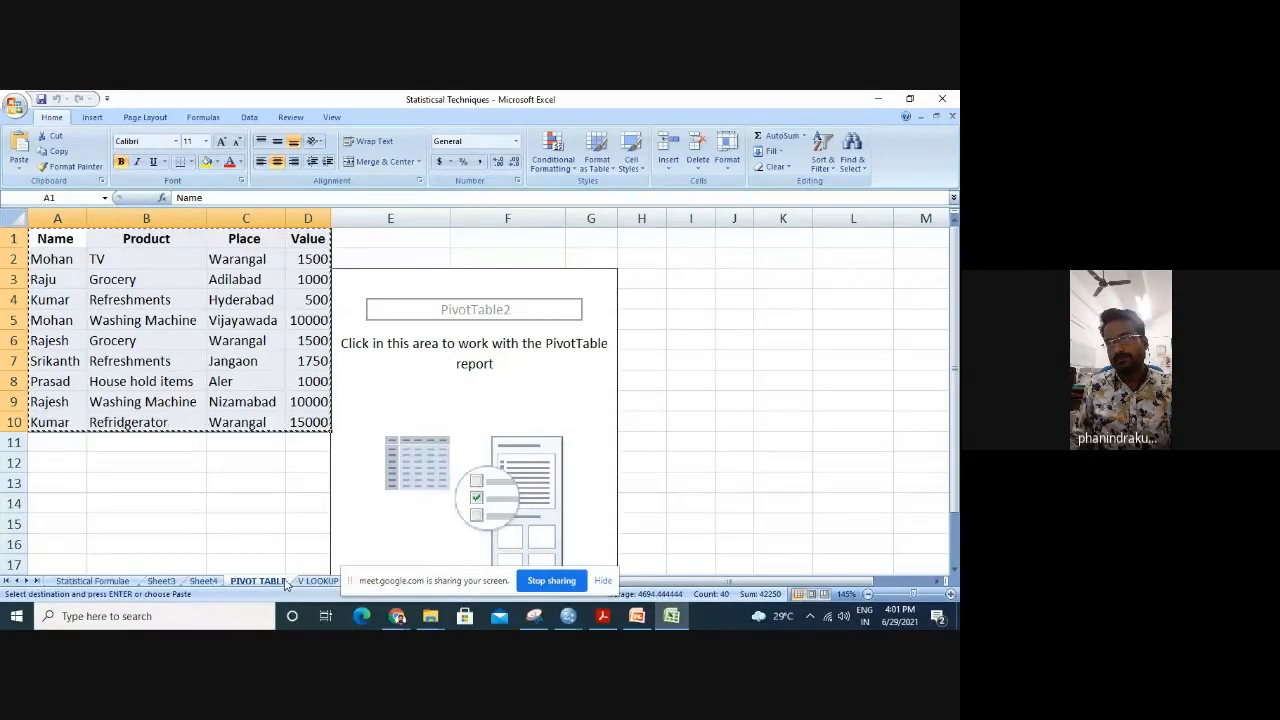
Delete the old table in A1:D3 on Sheet4 and select cell A1.
{"action": "left_click", "coordinate": [203, 581]}
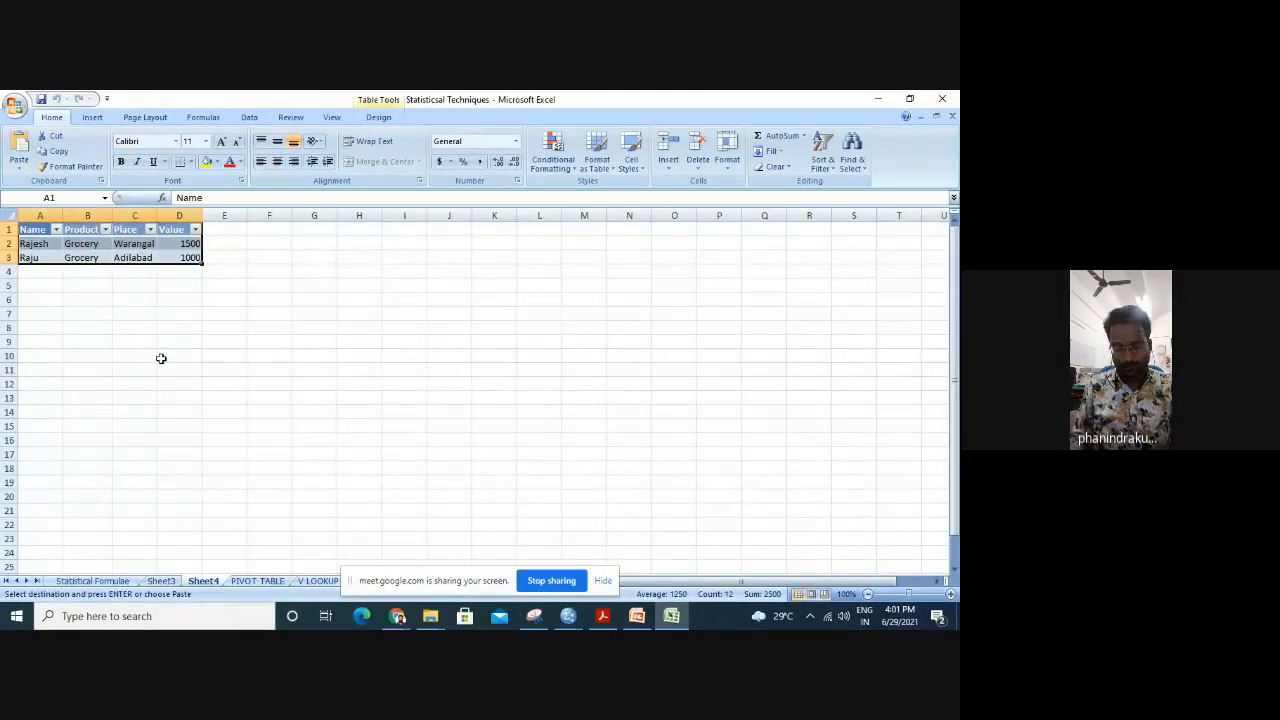
{"action": "key", "text": "Delete"}
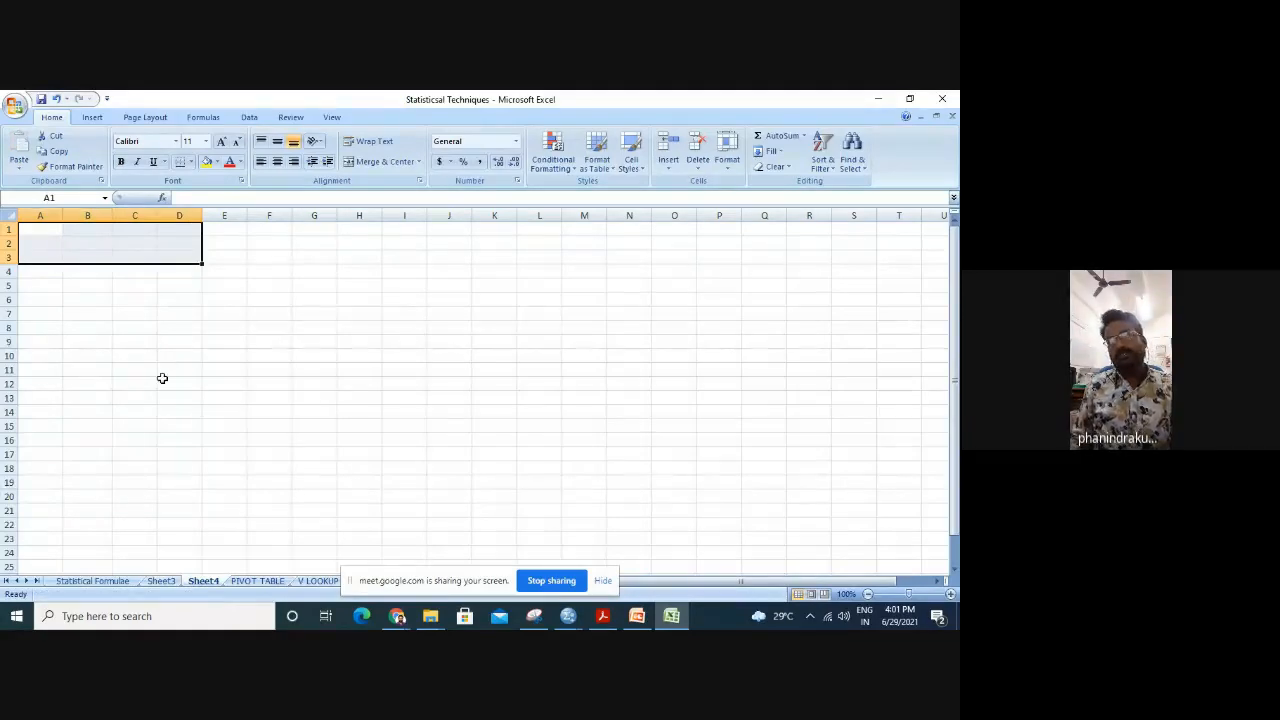
{"action": "left_click", "coordinate": [40, 231]}
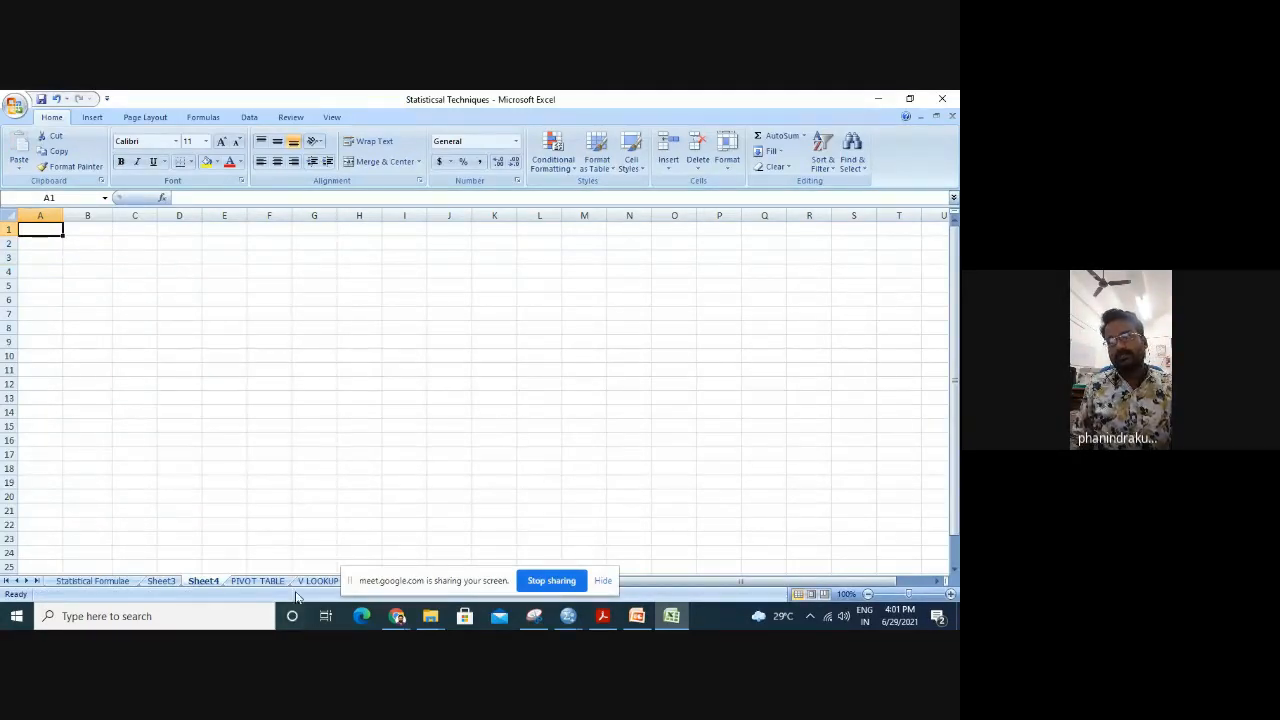
Copy the PIVOT TABLE sheet's data range A1:D10 again and paste it into Sheet4 starting at cell A1.
{"action": "left_click", "coordinate": [258, 581]}
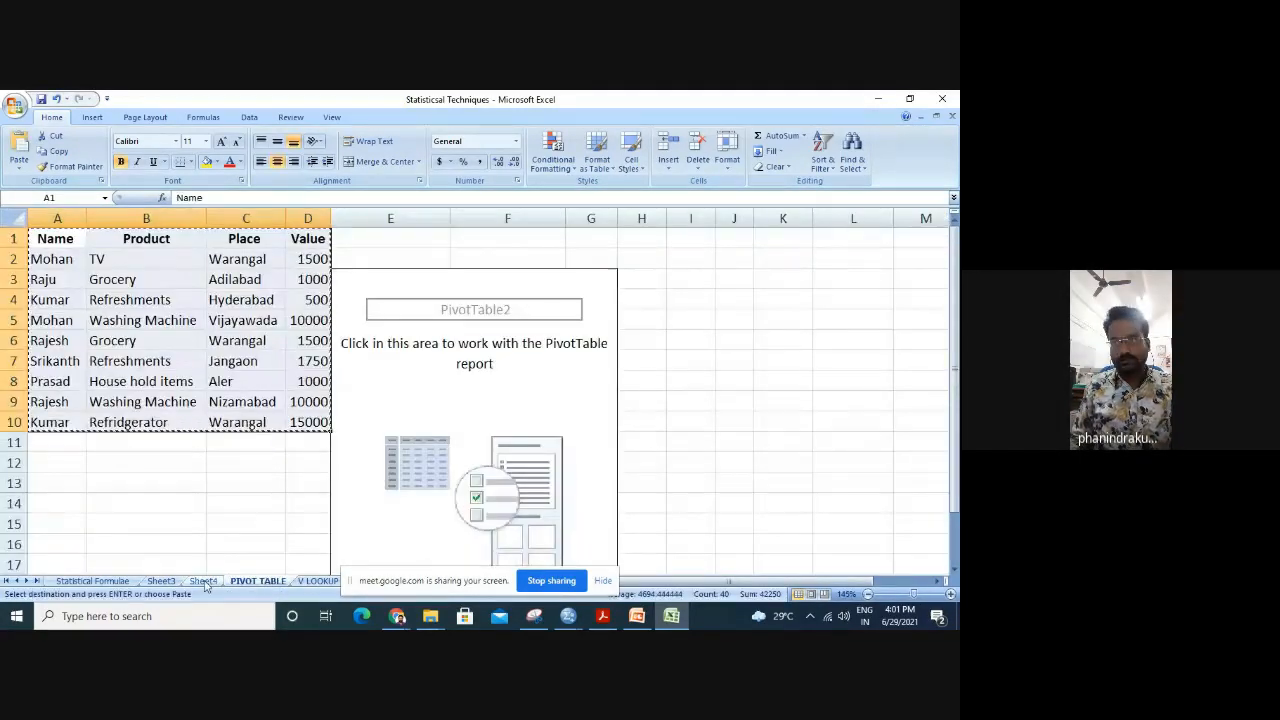
{"action": "left_click", "coordinate": [203, 581]}
{"action": "key", "text": "ctrl+v"}
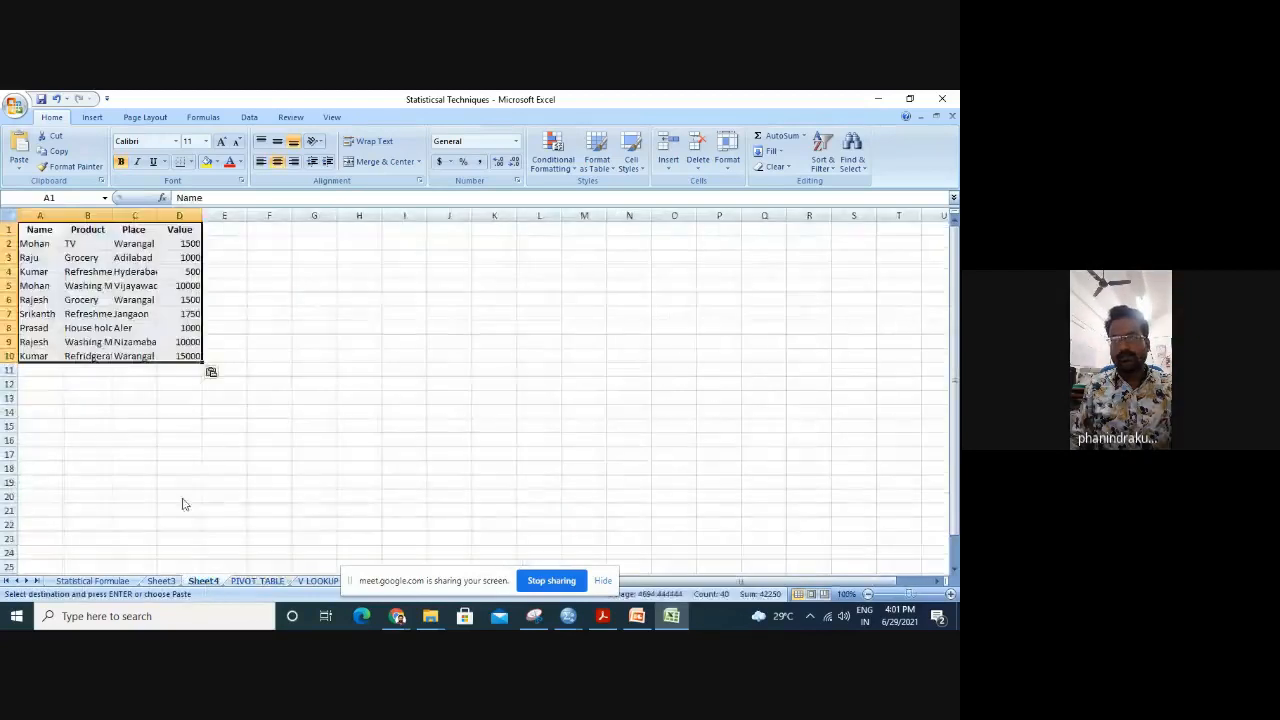
Autofit the widths of columns A to D on Sheet4 to their contents.
{"action": "double_click", "coordinate": [63, 214]}
{"action": "double_click", "coordinate": [106, 214]}
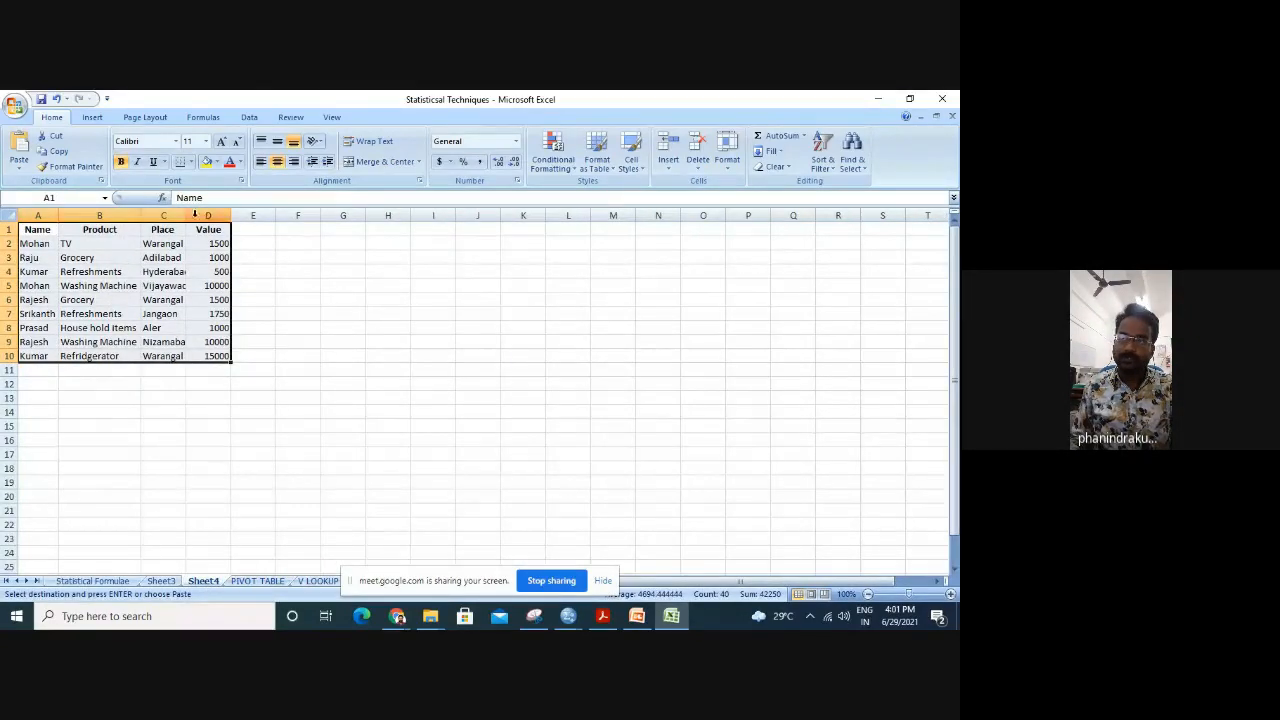
{"action": "double_click", "coordinate": [186, 214]}
{"action": "double_click", "coordinate": [240, 214]}
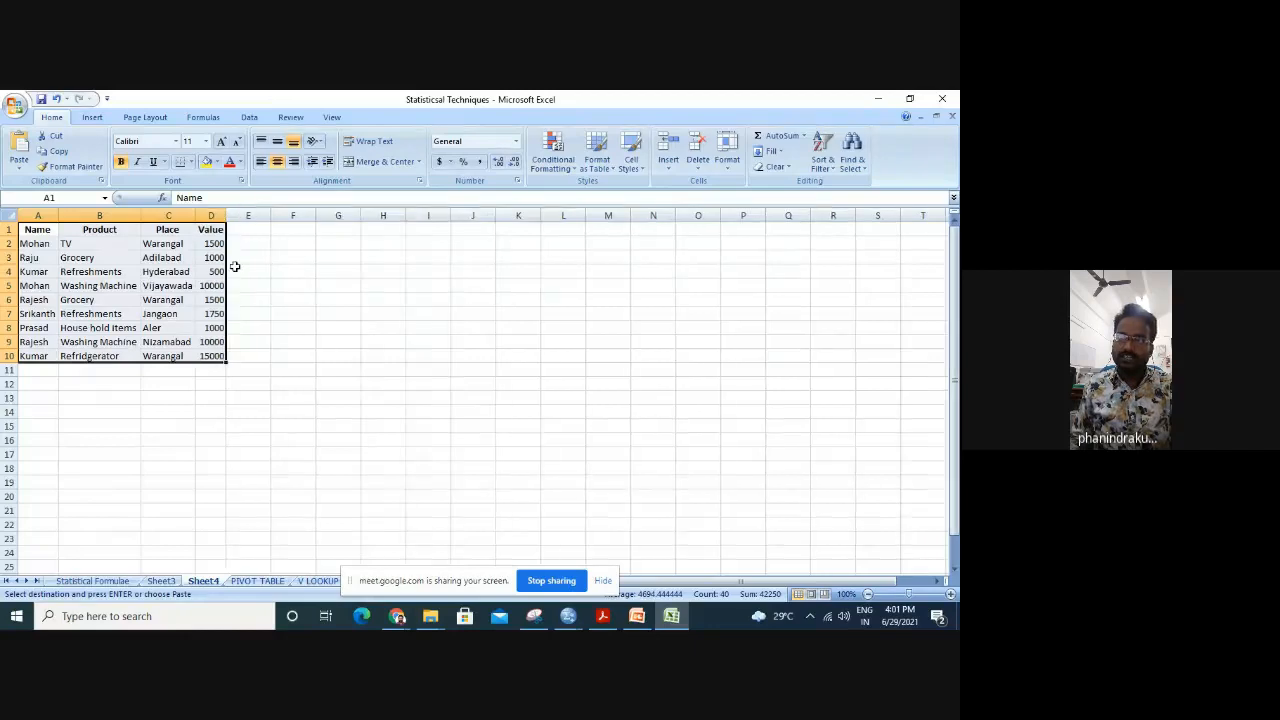
{"action": "scroll", "coordinate": [286, 380], "scroll_direction": "up", "scroll_amount": 3, "text": "ctrl"}
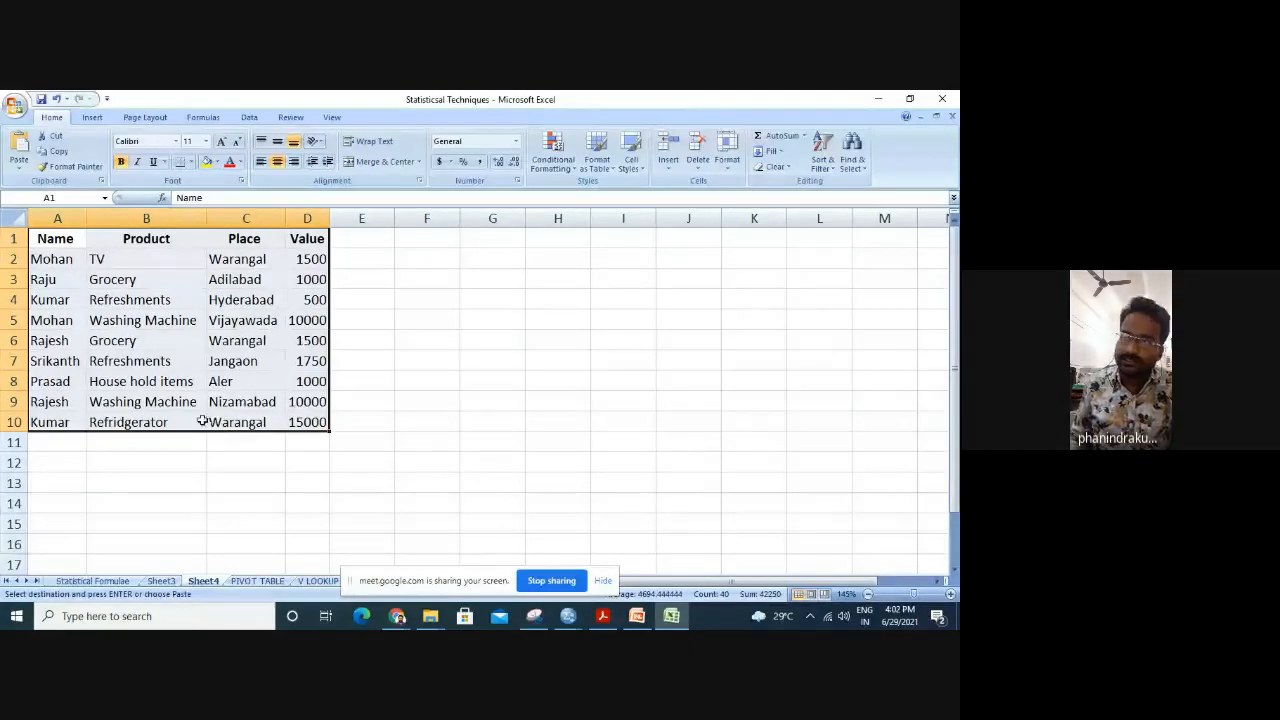
Start creating a PivotTable from the Sheet4 data range A1:D10, moving the dialog nearer to the data.
{"action": "left_click", "coordinate": [144, 303]}
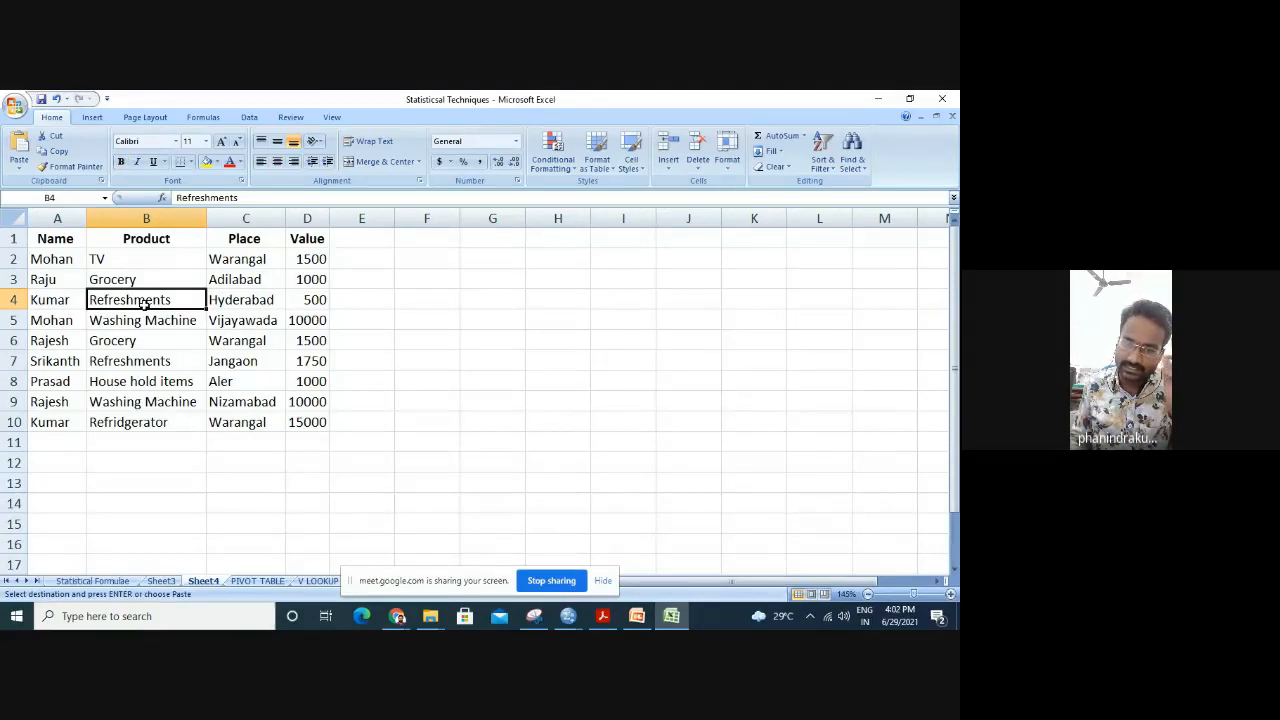
{"action": "left_click", "coordinate": [90, 121]}
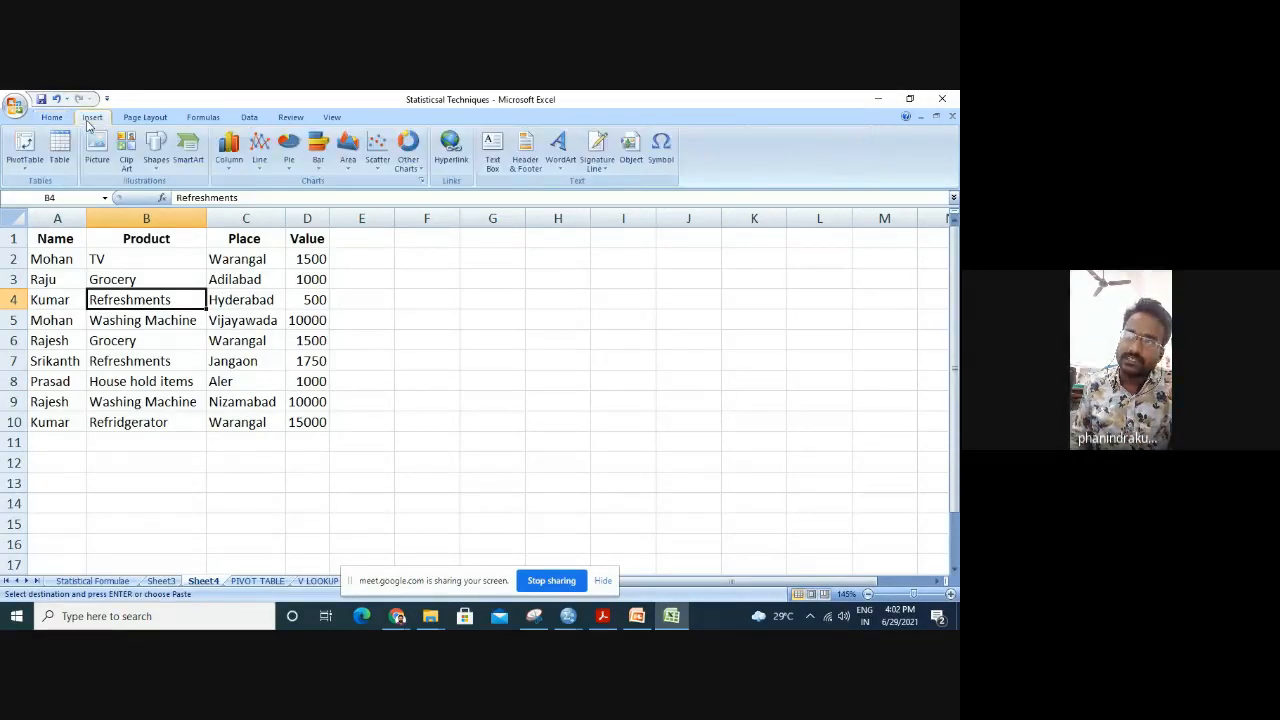
{"action": "left_click", "coordinate": [30, 172]}
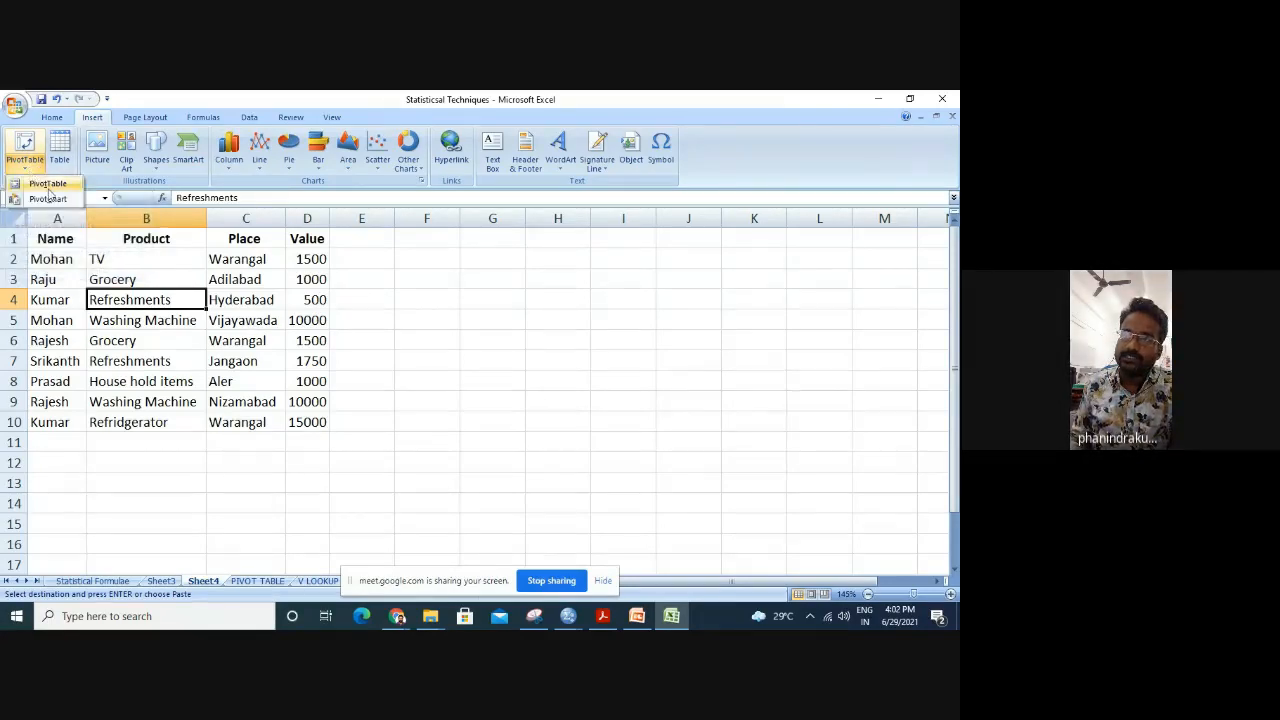
{"action": "left_click", "coordinate": [47, 186]}
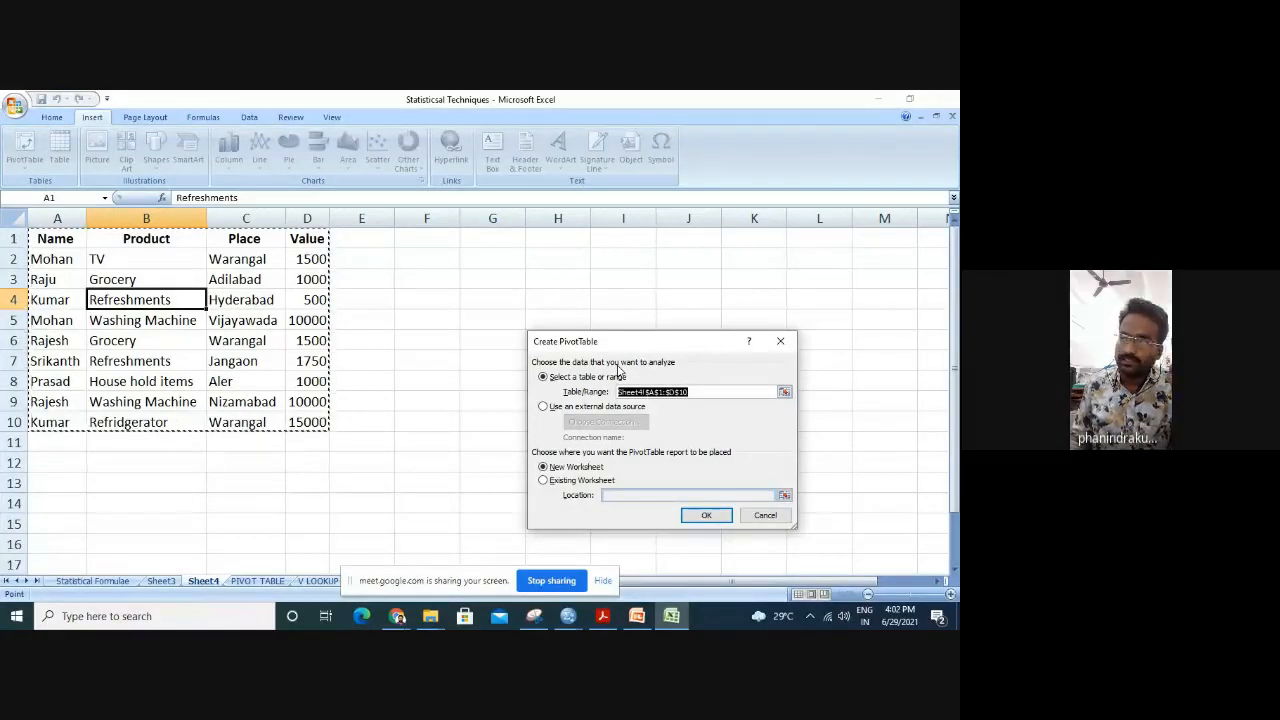
{"action": "left_click_drag", "start_coordinate": [653, 350], "coordinate": [578, 302]}
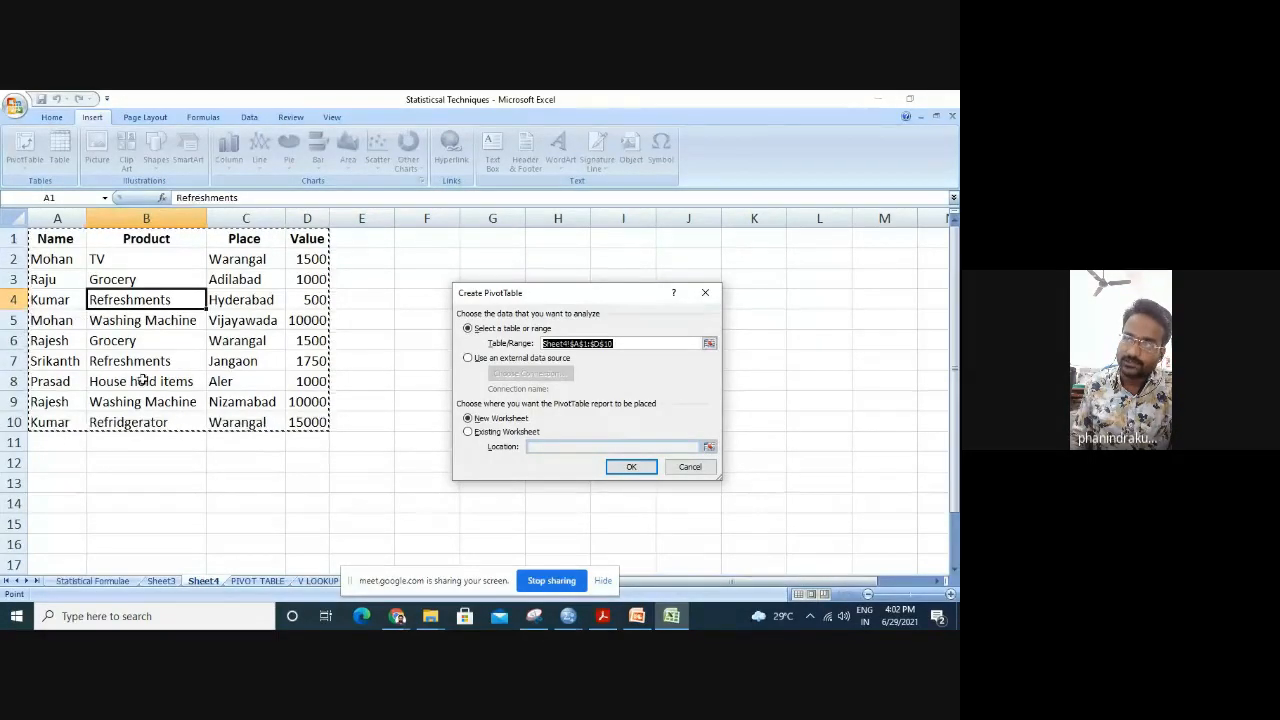
Place the PivotTable in the existing worksheet at cell E2 of Sheet4 and create it.
{"action": "left_click", "coordinate": [480, 436]}
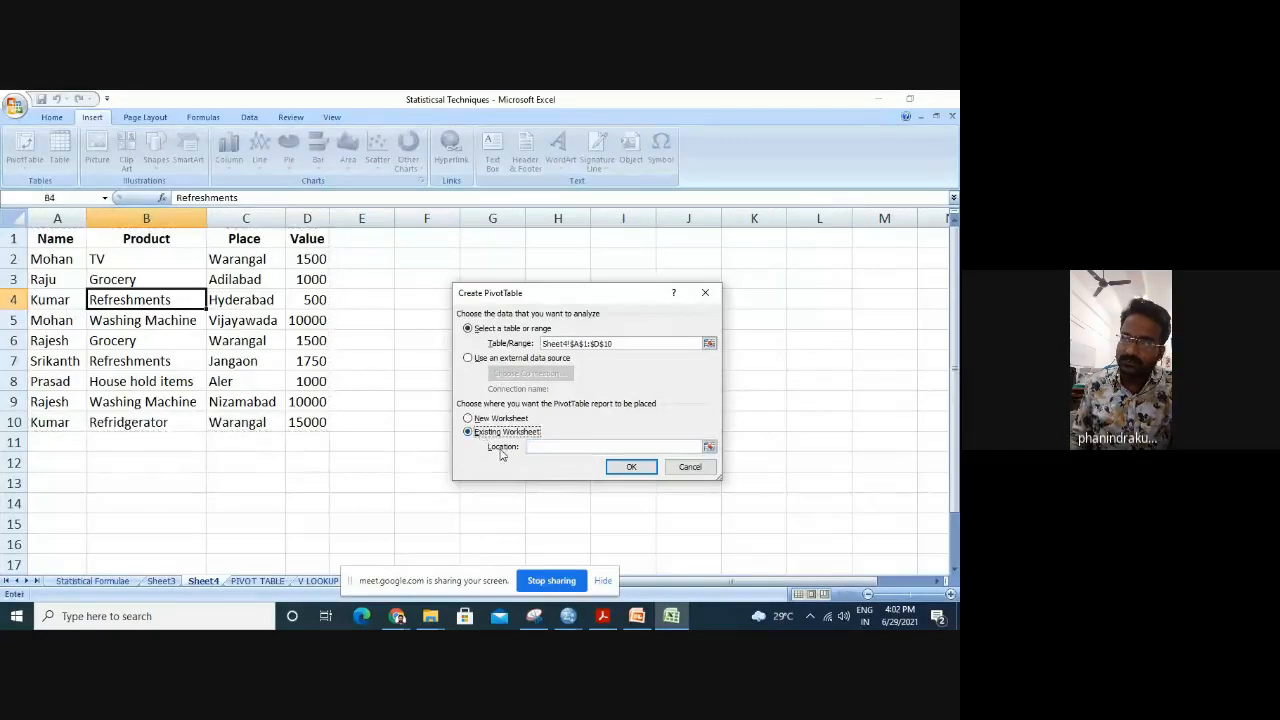
{"action": "left_click", "coordinate": [709, 447]}
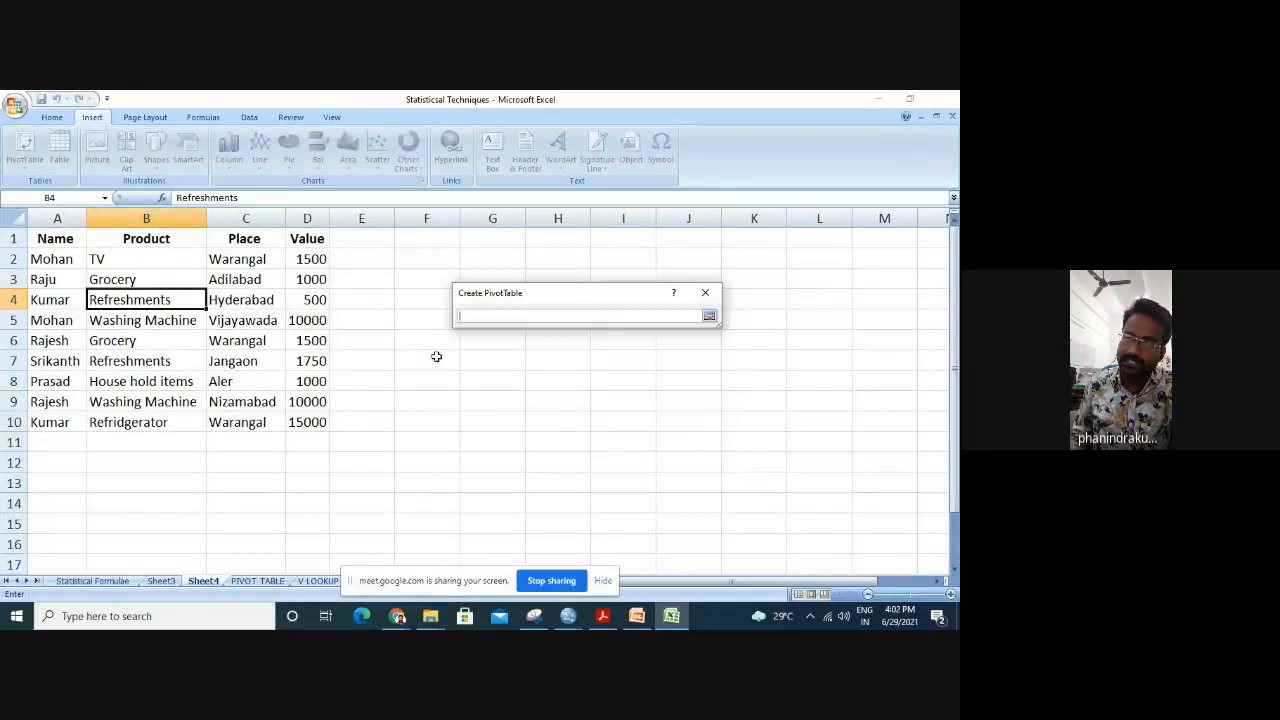
{"action": "left_click", "coordinate": [380, 262]}
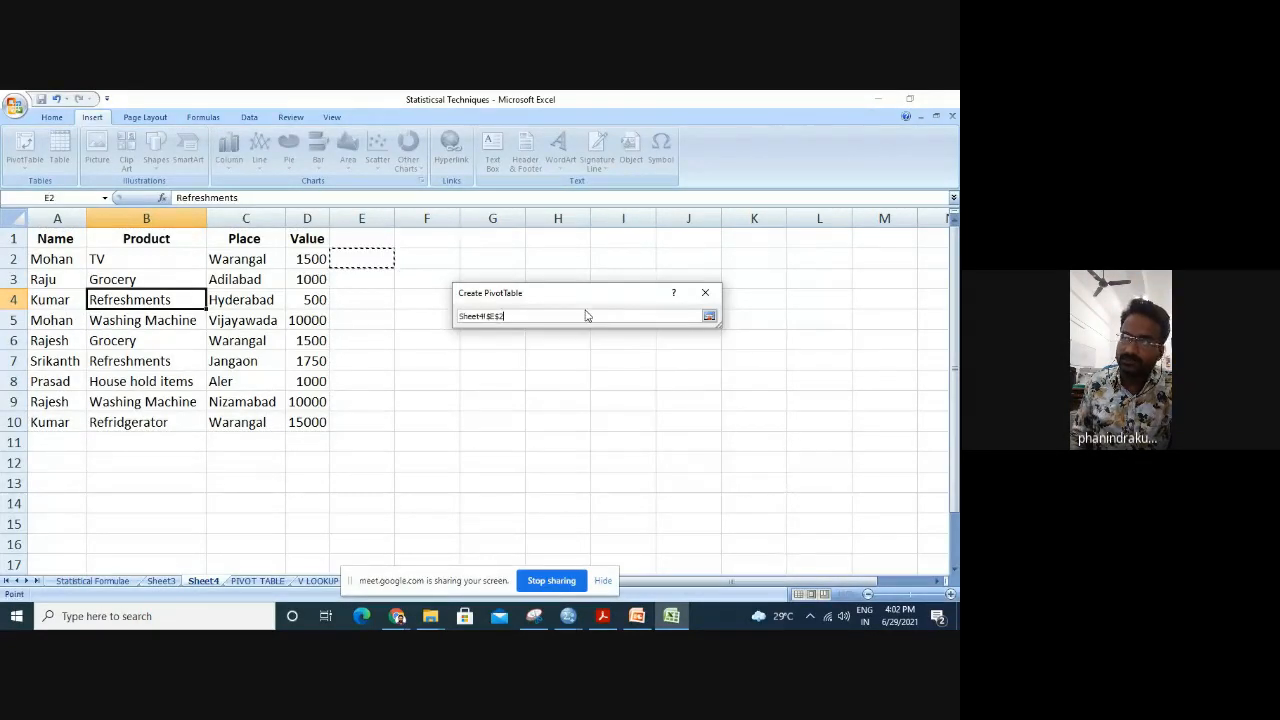
{"action": "left_click", "coordinate": [709, 316]}
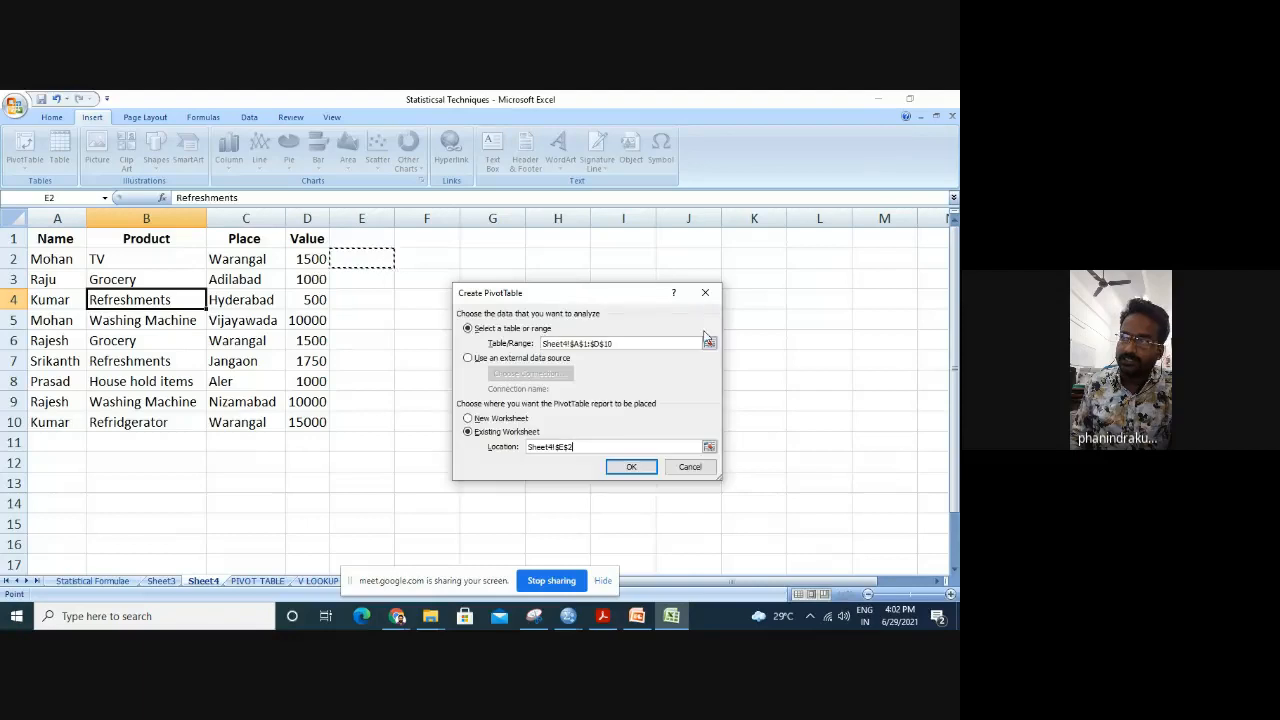
{"action": "left_click", "coordinate": [632, 467]}
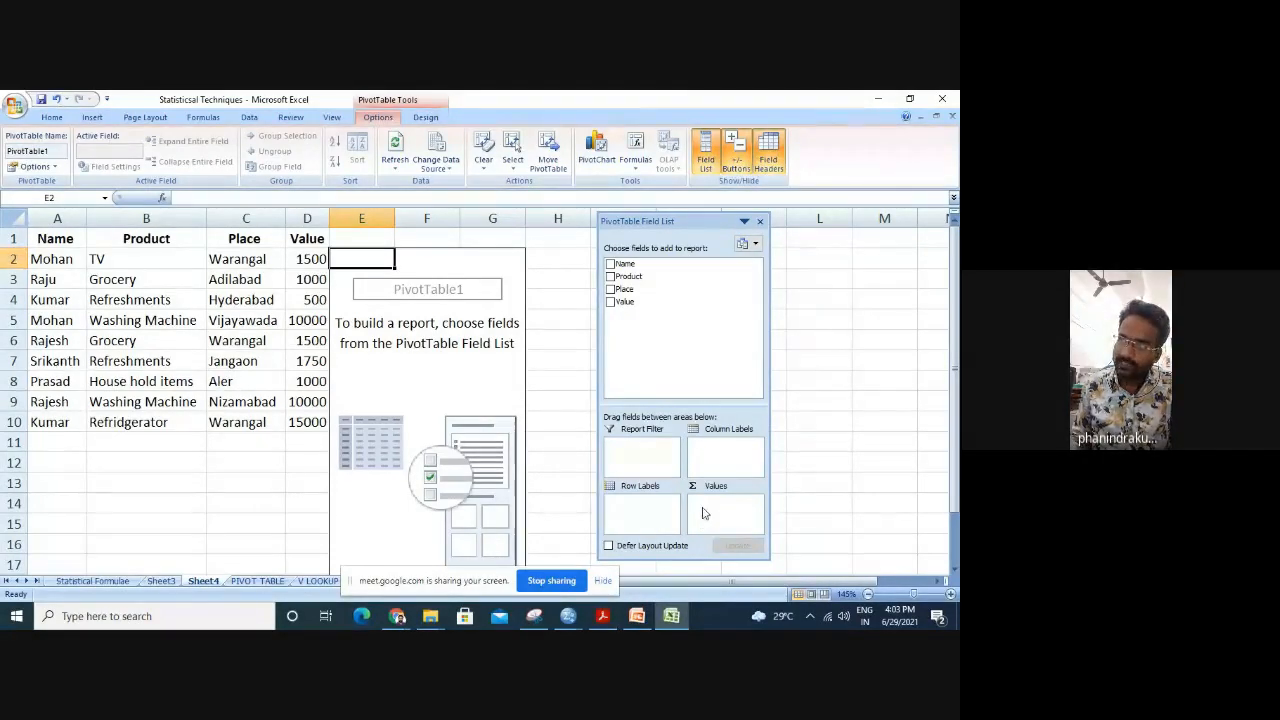
Add the Value field to the PivotTable's Values area as Sum of Value.
{"action": "left_click_drag", "start_coordinate": [622, 302], "coordinate": [720, 512]}
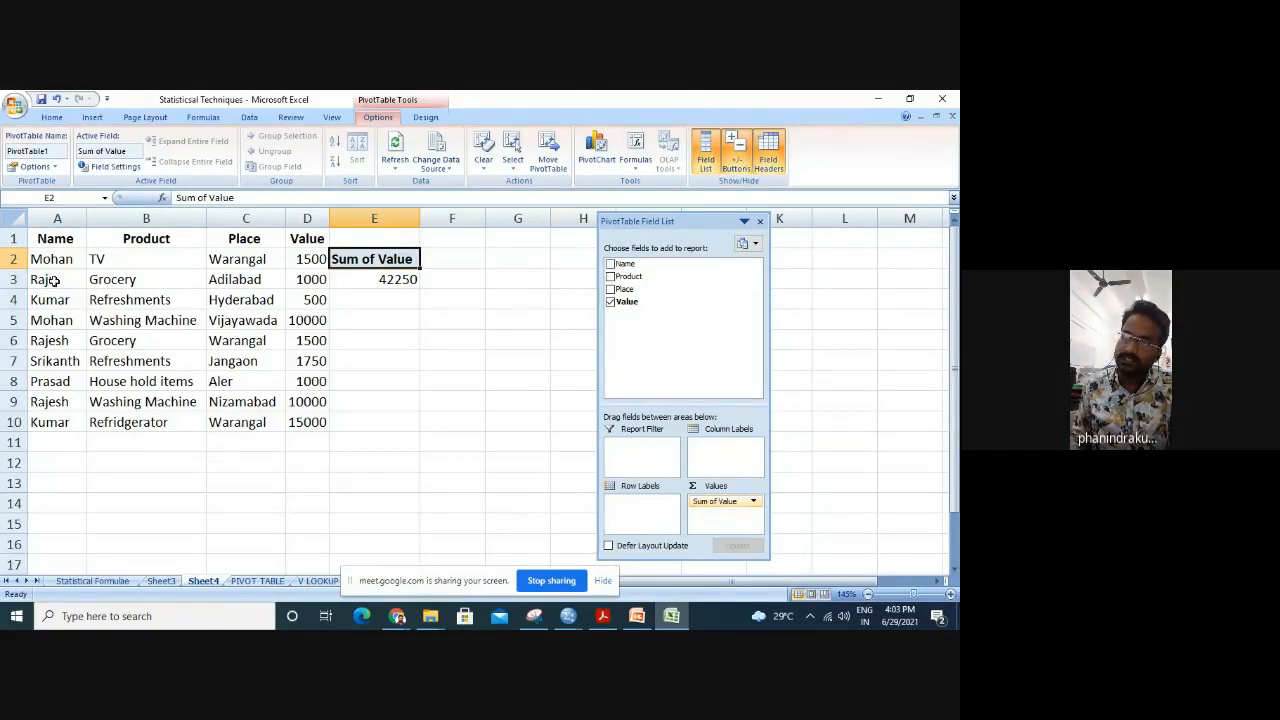
Examine the Name column and source data rows 2 to 5, finishing with the PivotTable's Sum of Value cell selected.
{"action": "left_click", "coordinate": [55, 218]}
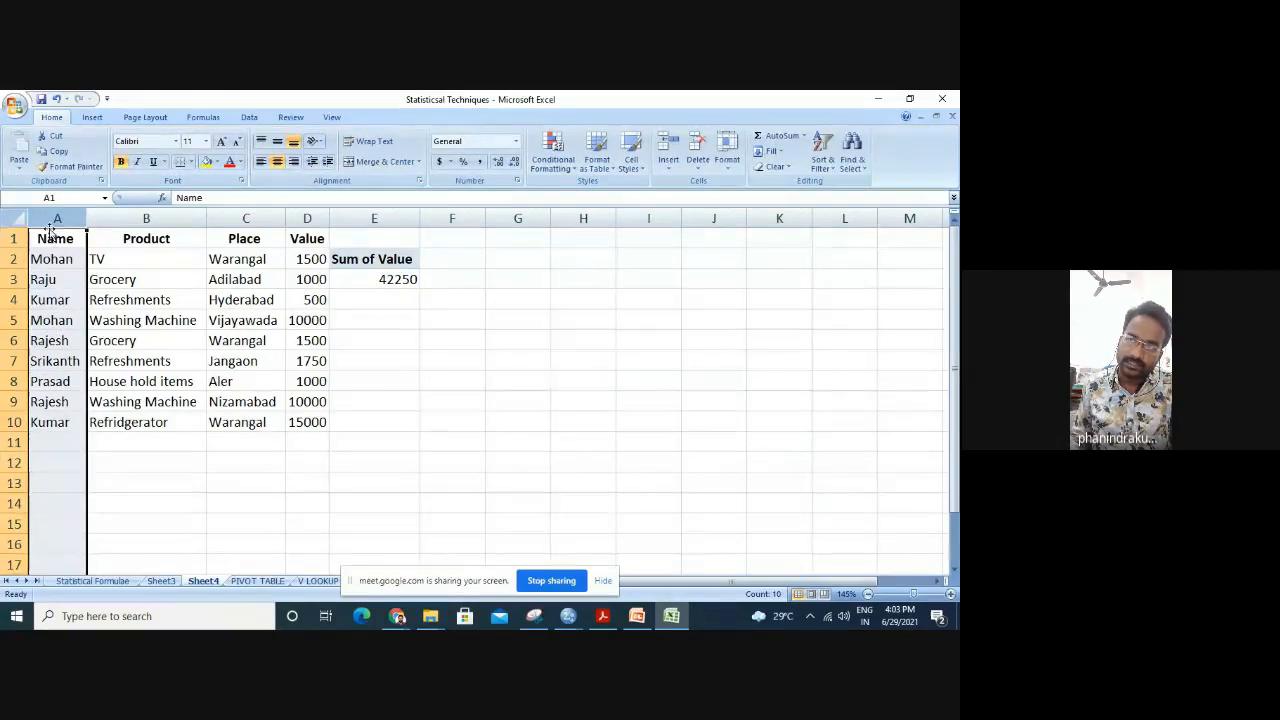
{"action": "left_click", "coordinate": [18, 260]}
{"action": "left_click", "coordinate": [18, 280]}
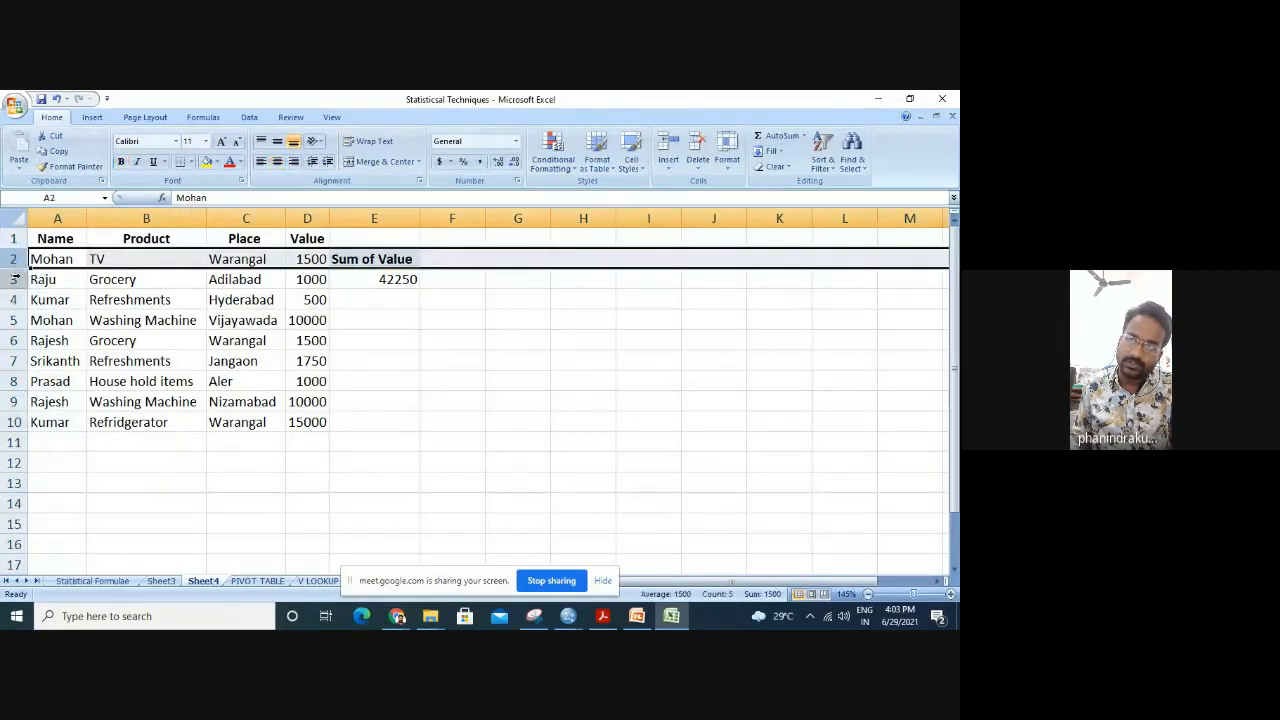
{"action": "left_click", "coordinate": [18, 300]}
{"action": "left_click", "coordinate": [18, 321]}
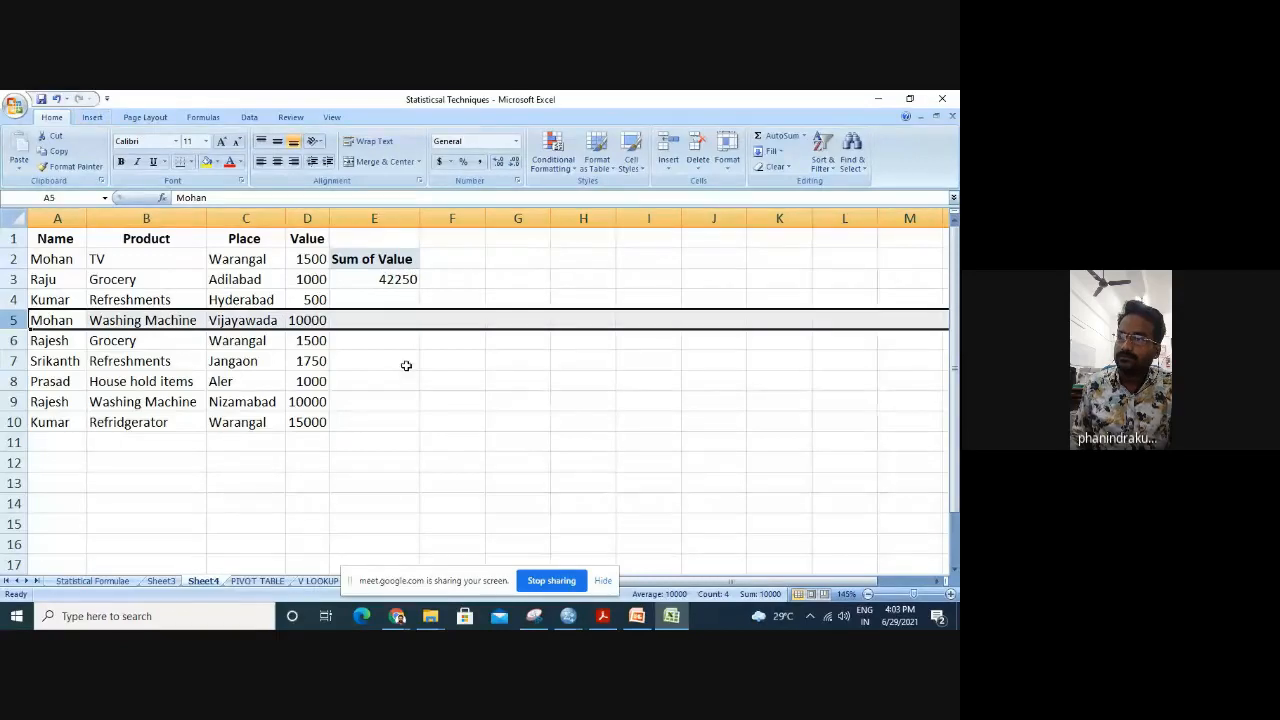
{"action": "left_click", "coordinate": [379, 260]}
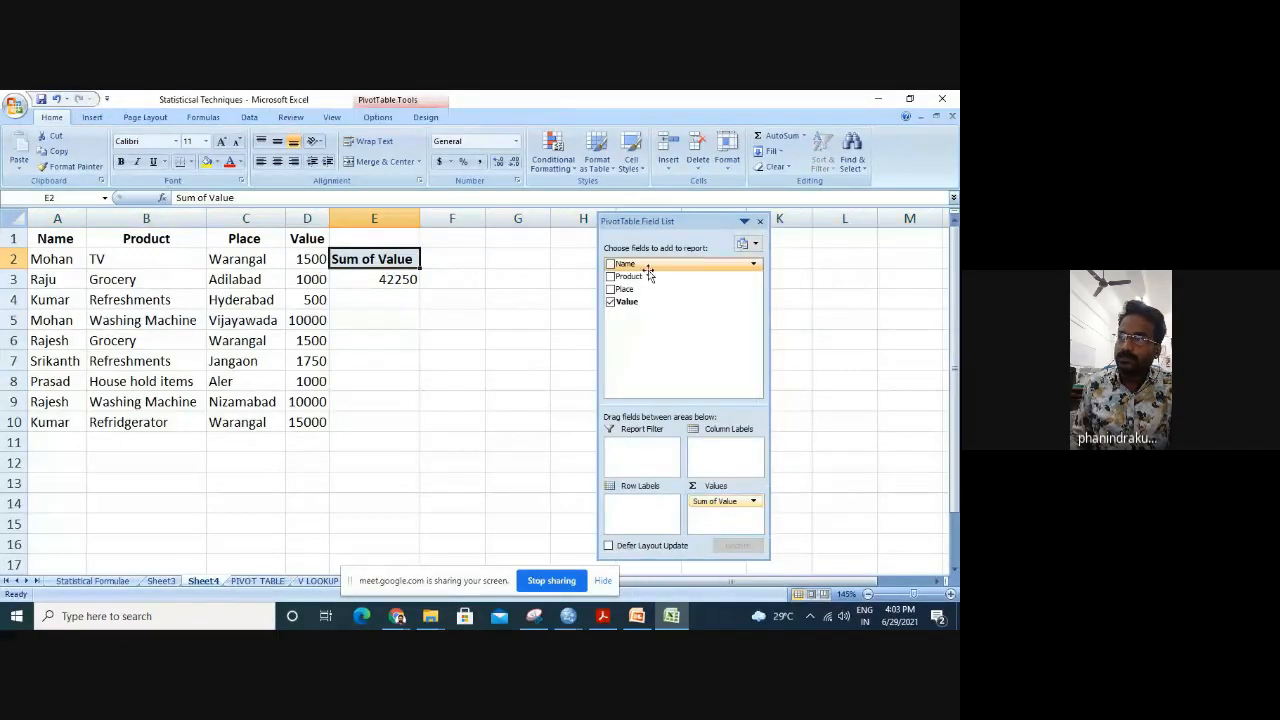
Add the Product field to the PivotTable's Row Labels and the Name field to its Column Labels.
{"action": "left_click_drag", "start_coordinate": [629, 276], "coordinate": [633, 508]}
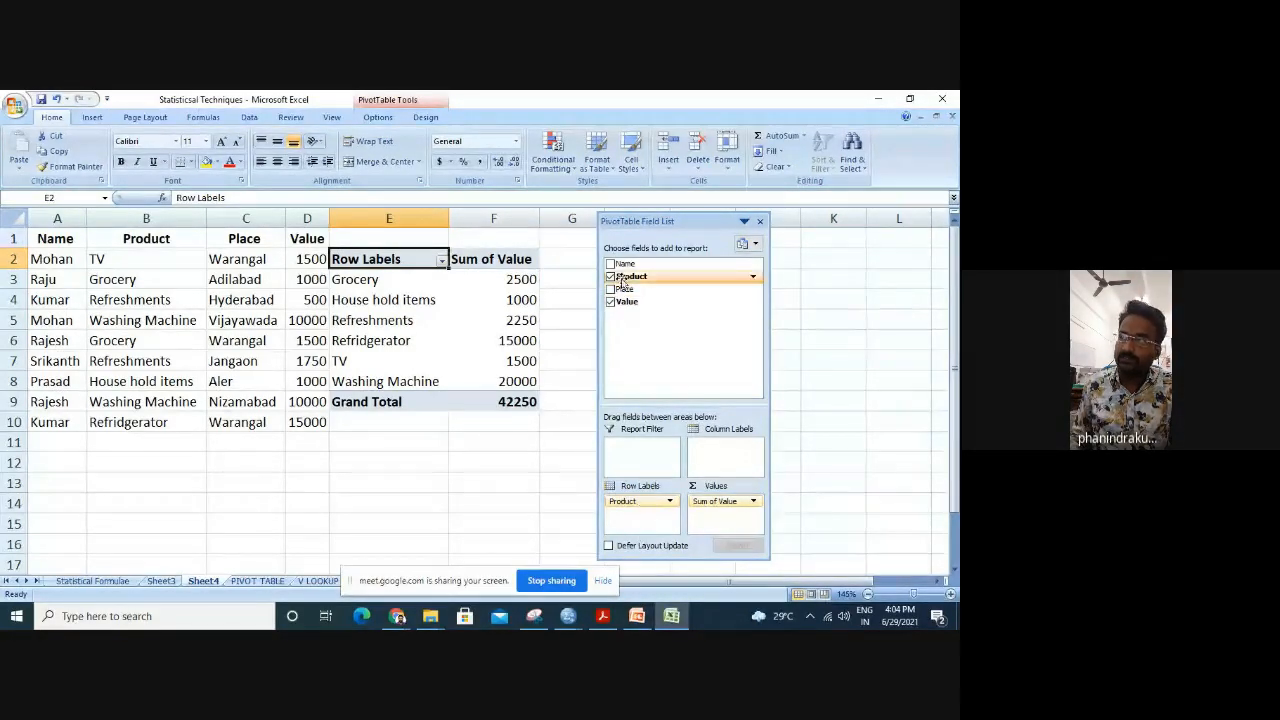
{"action": "left_click_drag", "start_coordinate": [624, 263], "coordinate": [720, 452]}
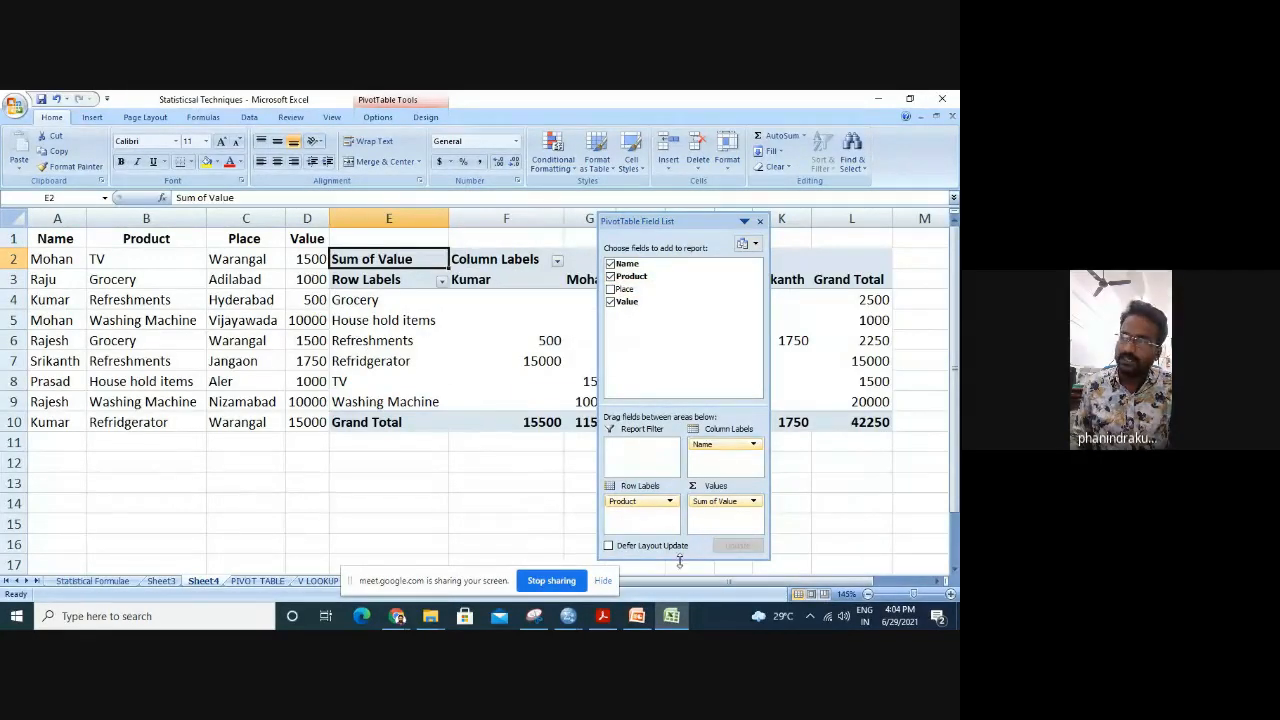
{"action": "left_click", "coordinate": [646, 342]}
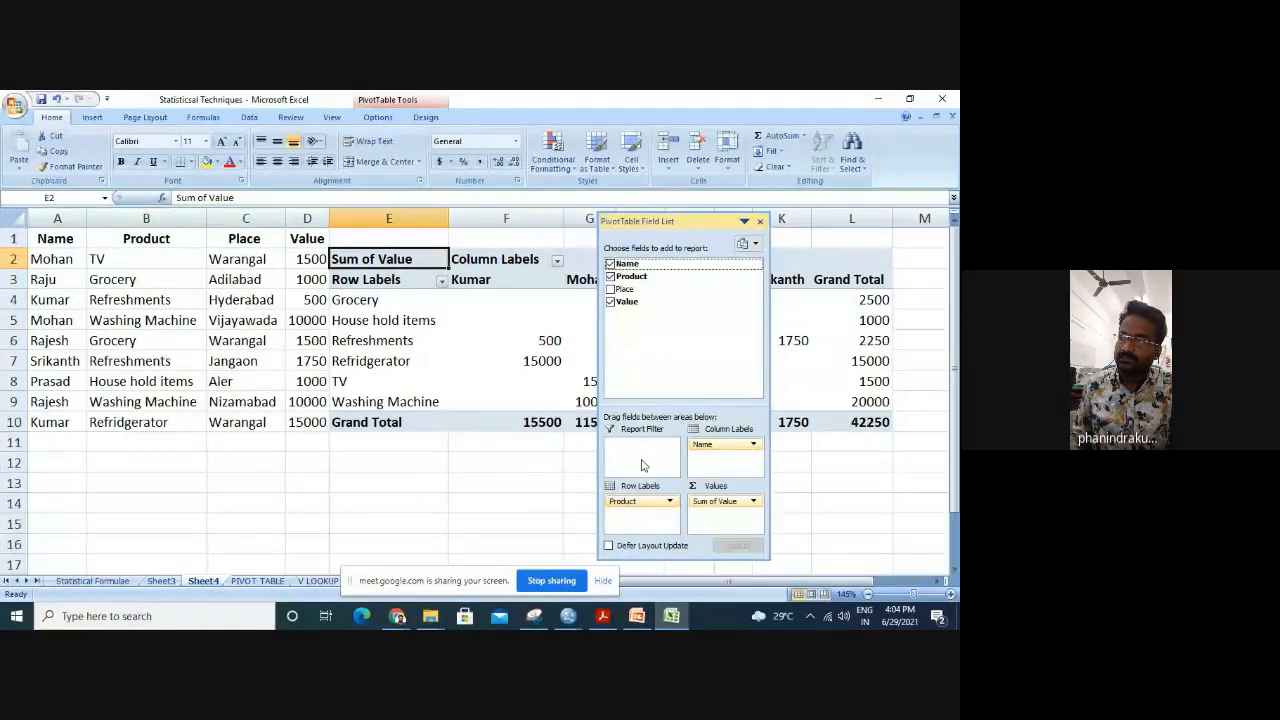
Enable Defer Layout Update, update the PivotTable and close its field list.
{"action": "left_click", "coordinate": [610, 547]}
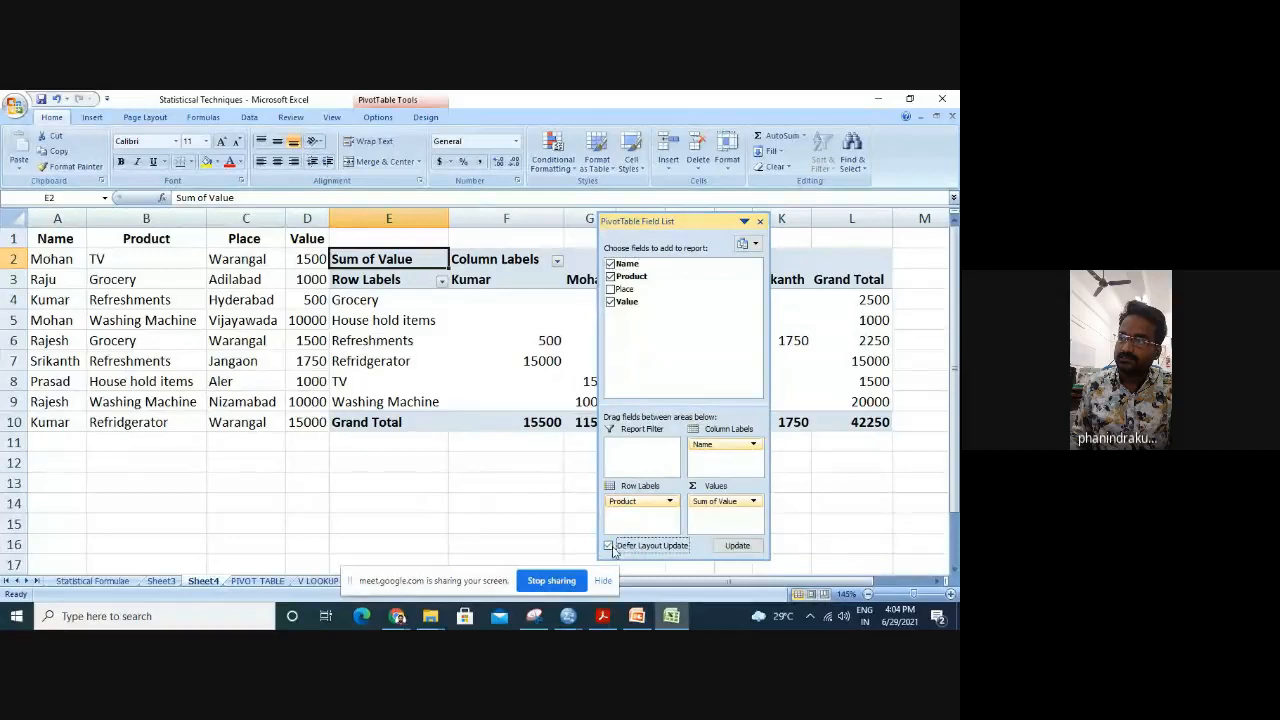
{"action": "left_click", "coordinate": [738, 547]}
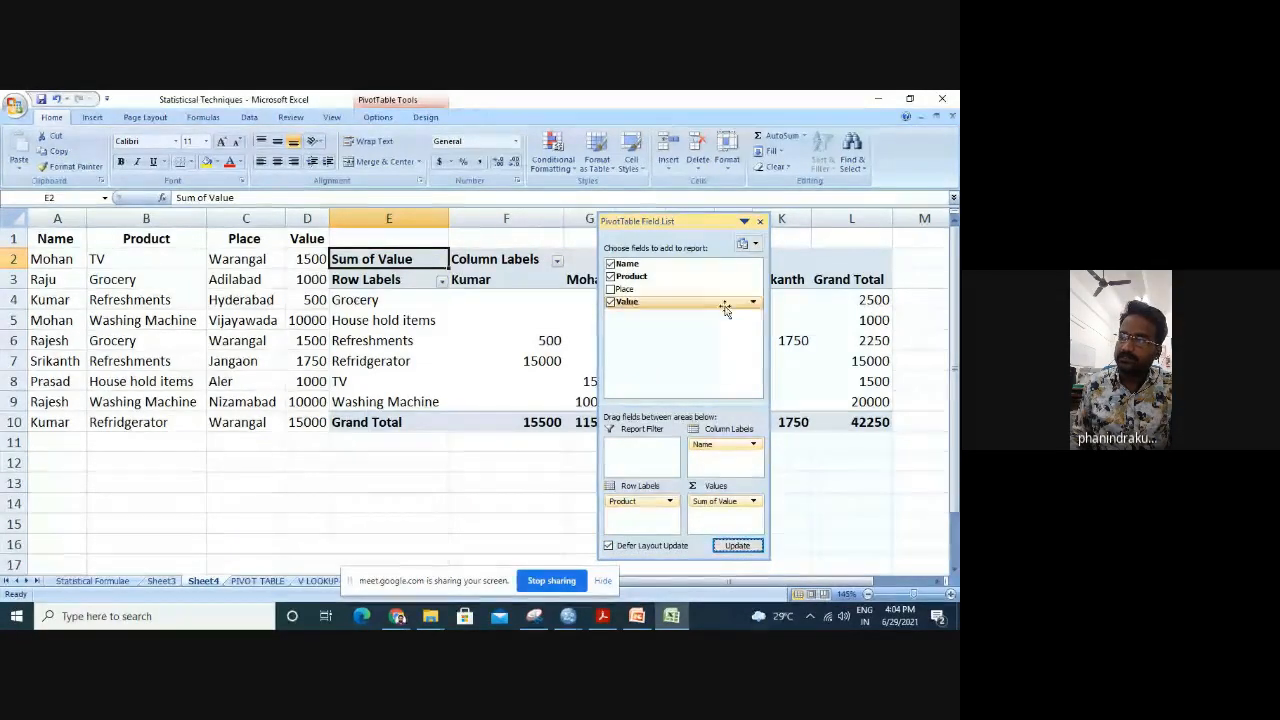
{"action": "left_click", "coordinate": [615, 489]}
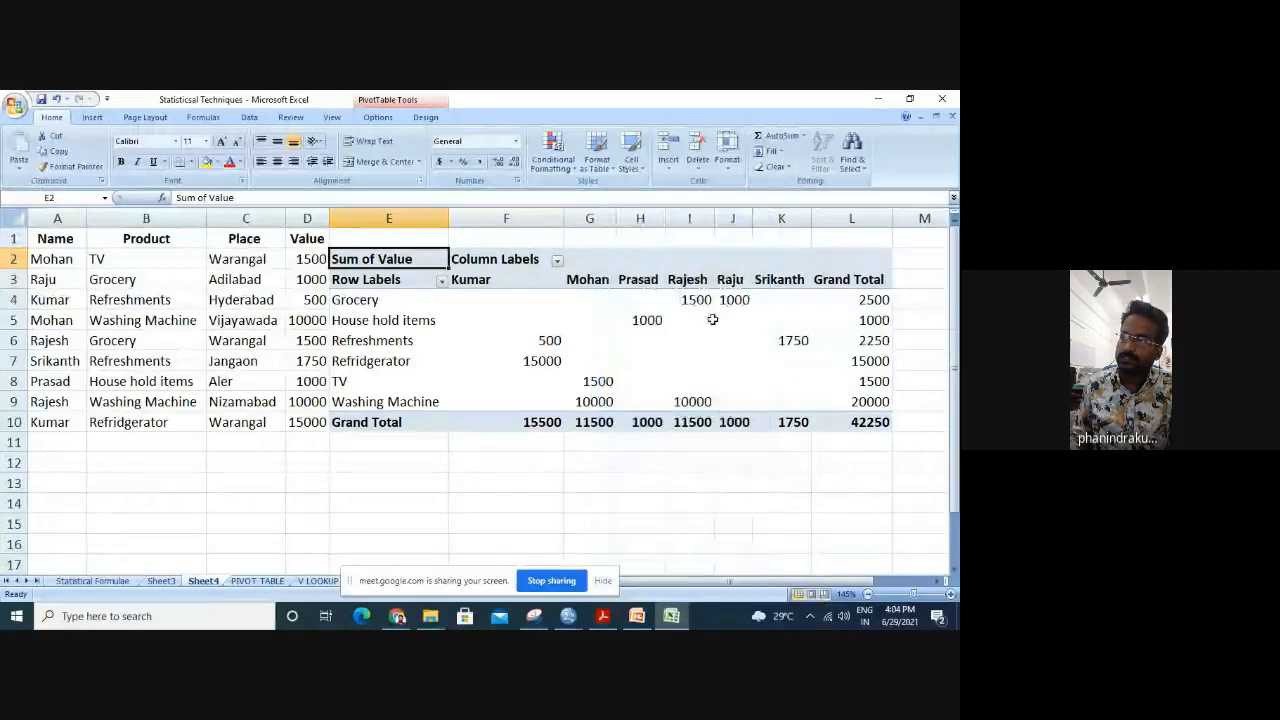
Examine the PivotTable's row labels, the source names in A2:A10 and the Grand Total column L3:L10.
{"action": "left_click", "coordinate": [375, 281]}
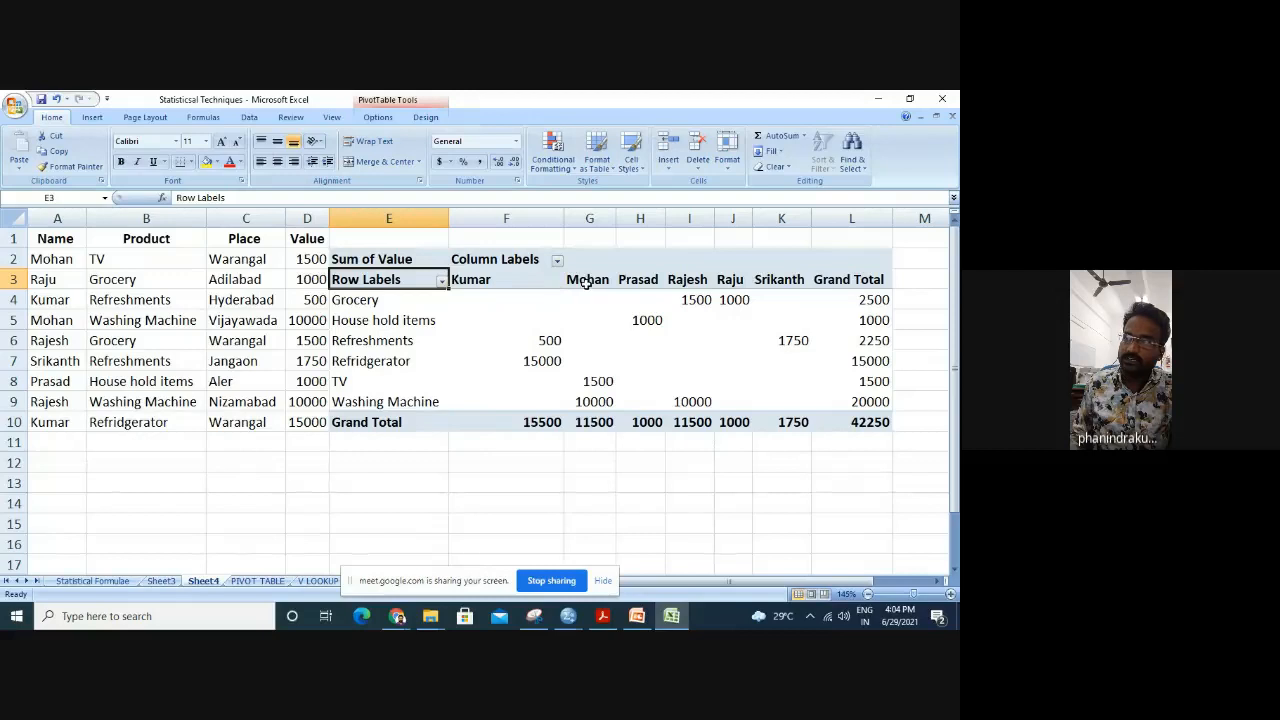
{"action": "left_click_drag", "start_coordinate": [42, 266], "coordinate": [55, 424]}
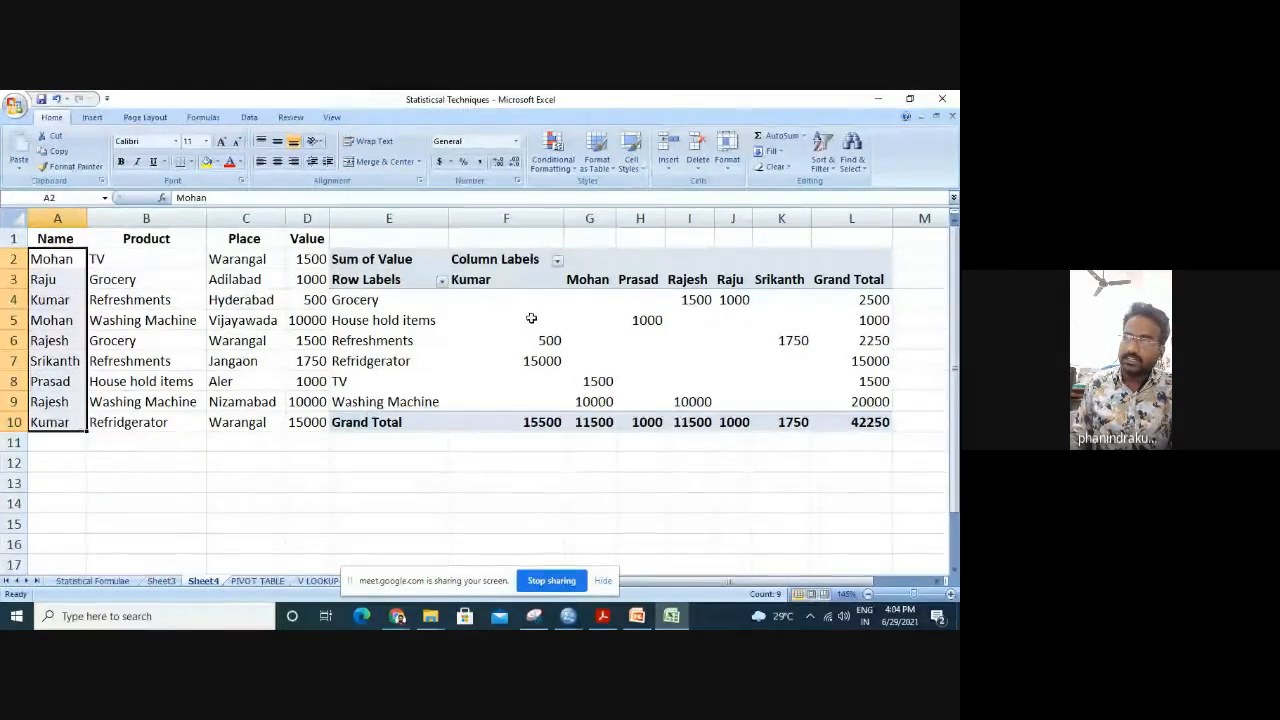
{"action": "left_click", "coordinate": [865, 272]}
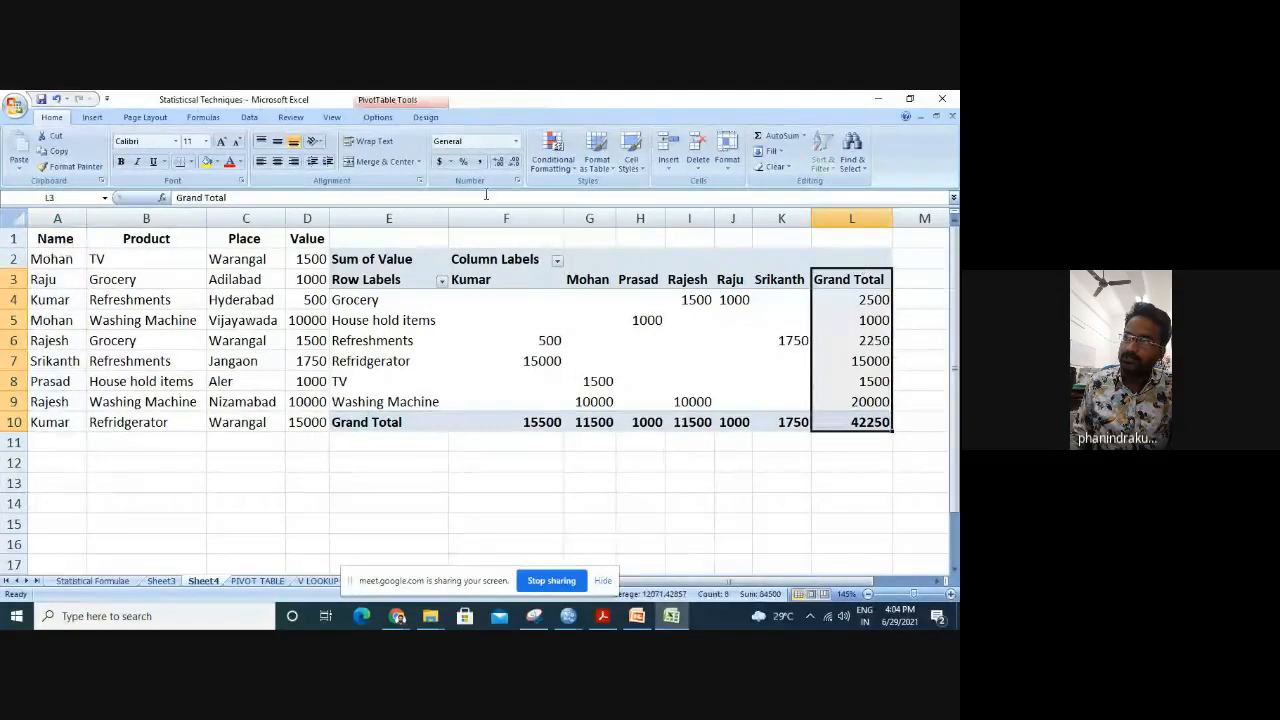
Turn the PivotTable's grand totals on for both rows and columns.
{"action": "left_click", "coordinate": [389, 120]}
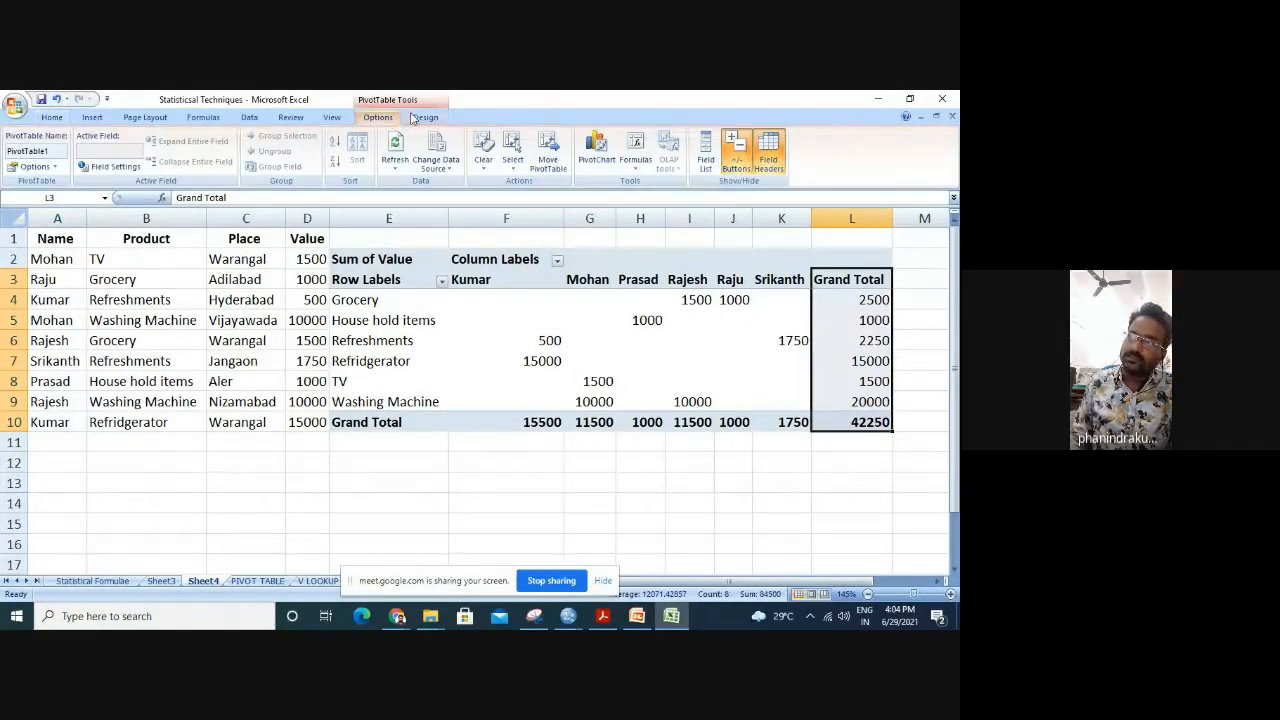
{"action": "left_click", "coordinate": [425, 117]}
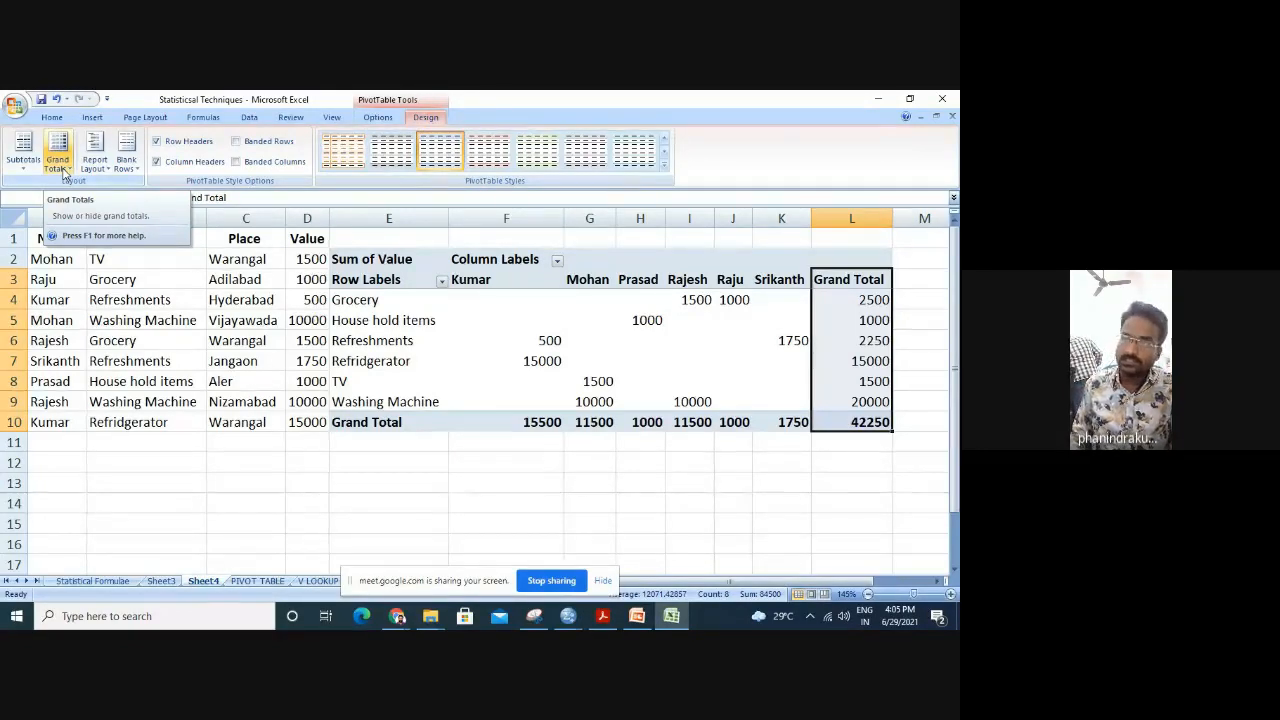
{"action": "left_click", "coordinate": [60, 165]}
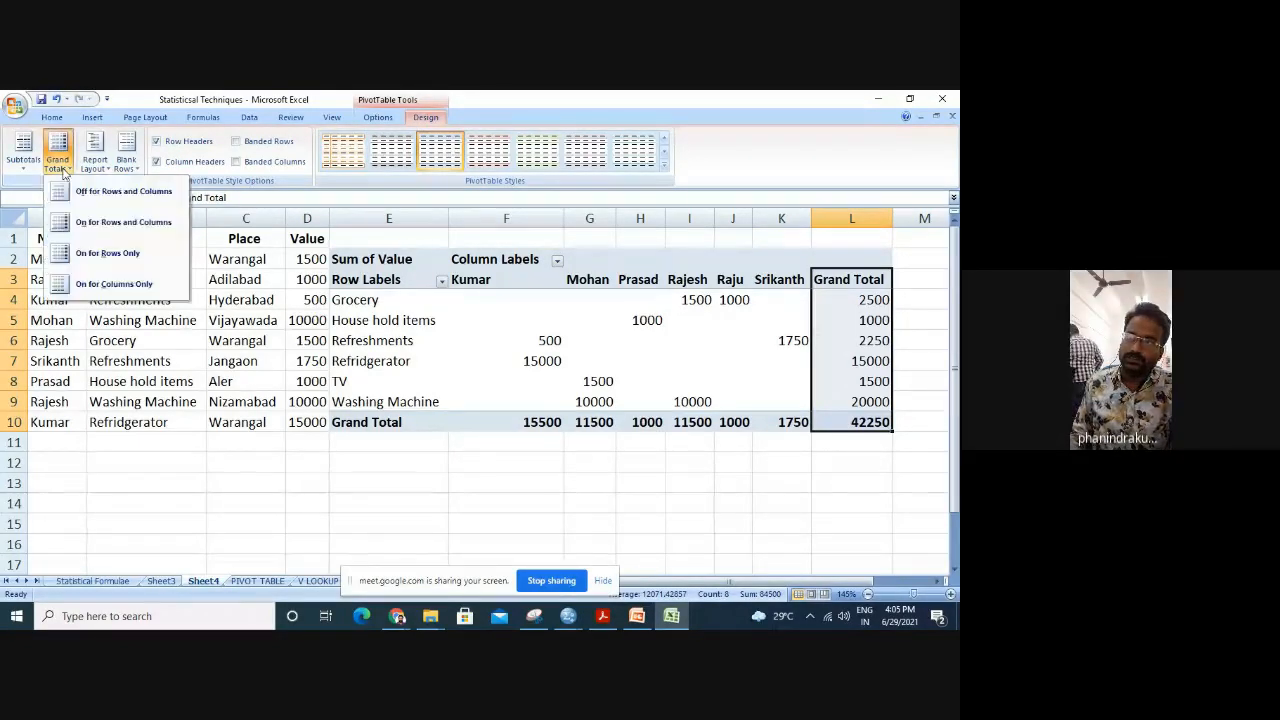
{"action": "left_click", "coordinate": [108, 222]}
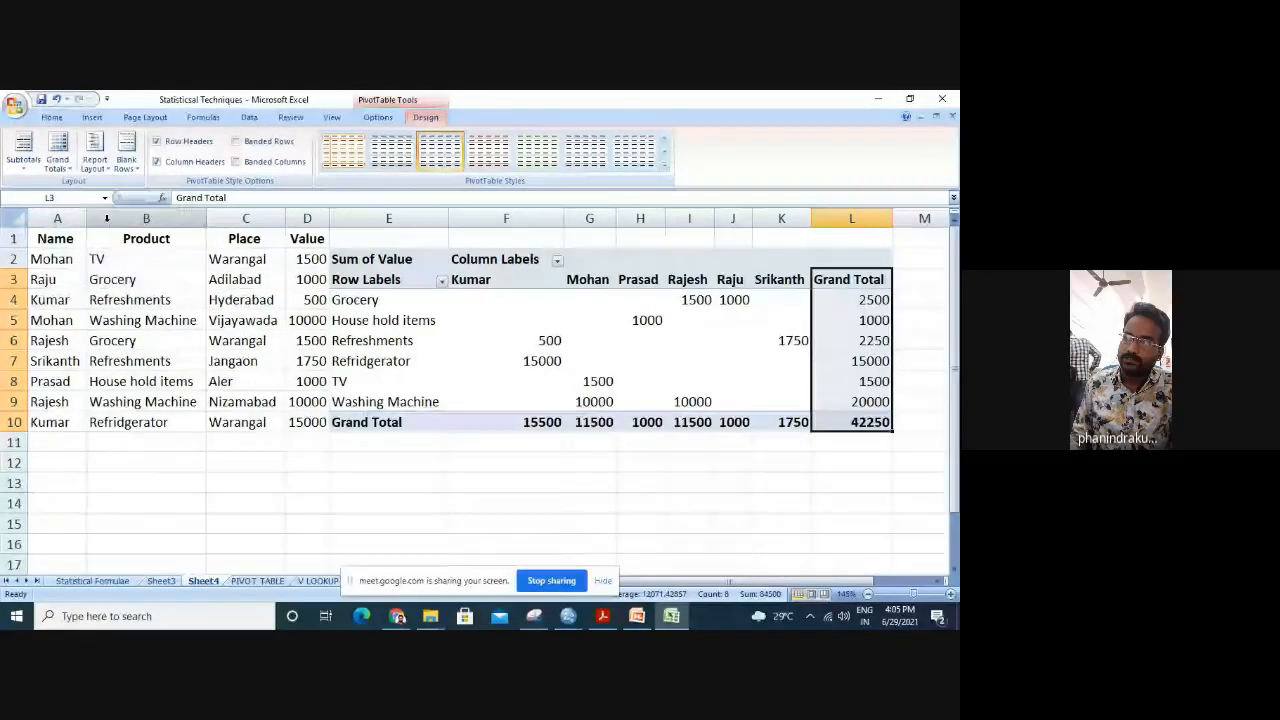
Try the PivotTable's grand totals off for rows and columns, and on for rows only.
{"action": "left_click", "coordinate": [57, 152]}
{"action": "left_click", "coordinate": [80, 192]}
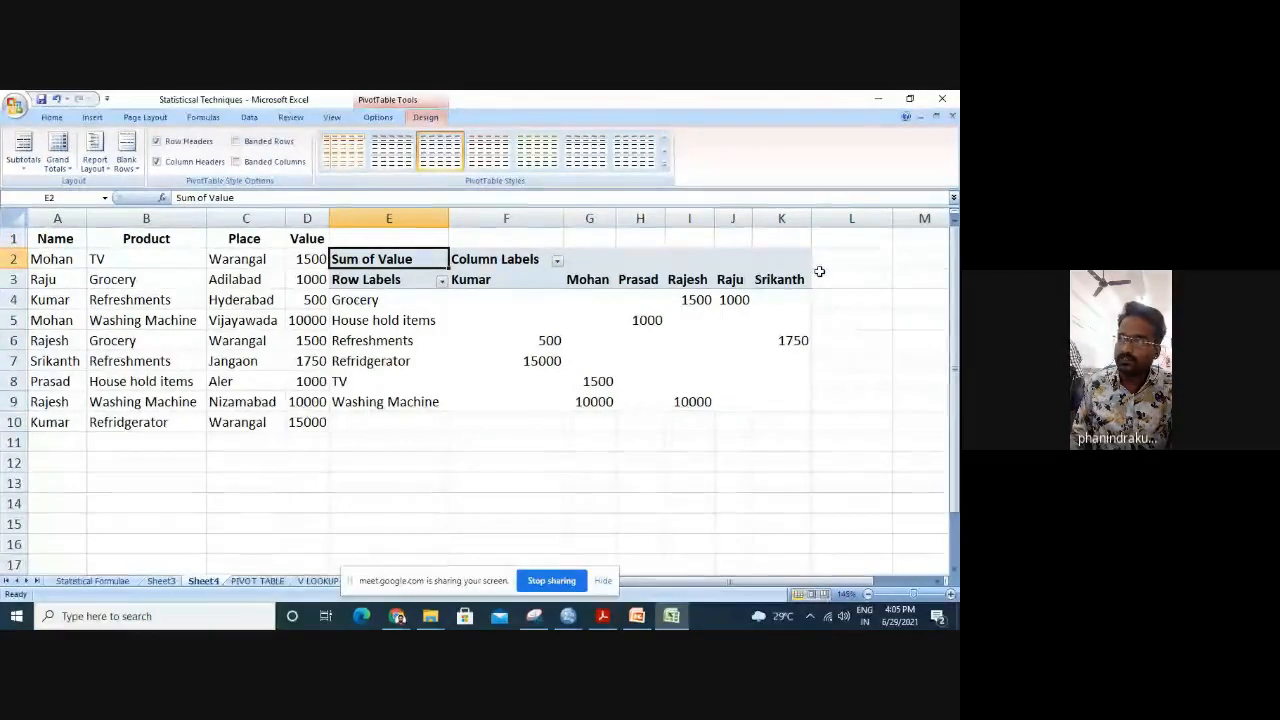
{"action": "left_click", "coordinate": [60, 166]}
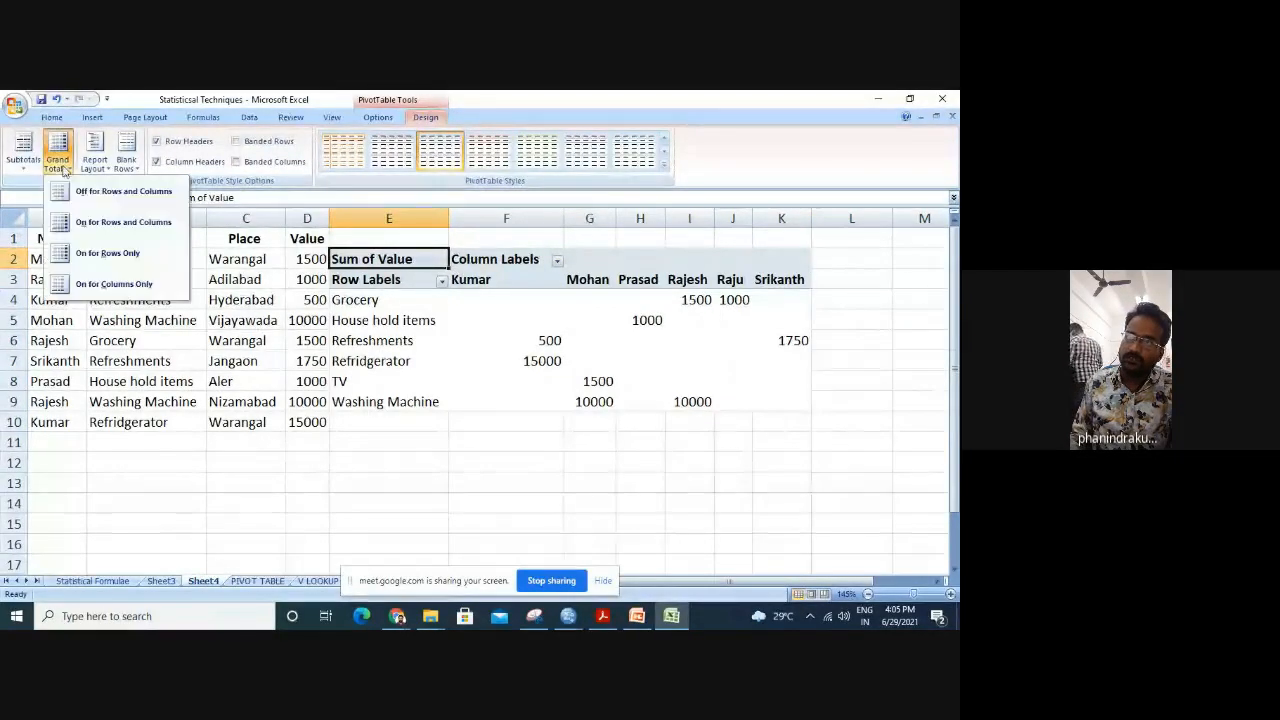
{"action": "left_click", "coordinate": [98, 255]}
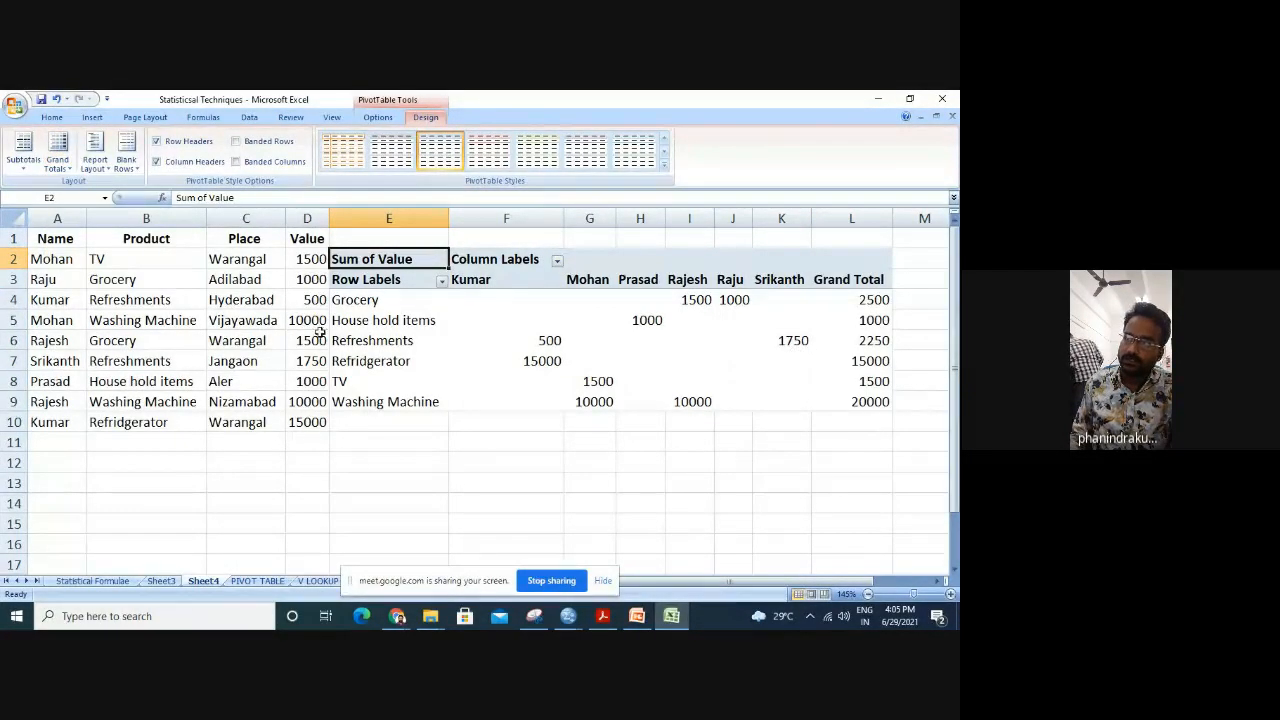
{"action": "left_click", "coordinate": [365, 302]}
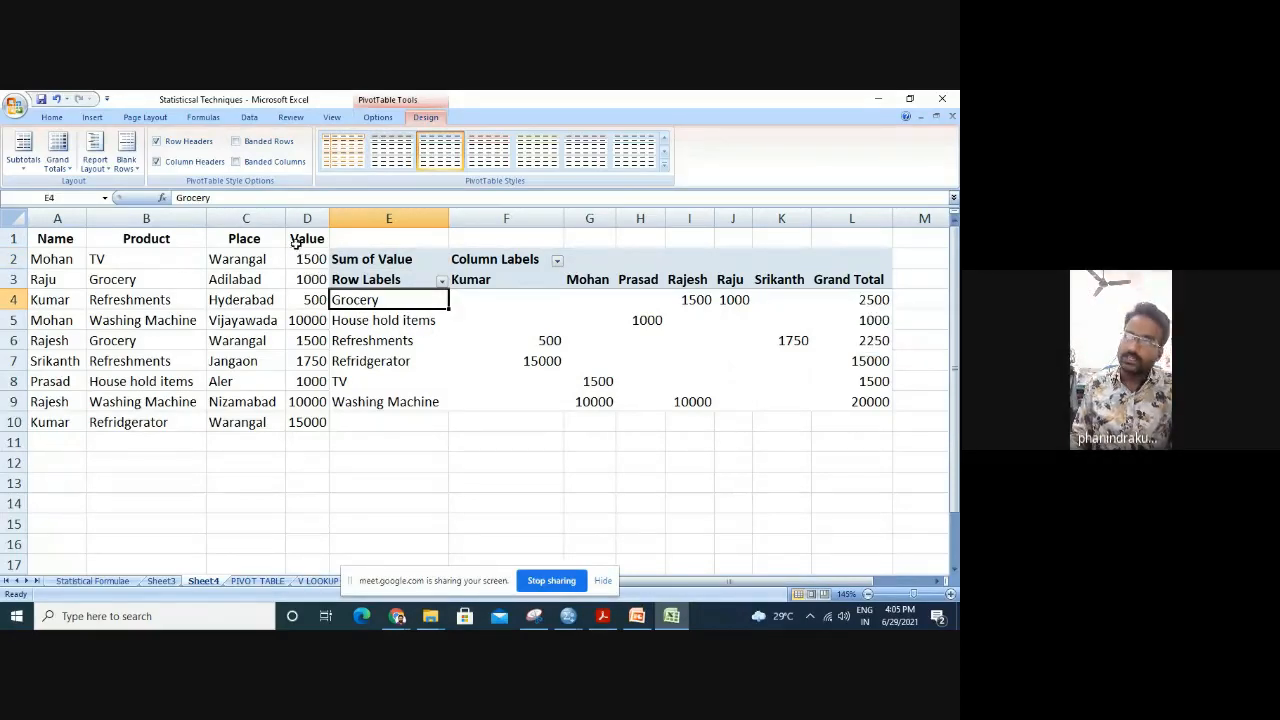
Turn the PivotTable's grand totals on for columns only and check the total of the first name column in F10.
{"action": "left_click", "coordinate": [57, 158]}
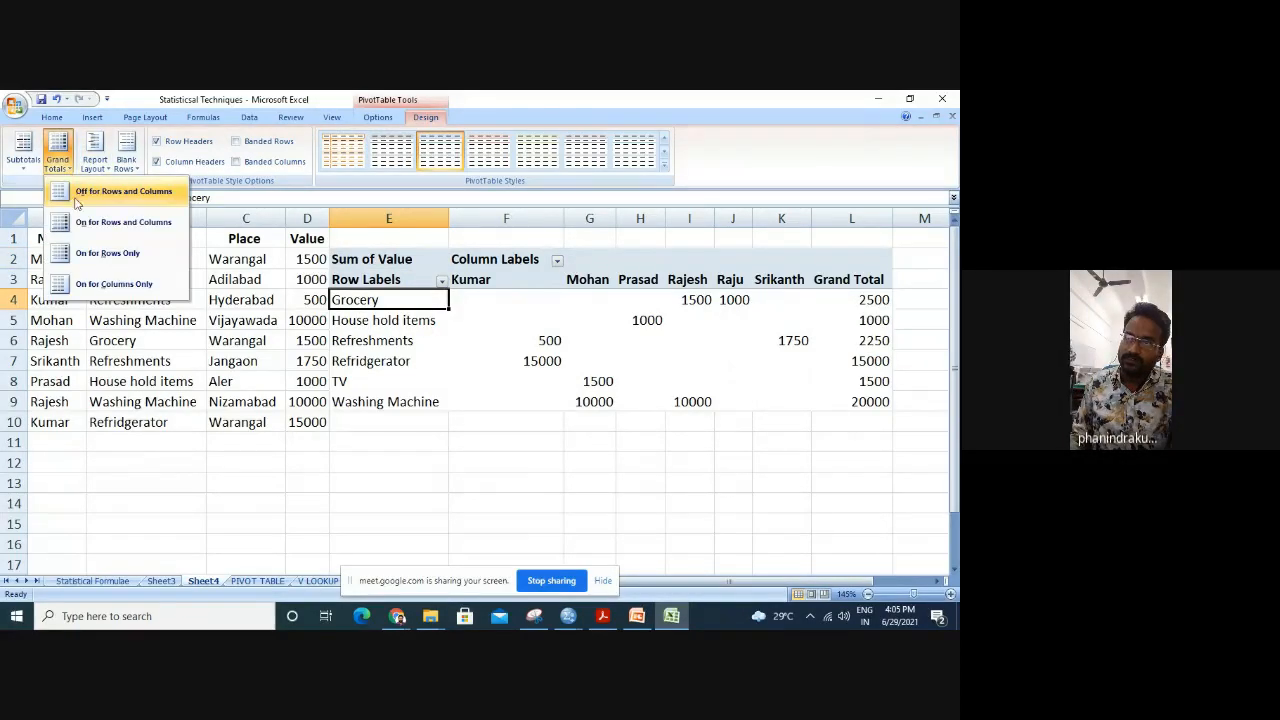
{"action": "left_click", "coordinate": [110, 283]}
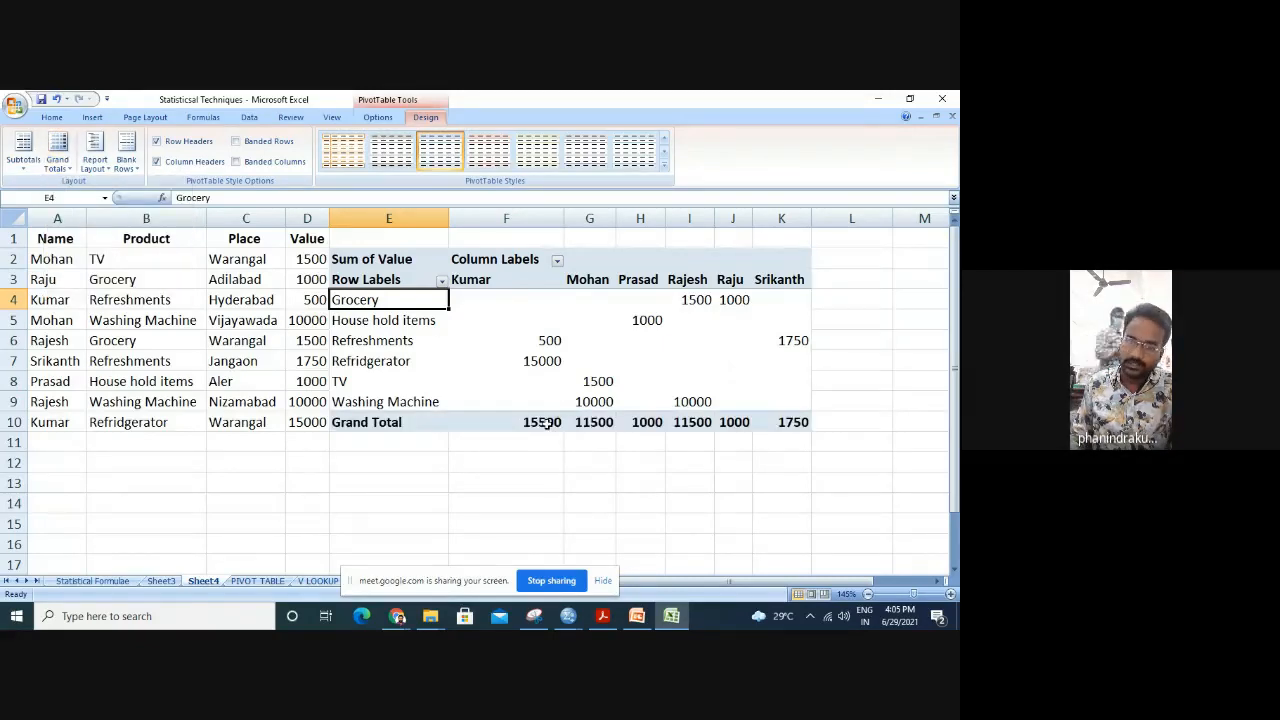
{"action": "left_click", "coordinate": [492, 280]}
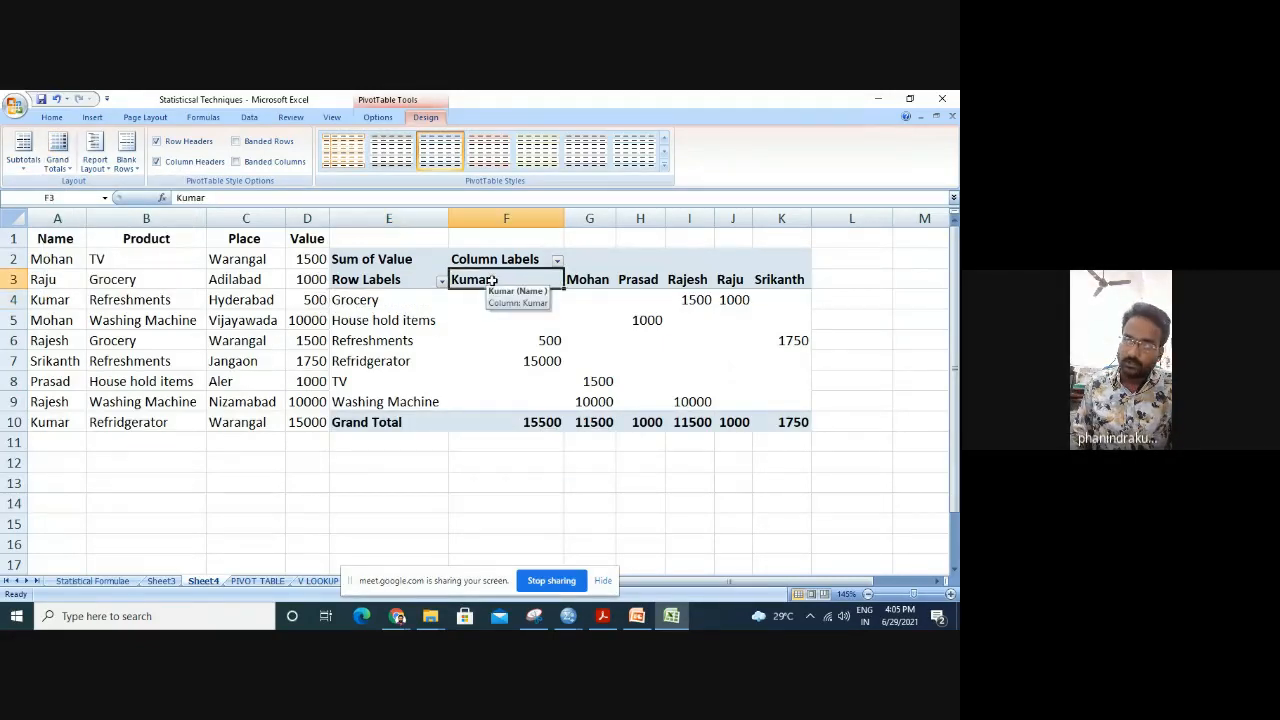
{"action": "left_click", "coordinate": [530, 424]}
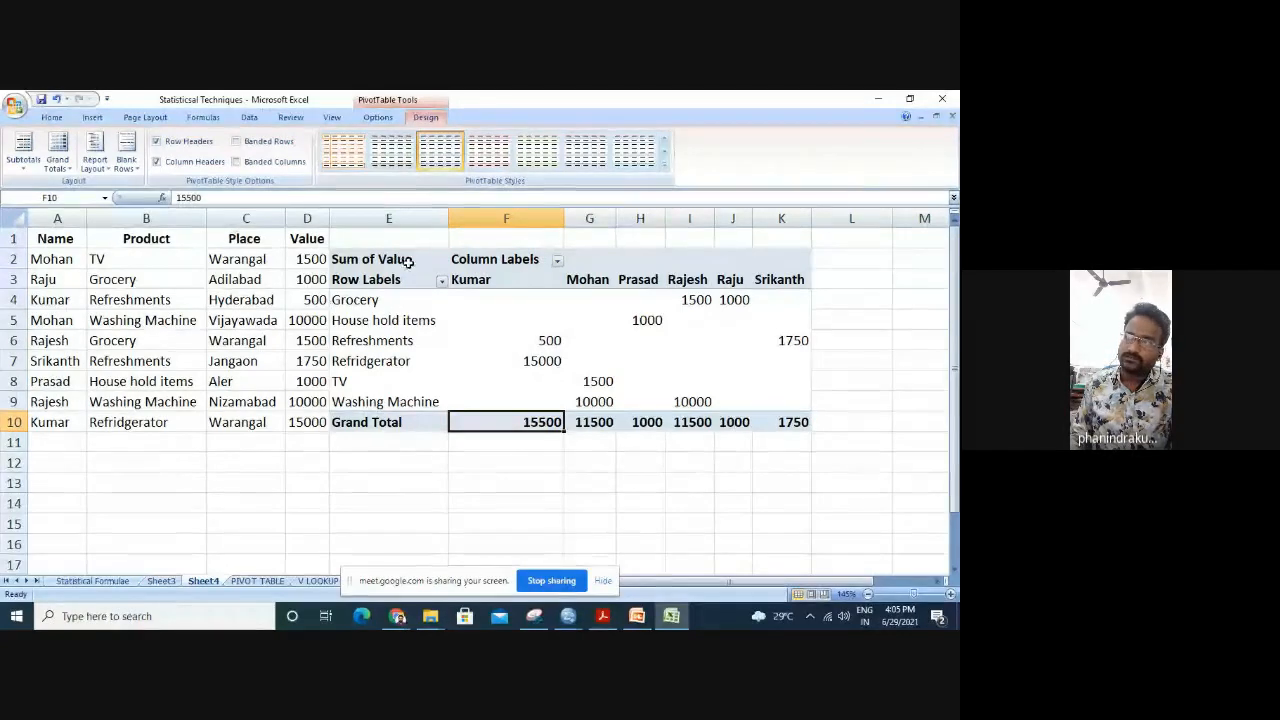
Extract the source records behind PivotTable cell I4 to a new sheet and compare that sheet with Sheet4.
{"action": "double_click", "coordinate": [691, 299]}
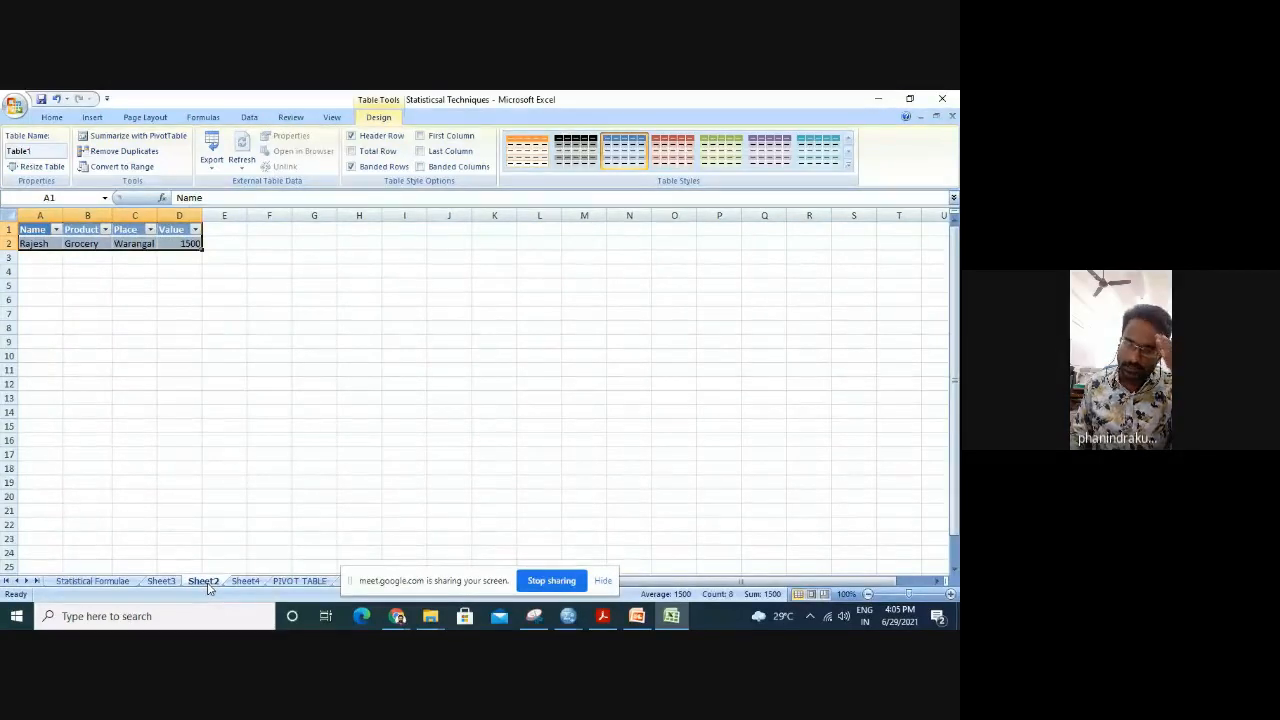
{"action": "left_click", "coordinate": [244, 582]}
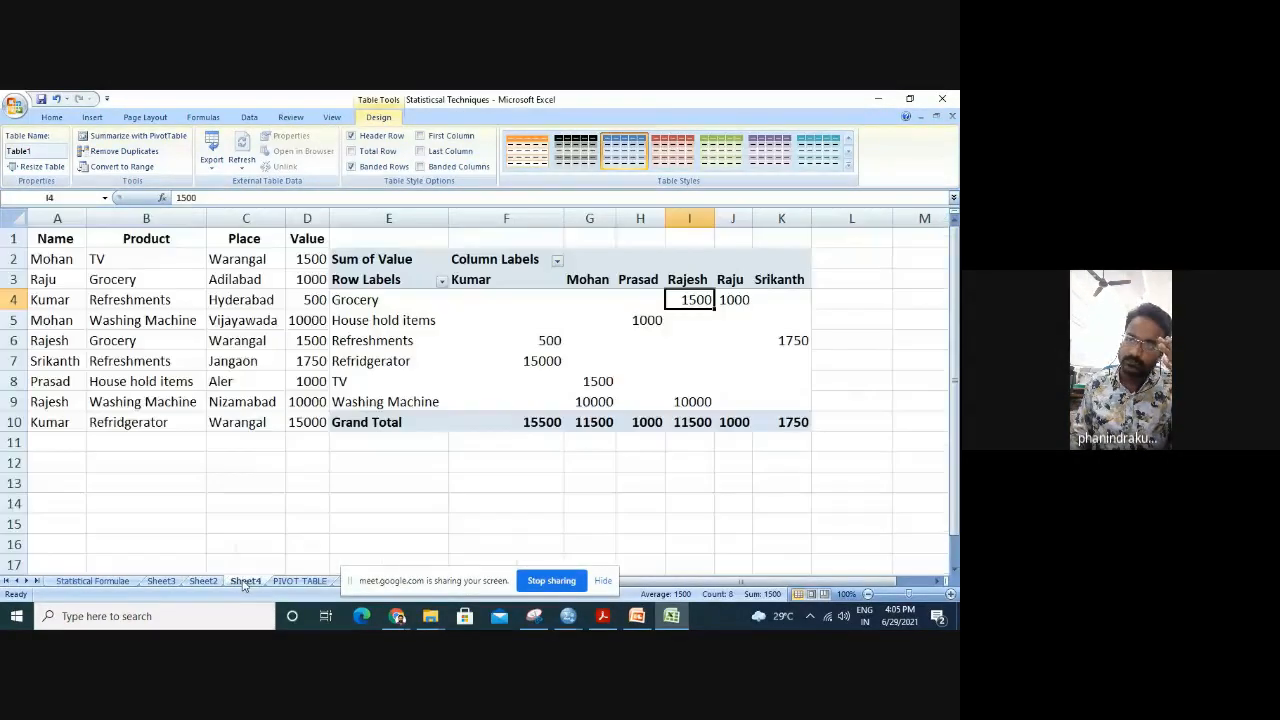
{"action": "left_click", "coordinate": [204, 582]}
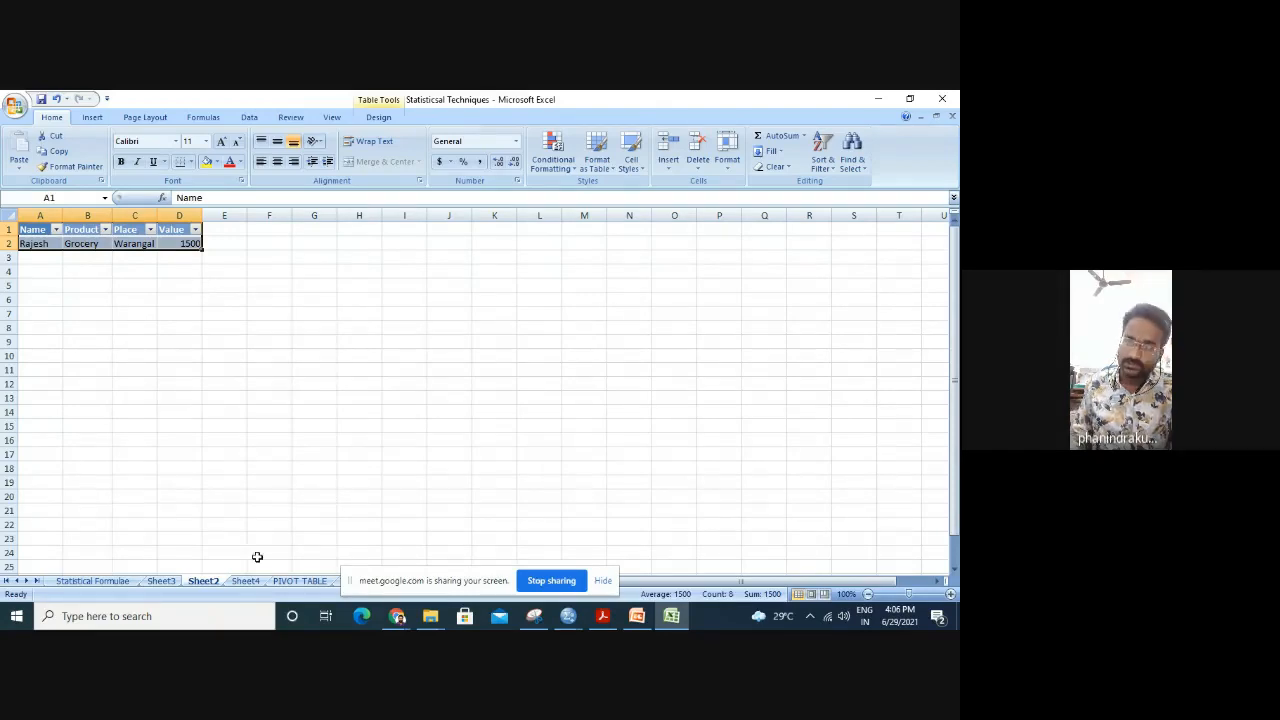
{"action": "left_click", "coordinate": [240, 583]}
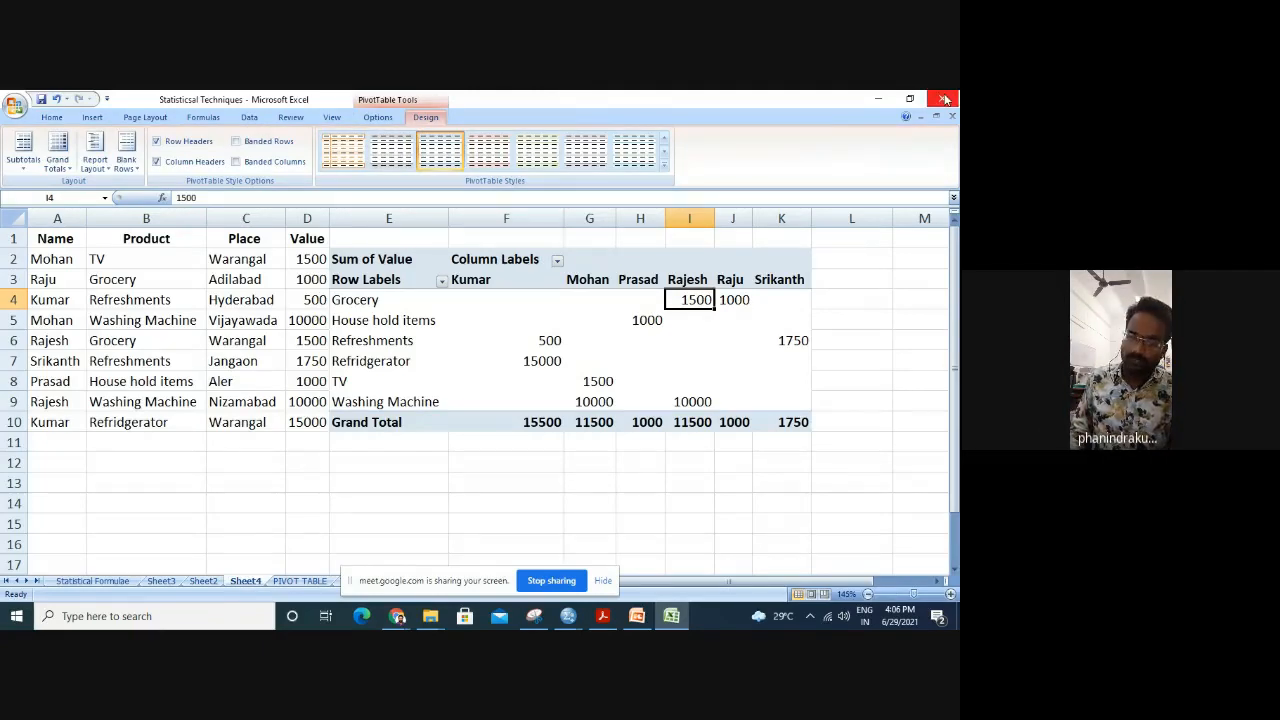
Switch to the PowerPoint presentation "Introduction to SPSS", show its slides to the end and return to the Google Meet call.
{"action": "left_click", "coordinate": [636, 616]}
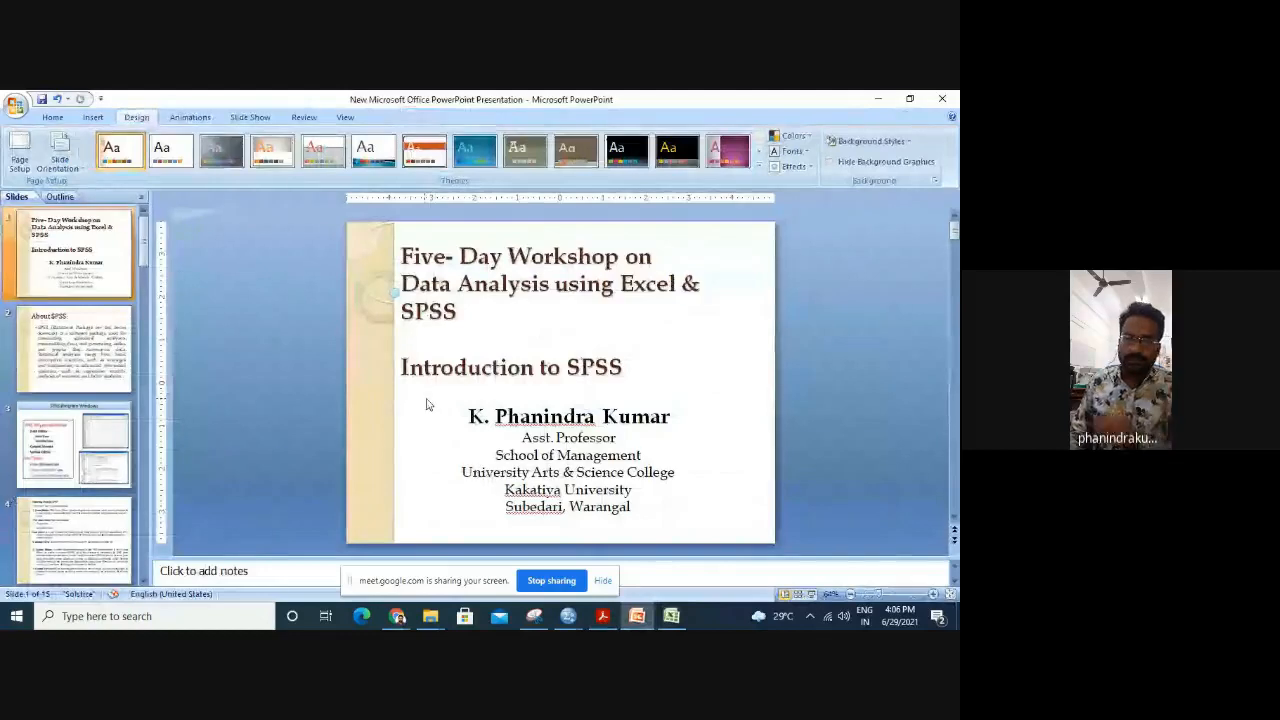
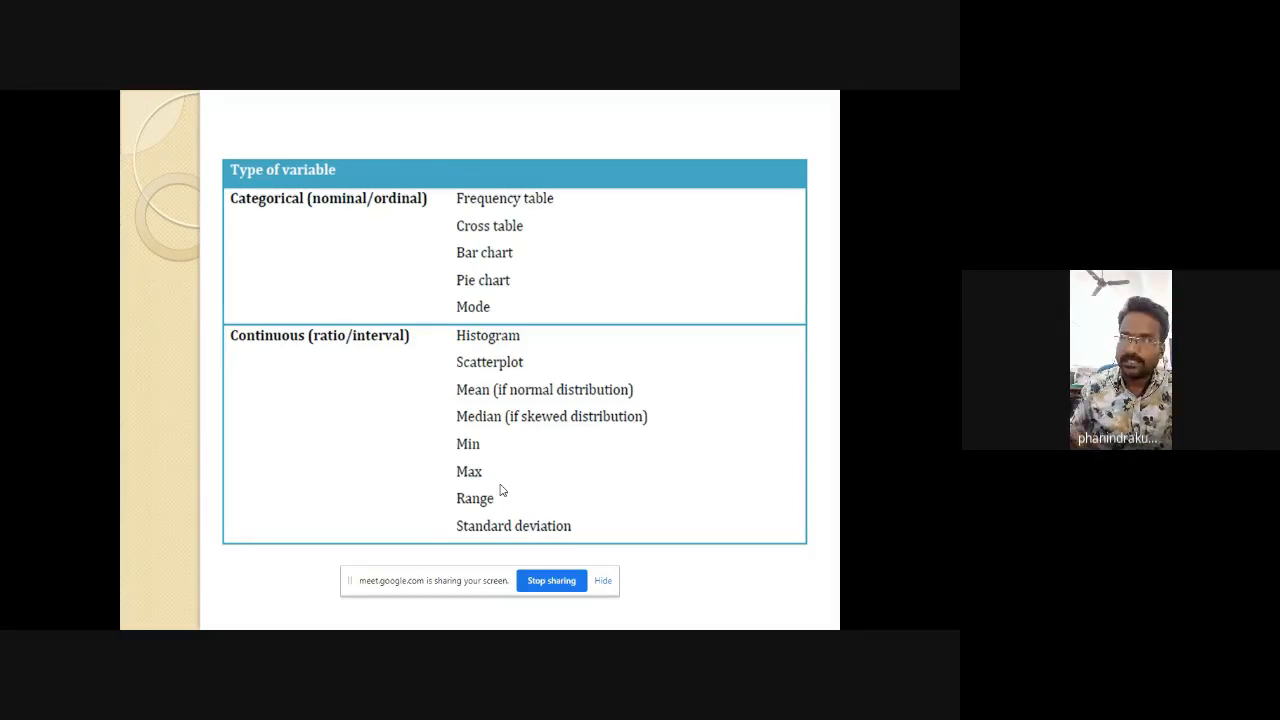
{"action": "left_click", "coordinate": [481, 497]}
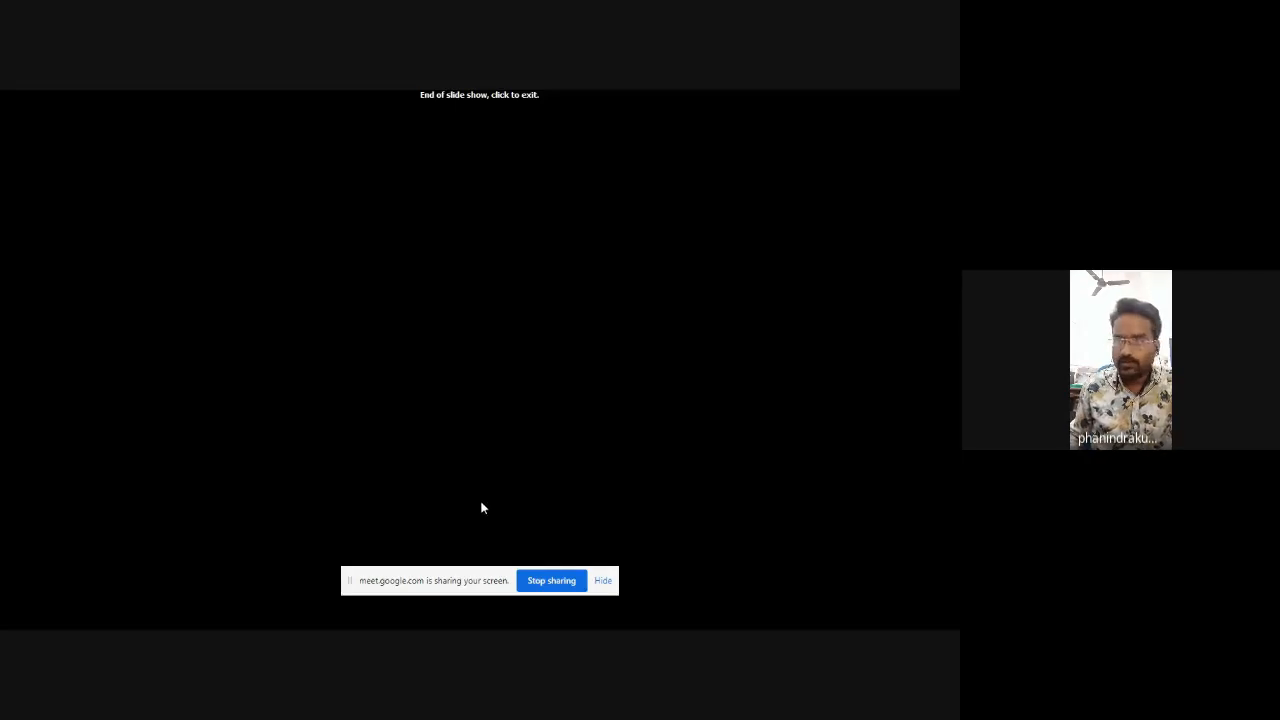
{"action": "left_click", "coordinate": [579, 589]}
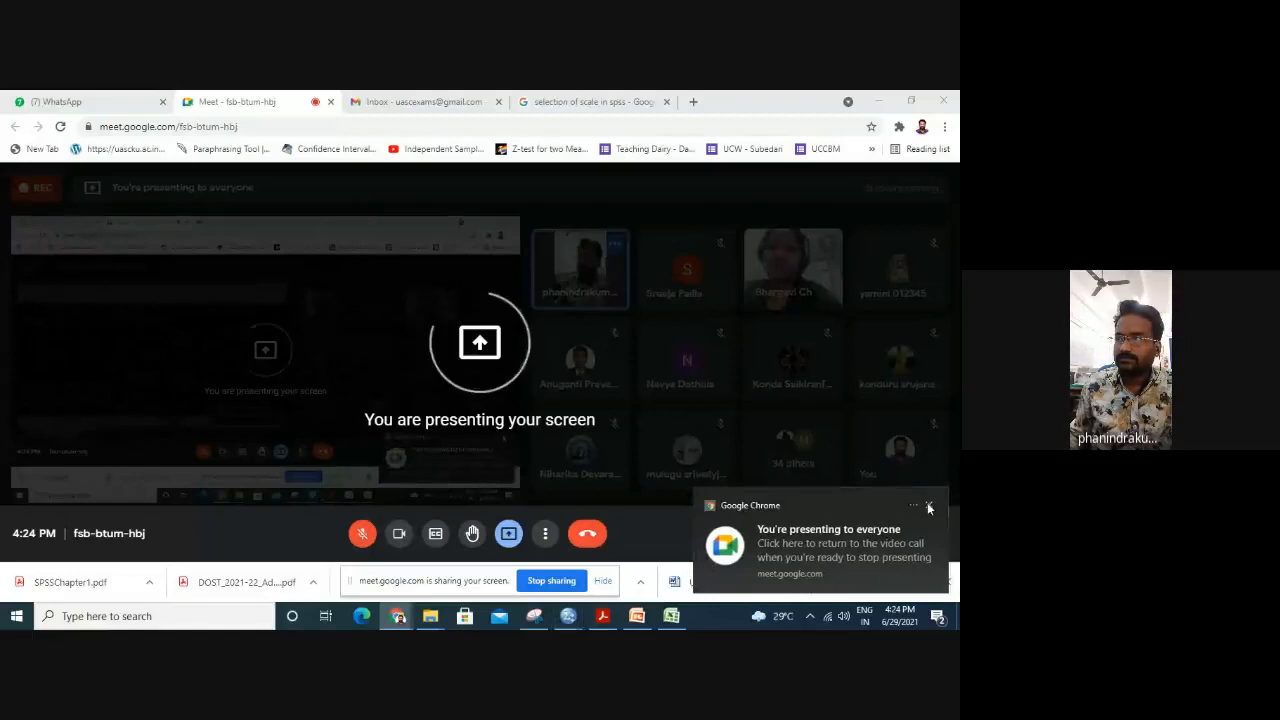
Dismiss the presenting notification and capture the Google Meet screen with its participant tiles using Snipping Tool.
{"action": "left_click", "coordinate": [926, 505]}
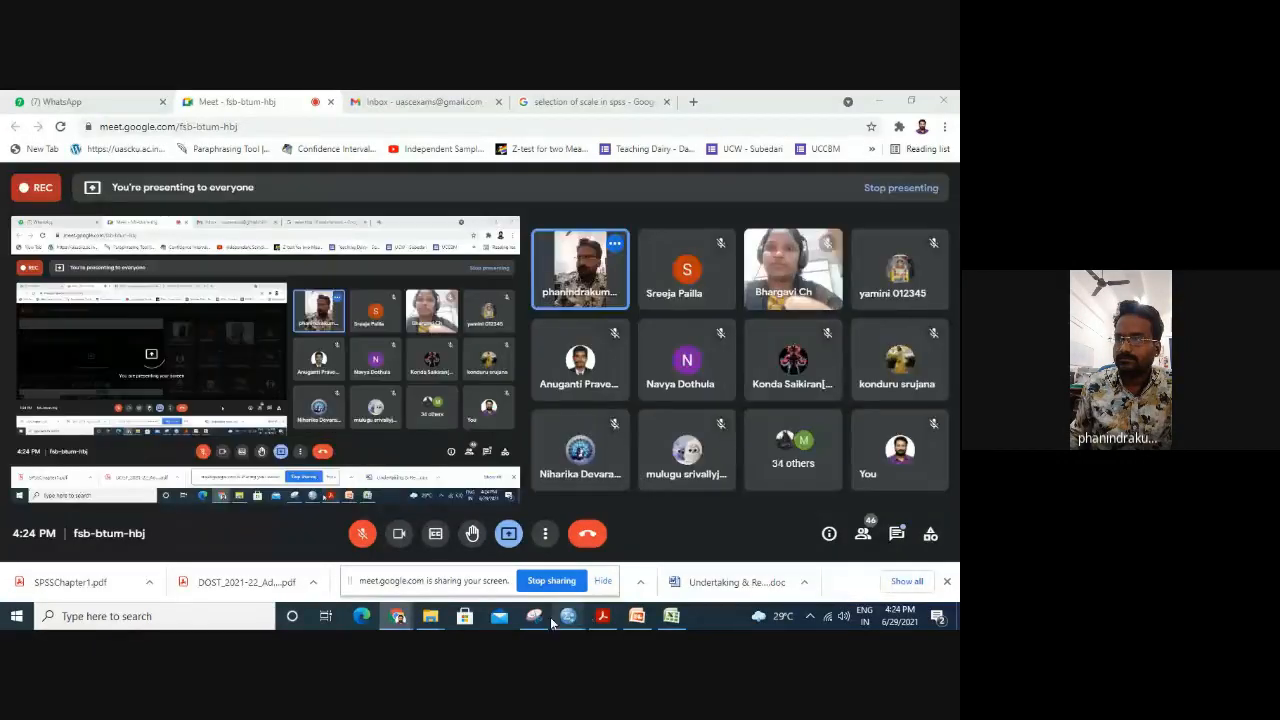
{"action": "left_click", "coordinate": [539, 620]}
{"action": "left_click", "coordinate": [22, 141]}
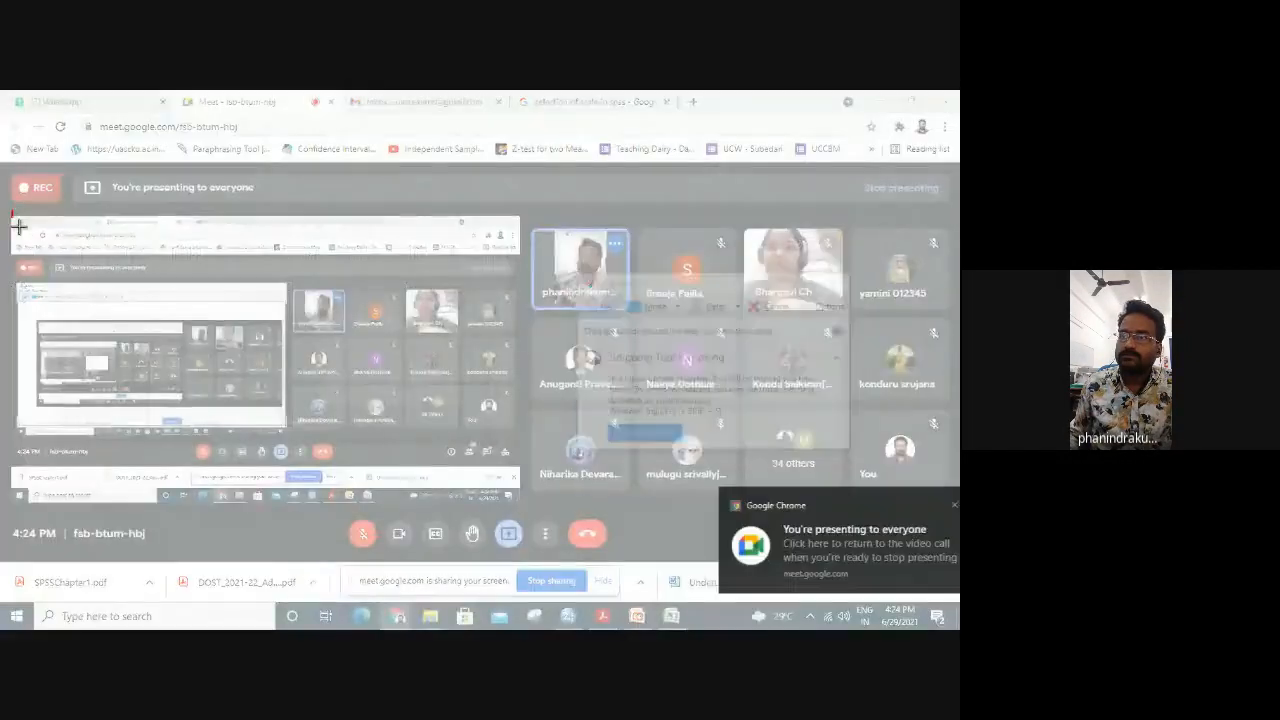
{"action": "left_click_drag", "start_coordinate": [12, 210], "coordinate": [942, 516]}
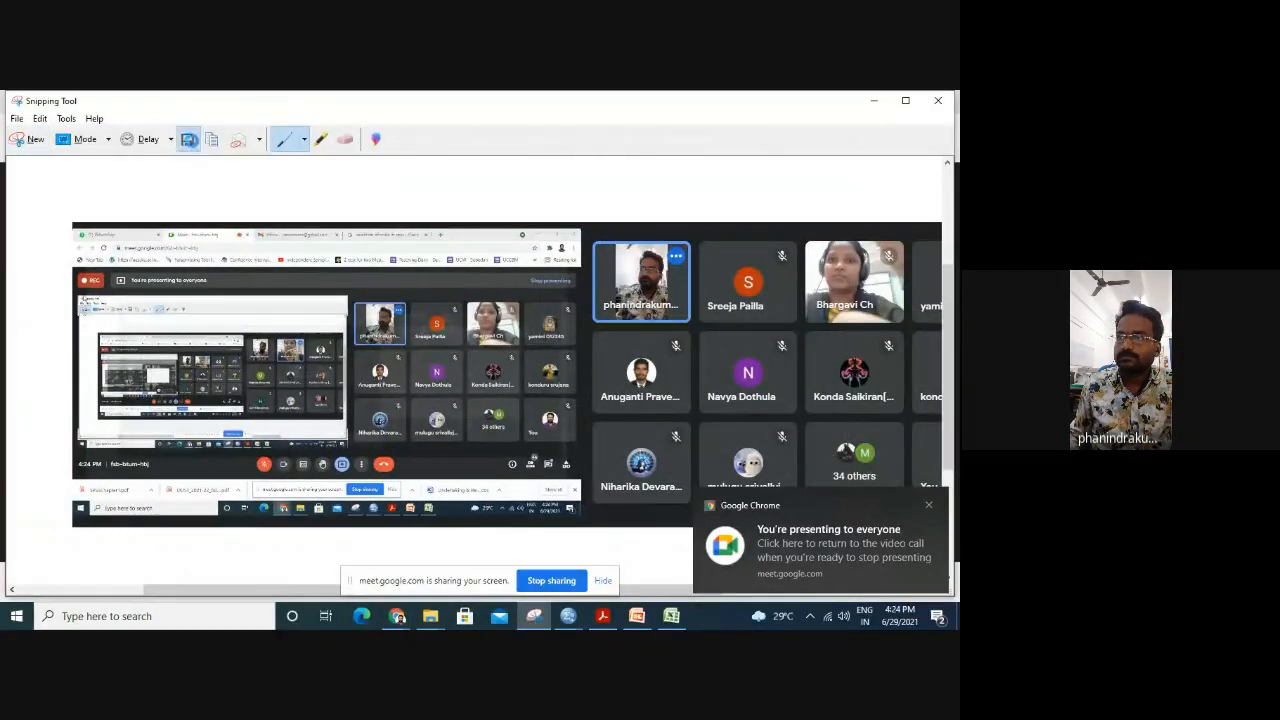
Save the snip as a JPEG file named 6 in the DAy - 4 folder.
{"action": "left_click", "coordinate": [186, 139]}
{"action": "type", "text": "6"}
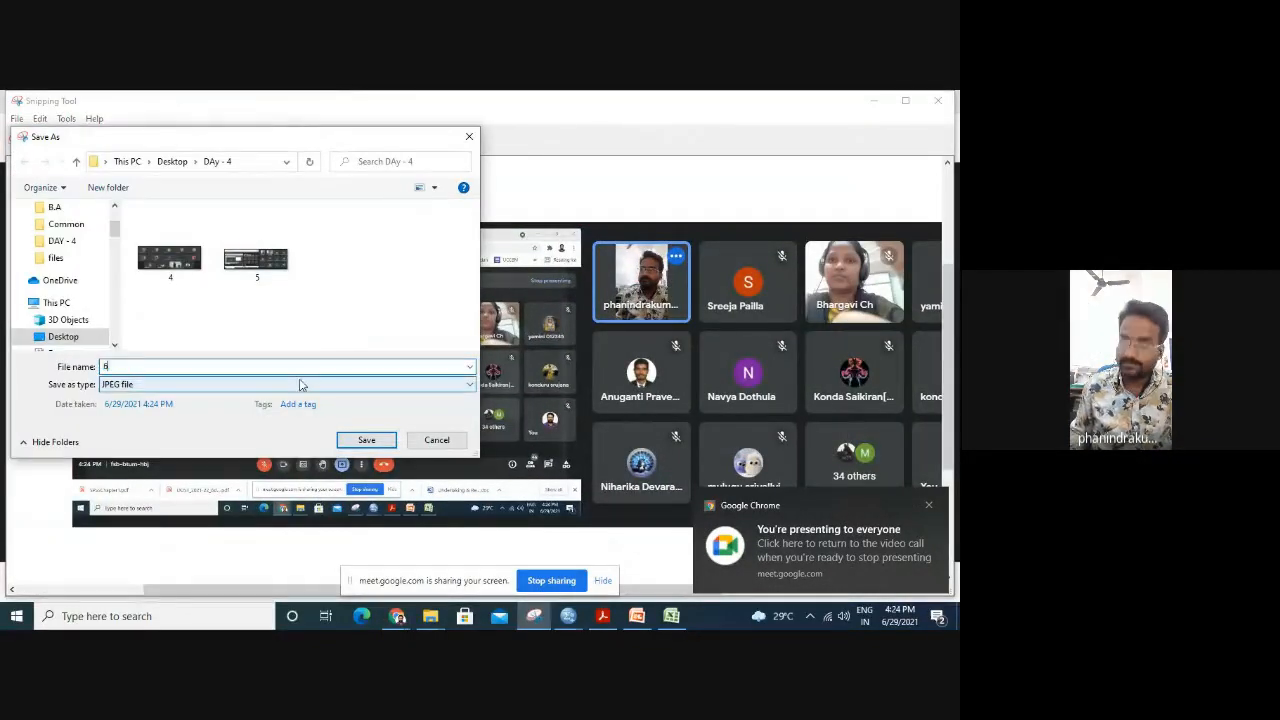
{"action": "left_click", "coordinate": [366, 440]}
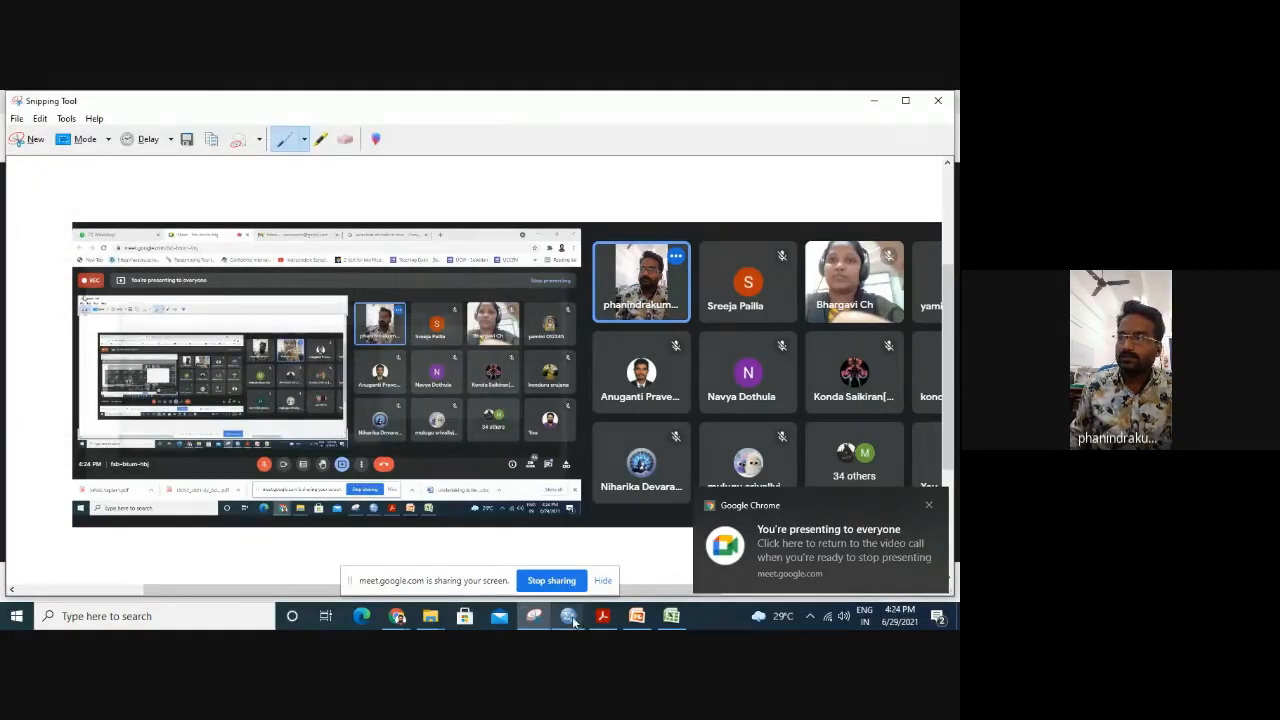
Switch to the empty Untitled1 dataset in the IBM SPSS Statistics Data Editor.
{"action": "mouse_move", "coordinate": [573, 602]}
{"action": "left_click", "coordinate": [517, 560]}
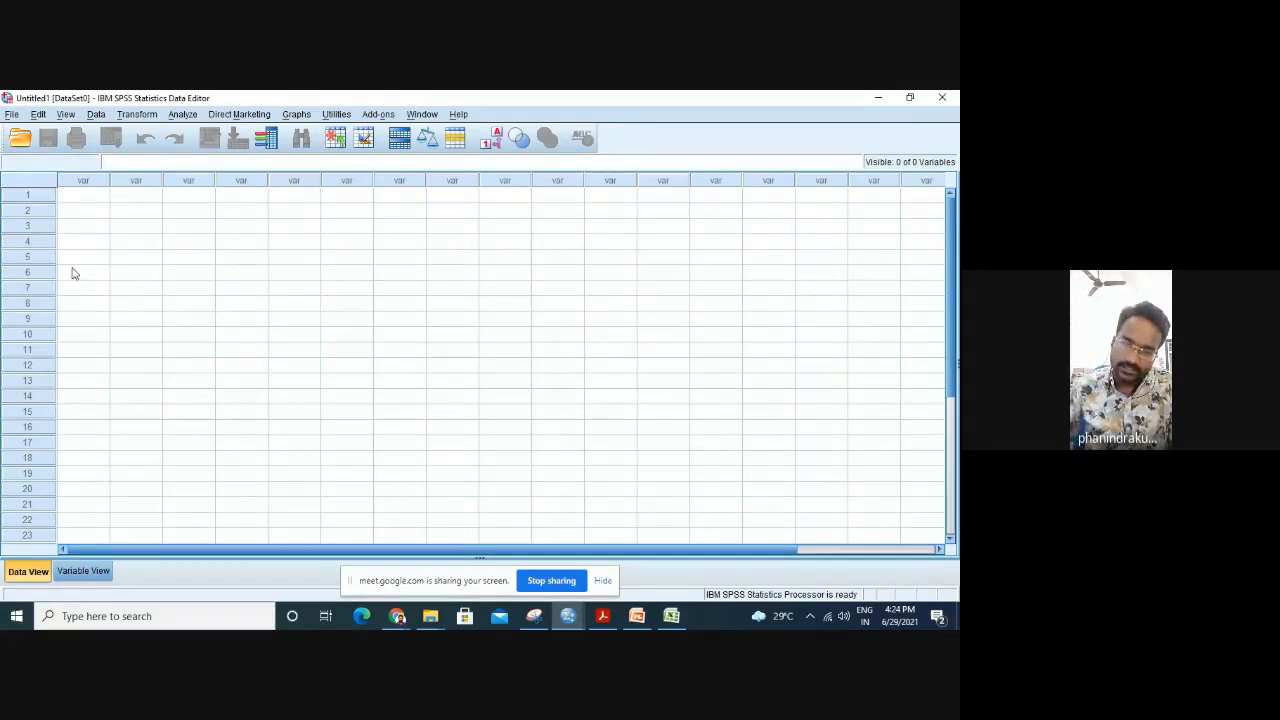
Compare the empty dataset's Variable View with its Data View, ending in Data View.
{"action": "left_click", "coordinate": [84, 576]}
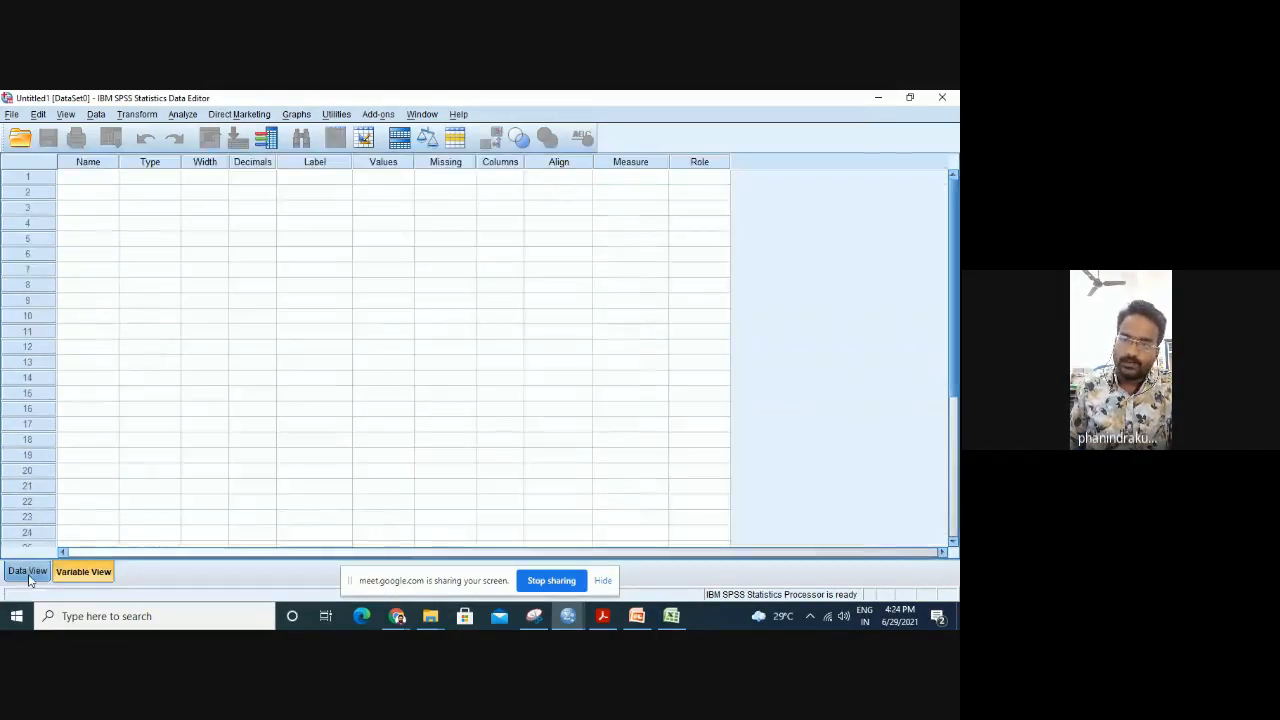
{"action": "left_click", "coordinate": [27, 572]}
{"action": "left_click", "coordinate": [83, 571]}
{"action": "left_click", "coordinate": [27, 571]}
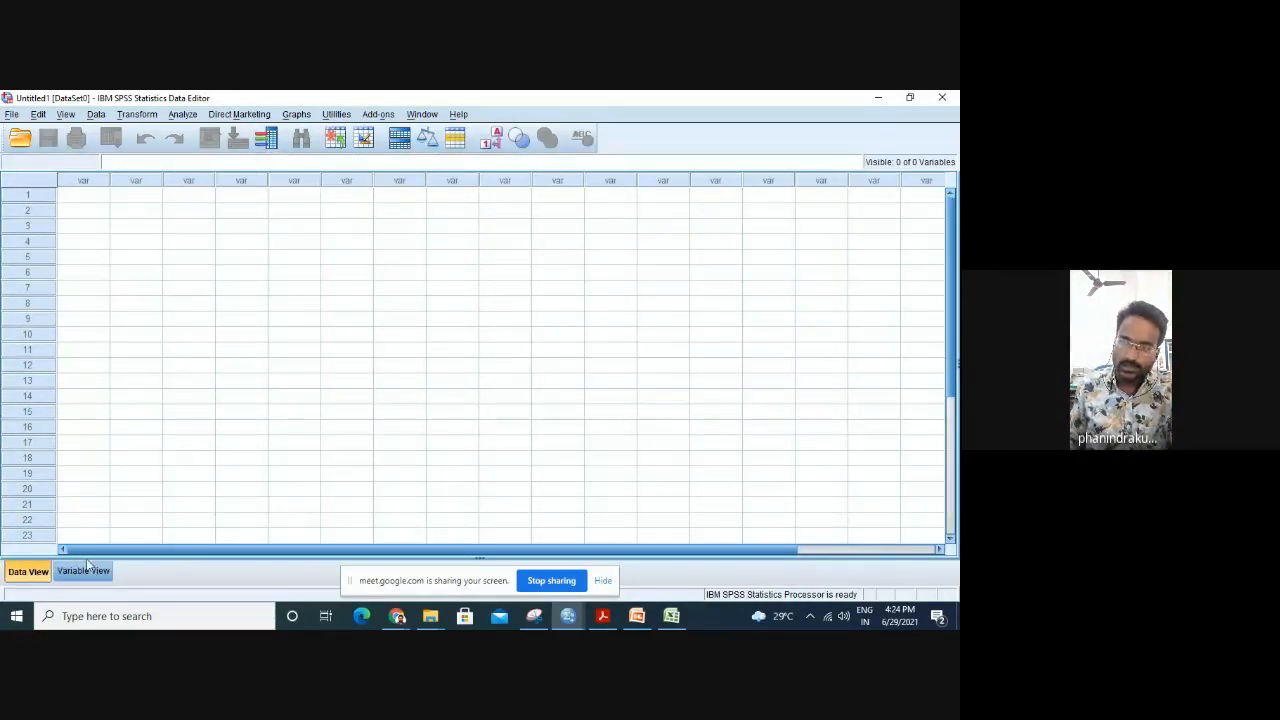
Enter the sample values 1, 1 and 2 in the first column, starting at row 7.
{"action": "left_click", "coordinate": [99, 292]}
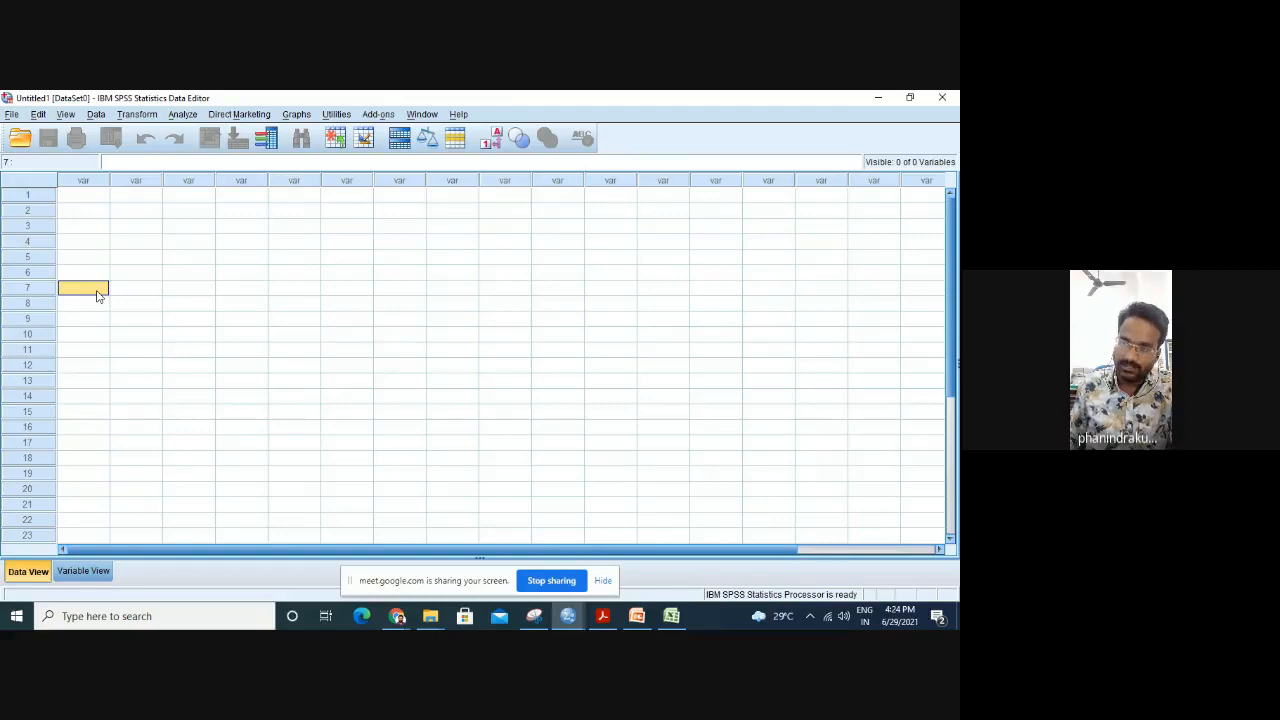
{"action": "type", "text": "1"}
{"action": "key", "text": "Return"}
{"action": "type", "text": "2"}
{"action": "key", "text": "Return"}
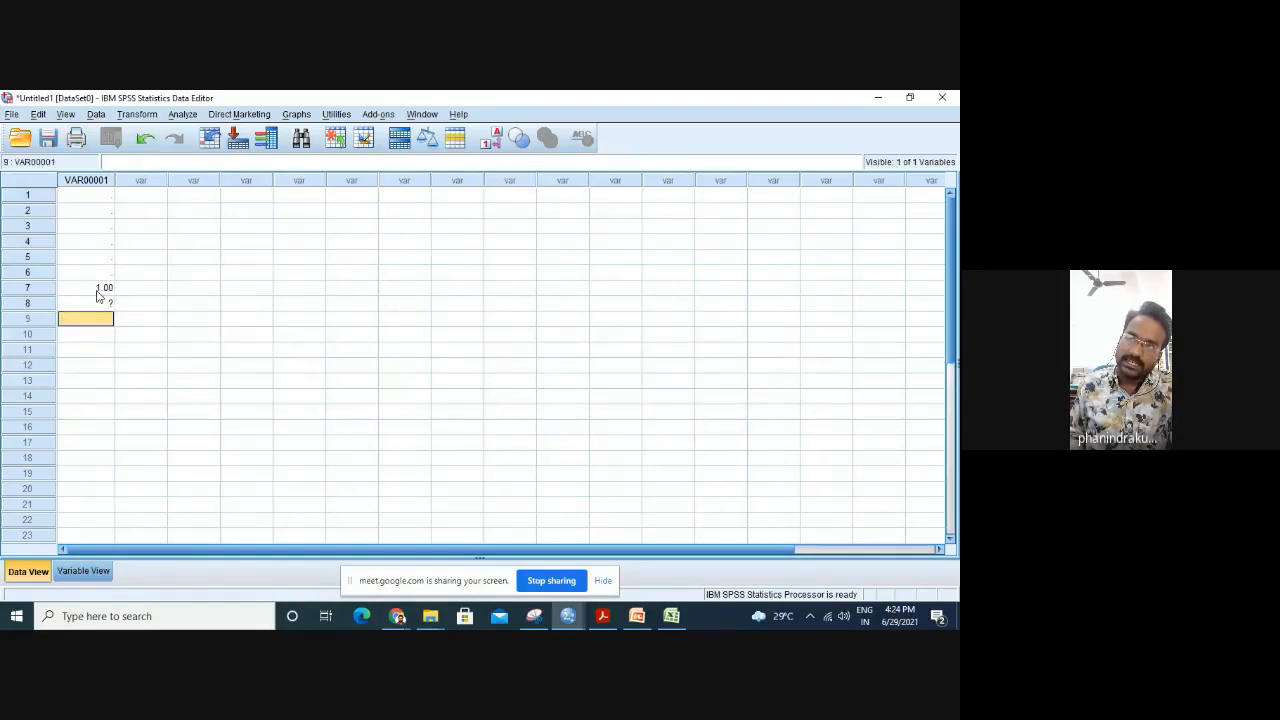
{"action": "type", "text": "2"}
{"action": "key", "text": "Return"}
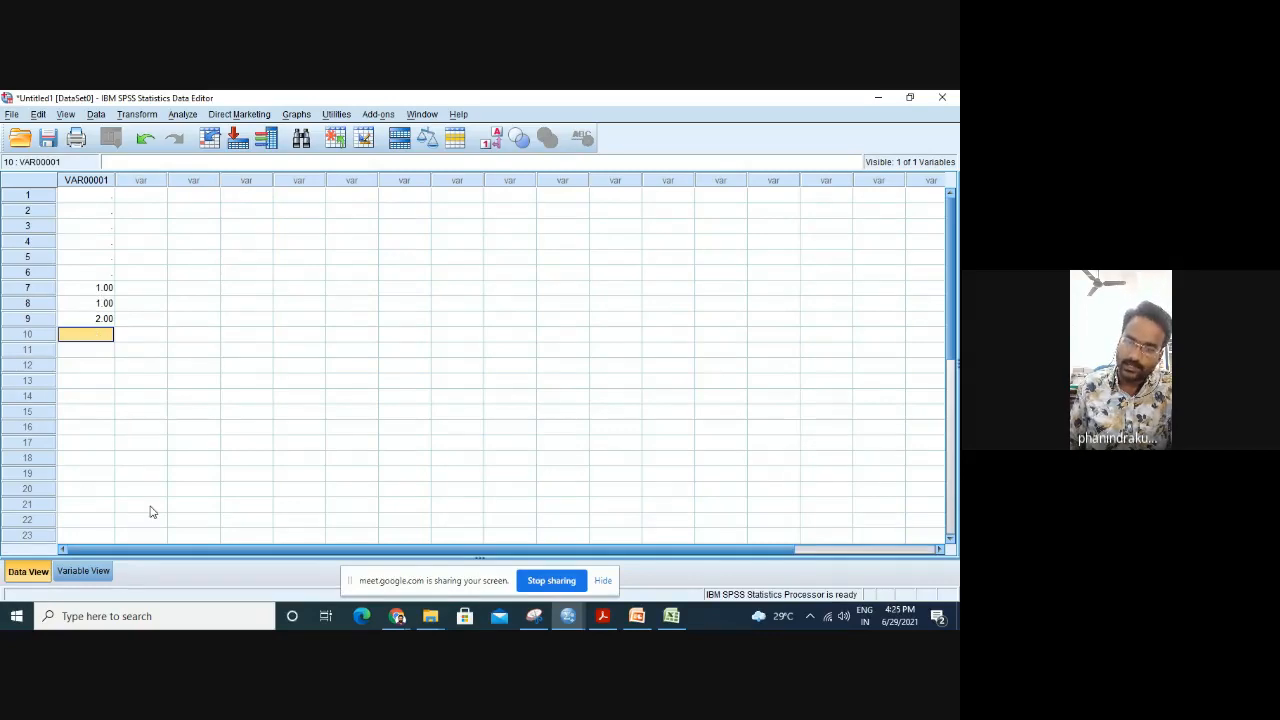
Check the first column's variable definition in Variable View and return to Data View.
{"action": "left_click", "coordinate": [84, 572]}
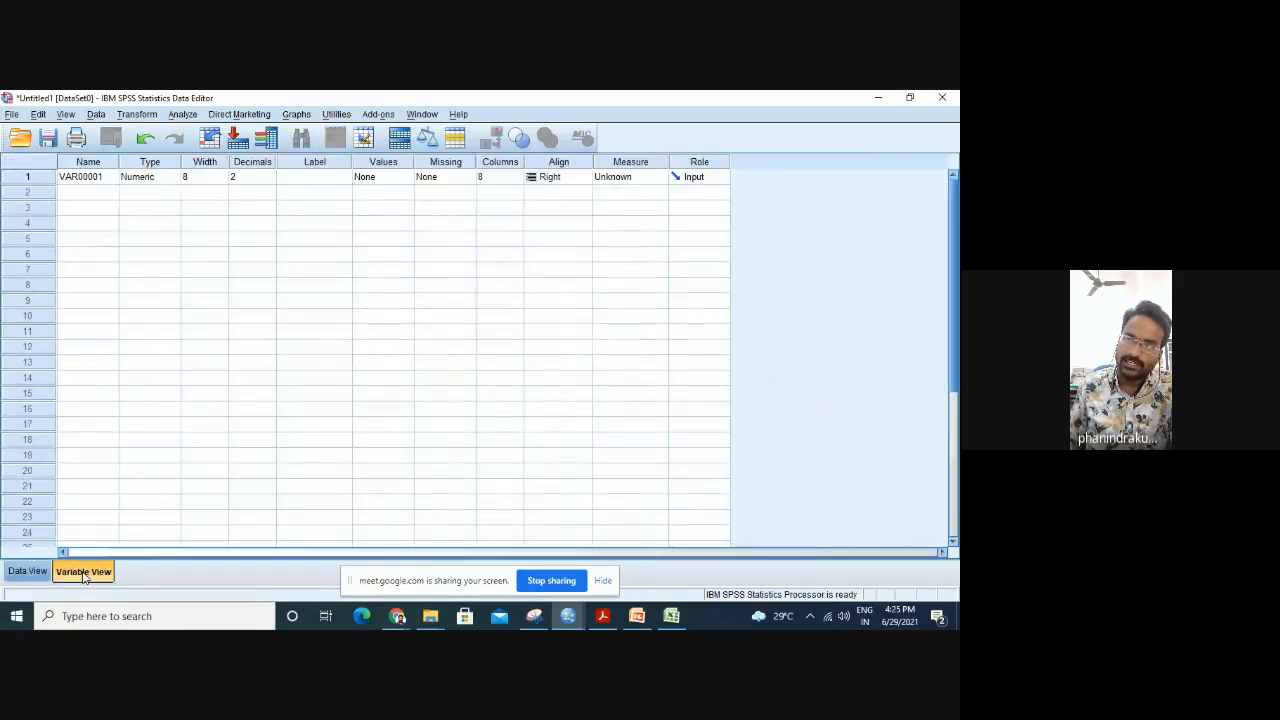
{"action": "left_click", "coordinate": [94, 179]}
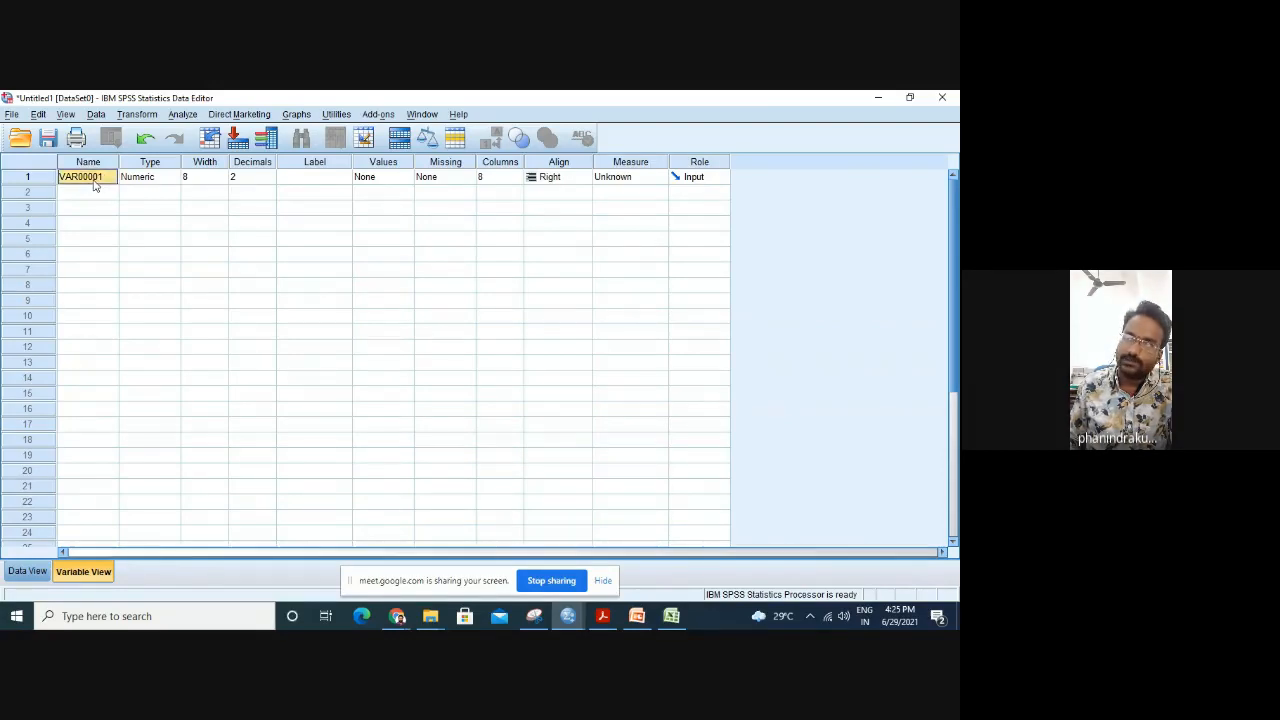
{"action": "left_click", "coordinate": [27, 572]}
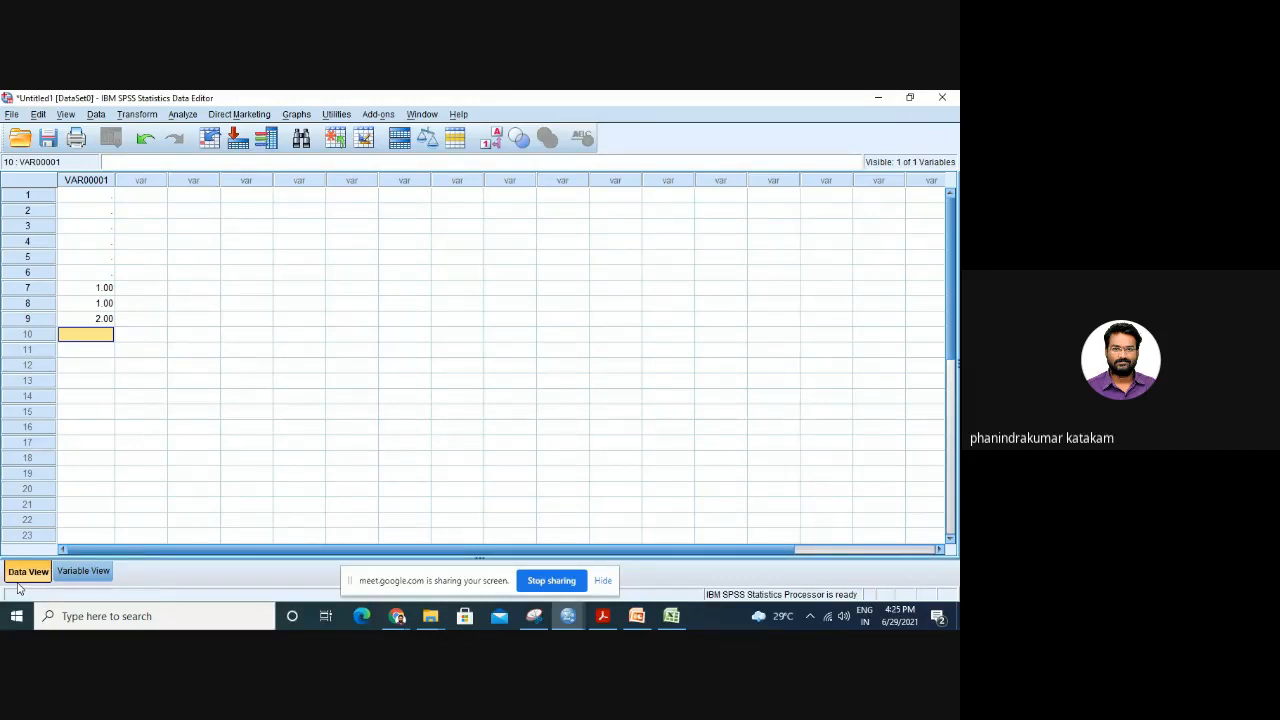
Delete the sample values from row 7 downward and remove the VAR00001 column.
{"action": "left_click", "coordinate": [179, 411]}
{"action": "left_click", "coordinate": [100, 289]}
{"action": "key", "text": "Delete"}
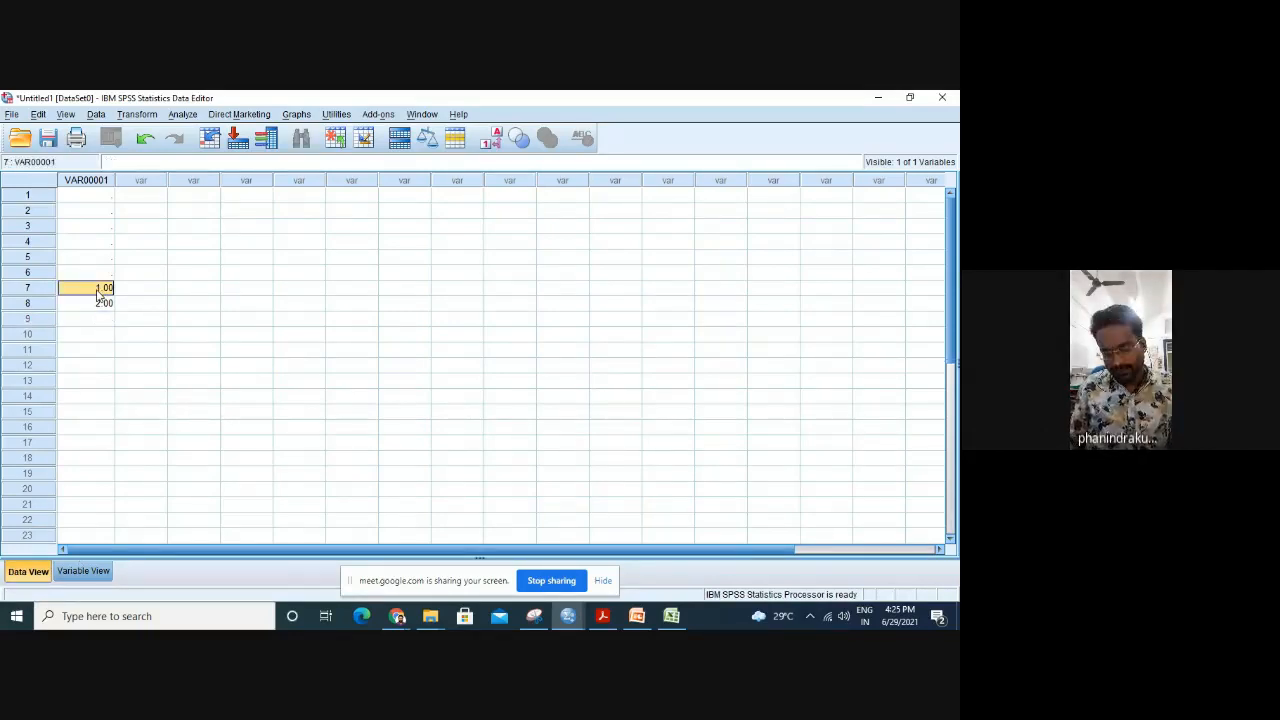
{"action": "left_click", "coordinate": [97, 305]}
{"action": "key", "text": "Delete"}
{"action": "left_click", "coordinate": [100, 287]}
{"action": "key", "text": "Delete"}
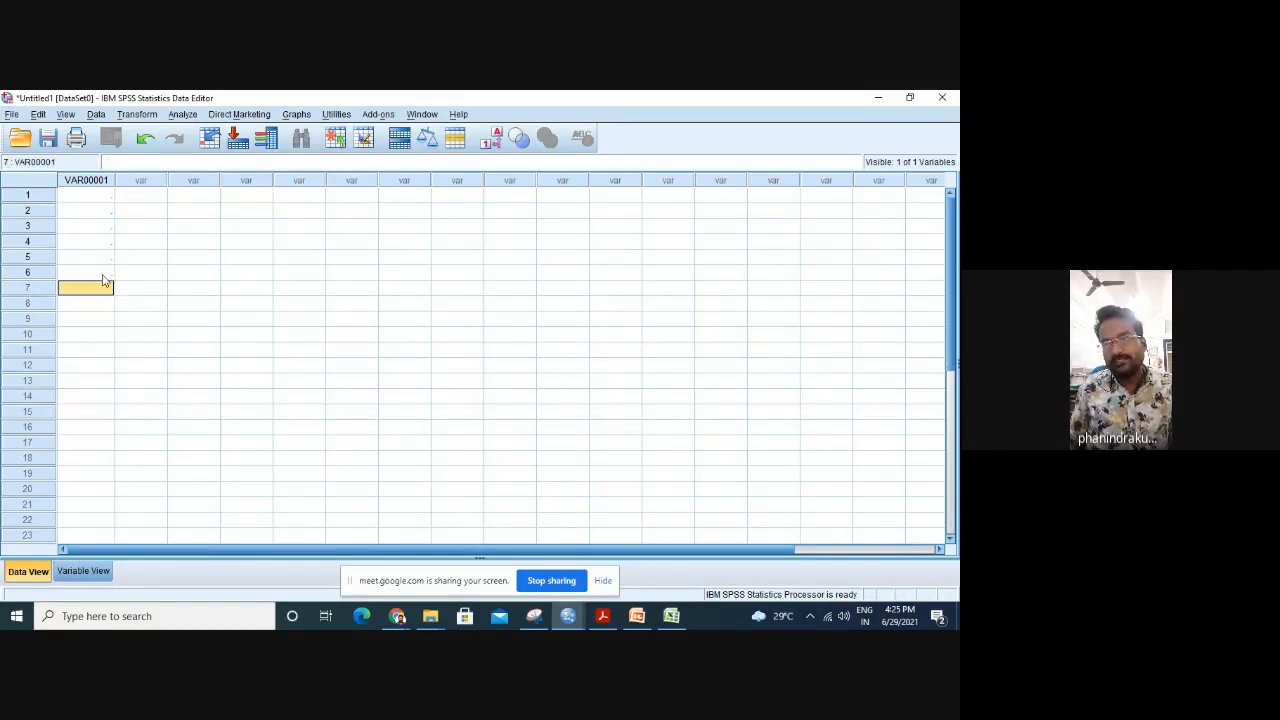
{"action": "left_click", "coordinate": [100, 195]}
{"action": "left_click", "coordinate": [100, 182]}
{"action": "key", "text": "Delete"}
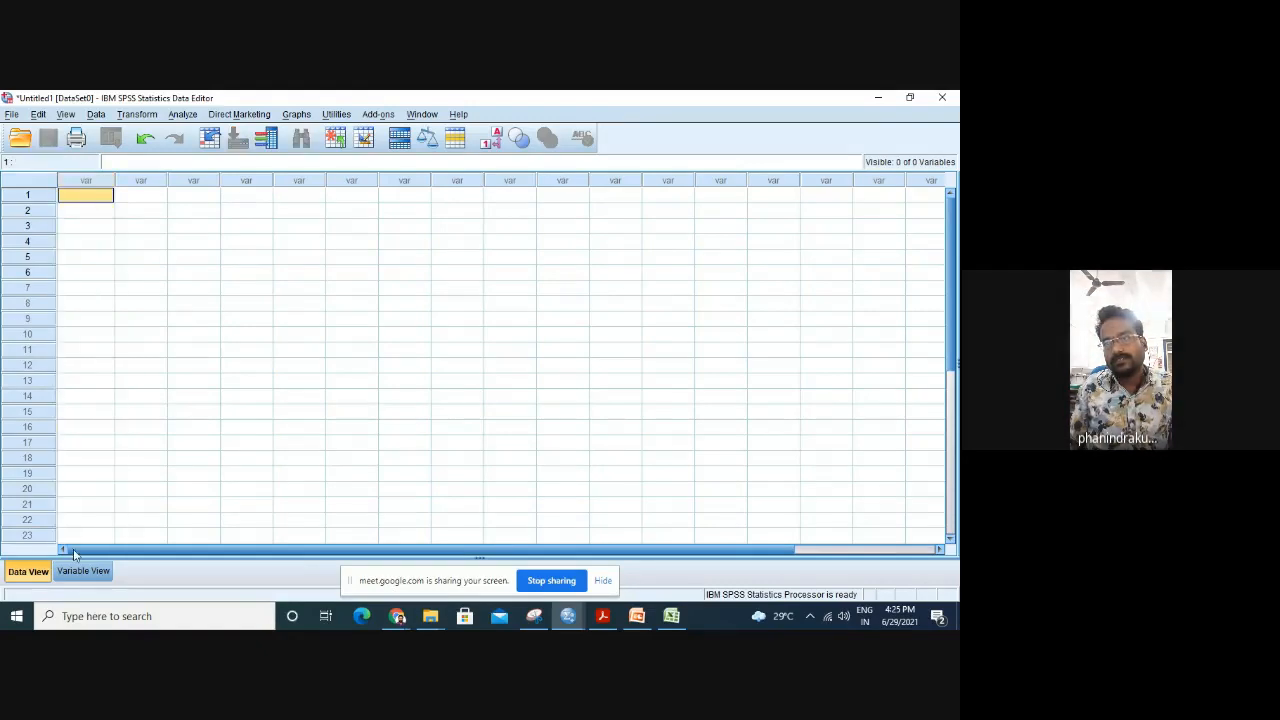
Create a variable called Name in the first row of Variable View.
{"action": "left_click", "coordinate": [83, 571]}
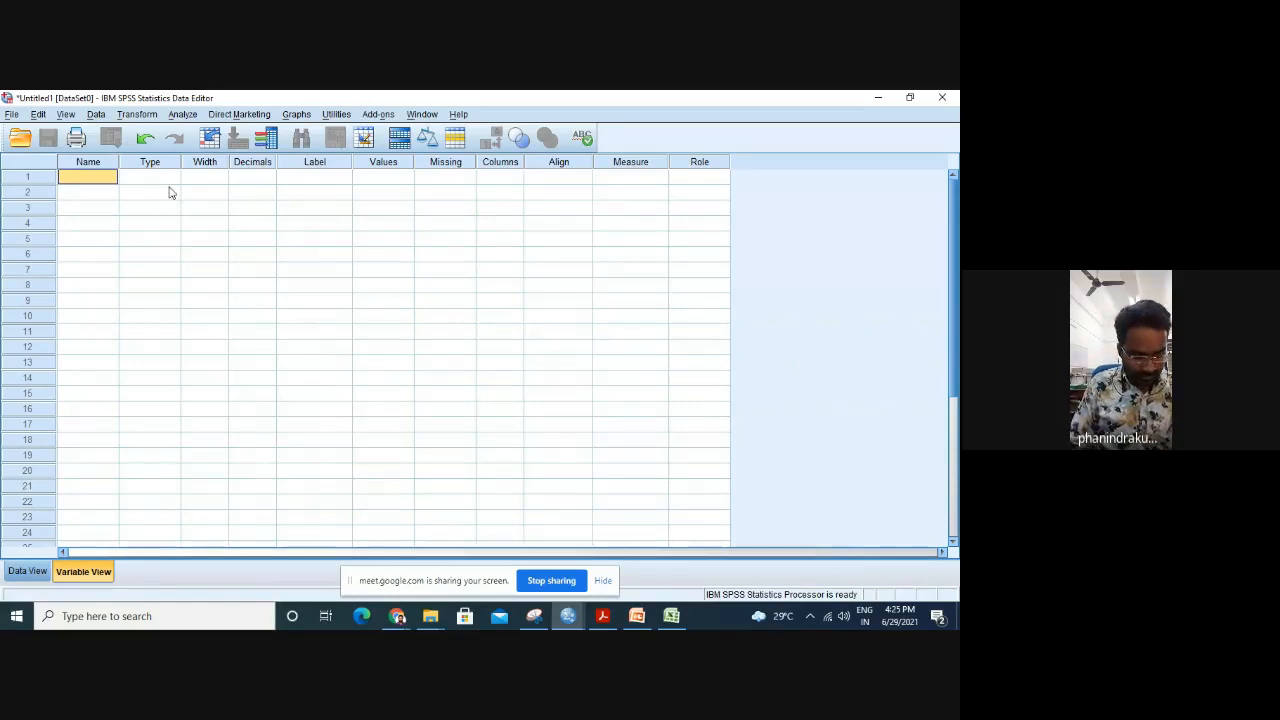
{"action": "type", "text": "Name"}
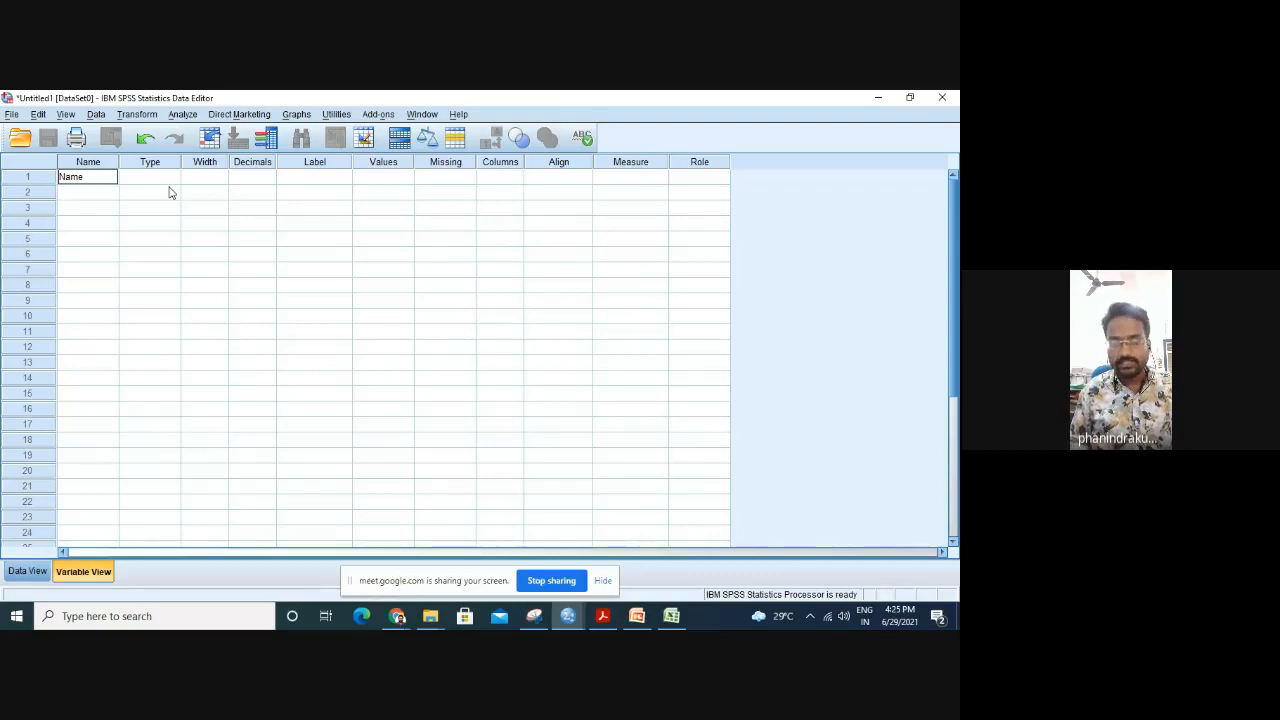
{"action": "key", "text": "Return"}
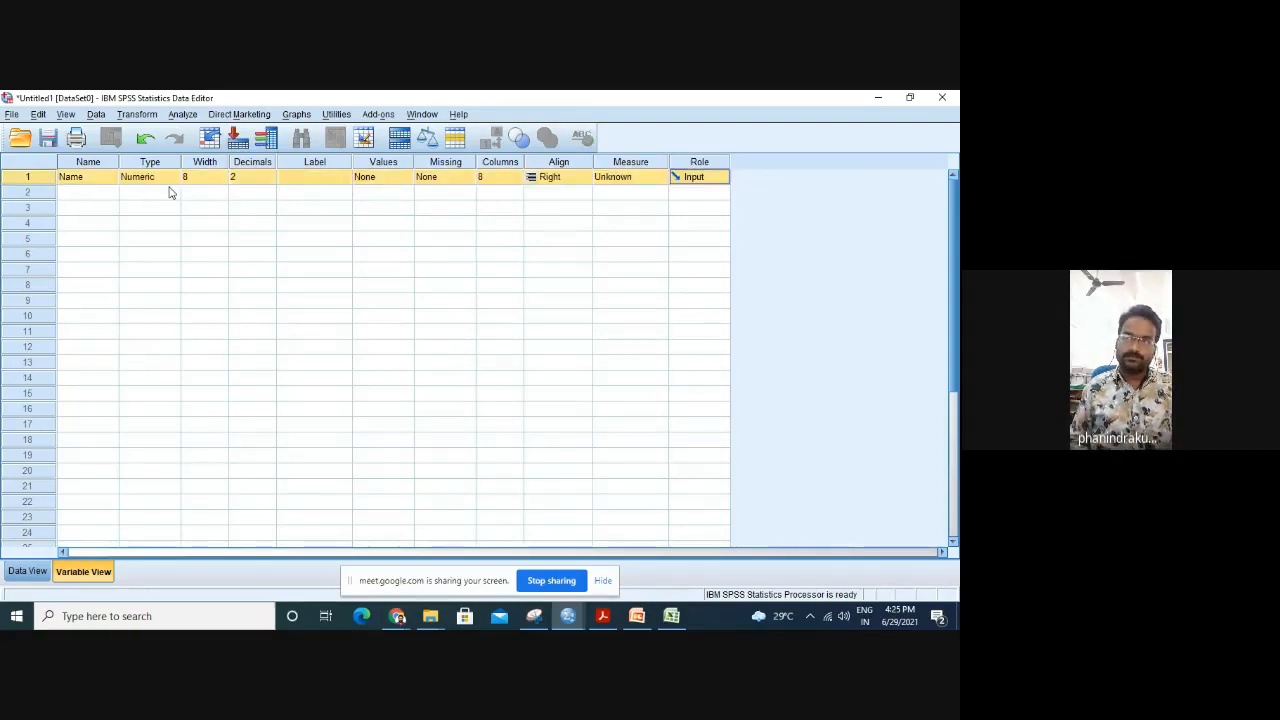
Try the String option as the Name variable's type and cancel the type settings.
{"action": "key", "text": "Left"}
{"action": "key", "text": "Right"}
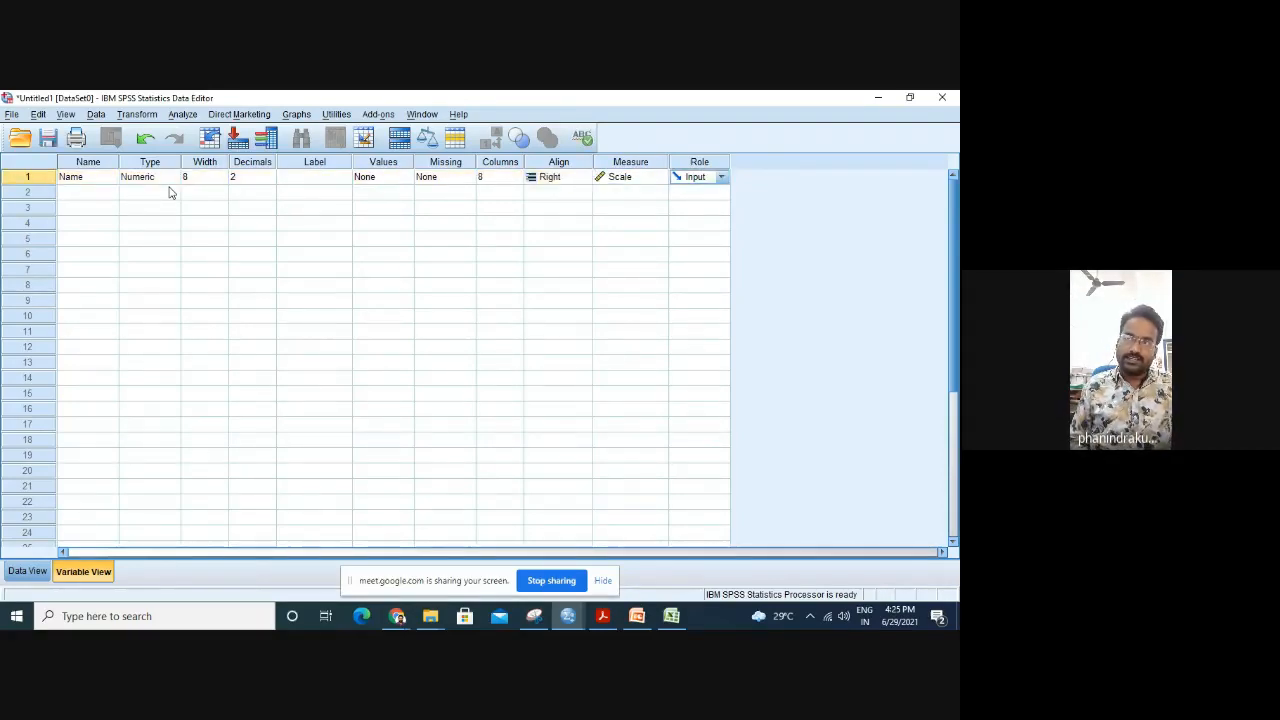
{"action": "key", "text": "Left"}
{"action": "key", "text": "Left"}
{"action": "key", "text": "Left"}
{"action": "key", "text": "Left"}
{"action": "key", "text": "Left"}
{"action": "key", "text": "Left"}
{"action": "key", "text": "Left"}
{"action": "key", "text": "Left"}
{"action": "key", "text": "Left"}
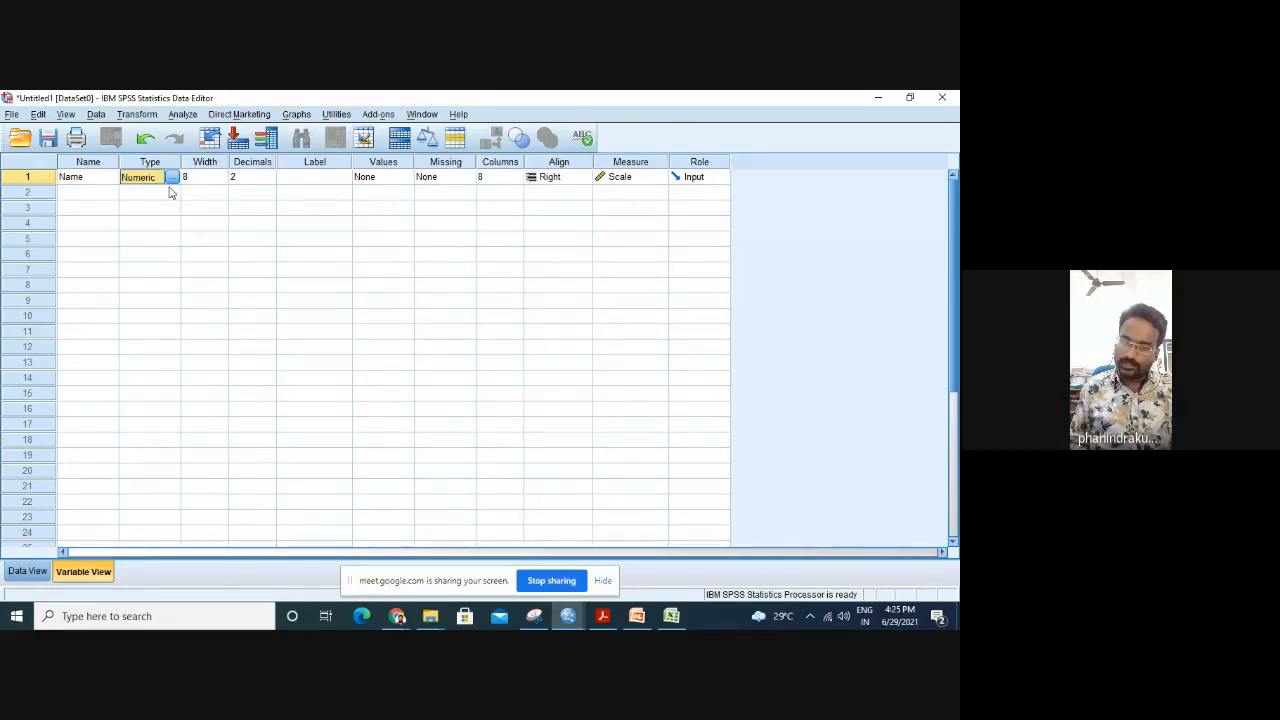
{"action": "left_click", "coordinate": [172, 177]}
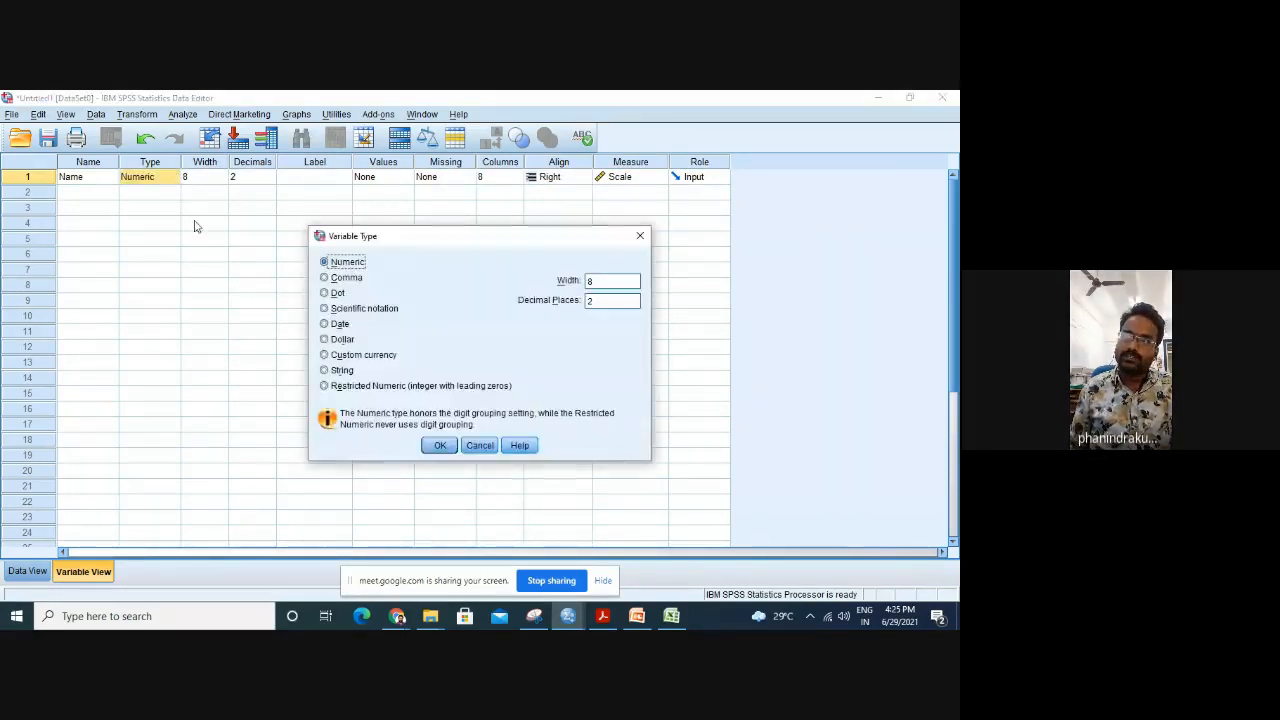
{"action": "left_click", "coordinate": [336, 370]}
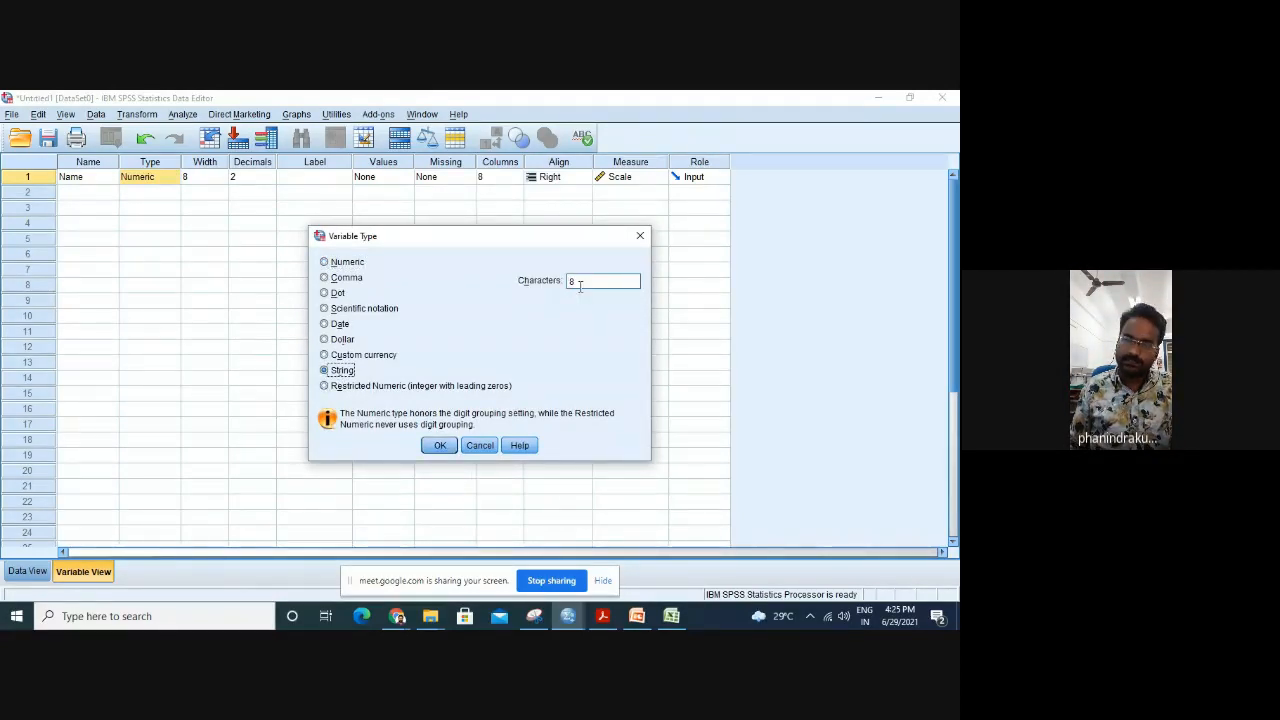
{"action": "left_click", "coordinate": [480, 445]}
Try to rename the Name variable to Income.
{"action": "left_click", "coordinate": [80, 180]}
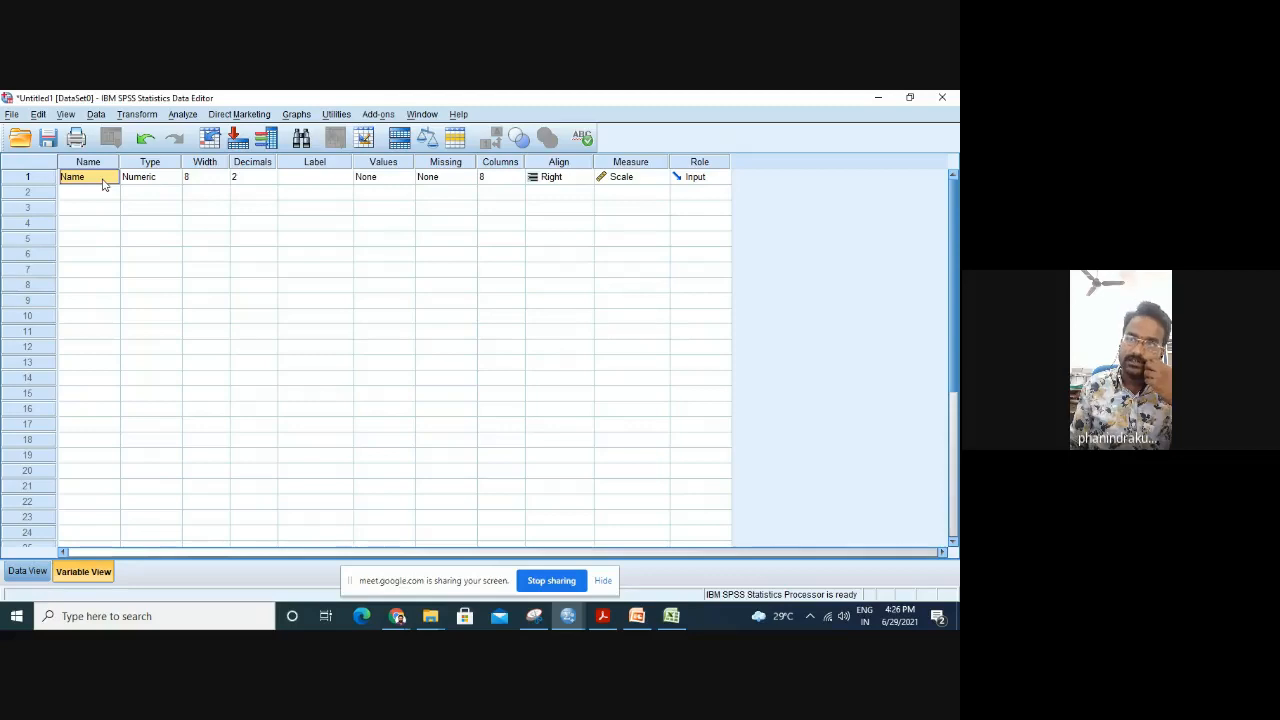
{"action": "type", "text": "I"}
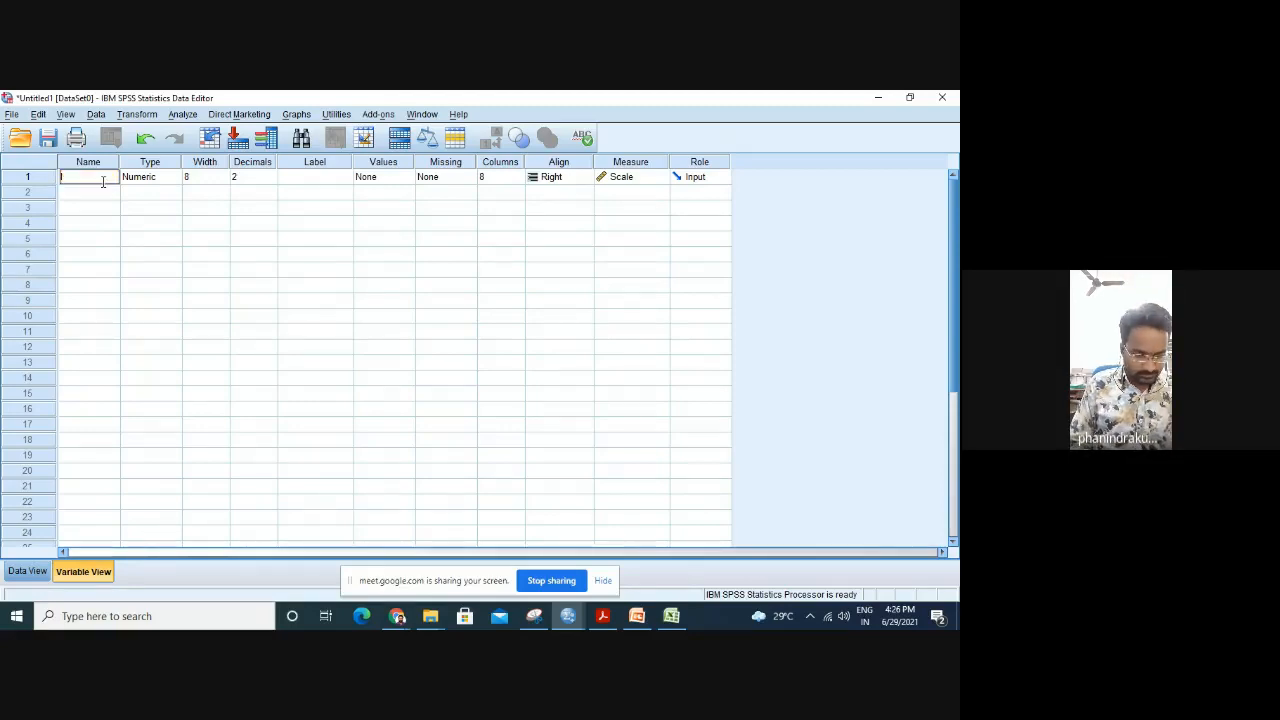
{"action": "type", "text": "ncome"}
{"action": "key", "text": "Tab"}
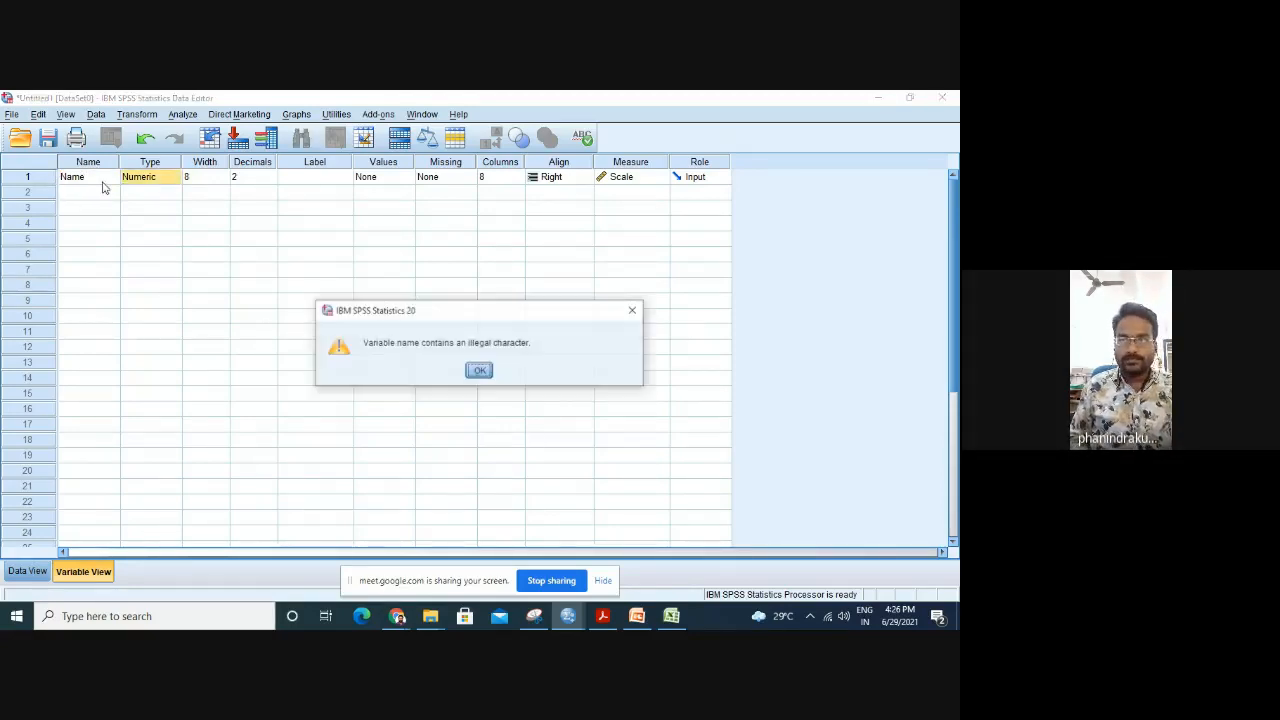
{"action": "key", "text": "Return"}
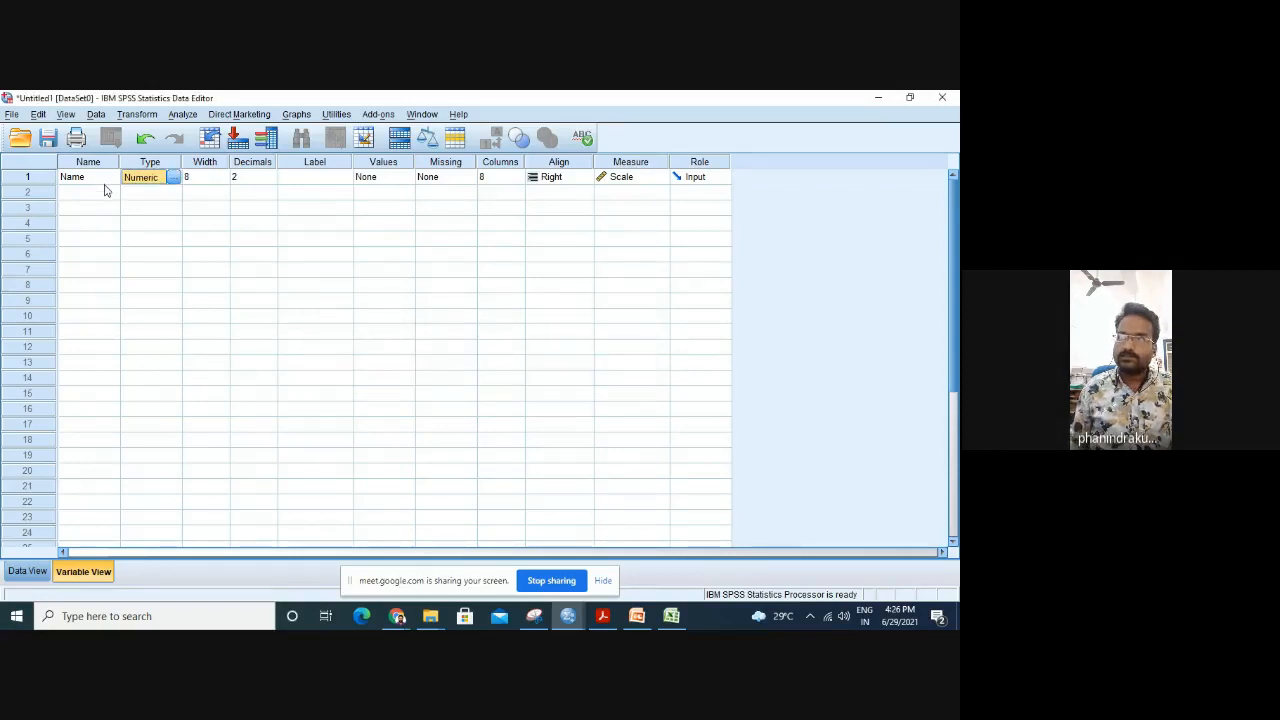
Set the numeric Name variable's width to 12 and its decimals to 0.
{"action": "left_click", "coordinate": [175, 177]}
{"action": "left_click", "coordinate": [598, 281]}
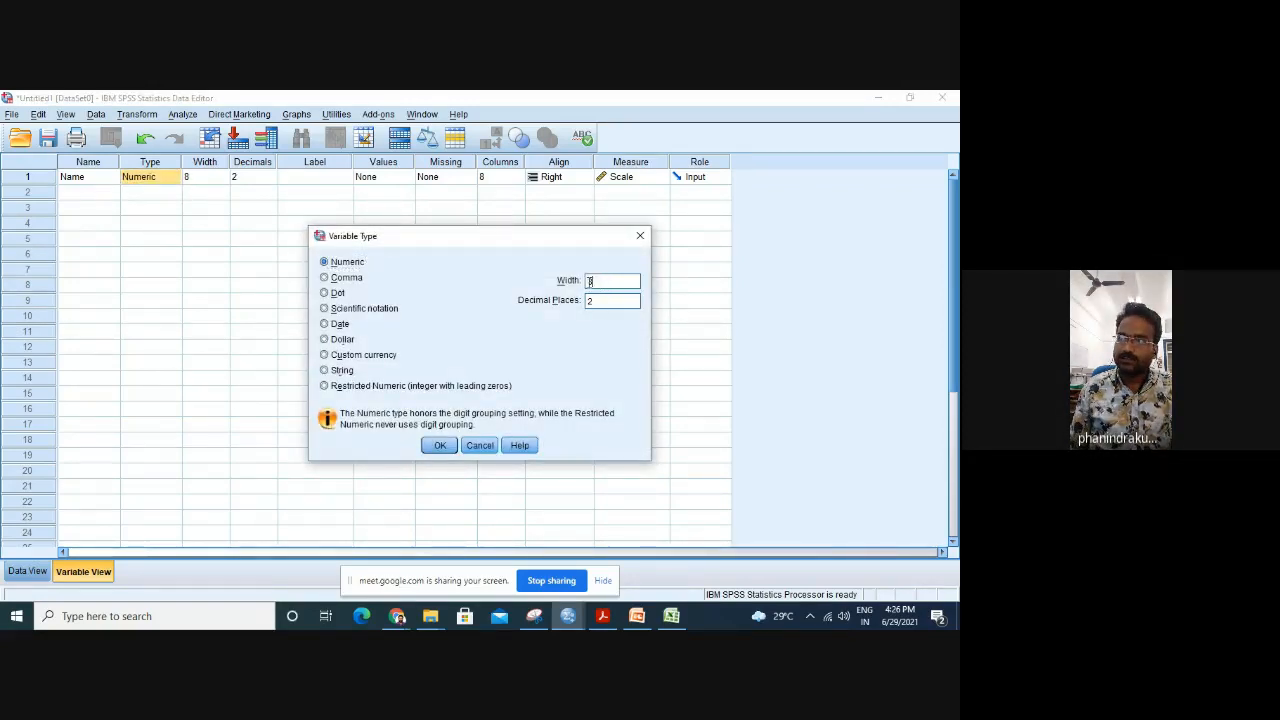
{"action": "type", "text": "12"}
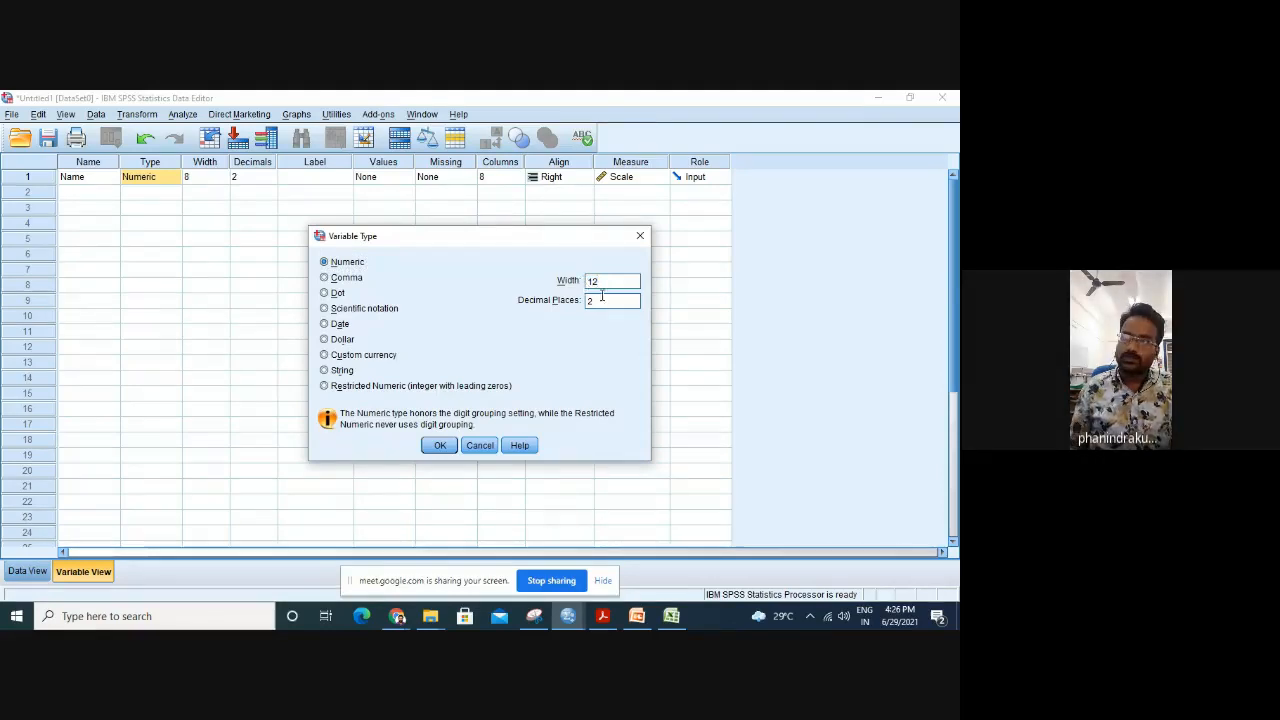
{"action": "left_click", "coordinate": [438, 446]}
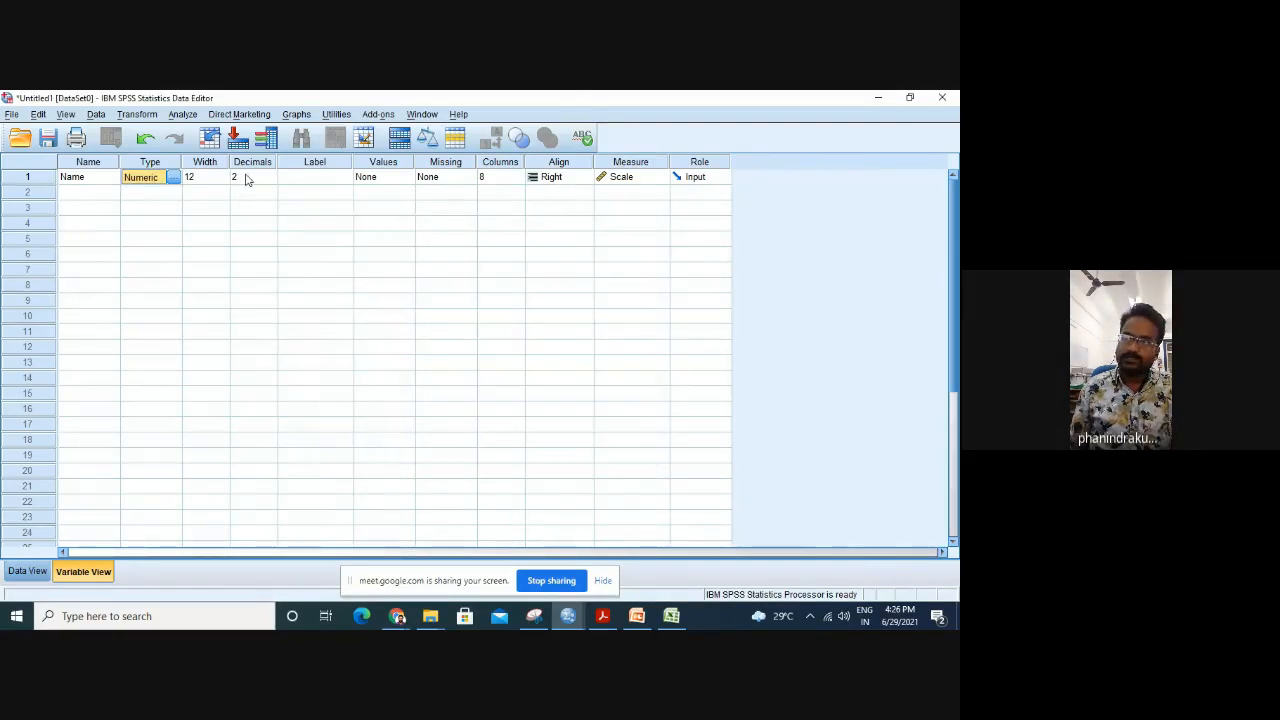
{"action": "left_click", "coordinate": [246, 177]}
{"action": "double_click", "coordinate": [270, 181]}
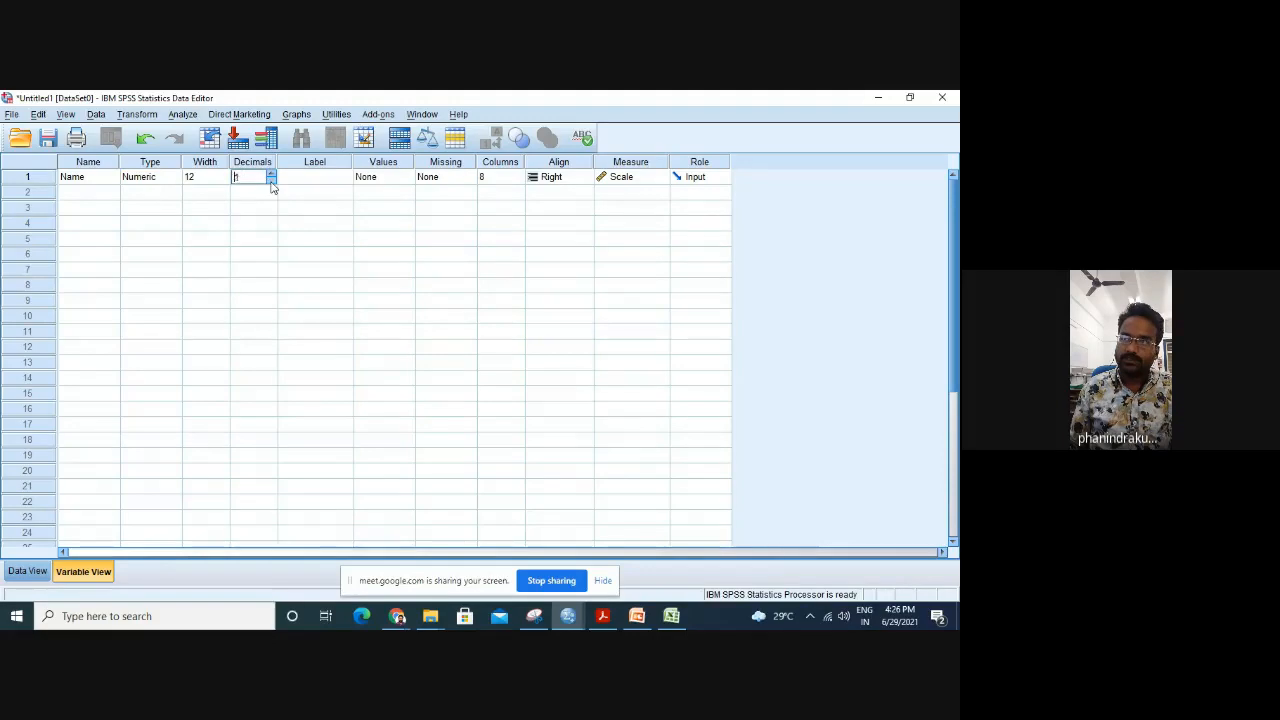
Label the Name variable "Name of the Student".
{"action": "left_click", "coordinate": [308, 180]}
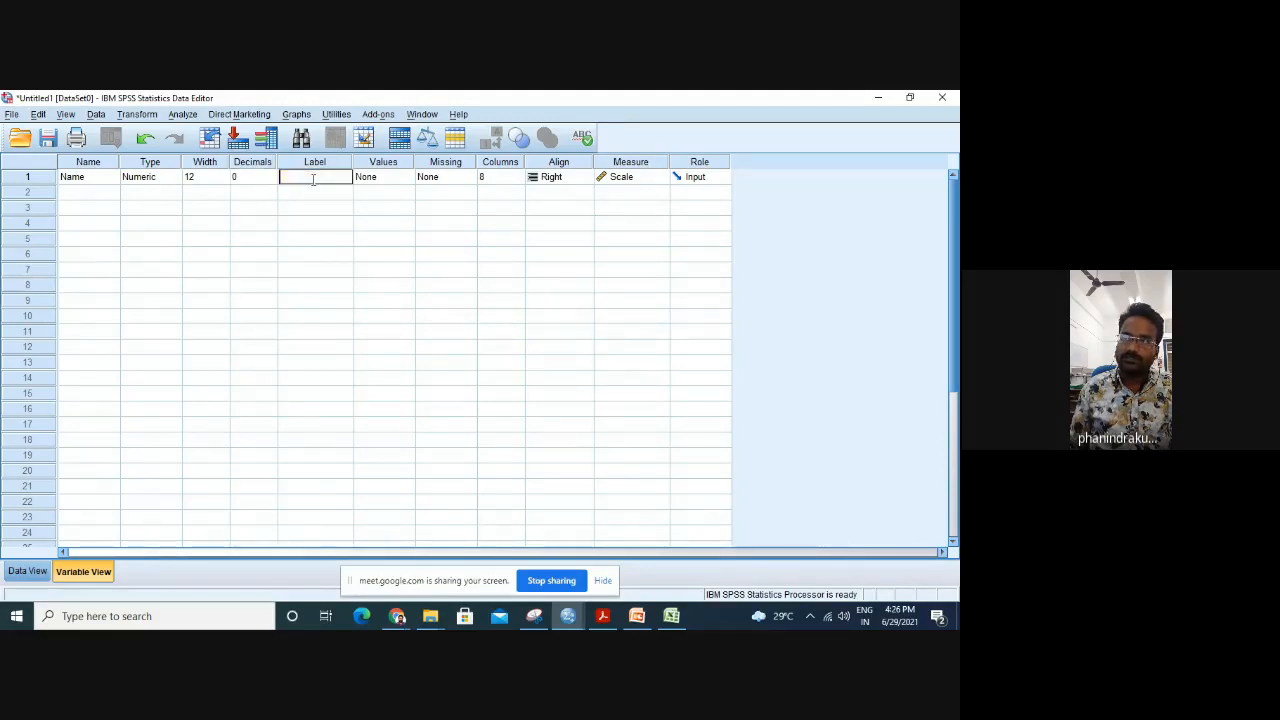
{"action": "left_click", "coordinate": [313, 183]}
{"action": "type", "text": "Name of"}
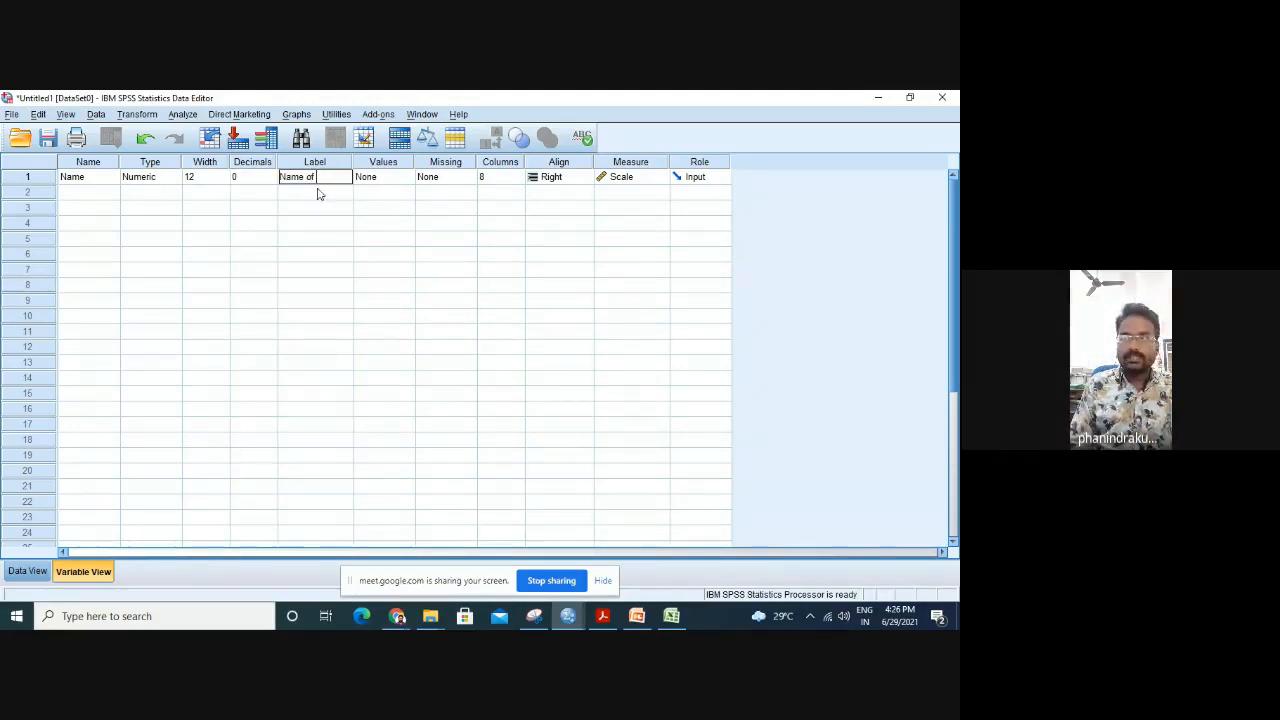
{"action": "type", "text": " the Student"}
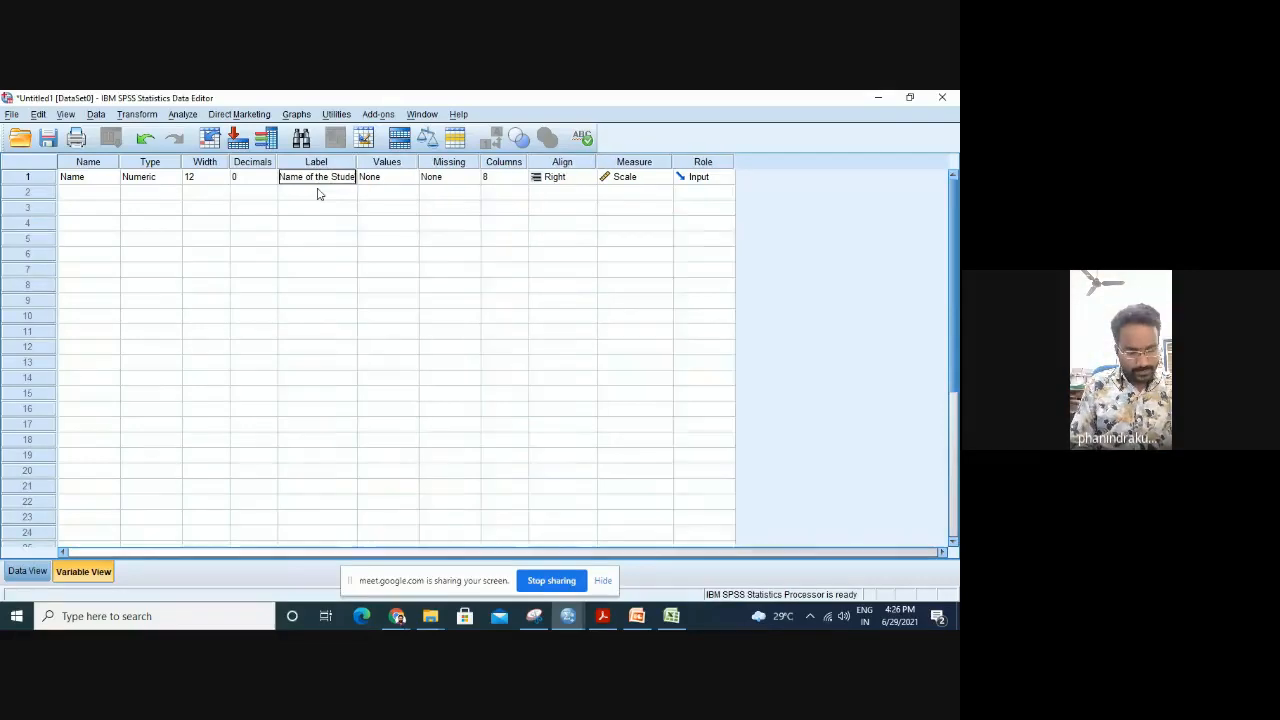
{"action": "left_click", "coordinate": [267, 298]}
Set the Name variable's alignment to Center and its measurement level to Ordinal.
{"action": "left_click", "coordinate": [393, 179]}
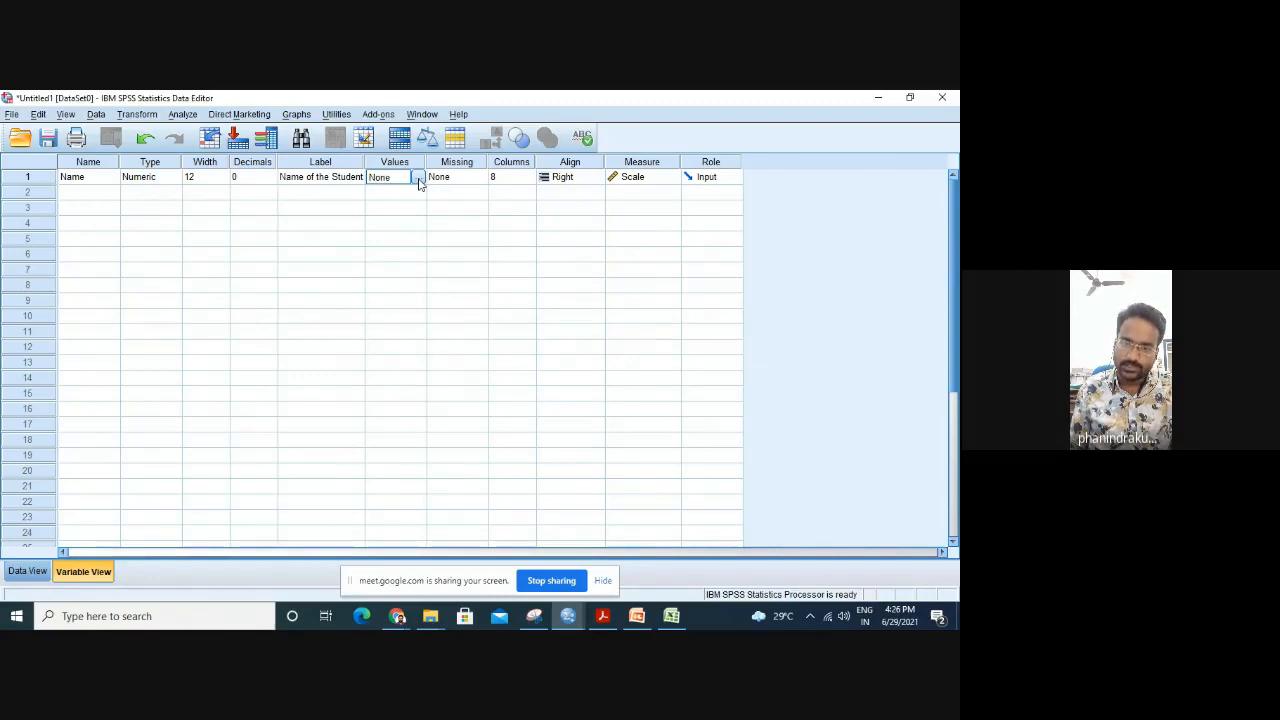
{"action": "left_click", "coordinate": [440, 182]}
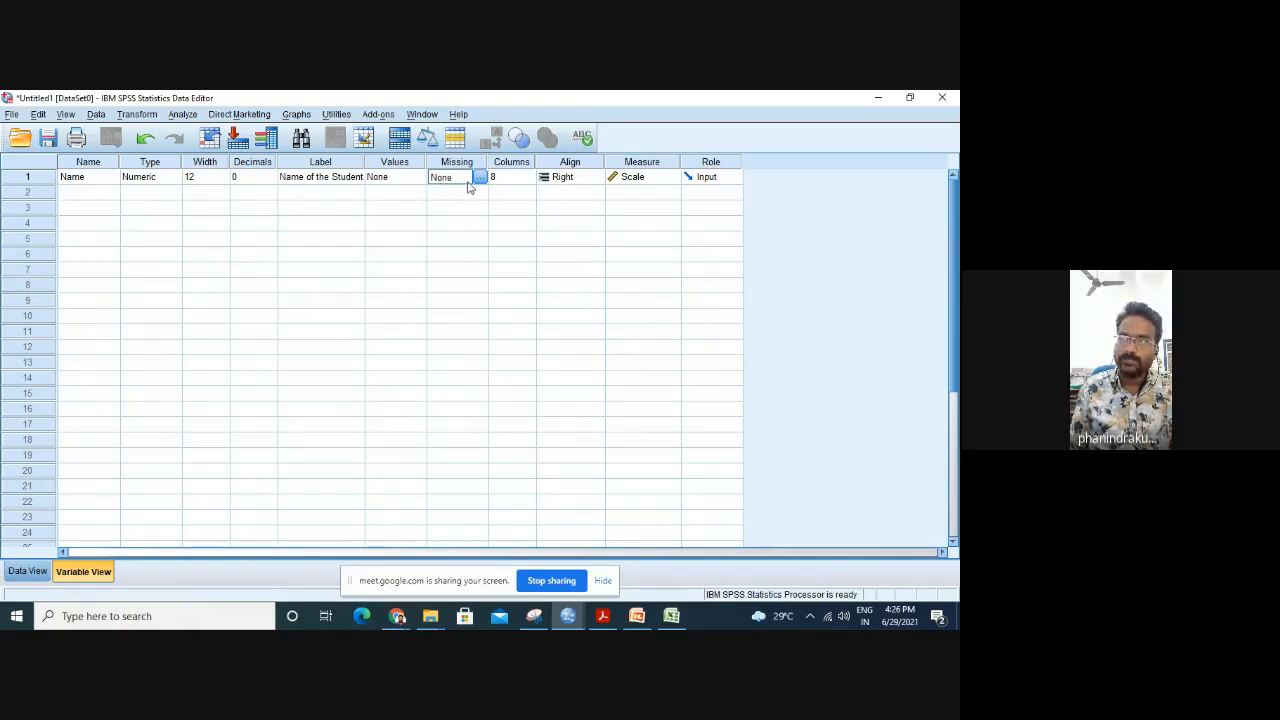
{"action": "left_click", "coordinate": [503, 181]}
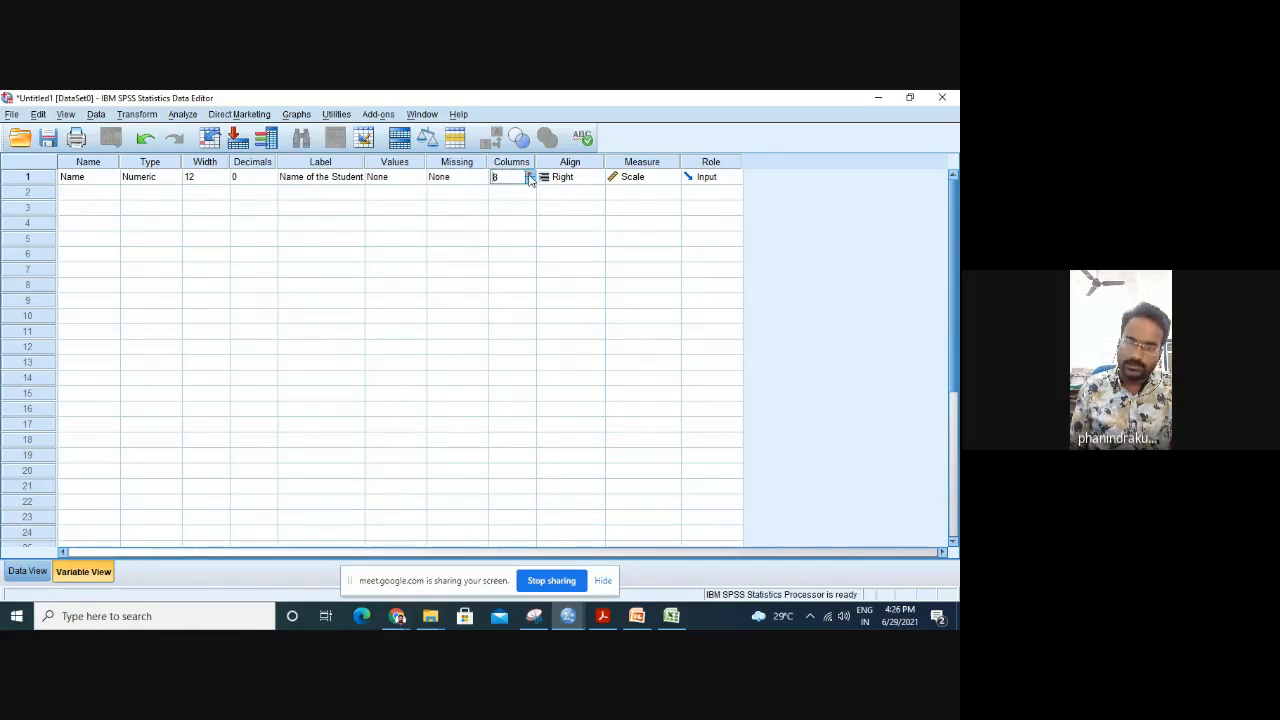
{"action": "left_click", "coordinate": [556, 180]}
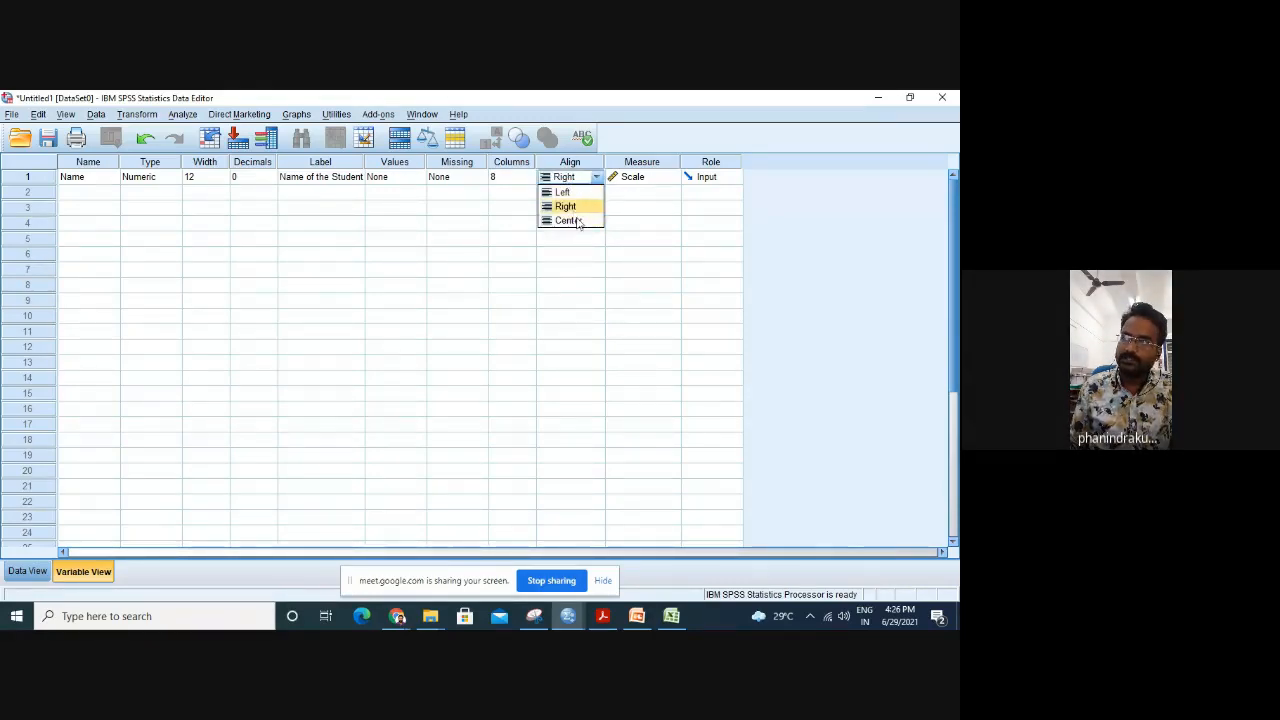
{"action": "left_click", "coordinate": [578, 221]}
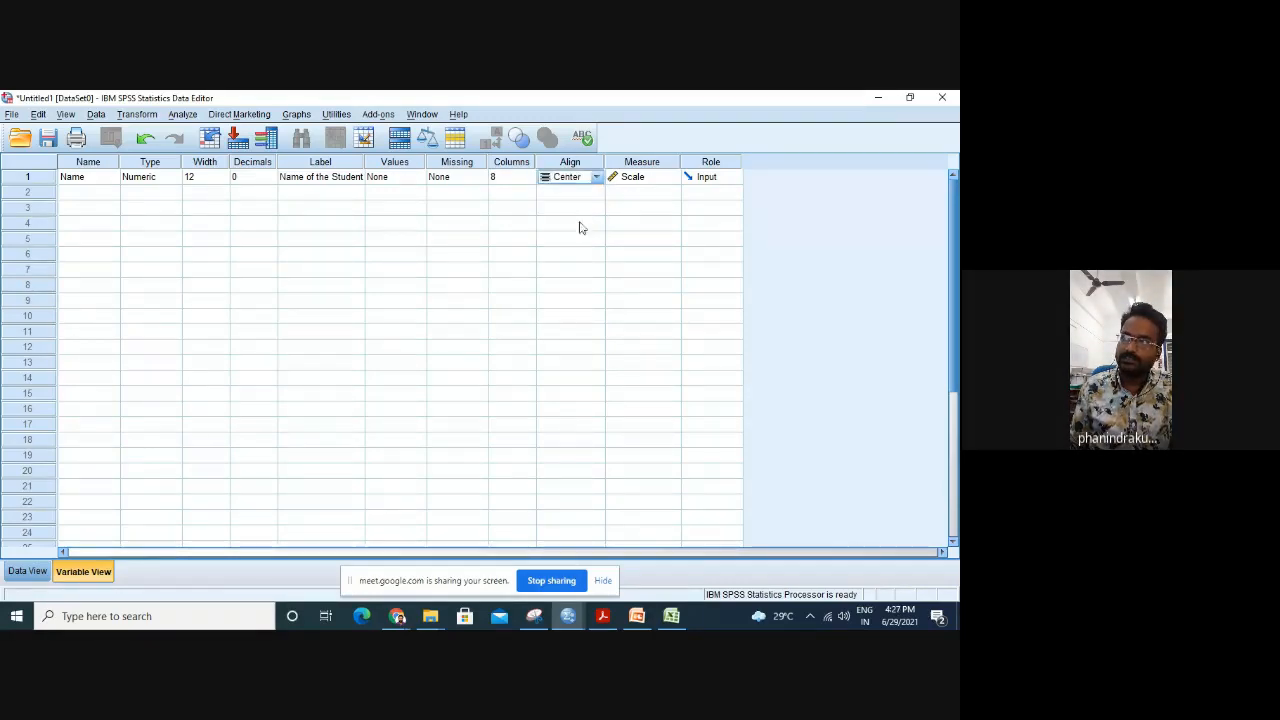
{"action": "left_click", "coordinate": [624, 180]}
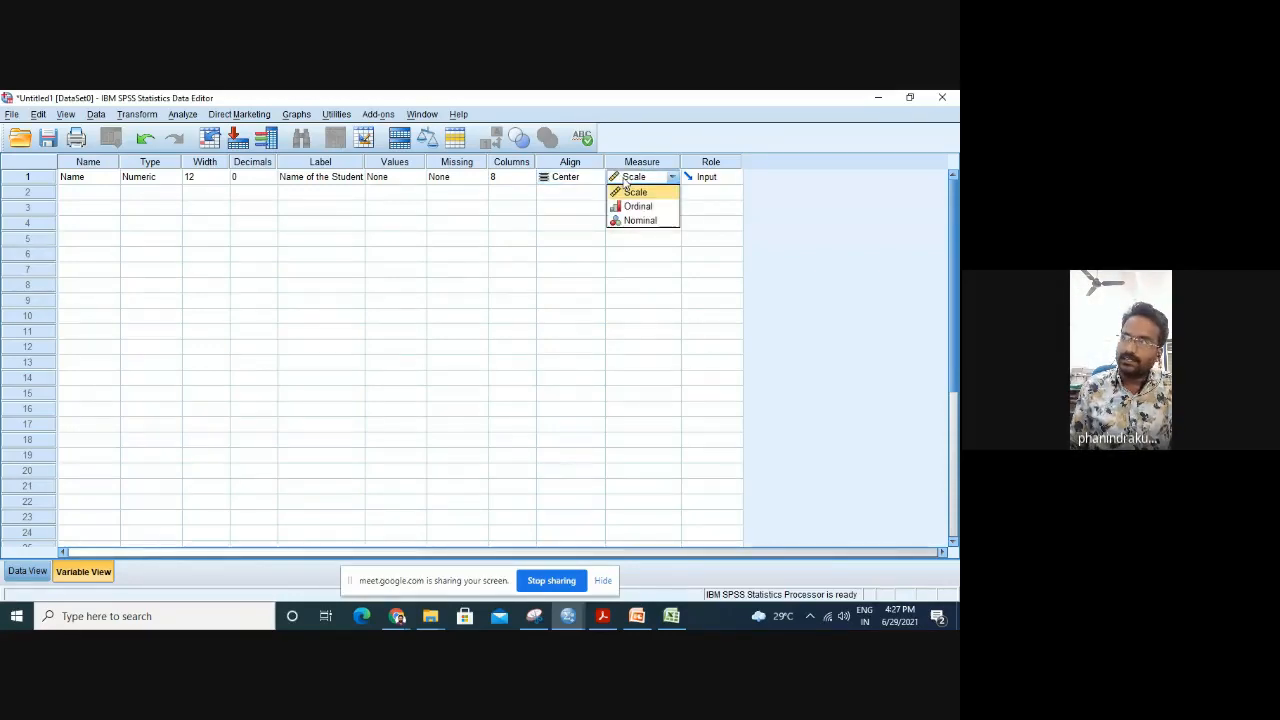
{"action": "left_click", "coordinate": [641, 208]}
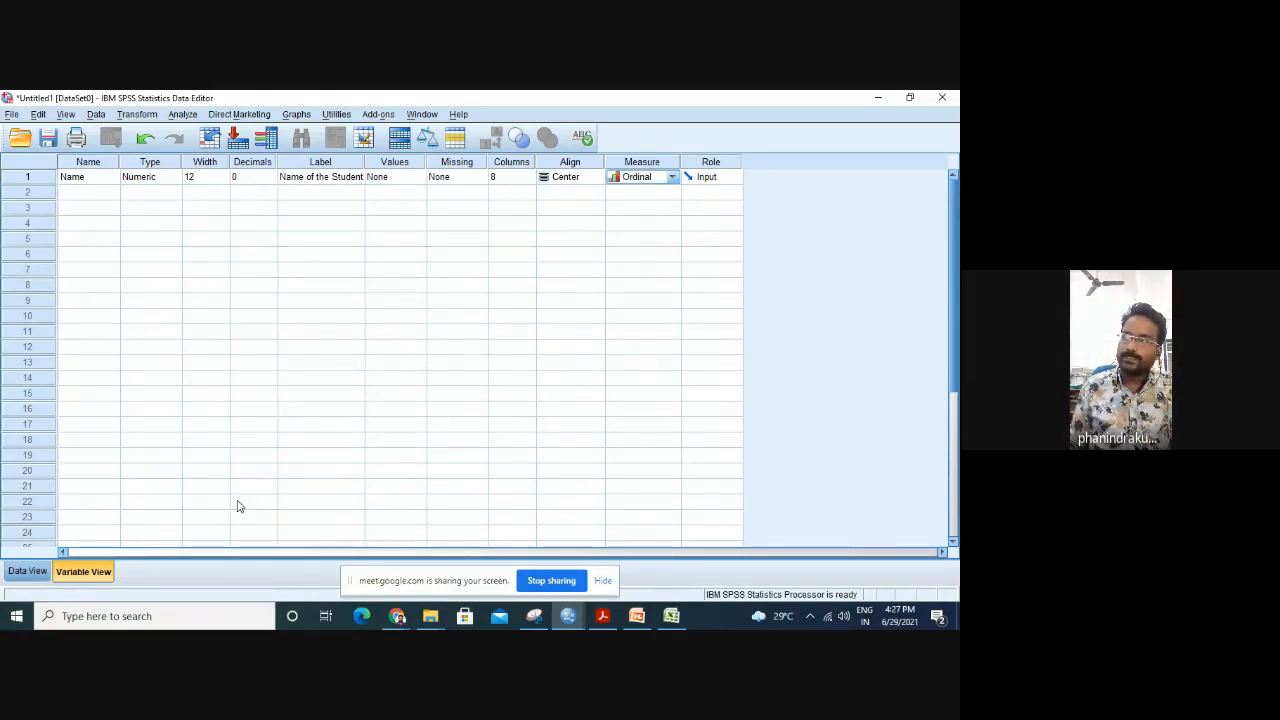
In the data sheet, try to enter a student's first name in the first row of the Name column.
{"action": "left_click", "coordinate": [28, 571]}
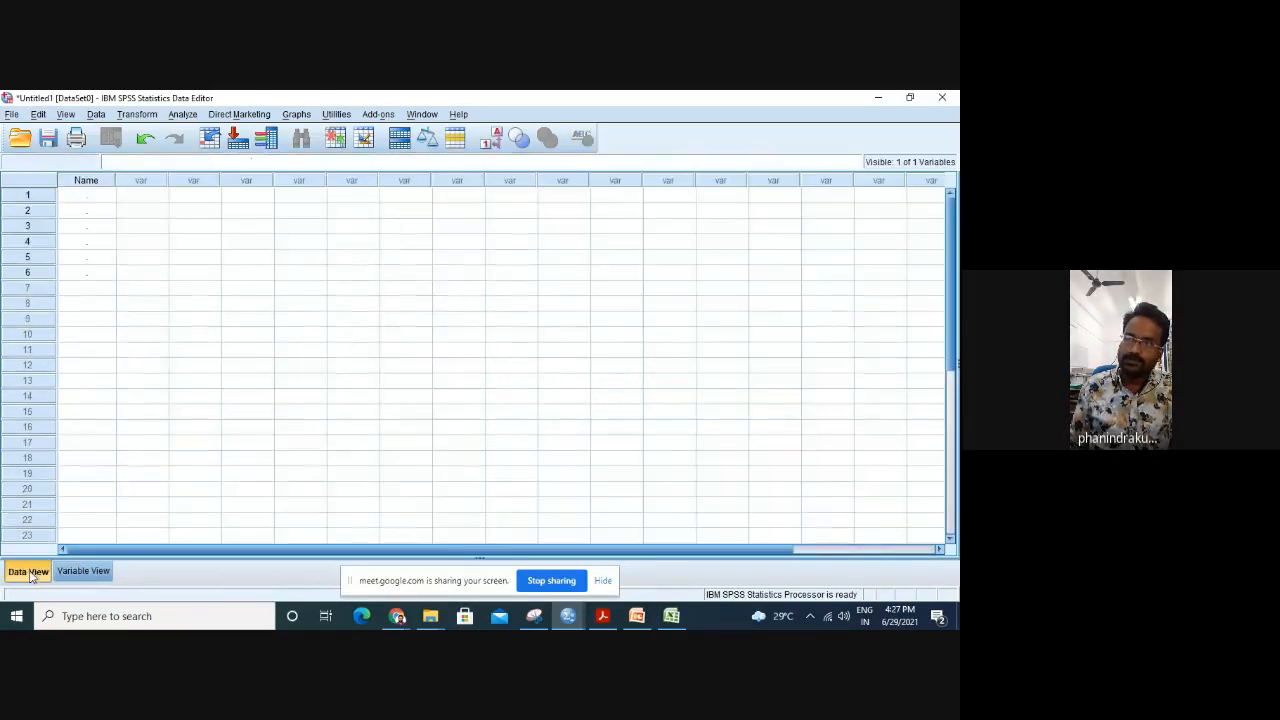
{"action": "left_click", "coordinate": [94, 197]}
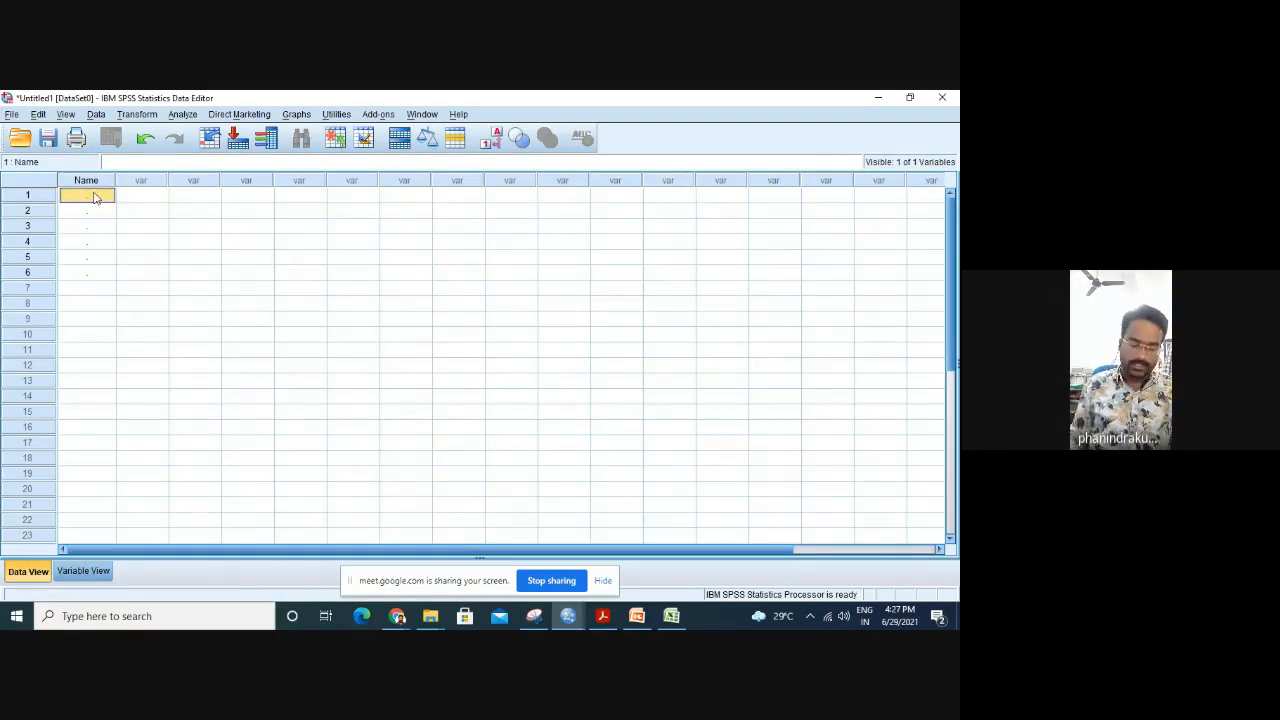
{"action": "type", "text": "K"}
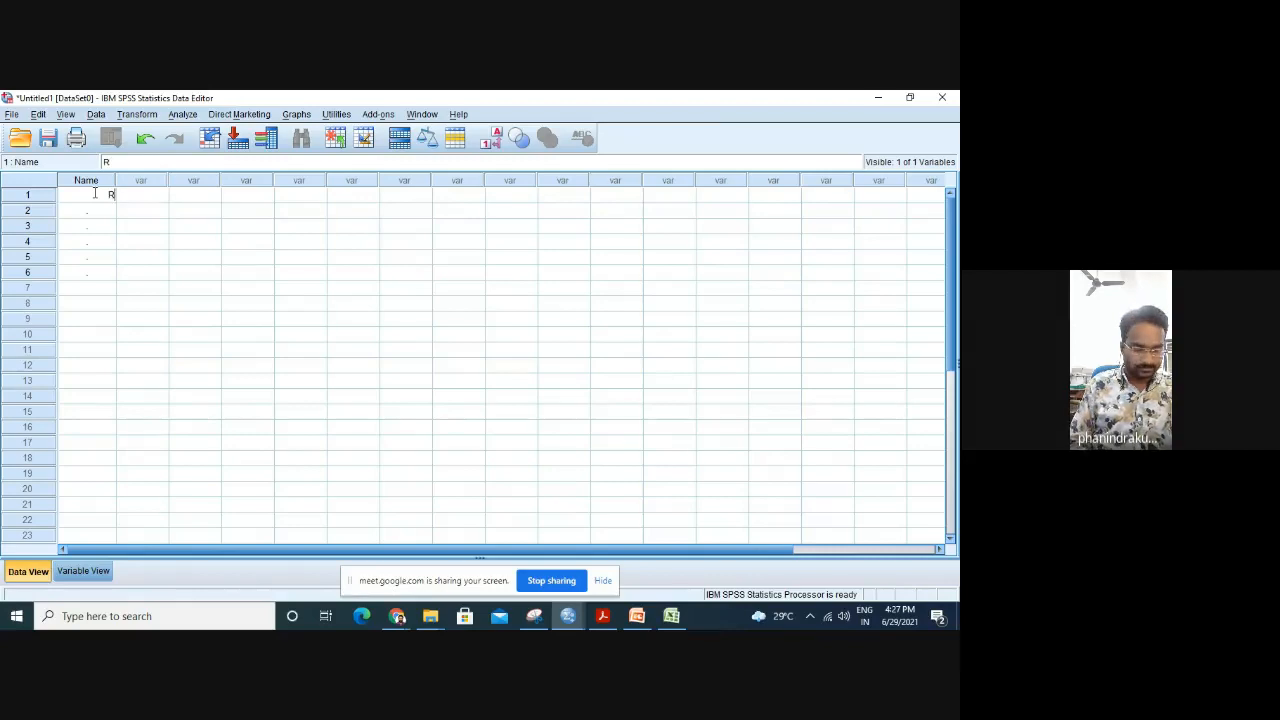
{"action": "type", "text": "ajesh"}
{"action": "key", "text": "Return"}
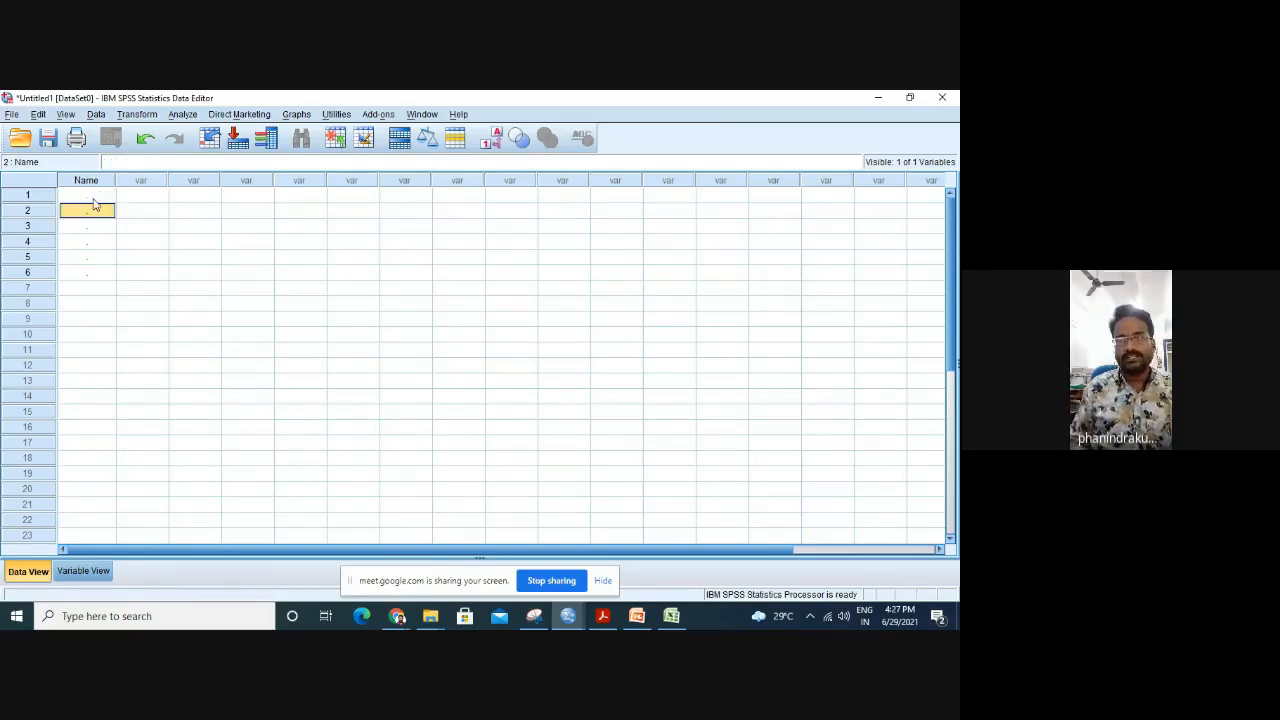
{"action": "left_click", "coordinate": [95, 196]}
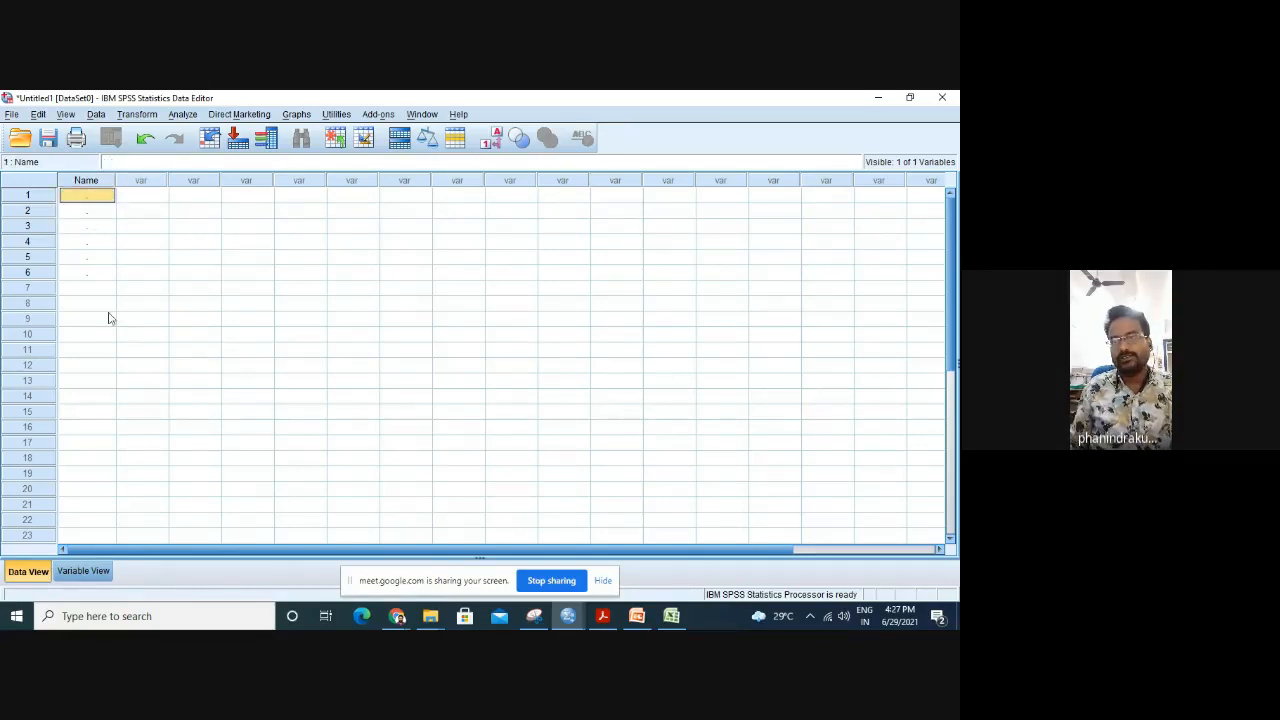
Return to the variable definitions and rename the Name variable to Name_of_the_Bank.
{"action": "left_click", "coordinate": [83, 571]}
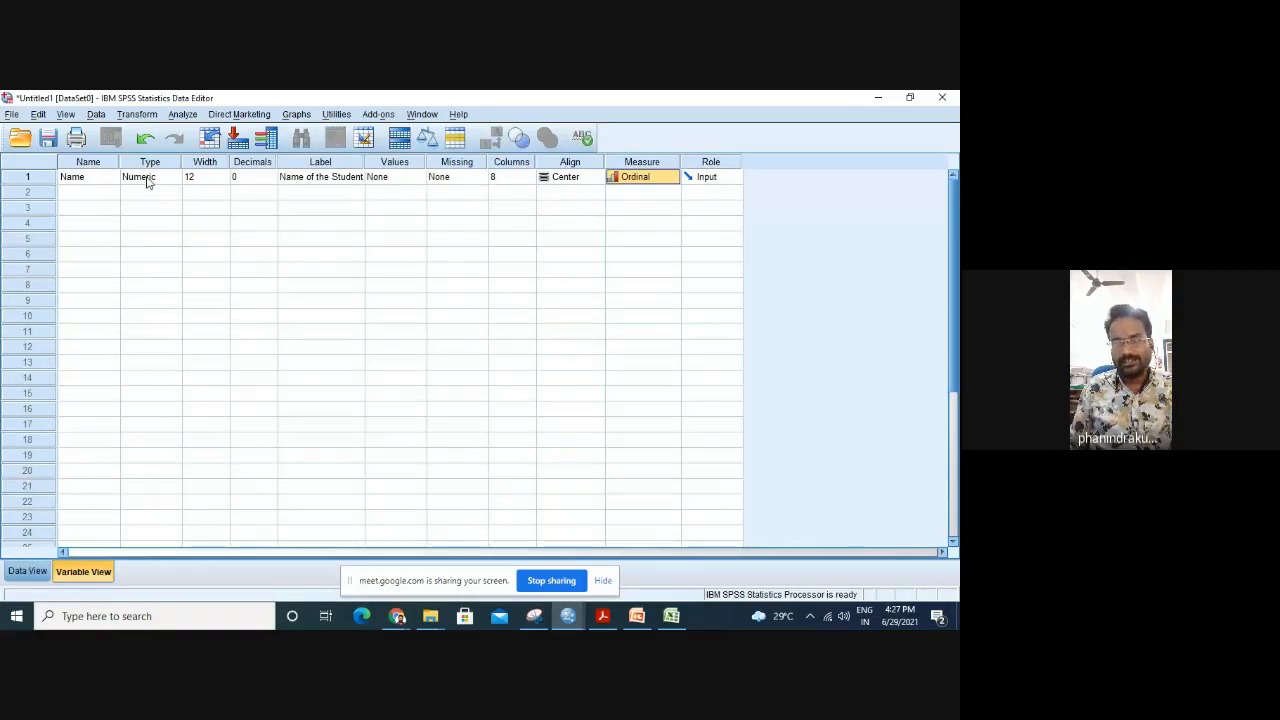
{"action": "left_click", "coordinate": [108, 180]}
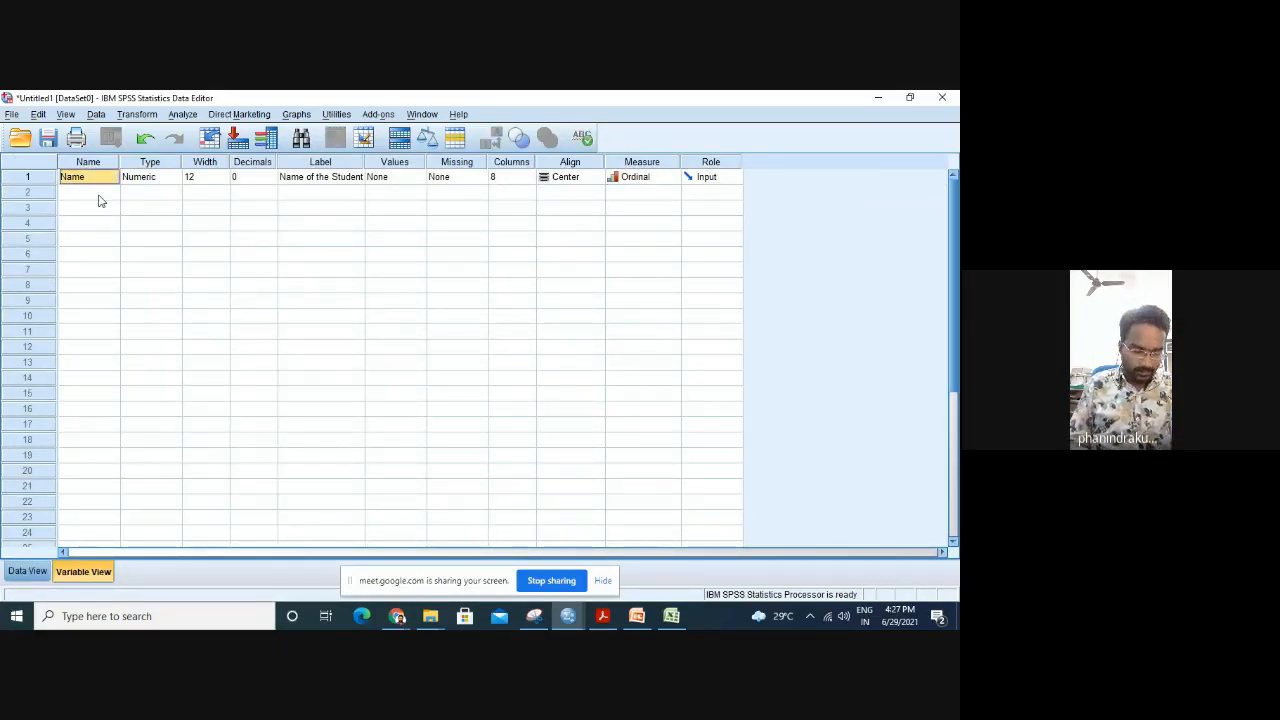
{"action": "key", "text": "BackSpace"}
{"action": "key", "text": "BackSpace"}
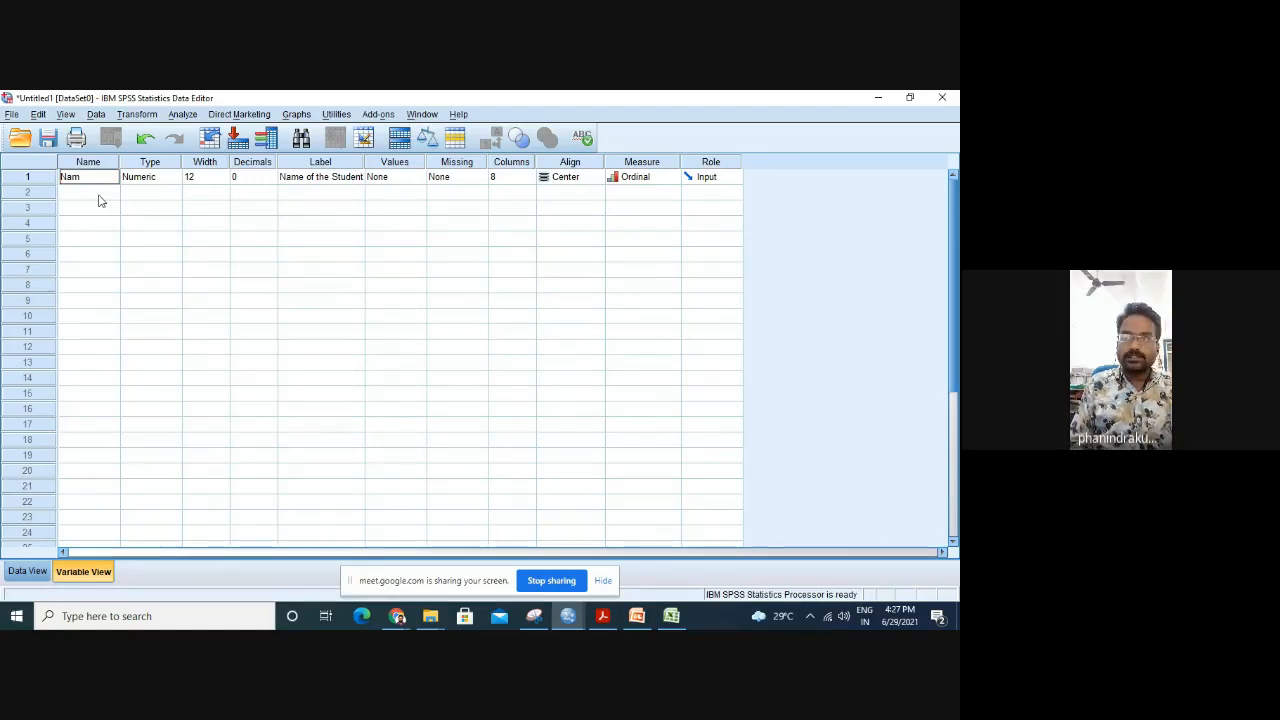
{"action": "type", "text": "e_"}
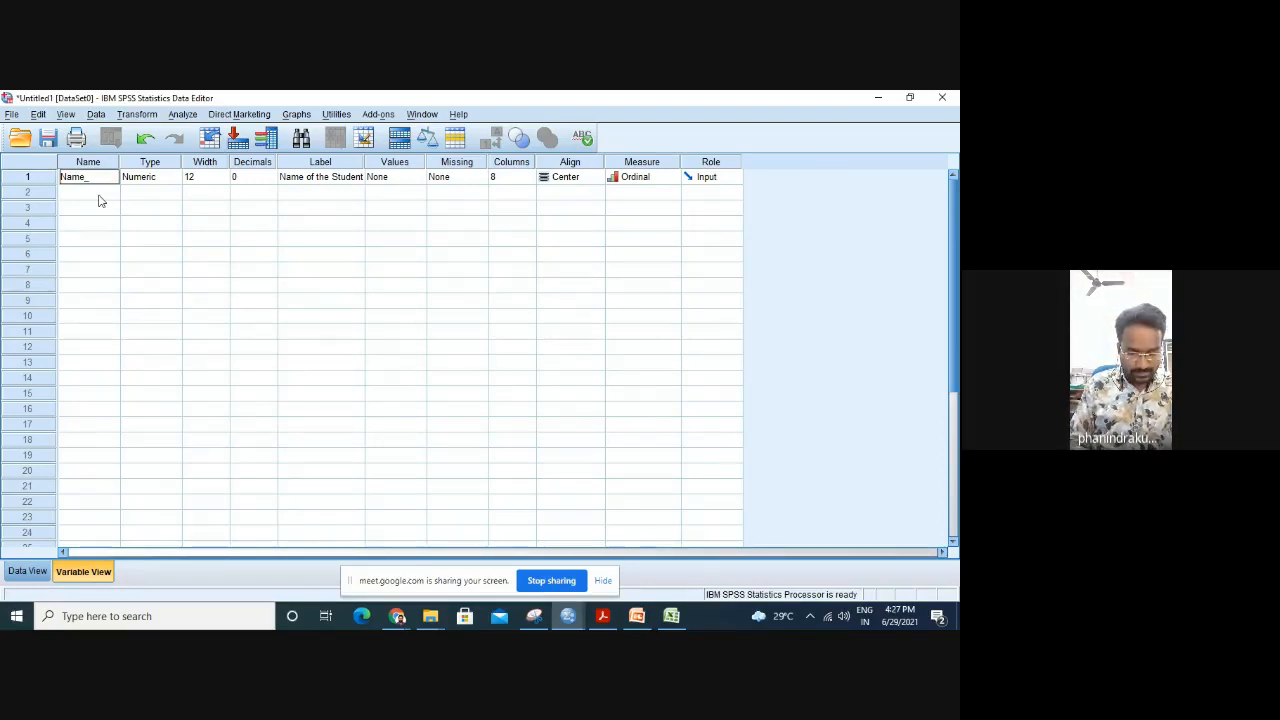
{"action": "type", "text": "of_Bank"}
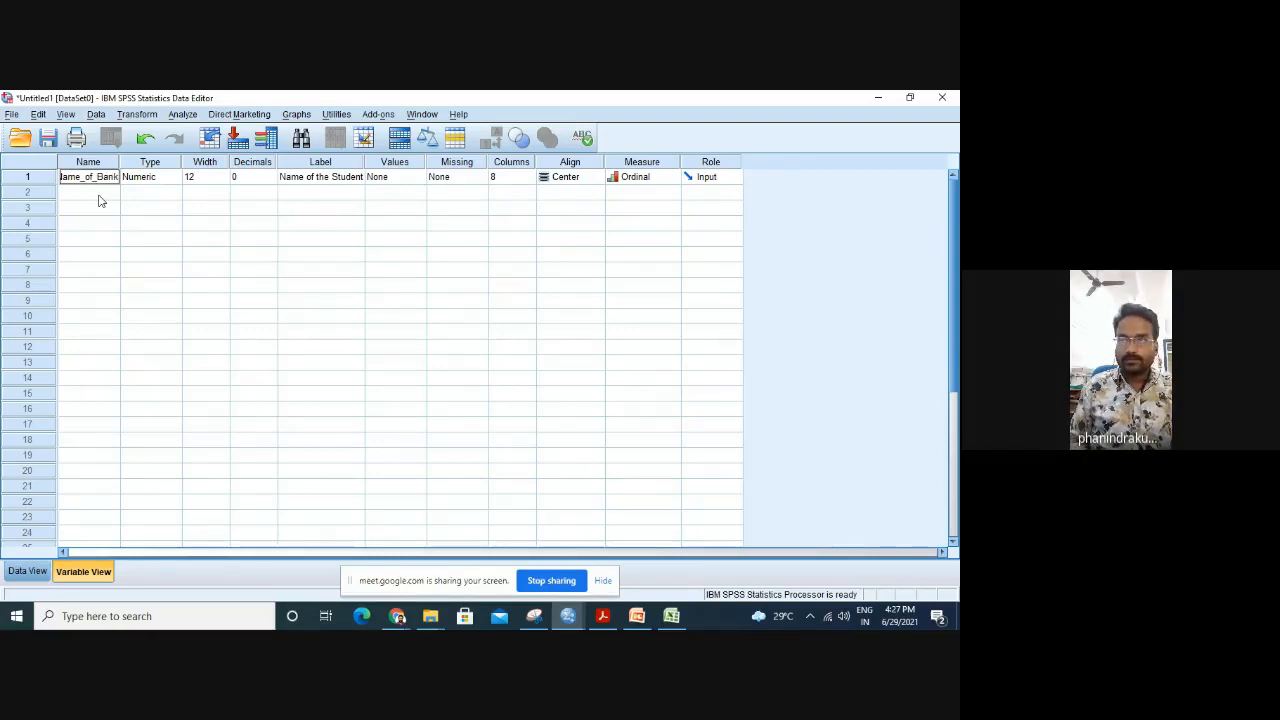
{"action": "key", "text": "Return"}
{"action": "key", "text": "F2"}
{"action": "key", "text": "Left"}
{"action": "key", "text": "Left"}
{"action": "key", "text": "Left"}
{"action": "key", "text": "Left"}
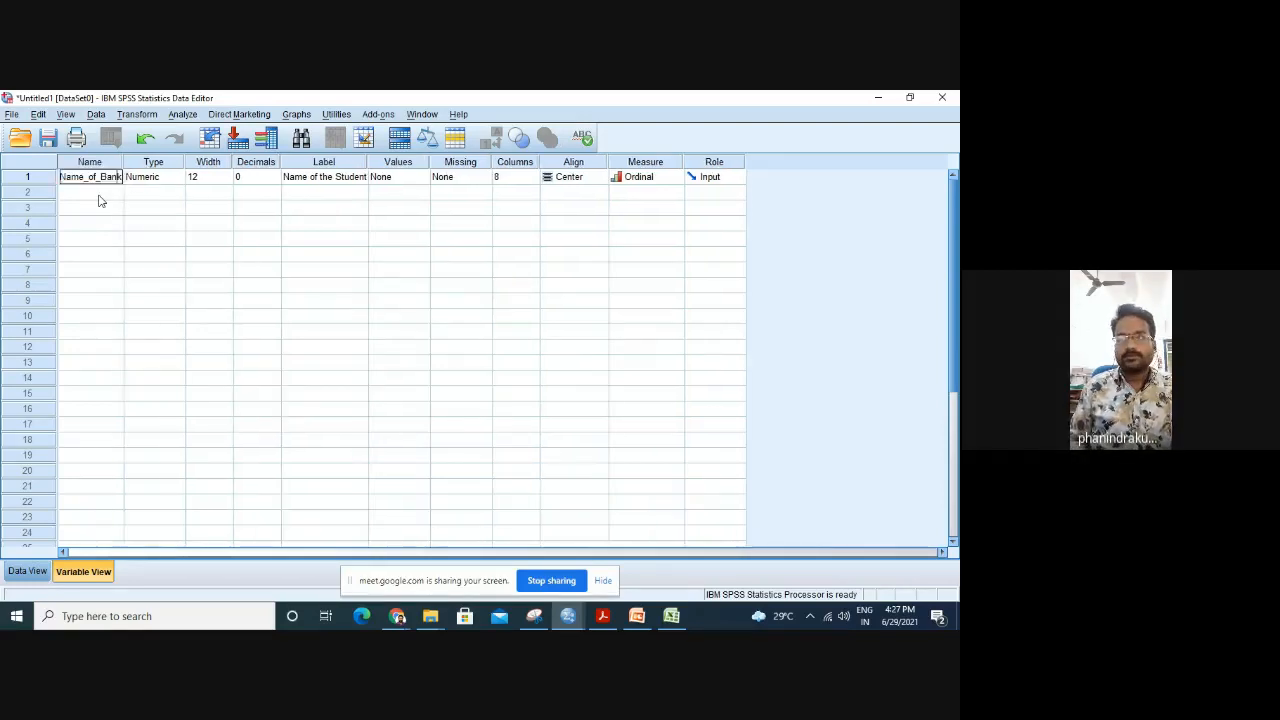
{"action": "type", "text": "the"}
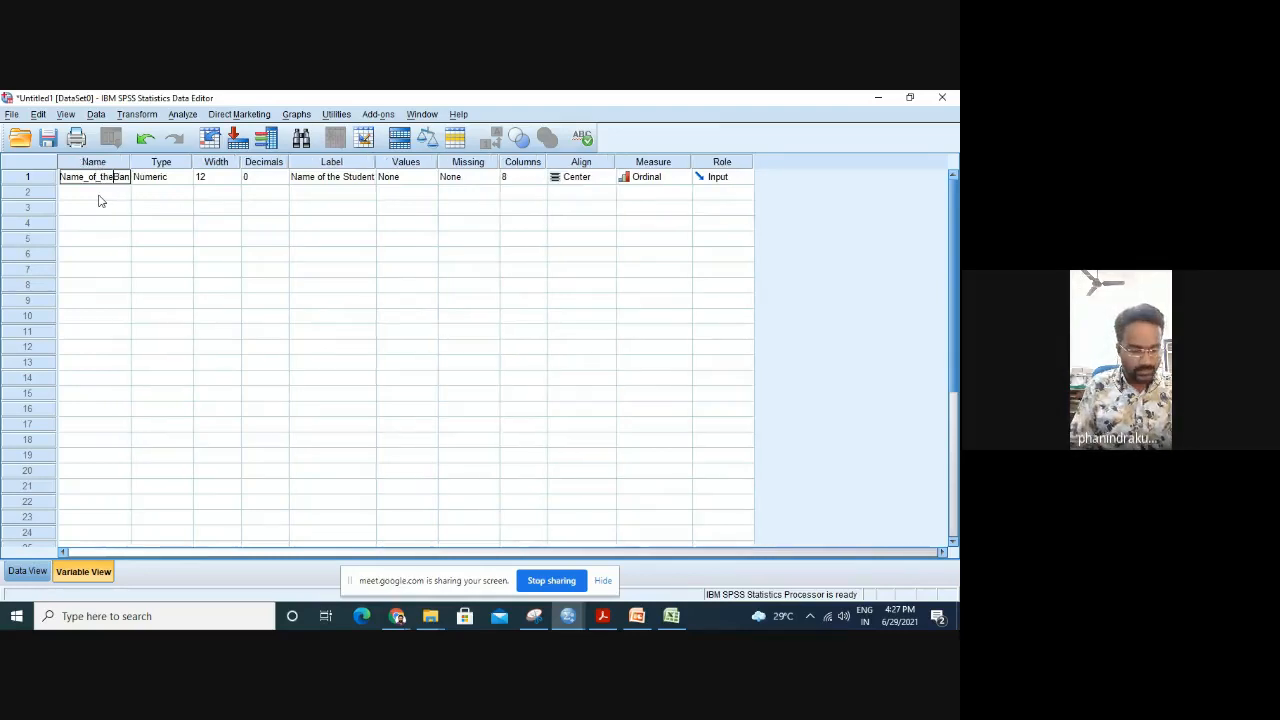
{"action": "type", "text": "_"}
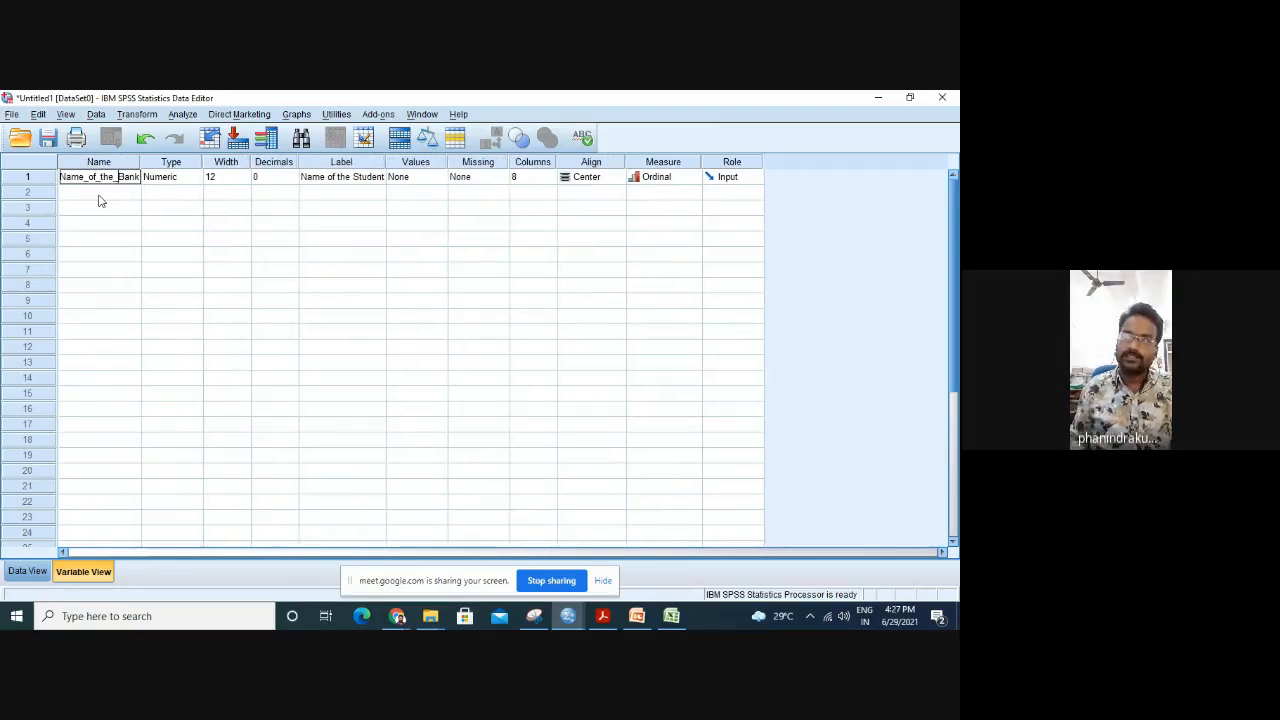
{"action": "left_click", "coordinate": [99, 196]}
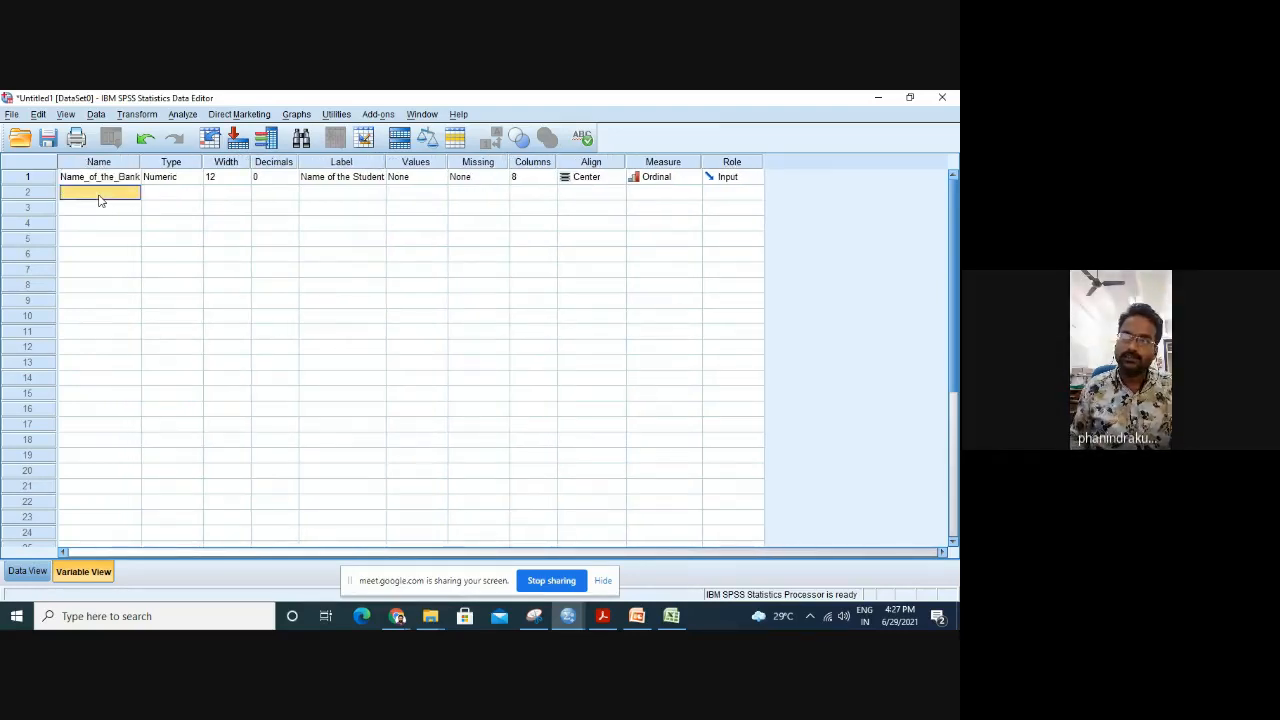
Change the Name_of_the_Bank variable's label to "Name of the Bank".
{"action": "left_click", "coordinate": [336, 177]}
{"action": "key", "text": "BackSpace"}
{"action": "key", "text": "BackSpace"}
{"action": "key", "text": "BackSpace"}
{"action": "key", "text": "BackSpace"}
{"action": "key", "text": "BackSpace"}
{"action": "key", "text": "BackSpace"}
{"action": "key", "text": "BackSpace"}
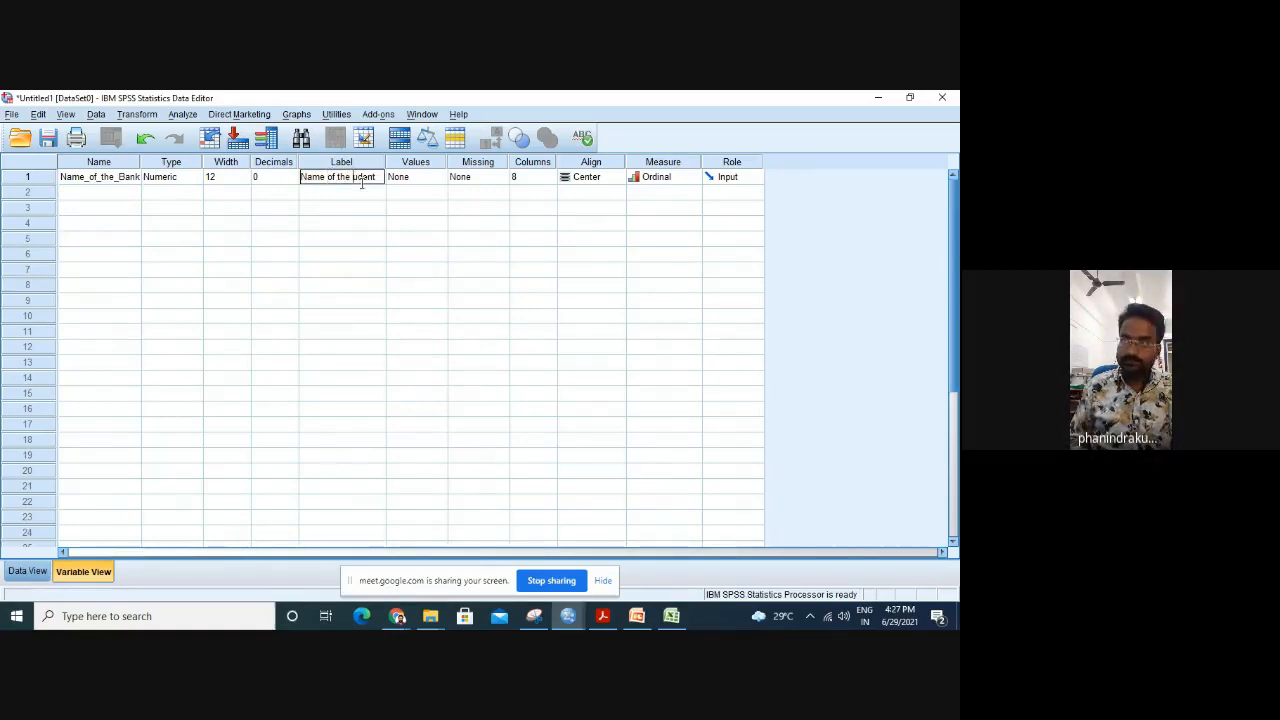
{"action": "type", "text": "Bank"}
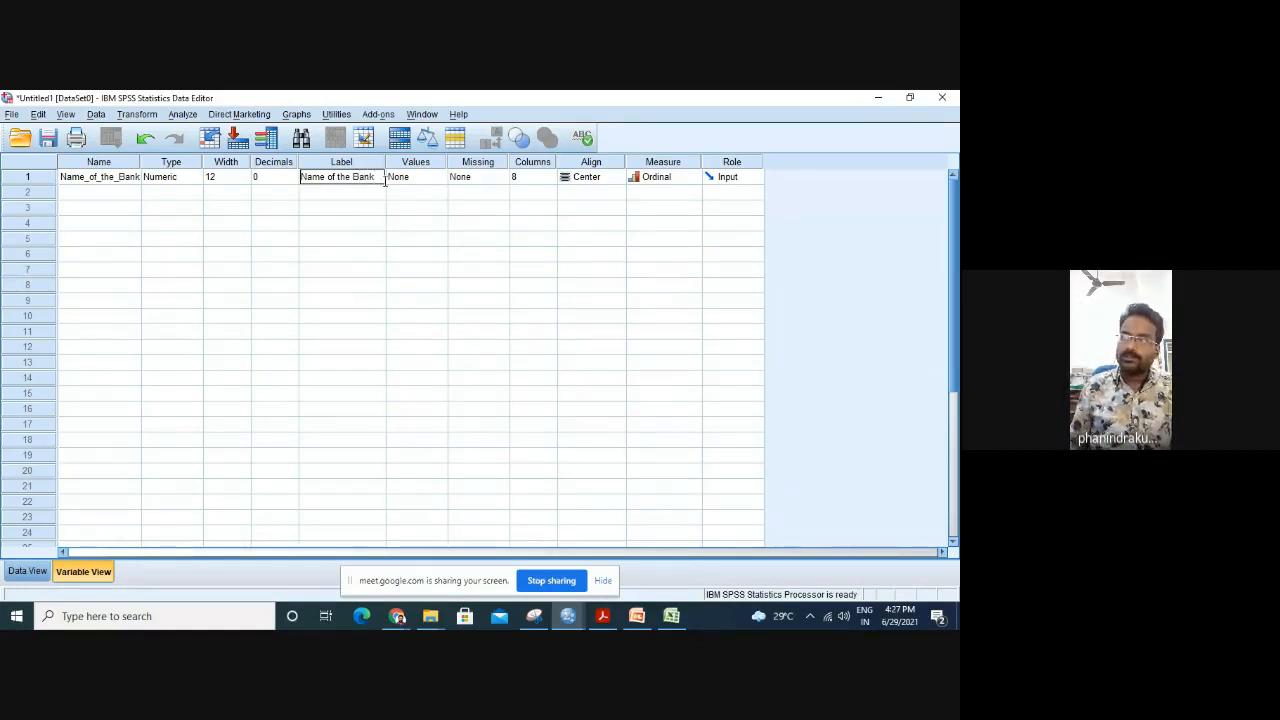
Add a value label to the Name_of_the_Bank variable that defines 1 as "PUSB".
{"action": "left_click", "coordinate": [408, 180]}
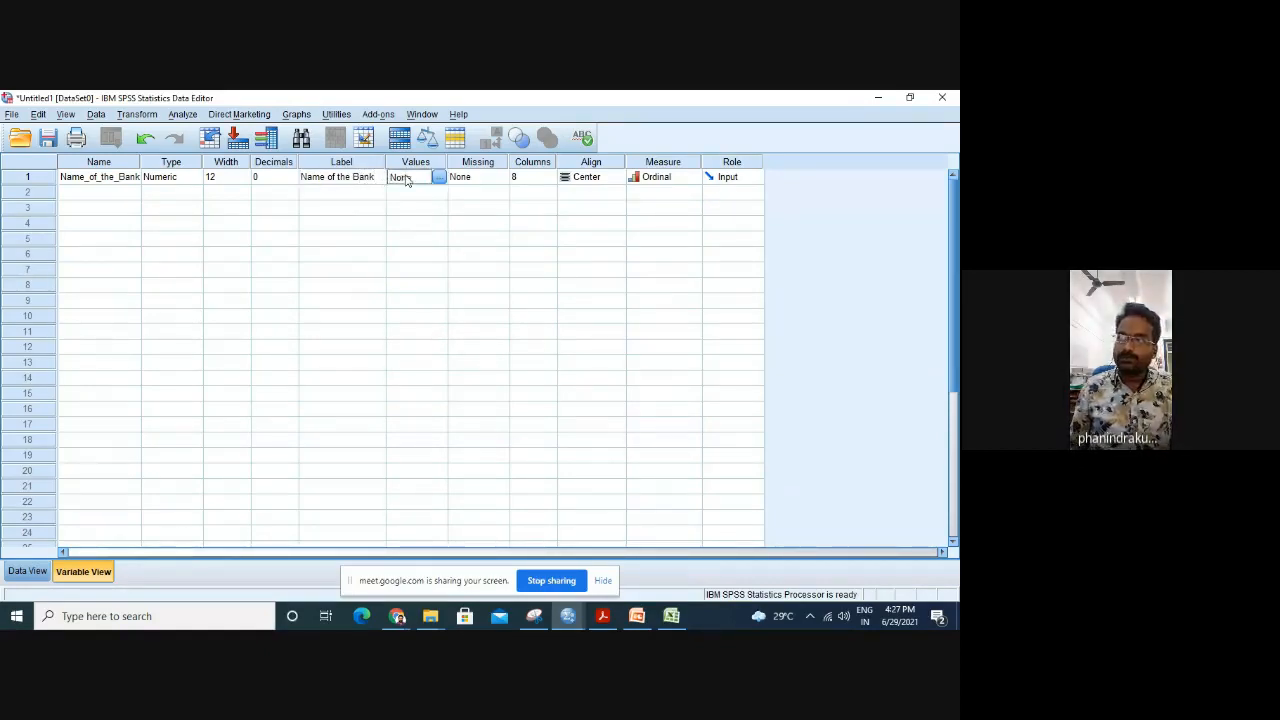
{"action": "left_click", "coordinate": [439, 177]}
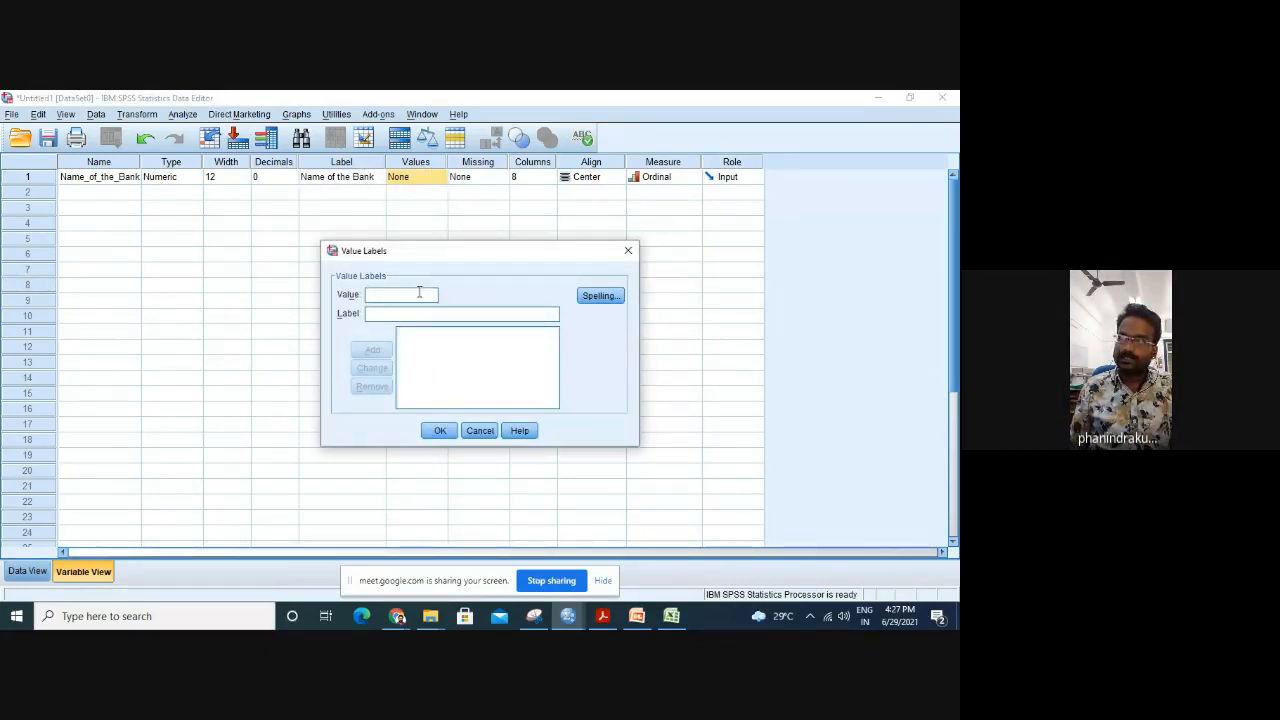
{"action": "type", "text": "1"}
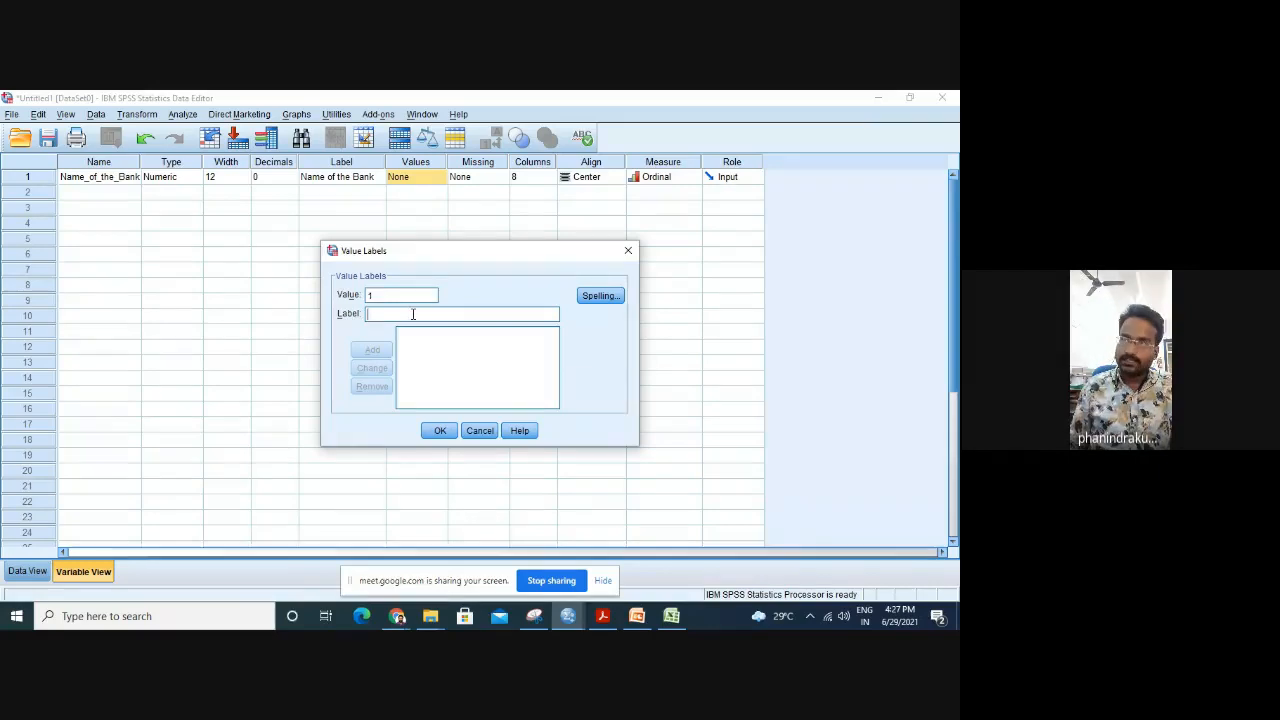
{"action": "type", "text": "PU"}
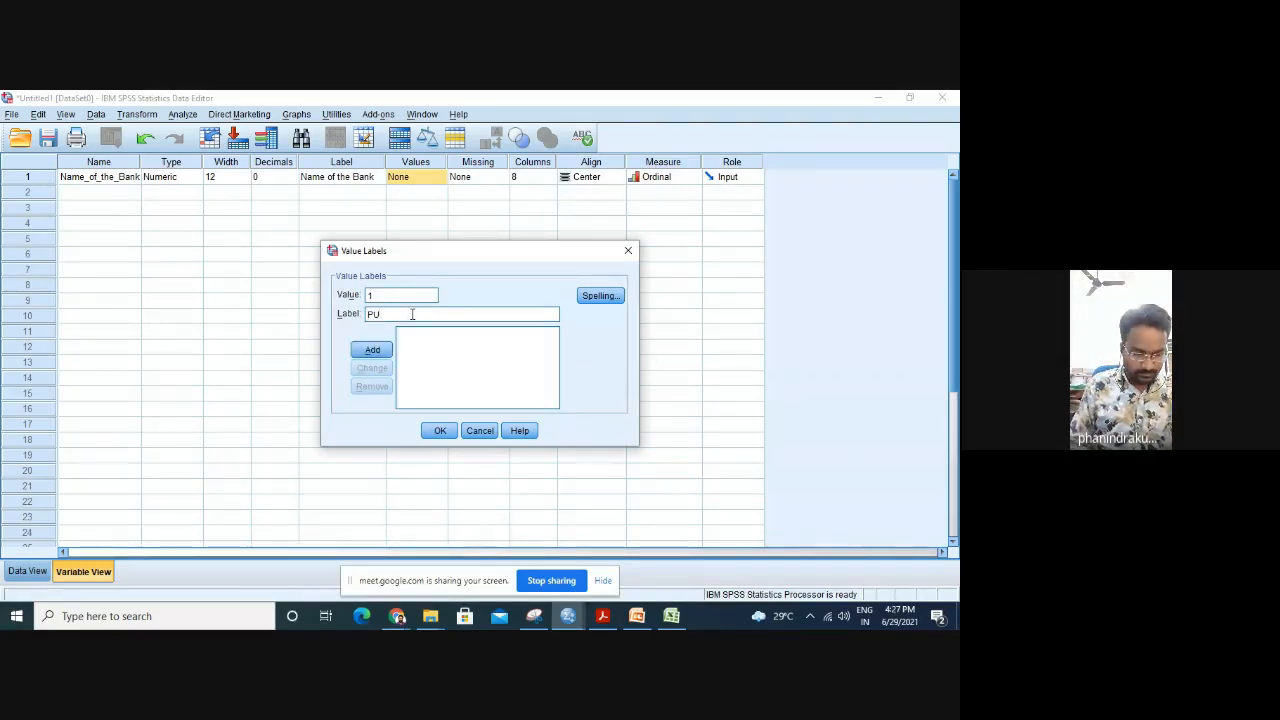
{"action": "type", "text": "SB"}
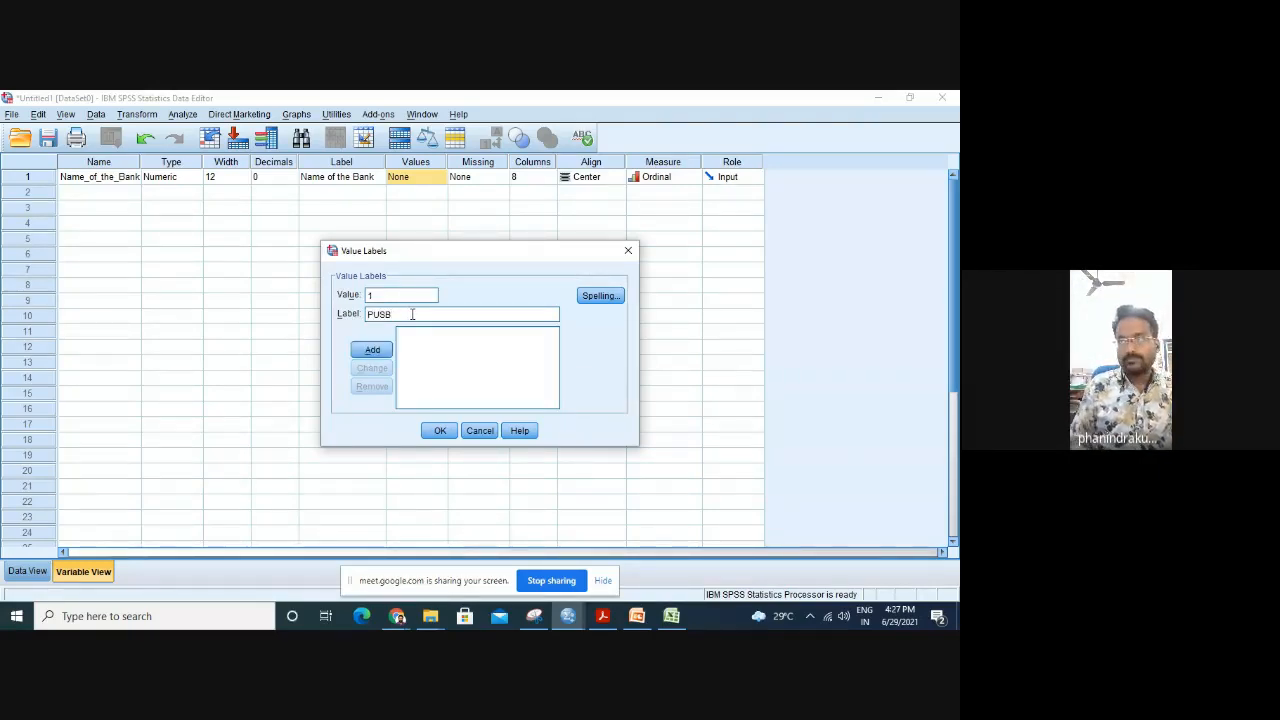
{"action": "left_click", "coordinate": [372, 349]}
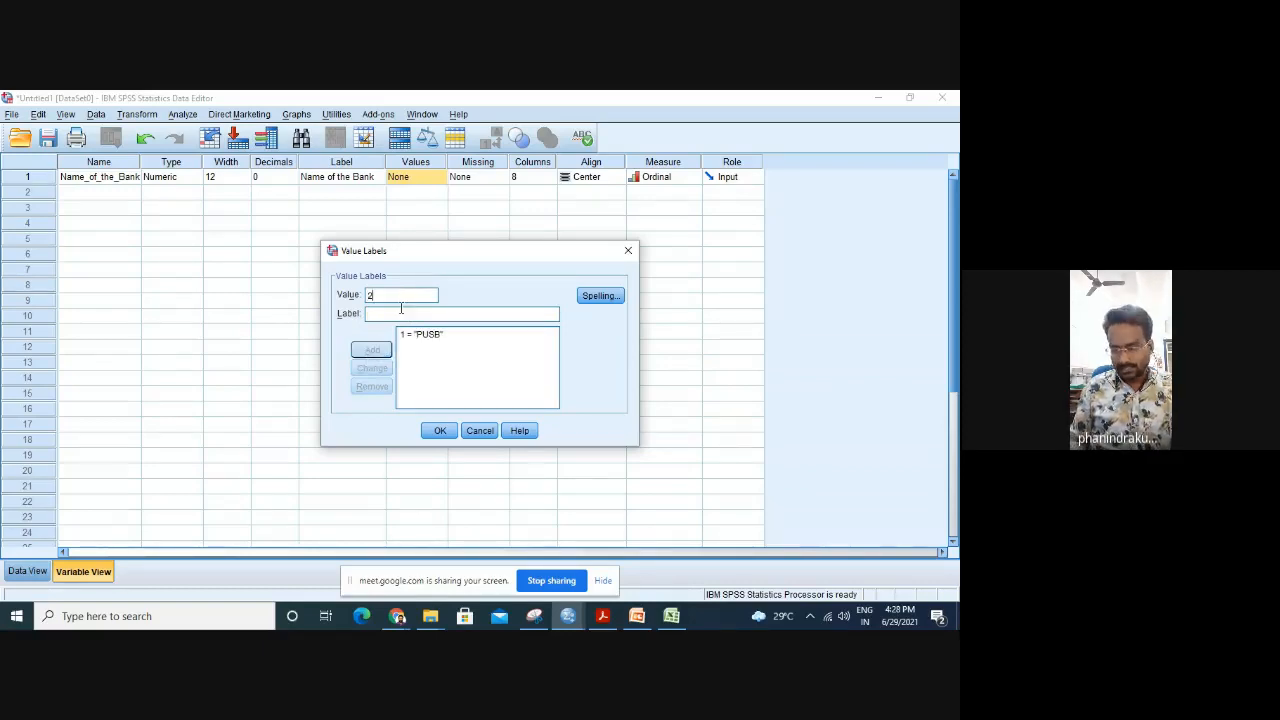
Add a second value label defining 2 as "PVSB" and apply the value labels.
{"action": "left_click", "coordinate": [399, 318]}
{"action": "type", "text": "P"}
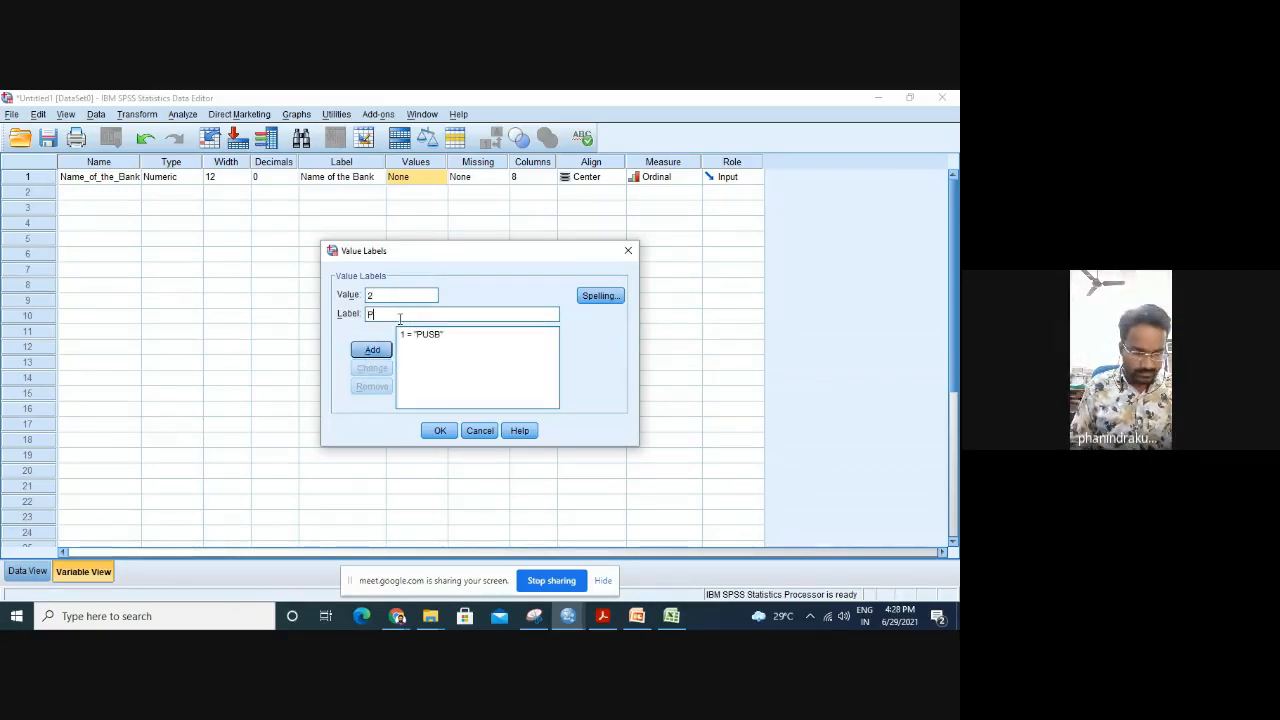
{"action": "type", "text": "VSB"}
{"action": "left_click", "coordinate": [372, 349]}
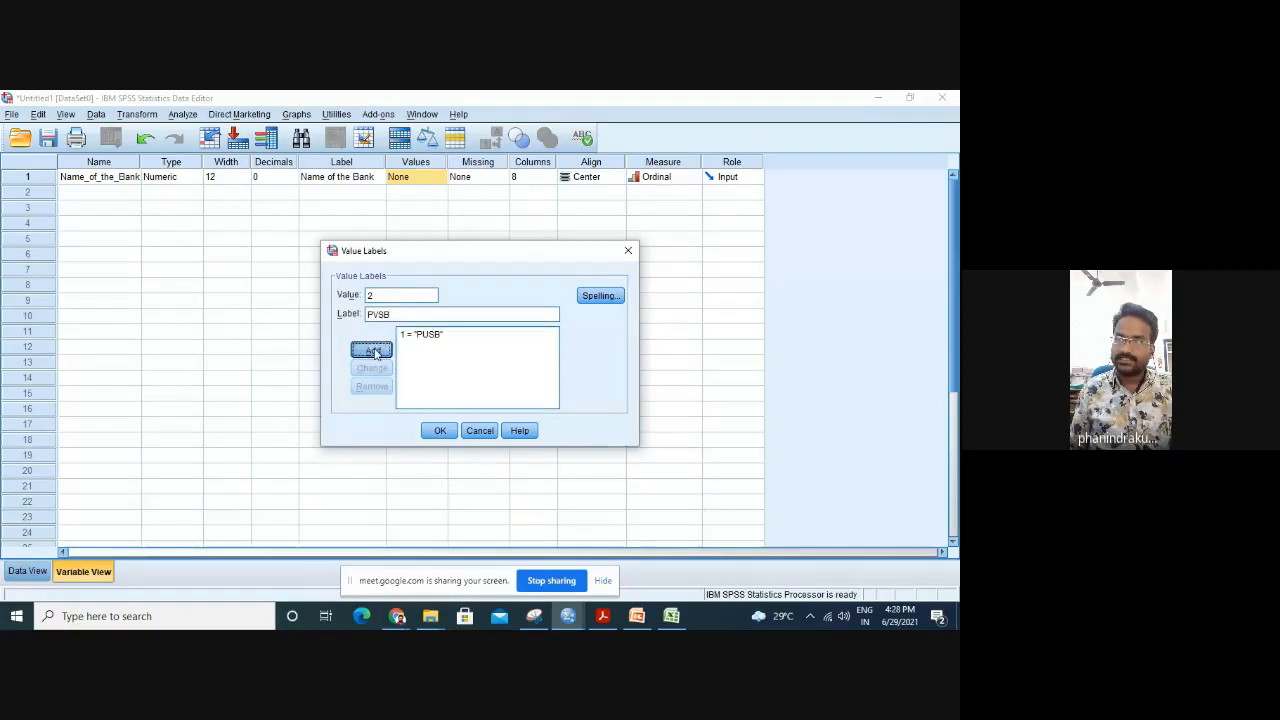
{"action": "left_click", "coordinate": [441, 431]}
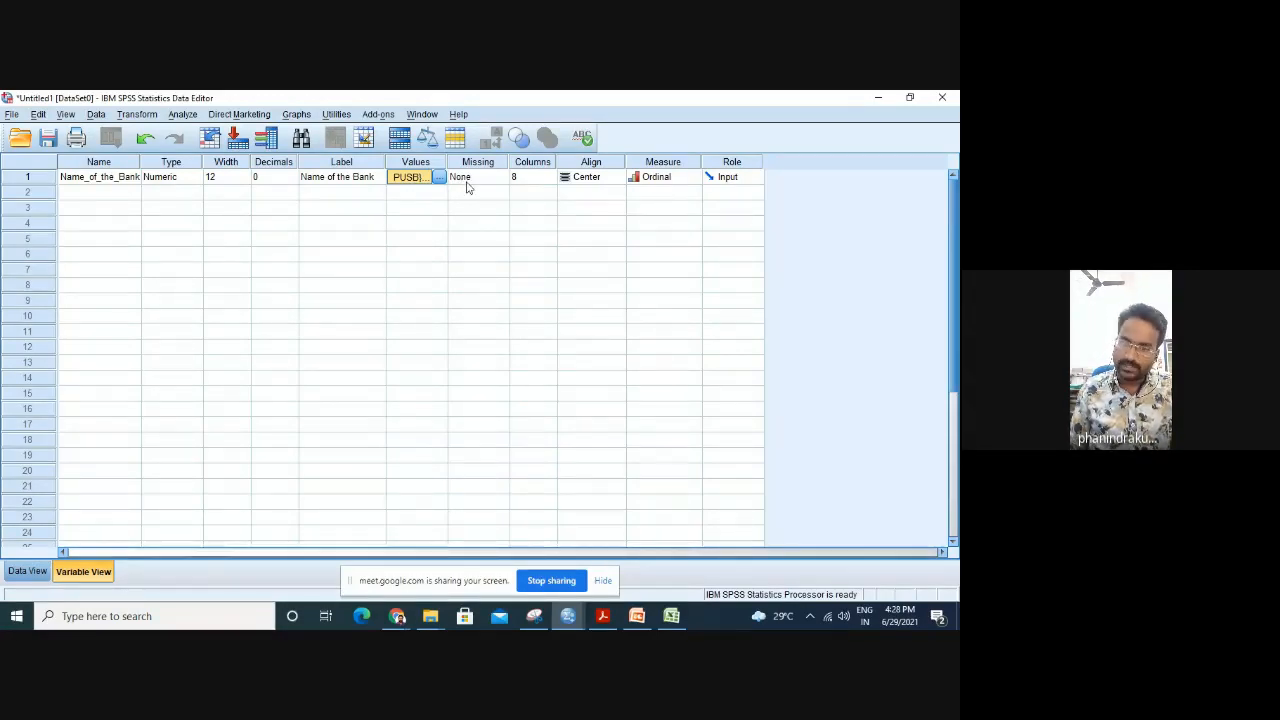
In the data sheet, enter the codes 1, 2, 1, 2 in rows 1 to 4 of Name_of_the_Bank.
{"action": "left_click", "coordinate": [29, 572]}
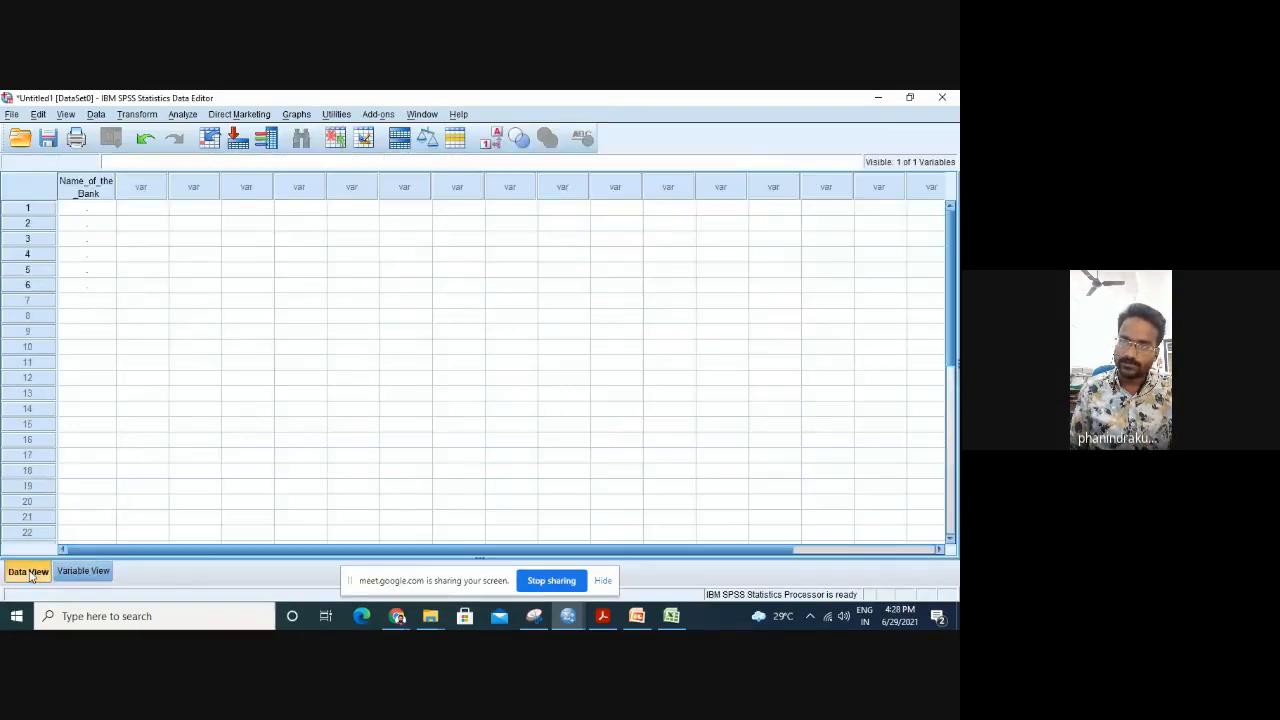
{"action": "left_click", "coordinate": [89, 211]}
{"action": "type", "text": "1"}
{"action": "key", "text": "Return"}
{"action": "type", "text": "2"}
{"action": "key", "text": "Return"}
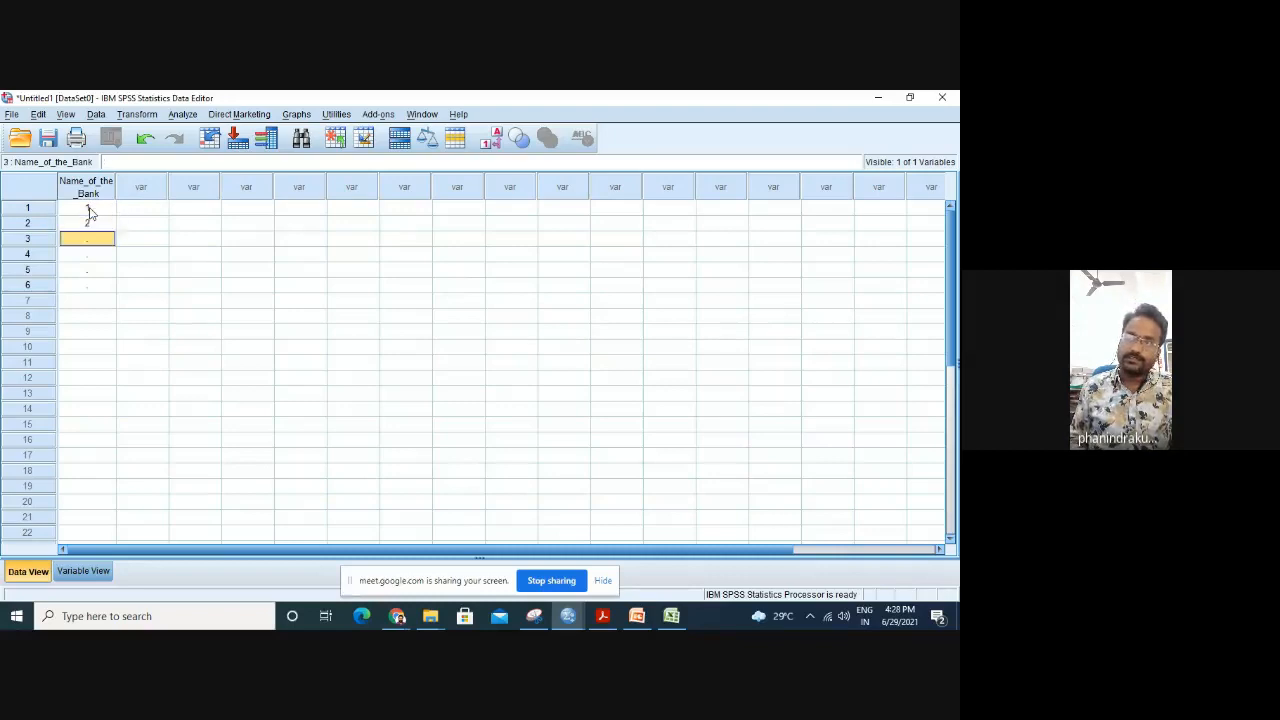
{"action": "type", "text": "1"}
{"action": "key", "text": "Return"}
{"action": "type", "text": "2"}
{"action": "key", "text": "Return"}
Enter the undefined code 3 in row 5 of Name_of_the_Bank.
{"action": "type", "text": "3"}
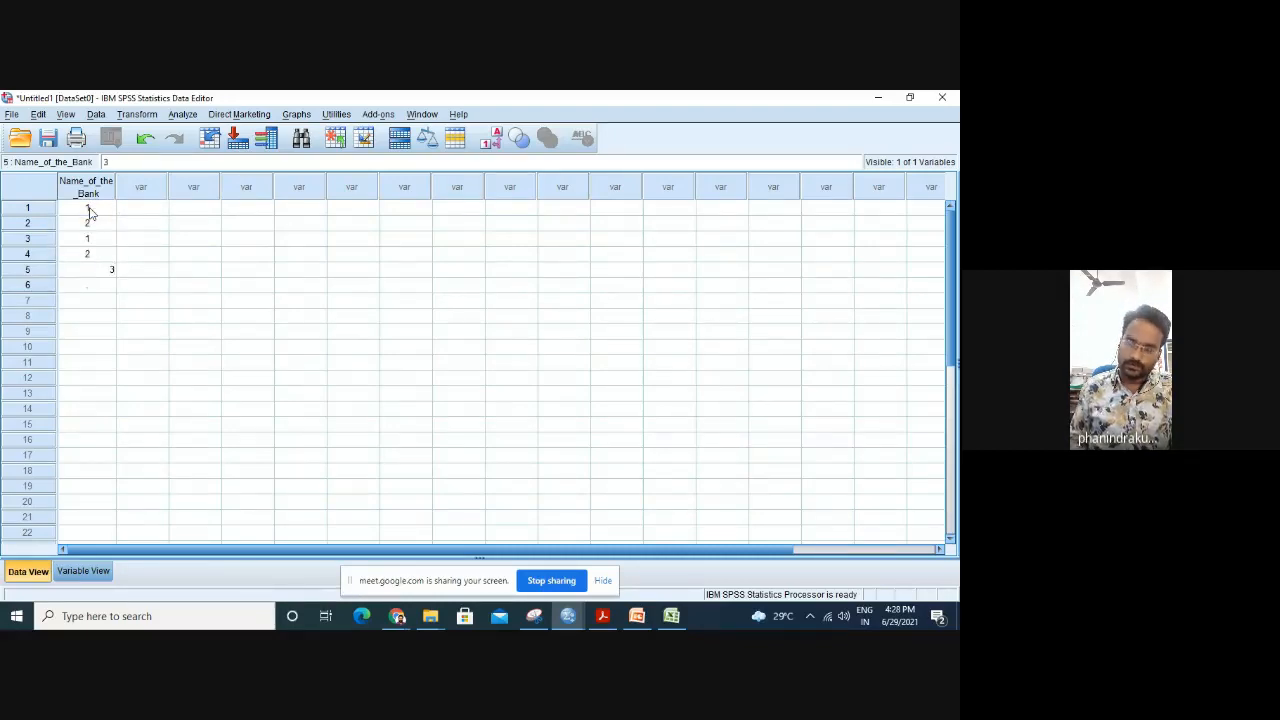
{"action": "key", "text": "Return"}
{"action": "key", "text": "Up"}
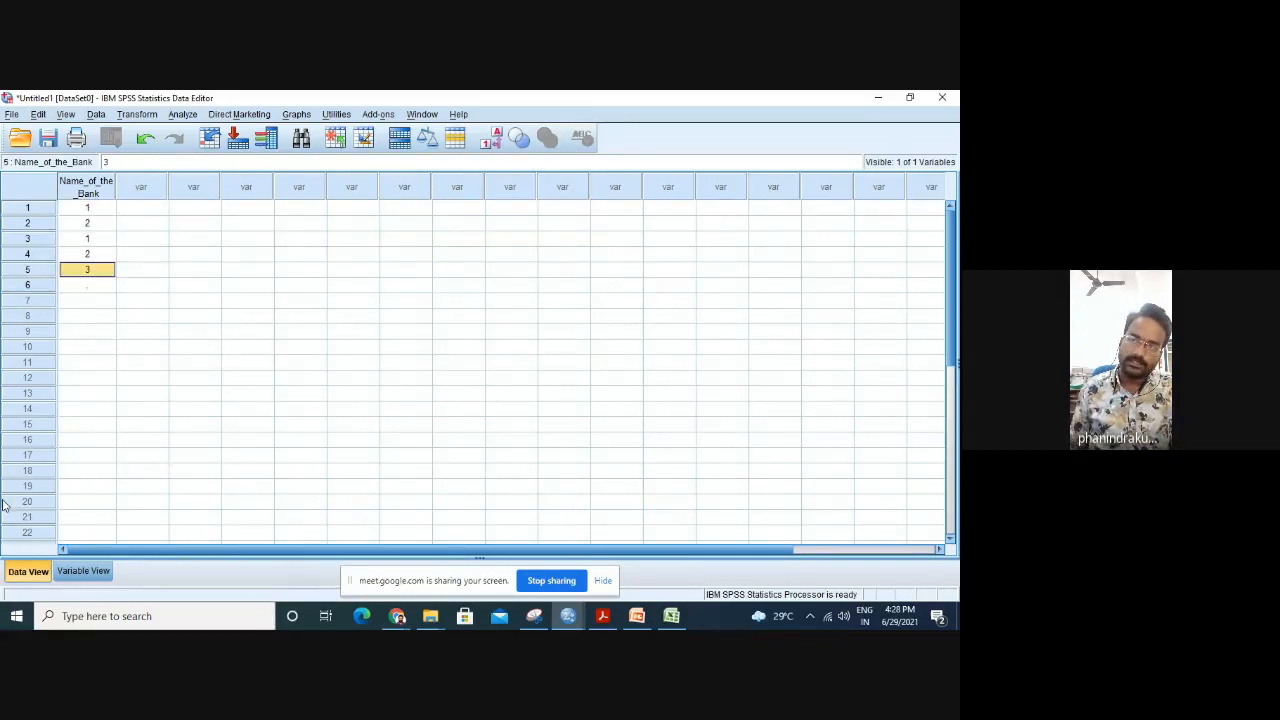
Review the value labels defined for the Name_of_the_Bank variable and close them without changes.
{"action": "left_click", "coordinate": [63, 573]}
{"action": "left_click", "coordinate": [414, 178]}
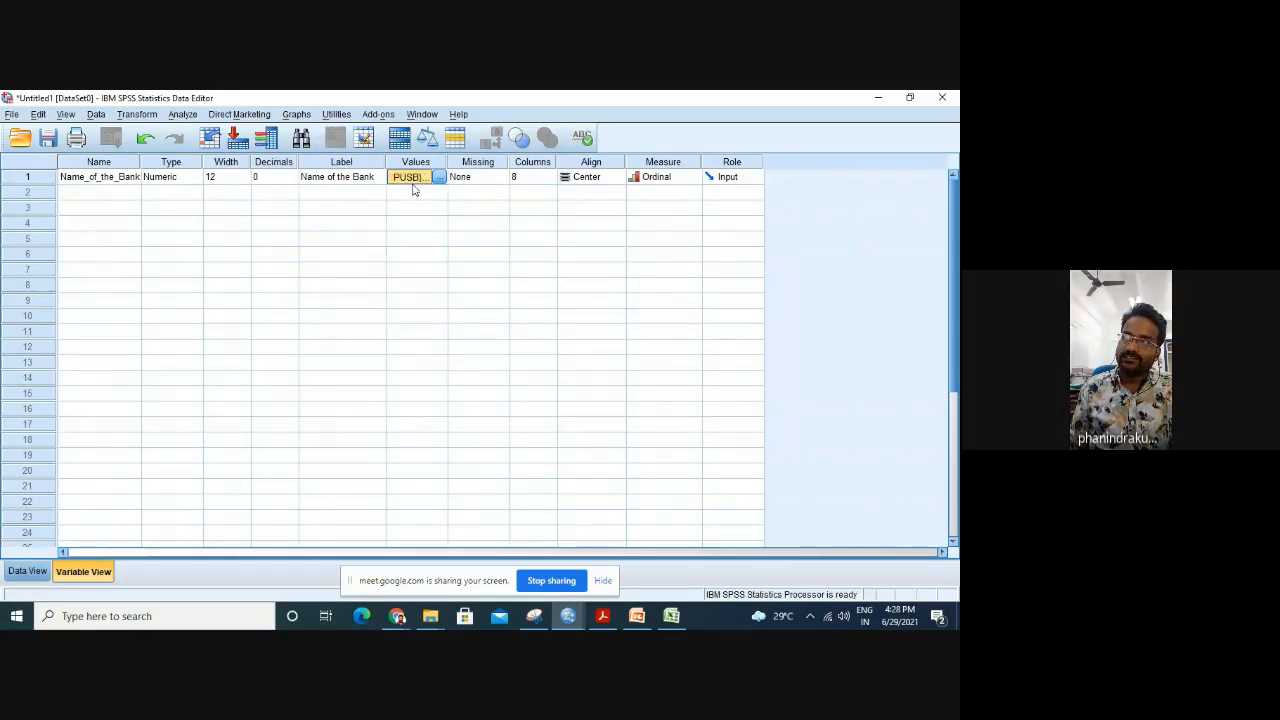
{"action": "left_click", "coordinate": [439, 177]}
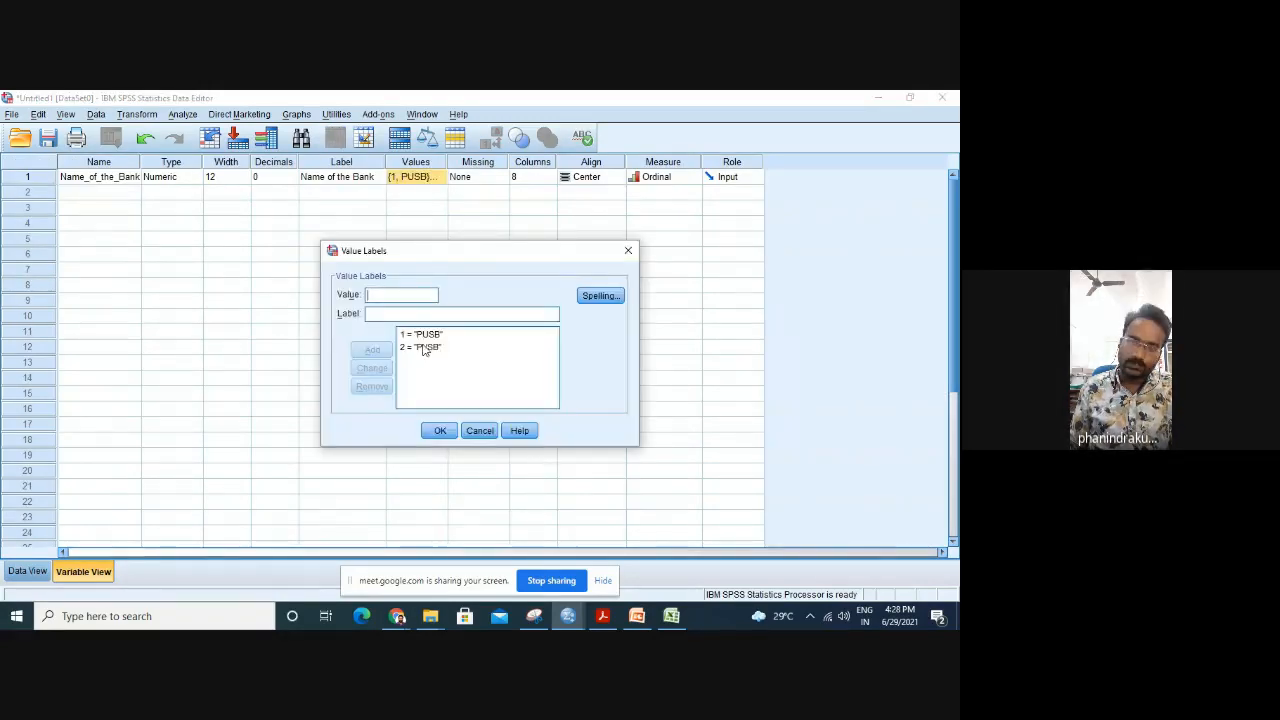
{"action": "key", "text": "Escape"}
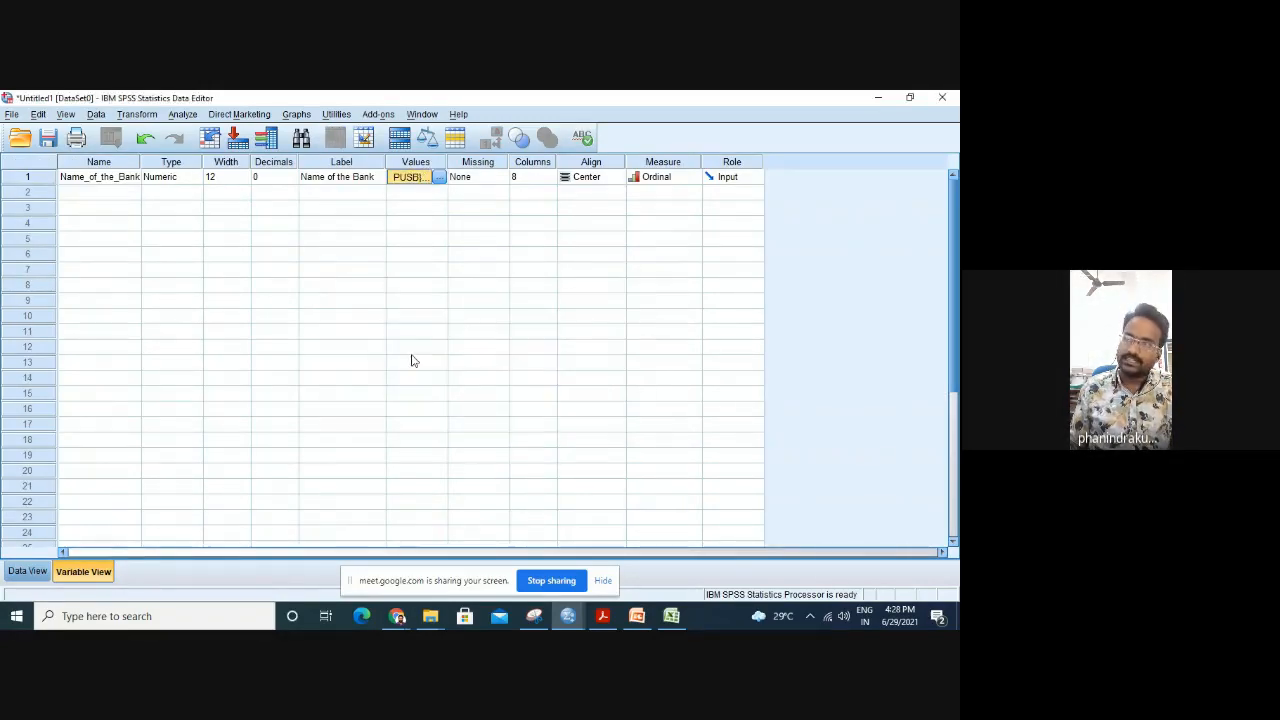
Back in the data sheet, replace the undefined code in row 5 of Name_of_the_Bank with 1.
{"action": "left_click", "coordinate": [28, 571]}
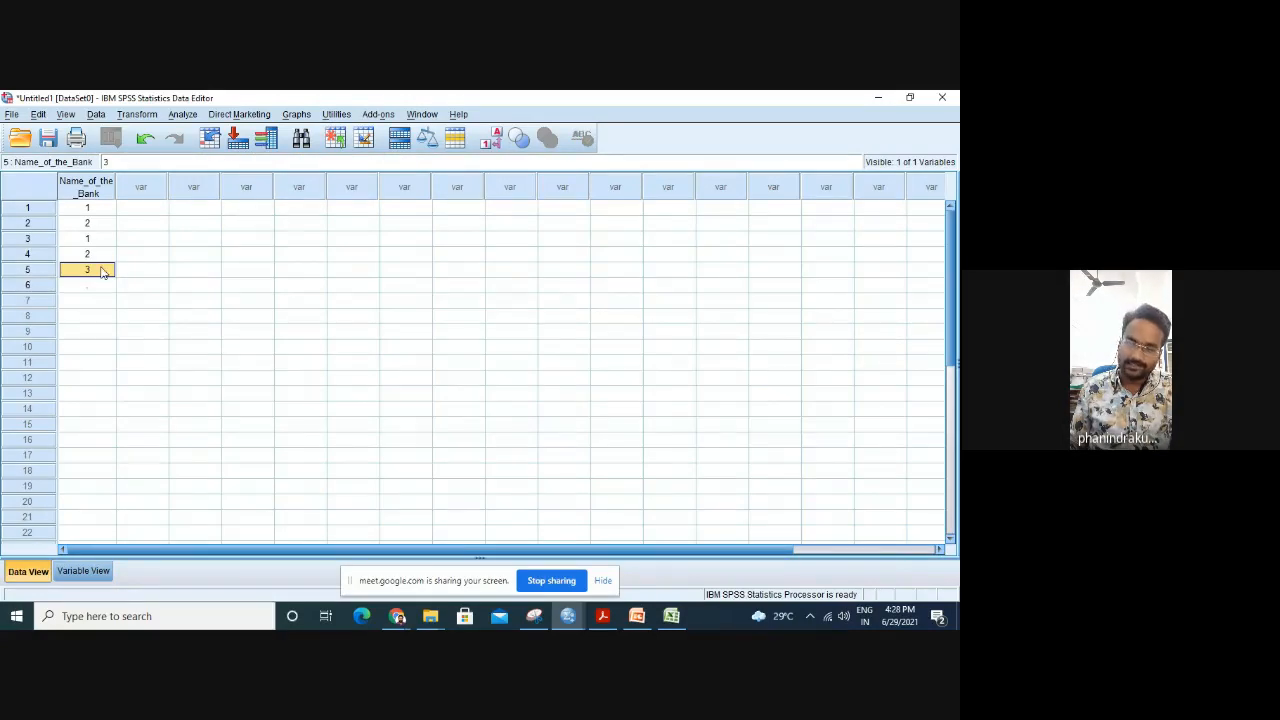
{"action": "key", "text": "Delete"}
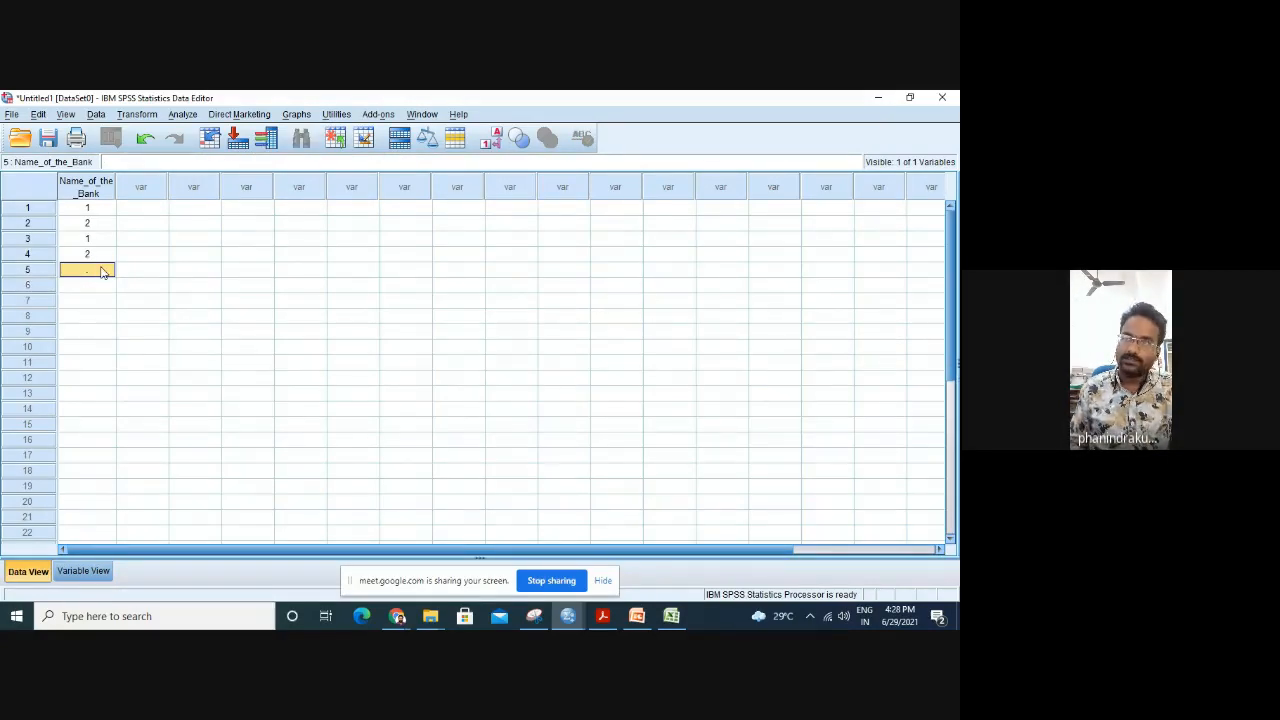
{"action": "type", "text": "1"}
{"action": "key", "text": "Return"}
Enter the codes 2, 2, 2, 1, 1, 1, 1, 2, 1, 2 in rows 6 to 15 of Name_of_the_Bank.
{"action": "type", "text": "2"}
{"action": "key", "text": "Return"}
{"action": "type", "text": "2"}
{"action": "key", "text": "Return"}
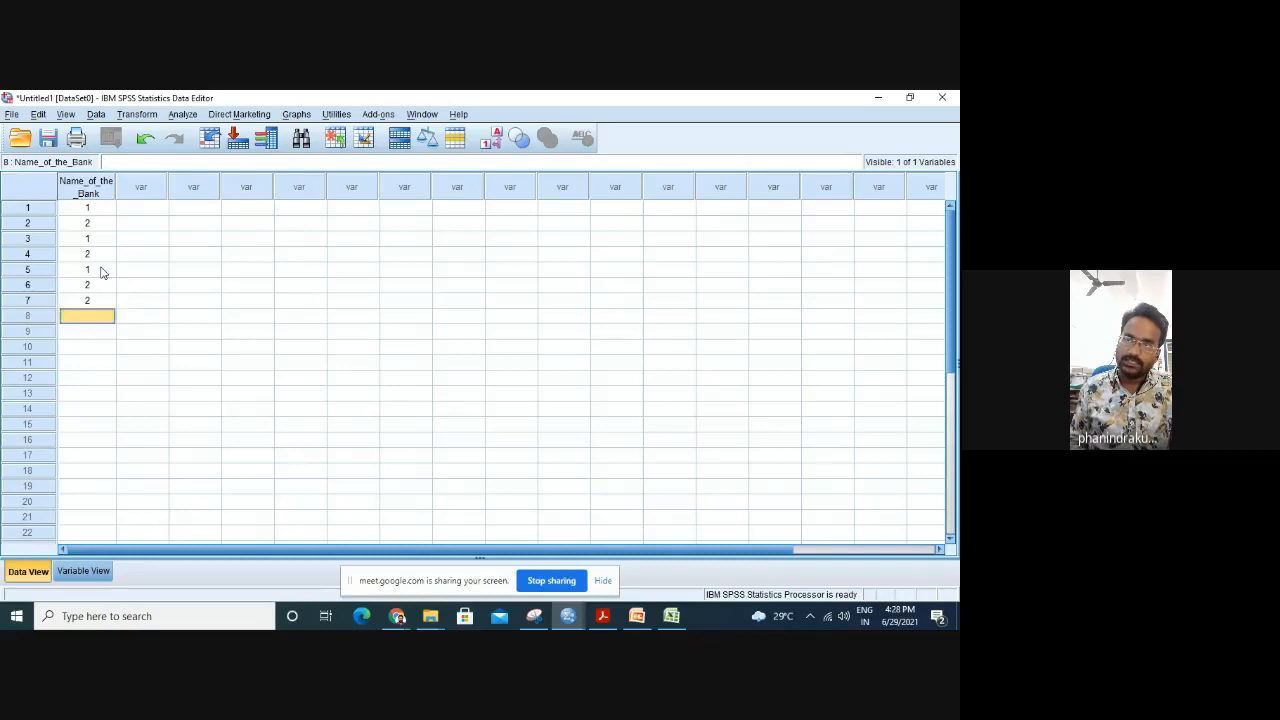
{"action": "type", "text": "2"}
{"action": "key", "text": "Return"}
{"action": "type", "text": "1"}
{"action": "key", "text": "Return"}
{"action": "type", "text": "1"}
{"action": "key", "text": "Return"}
{"action": "type", "text": "1"}
{"action": "key", "text": "Return"}
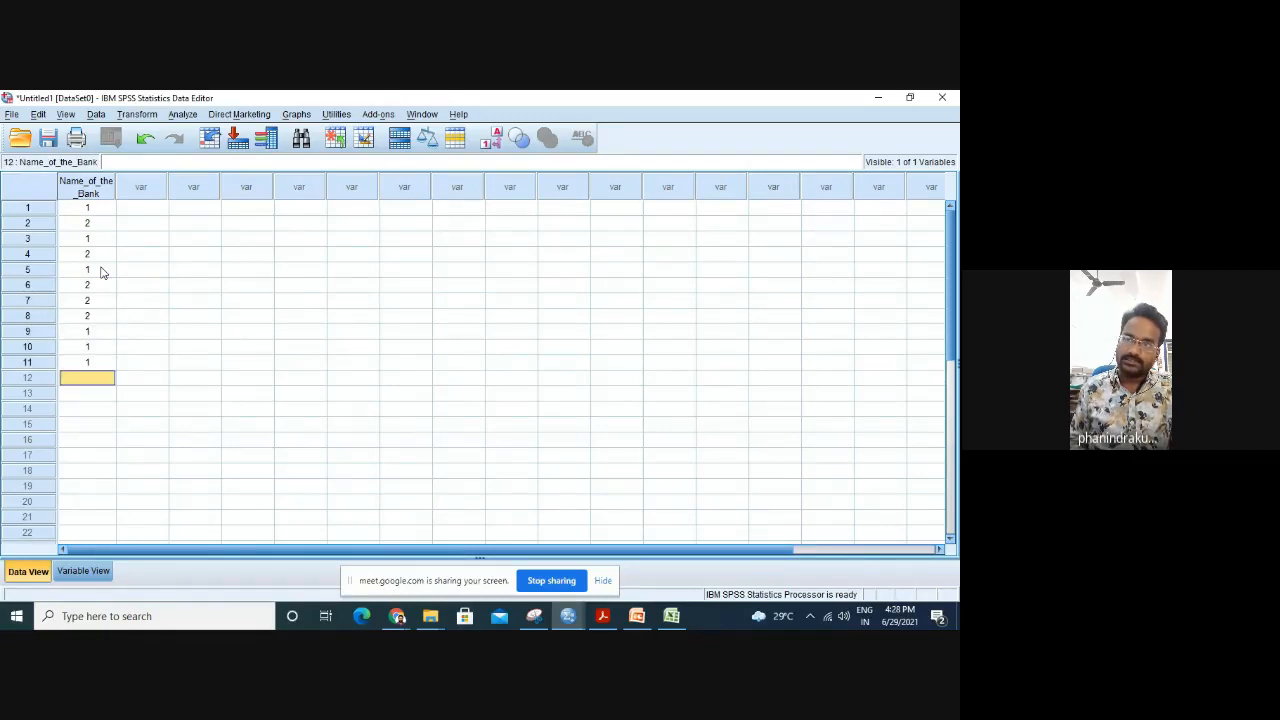
{"action": "type", "text": "1"}
{"action": "key", "text": "Return"}
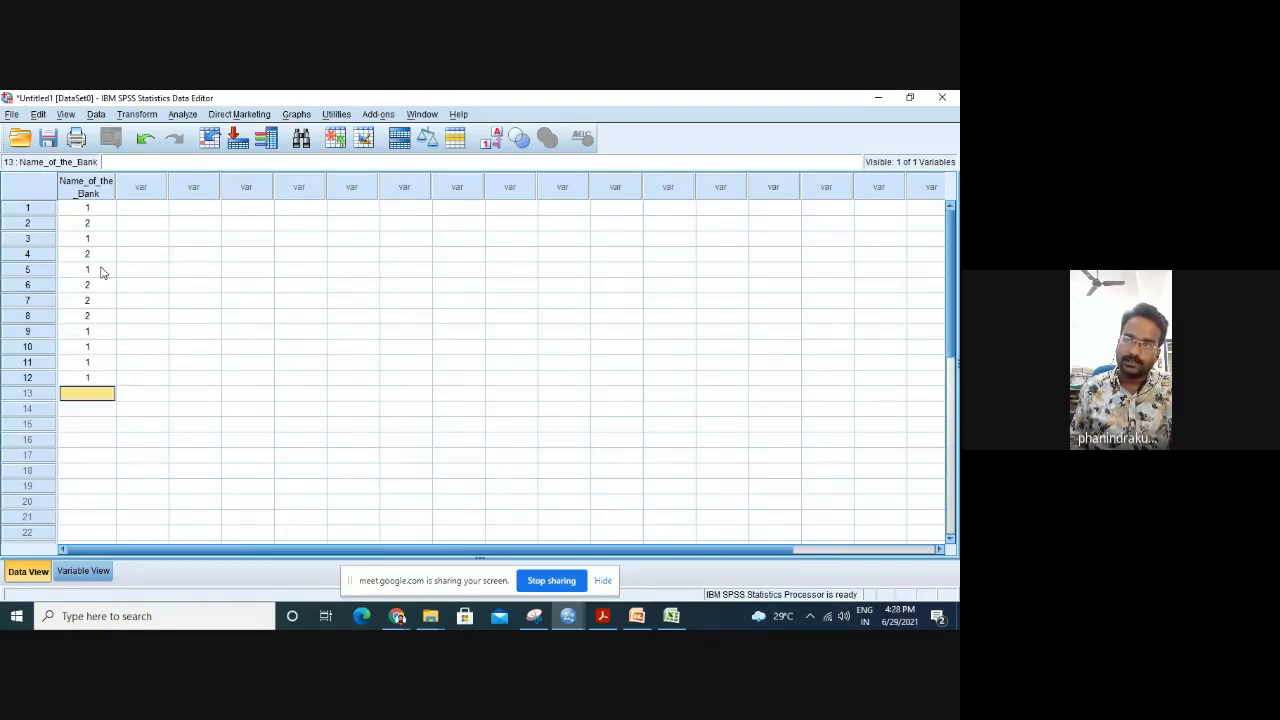
{"action": "type", "text": "2"}
{"action": "key", "text": "Return"}
{"action": "type", "text": "1"}
{"action": "key", "text": "Return"}
{"action": "type", "text": "2"}
{"action": "key", "text": "Return"}
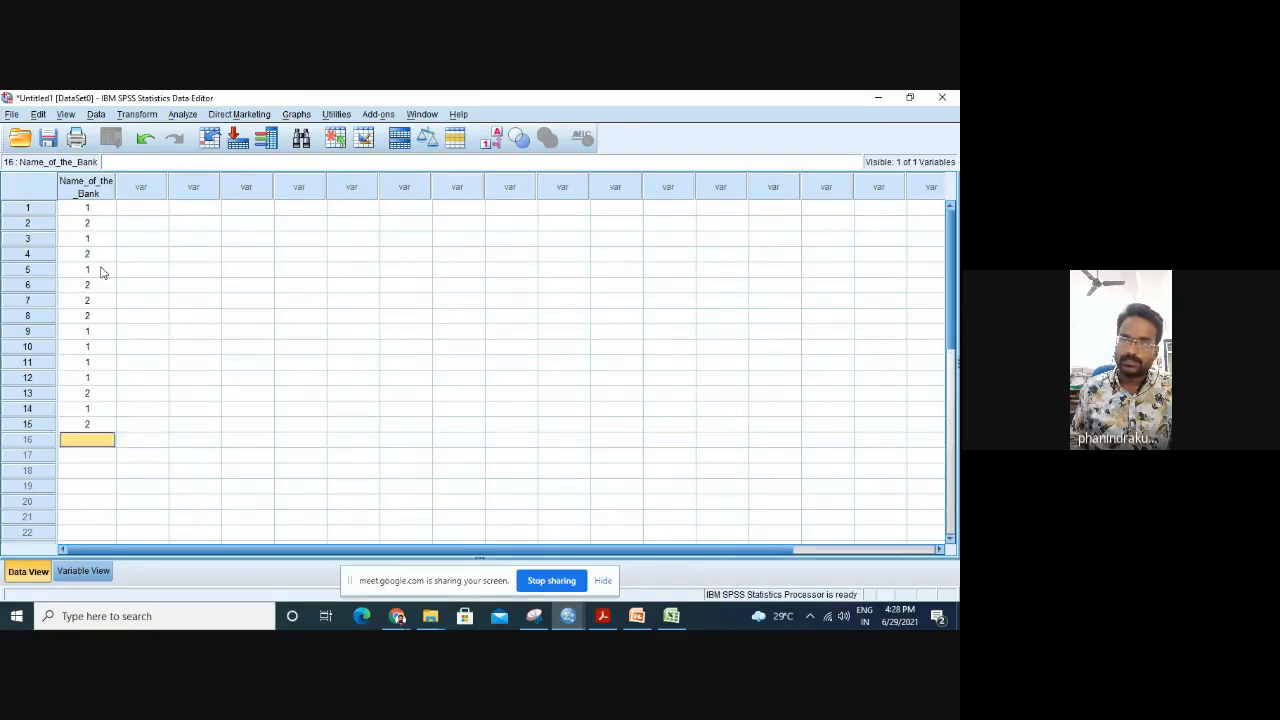
Return to the variable definitions and add a second variable named Statisfactionlevel.
{"action": "left_click", "coordinate": [88, 571]}
{"action": "left_click", "coordinate": [112, 193]}
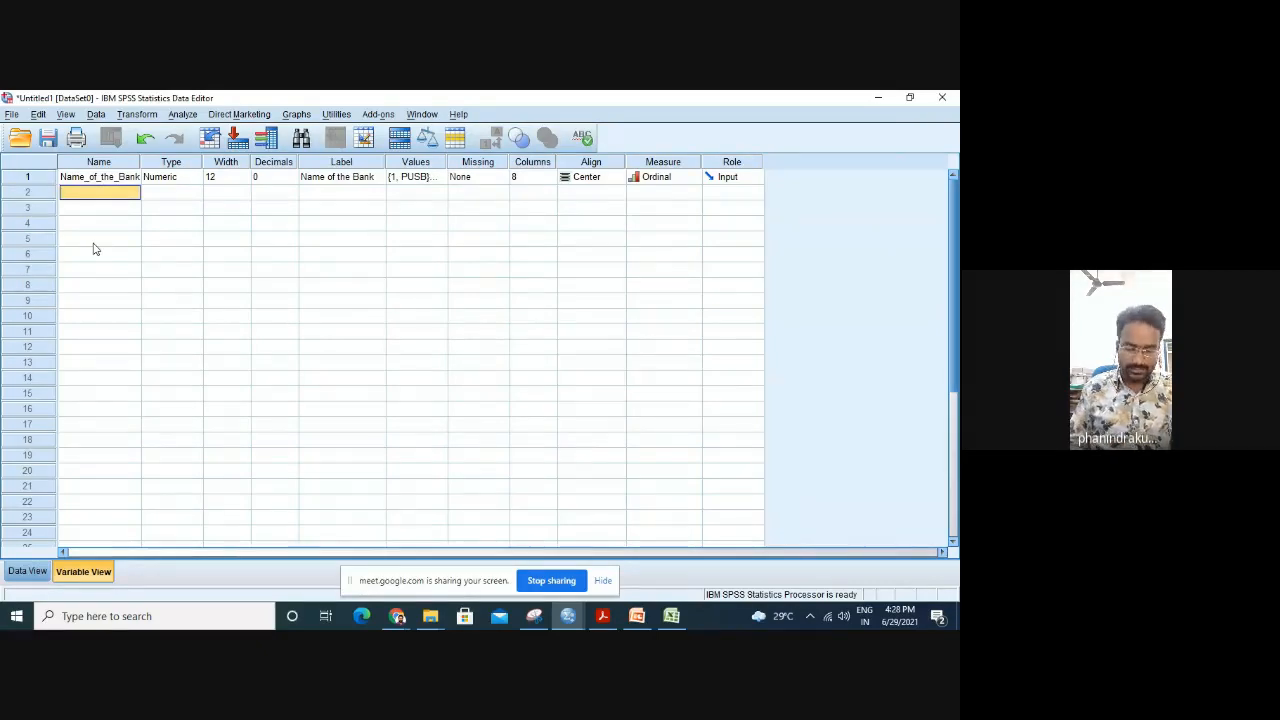
{"action": "type", "text": "Stati"}
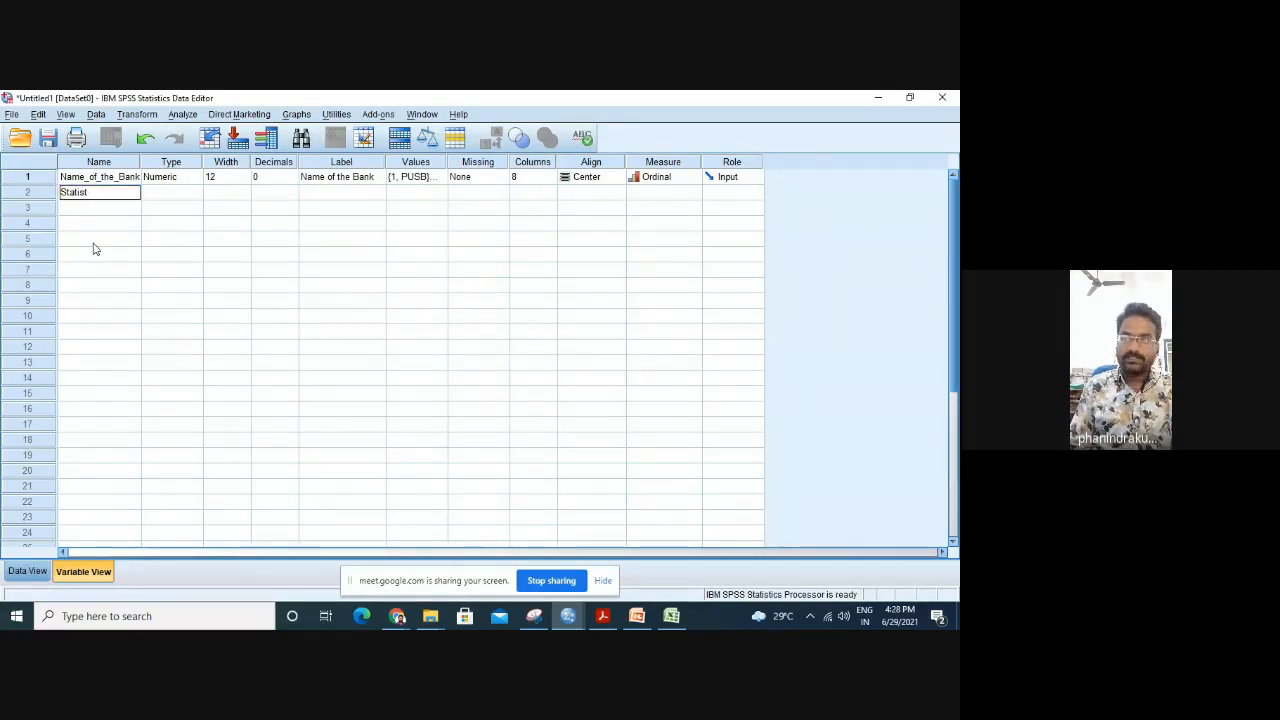
{"action": "type", "text": "sfacti"}
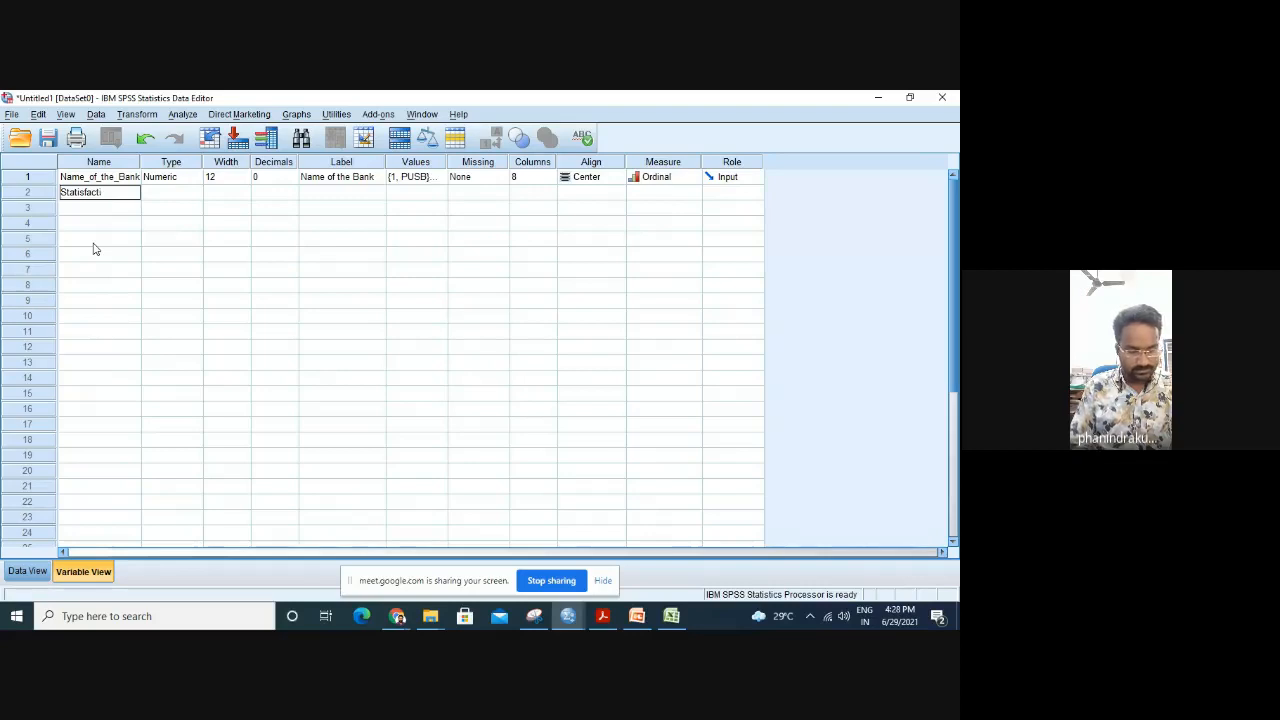
{"action": "type", "text": "onlevel"}
{"action": "key", "text": "BackSpace"}
{"action": "type", "text": "ve"}
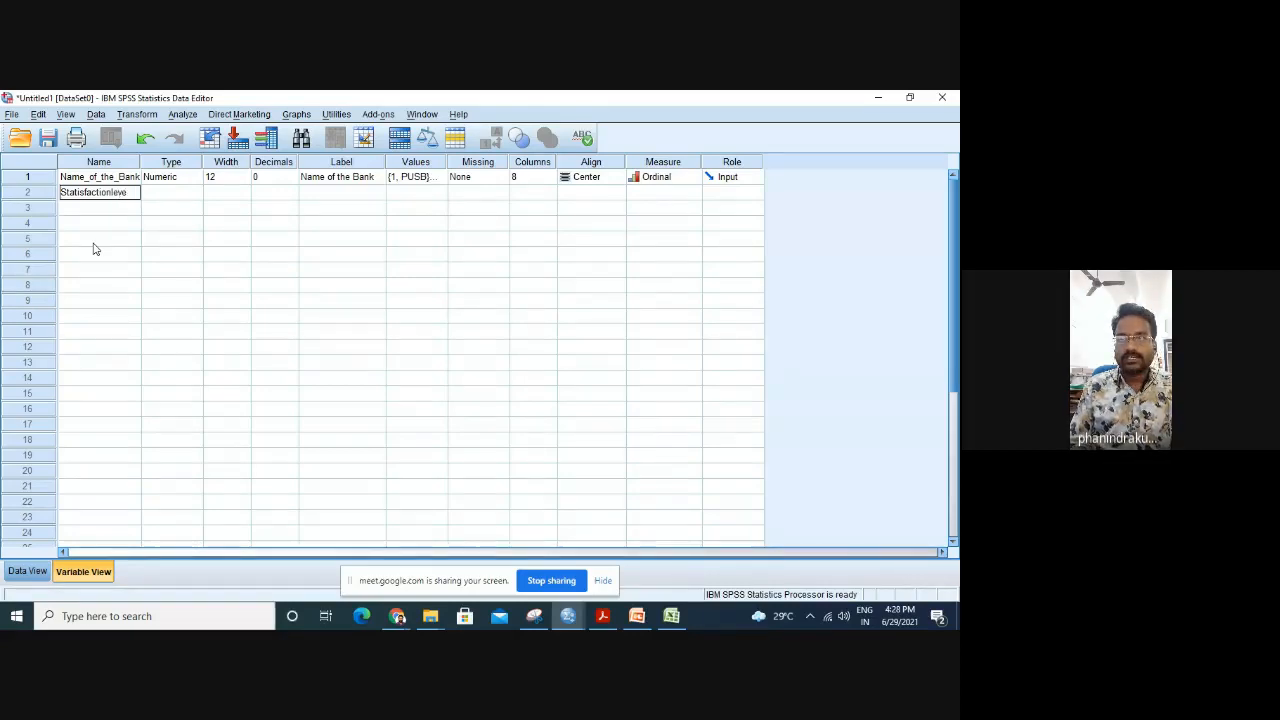
{"action": "type", "text": "l"}
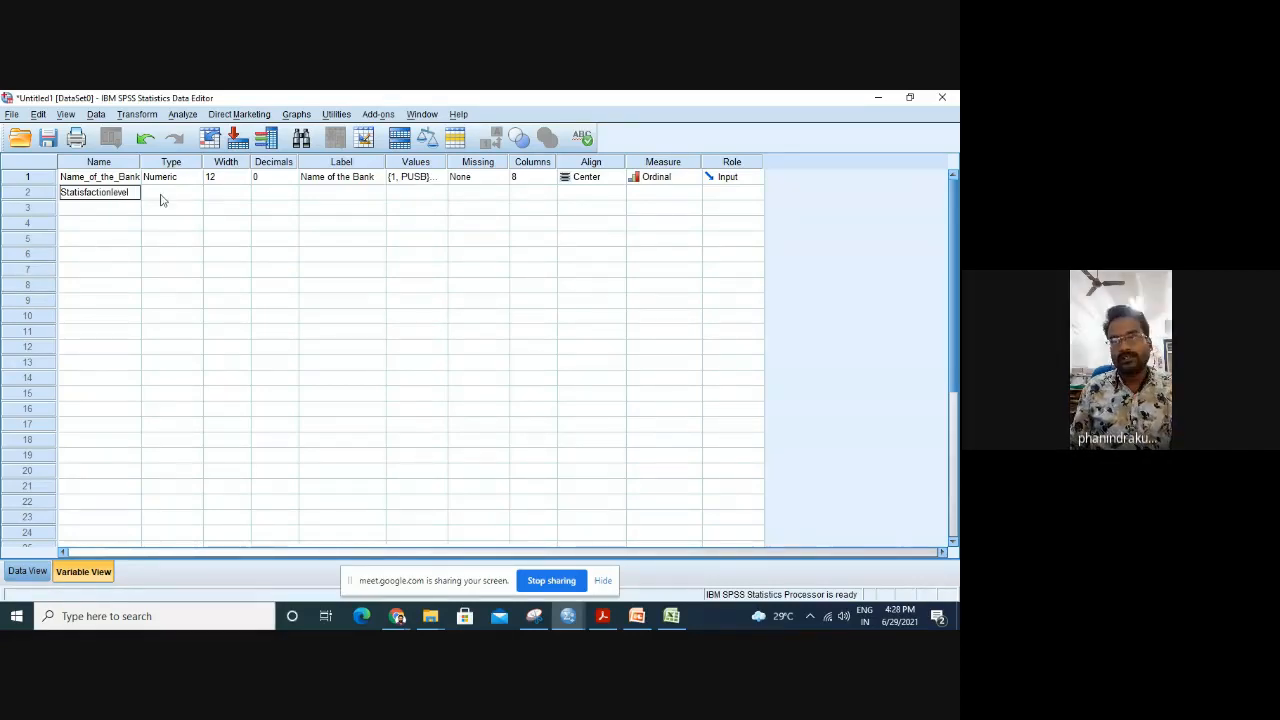
{"action": "left_click", "coordinate": [162, 196]}
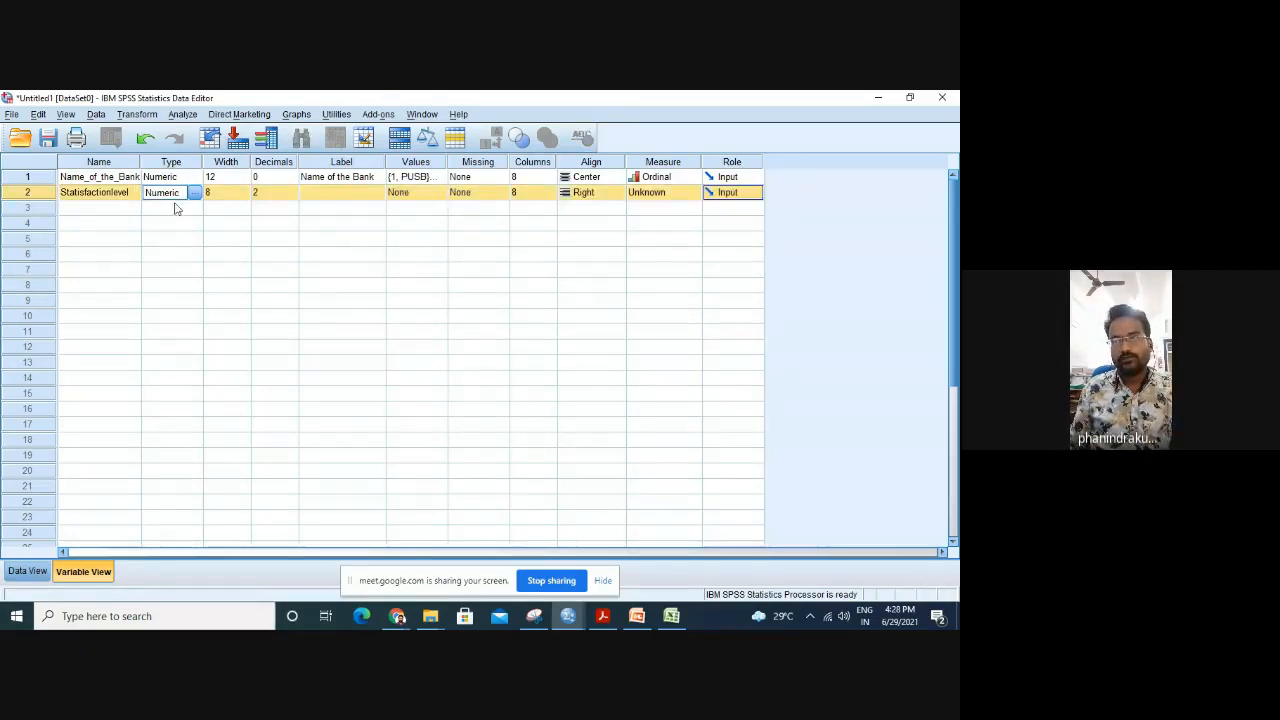
Set the number of decimals for the Statisfactionlevel variable to 0.
{"action": "left_click", "coordinate": [240, 198]}
{"action": "left_click", "coordinate": [277, 194]}
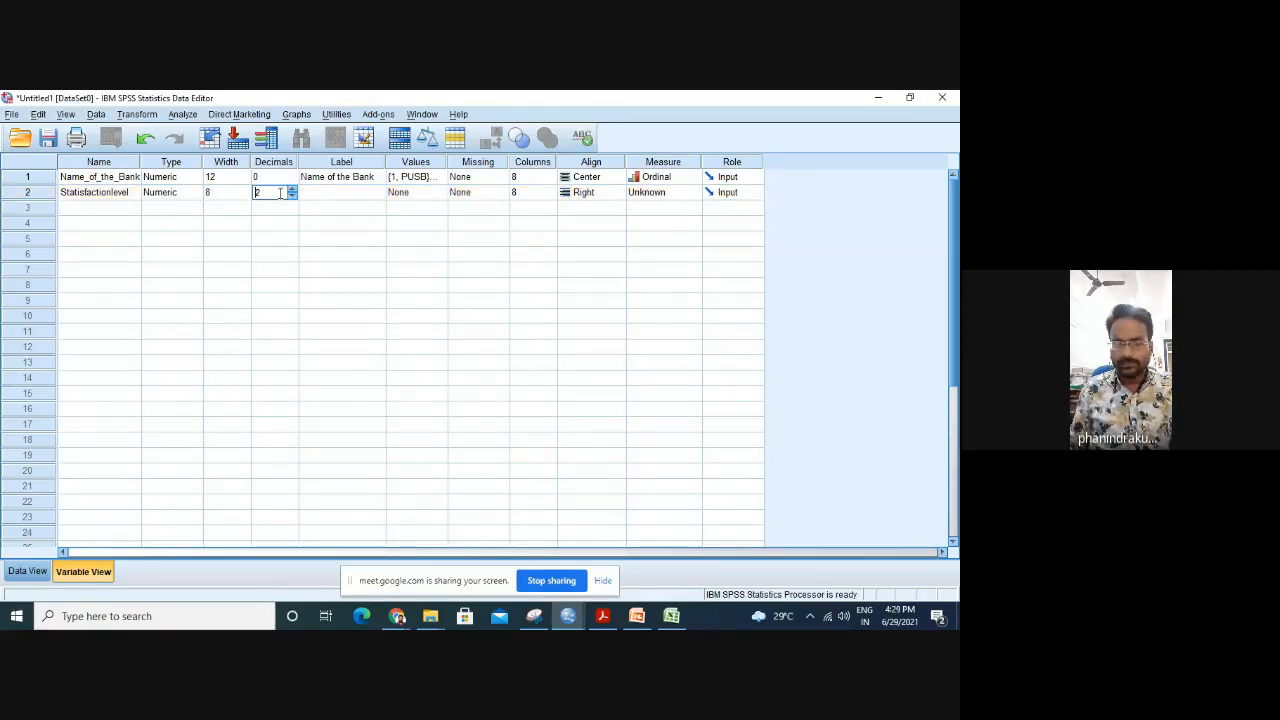
{"action": "left_click", "coordinate": [293, 195]}
{"action": "left_click", "coordinate": [293, 195]}
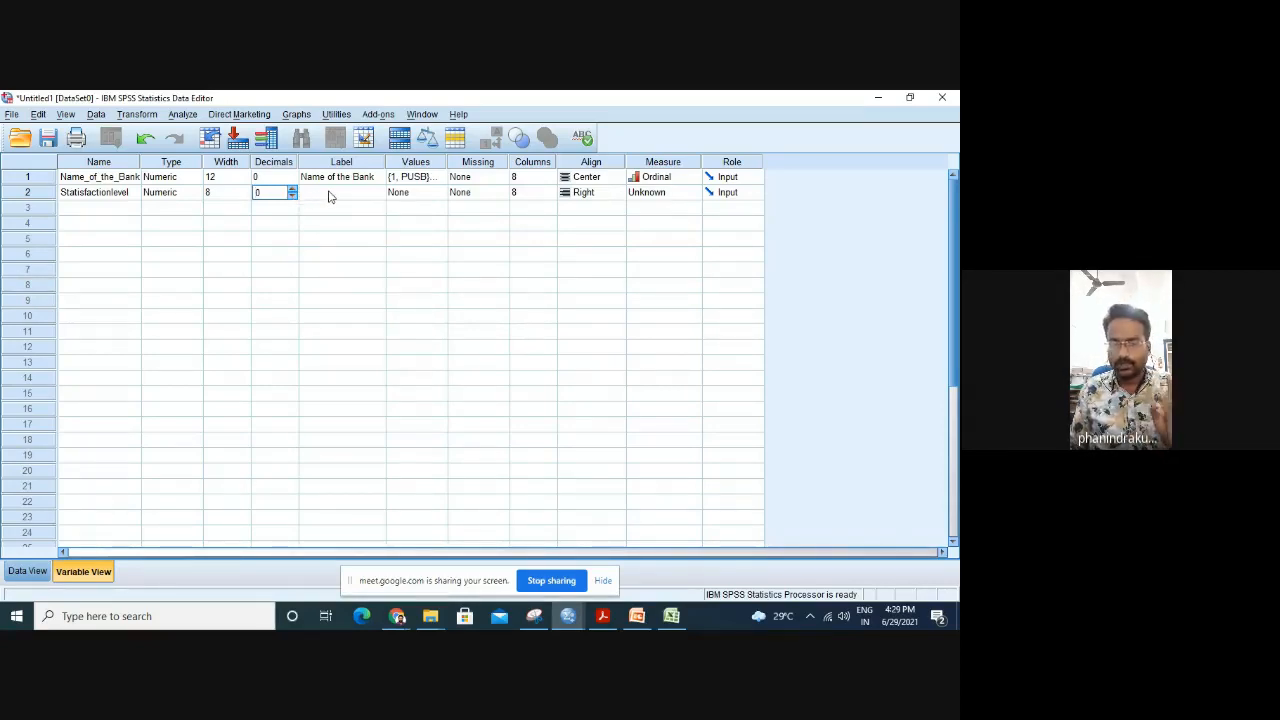
Label the Statisfactionlevel variable "Level of Satisfaction".
{"action": "left_click", "coordinate": [328, 196]}
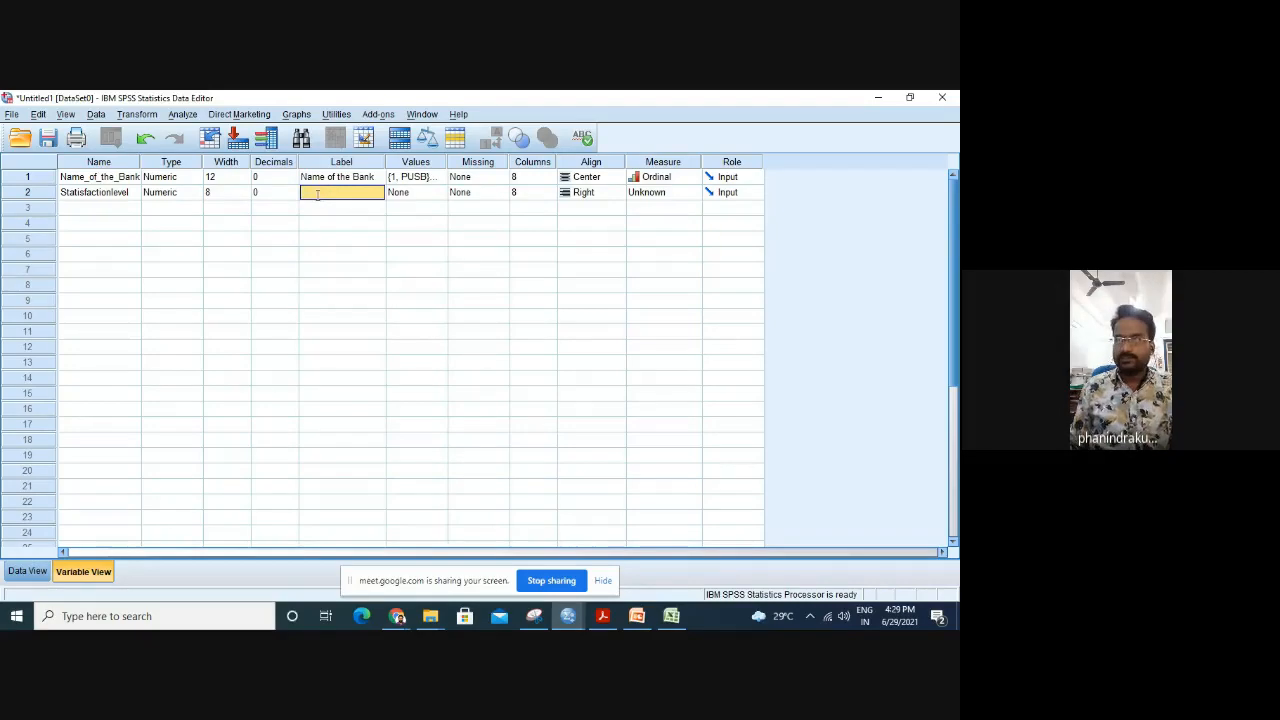
{"action": "left_click", "coordinate": [316, 194]}
{"action": "type", "text": "Level of"}
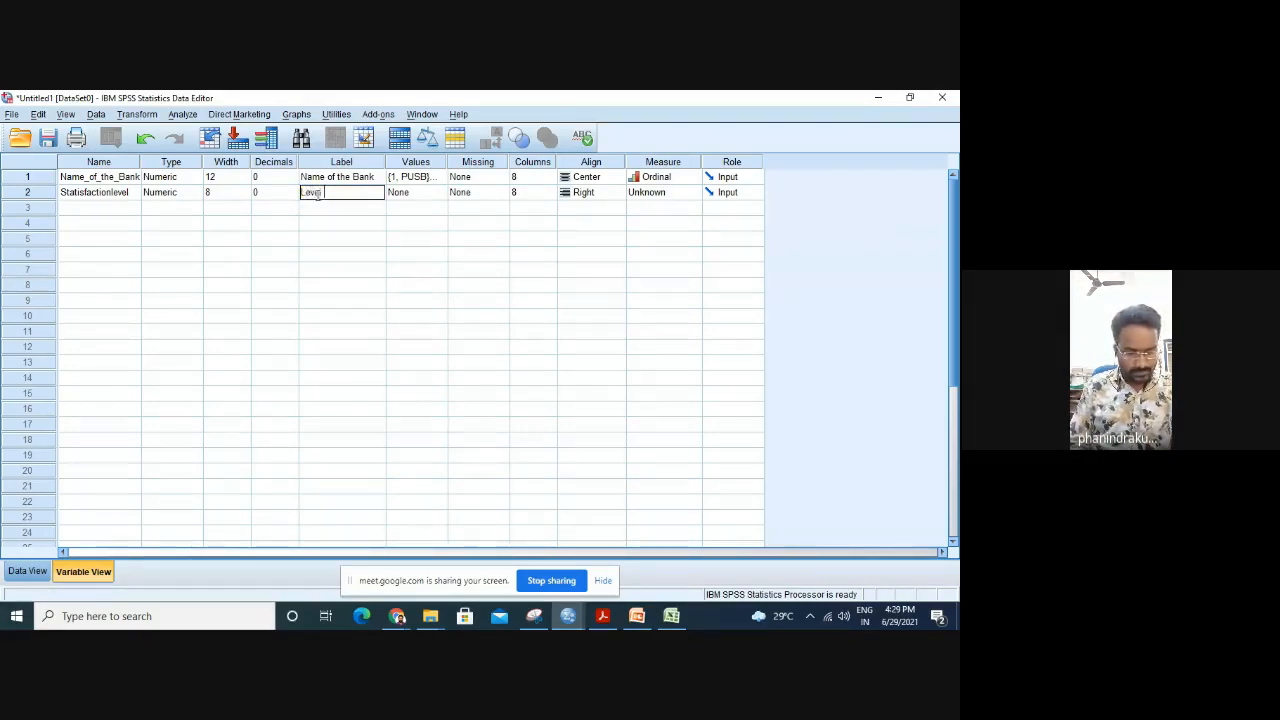
{"action": "type", "text": " Sa"}
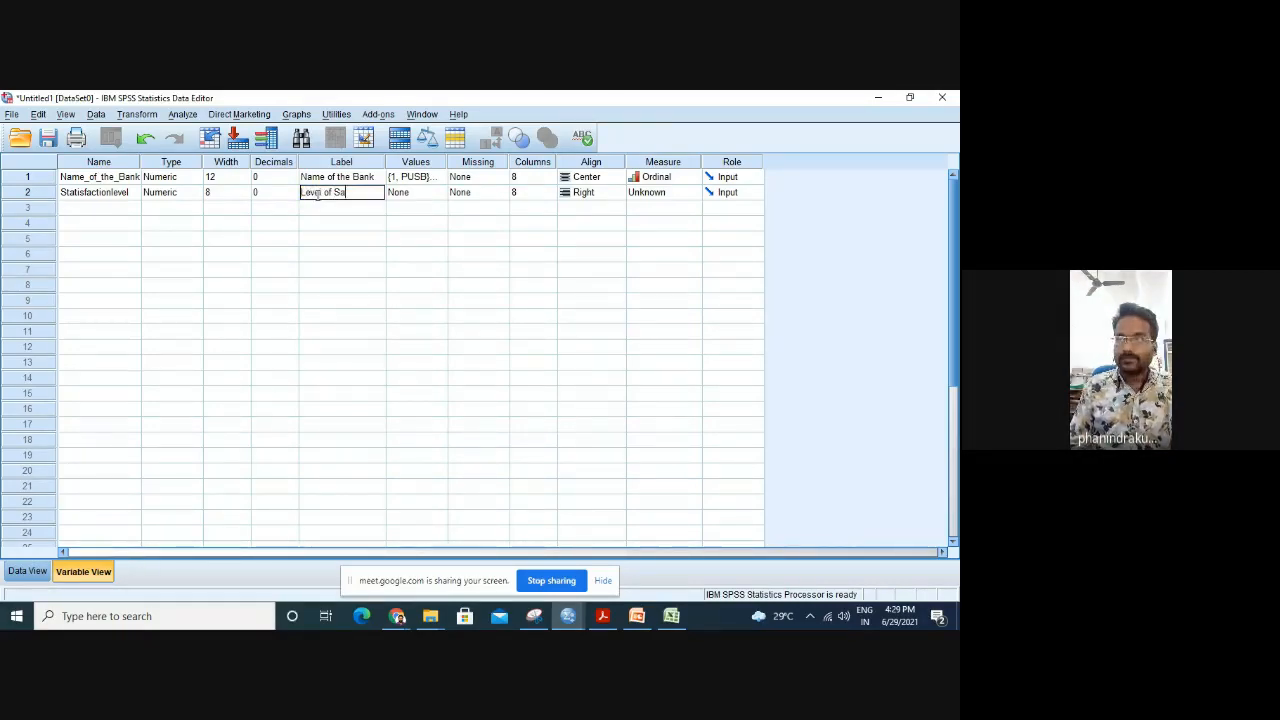
{"action": "type", "text": "tisfac"}
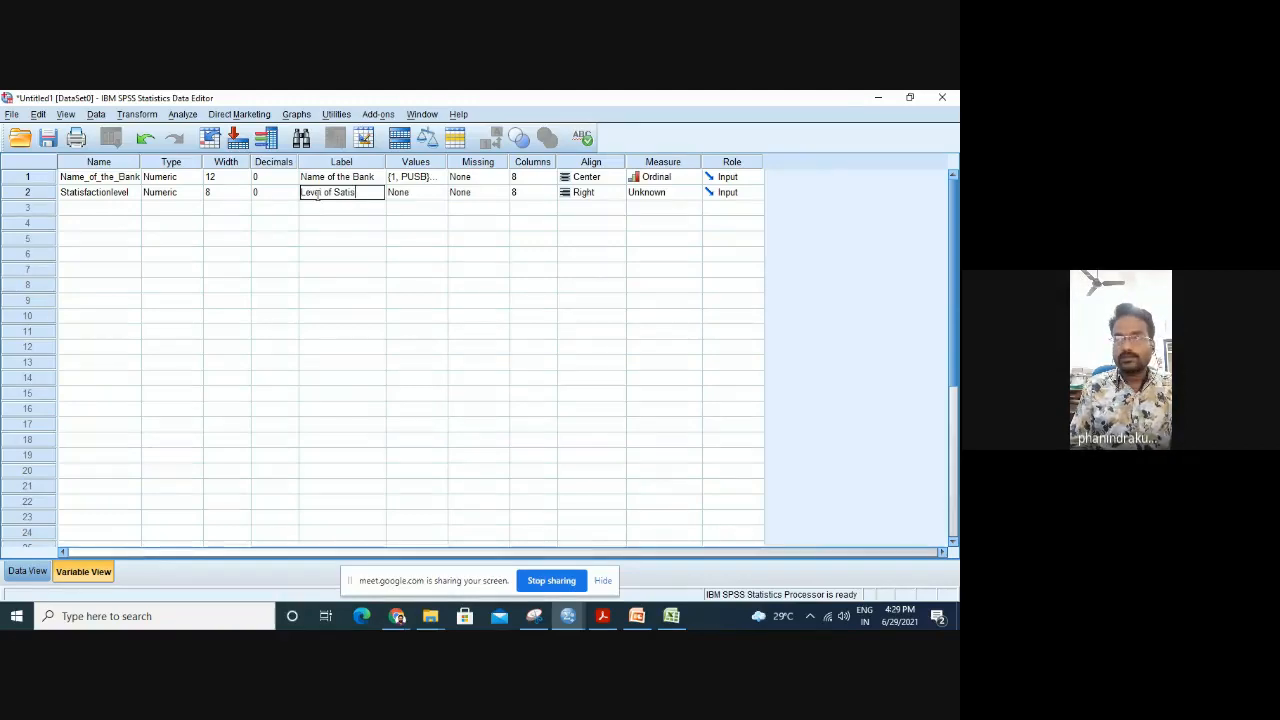
{"action": "type", "text": "t"}
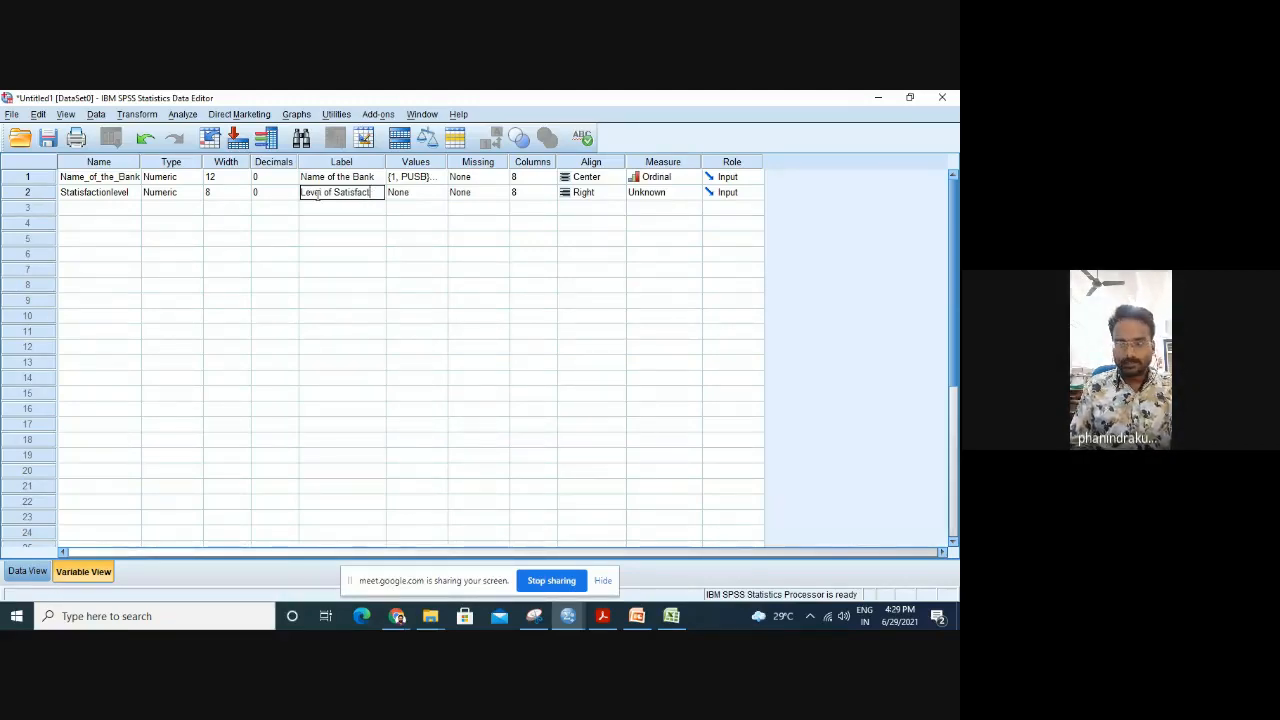
{"action": "type", "text": "ion"}
Add a value label to the Statisfactionlevel variable that defines 1 as "Very Satisfied".
{"action": "left_click", "coordinate": [400, 193]}
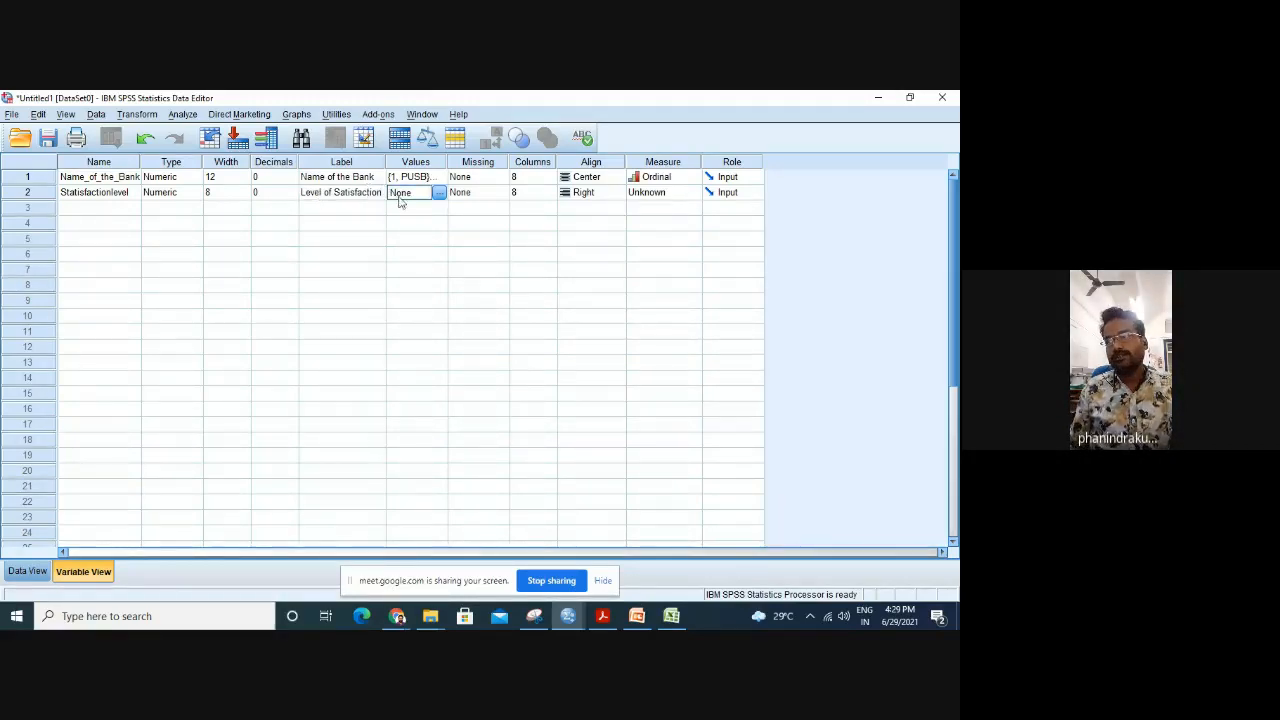
{"action": "left_click", "coordinate": [446, 193]}
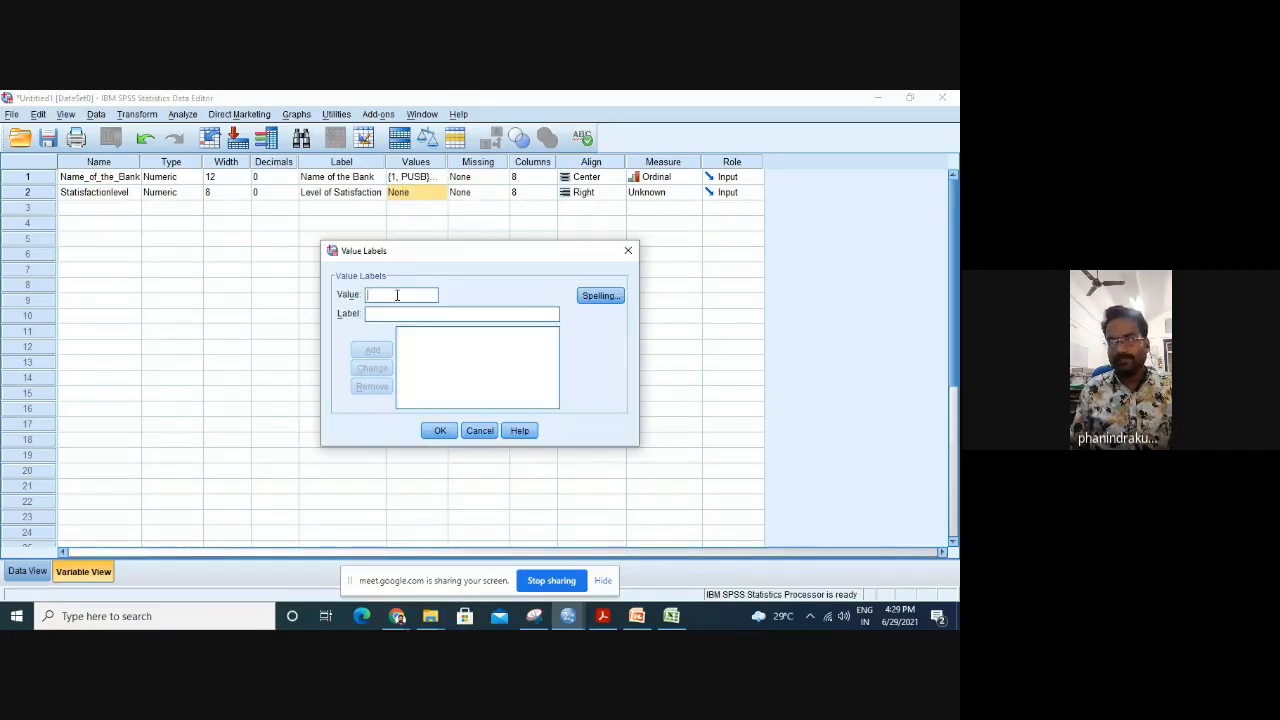
{"action": "type", "text": "1"}
{"action": "key", "text": "Tab"}
{"action": "type", "text": "Sa"}
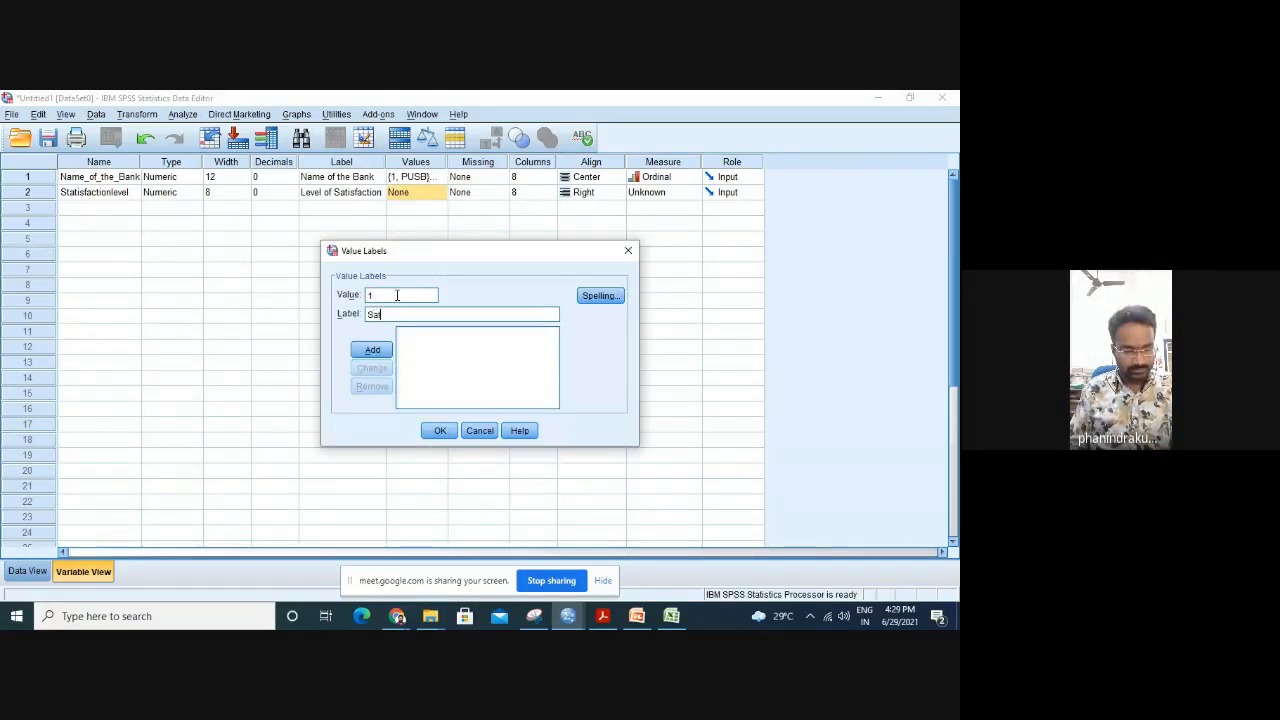
{"action": "type", "text": "tisfied"}
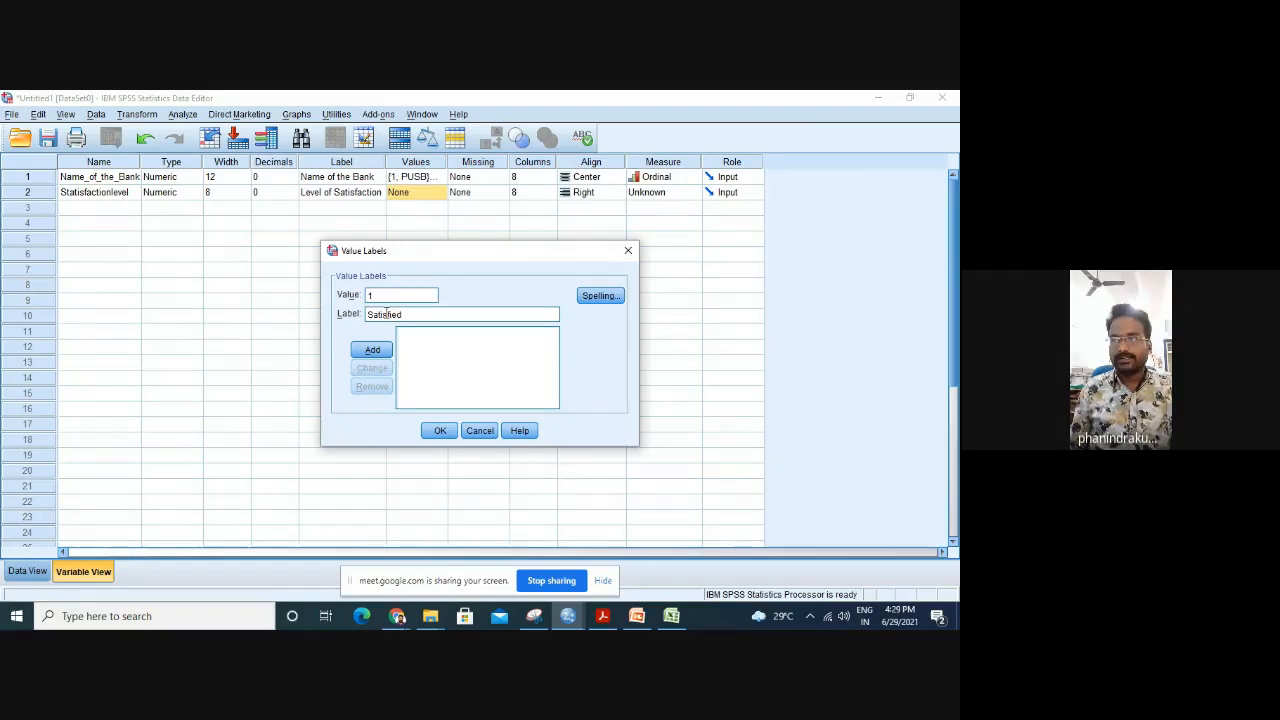
{"action": "type", "text": "Vey"}
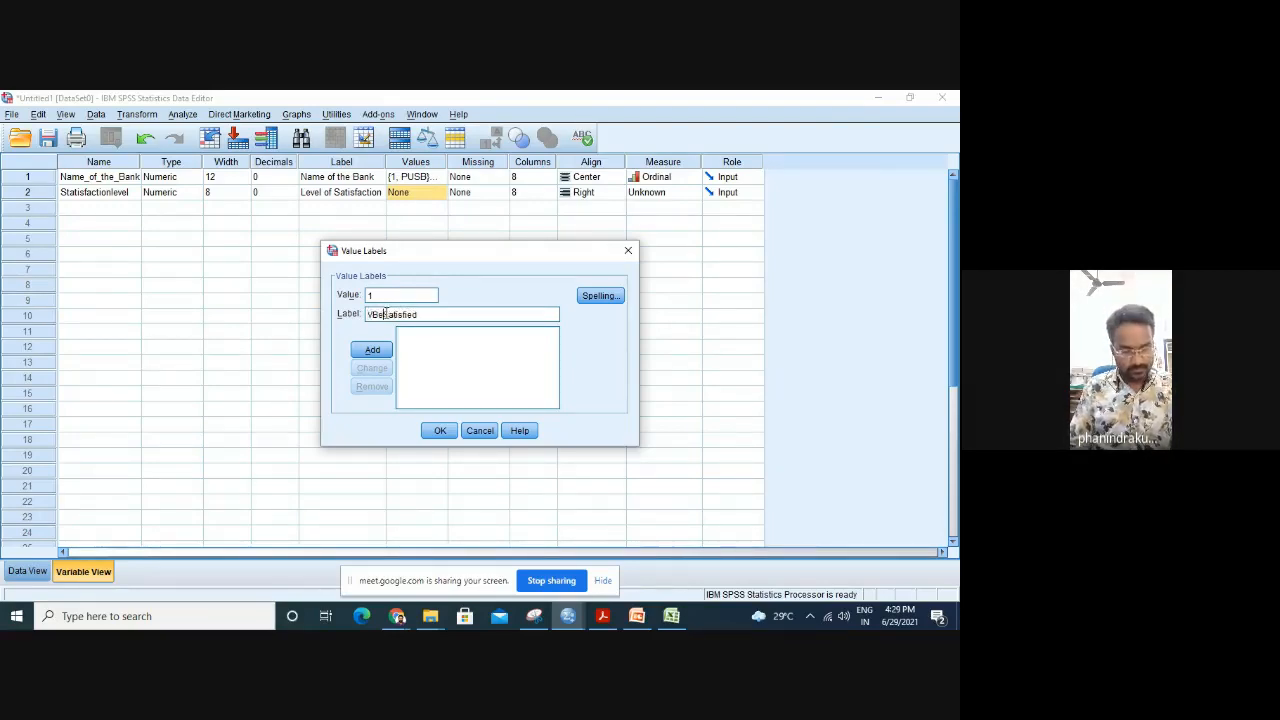
{"action": "key", "text": "BackSpace"}
{"action": "key", "text": "BackSpace"}
{"action": "type", "text": "ery"}
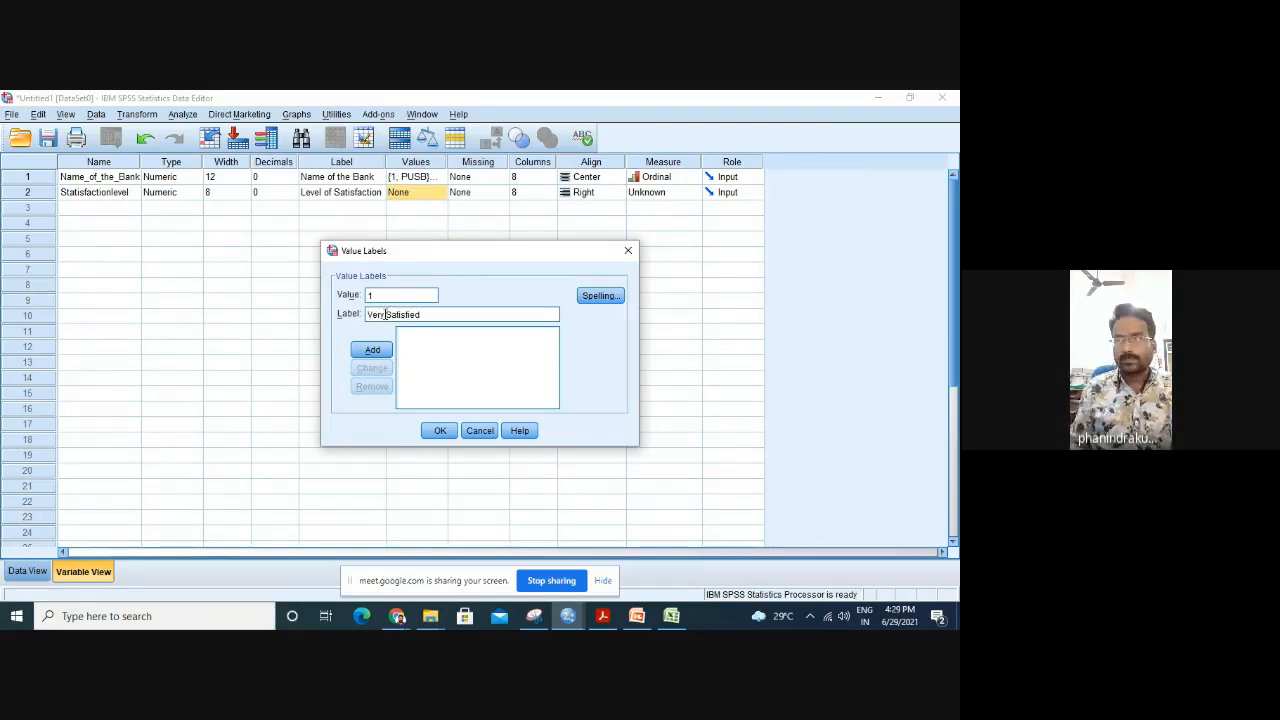
{"action": "left_click", "coordinate": [372, 349]}
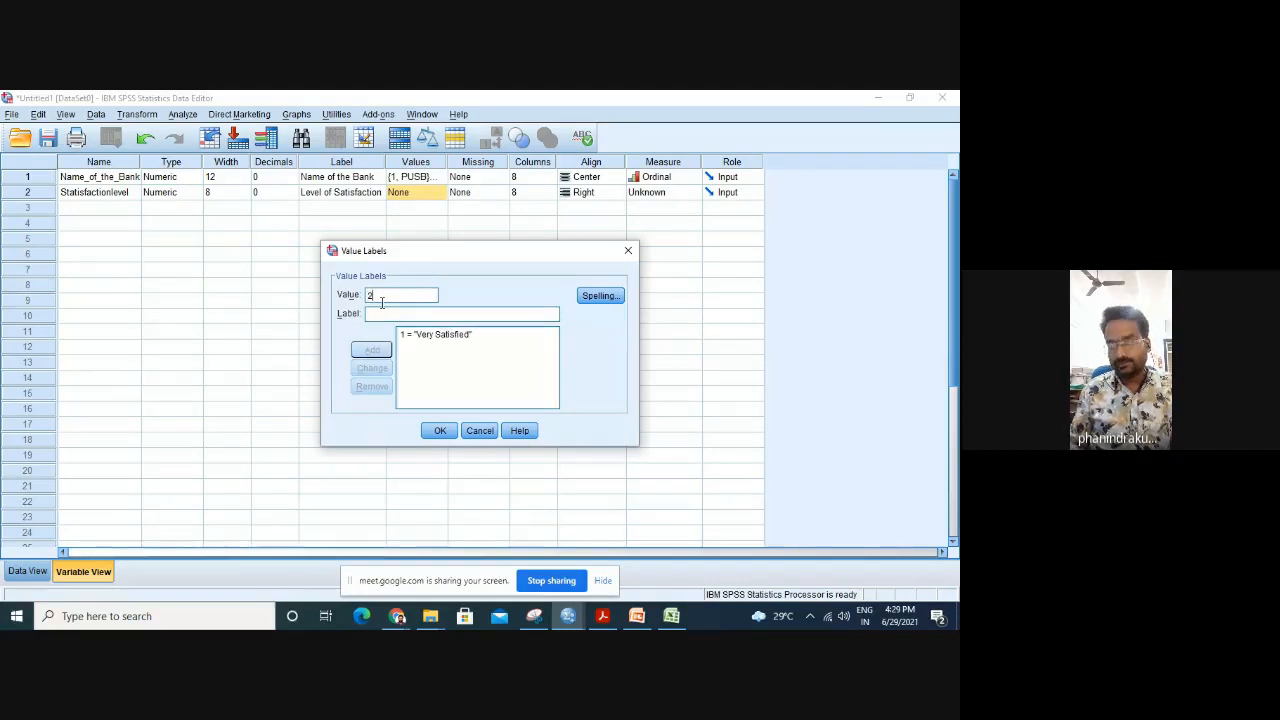
Add a second value label to Statisfactionlevel that defines 2 as "Satisfied".
{"action": "key", "text": "Tab"}
{"action": "type", "text": "Satis"}
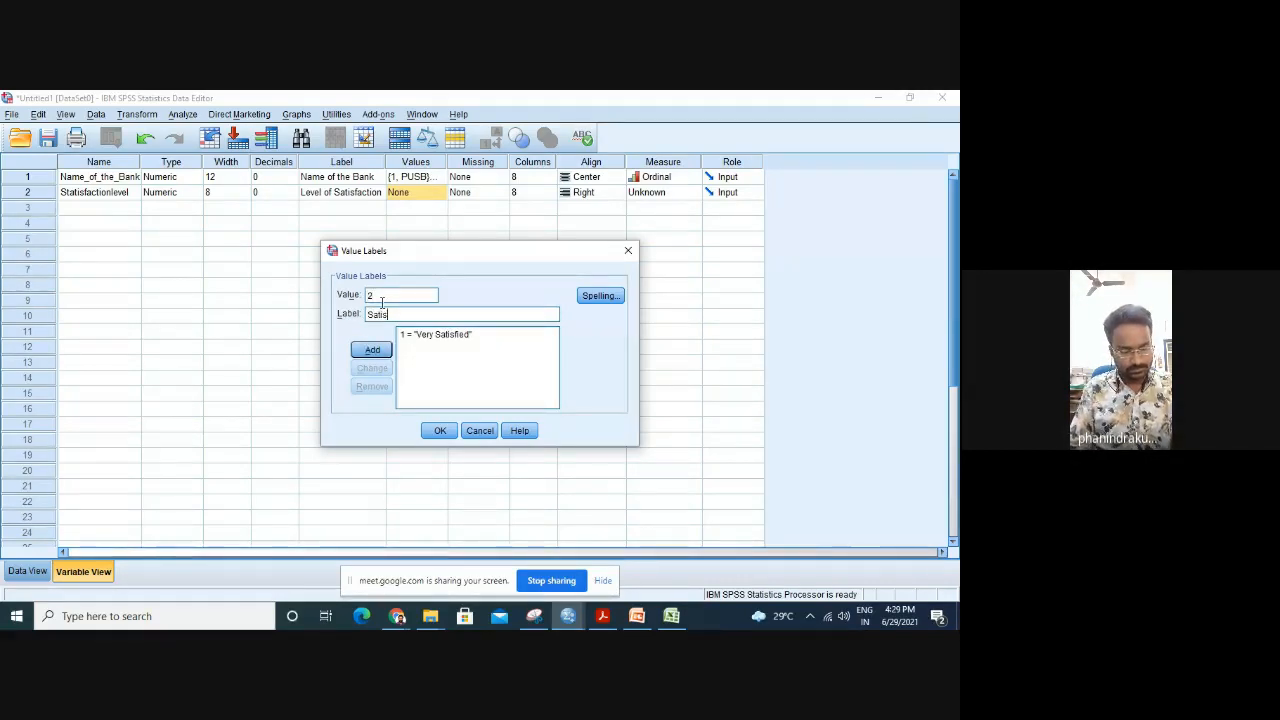
{"action": "left_click", "coordinate": [372, 349]}
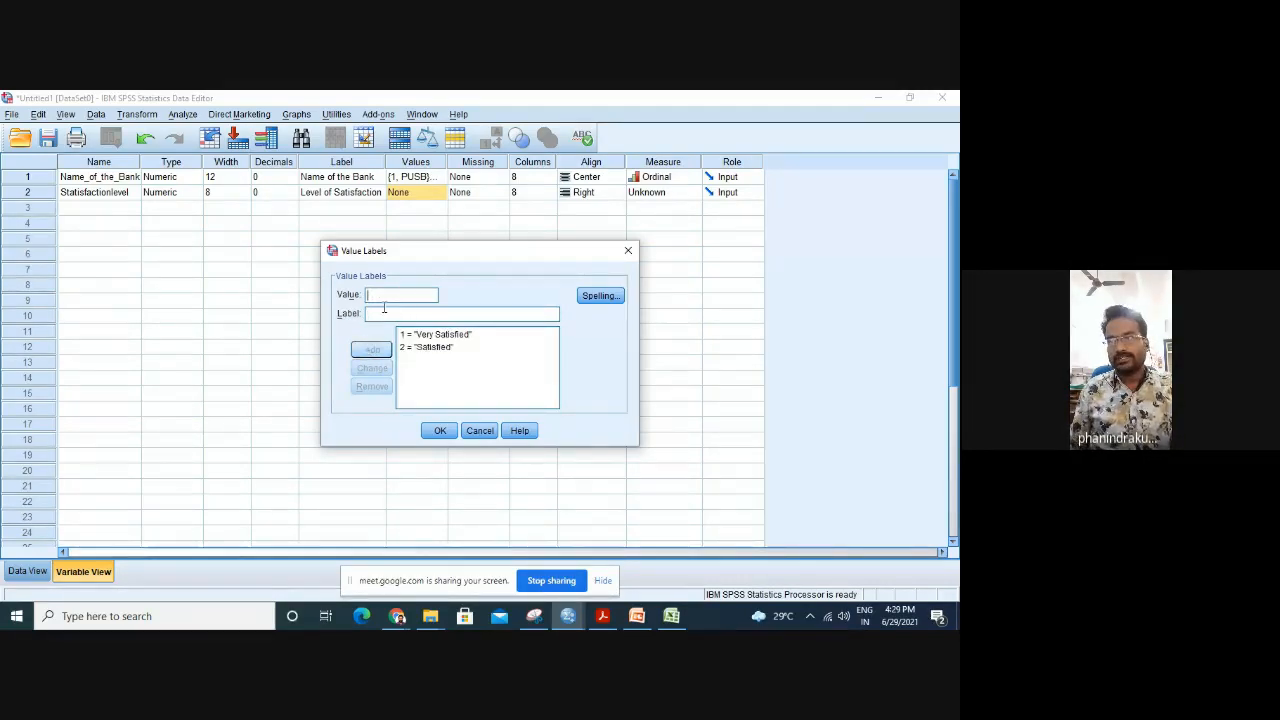
Add a third value label to Statisfactionlevel that defines 3 as "Neutral".
{"action": "left_click", "coordinate": [384, 297]}
{"action": "type", "text": "3"}
{"action": "key", "text": "Tab"}
{"action": "type", "text": "Neutral"}
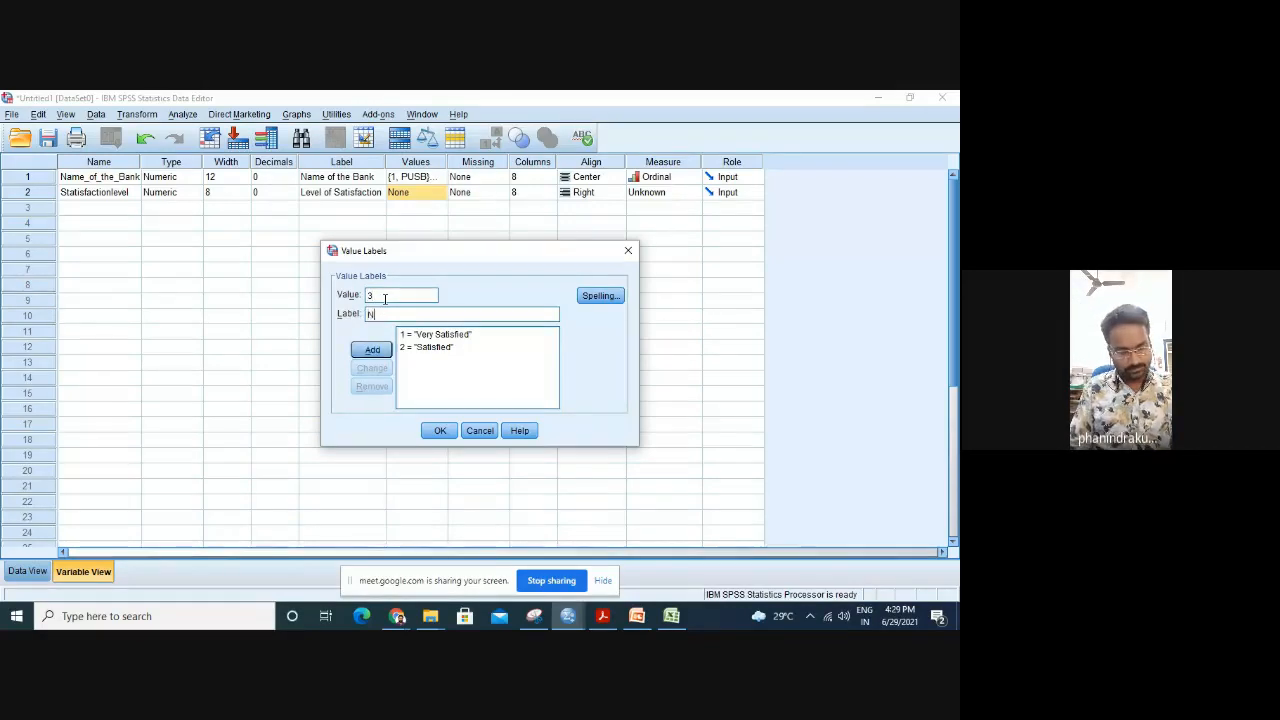
{"action": "left_click", "coordinate": [371, 349]}
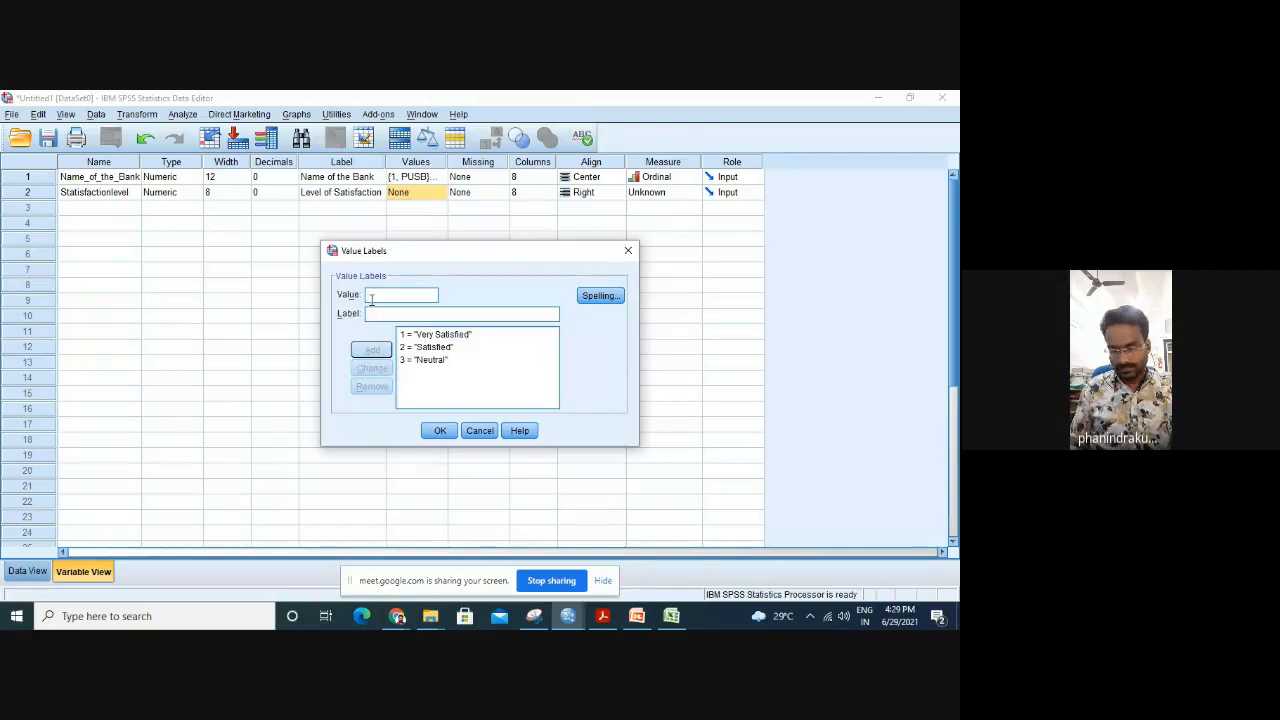
Add a fourth value label to Statisfactionlevel that defines 4 as "Disisatisfied".
{"action": "type", "text": "4"}
{"action": "key", "text": "Tab"}
{"action": "type", "text": "D"}
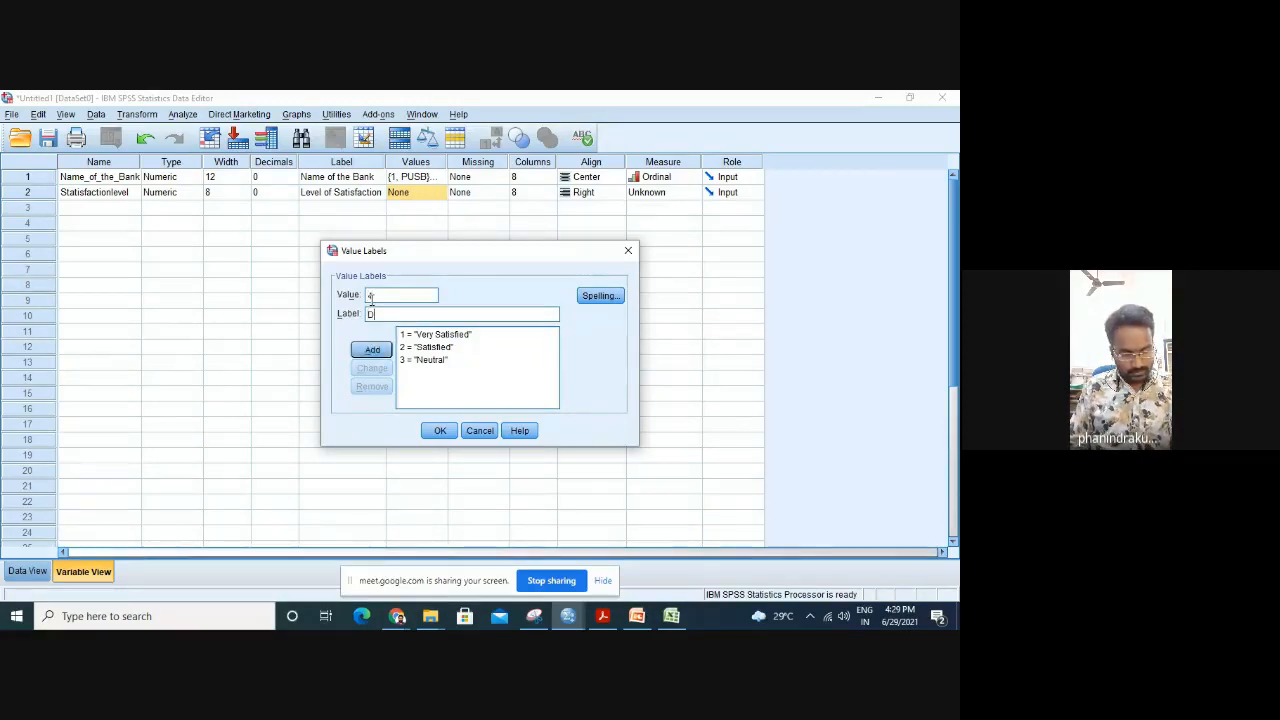
{"action": "type", "text": "isisatisfied"}
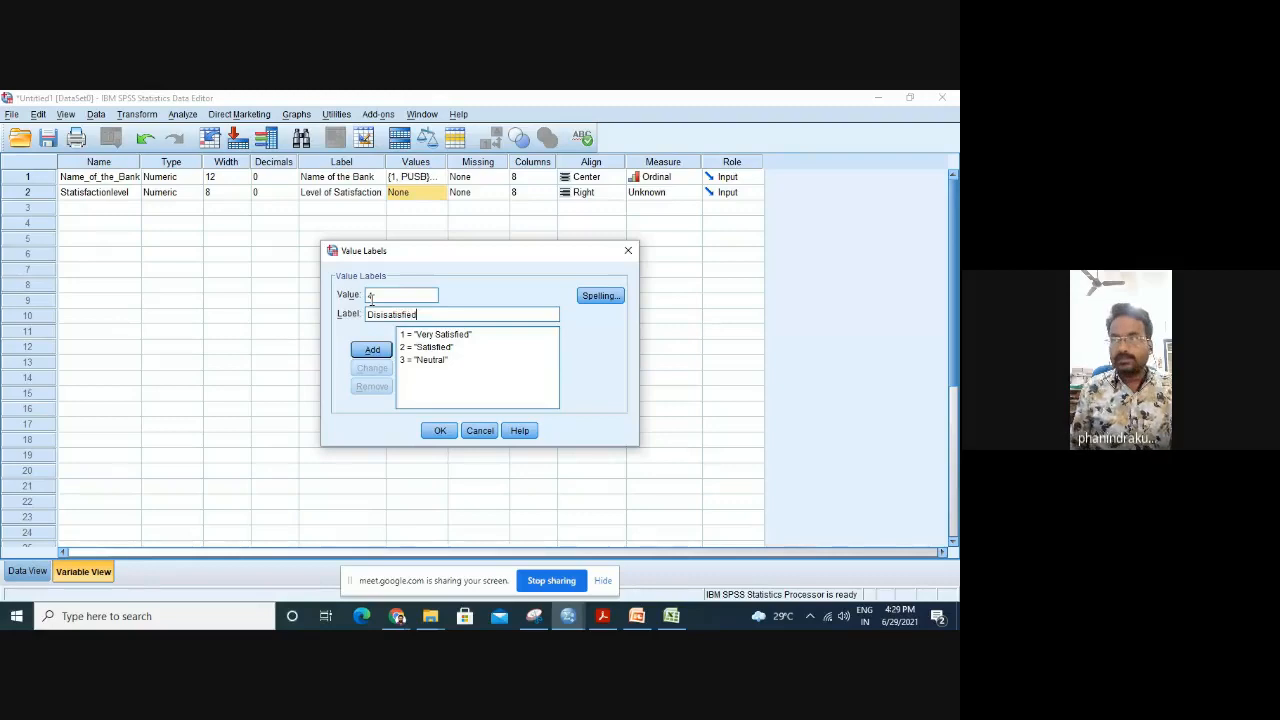
{"action": "left_click", "coordinate": [372, 349]}
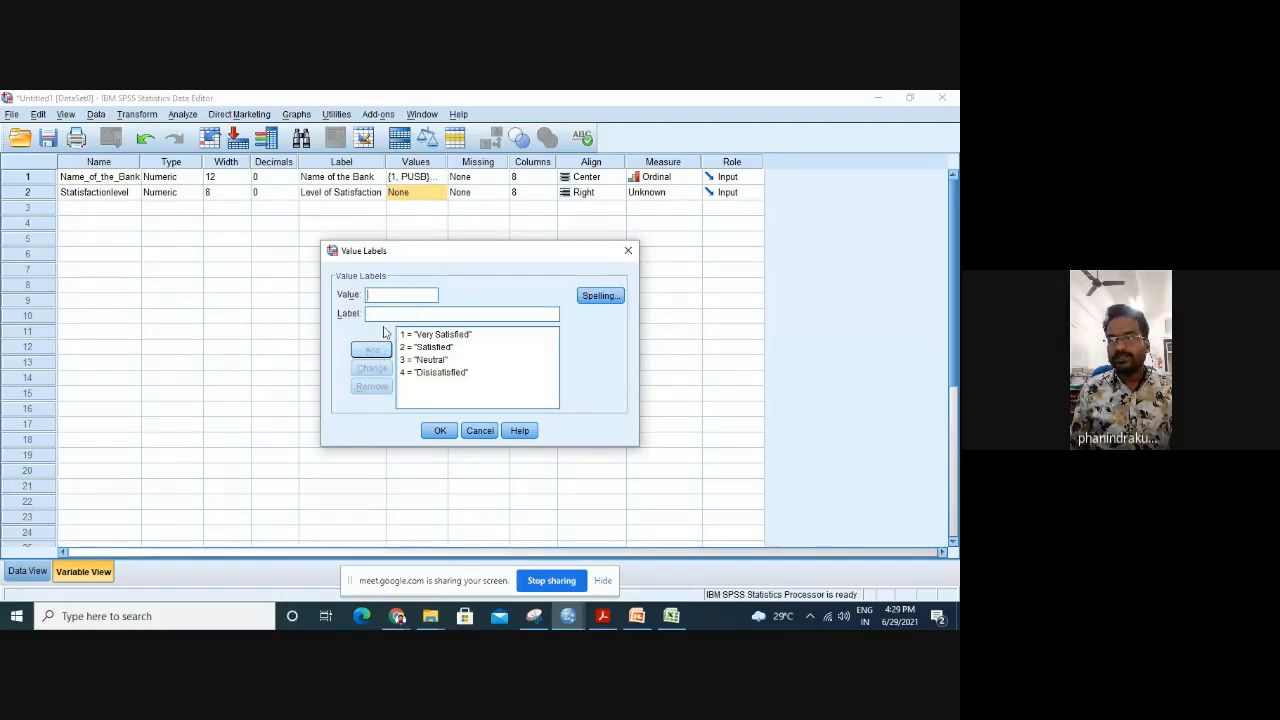
Add a fifth value label that defines 5 as "Very Disatisfied" and apply the value labels to Statisfactionlevel.
{"action": "type", "text": "5"}
{"action": "key", "text": "Tab"}
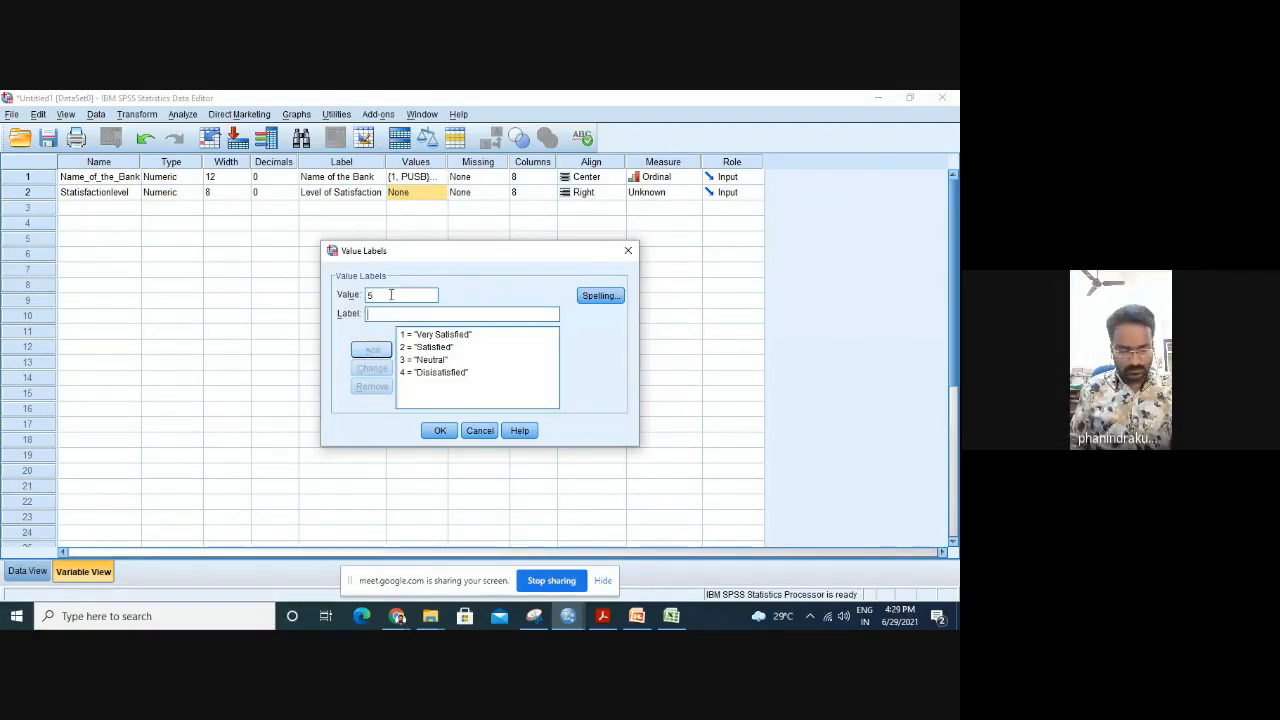
{"action": "type", "text": "Very Dis"}
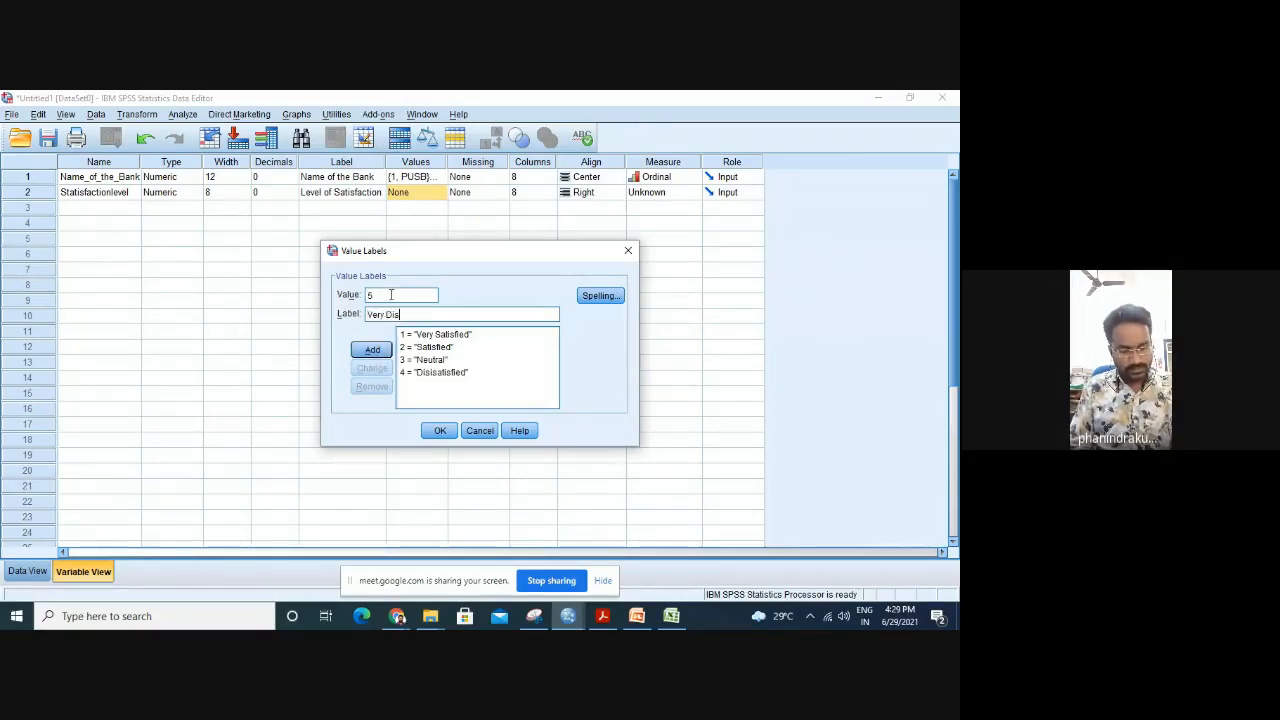
{"action": "type", "text": "atisfied"}
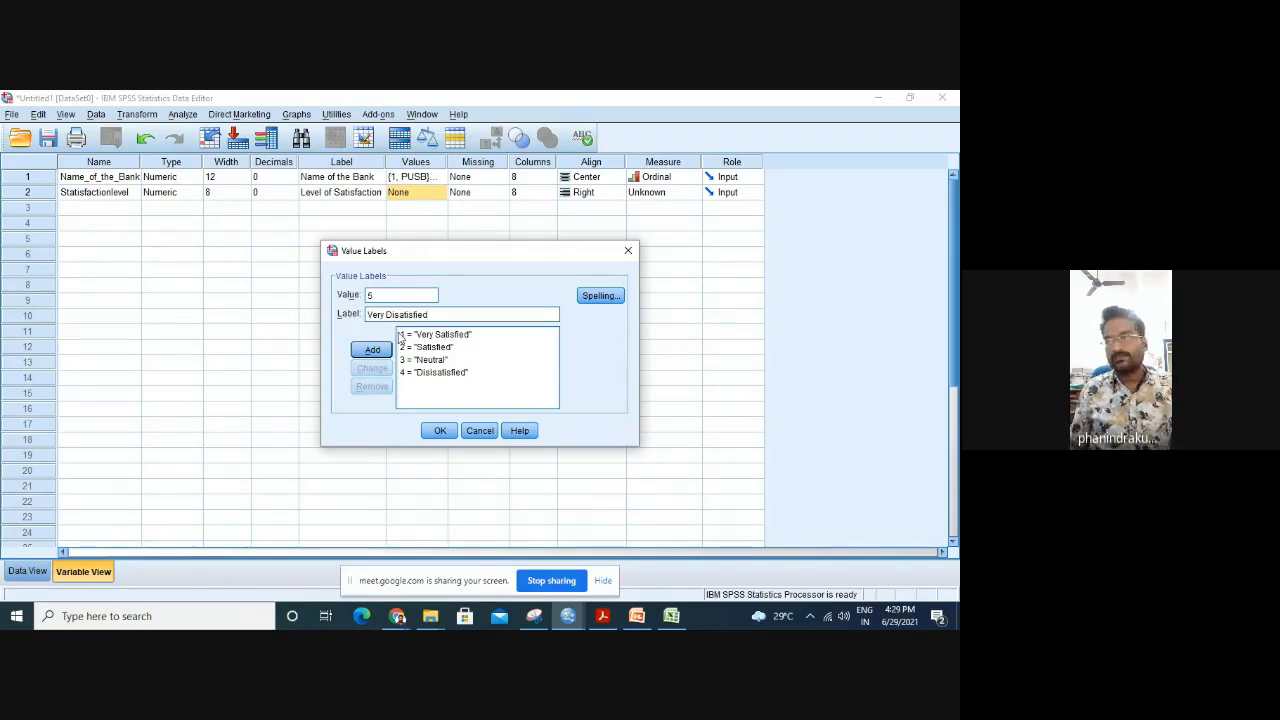
{"action": "left_click", "coordinate": [372, 349]}
{"action": "left_click", "coordinate": [440, 430]}
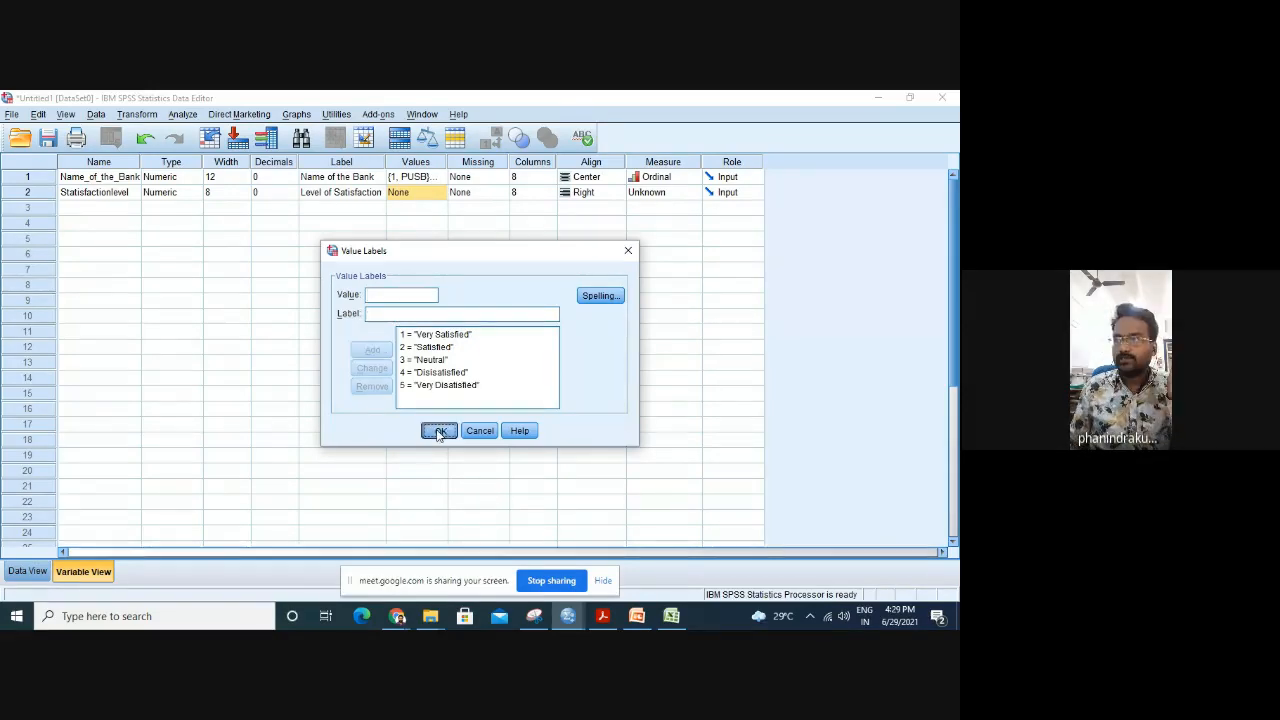
Enter the Statisfactionlevel codes 1, 2, 3, 4, 5 and 1 for cases 1 to 6 in the data sheet.
{"action": "left_click", "coordinate": [28, 571]}
{"action": "left_click", "coordinate": [158, 210]}
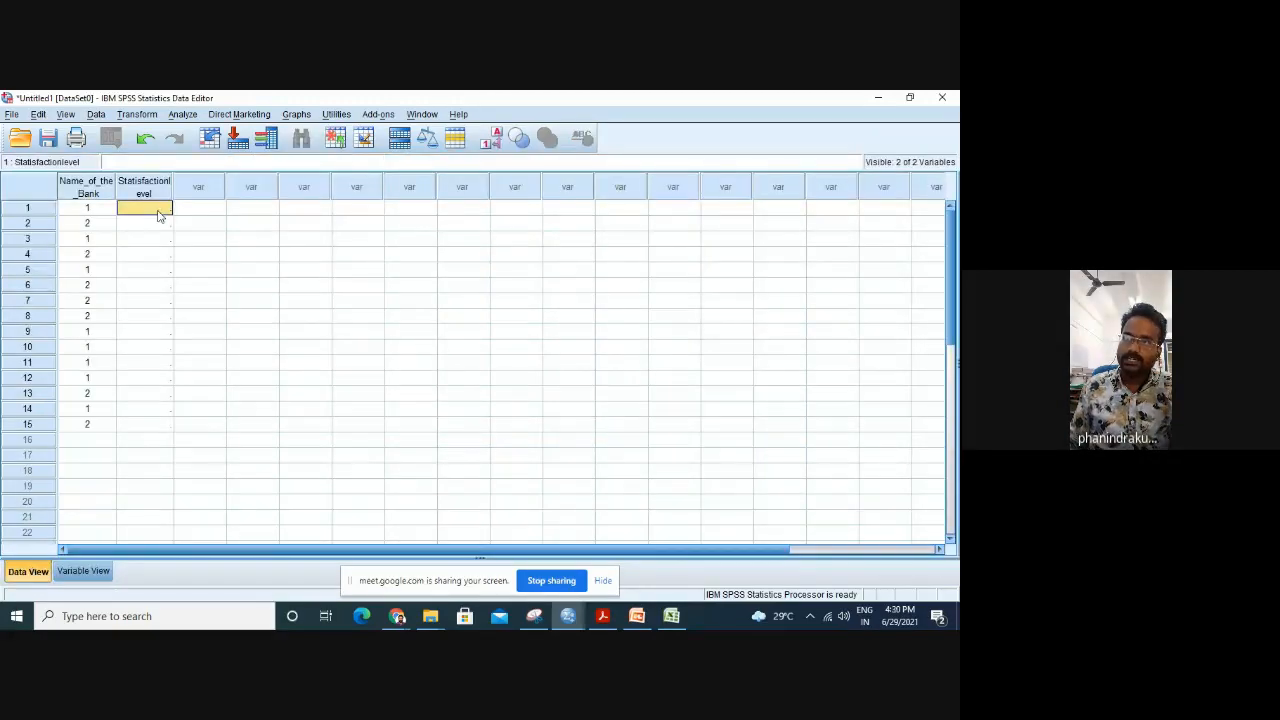
{"action": "type", "text": "1"}
{"action": "key", "text": "Return"}
{"action": "type", "text": "2"}
{"action": "key", "text": "Return"}
{"action": "type", "text": "3"}
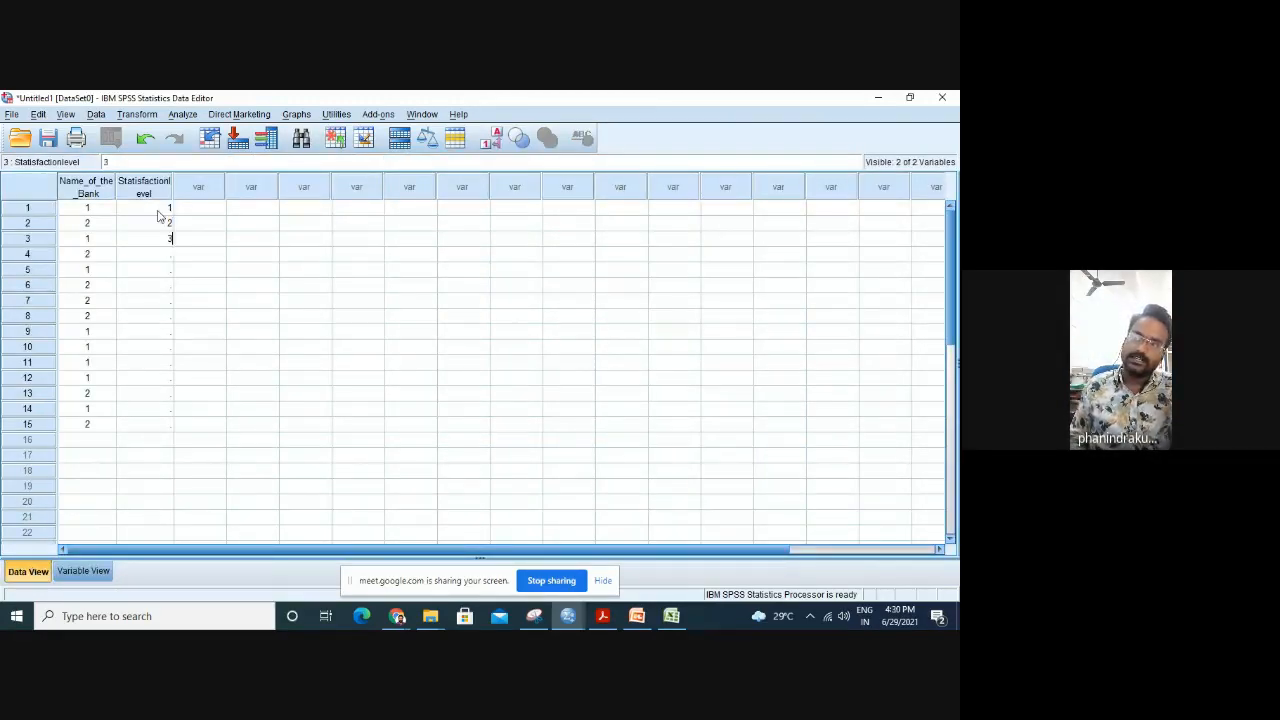
{"action": "key", "text": "Return"}
{"action": "type", "text": "4 5"}
{"action": "key", "text": "Return"}
{"action": "type", "text": "1"}
{"action": "key", "text": "Return"}
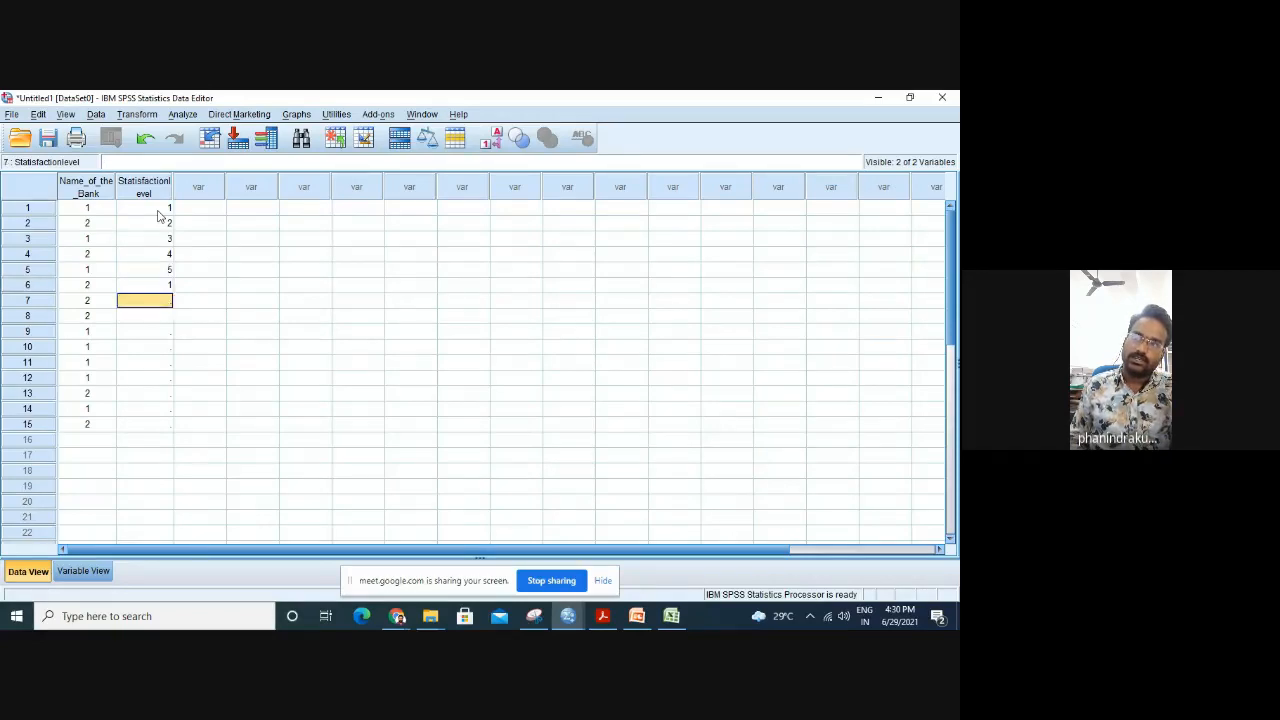
Enter the Statisfactionlevel codes 2, 3, 4 and 5 for cases 7 to 10.
{"action": "type", "text": "2"}
{"action": "key", "text": "Return"}
{"action": "type", "text": "3"}
{"action": "key", "text": "Return"}
{"action": "type", "text": "4"}
{"action": "key", "text": "Return"}
{"action": "type", "text": "5"}
{"action": "key", "text": "Return"}
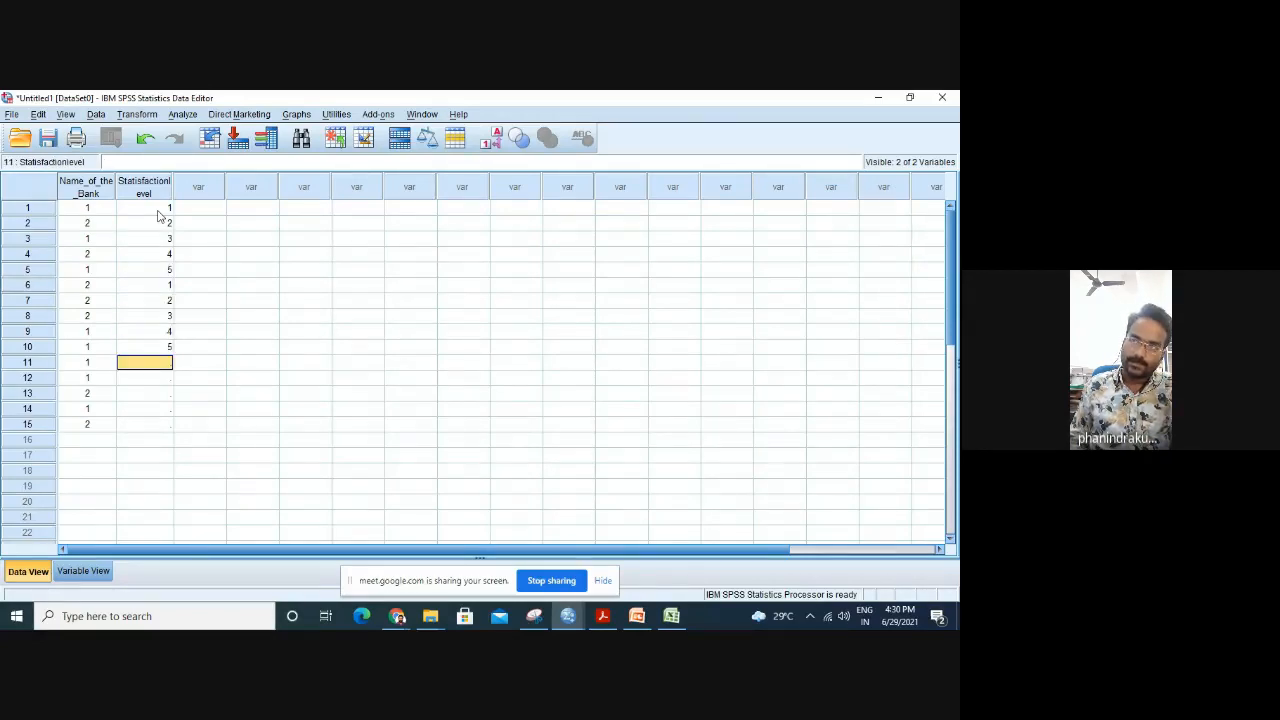
Enter the Statisfactionlevel codes 5, 4, 4, 3 and 1 for cases 11 to 15.
{"action": "type", "text": "5"}
{"action": "key", "text": "Return"}
{"action": "type", "text": "4"}
{"action": "key", "text": "Return"}
{"action": "type", "text": "4"}
{"action": "key", "text": "Return"}
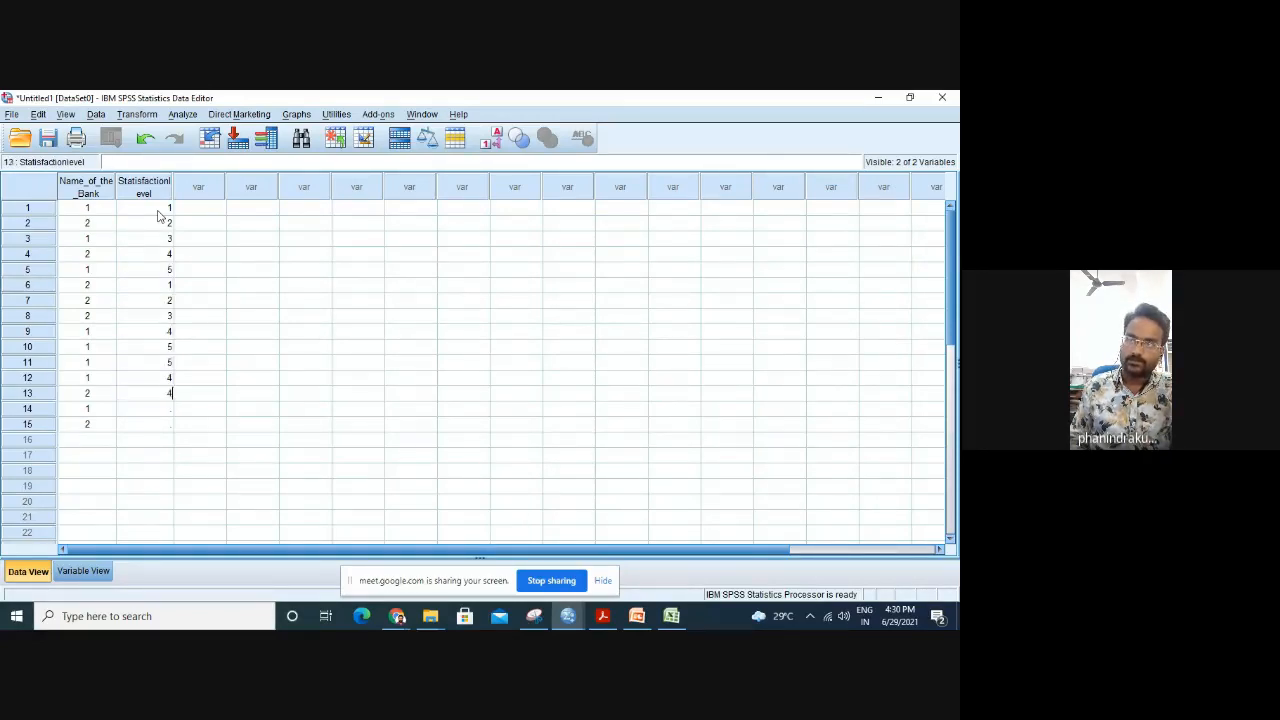
{"action": "type", "text": "3"}
{"action": "key", "text": "Return"}
{"action": "type", "text": "1"}
{"action": "key", "text": "Return"}
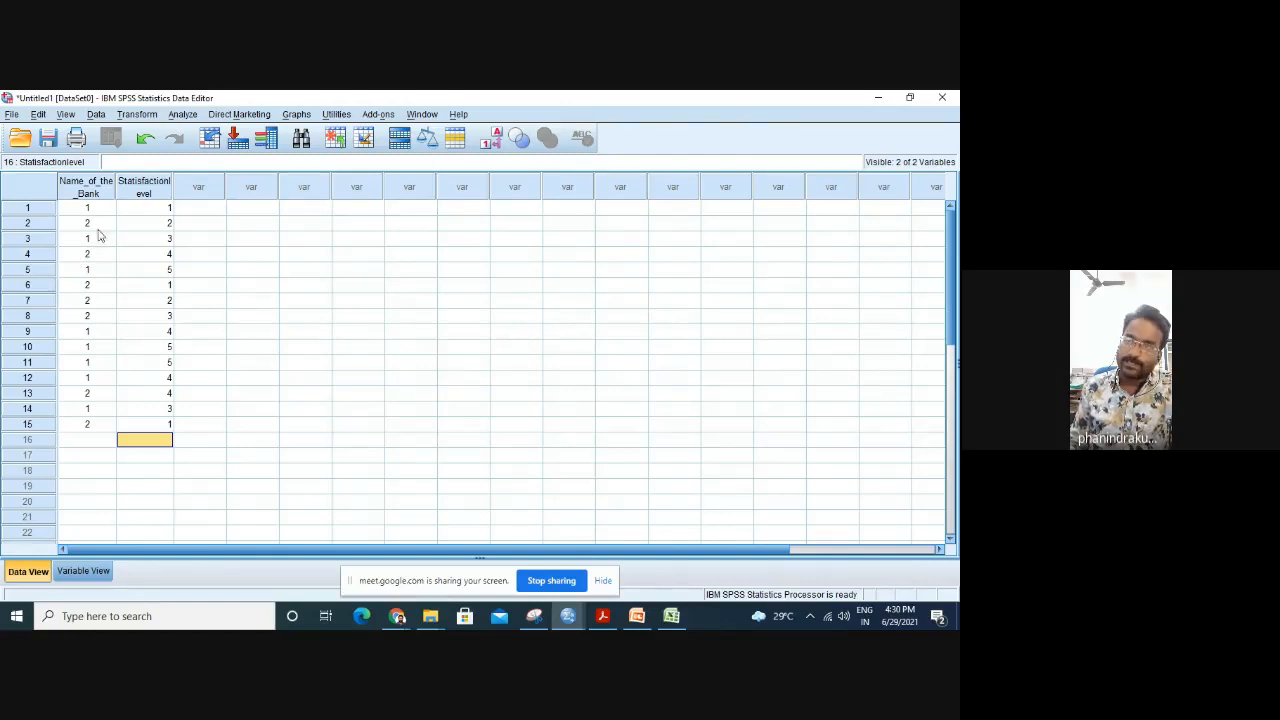
Set the measurement level of the Statisfactionlevel variable to Scale in its variable definition.
{"action": "left_click", "coordinate": [86, 209]}
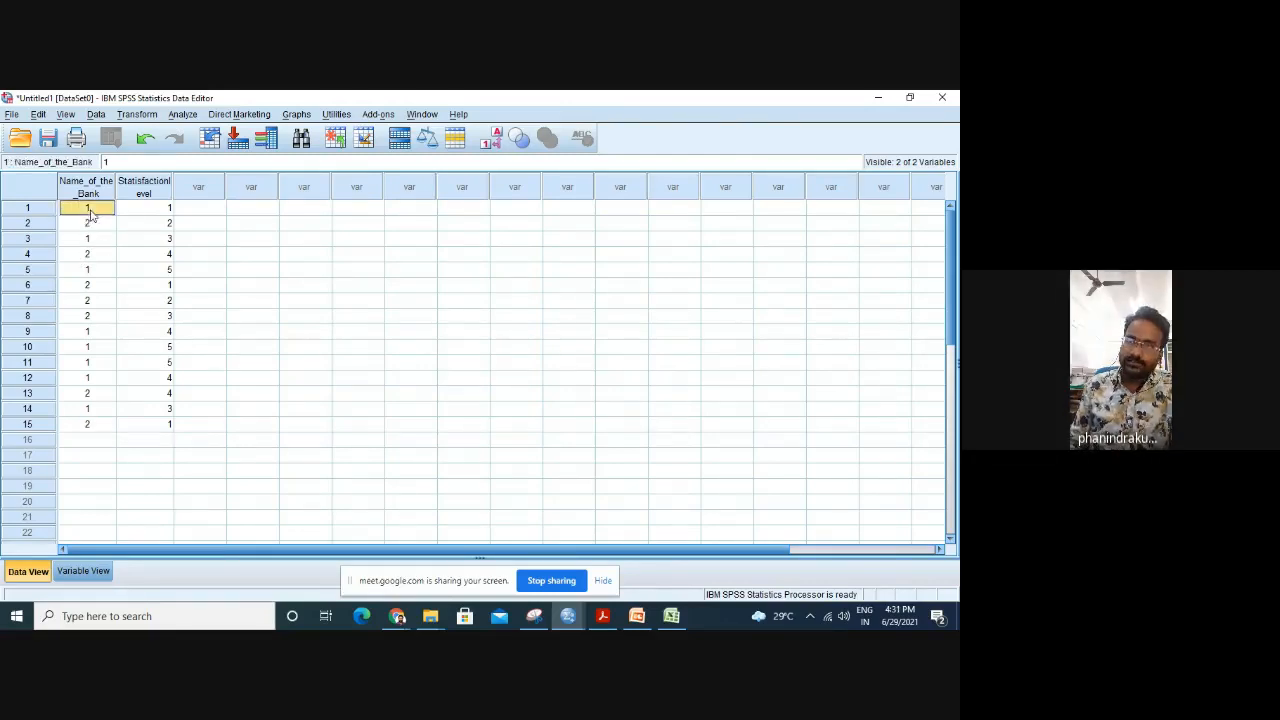
{"action": "left_click", "coordinate": [83, 571]}
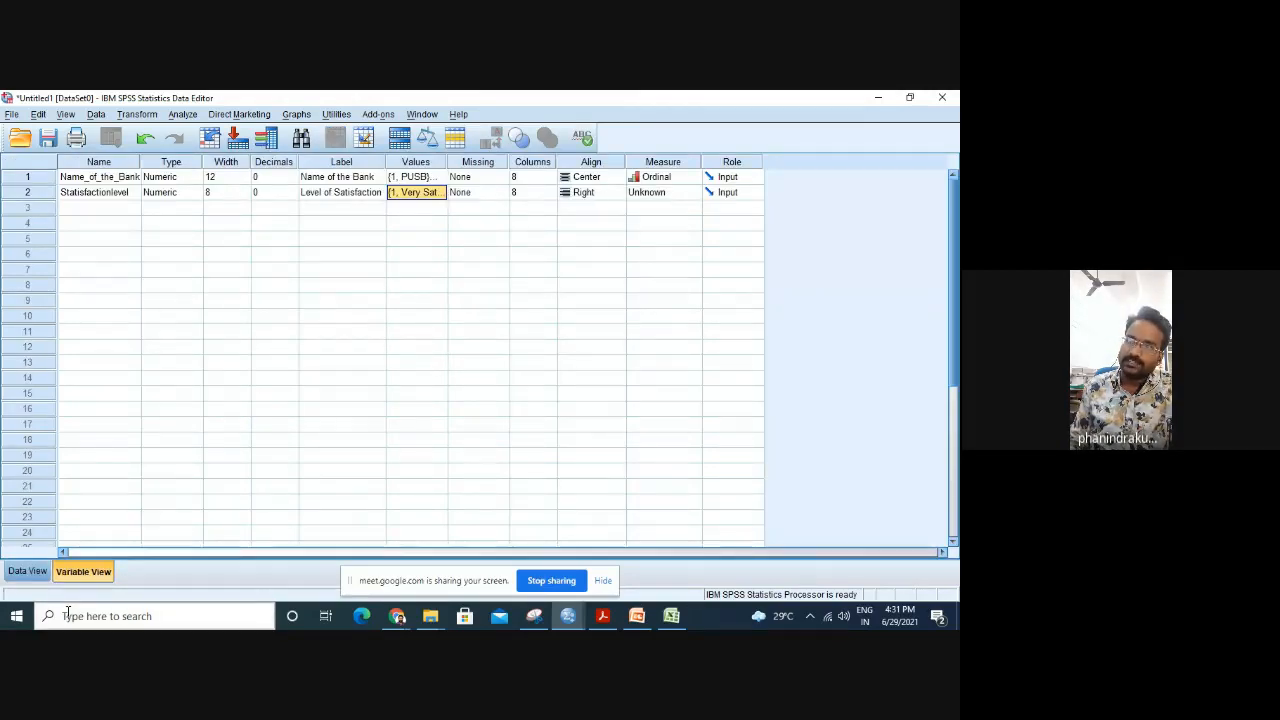
{"action": "left_click", "coordinate": [27, 571]}
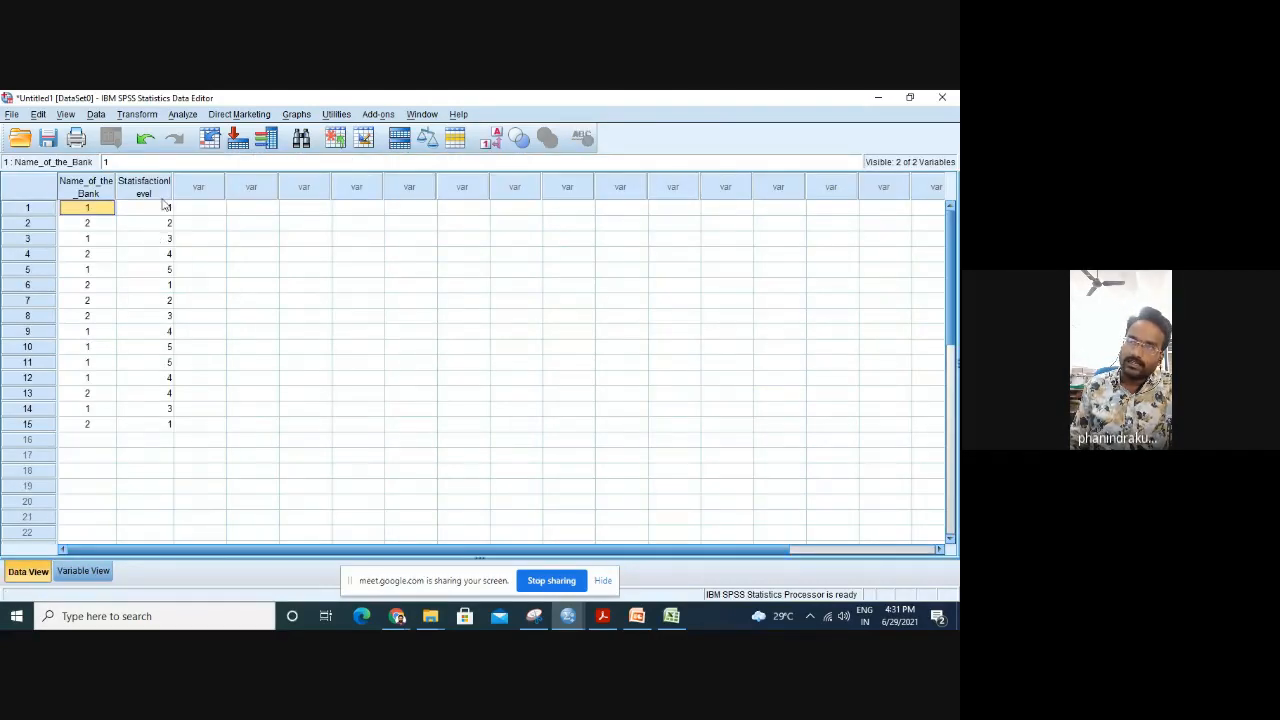
{"action": "left_click", "coordinate": [84, 570]}
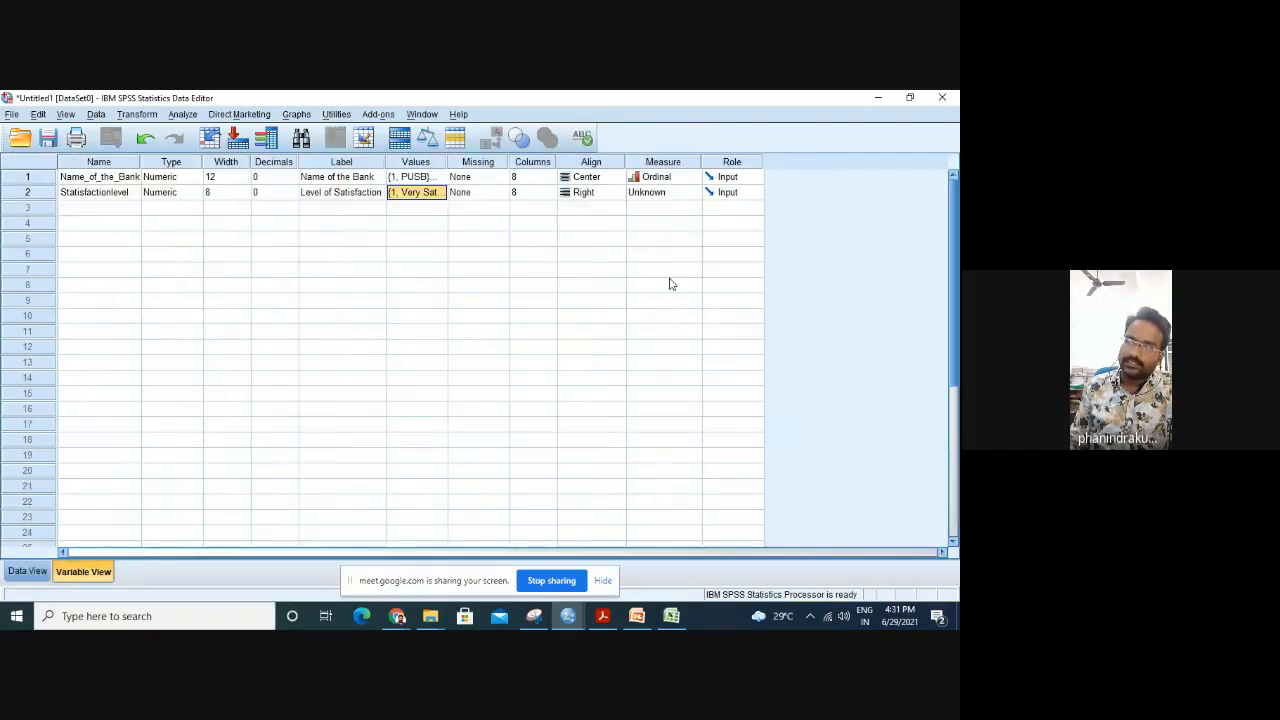
{"action": "left_click", "coordinate": [663, 195]}
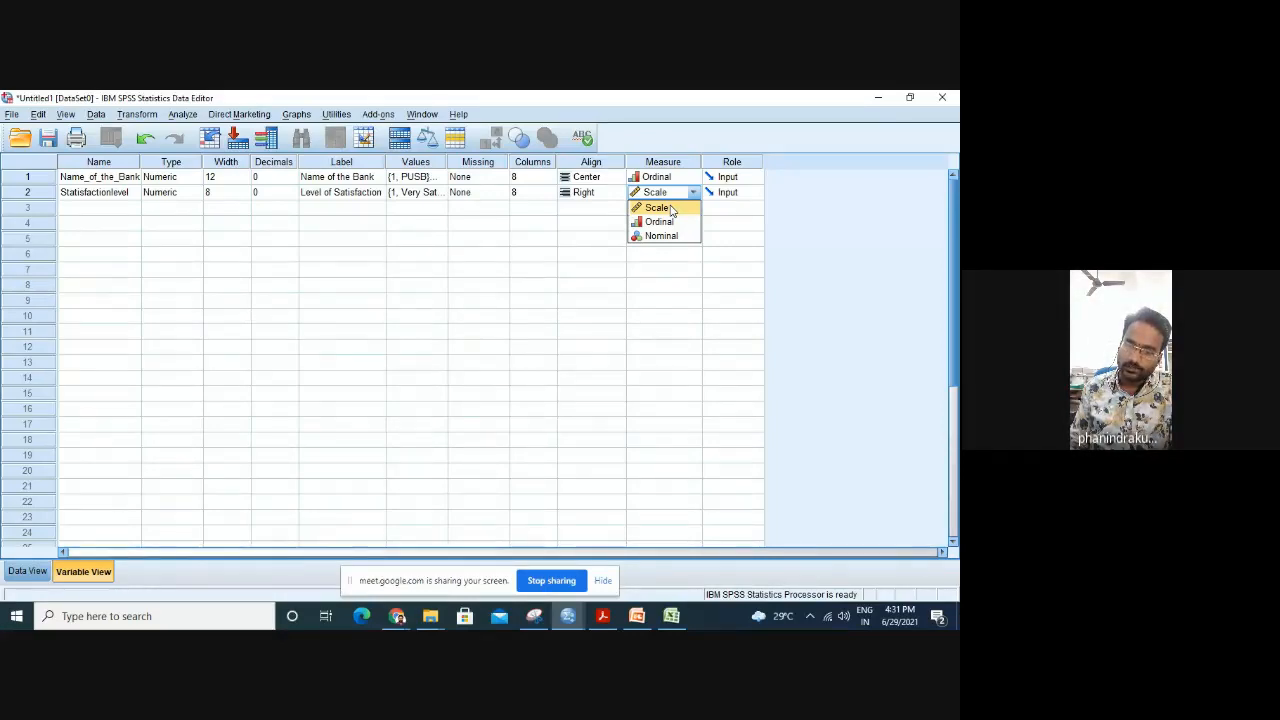
{"action": "left_click", "coordinate": [671, 209]}
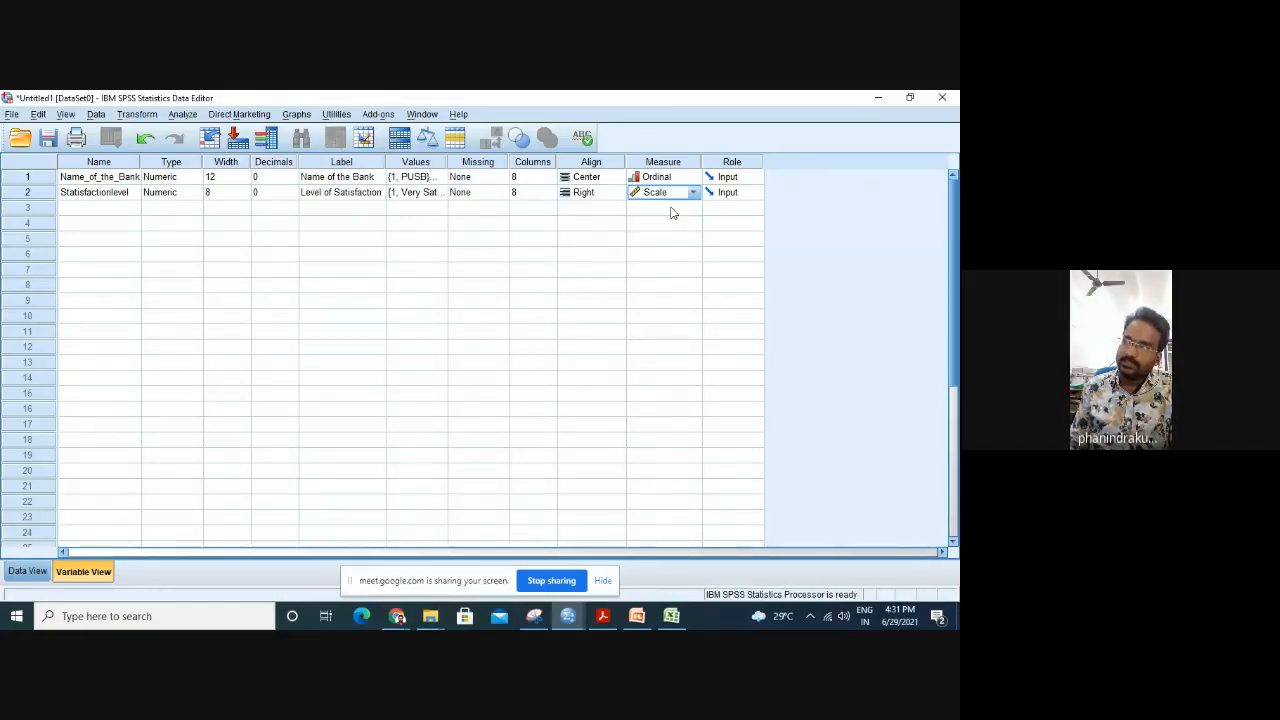
Change the Statisfactionlevel code of case 6 to 2 and of case 8 to 4 in the data sheet.
{"action": "left_click", "coordinate": [36, 573]}
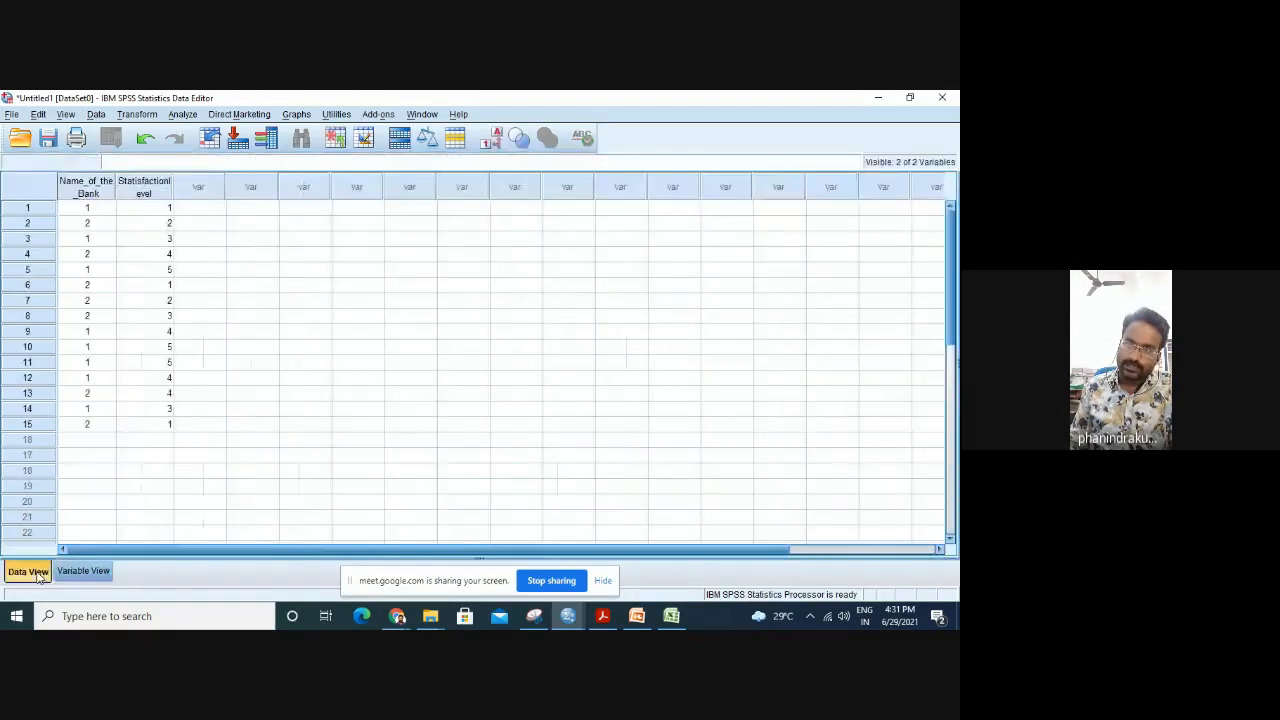
{"action": "left_click", "coordinate": [141, 290]}
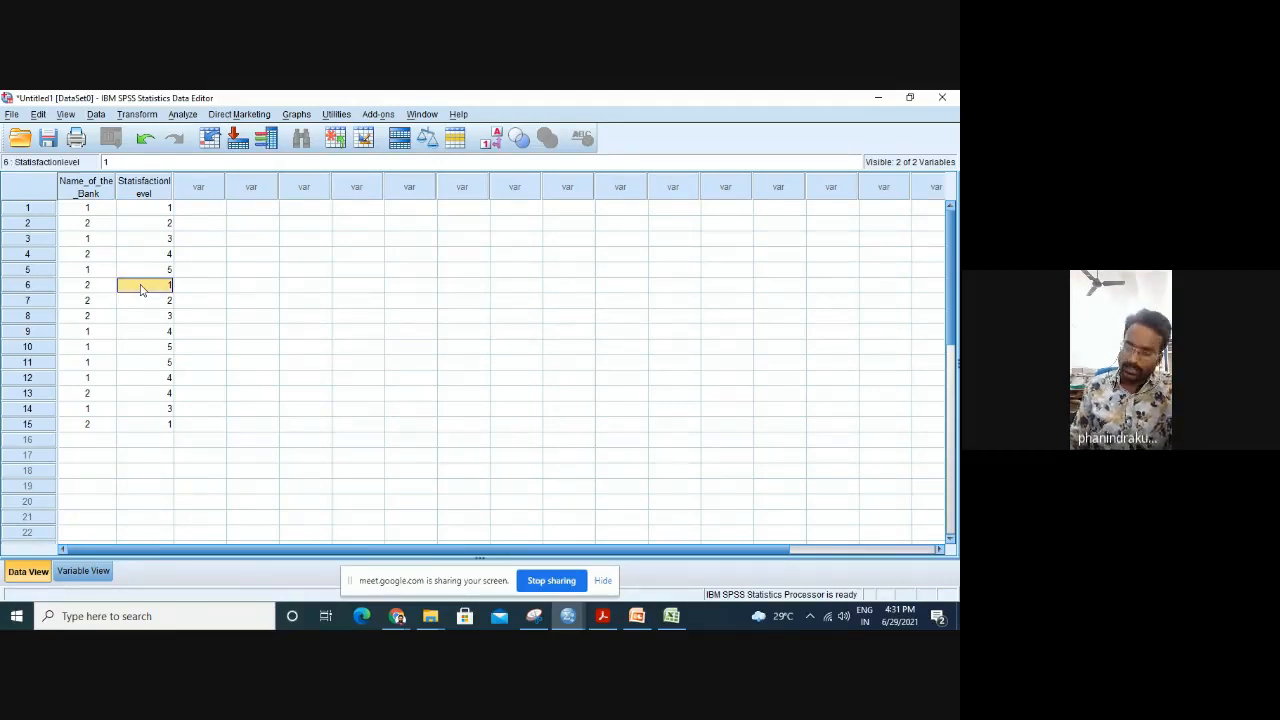
{"action": "type", "text": "2"}
{"action": "key", "text": "Return"}
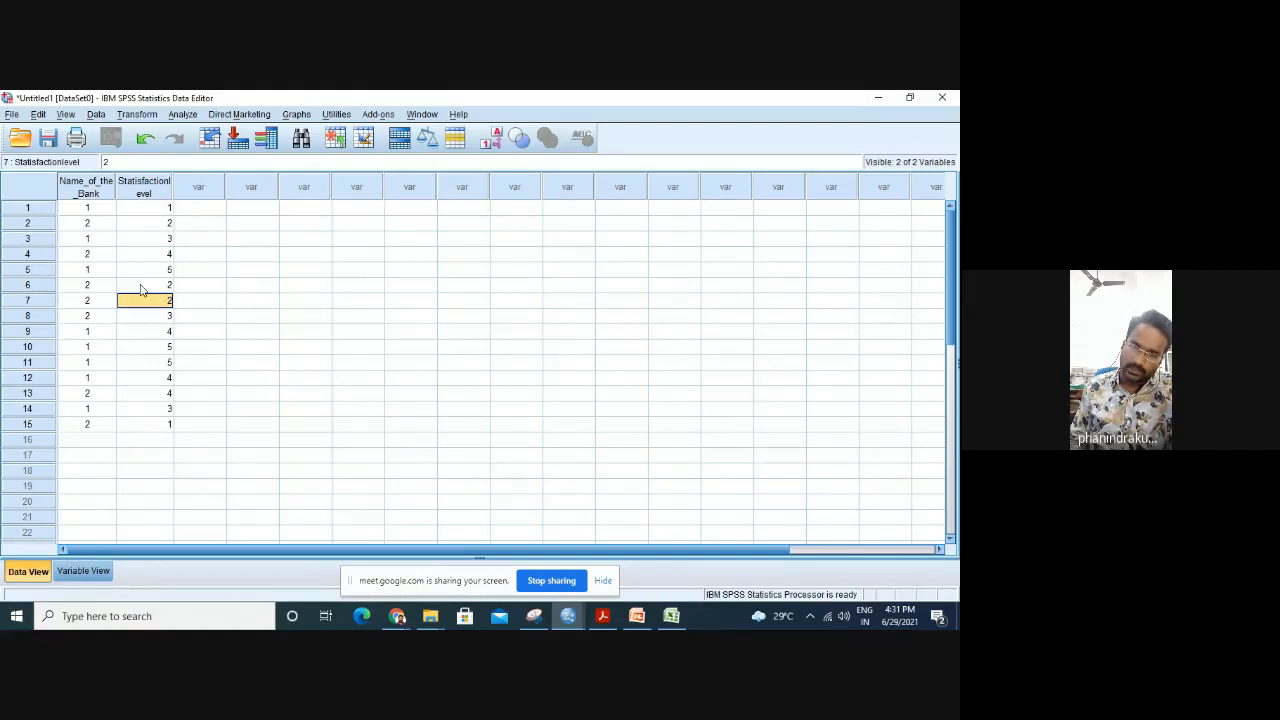
{"action": "key", "text": "Return"}
{"action": "type", "text": "4"}
{"action": "key", "text": "Return"}
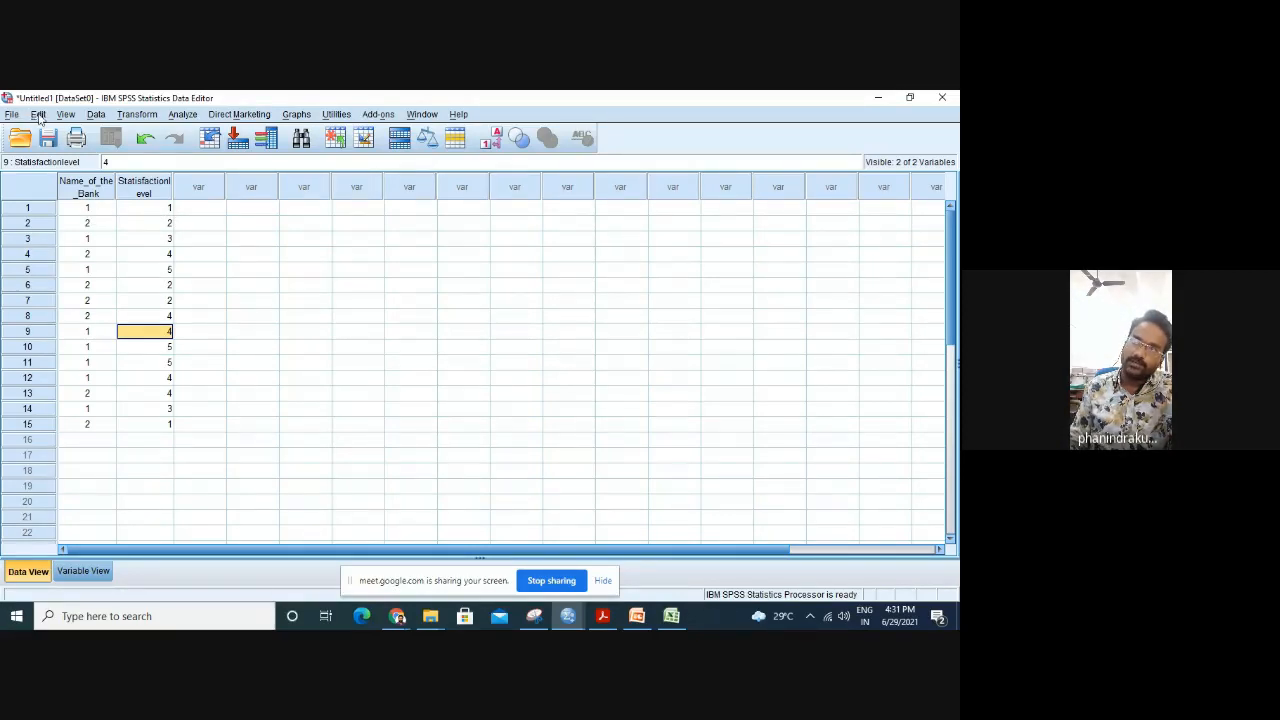
Display value labels instead of numeric codes in the data sheet.
{"action": "key", "text": "alt+f"}
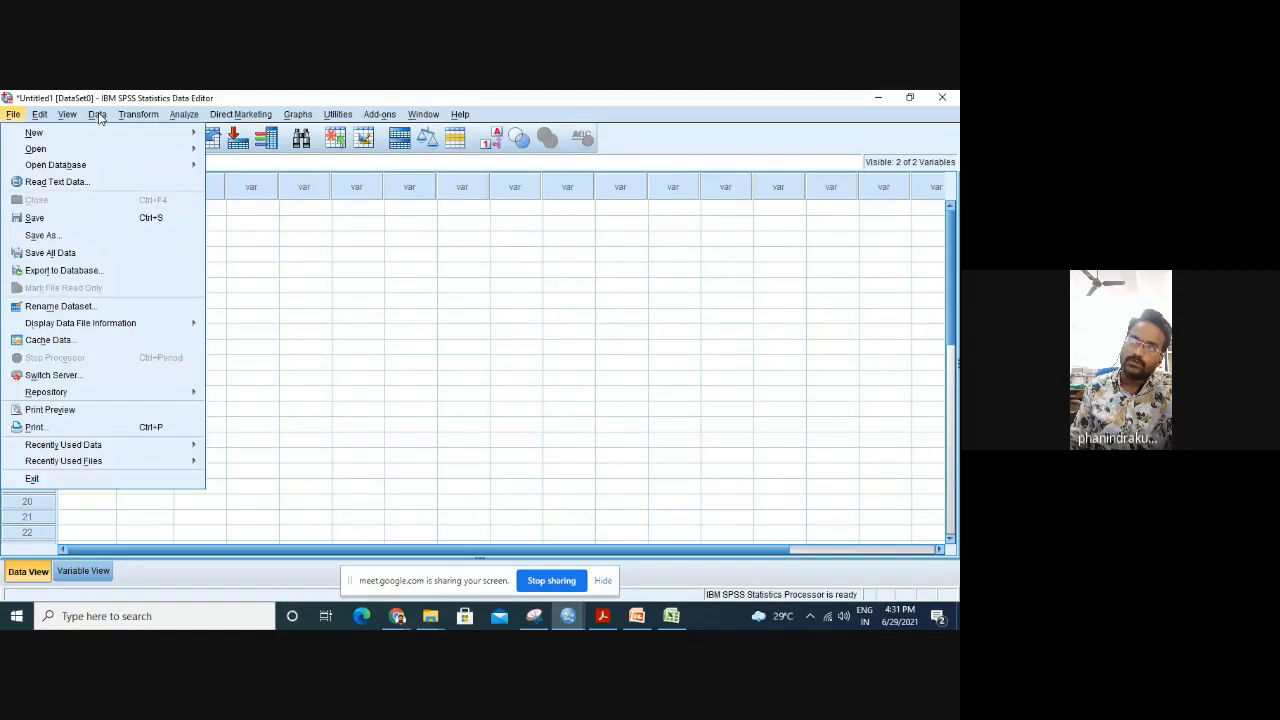
{"action": "key", "text": "Escape"}
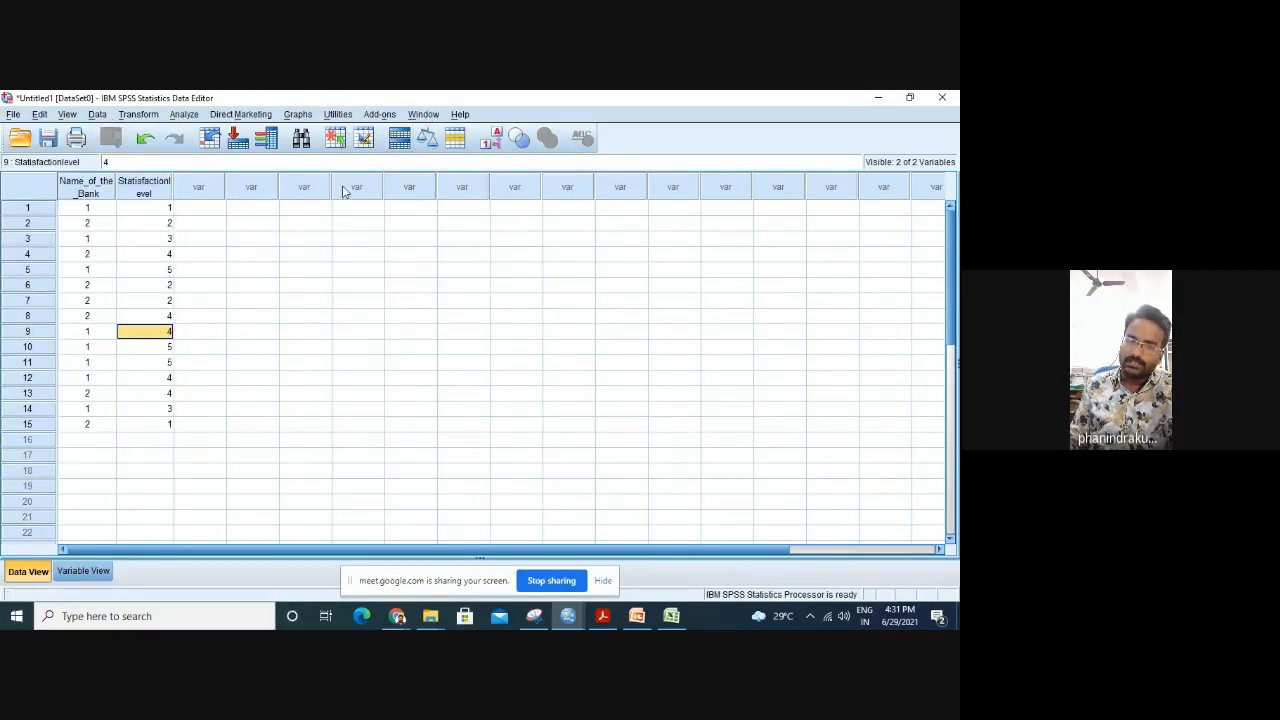
{"action": "left_click", "coordinate": [11, 115]}
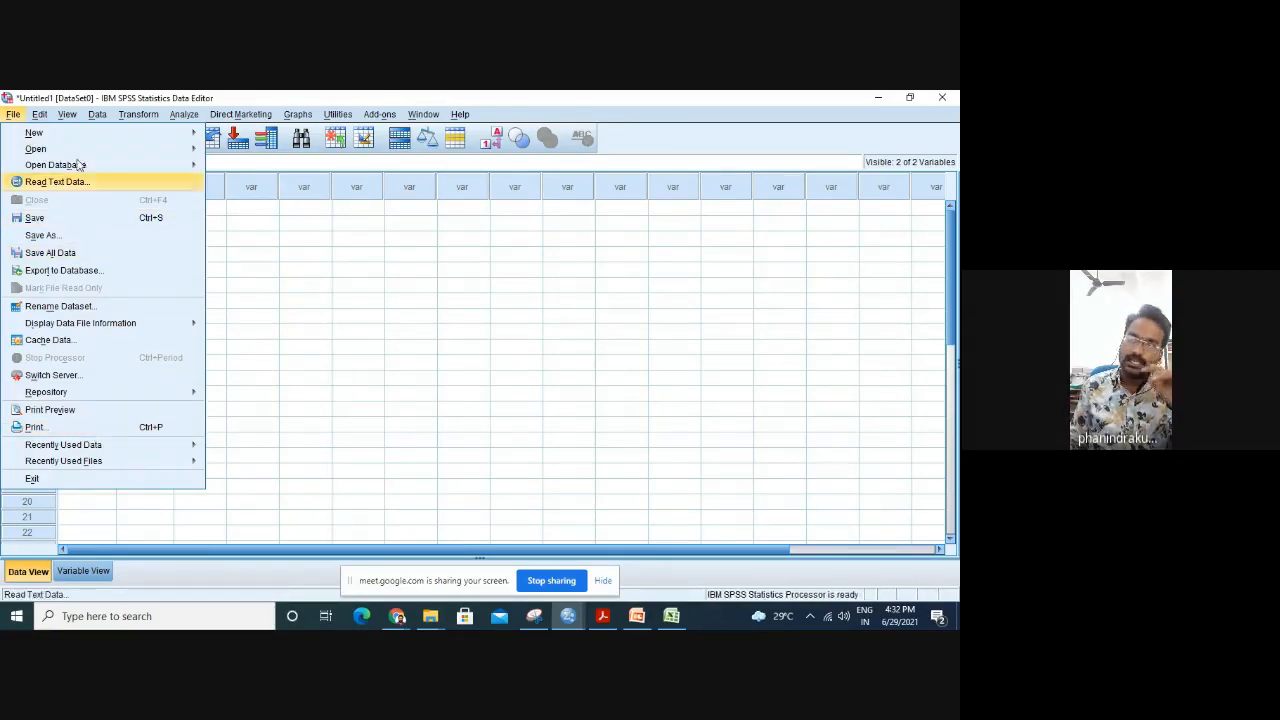
{"action": "mouse_move", "coordinate": [39, 116]}
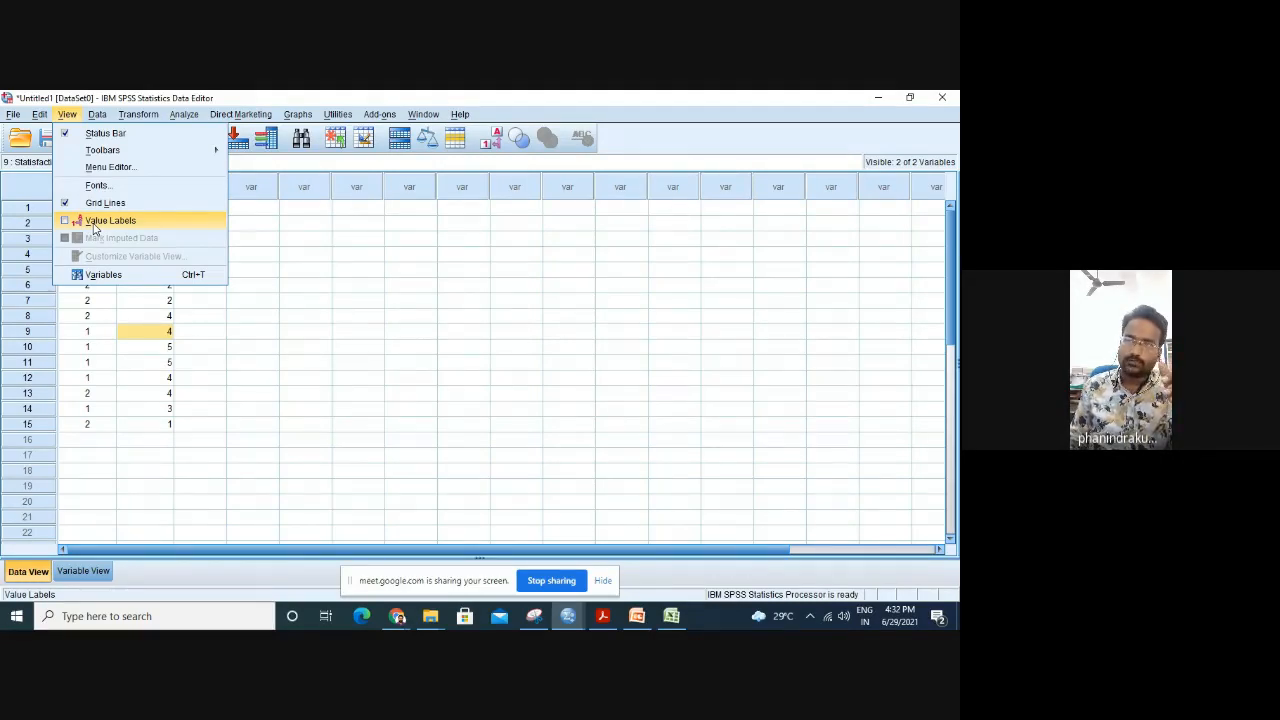
{"action": "left_click", "coordinate": [69, 224]}
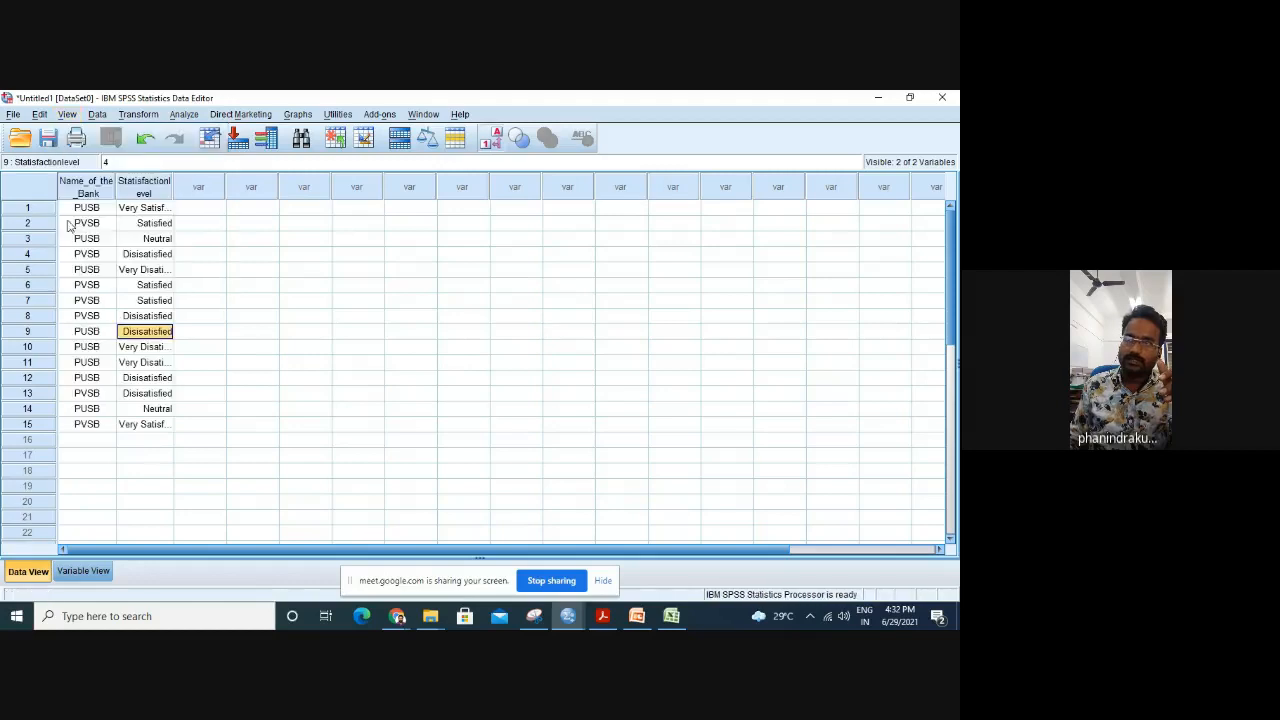
Check the numeric codes behind the satisfaction labels of cases 1 to 5.
{"action": "left_click", "coordinate": [143, 209]}
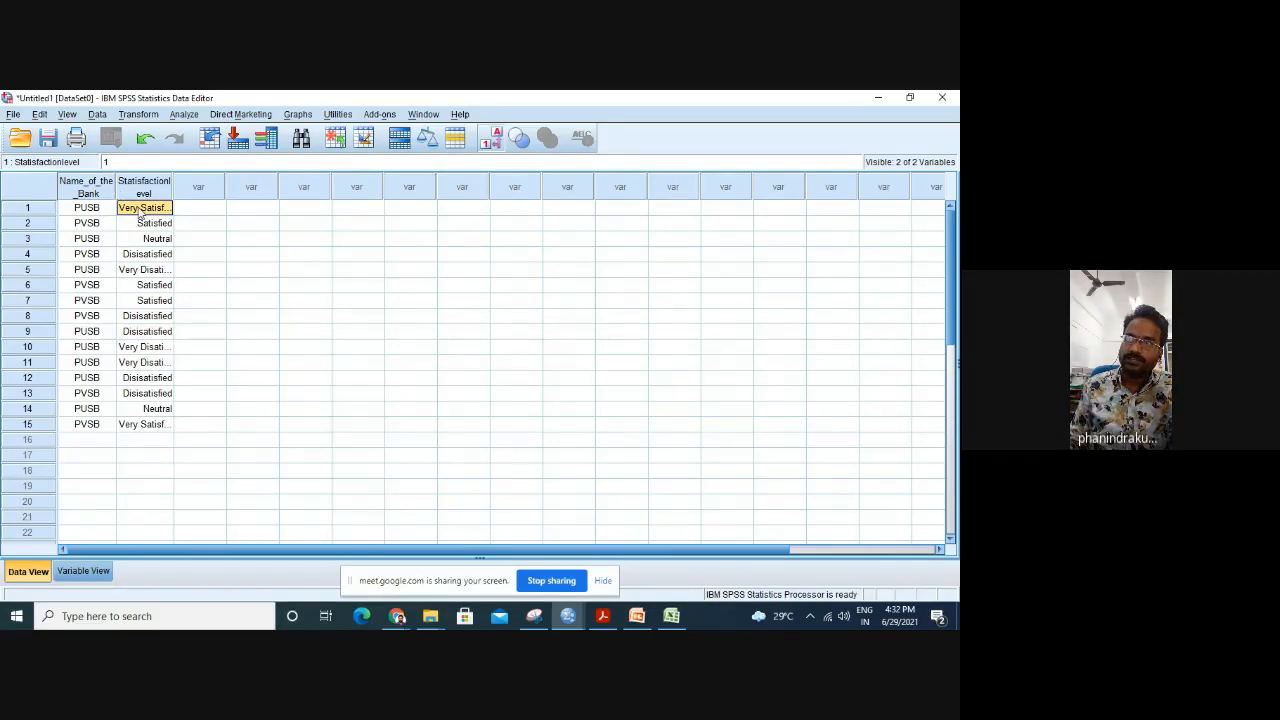
{"action": "left_click", "coordinate": [148, 224]}
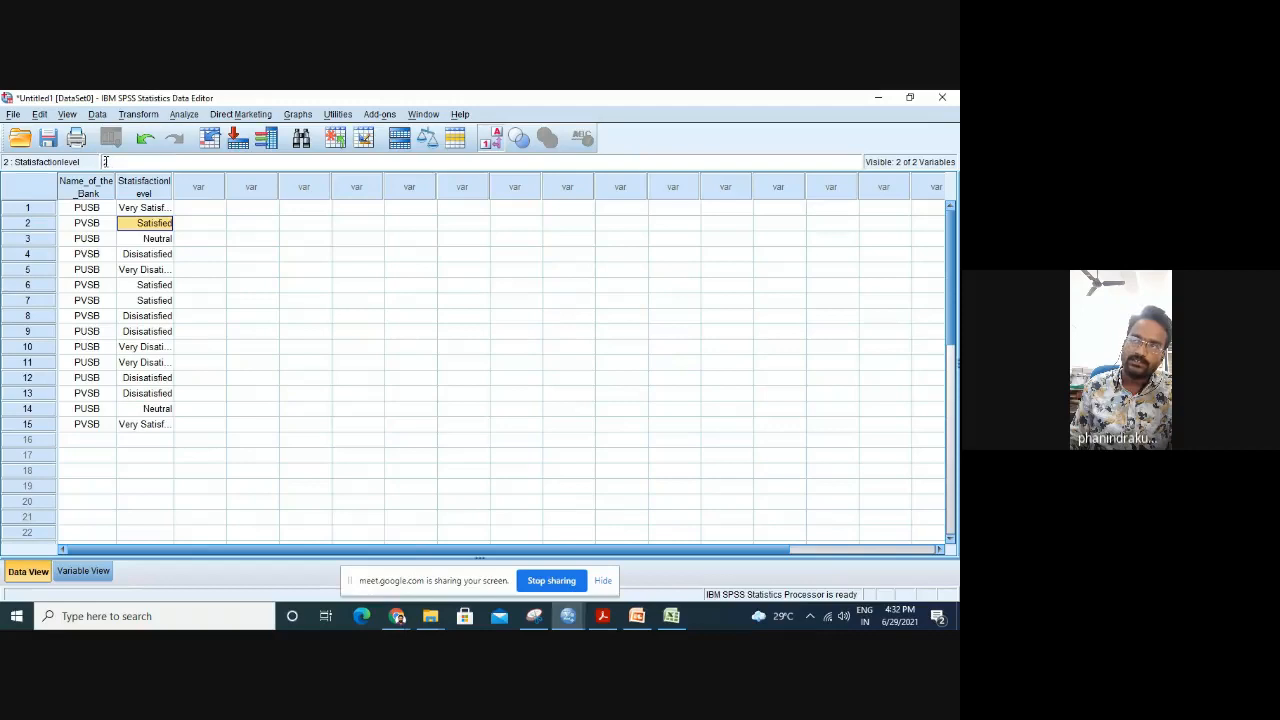
{"action": "key", "text": "Down"}
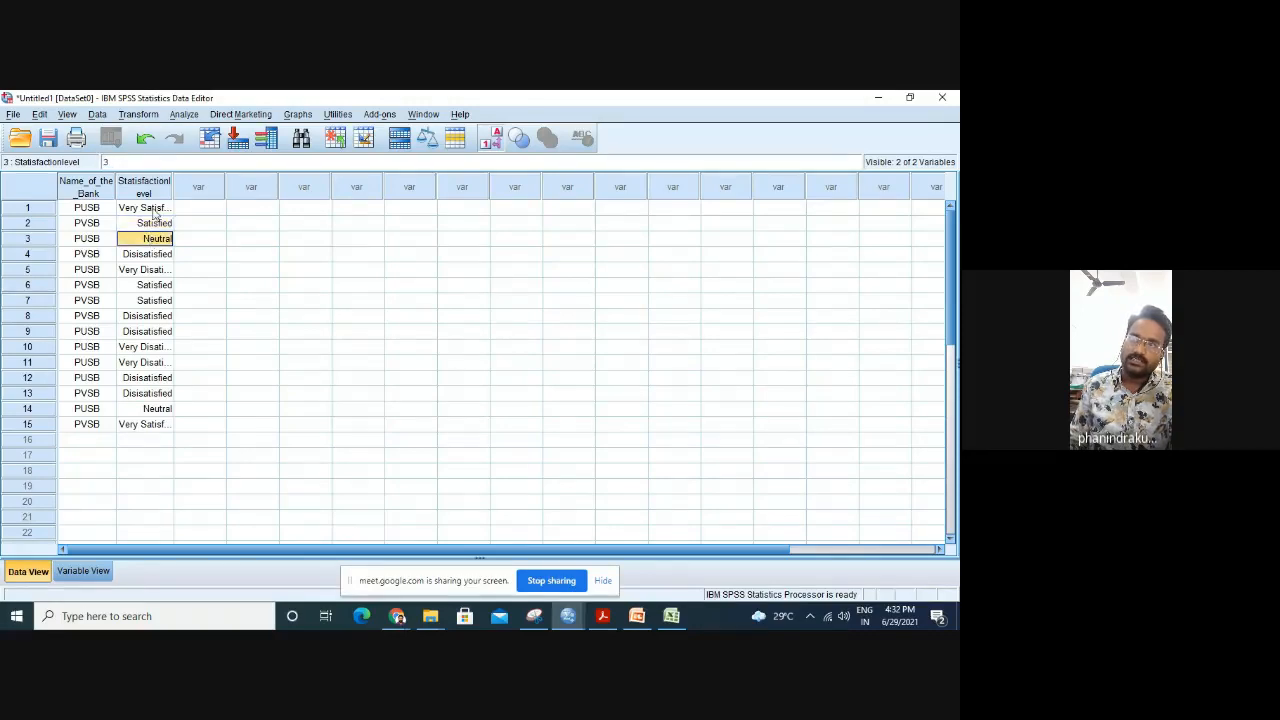
{"action": "left_click", "coordinate": [164, 257]}
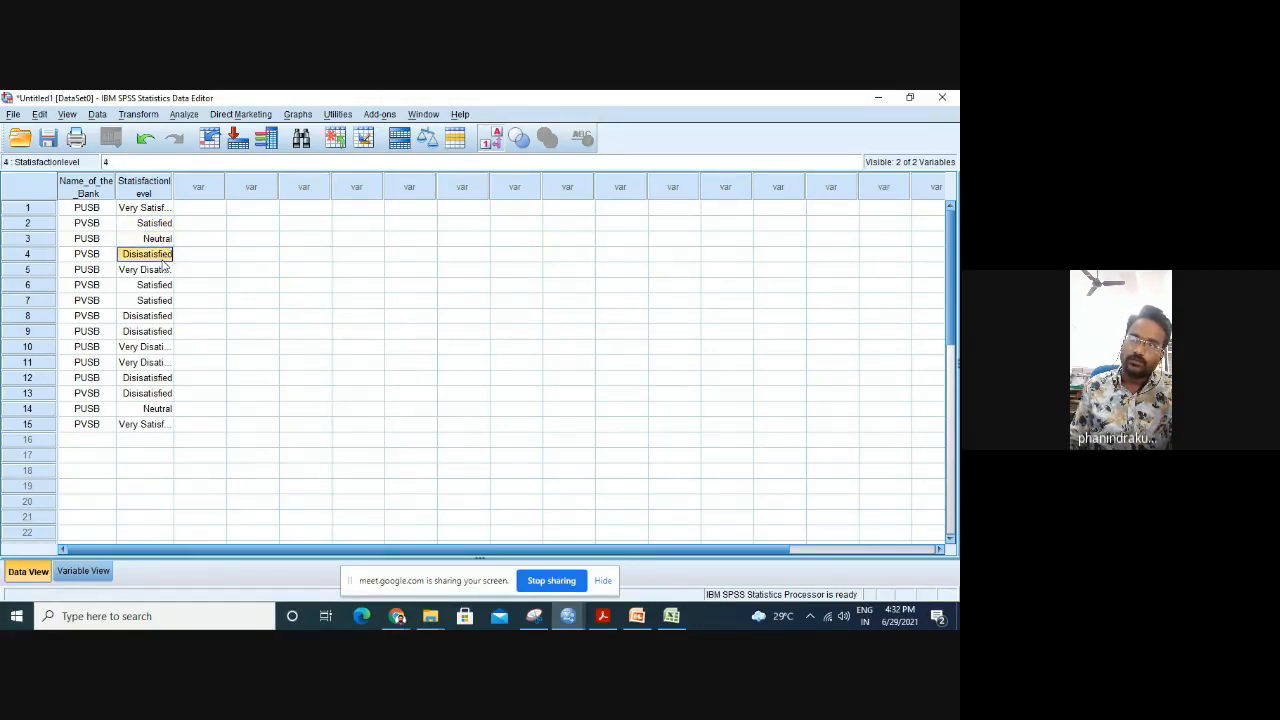
{"action": "left_click", "coordinate": [162, 270]}
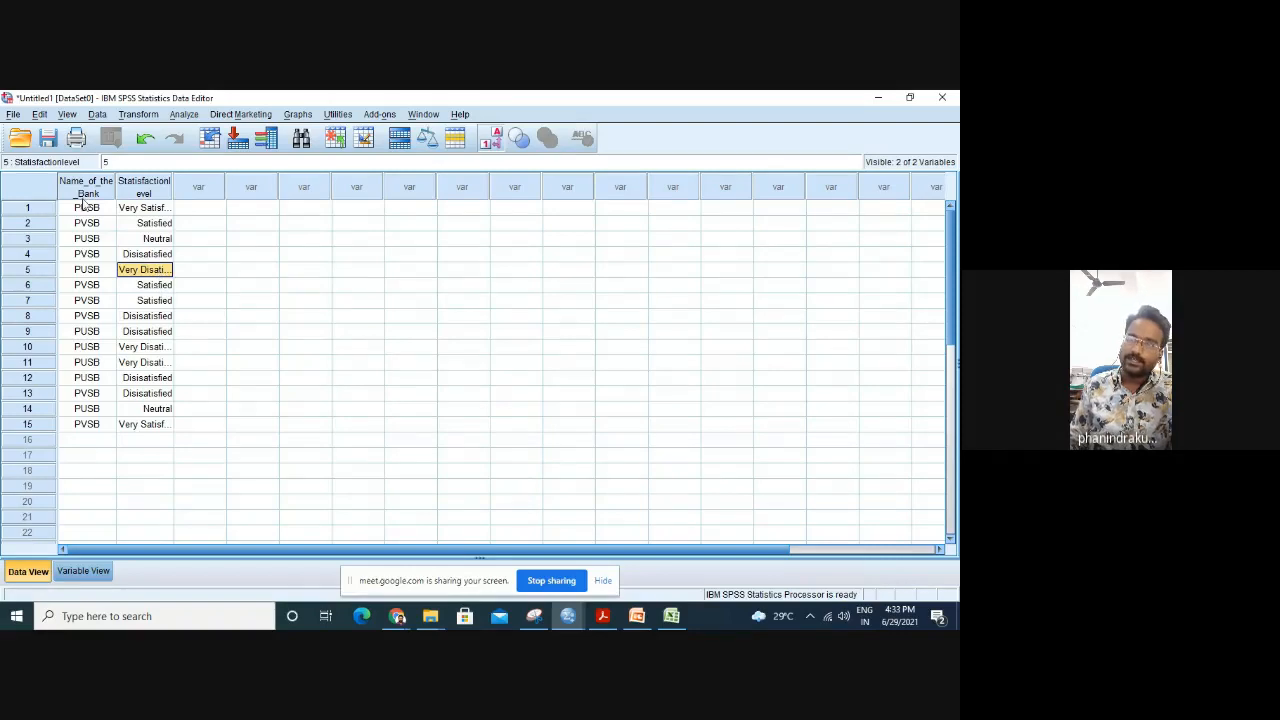
Test the undefined code 6 for case 5's Statisfactionlevel with value labels displayed, and set the code back to 5.
{"action": "left_click", "coordinate": [494, 143]}
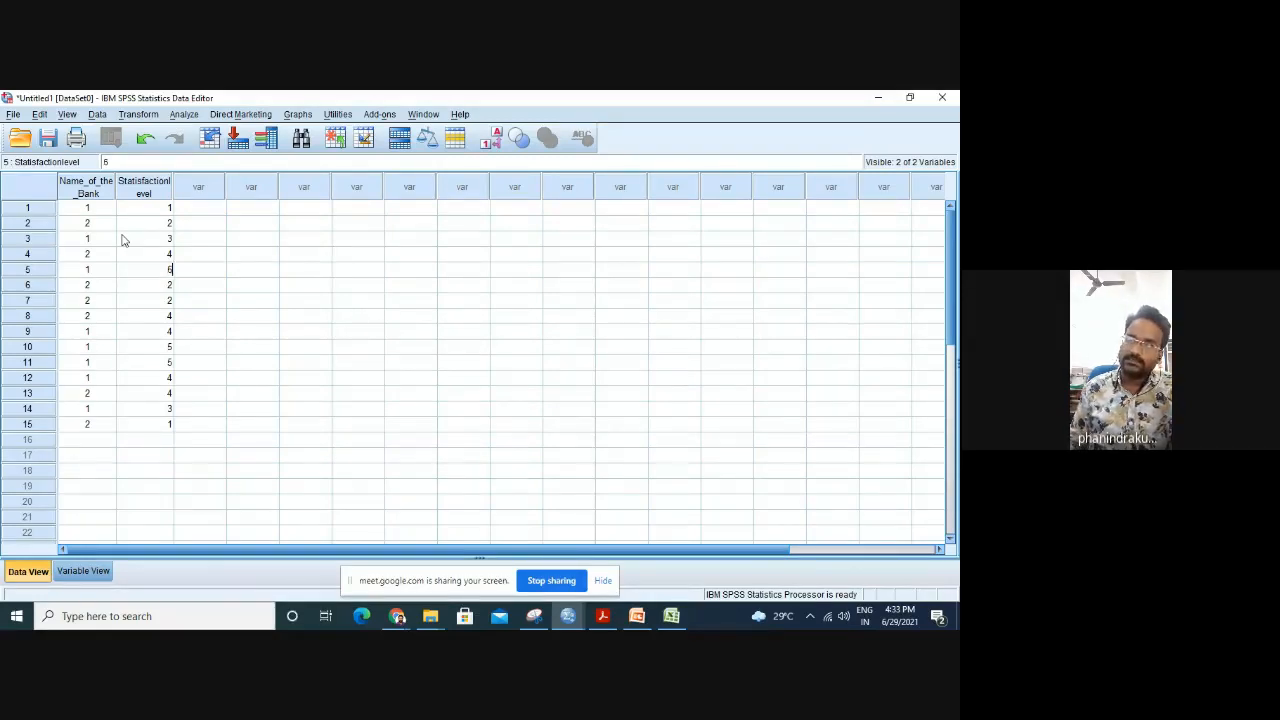
{"action": "left_click", "coordinate": [433, 285]}
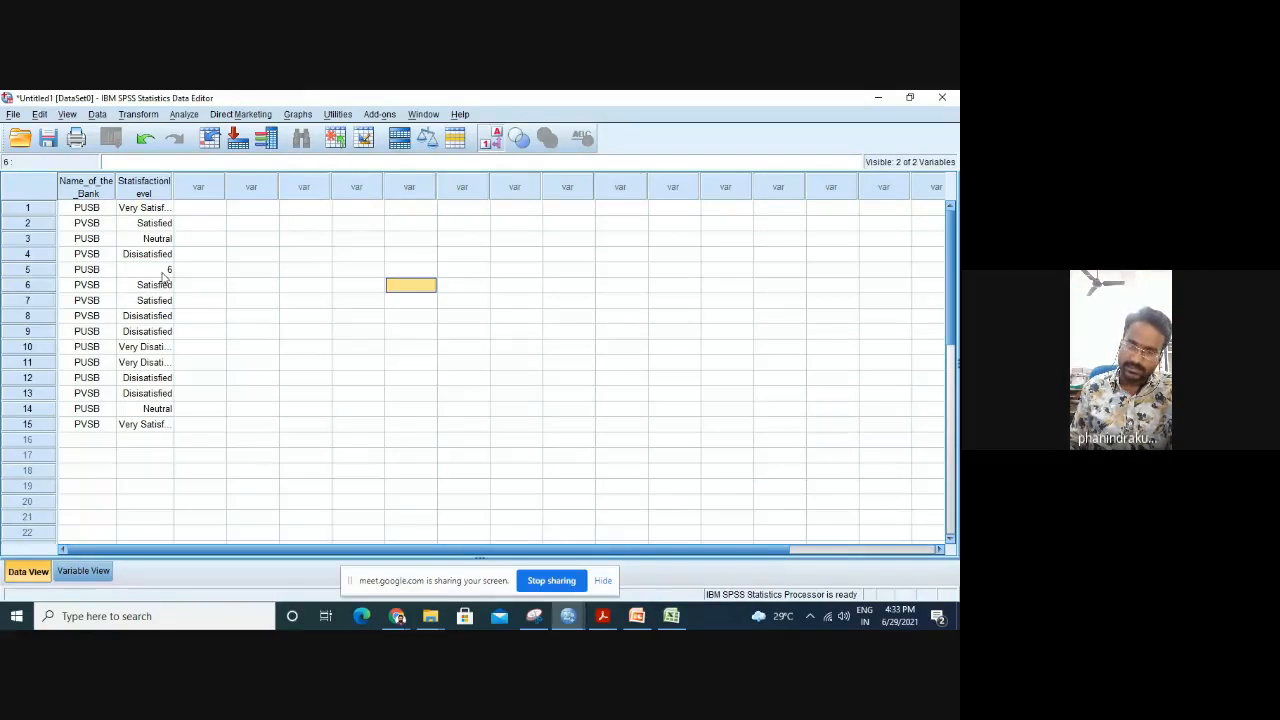
{"action": "left_click", "coordinate": [162, 272]}
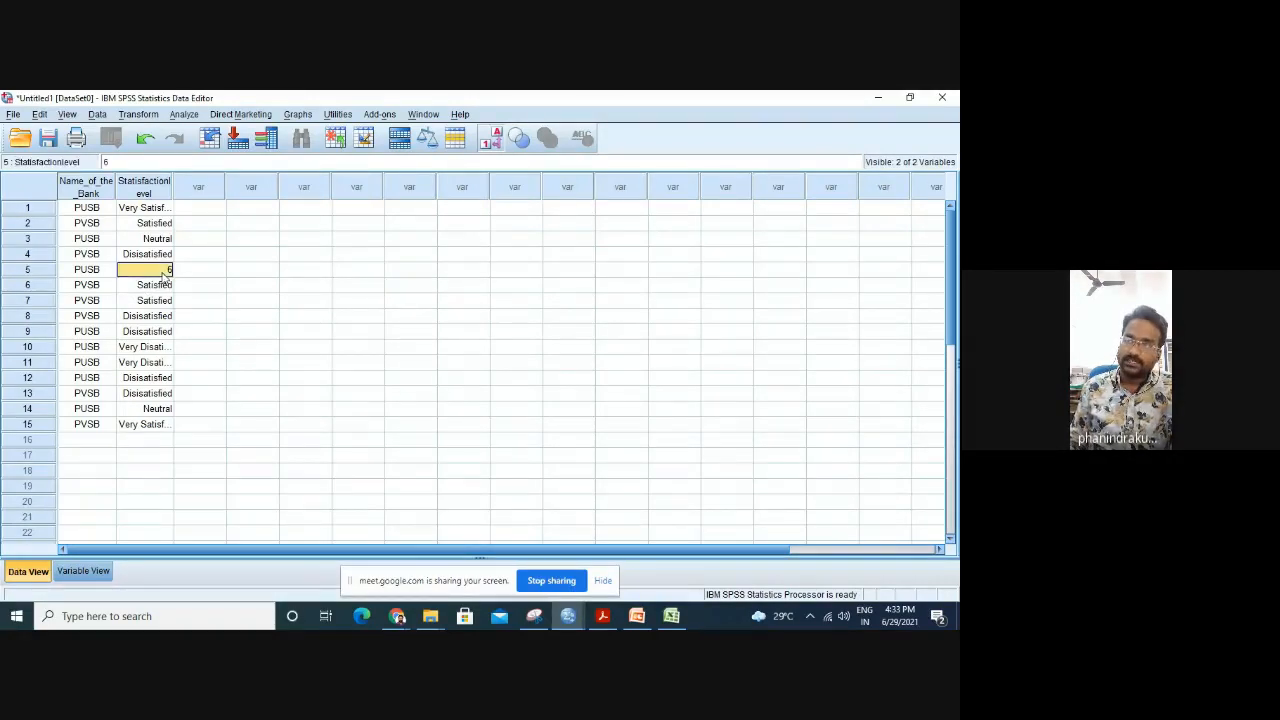
{"action": "type", "text": "5"}
{"action": "key", "text": "Return"}
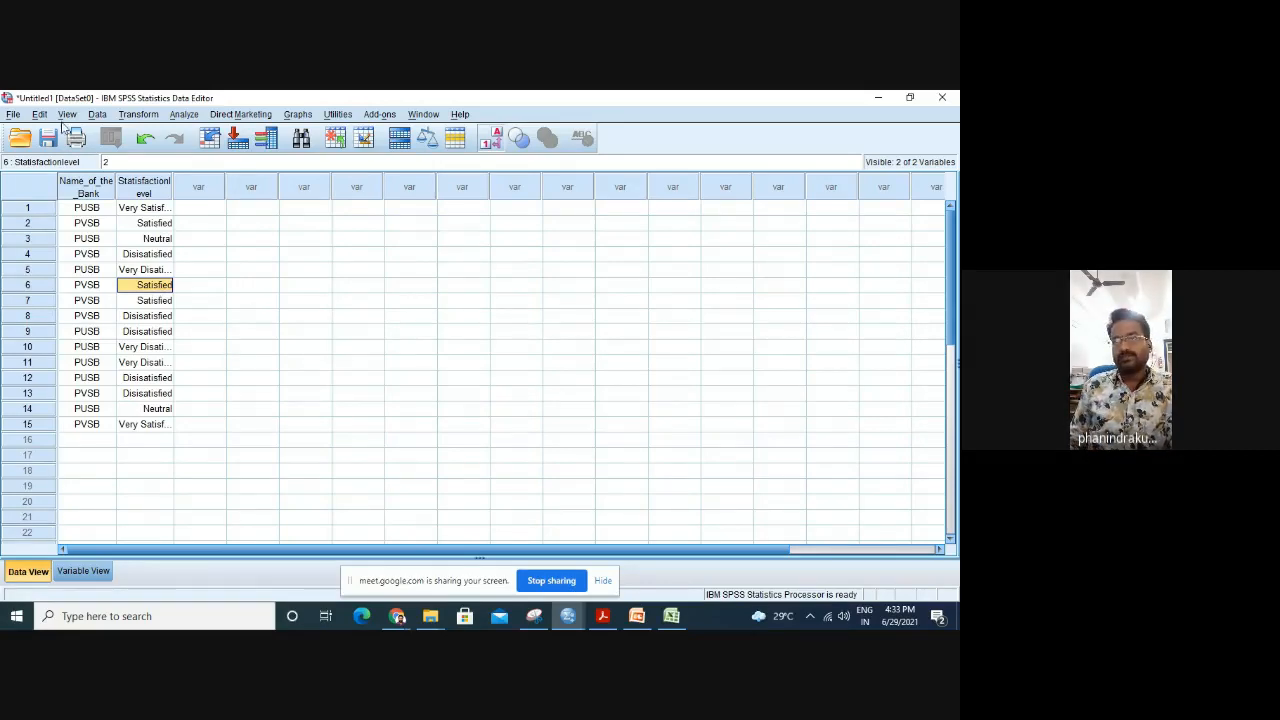
{"action": "left_click", "coordinate": [97, 115]}
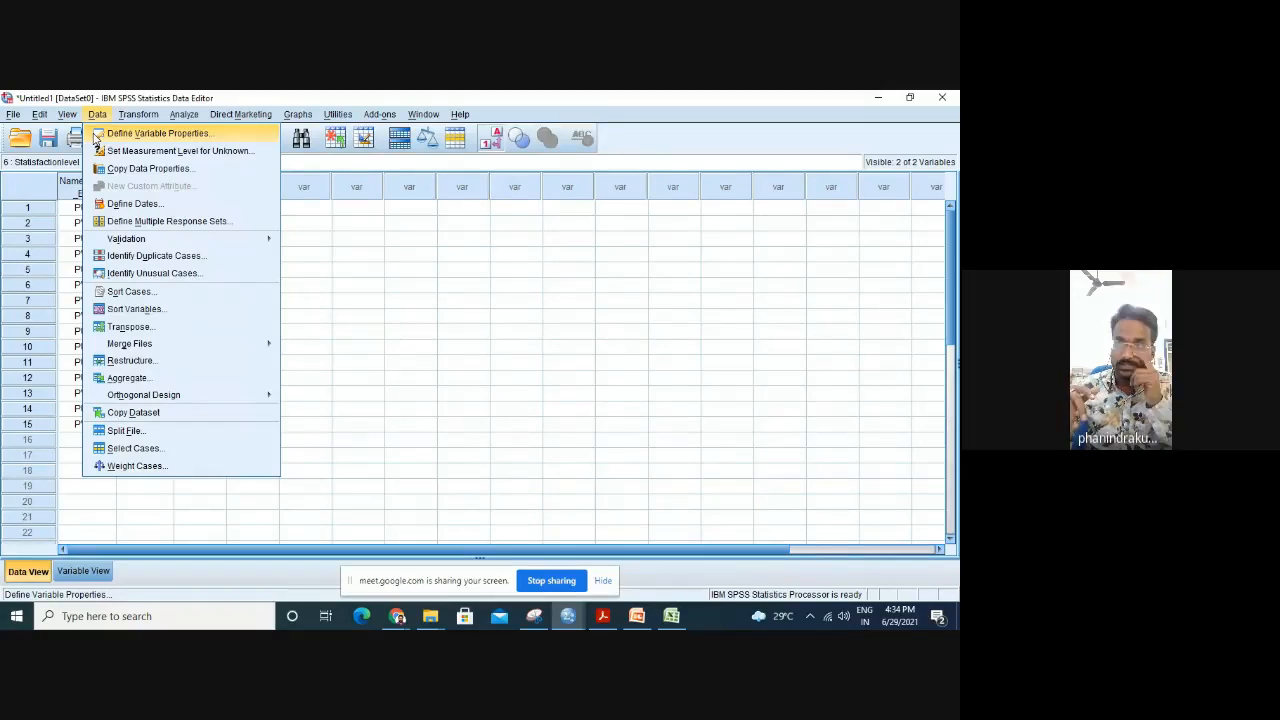
{"action": "mouse_move", "coordinate": [40, 115]}
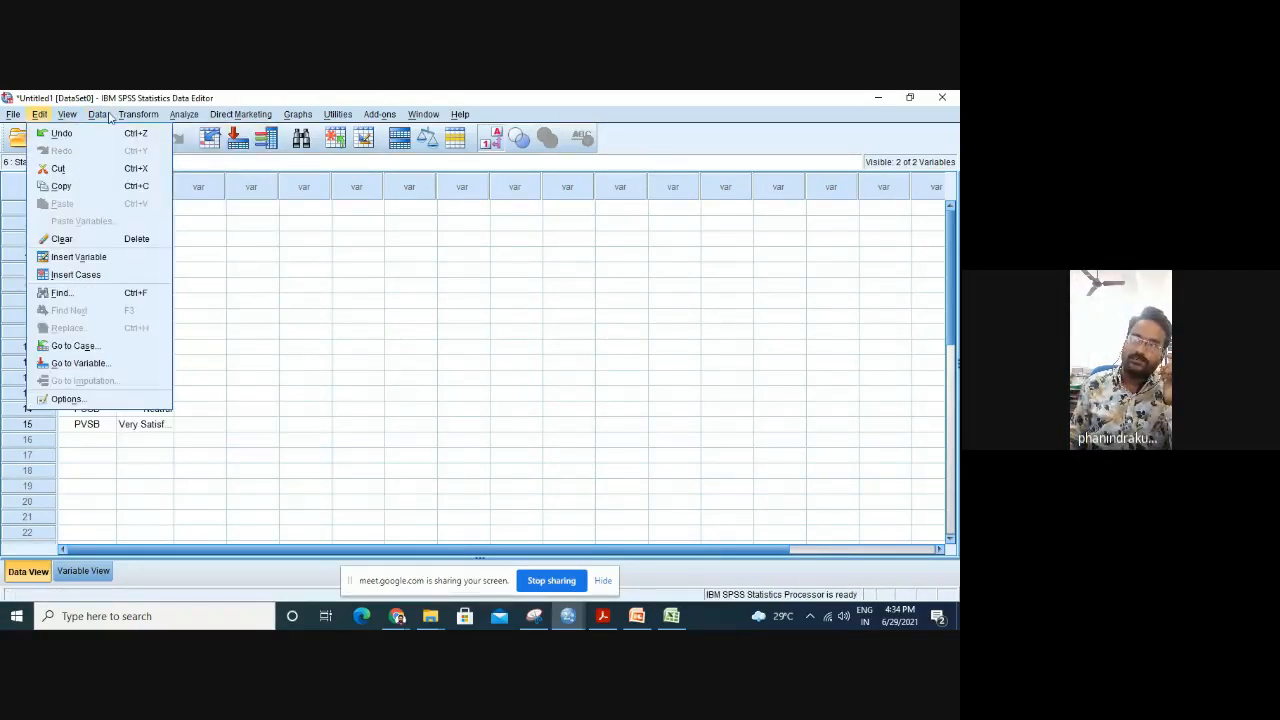
{"action": "mouse_move", "coordinate": [97, 115]}
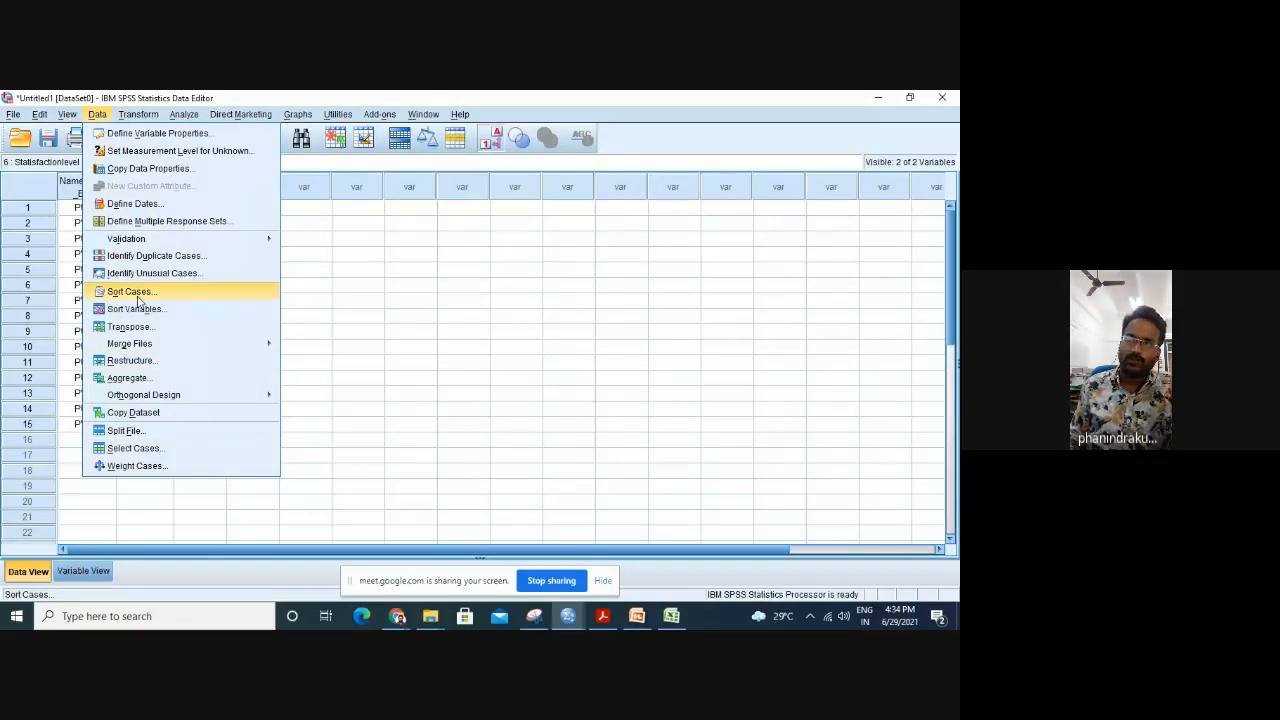
{"action": "mouse_move", "coordinate": [137, 118]}
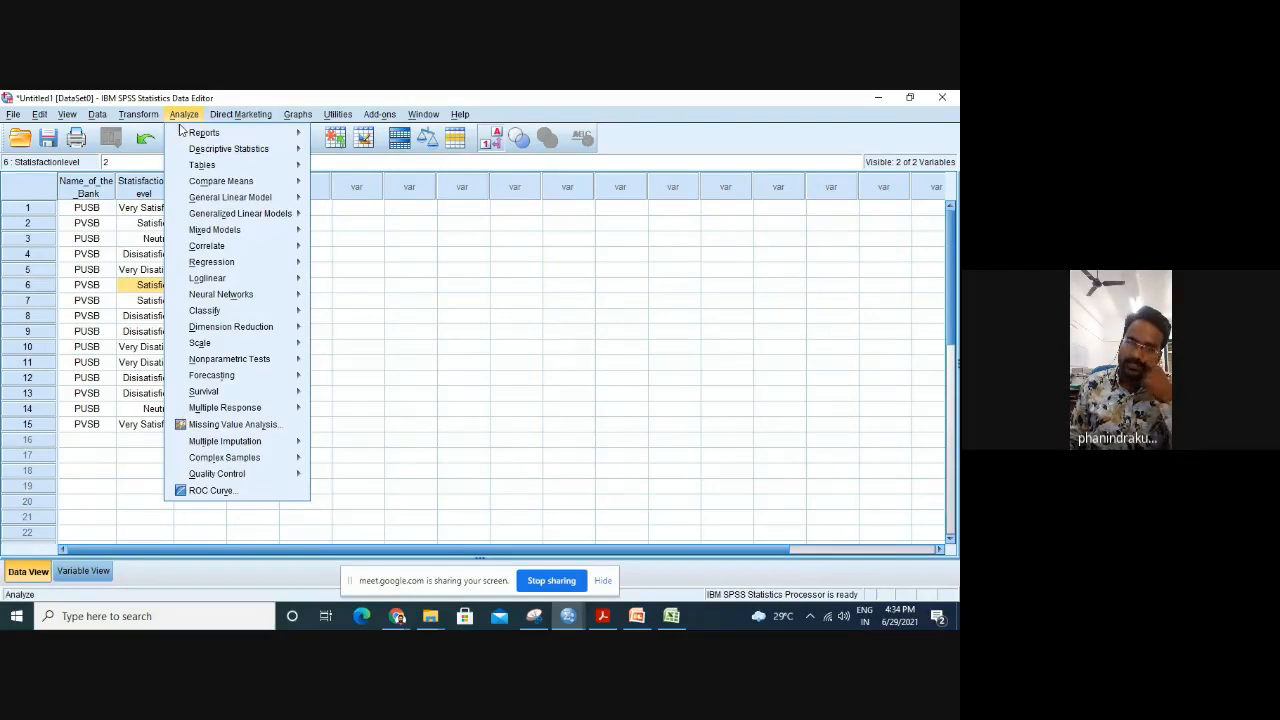
{"action": "mouse_move", "coordinate": [207, 136]}
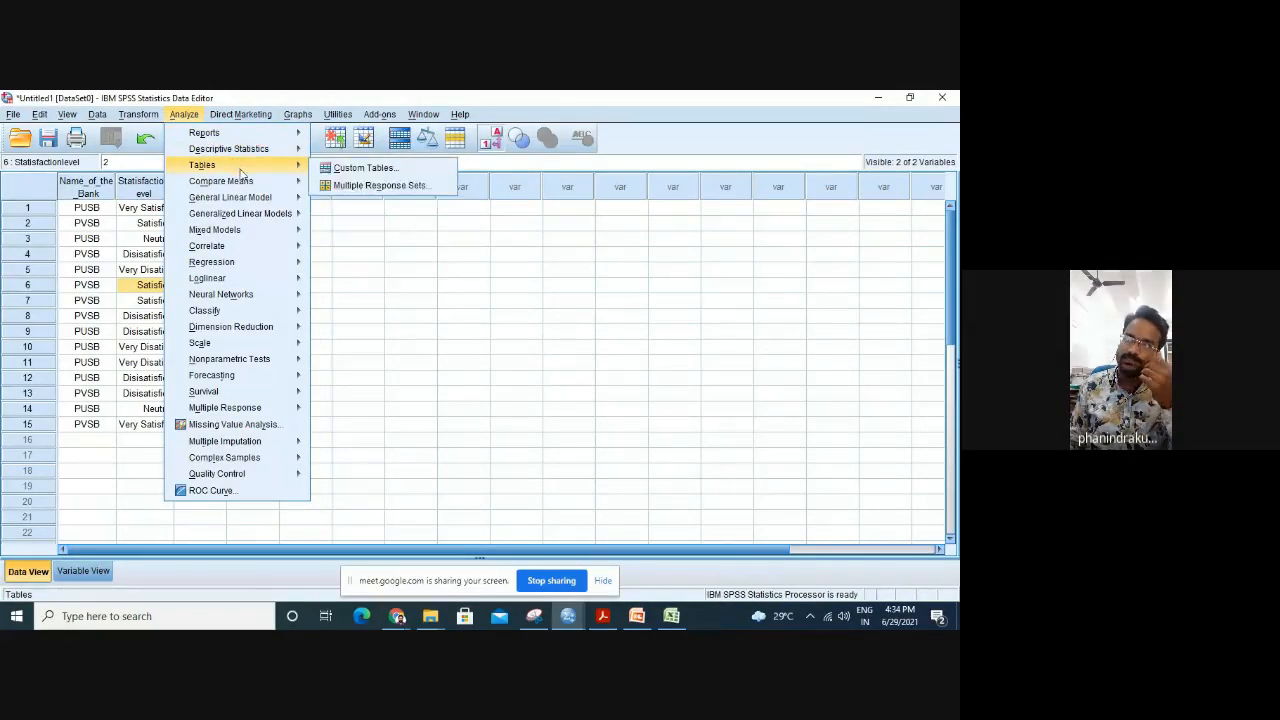
{"action": "mouse_move", "coordinate": [248, 181]}
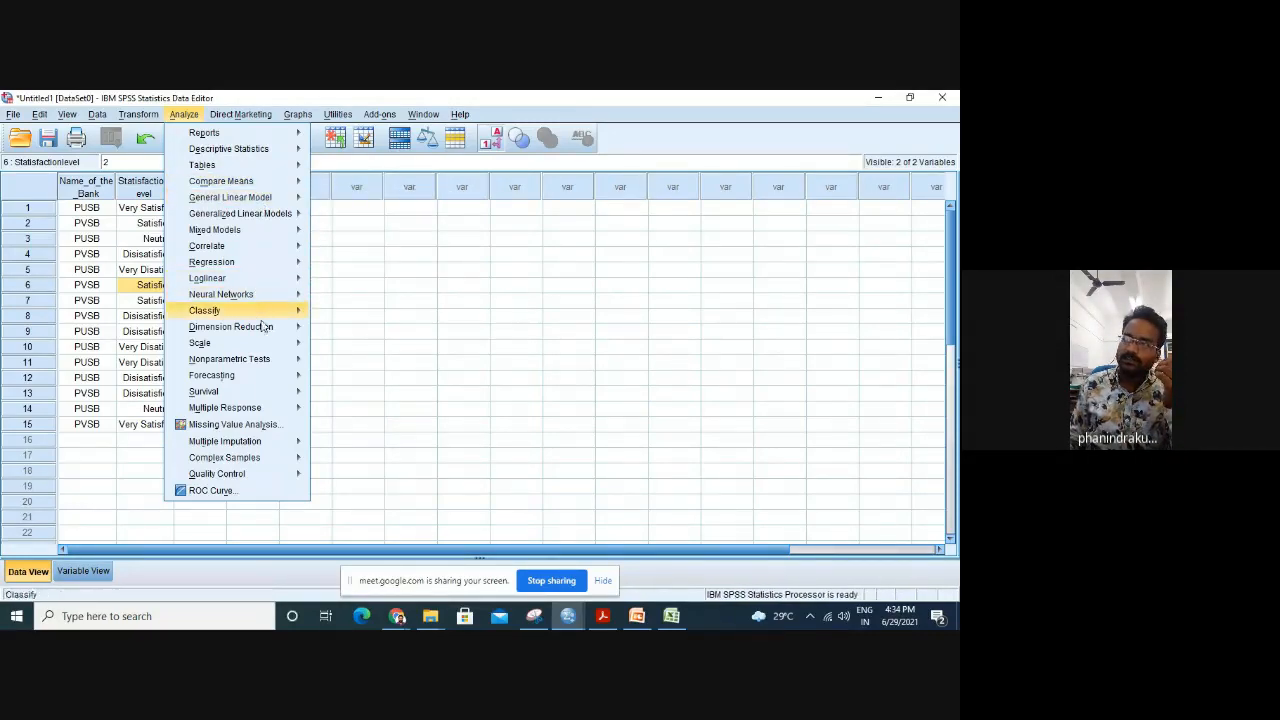
{"action": "mouse_move", "coordinate": [280, 364]}
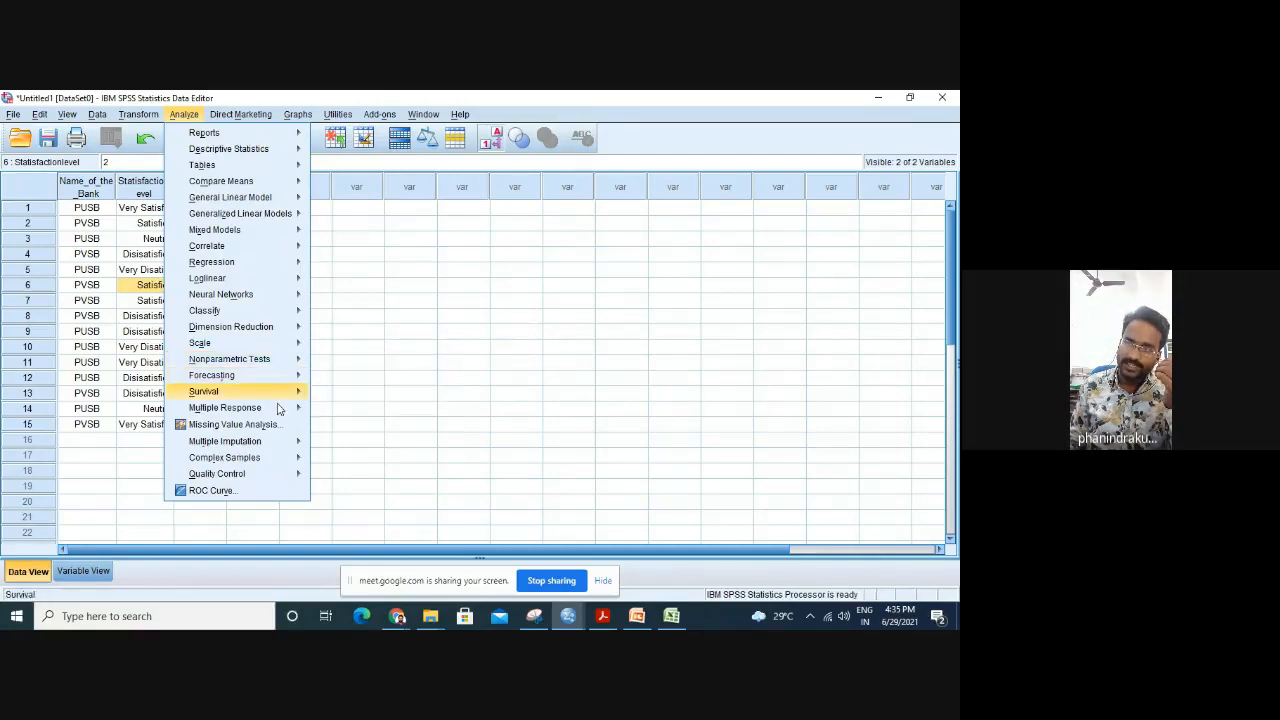
Run a Reliability Analysis with the Alpha model on Name of the Bank and Level of Satisfaction.
{"action": "mouse_move", "coordinate": [248, 479]}
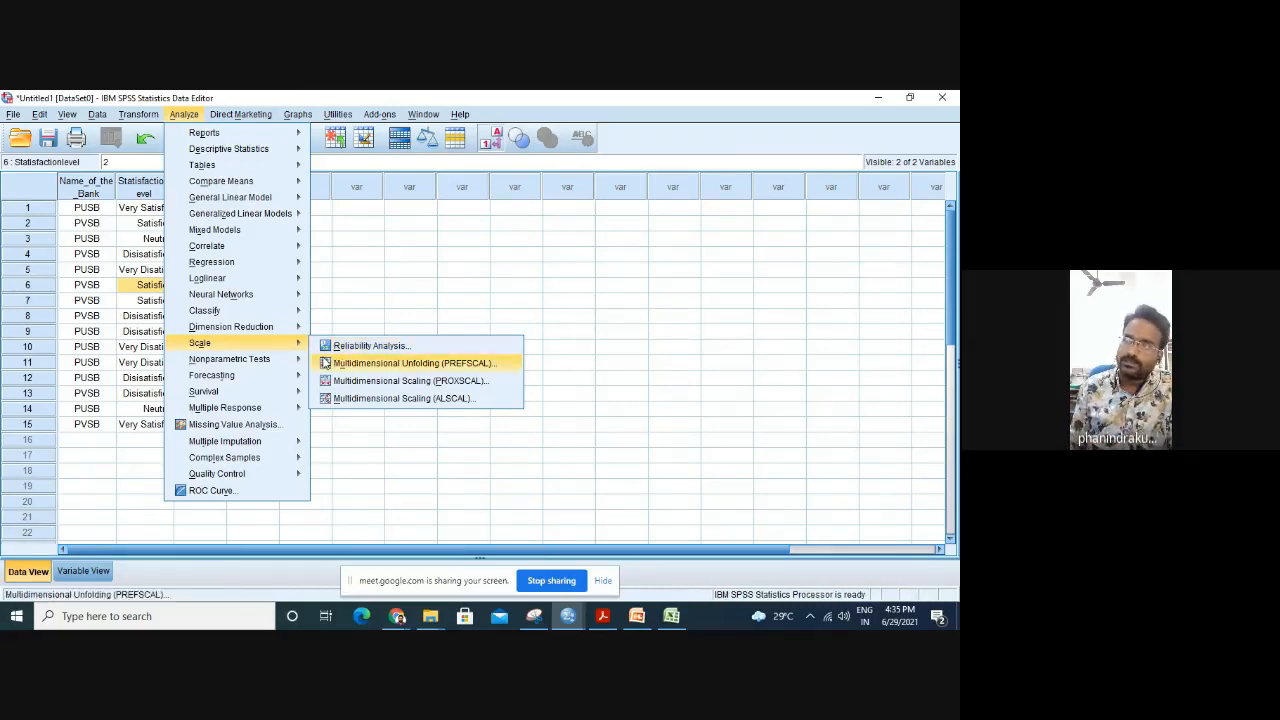
{"action": "left_click", "coordinate": [330, 348]}
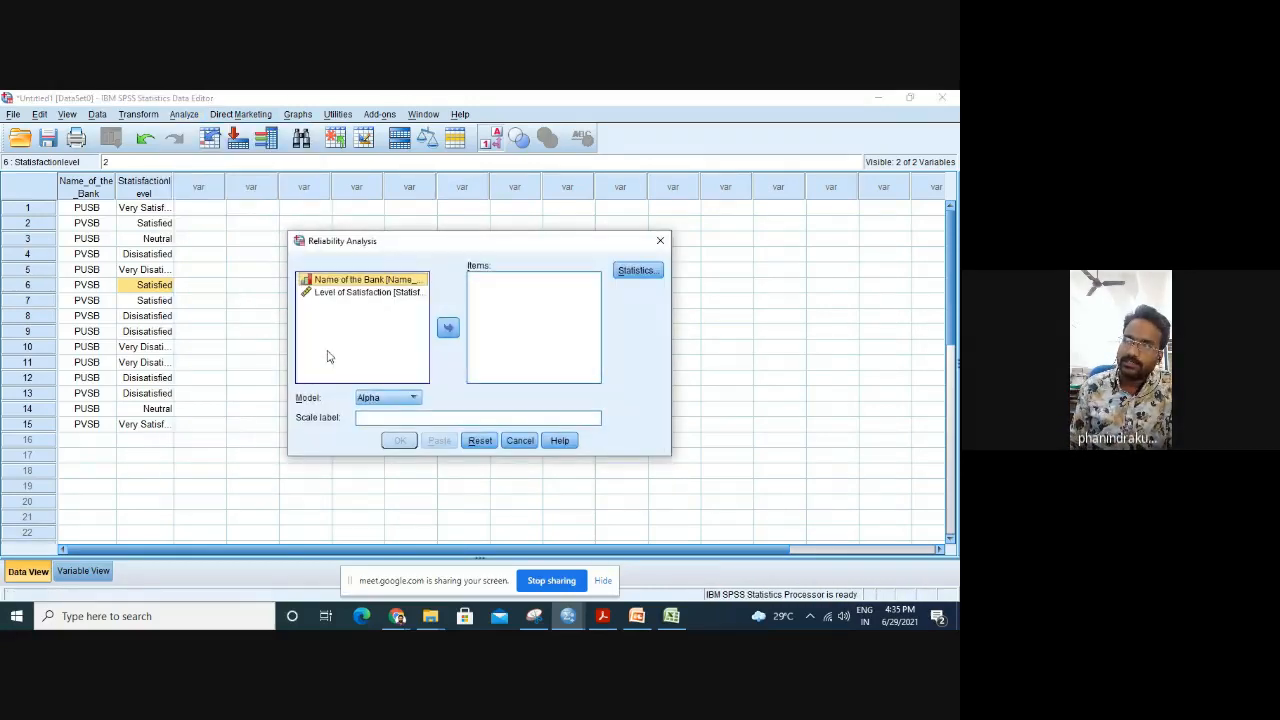
{"action": "left_click", "coordinate": [363, 293], "text": "shift"}
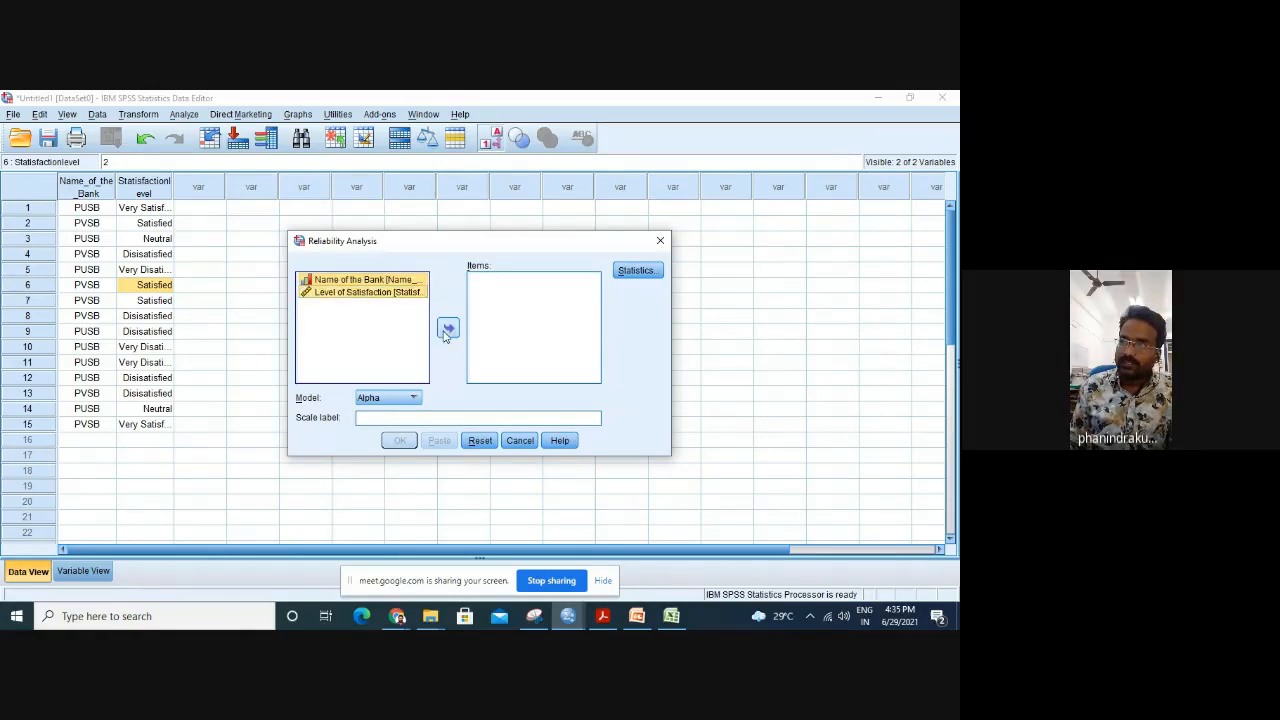
{"action": "left_click", "coordinate": [447, 327]}
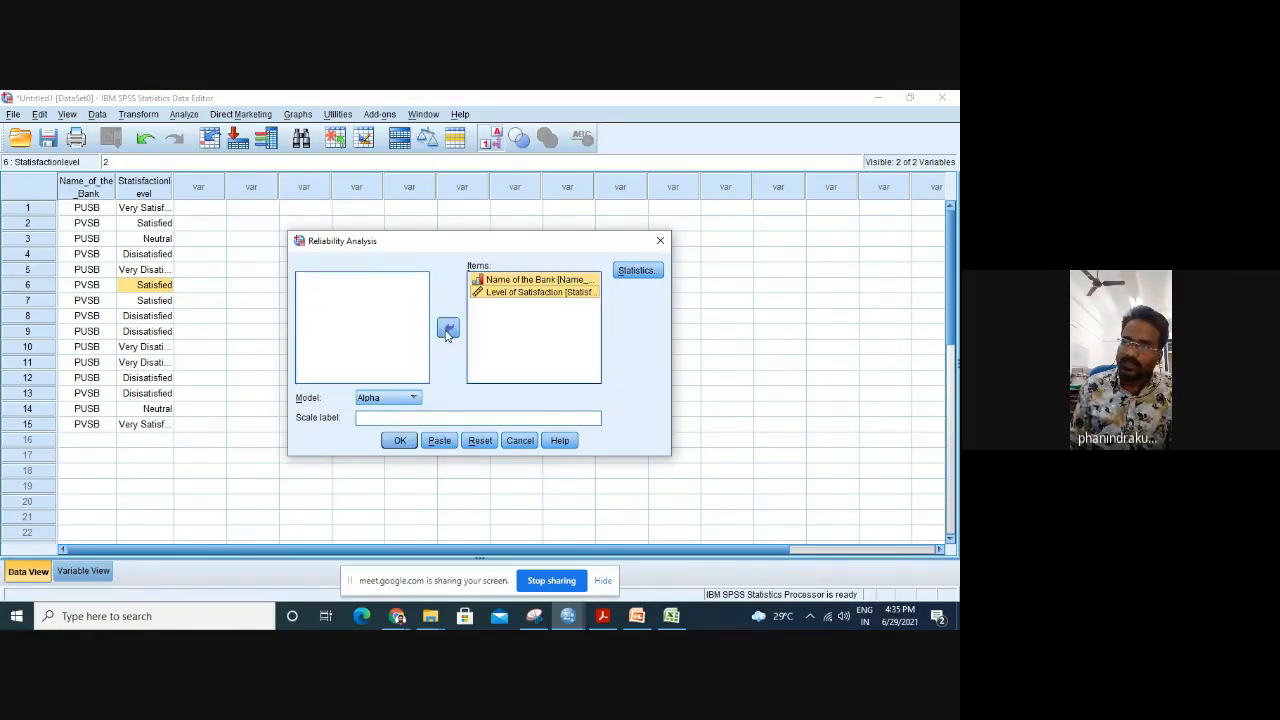
{"action": "left_click", "coordinate": [399, 441]}
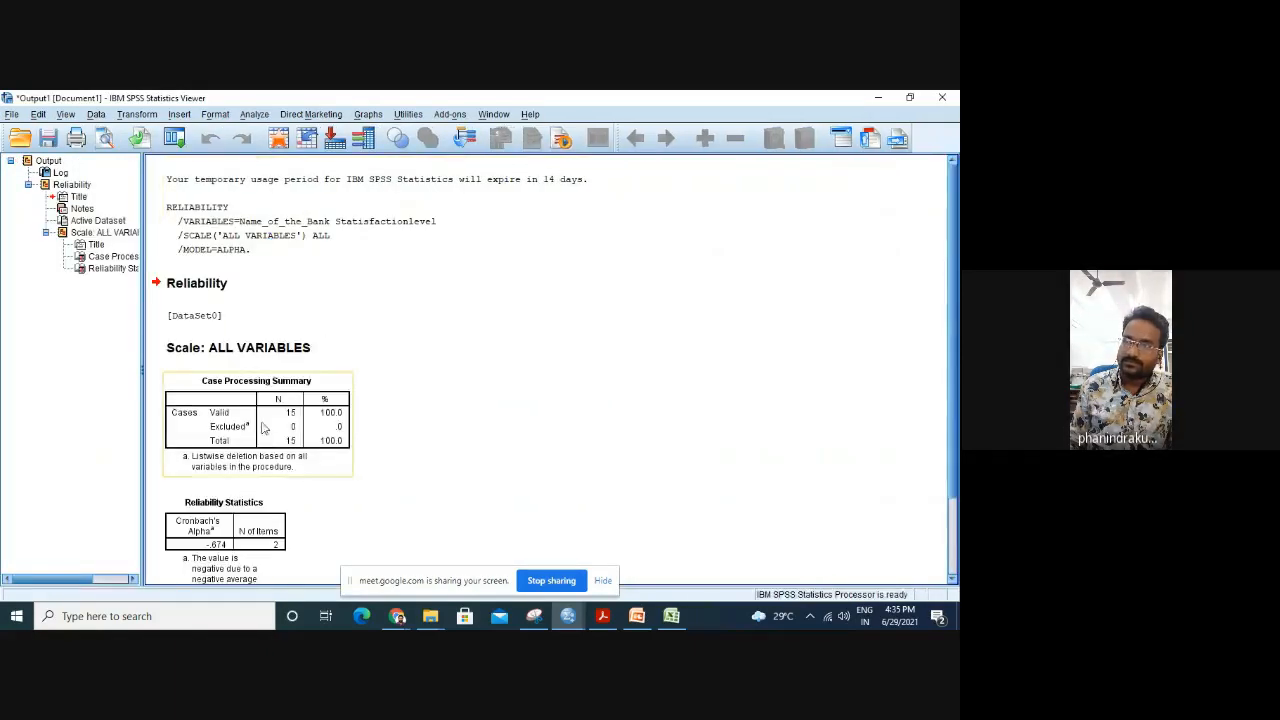
Examine the Case Processing Summary and the Cronbach's Alpha in the reliability output.
{"action": "scroll", "coordinate": [279, 430], "scroll_direction": "down", "scroll_amount": 1}
{"action": "scroll", "coordinate": [288, 424], "scroll_direction": "down", "scroll_amount": 1}
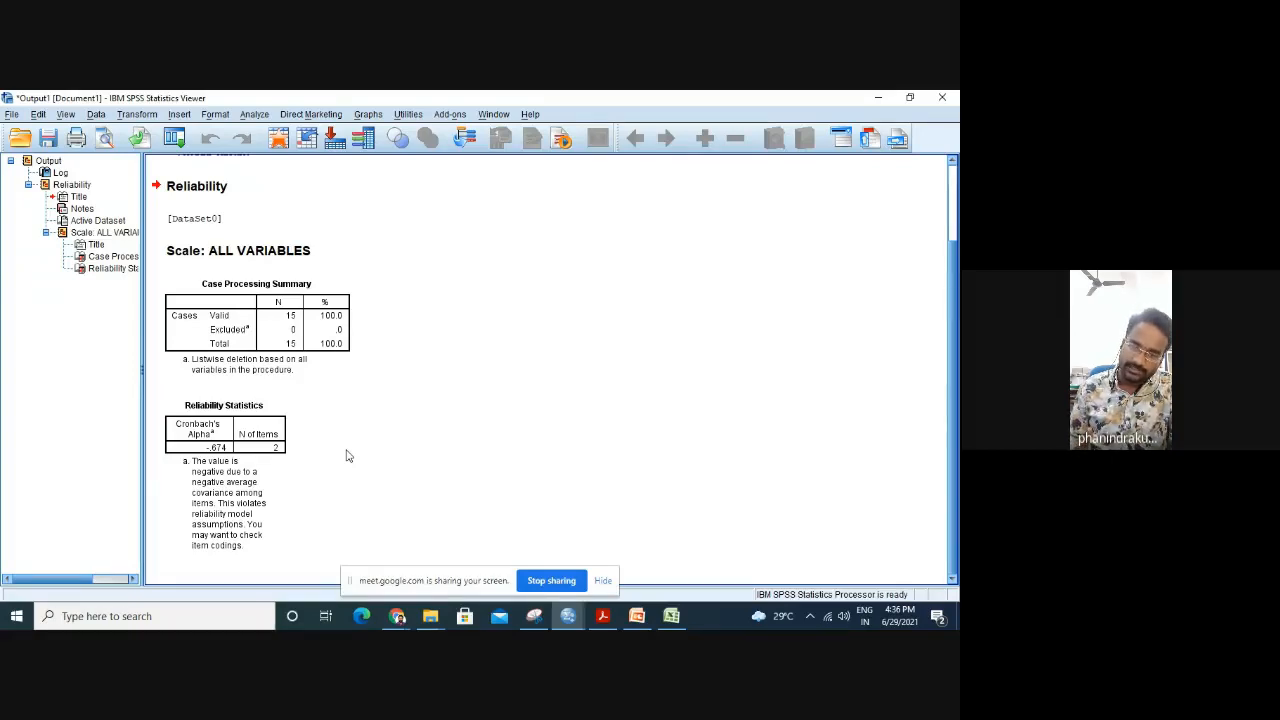
{"action": "left_click", "coordinate": [289, 458]}
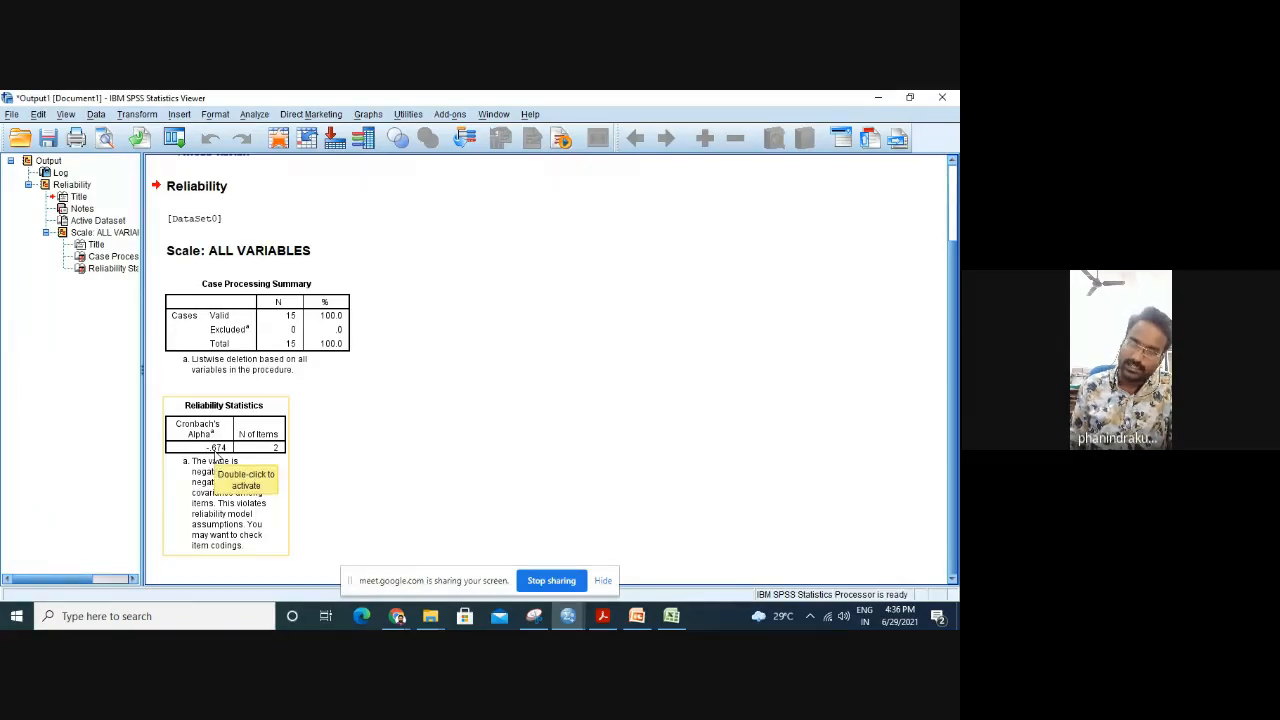
{"action": "left_click", "coordinate": [483, 344]}
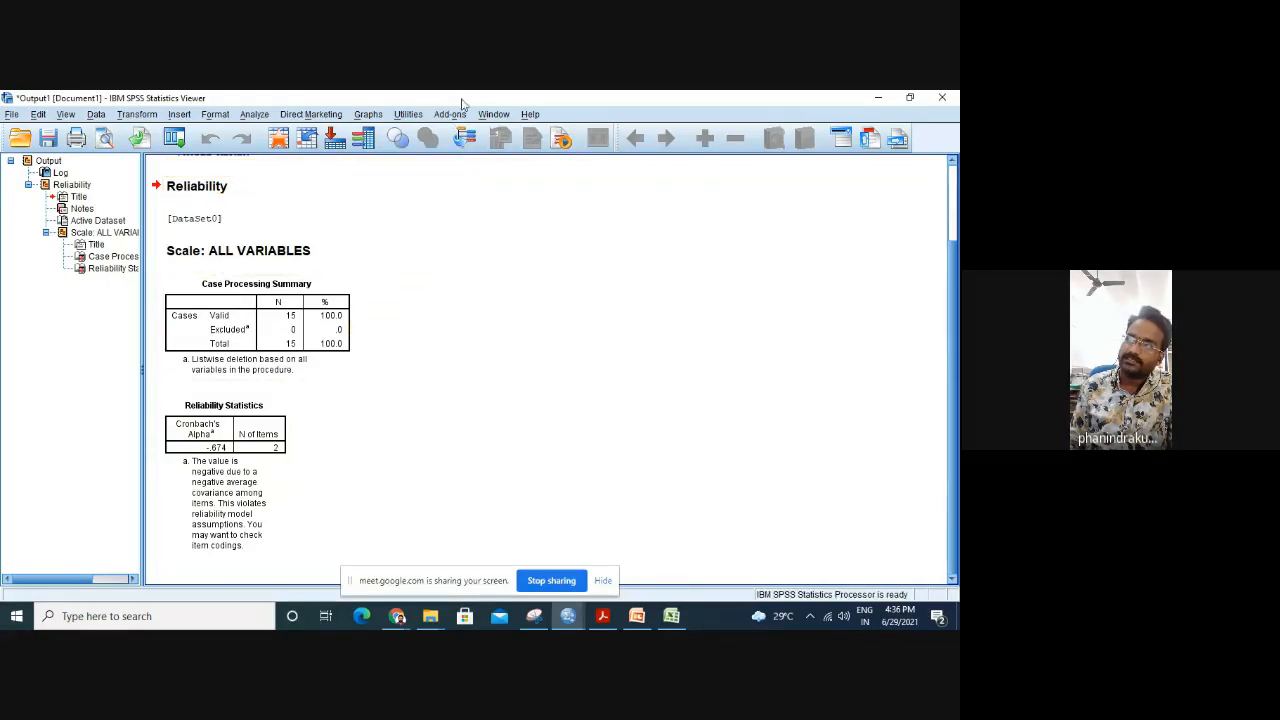
Minimize the output viewer to return to the data sheet and display numeric codes instead of value labels.
{"action": "left_click", "coordinate": [910, 97]}
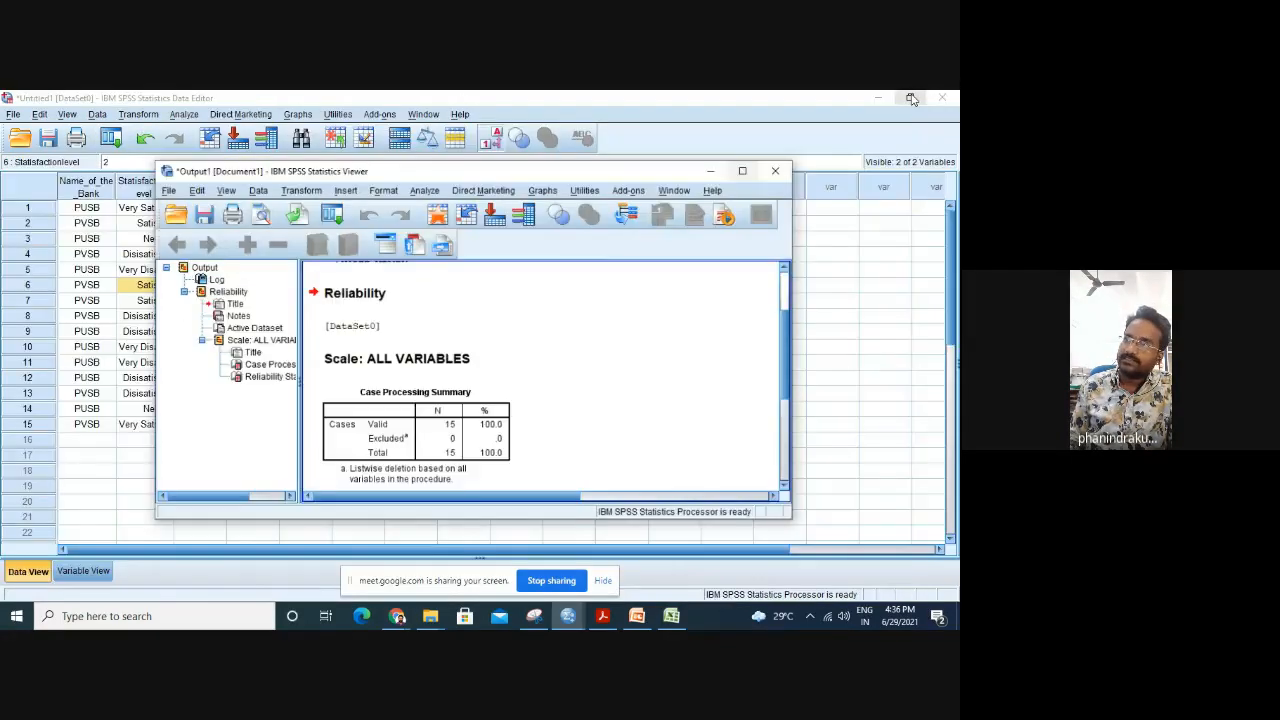
{"action": "left_click_drag", "start_coordinate": [621, 176], "coordinate": [738, 191]}
{"action": "left_click_drag", "start_coordinate": [737, 191], "coordinate": [638, 163]}
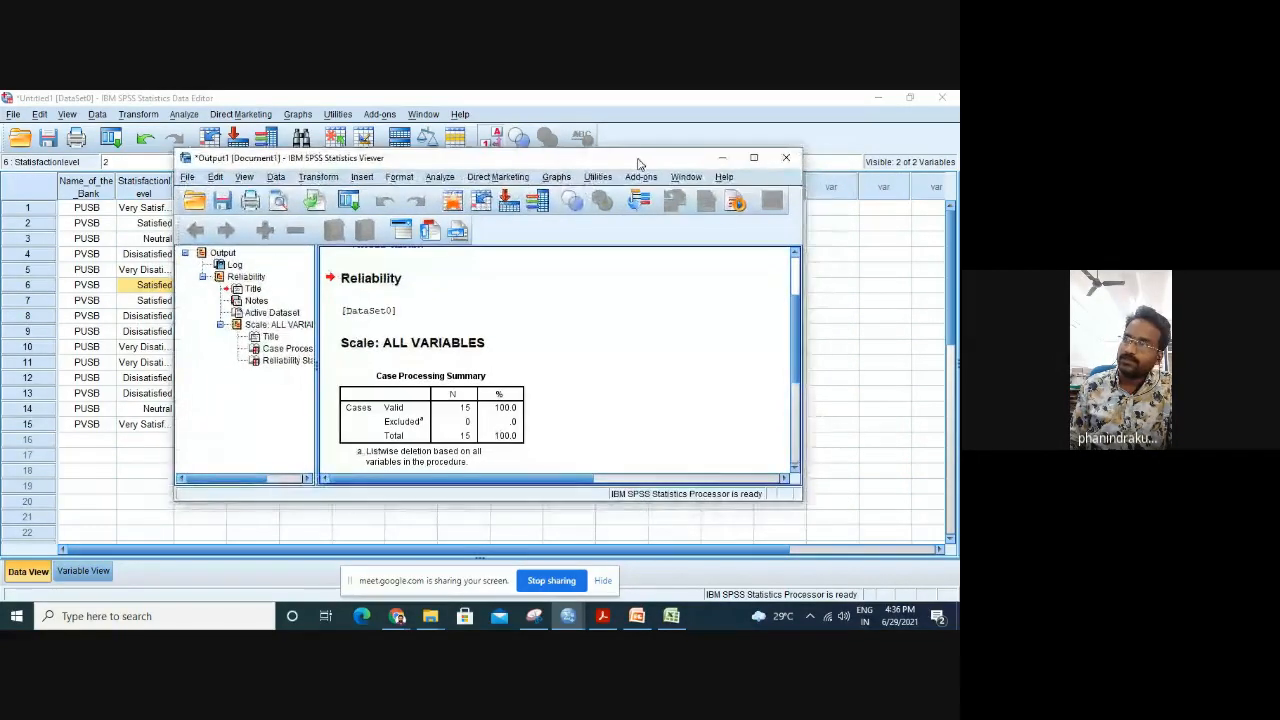
{"action": "left_click", "coordinate": [721, 158]}
{"action": "left_click", "coordinate": [445, 318]}
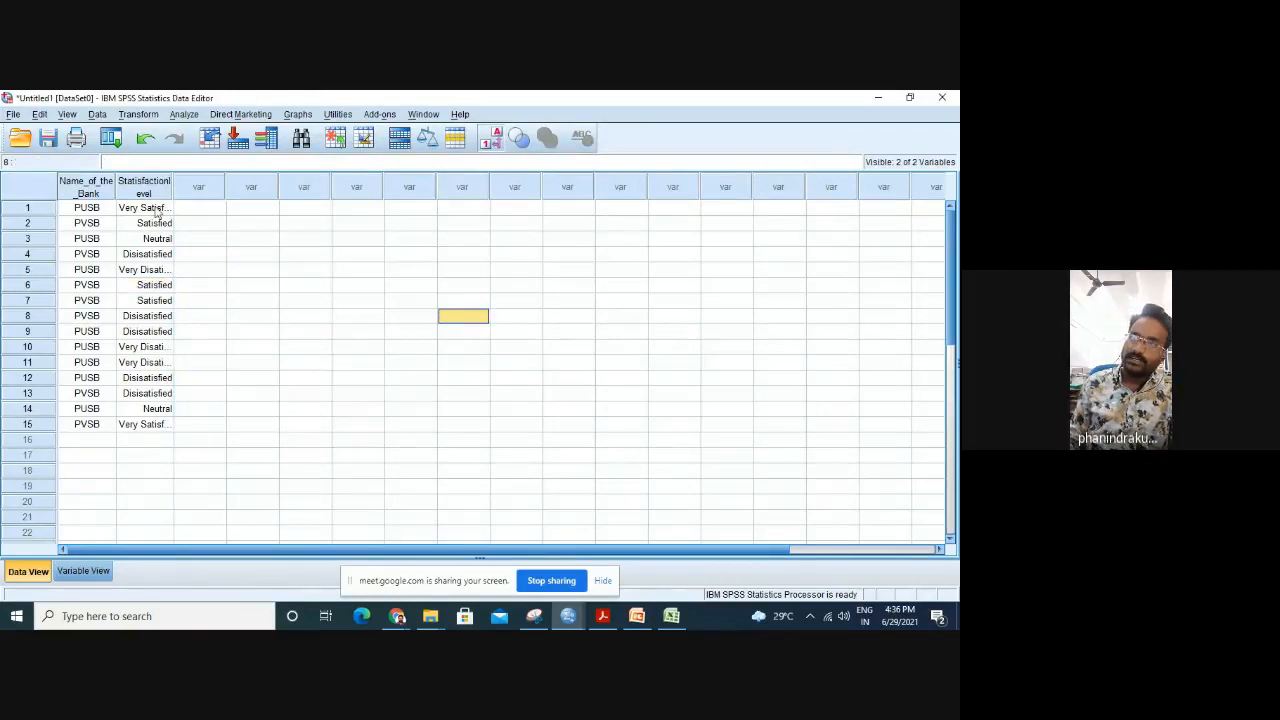
{"action": "left_click", "coordinate": [489, 142]}
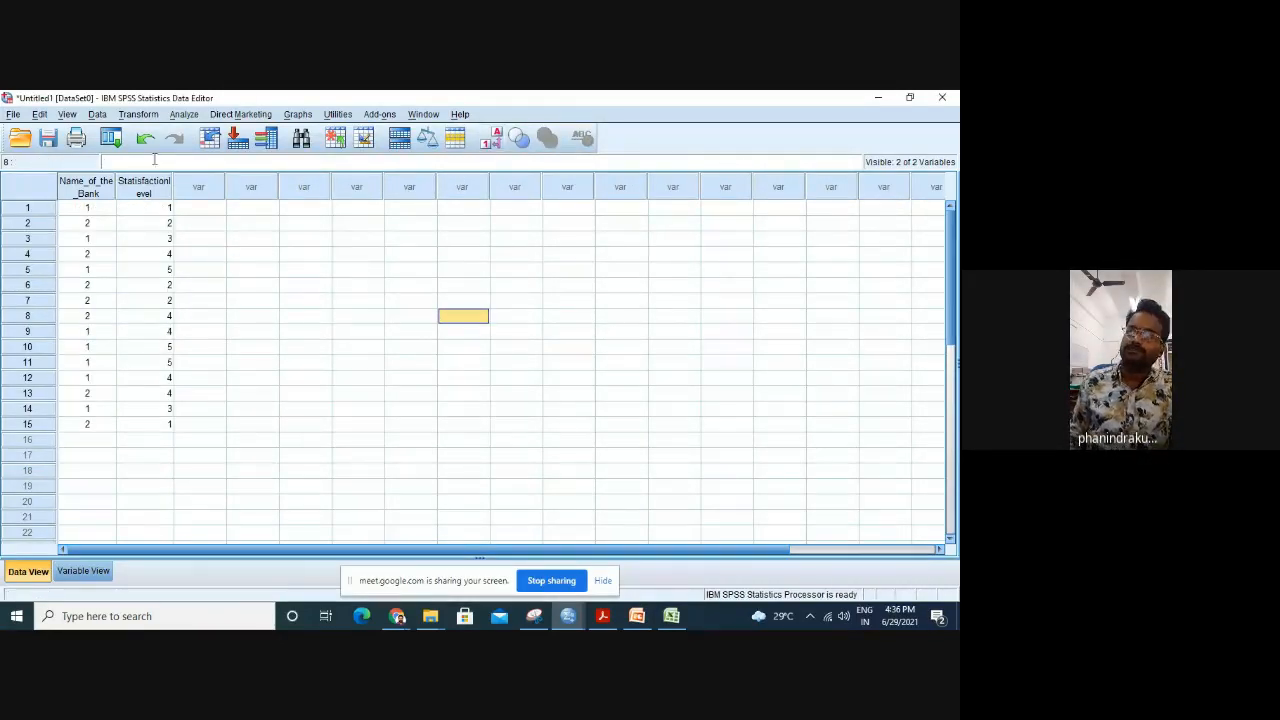
Set up a Frequencies analysis with Level of Satisfaction as a variable, and select Name of the Bank for adding.
{"action": "left_click", "coordinate": [185, 115]}
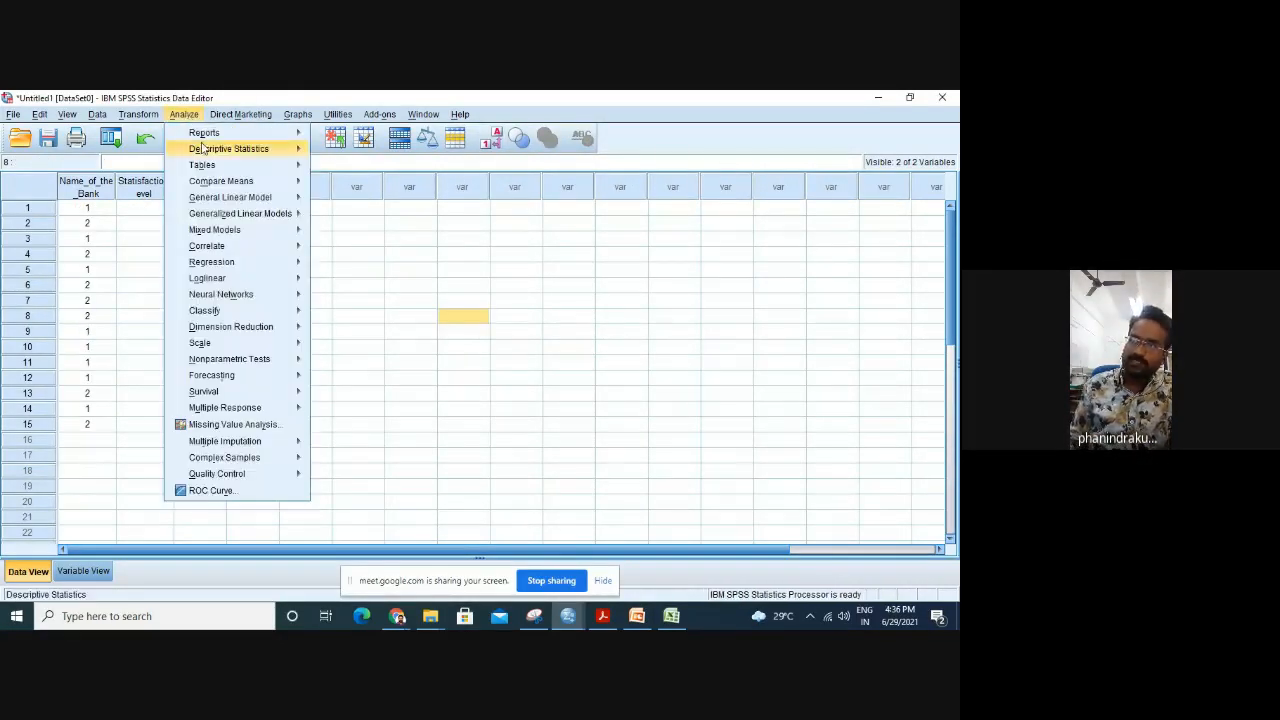
{"action": "mouse_move", "coordinate": [207, 152]}
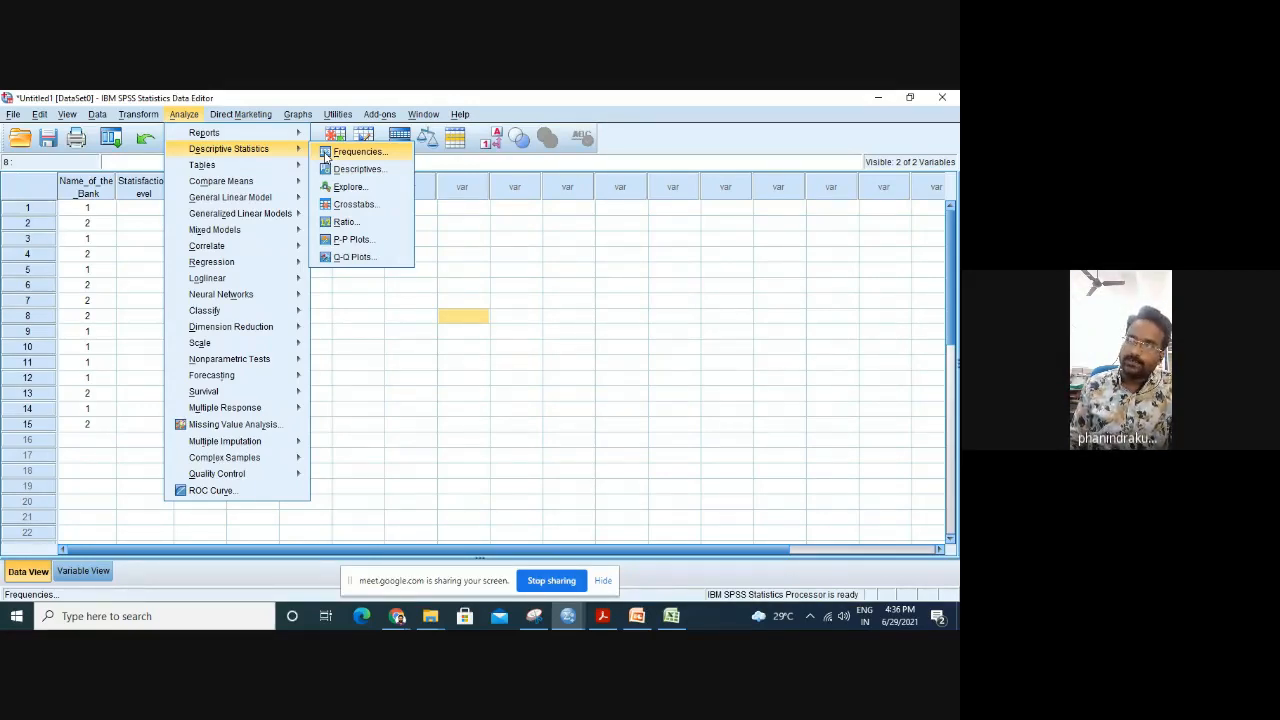
{"action": "left_click", "coordinate": [325, 152]}
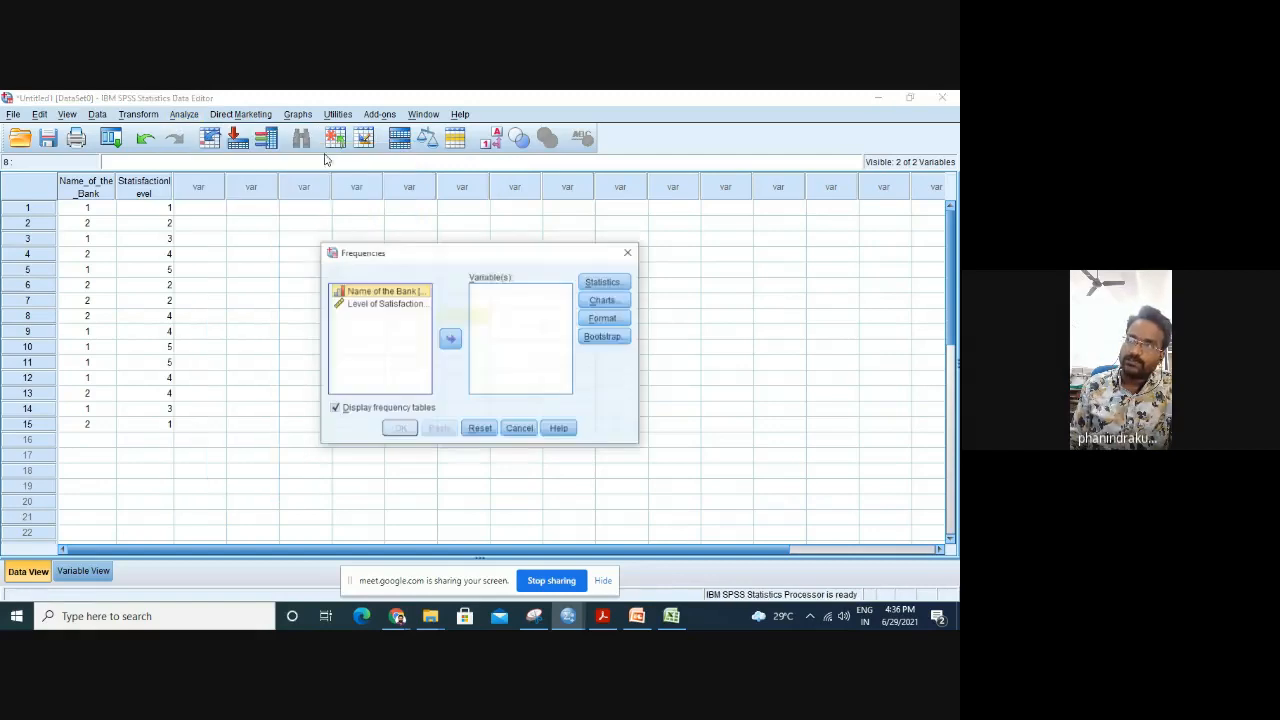
{"action": "left_click", "coordinate": [377, 306]}
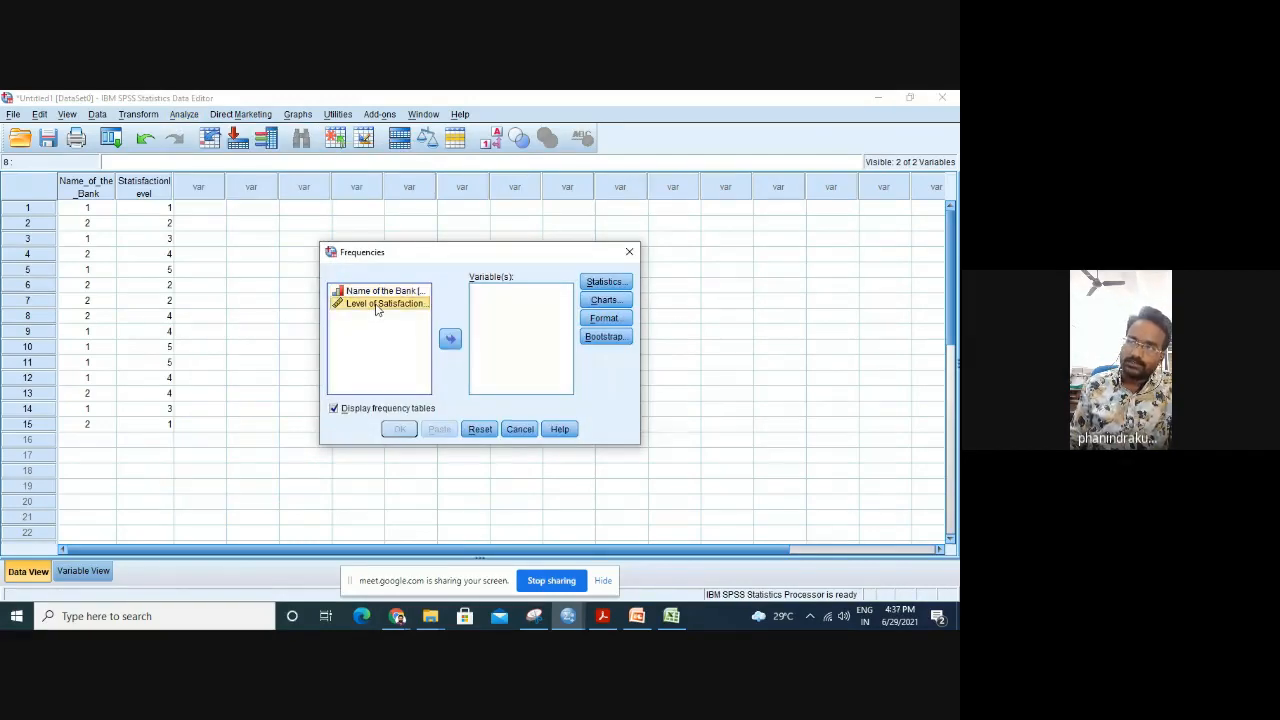
{"action": "left_click", "coordinate": [448, 341]}
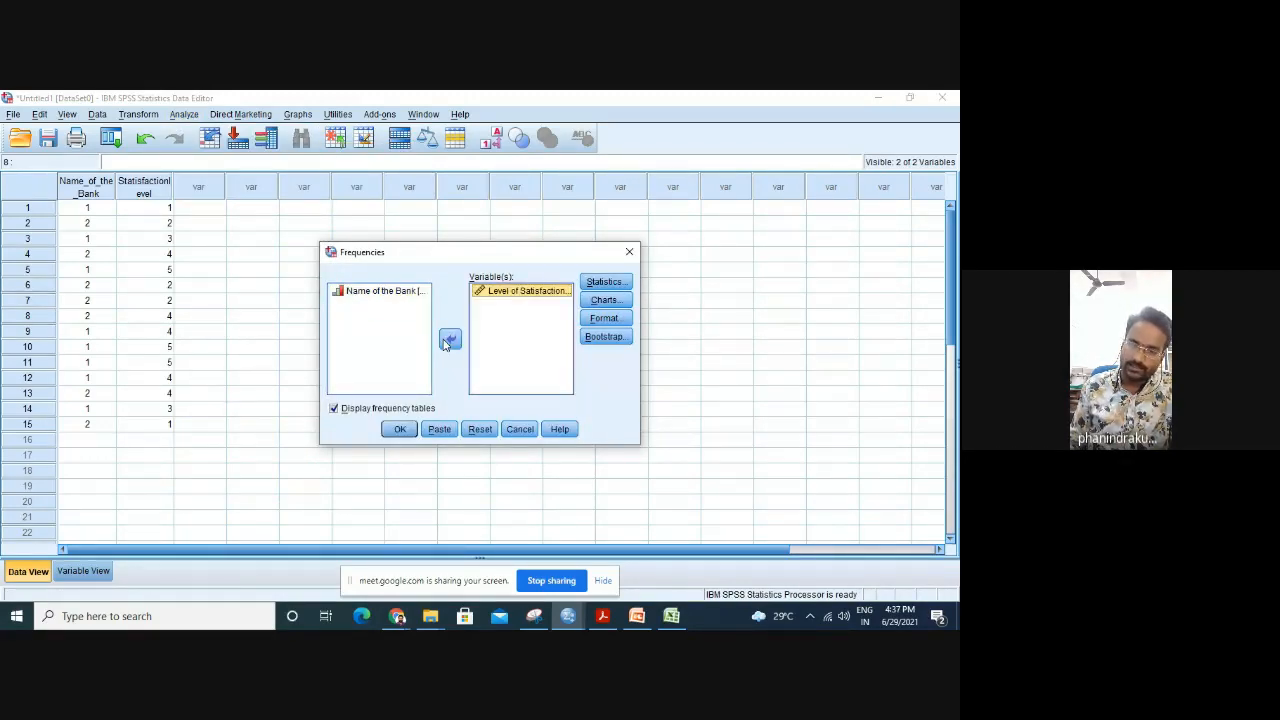
{"action": "left_click", "coordinate": [402, 297]}
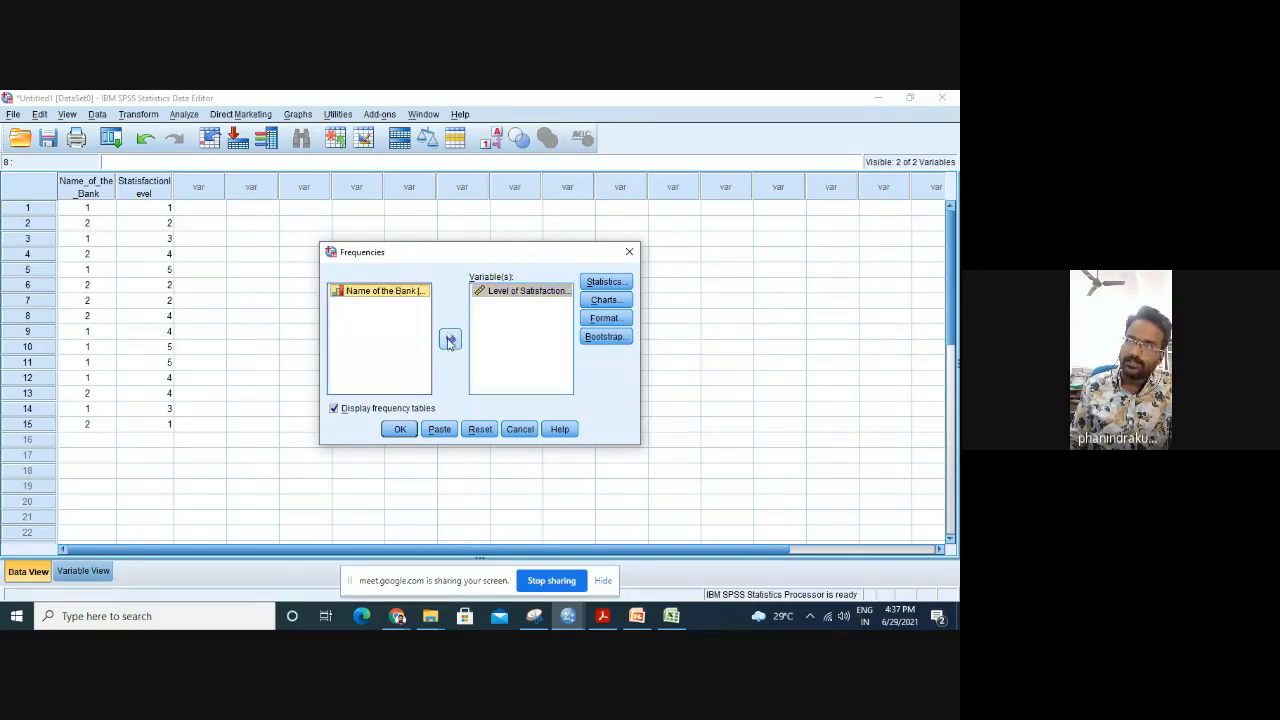
Place Name of the Bank first and Level of Satisfaction second in the Frequencies analysis variable list.
{"action": "left_click", "coordinate": [449, 340]}
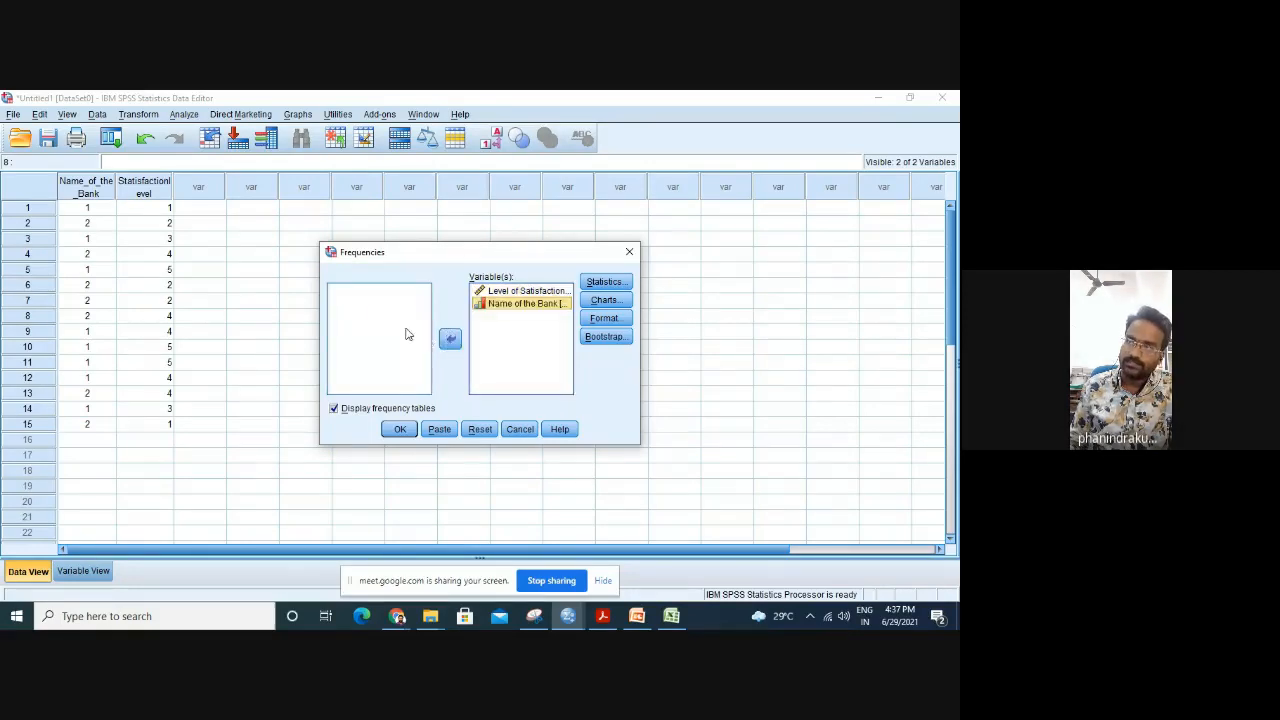
{"action": "left_click", "coordinate": [506, 291]}
{"action": "left_click", "coordinate": [450, 340]}
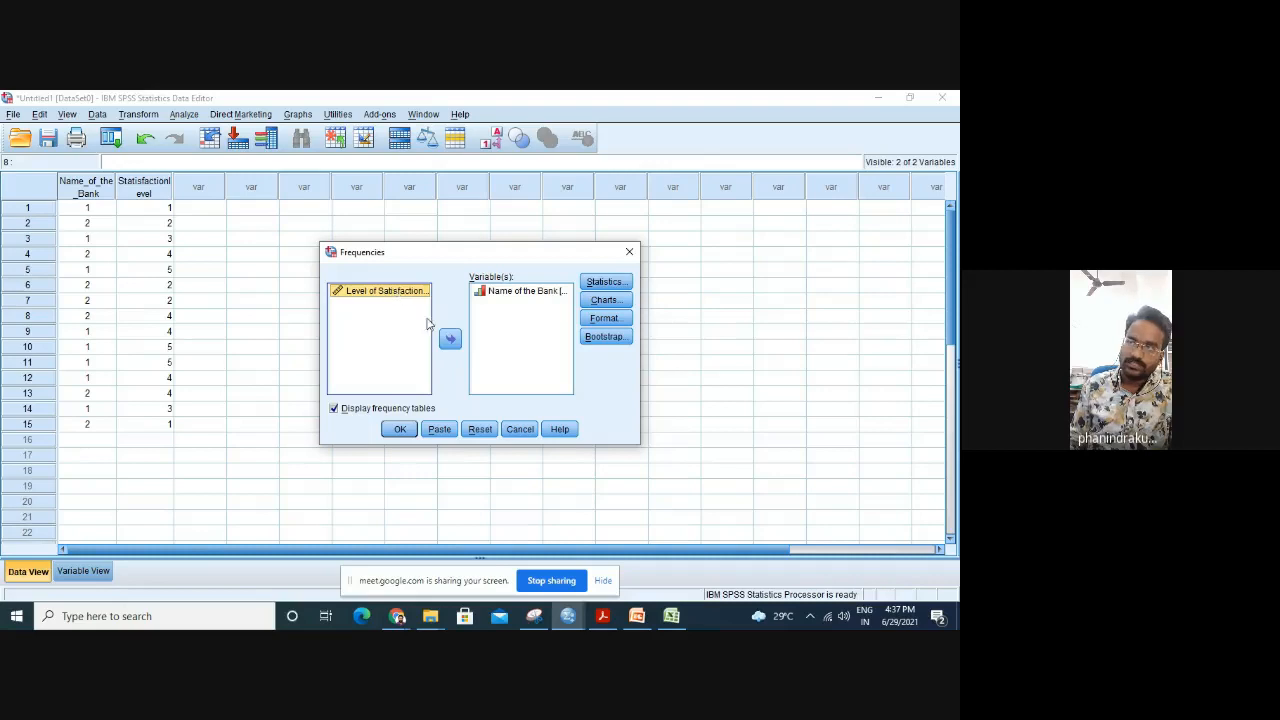
{"action": "left_click", "coordinate": [450, 339]}
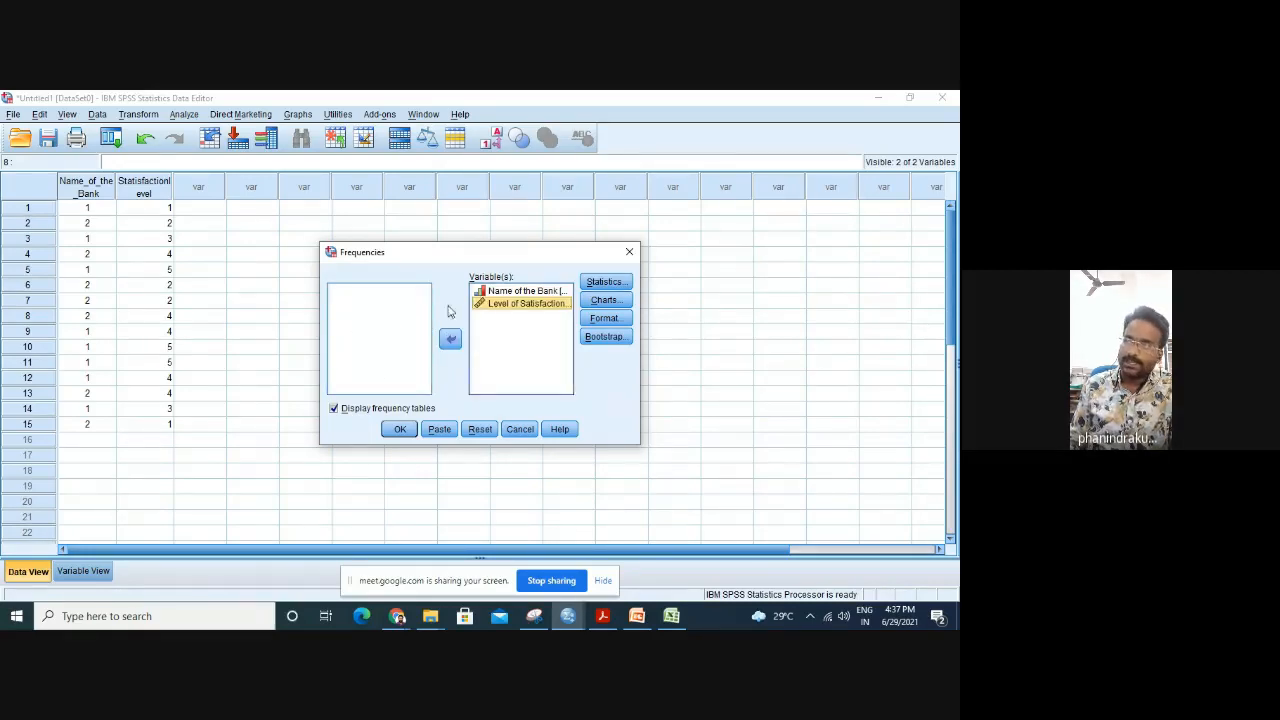
Request the mean, median, mode and sum for both variables and run the Frequencies analysis.
{"action": "left_click", "coordinate": [605, 283]}
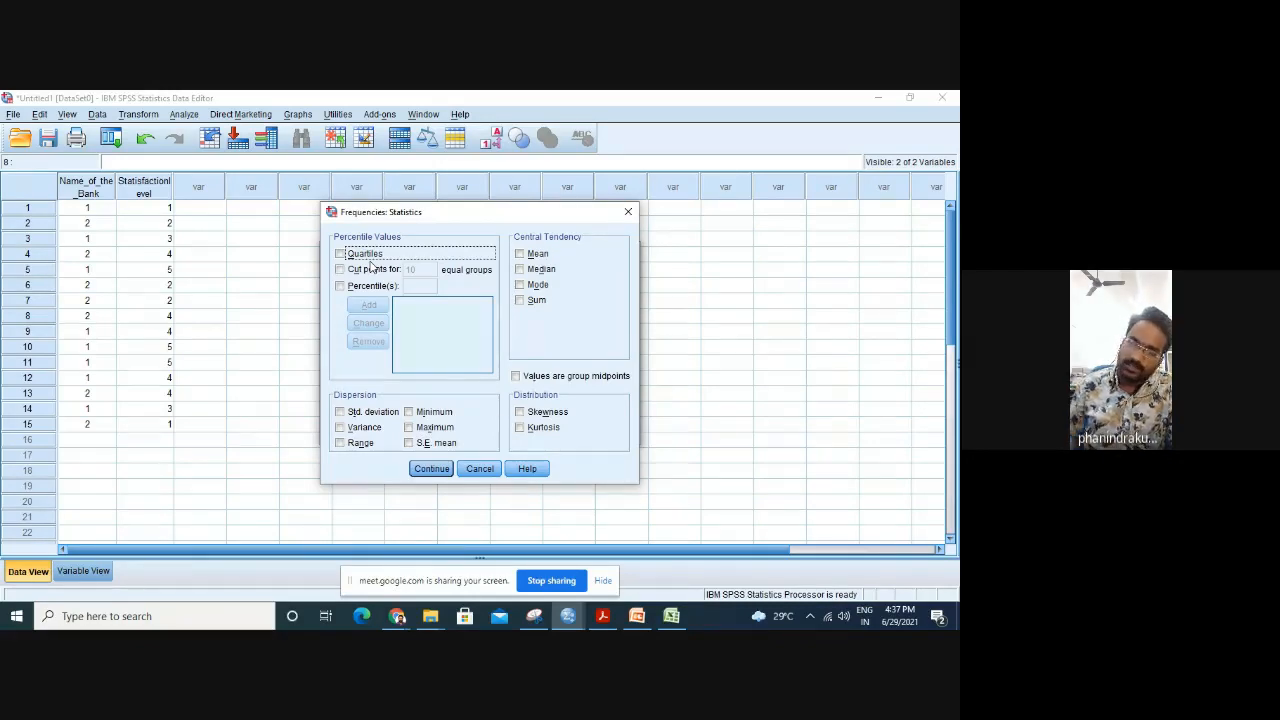
{"action": "left_click", "coordinate": [520, 254]}
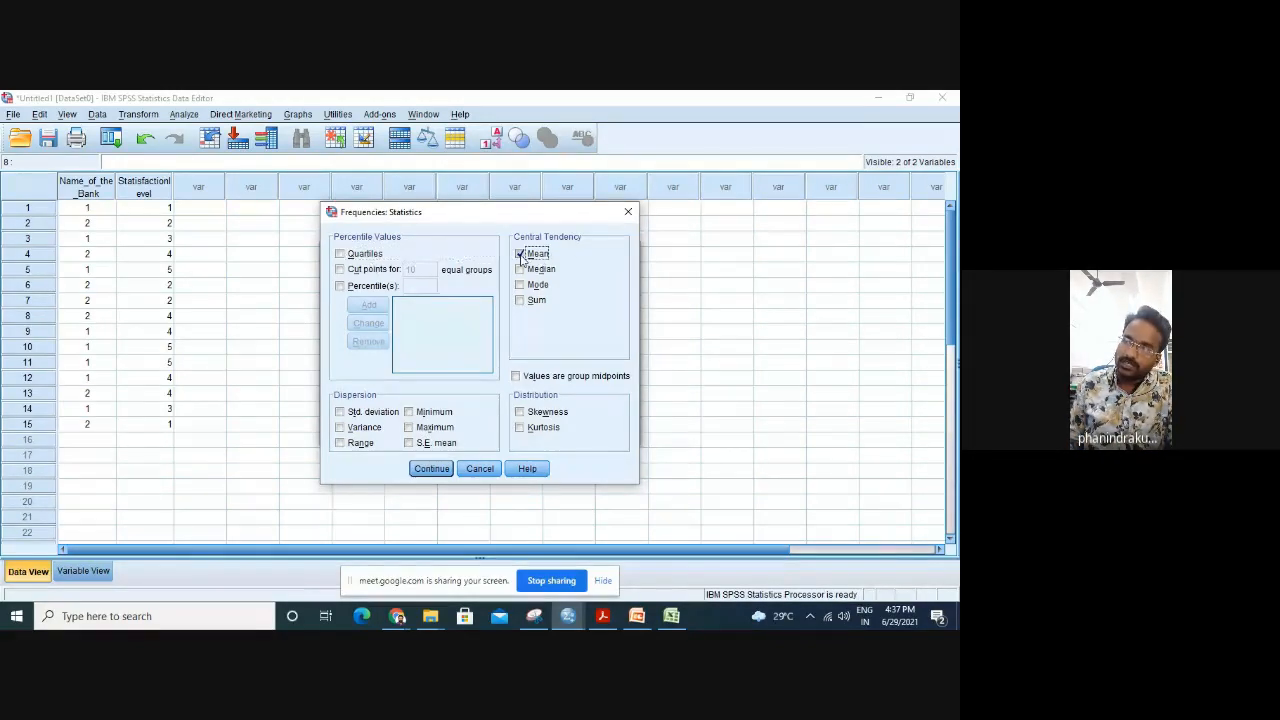
{"action": "left_click", "coordinate": [520, 269]}
{"action": "left_click", "coordinate": [520, 285]}
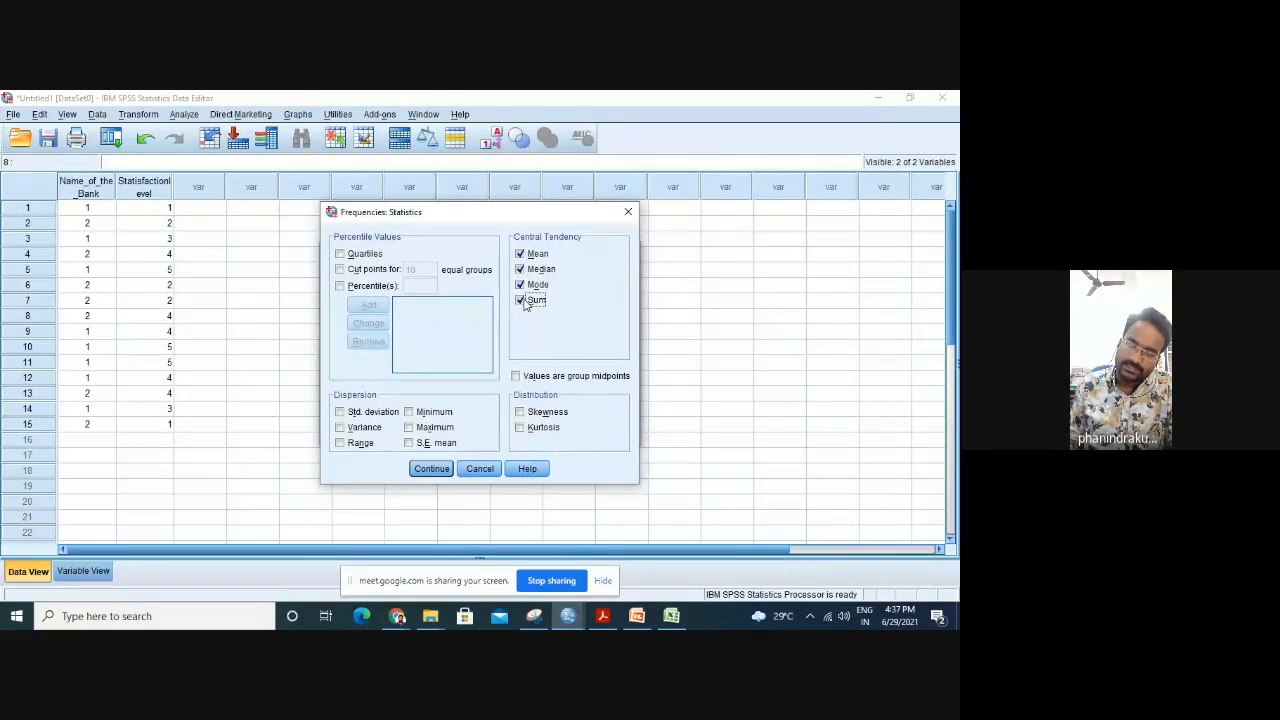
{"action": "left_click", "coordinate": [432, 468]}
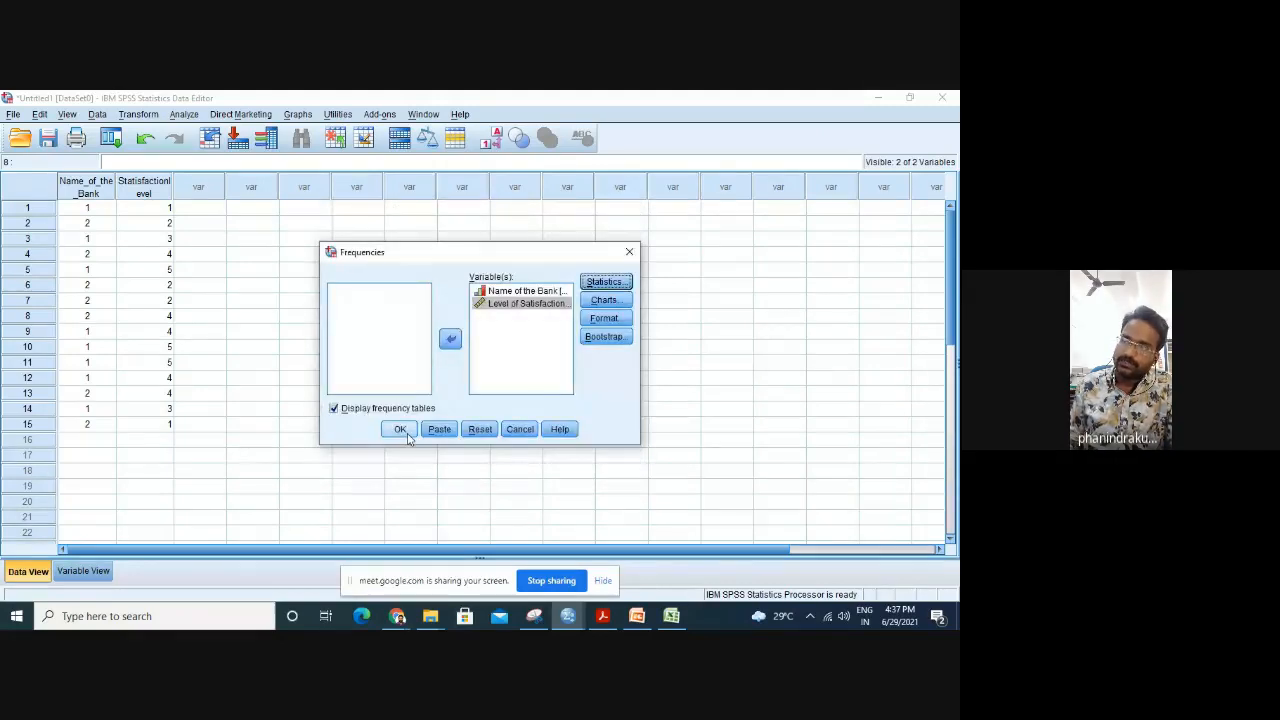
{"action": "left_click", "coordinate": [400, 429]}
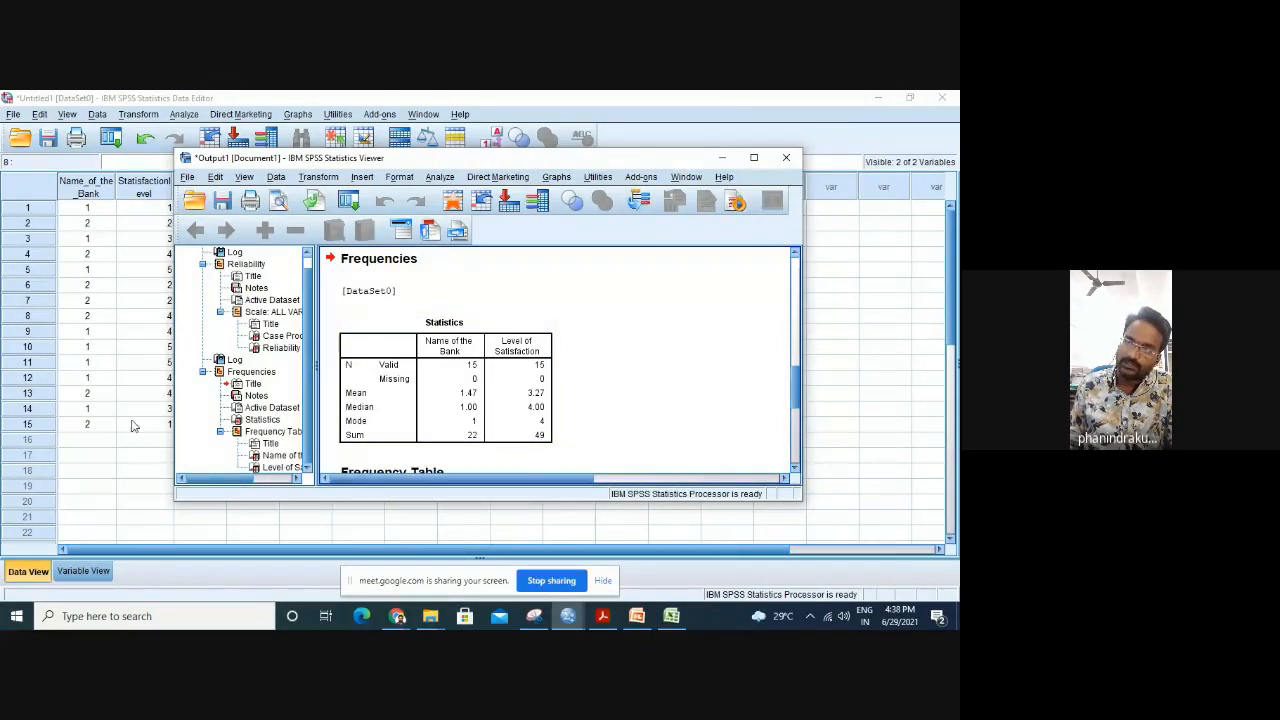
Review the frequency output and try to copy the Level of Satisfaction table from it.
{"action": "left_click_drag", "start_coordinate": [455, 160], "coordinate": [535, 159]}
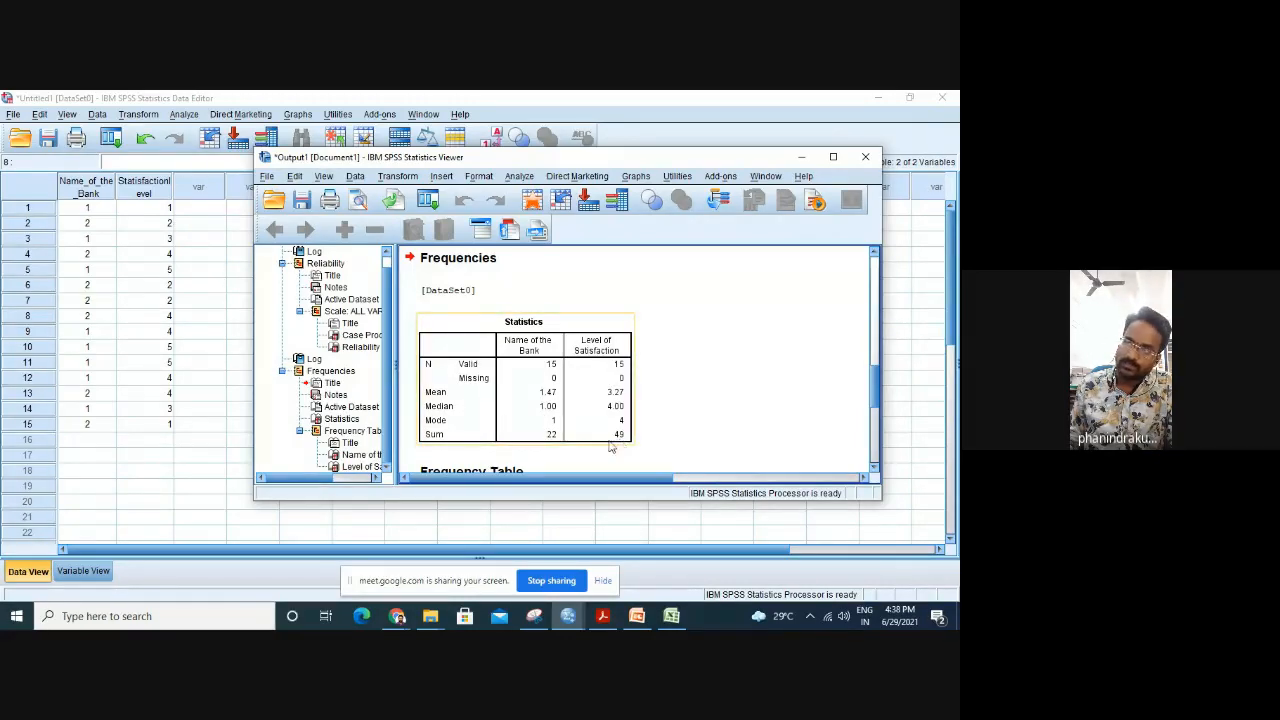
{"action": "scroll", "coordinate": [612, 447], "scroll_direction": "down", "scroll_amount": 3}
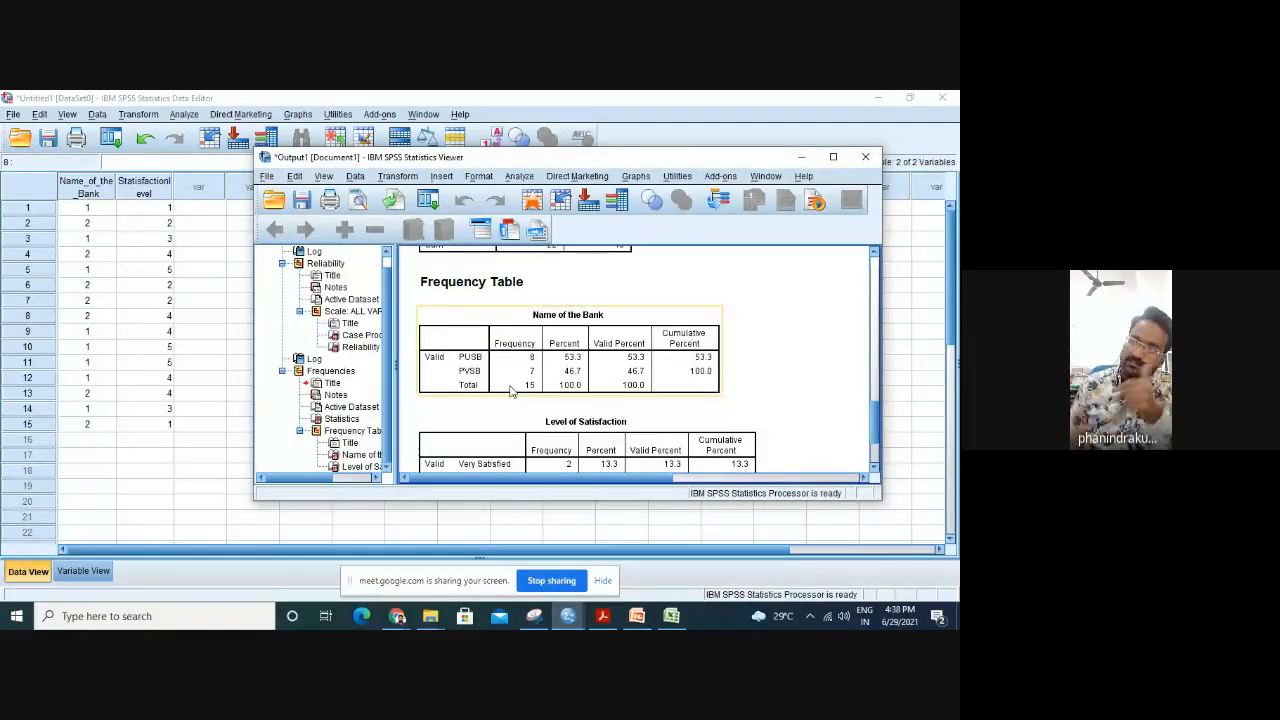
{"action": "scroll", "coordinate": [510, 392], "scroll_direction": "down", "scroll_amount": 2}
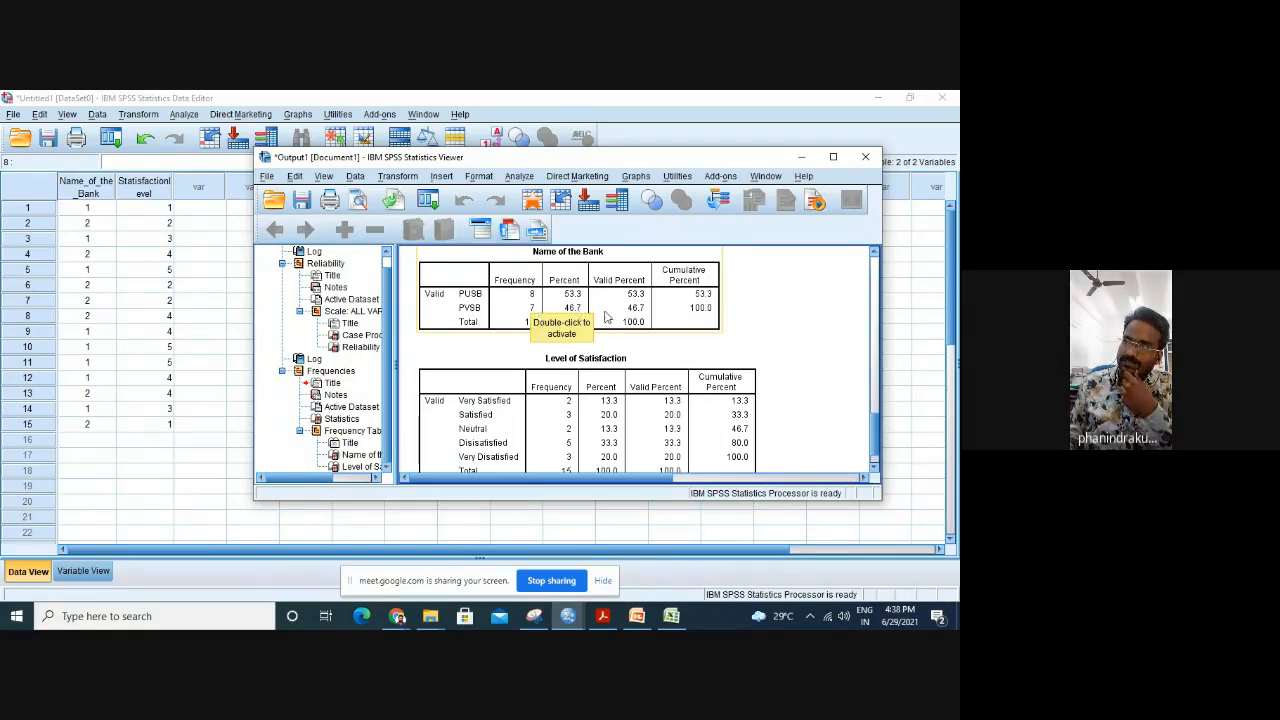
{"action": "scroll", "coordinate": [650, 325], "scroll_direction": "down", "scroll_amount": 1}
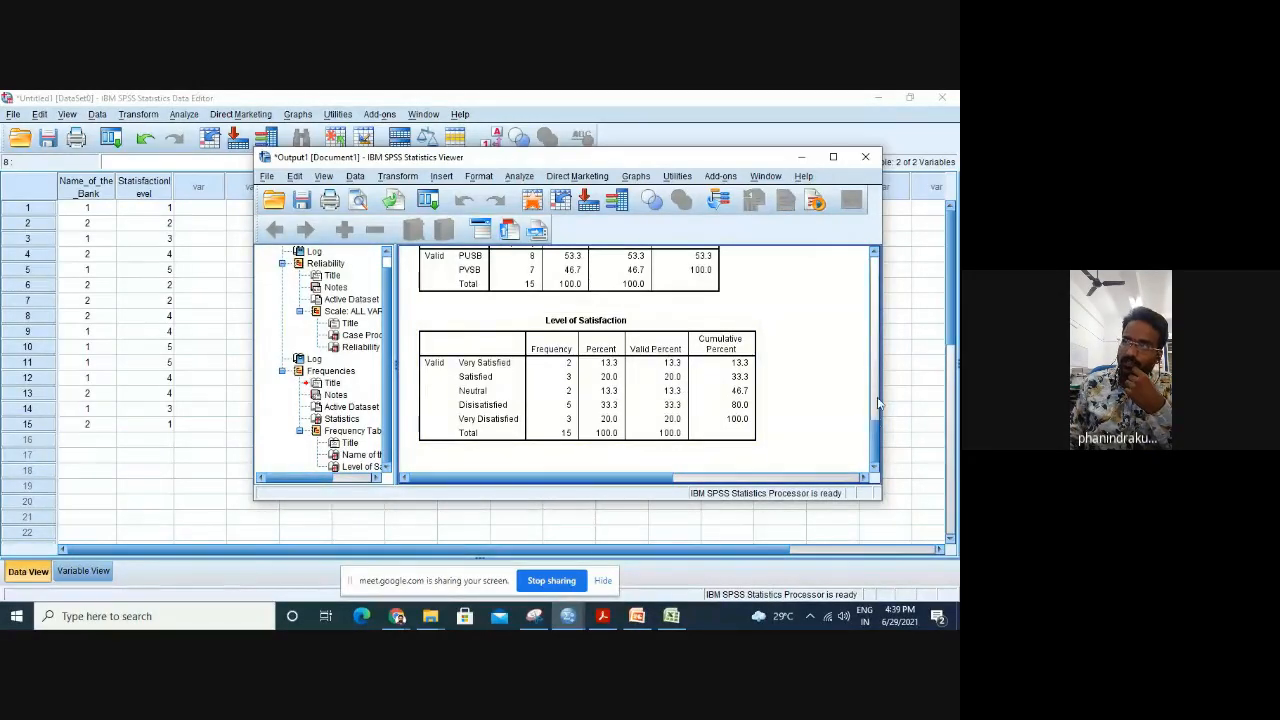
{"action": "left_click", "coordinate": [575, 365]}
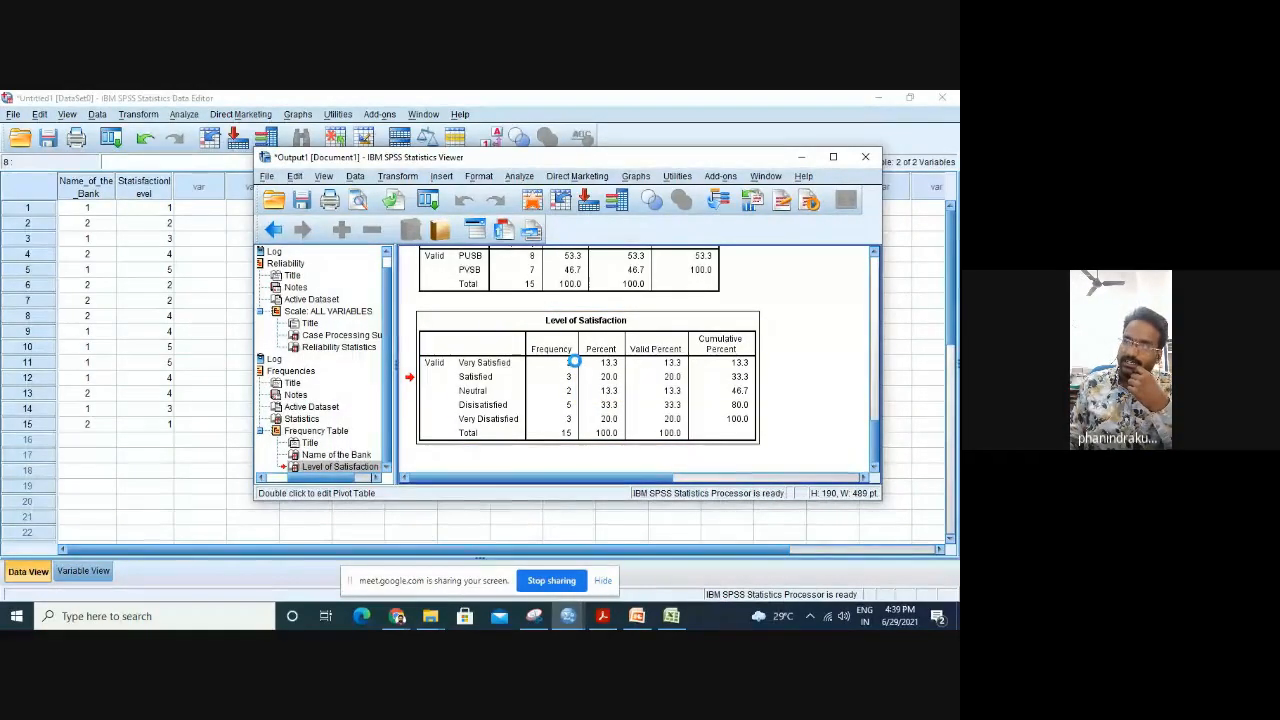
{"action": "double_click", "coordinate": [575, 365]}
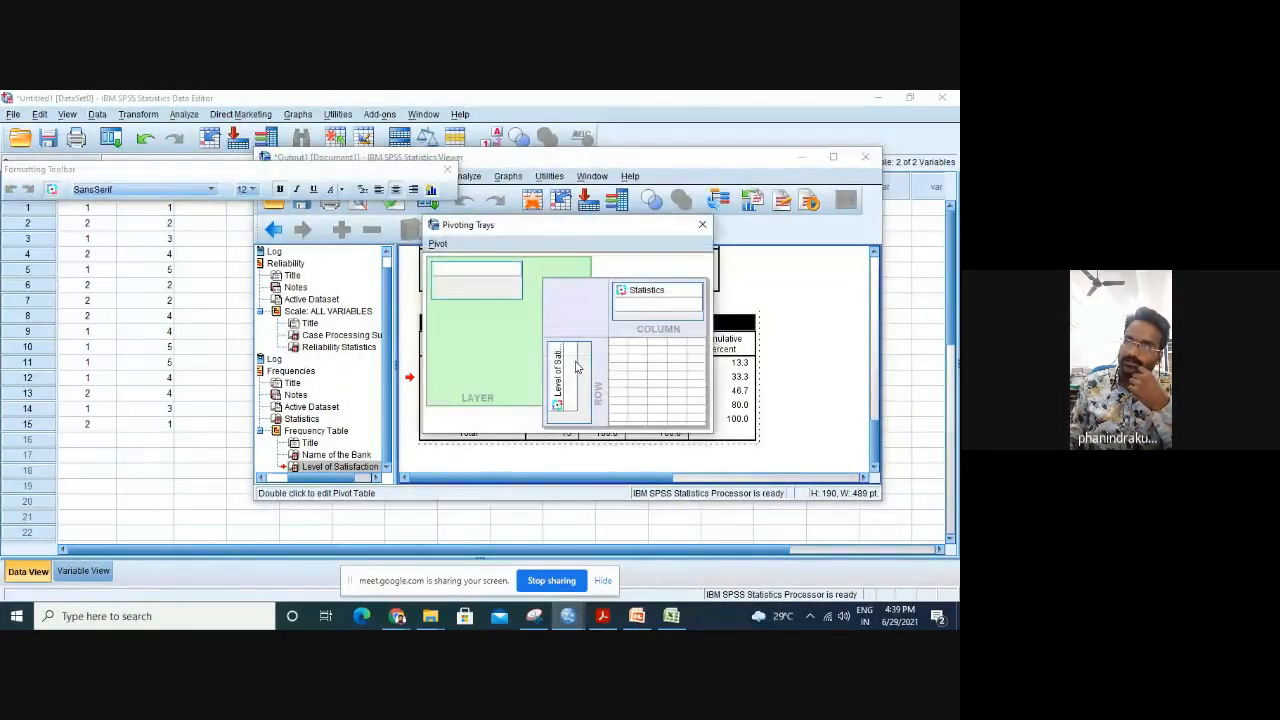
{"action": "left_click", "coordinate": [702, 224]}
{"action": "right_click", "coordinate": [618, 365]}
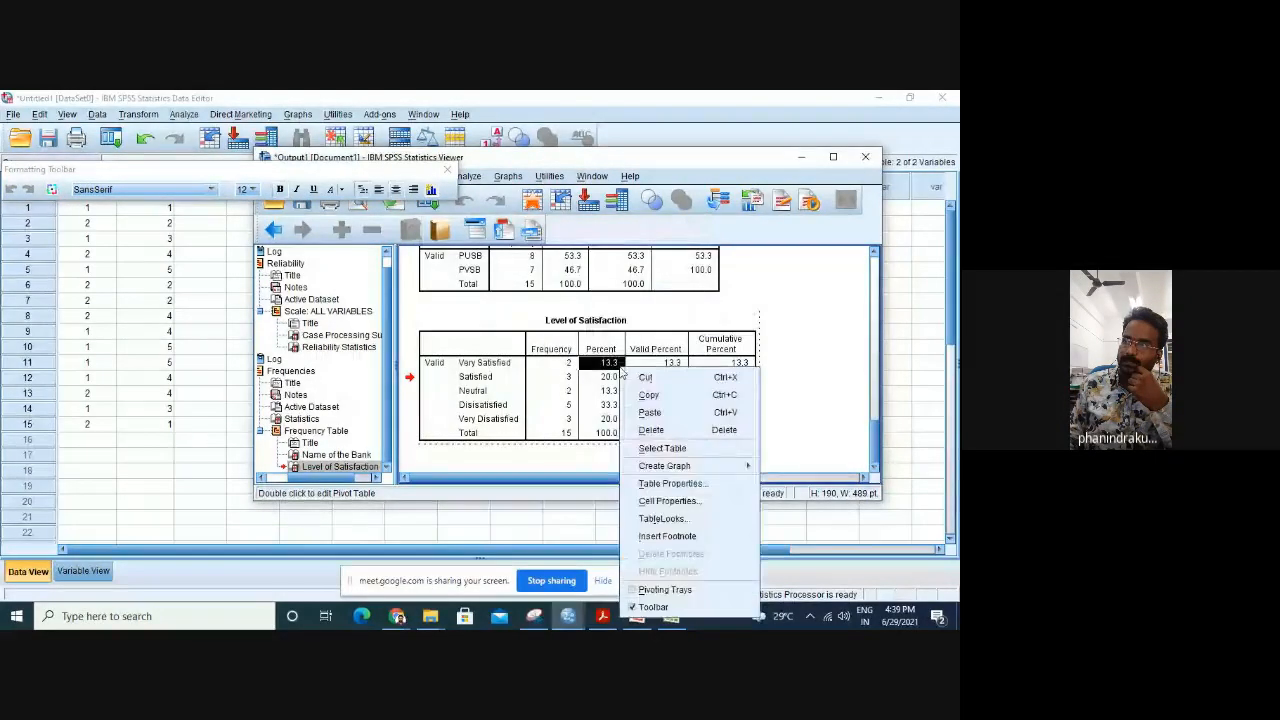
{"action": "left_click", "coordinate": [645, 395]}
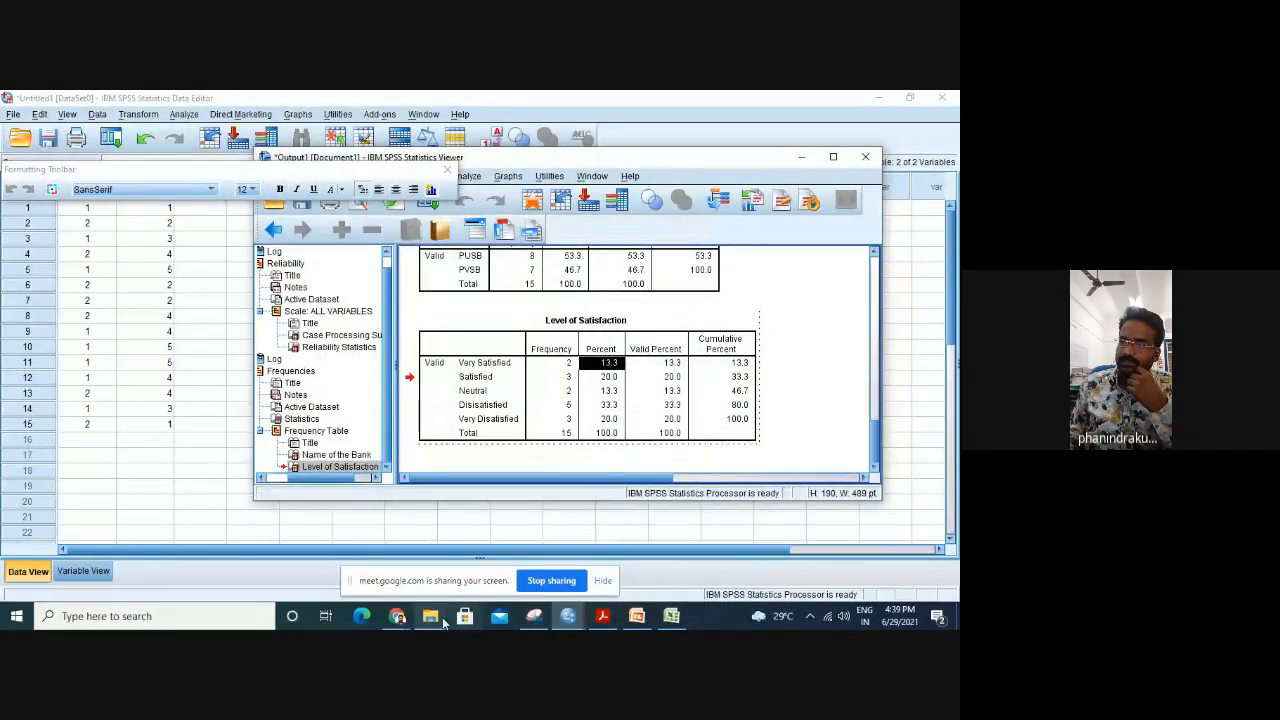
Create and open a new Word document in the Day - 3 folder, and undo a trial paste of the copied cell.
{"action": "mouse_move", "coordinate": [442, 622]}
{"action": "left_click", "coordinate": [531, 563]}
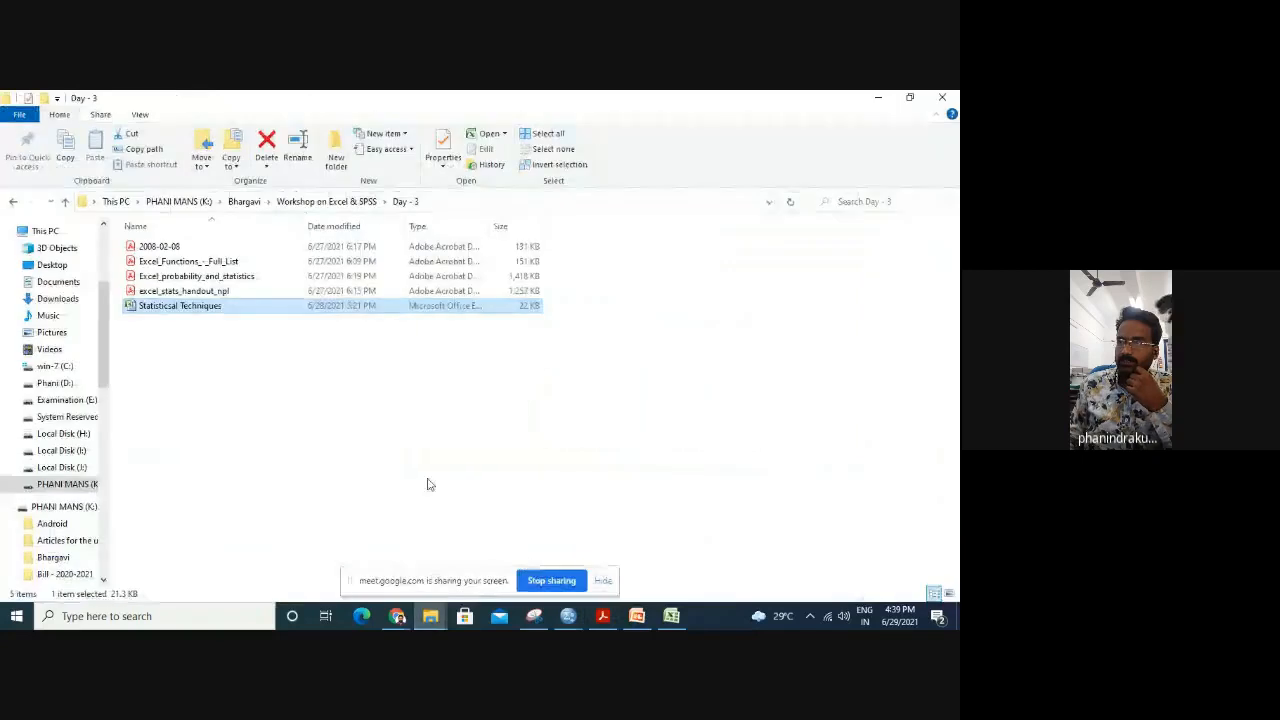
{"action": "right_click", "coordinate": [428, 481]}
{"action": "mouse_move", "coordinate": [483, 446]}
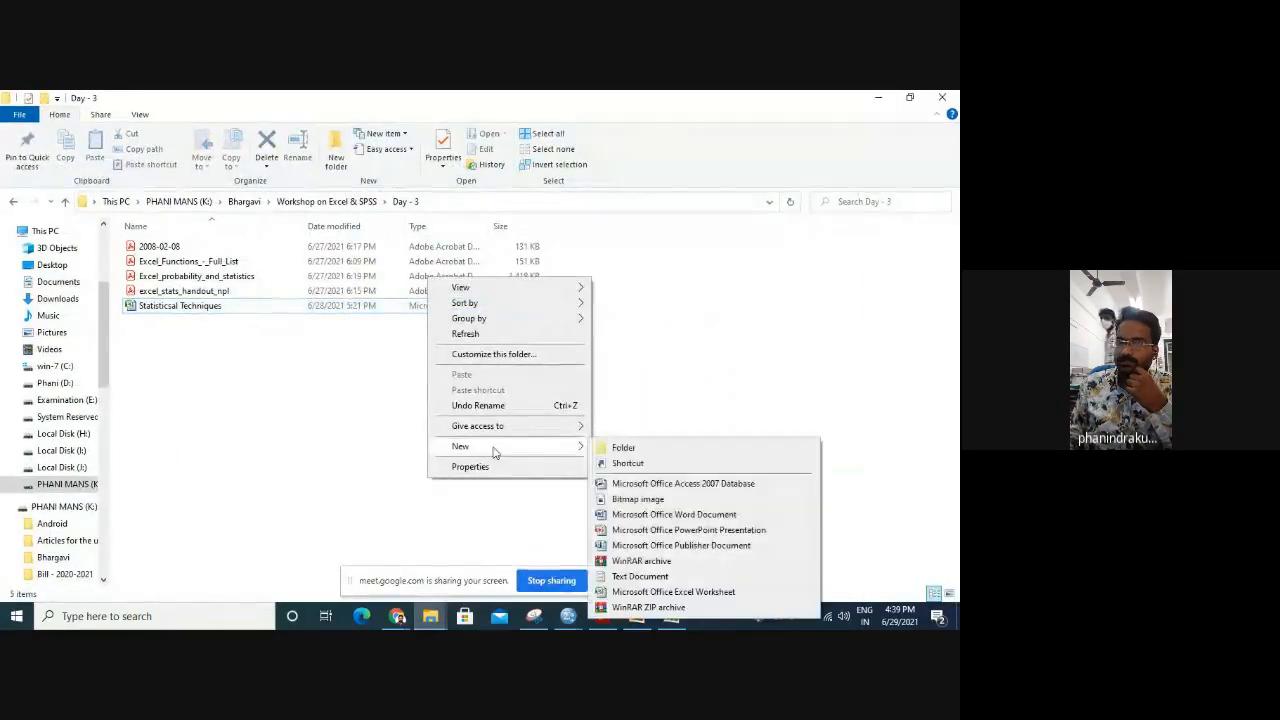
{"action": "left_click", "coordinate": [652, 515]}
{"action": "key", "text": "Return"}
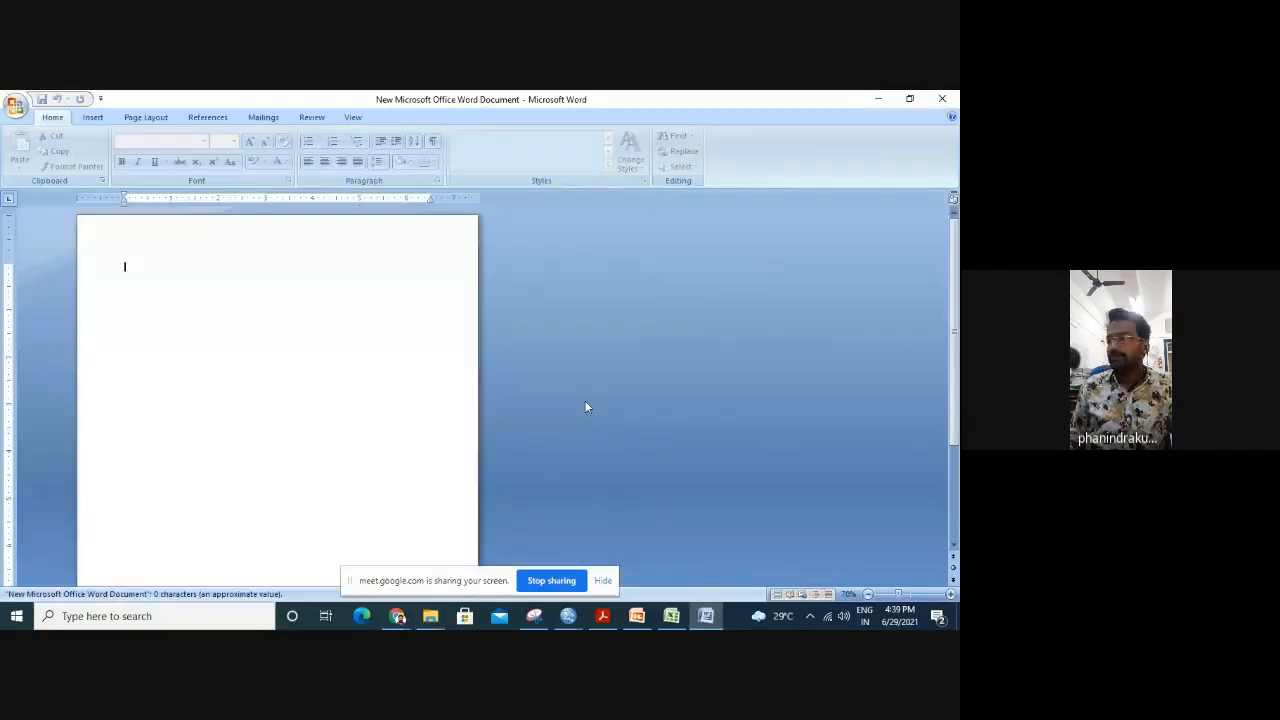
{"action": "key", "text": "ctrl+v"}
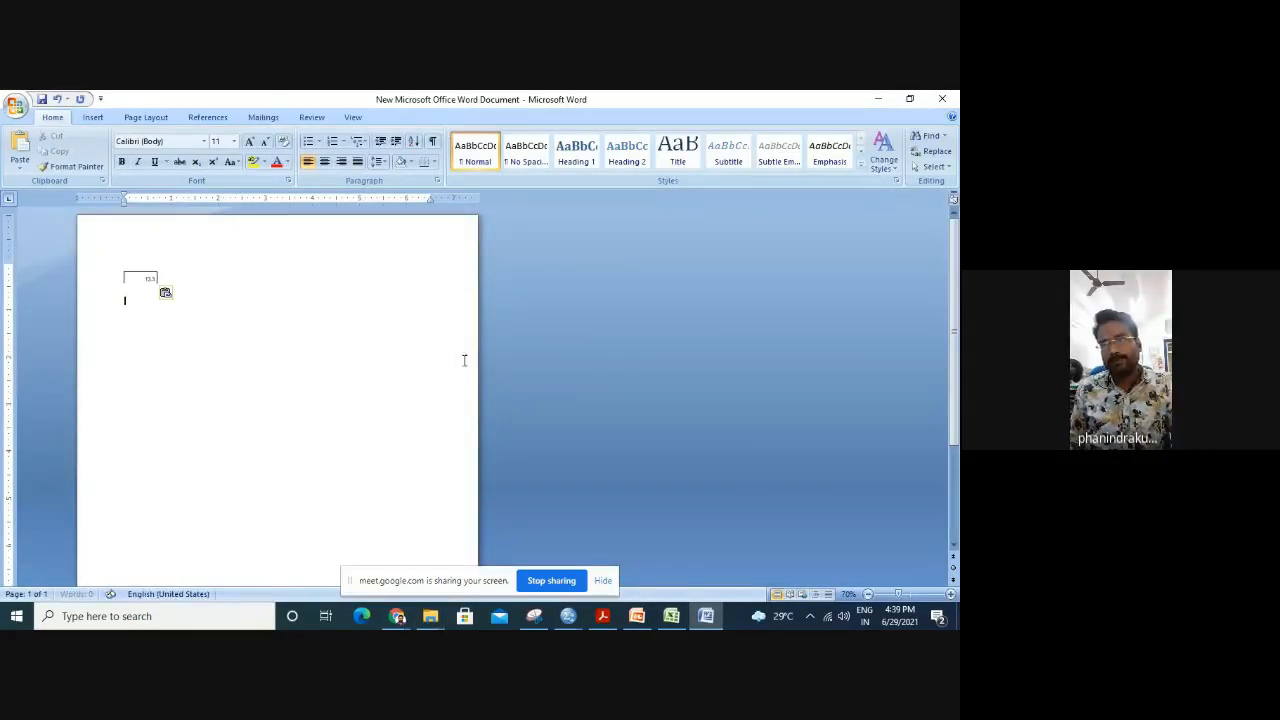
{"action": "key", "text": "ctrl+z"}
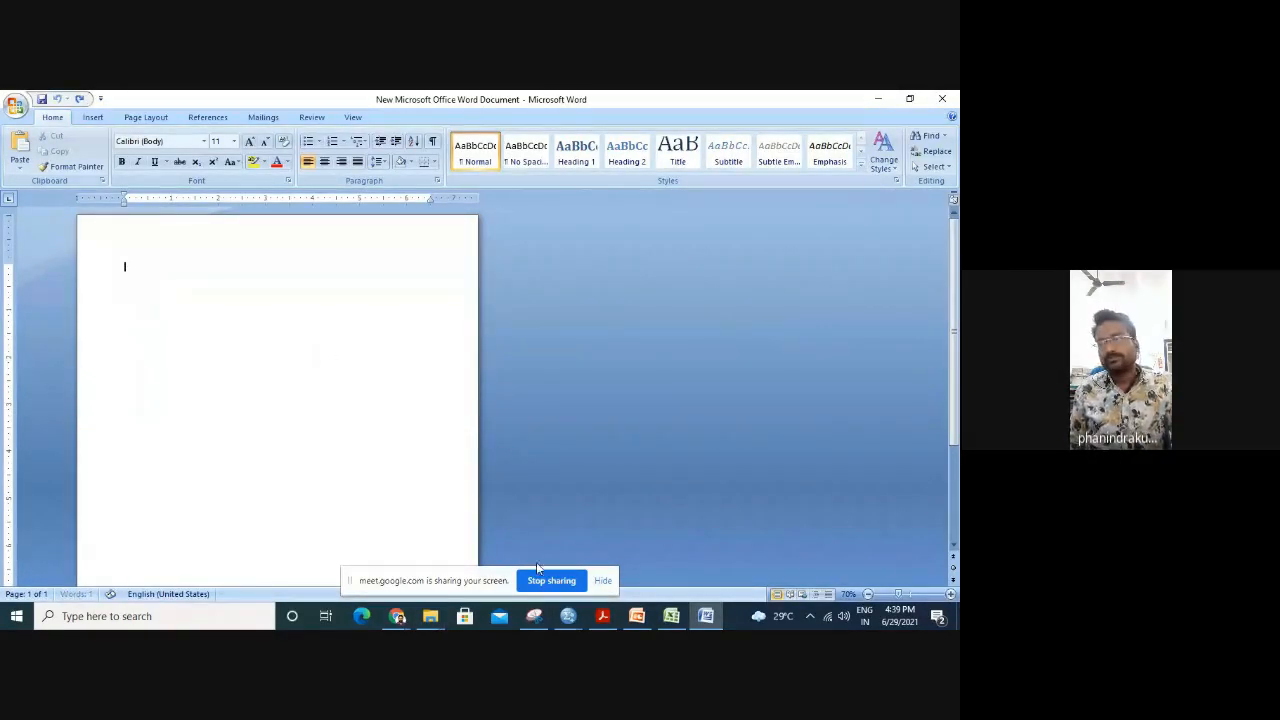
Copy the entire Level of Satisfaction table from the SPSS output and paste it into the Word document.
{"action": "mouse_move", "coordinate": [567, 620]}
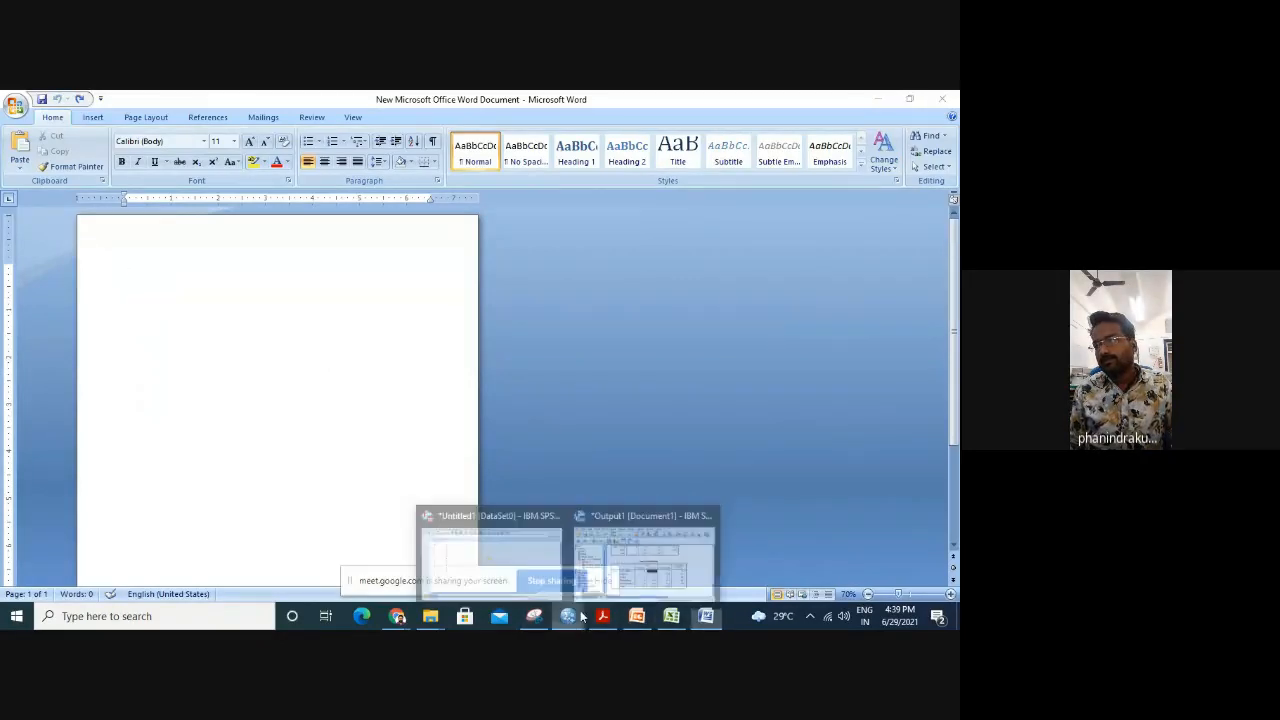
{"action": "left_click", "coordinate": [640, 550]}
{"action": "left_click", "coordinate": [518, 351]}
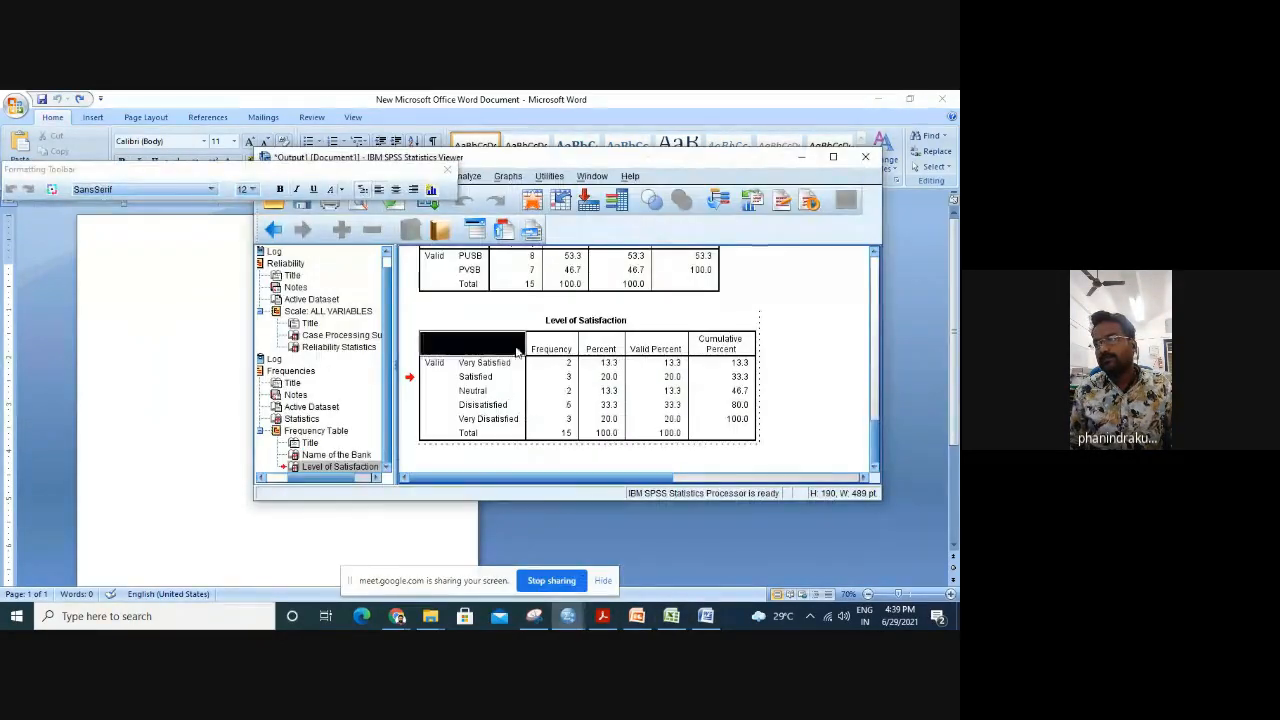
{"action": "left_click", "coordinate": [504, 324]}
{"action": "left_click", "coordinate": [819, 439]}
{"action": "left_click", "coordinate": [666, 410]}
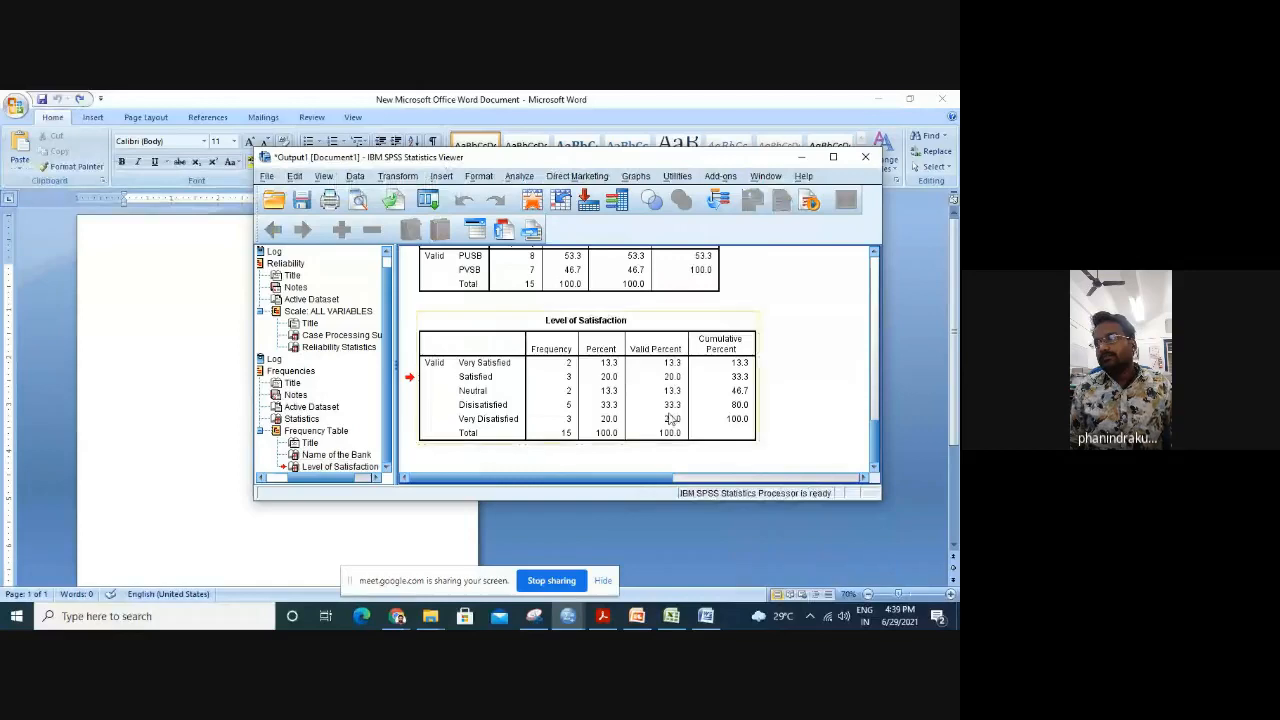
{"action": "right_click", "coordinate": [666, 410]}
{"action": "left_click", "coordinate": [690, 446]}
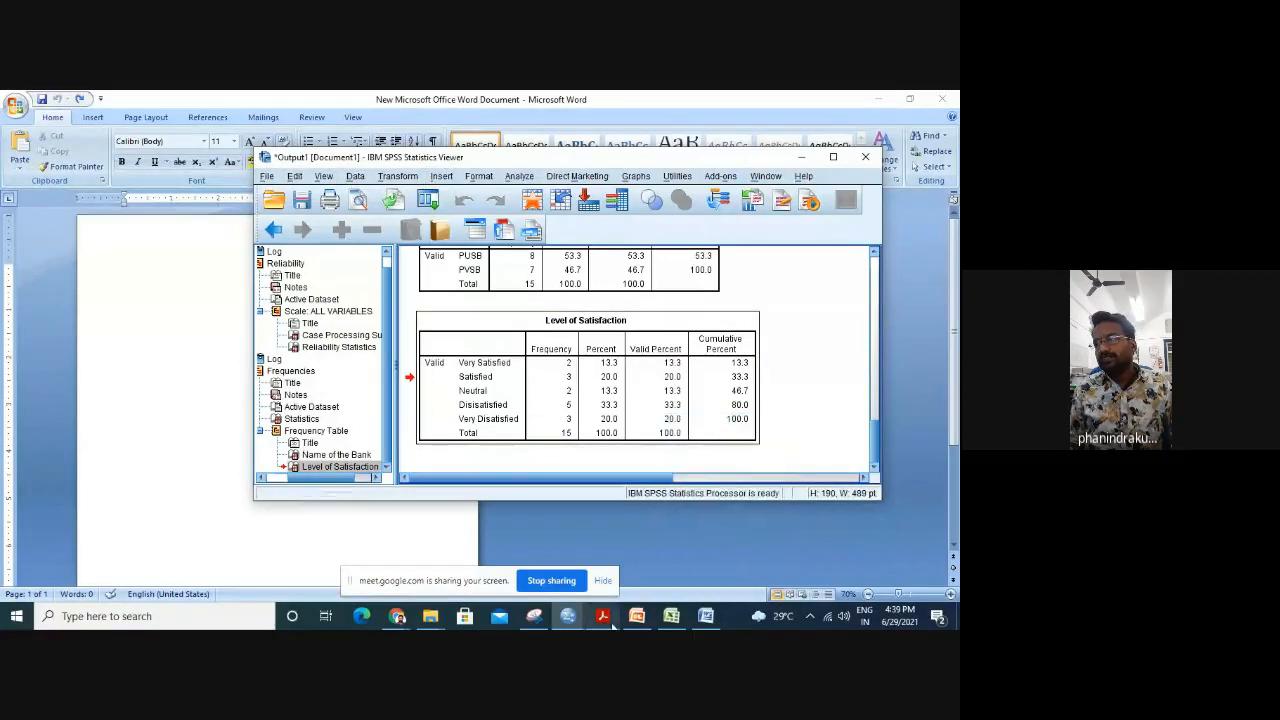
{"action": "left_click", "coordinate": [705, 616]}
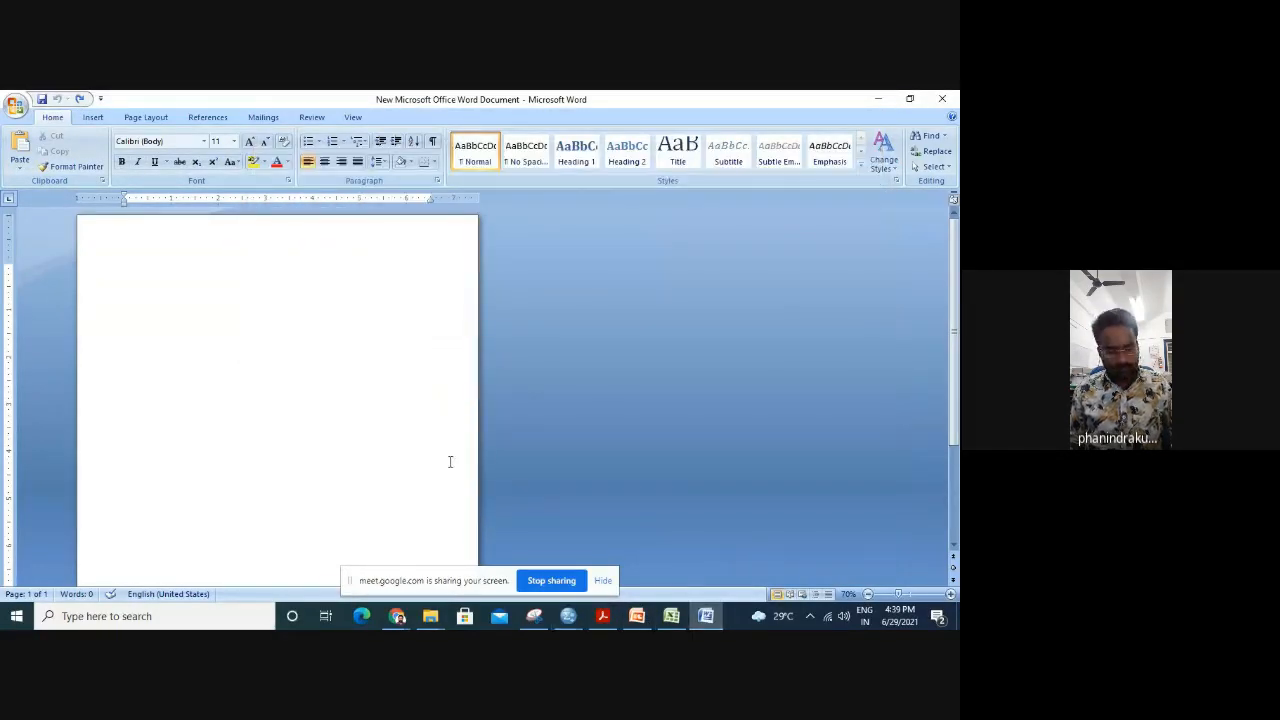
{"action": "key", "text": "ctrl+v"}
Shift the pasted table slightly to the right on the page and apply borders around all its cells.
{"action": "scroll", "coordinate": [454, 463], "scroll_direction": "up", "scroll_amount": 4}
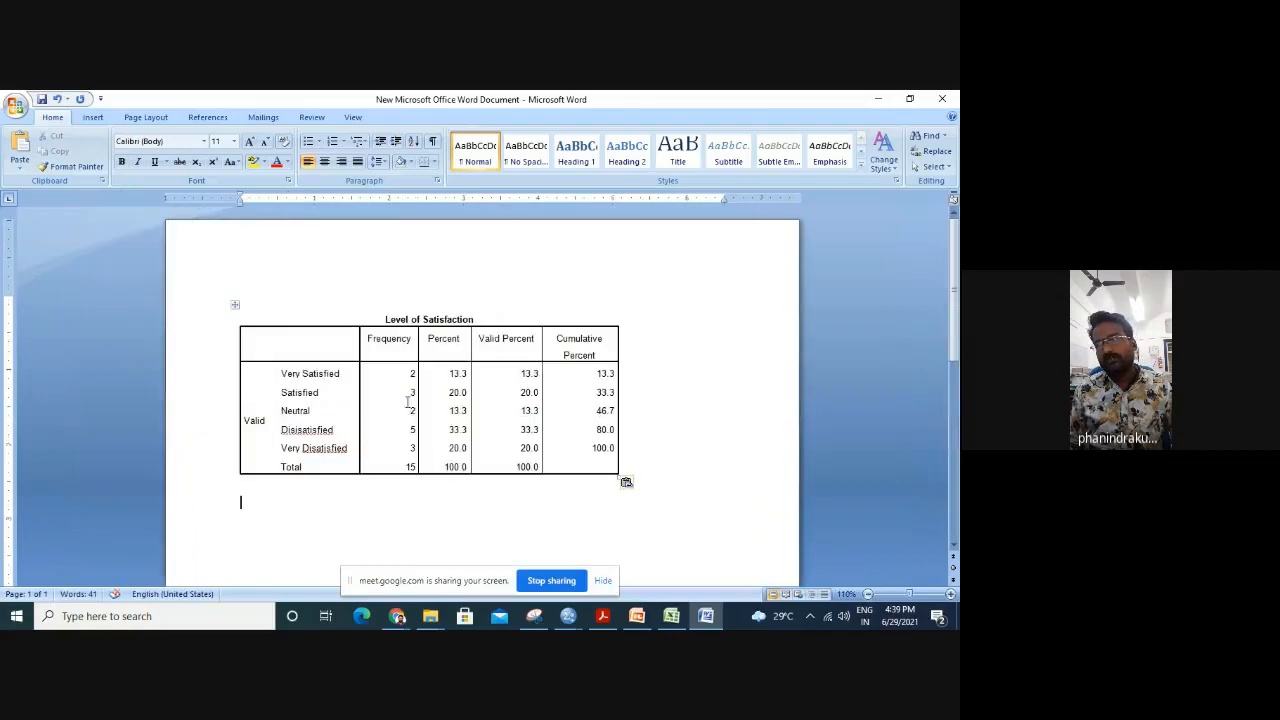
{"action": "left_click", "coordinate": [240, 304]}
{"action": "left_click", "coordinate": [236, 303]}
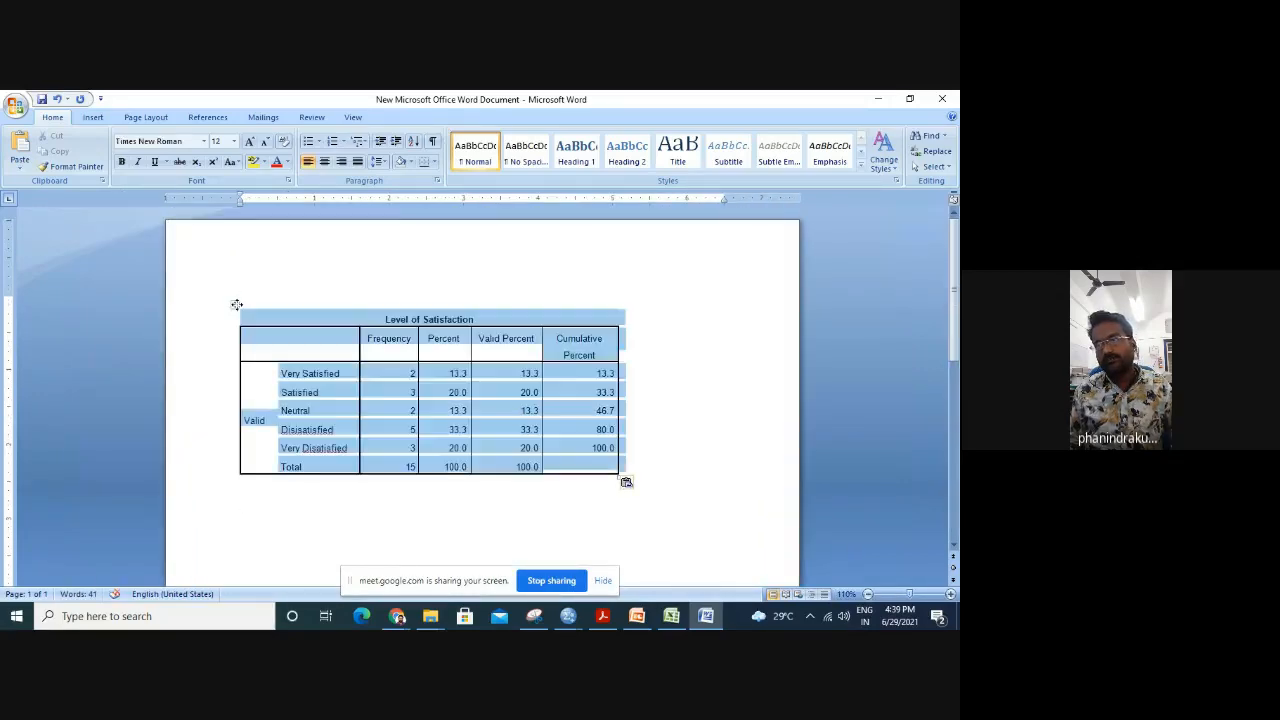
{"action": "left_click_drag", "start_coordinate": [237, 303], "coordinate": [287, 304]}
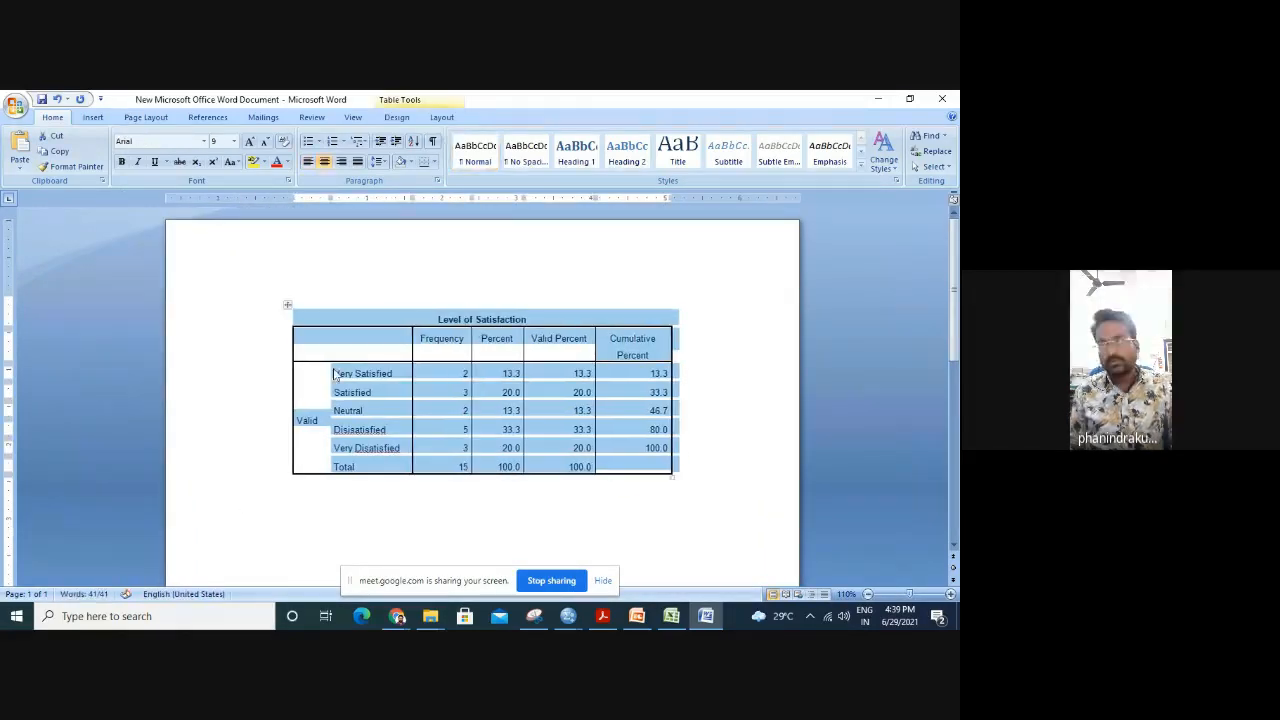
{"action": "left_click", "coordinate": [433, 161]}
{"action": "left_click", "coordinate": [474, 259]}
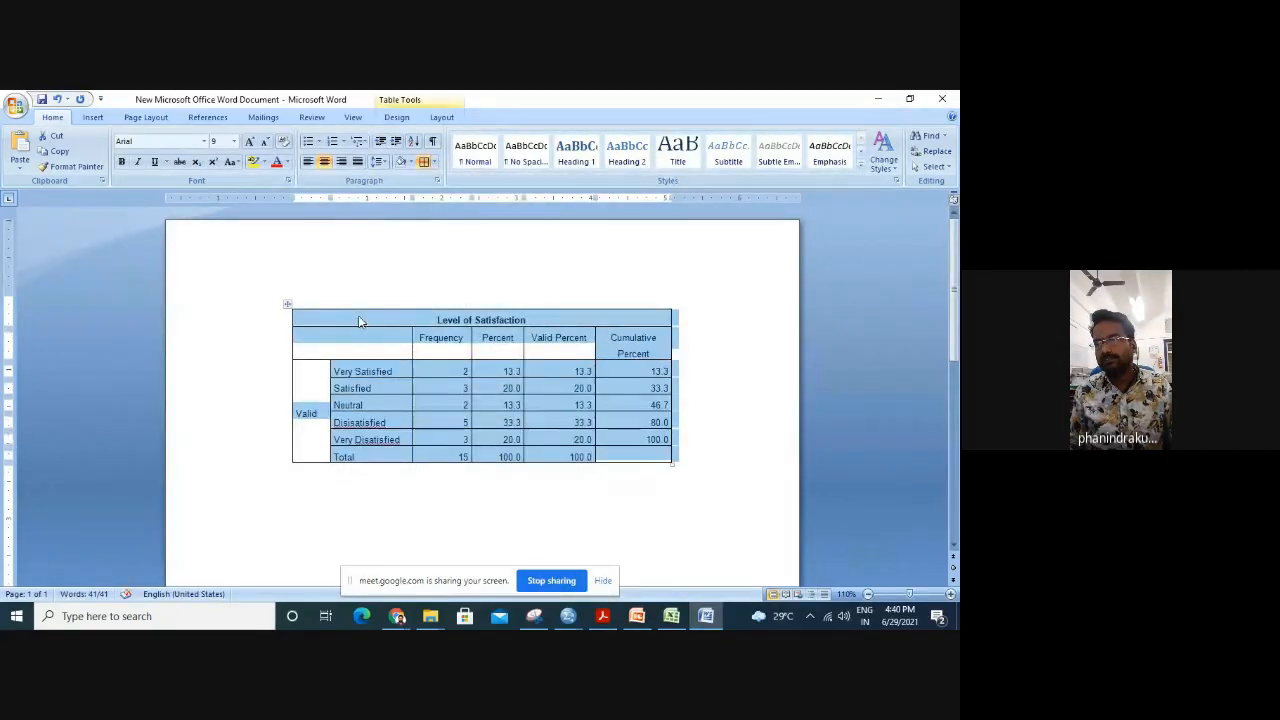
Select the table's Level of Satisfaction title row and display the table layout options.
{"action": "left_click", "coordinate": [358, 315]}
{"action": "left_click", "coordinate": [281, 322]}
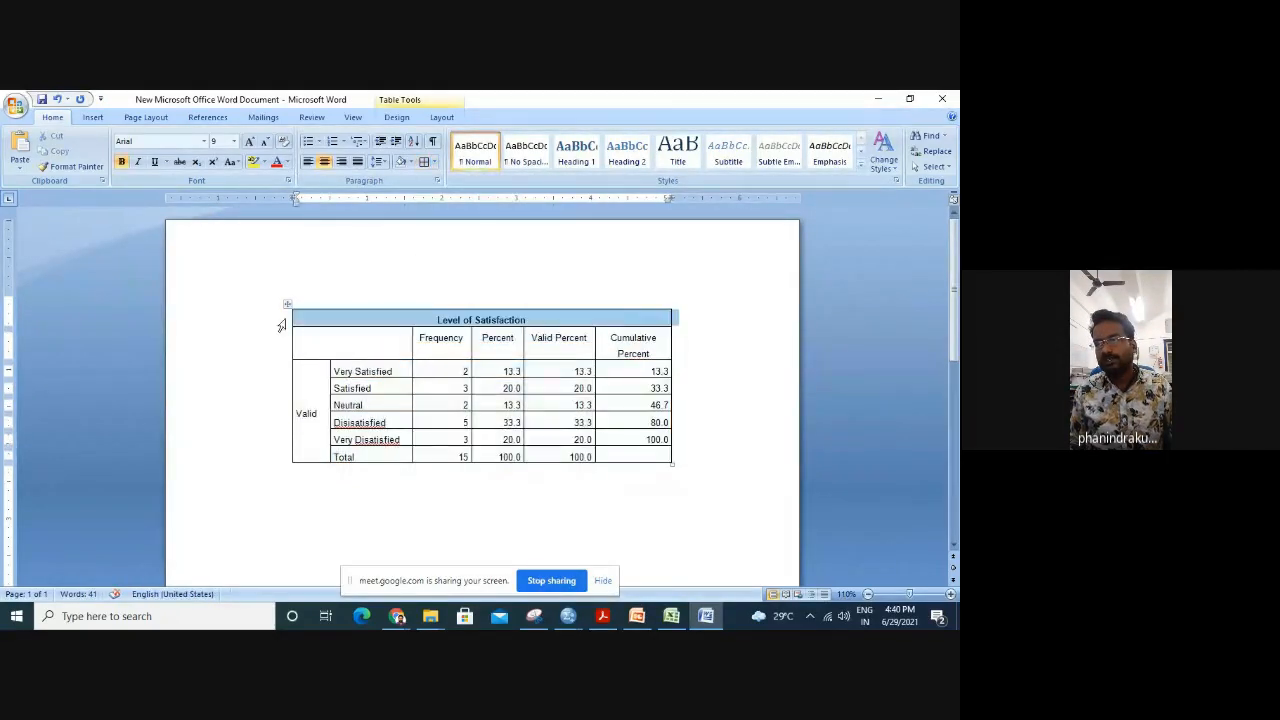
{"action": "left_click", "coordinate": [441, 117]}
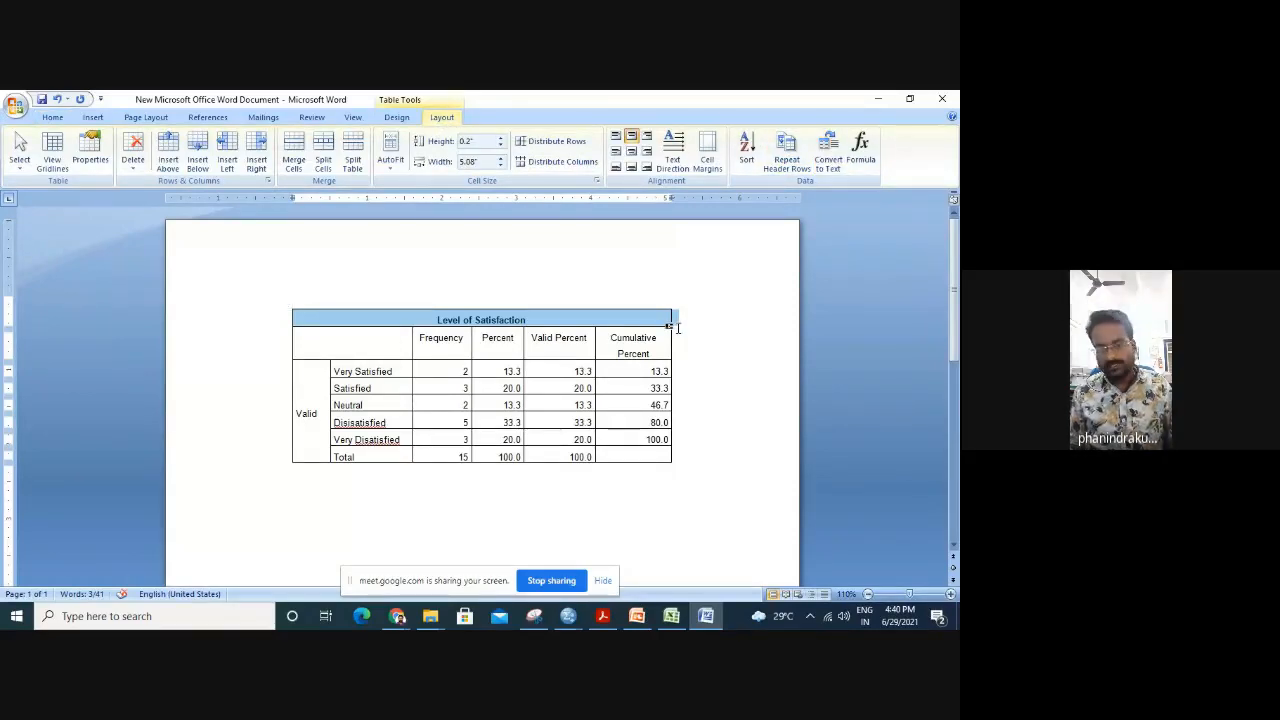
{"action": "scroll", "coordinate": [677, 328], "scroll_direction": "up", "scroll_amount": 3}
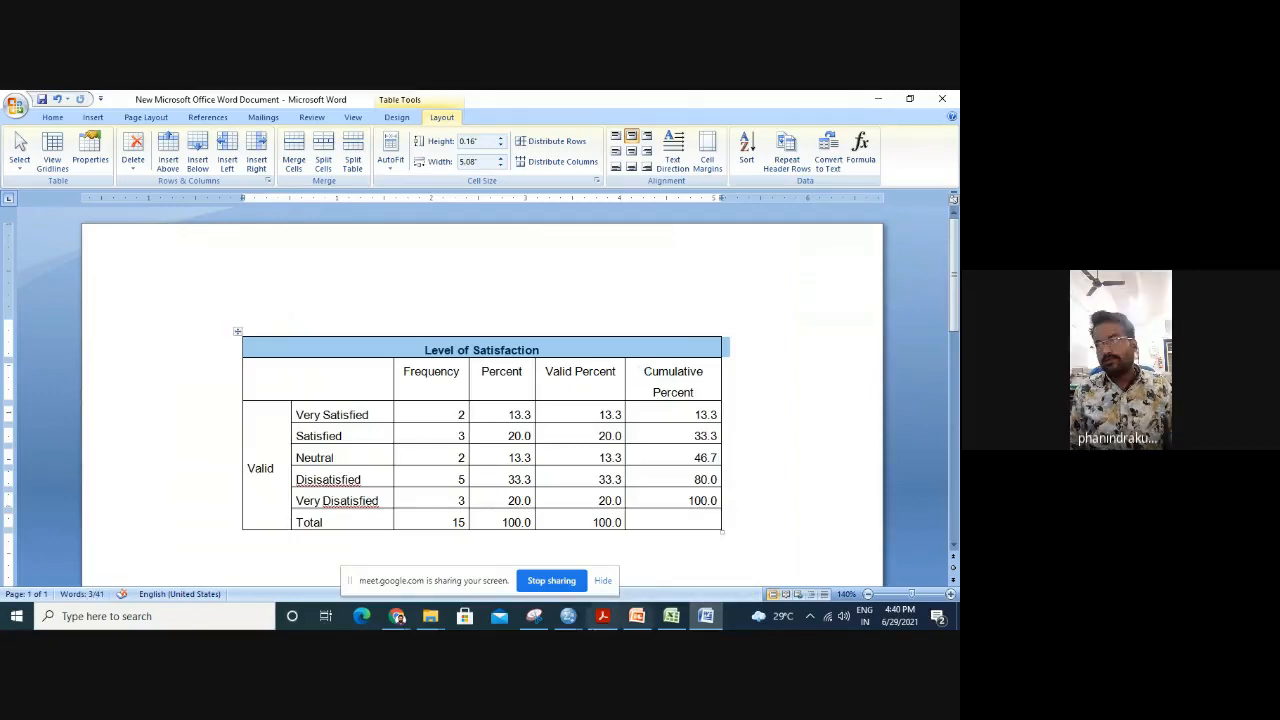
Switch to the SPSS Data Editor and deselect Mean, Median, Mode and Sum in the Frequencies statistics.
{"action": "left_click", "coordinate": [570, 620]}
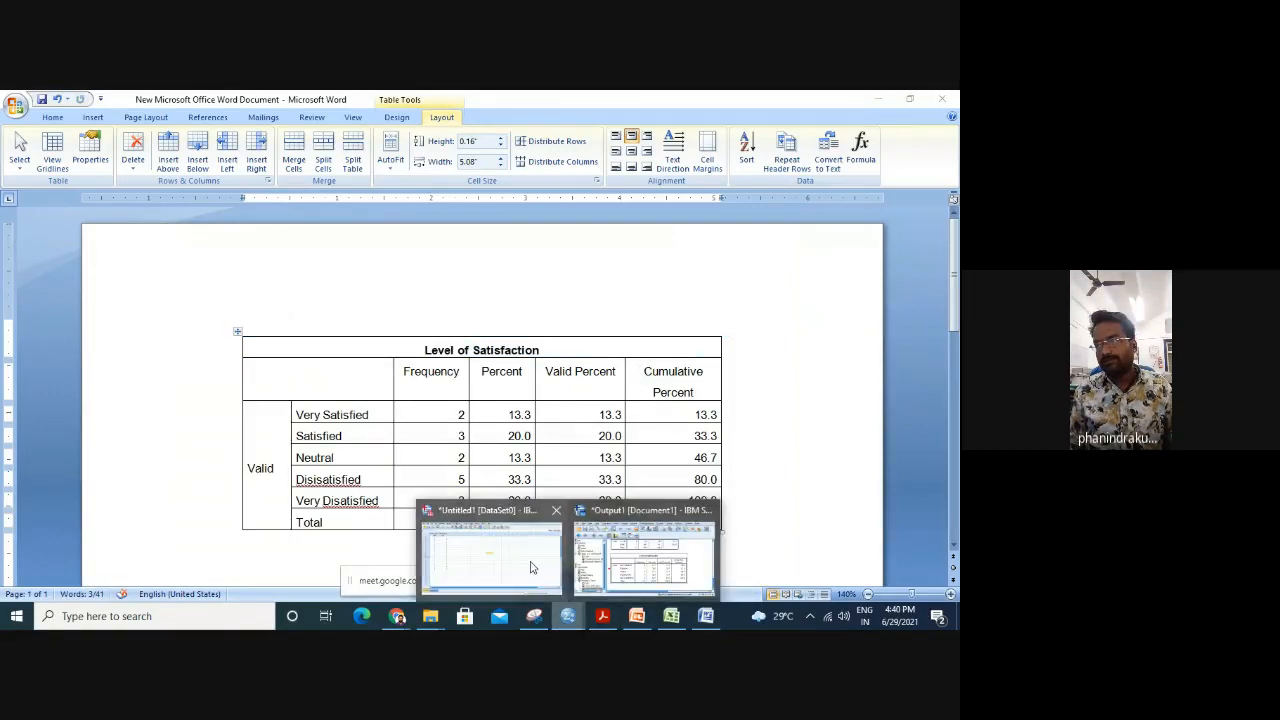
{"action": "left_click", "coordinate": [531, 567]}
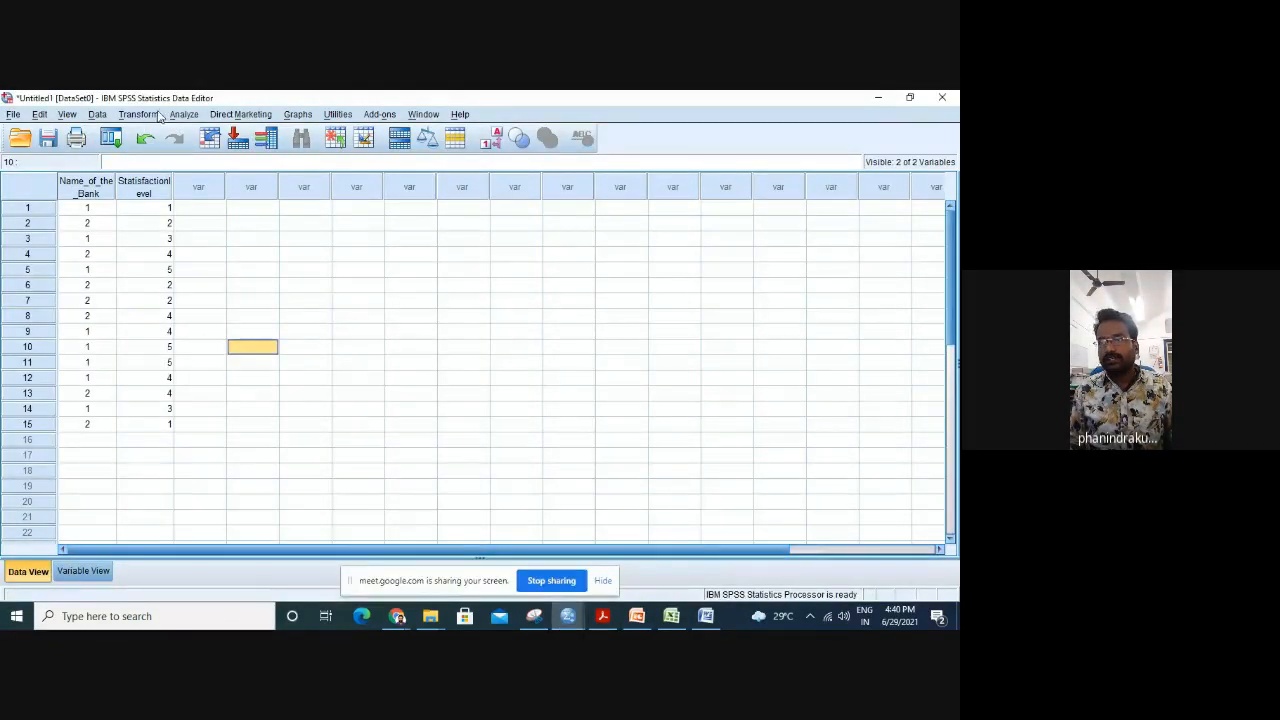
{"action": "left_click", "coordinate": [183, 114]}
{"action": "mouse_move", "coordinate": [222, 150]}
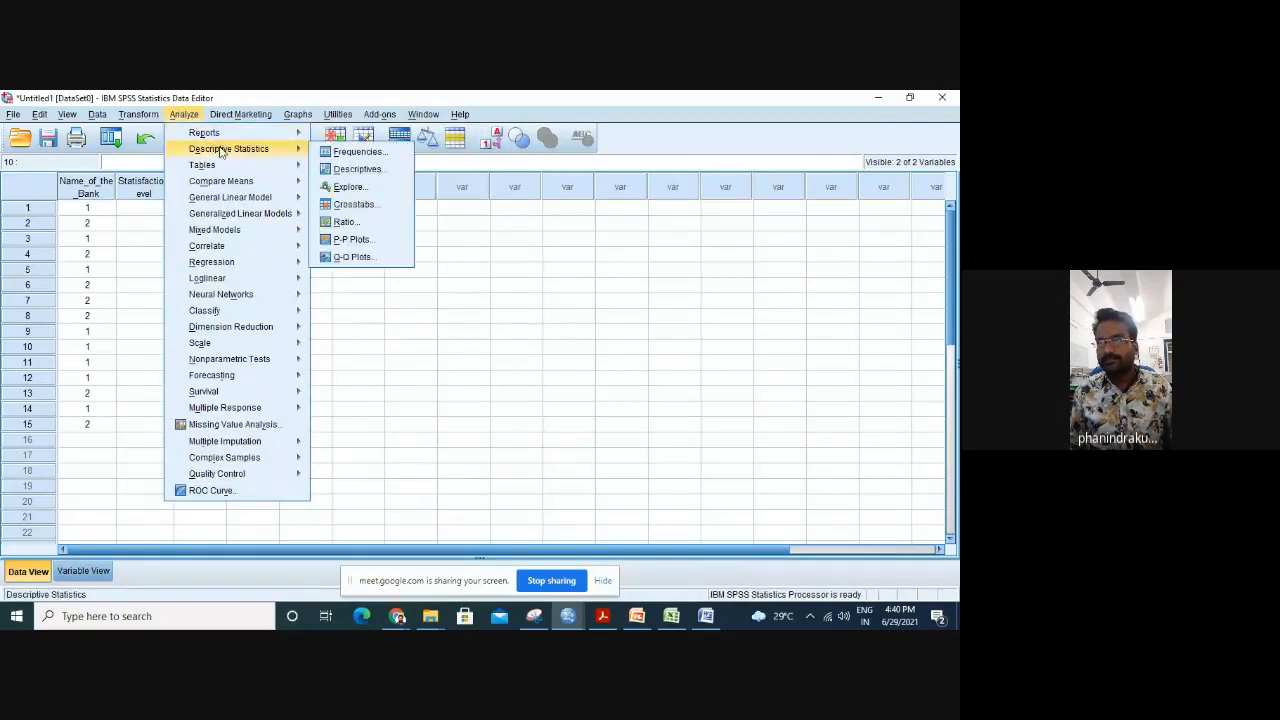
{"action": "left_click", "coordinate": [331, 158]}
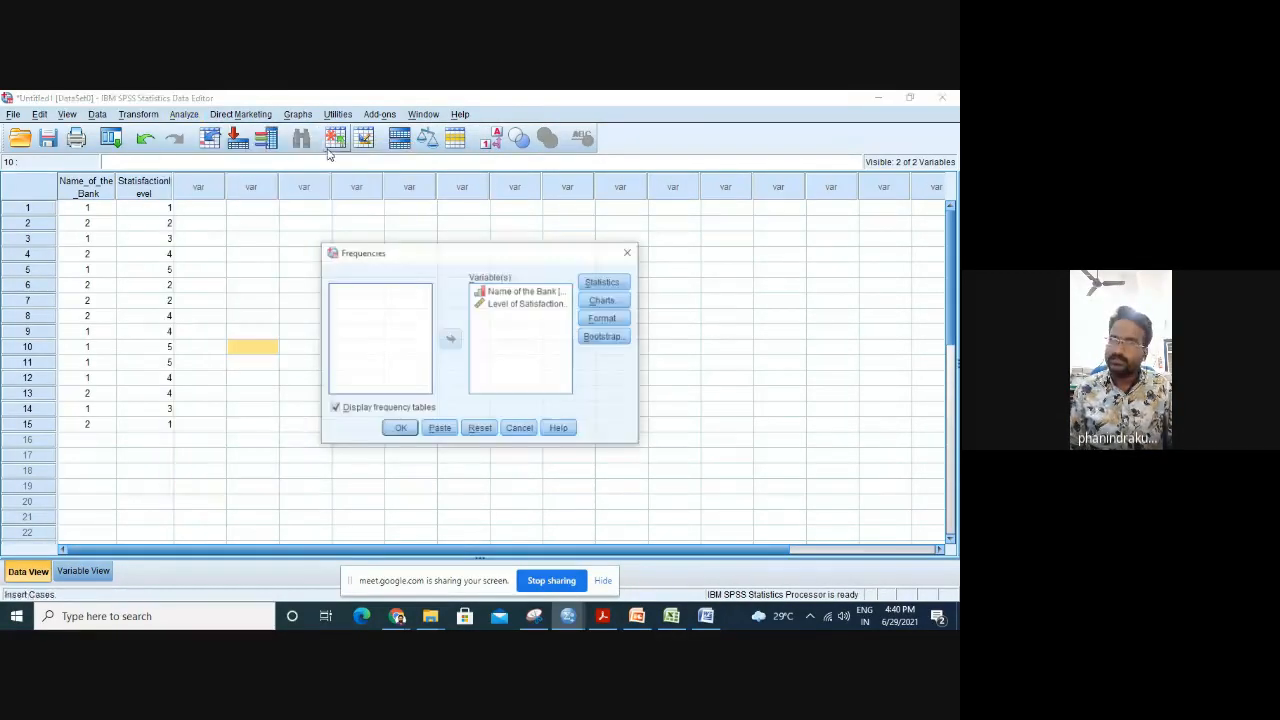
{"action": "left_click", "coordinate": [605, 283]}
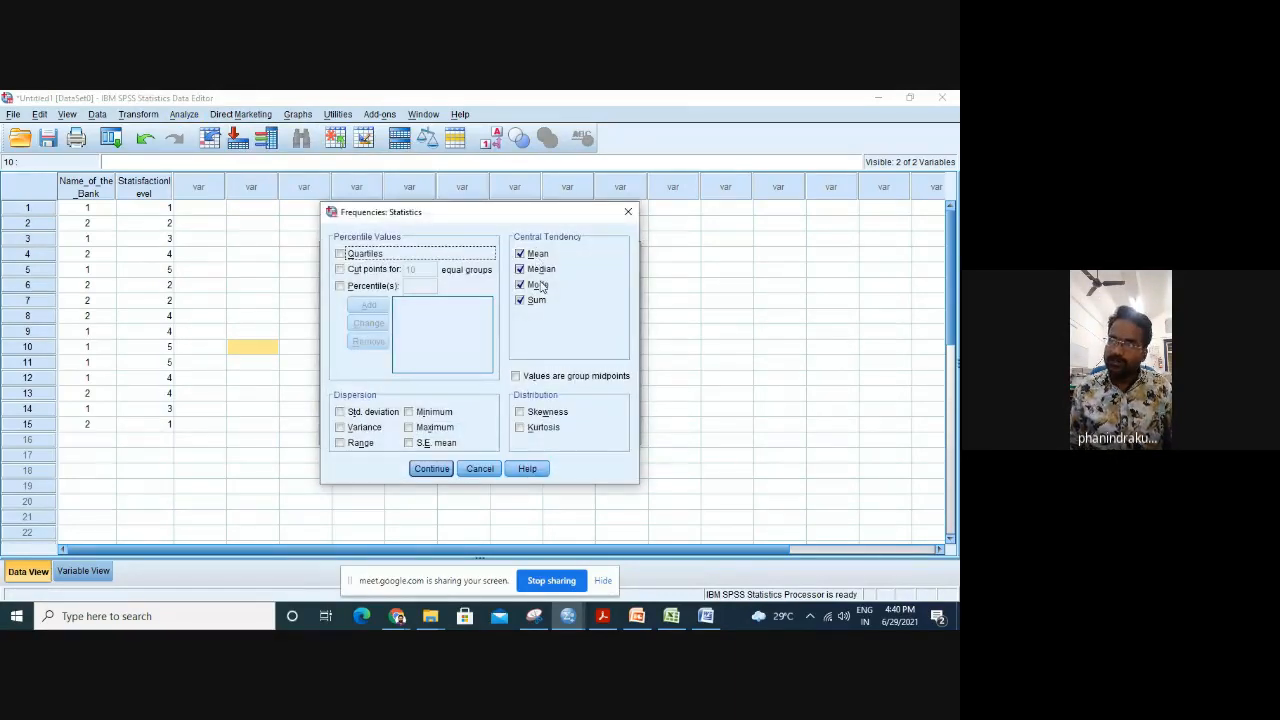
{"action": "left_click", "coordinate": [538, 254]}
{"action": "left_click", "coordinate": [538, 270]}
{"action": "left_click", "coordinate": [536, 285]}
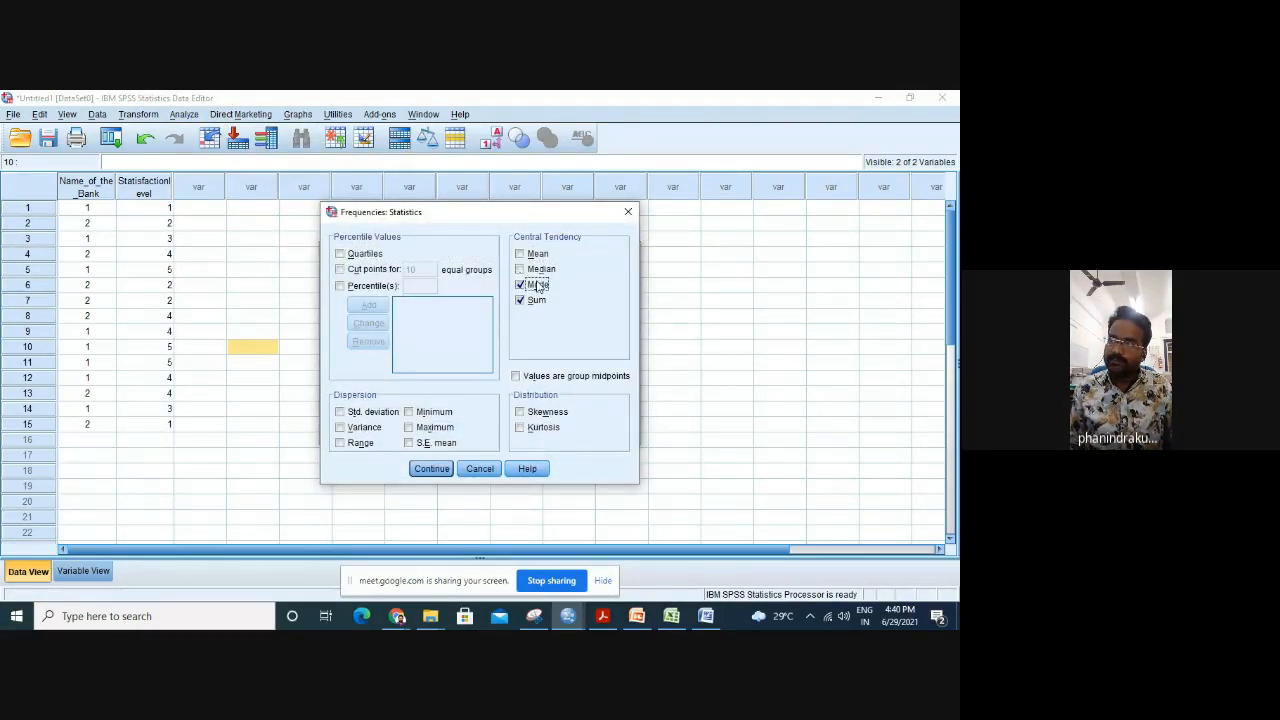
{"action": "left_click", "coordinate": [536, 300]}
Include standard deviation, variance, range, minimum, maximum and S.E. mean as dispersion statistics for the frequency analysis.
{"action": "left_click", "coordinate": [341, 412]}
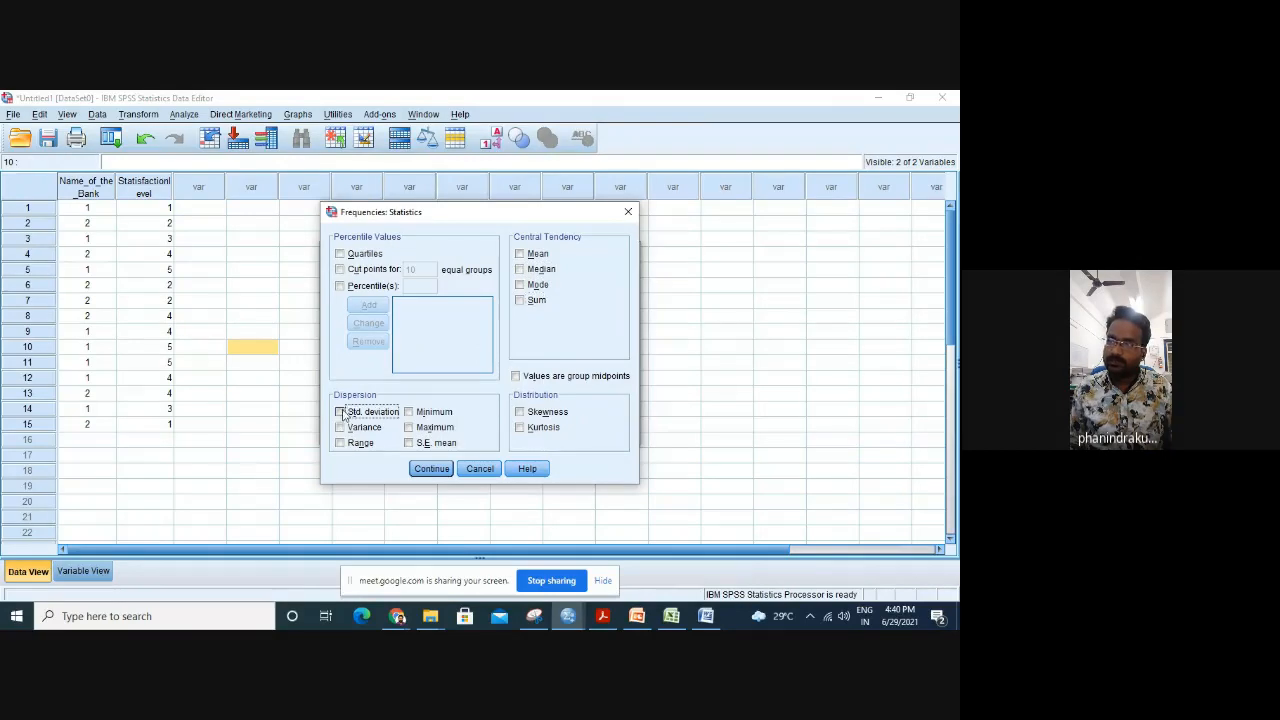
{"action": "left_click", "coordinate": [342, 428]}
{"action": "left_click", "coordinate": [341, 443]}
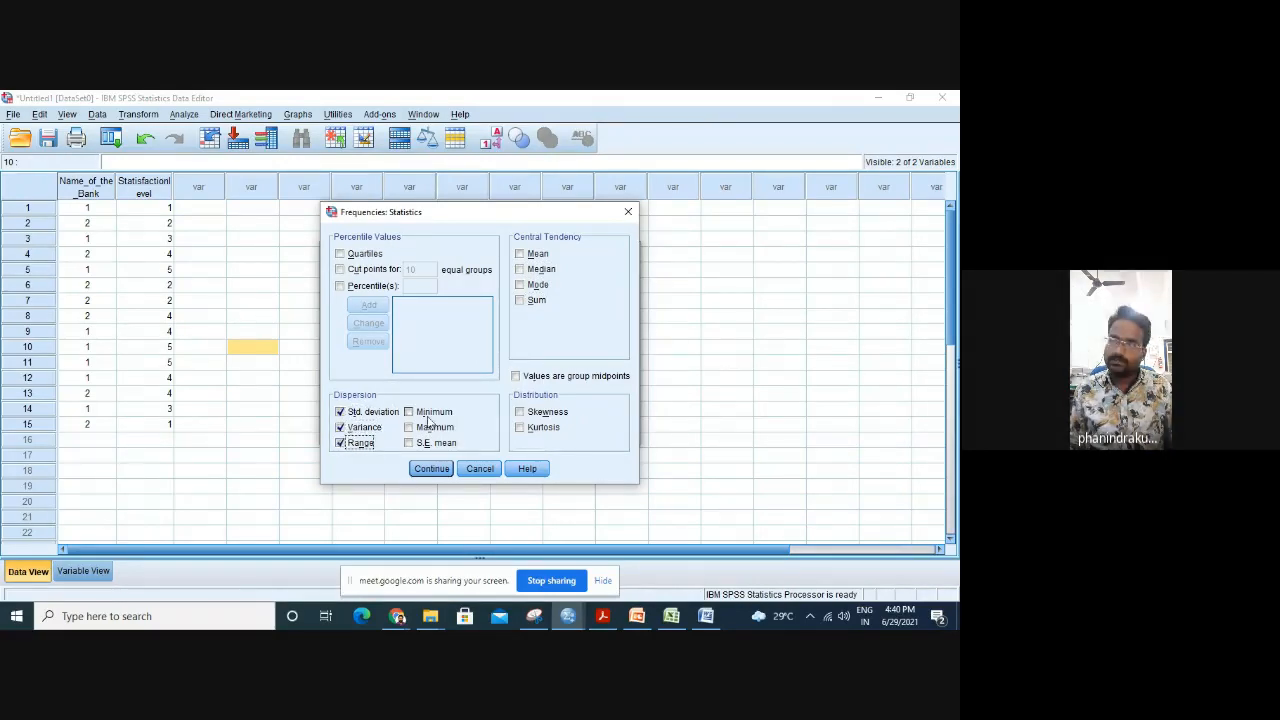
{"action": "left_click", "coordinate": [408, 412]}
{"action": "left_click", "coordinate": [408, 427]}
{"action": "left_click", "coordinate": [408, 443]}
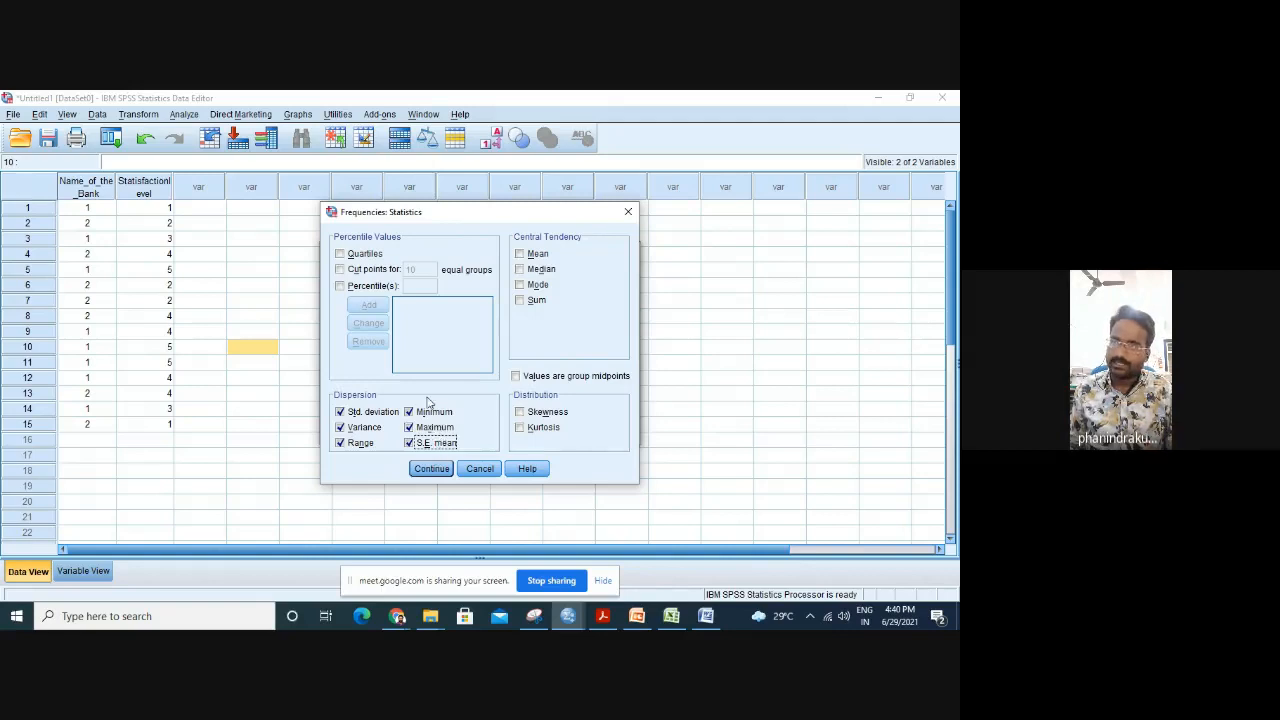
{"action": "left_click", "coordinate": [432, 469]}
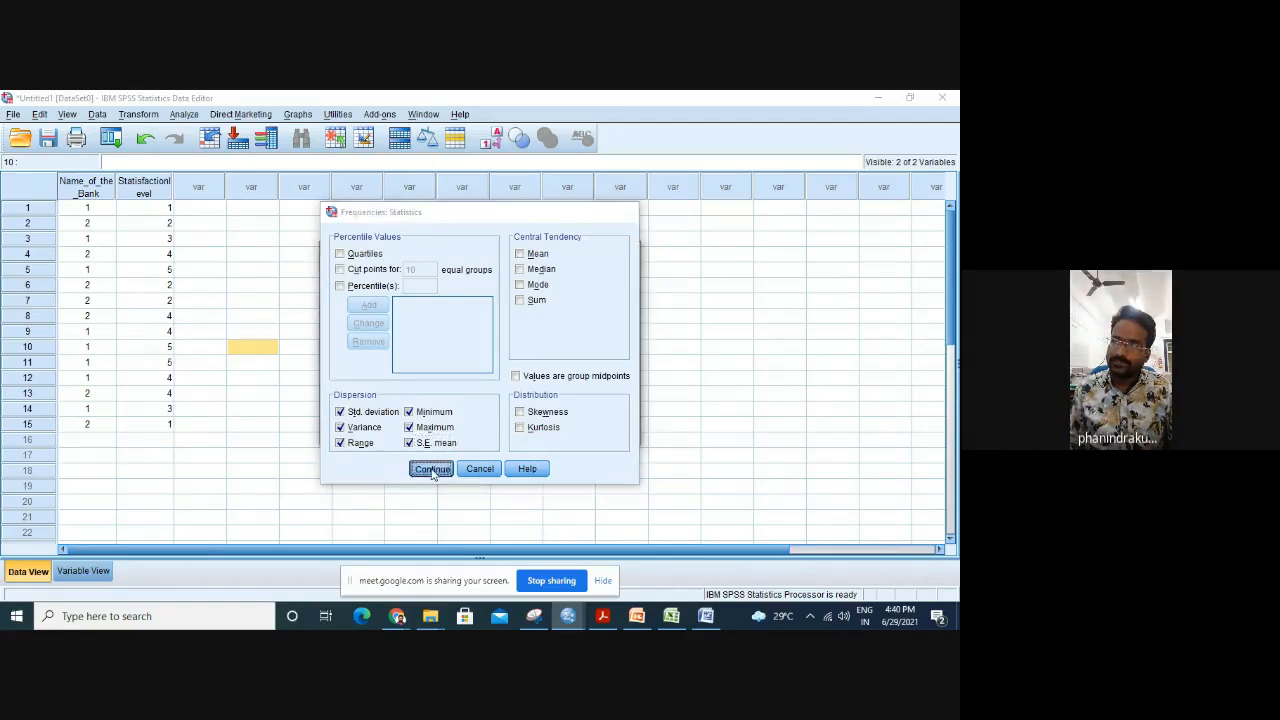
Remove Name of the Bank from the analysed variables and run the frequency analysis for Level of Satisfaction only.
{"action": "left_click", "coordinate": [519, 291]}
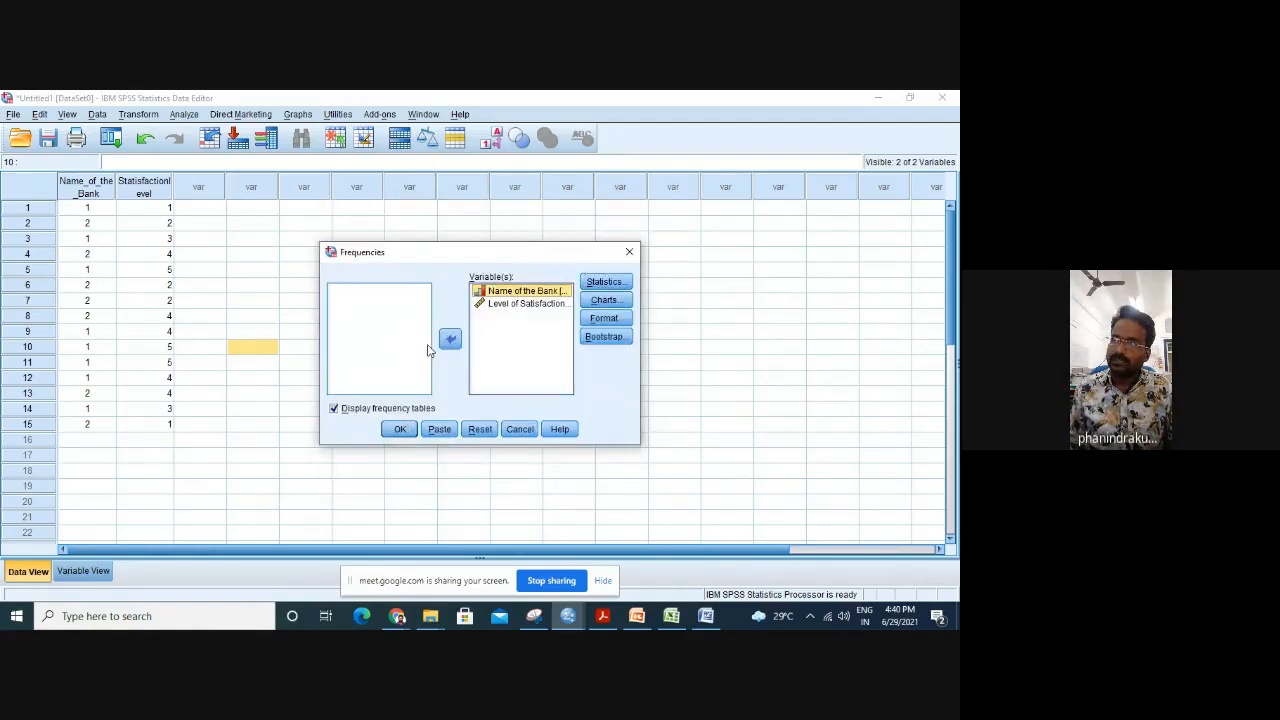
{"action": "left_click", "coordinate": [450, 338]}
{"action": "left_click", "coordinate": [527, 291]}
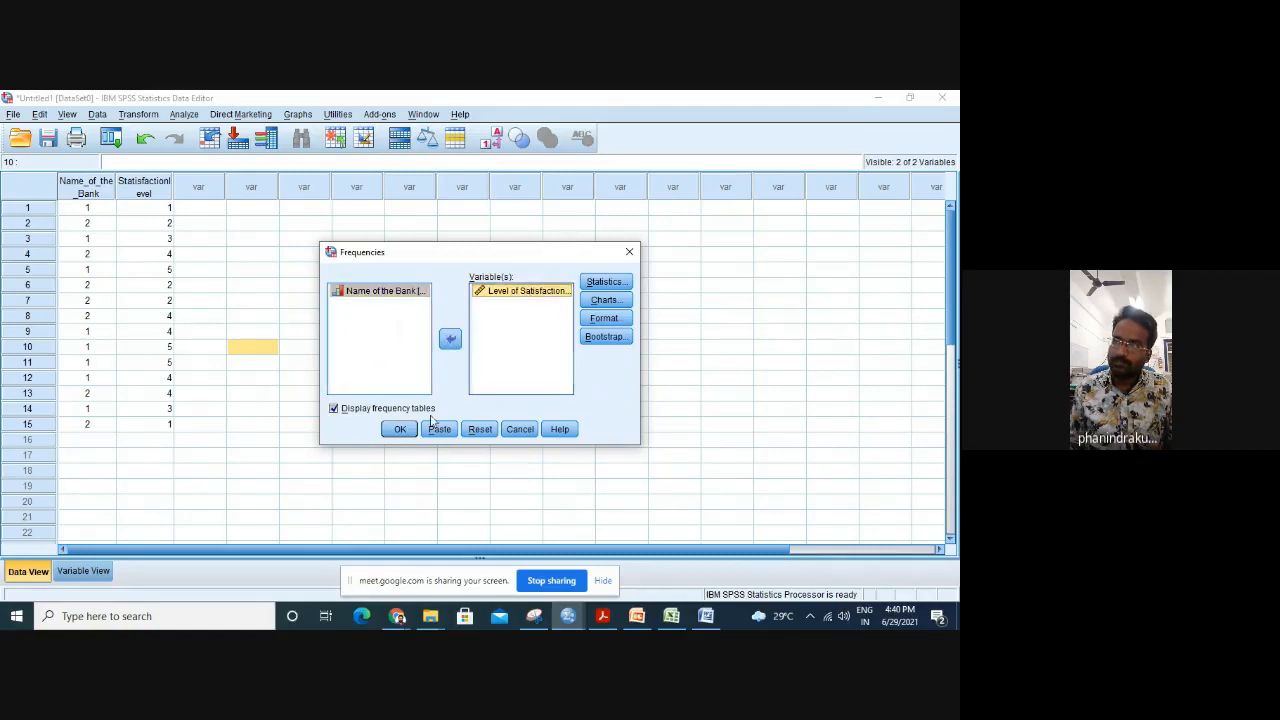
{"action": "left_click", "coordinate": [400, 429]}
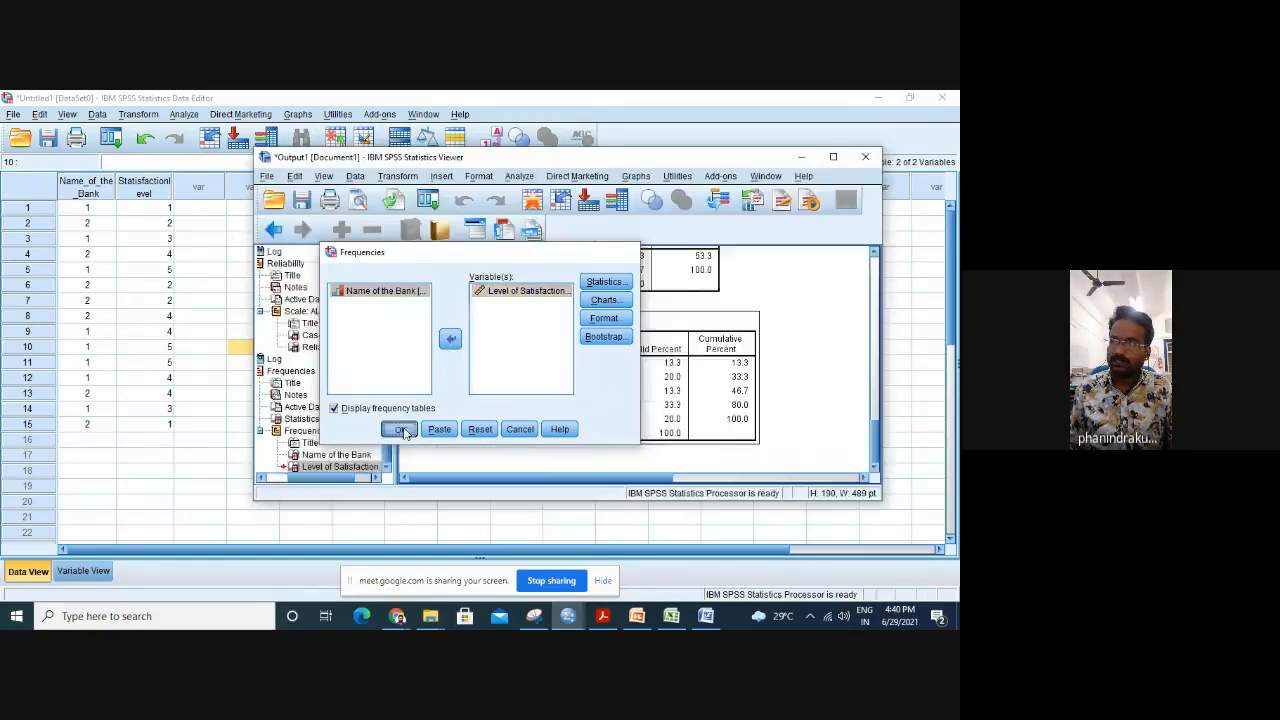
Examine the new dispersion statistics and frequency table for Level of Satisfaction against the earlier statistics and frequency tables in the output.
{"action": "scroll", "coordinate": [471, 326], "scroll_direction": "down", "scroll_amount": 2}
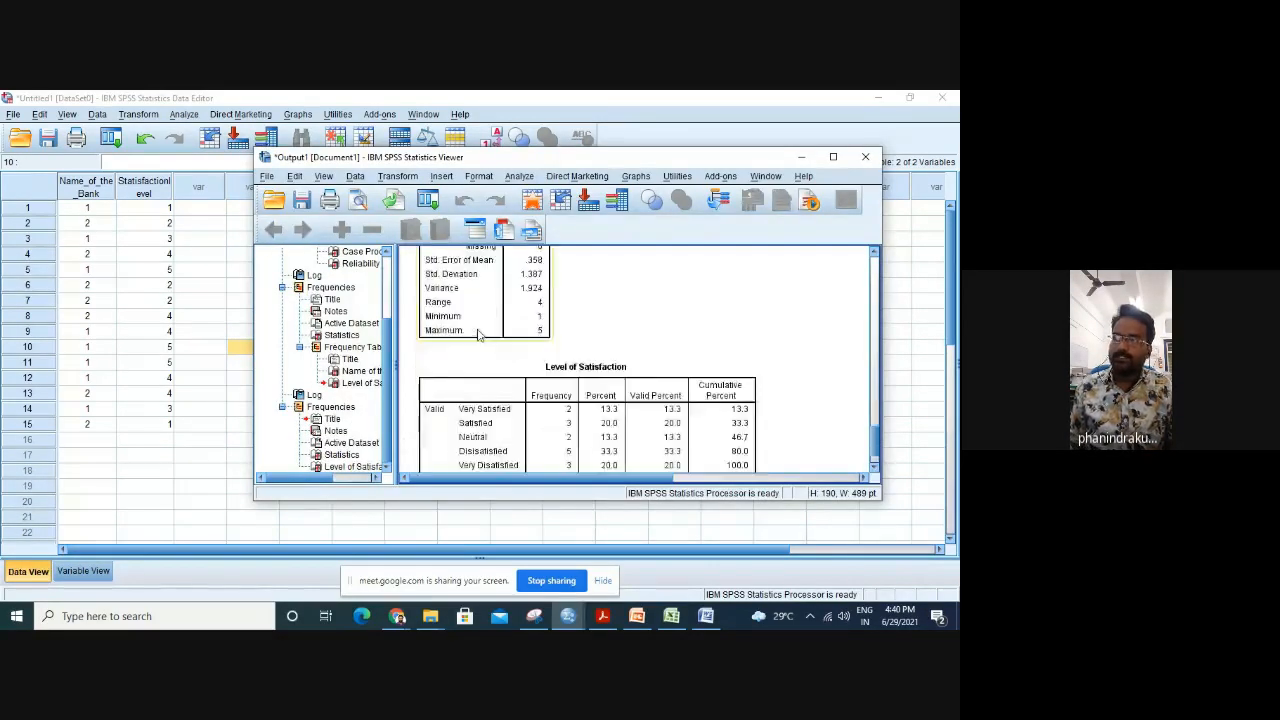
{"action": "scroll", "coordinate": [471, 326], "scroll_direction": "up", "scroll_amount": 2}
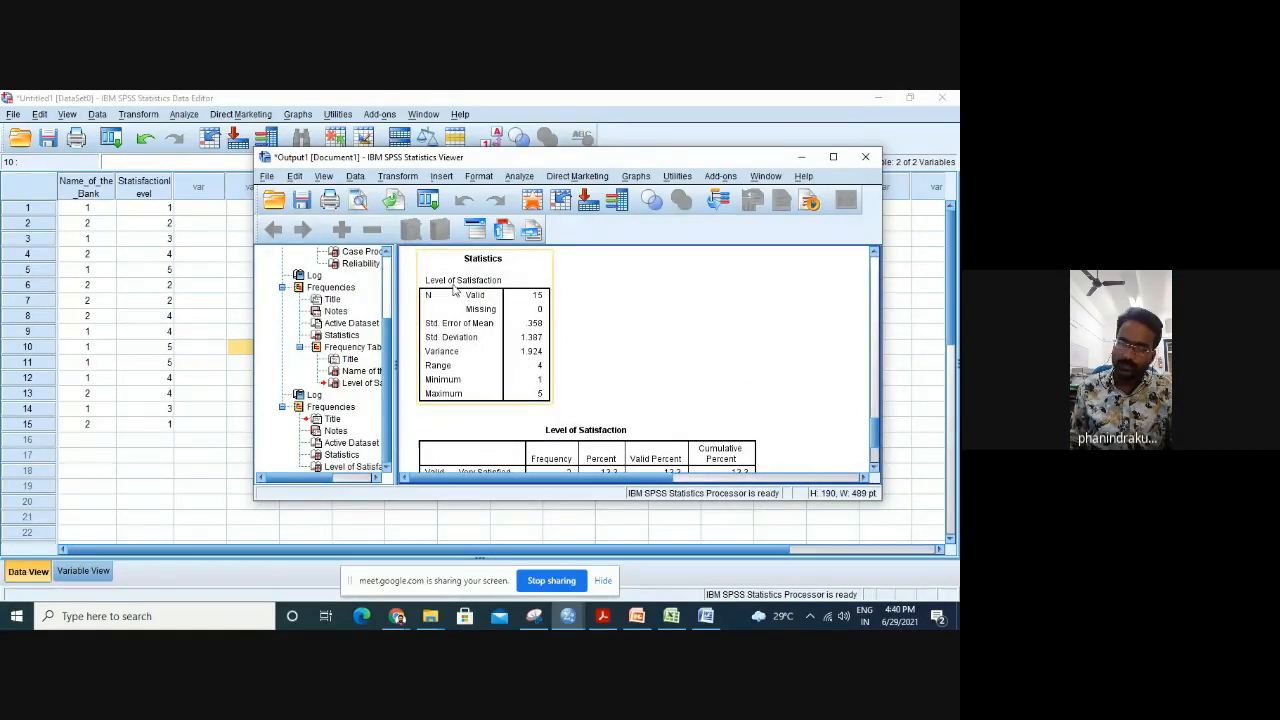
{"action": "scroll", "coordinate": [525, 315], "scroll_direction": "down", "scroll_amount": 5}
{"action": "scroll", "coordinate": [525, 315], "scroll_direction": "up", "scroll_amount": 2}
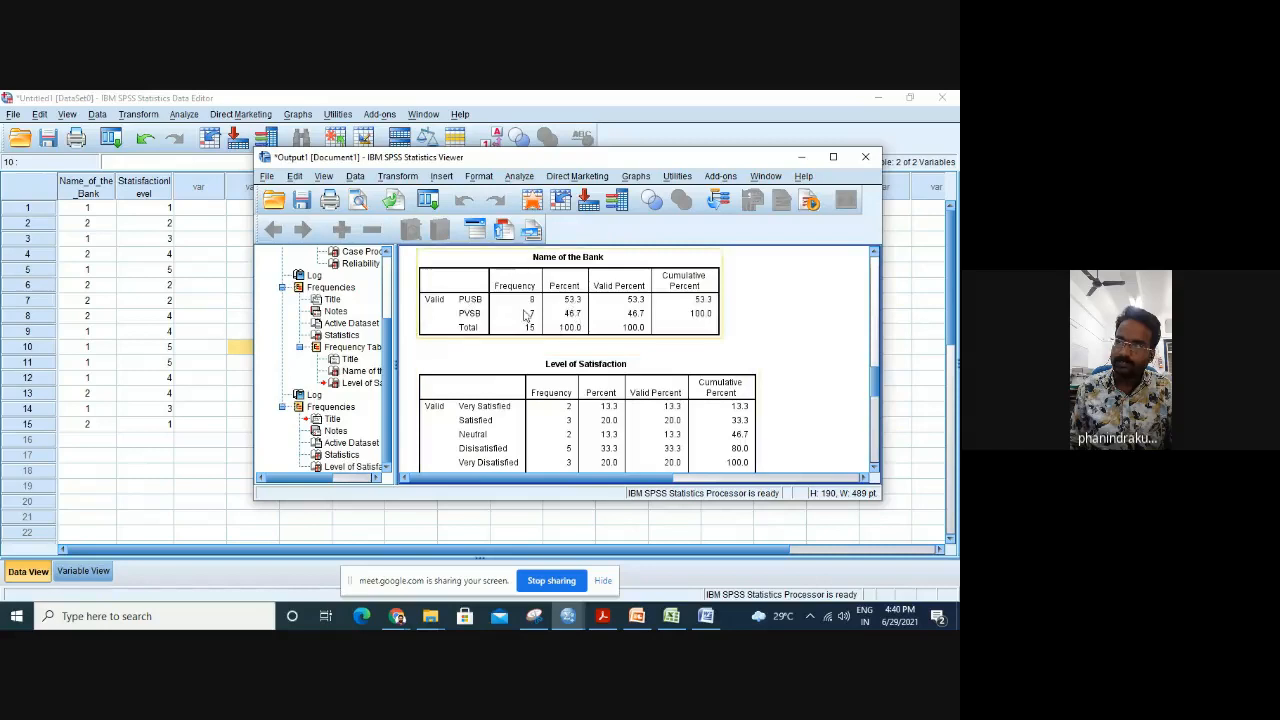
{"action": "scroll", "coordinate": [525, 315], "scroll_direction": "up", "scroll_amount": 3}
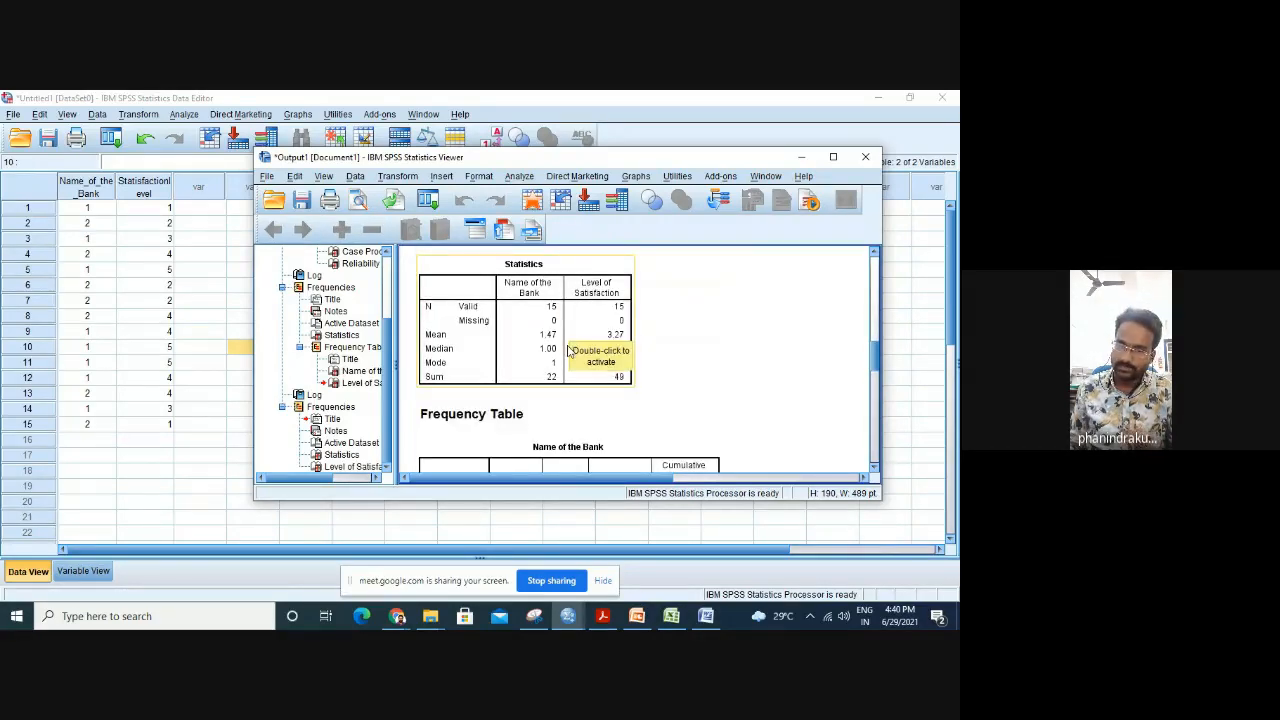
{"action": "scroll", "coordinate": [568, 348], "scroll_direction": "down", "scroll_amount": 10}
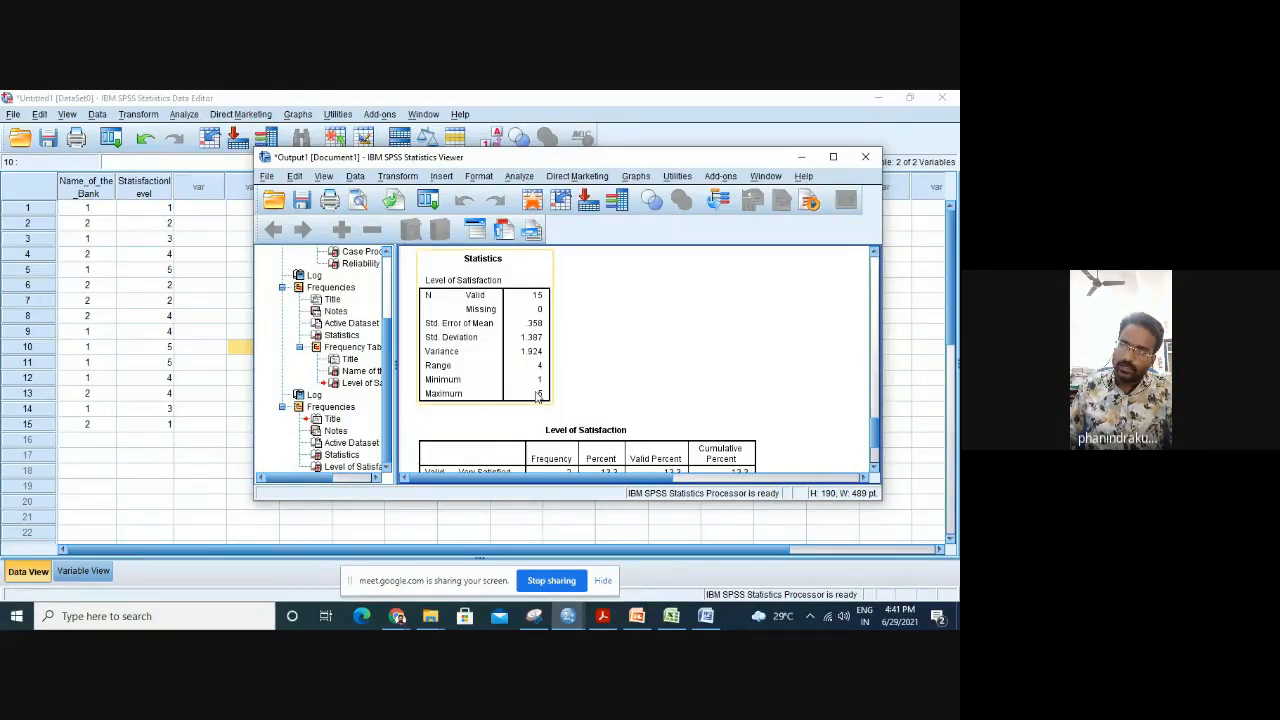
{"action": "scroll", "coordinate": [535, 407], "scroll_direction": "down", "scroll_amount": 2}
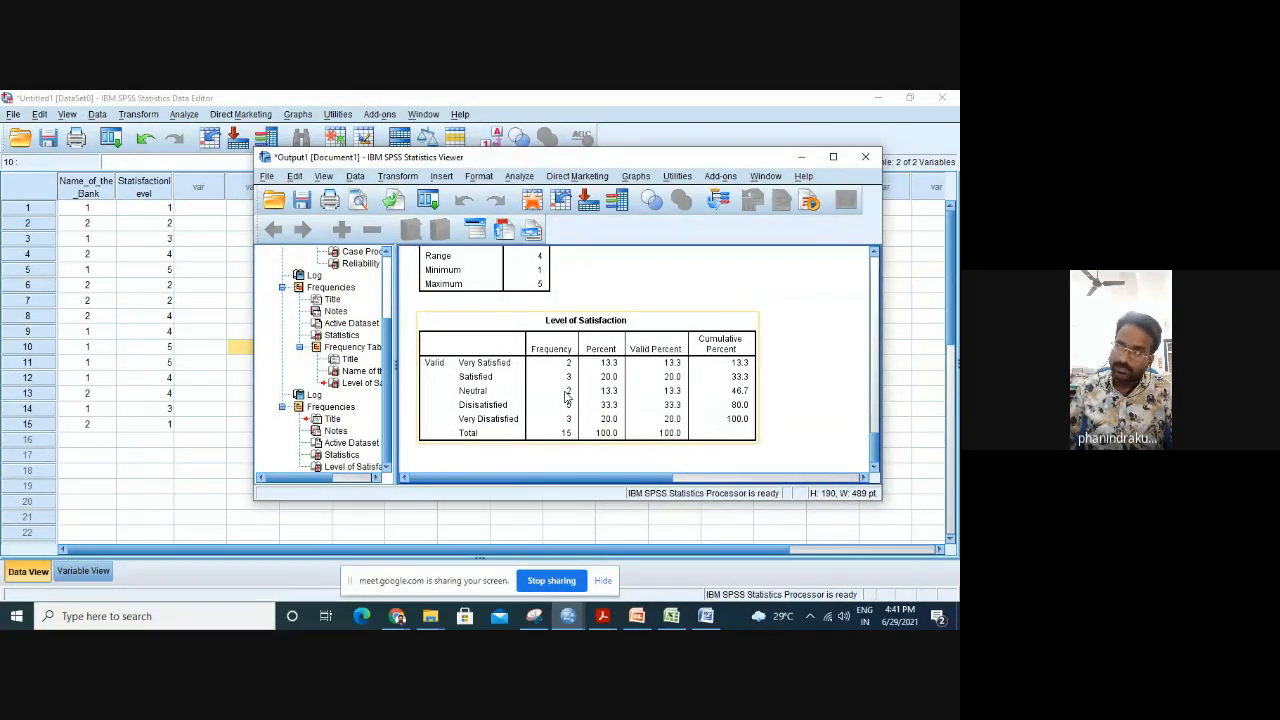
{"action": "scroll", "coordinate": [567, 397], "scroll_direction": "up", "scroll_amount": 9}
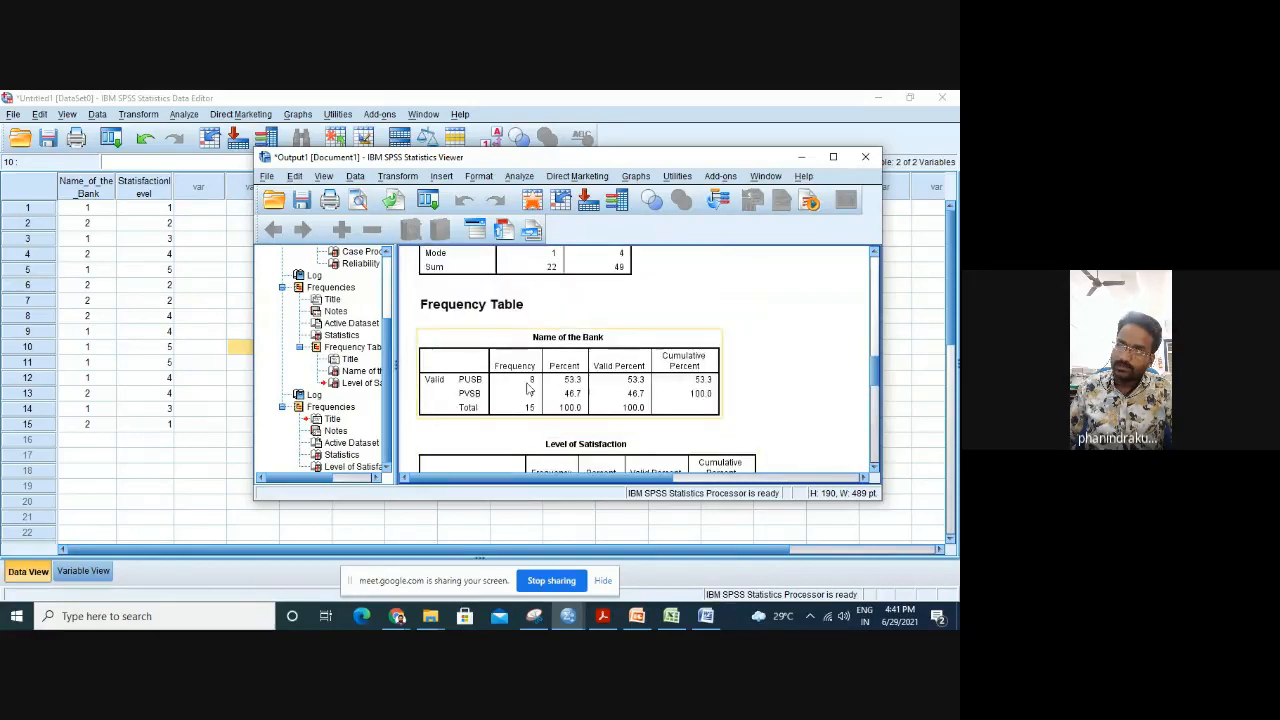
{"action": "scroll", "coordinate": [543, 375], "scroll_direction": "down", "scroll_amount": 5}
{"action": "scroll", "coordinate": [545, 380], "scroll_direction": "up", "scroll_amount": 3}
{"action": "scroll", "coordinate": [545, 380], "scroll_direction": "down", "scroll_amount": 2}
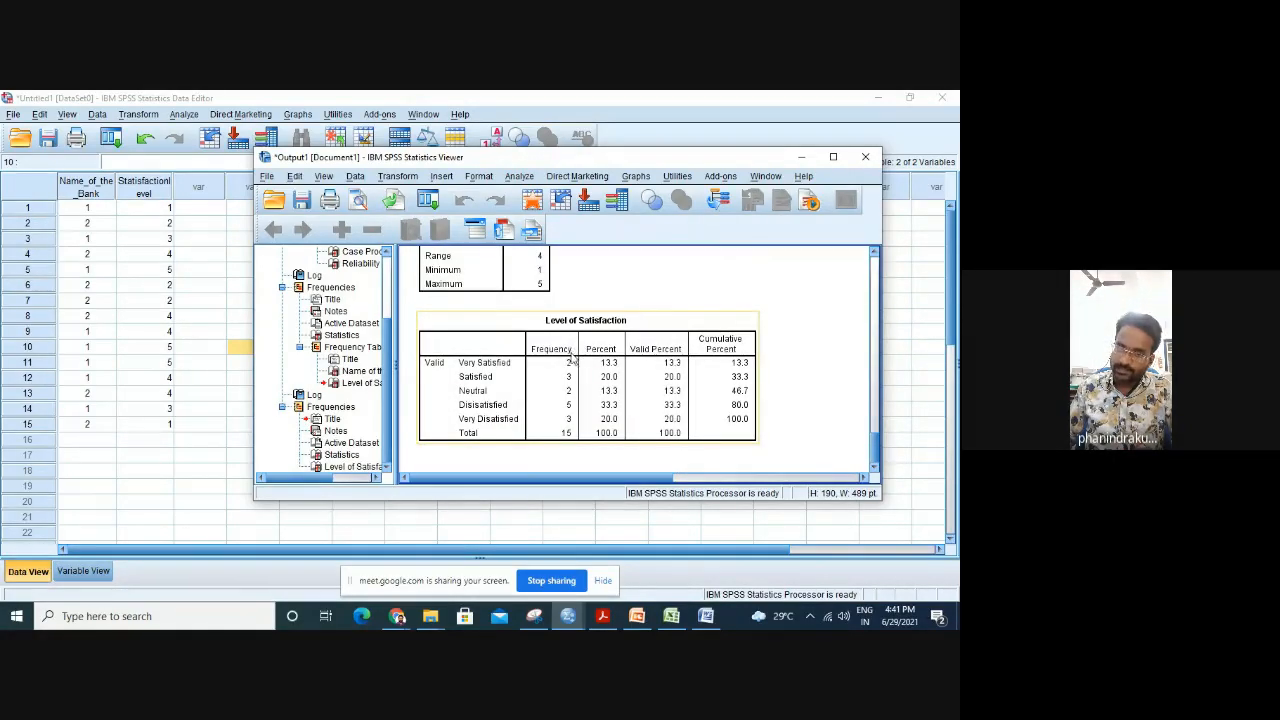
{"action": "scroll", "coordinate": [573, 361], "scroll_direction": "up", "scroll_amount": 1}
{"action": "scroll", "coordinate": [573, 361], "scroll_direction": "up", "scroll_amount": 2}
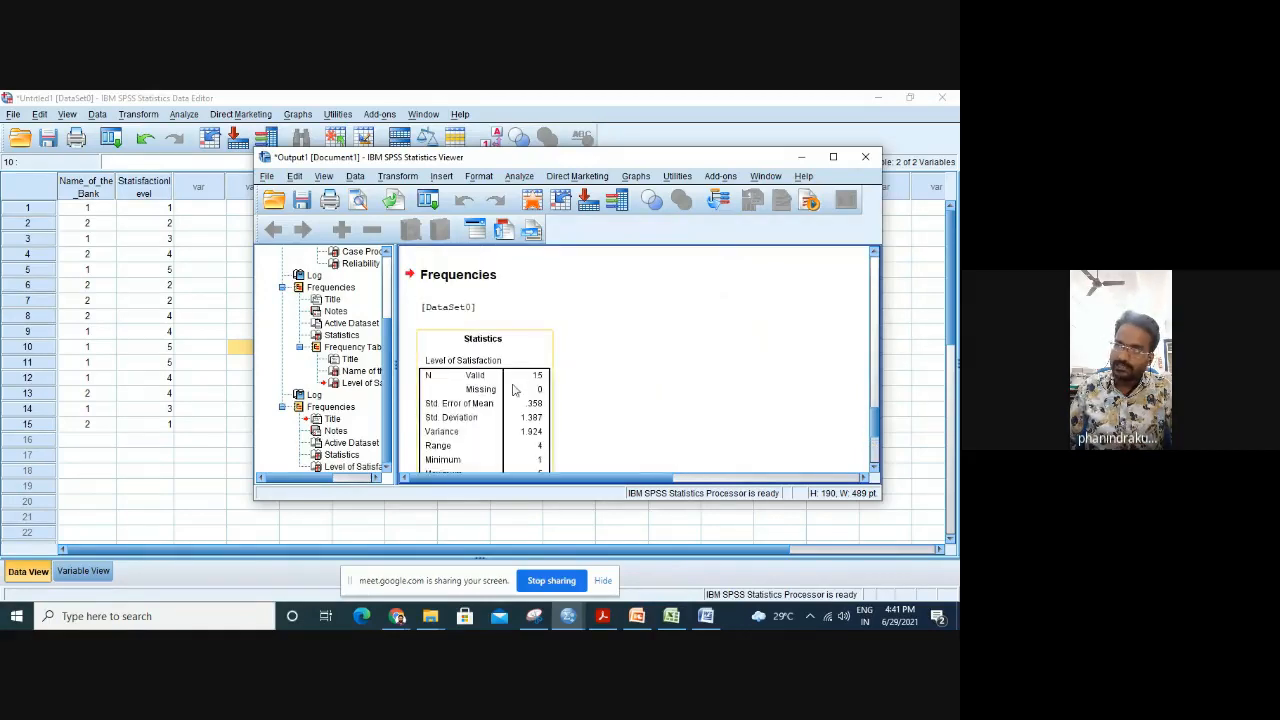
{"action": "scroll", "coordinate": [514, 389], "scroll_direction": "down", "scroll_amount": 1}
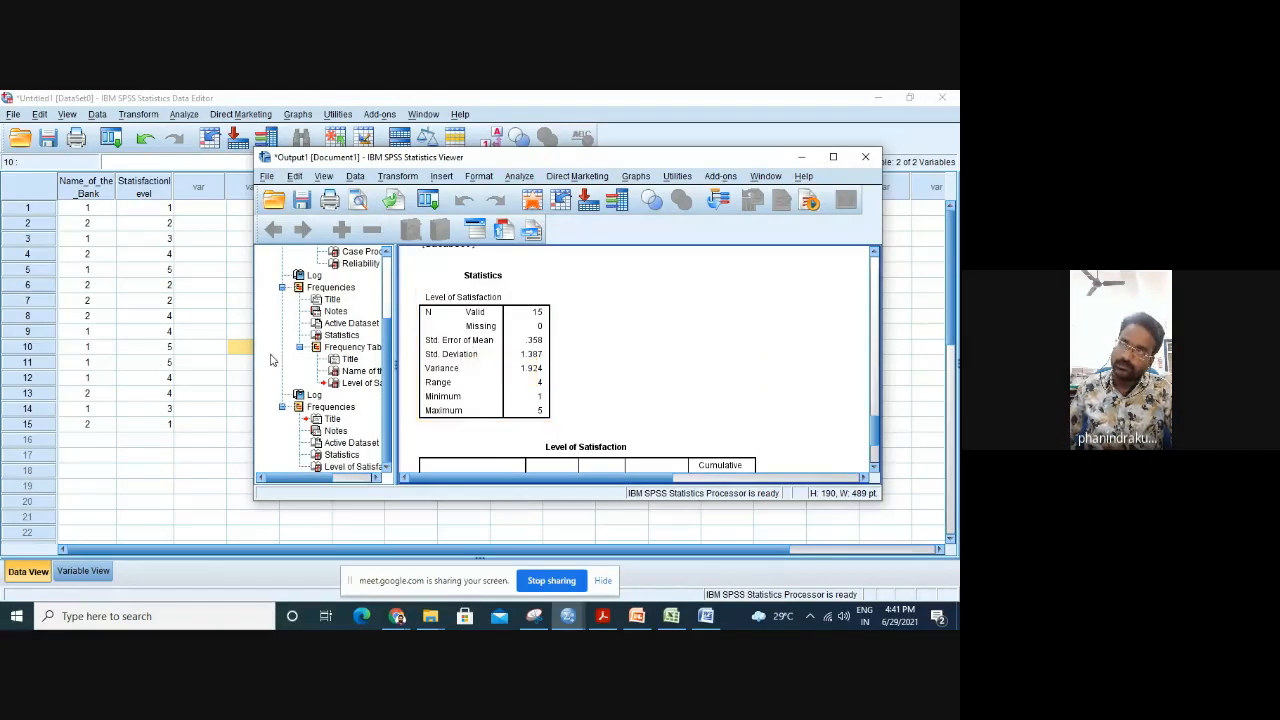
Rerun the Level of Satisfaction frequency analysis with Mean, Median, Mode and Sum added to the dispersion statistics.
{"action": "left_click", "coordinate": [196, 270]}
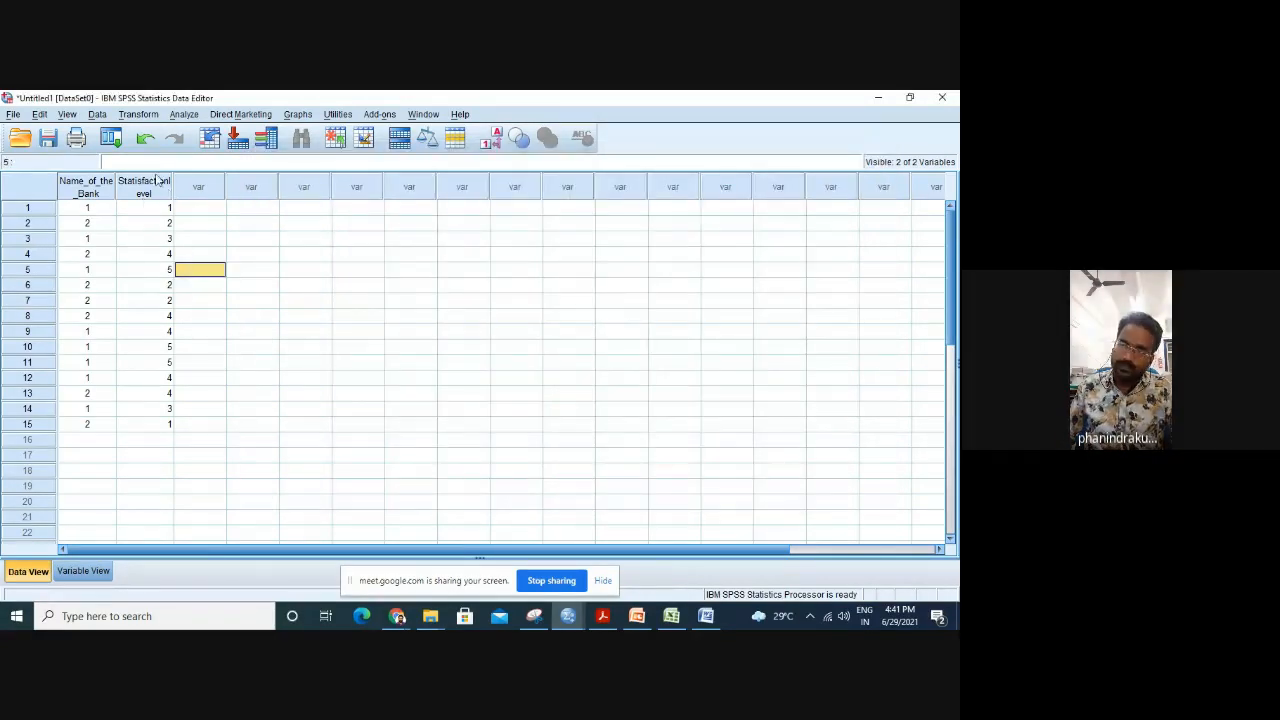
{"action": "left_click", "coordinate": [176, 117]}
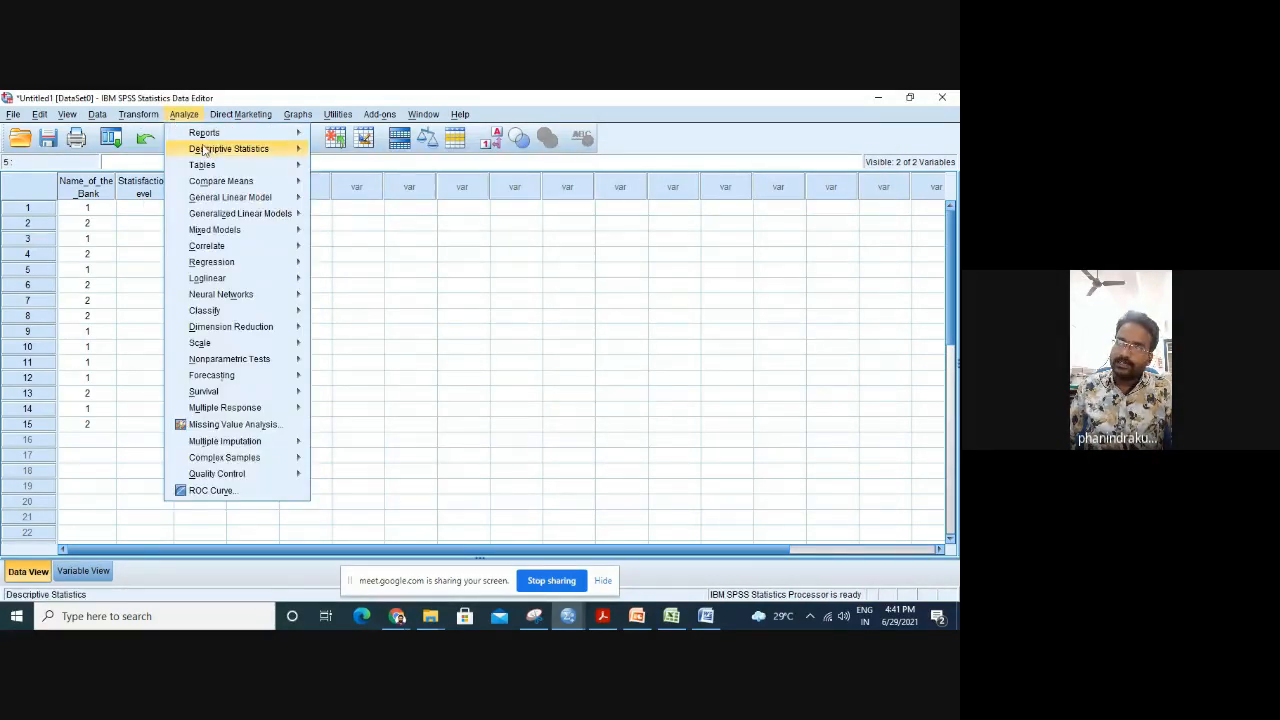
{"action": "mouse_move", "coordinate": [245, 149]}
{"action": "left_click", "coordinate": [341, 153]}
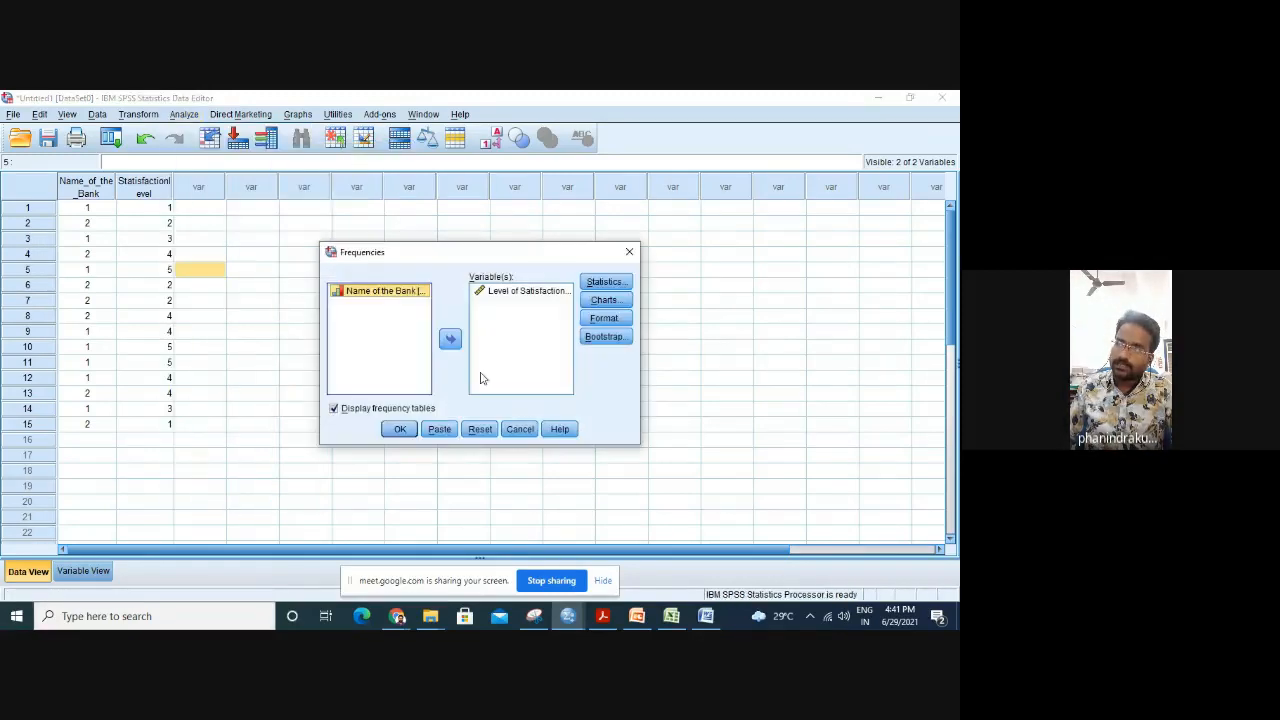
{"action": "left_click", "coordinate": [604, 282]}
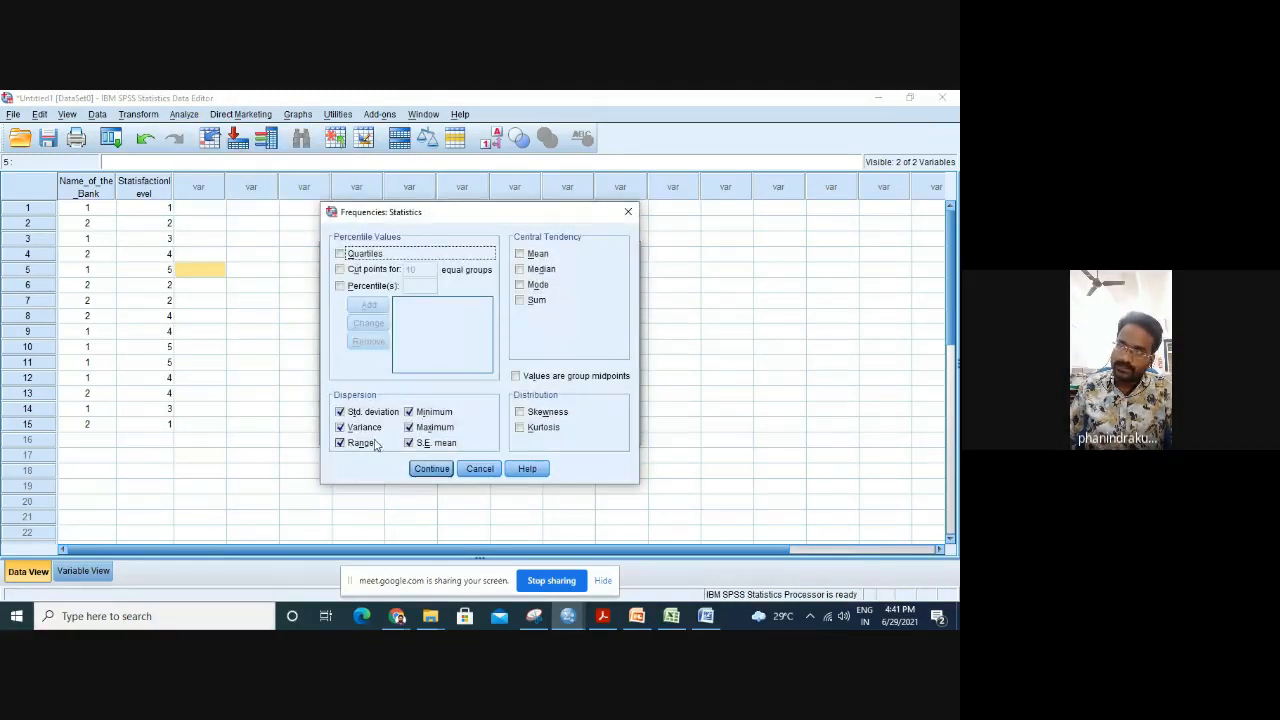
{"action": "left_click", "coordinate": [519, 254]}
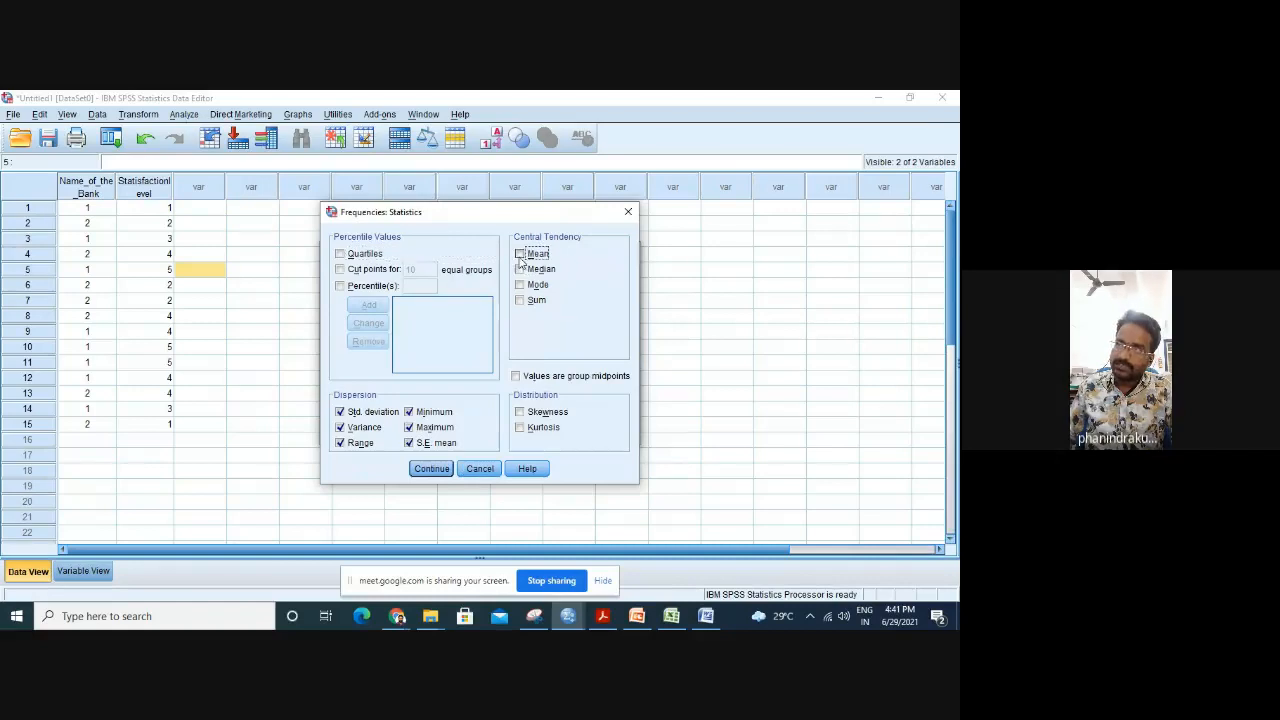
{"action": "left_click", "coordinate": [519, 269]}
{"action": "left_click", "coordinate": [519, 285]}
{"action": "left_click", "coordinate": [520, 301]}
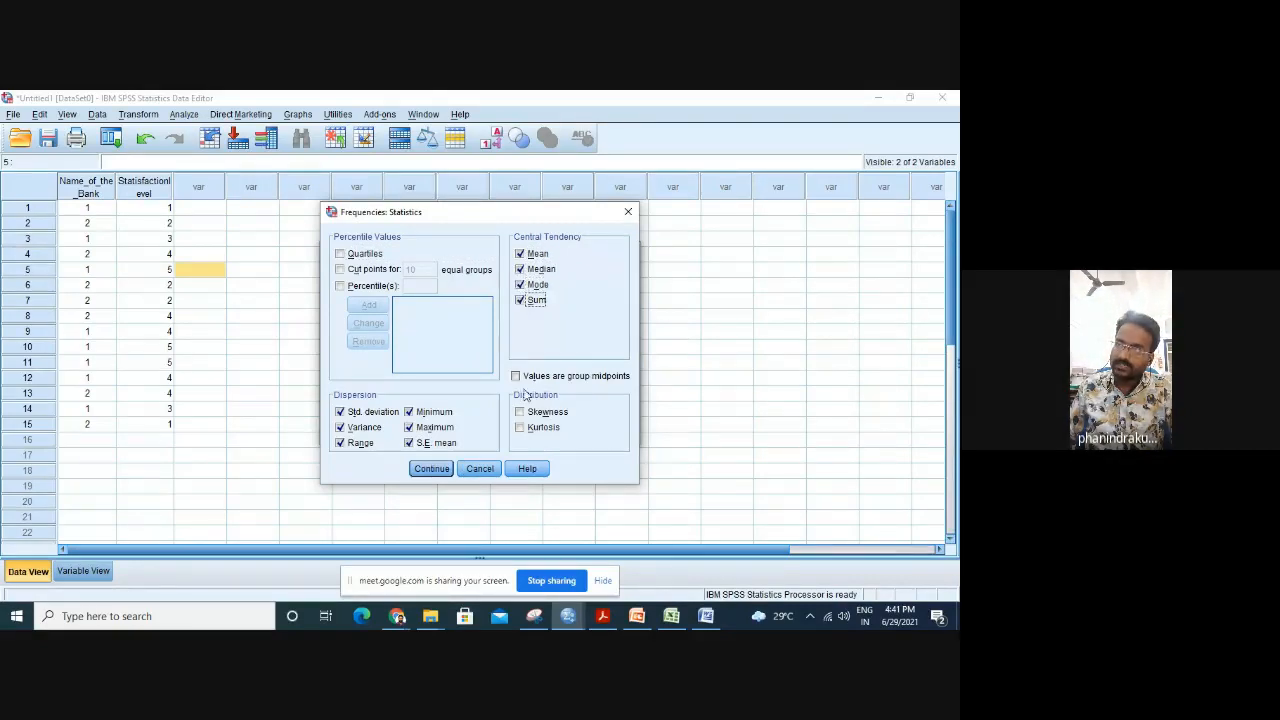
{"action": "left_click", "coordinate": [432, 468]}
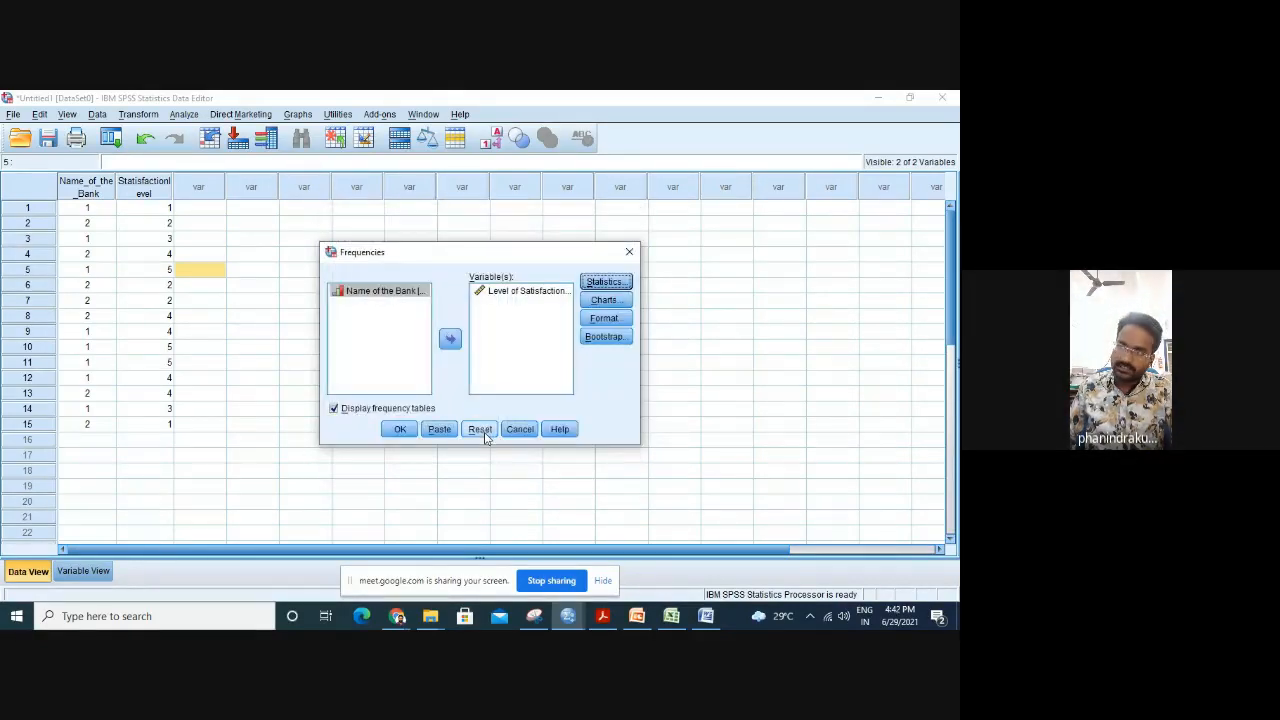
{"action": "left_click", "coordinate": [400, 430]}
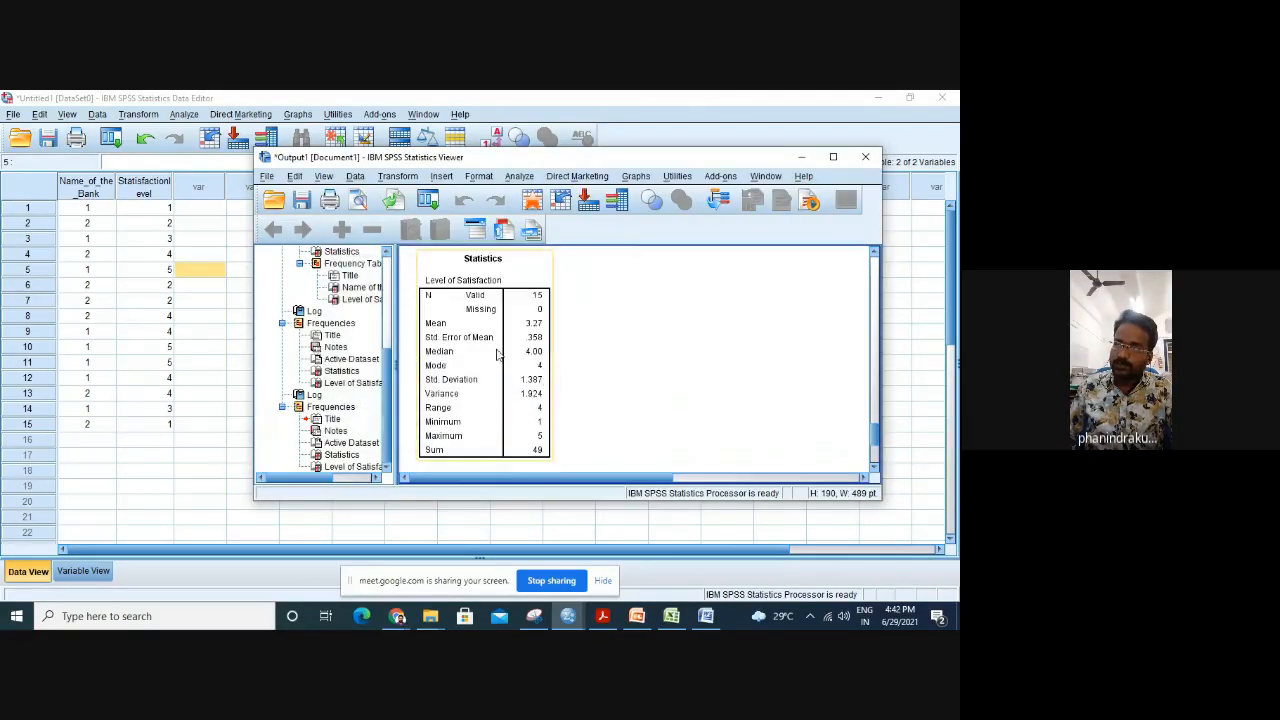
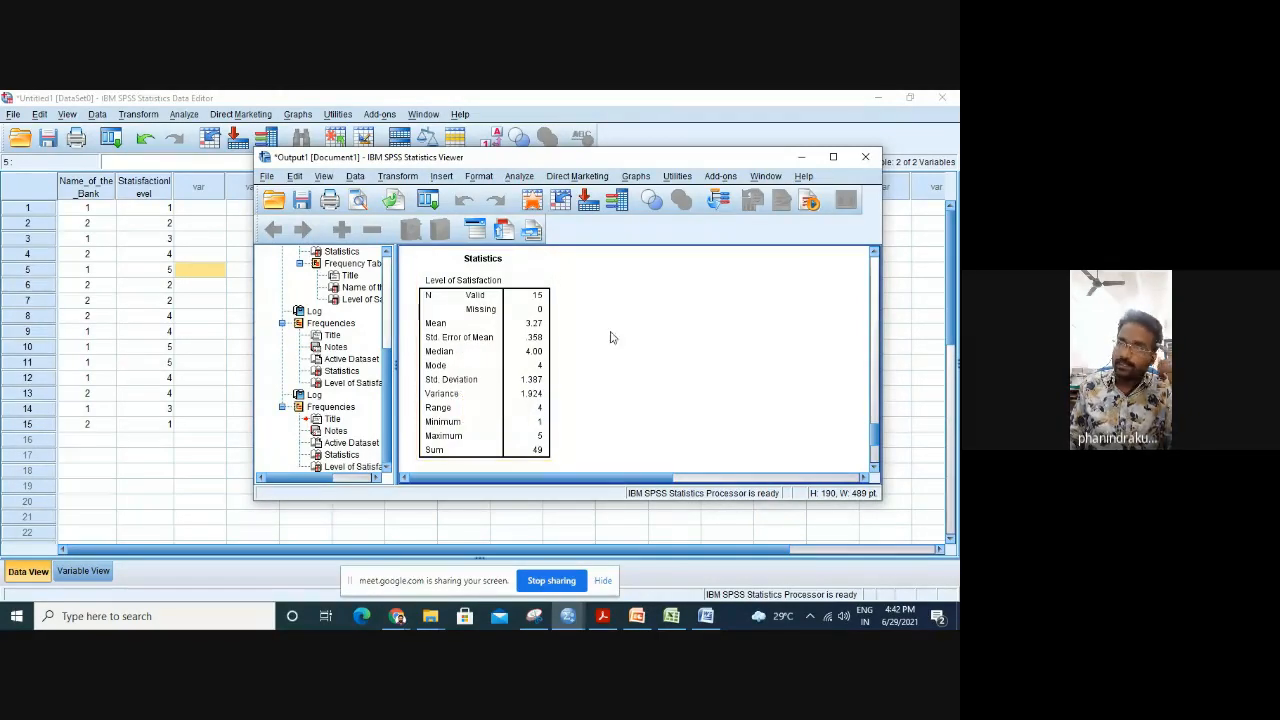
Reopen the Level of Satisfaction frequency analysis and remove Mean, Median, Mode and Sum from its central tendency statistics.
{"action": "left_click", "coordinate": [217, 430]}
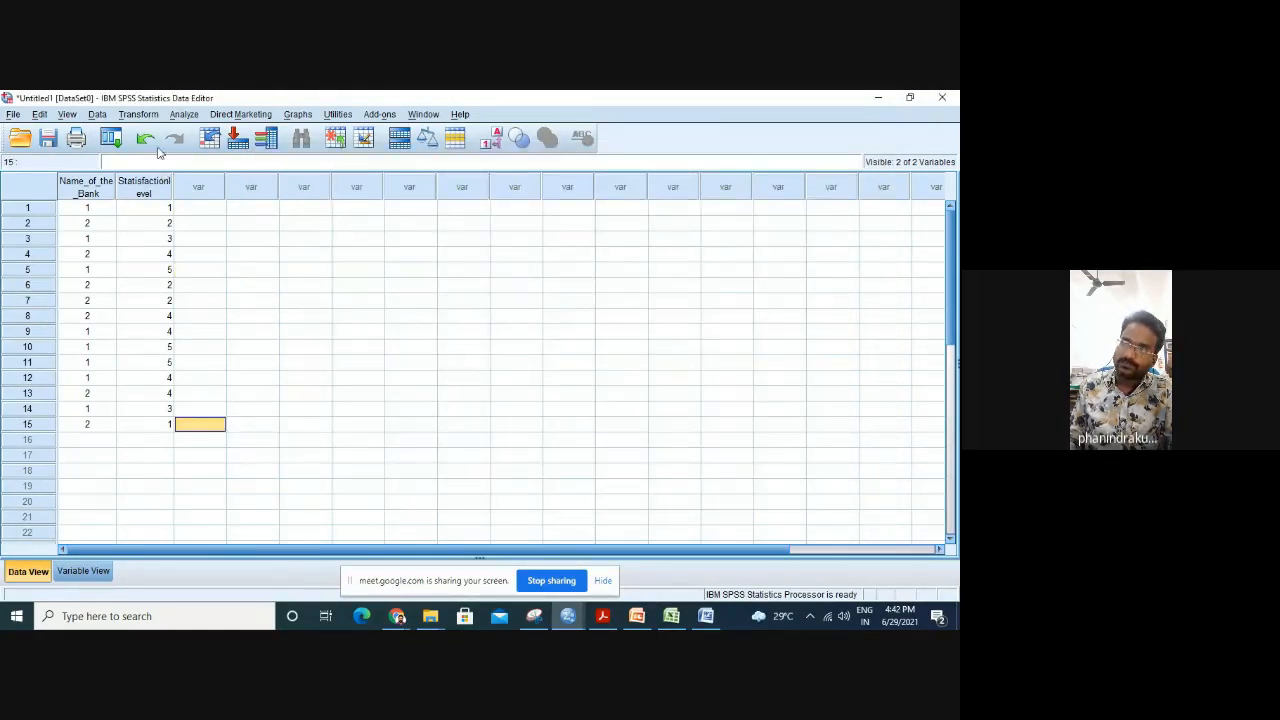
{"action": "left_click", "coordinate": [183, 114]}
{"action": "mouse_move", "coordinate": [232, 150]}
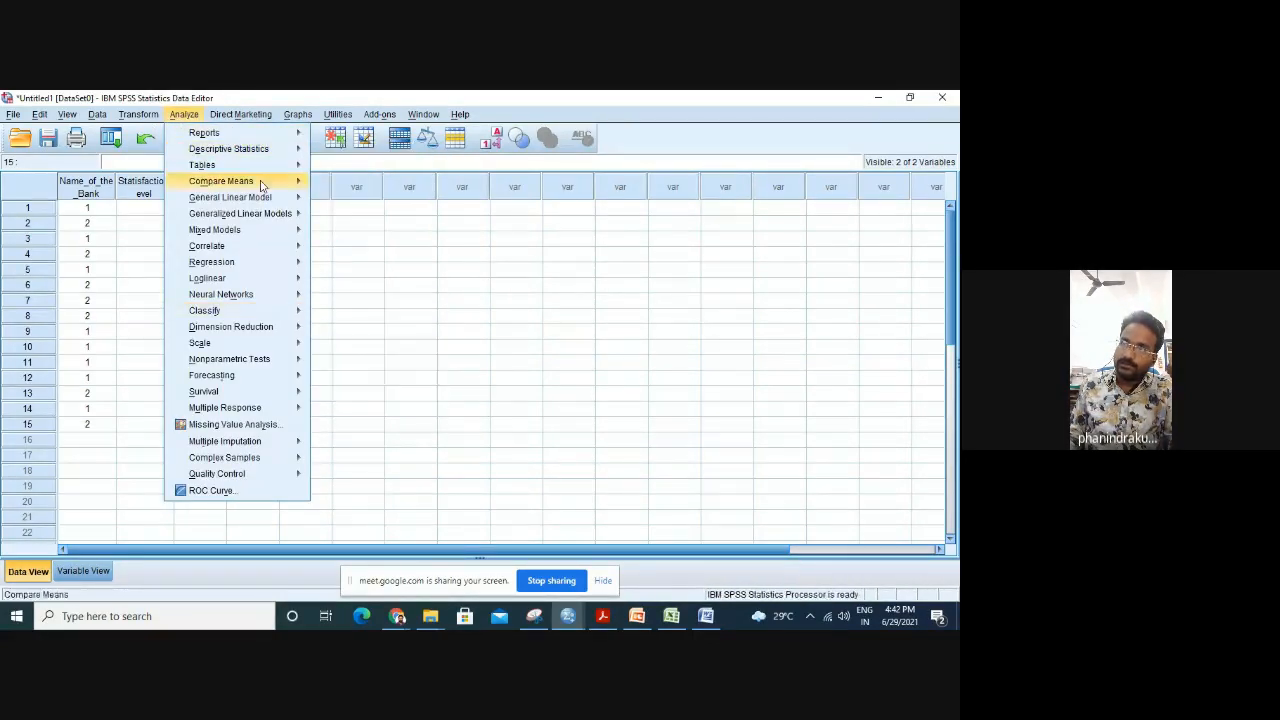
{"action": "left_click", "coordinate": [357, 151]}
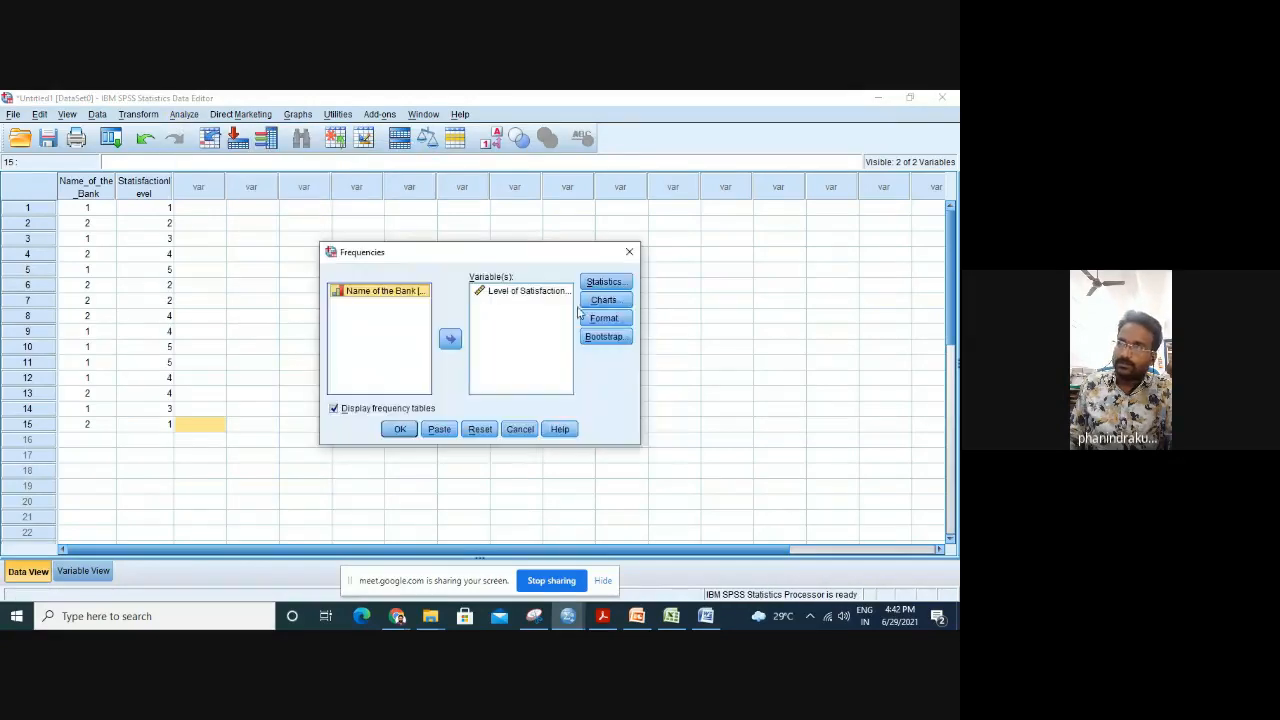
{"action": "left_click", "coordinate": [604, 281]}
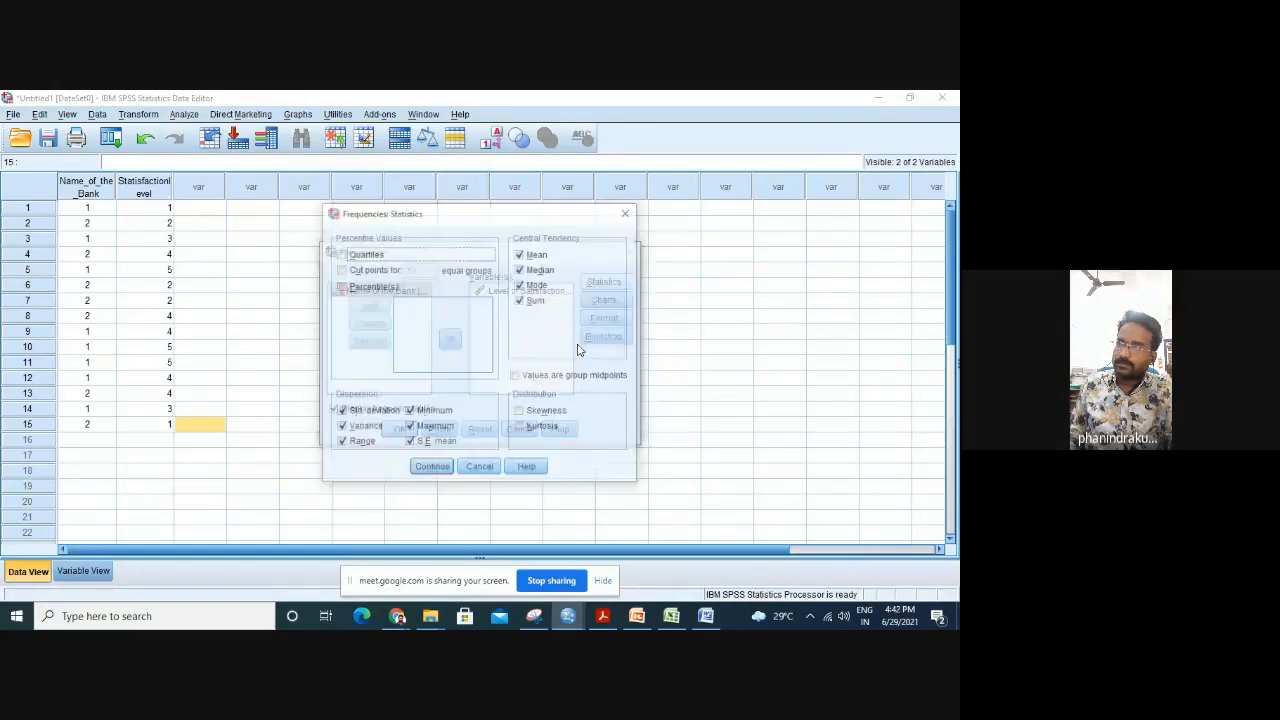
{"action": "left_click", "coordinate": [520, 254]}
{"action": "left_click", "coordinate": [520, 269]}
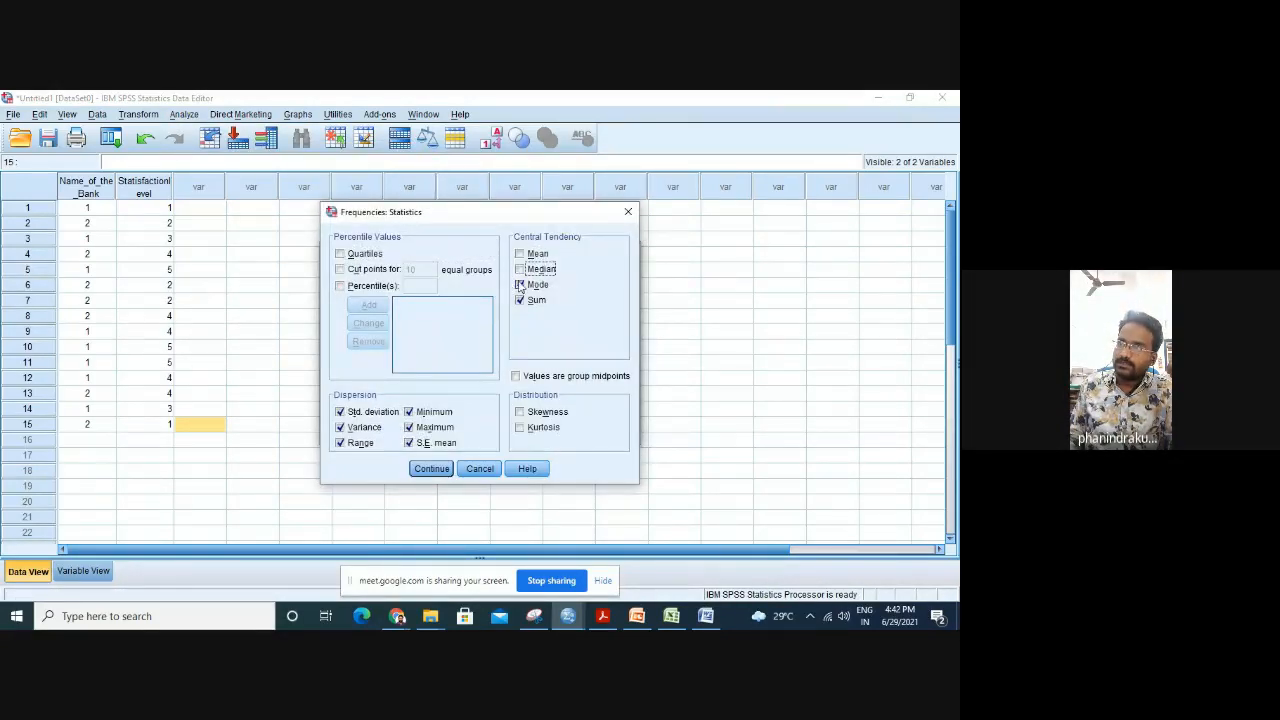
{"action": "left_click", "coordinate": [520, 285]}
{"action": "left_click", "coordinate": [520, 300]}
Remove standard deviation, variance, range, minimum, maximum and S.E. mean from the dispersion statistics.
{"action": "left_click", "coordinate": [340, 412]}
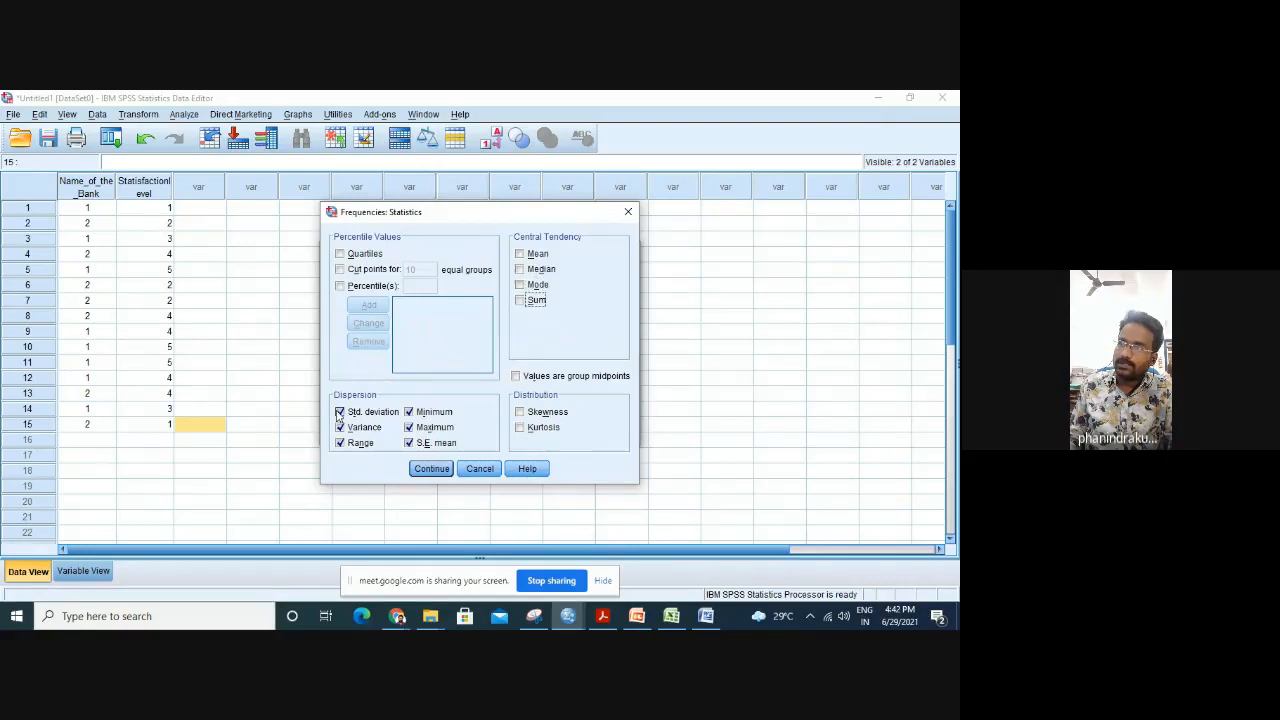
{"action": "left_click", "coordinate": [340, 427]}
{"action": "left_click", "coordinate": [340, 443]}
{"action": "left_click", "coordinate": [409, 412]}
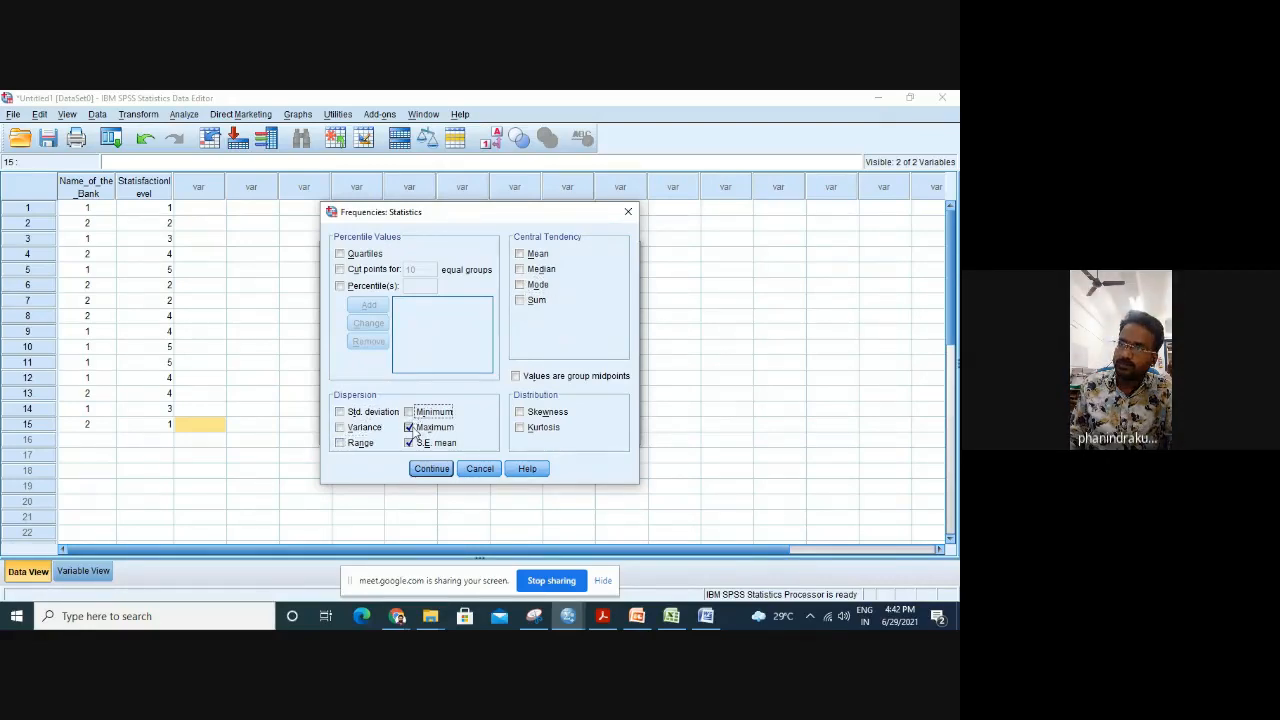
{"action": "left_click", "coordinate": [409, 427]}
{"action": "left_click", "coordinate": [409, 443]}
{"action": "left_click", "coordinate": [365, 287]}
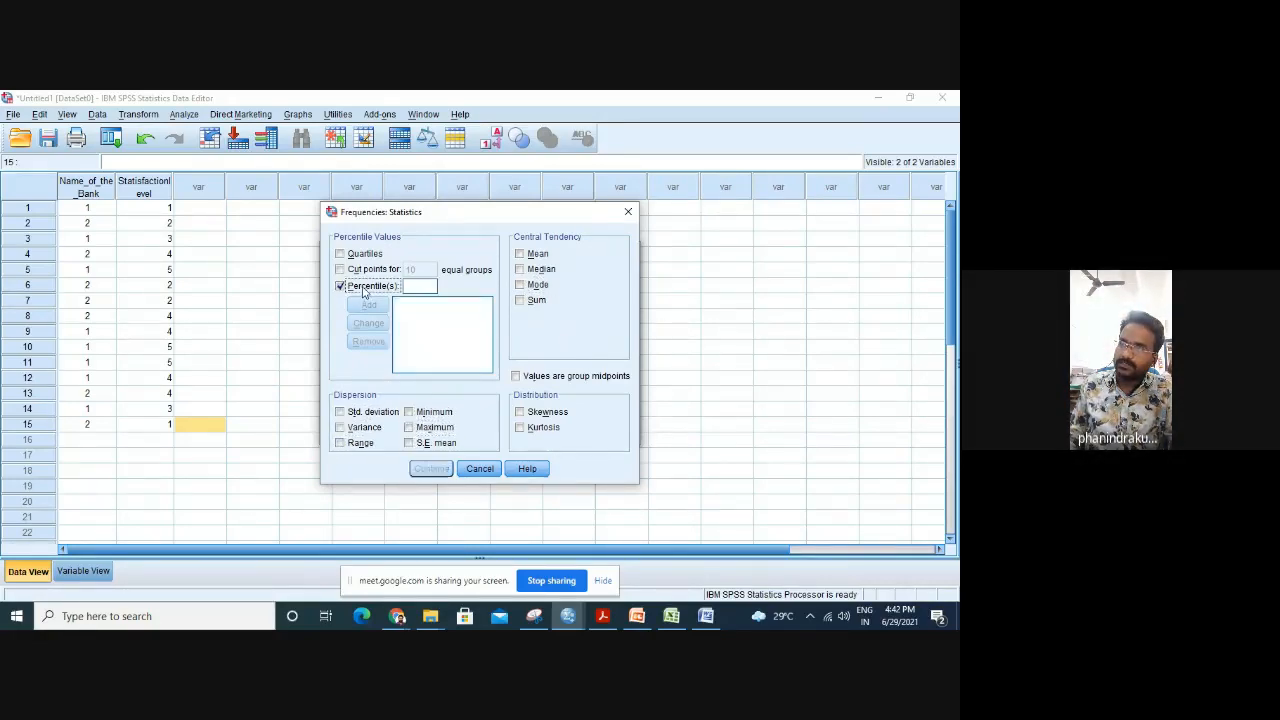
{"action": "left_click", "coordinate": [414, 287]}
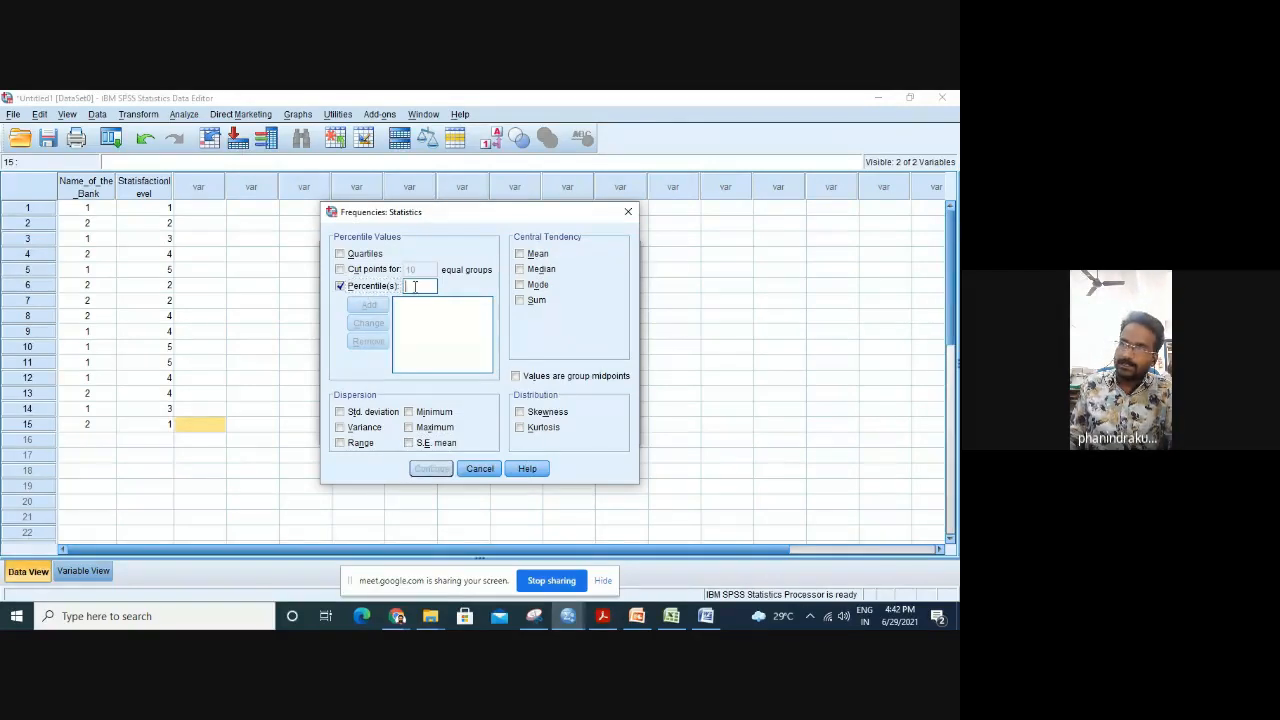
{"action": "type", "text": "100"}
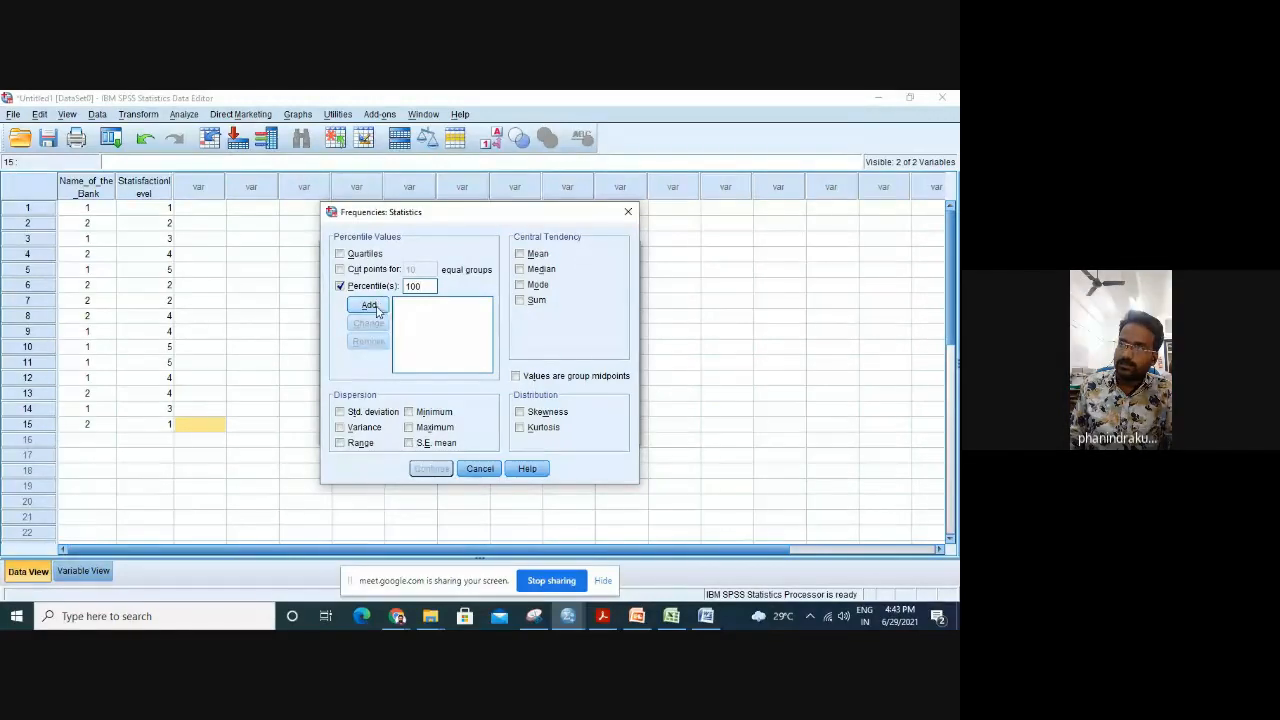
{"action": "left_click_drag", "start_coordinate": [424, 287], "coordinate": [395, 287]}
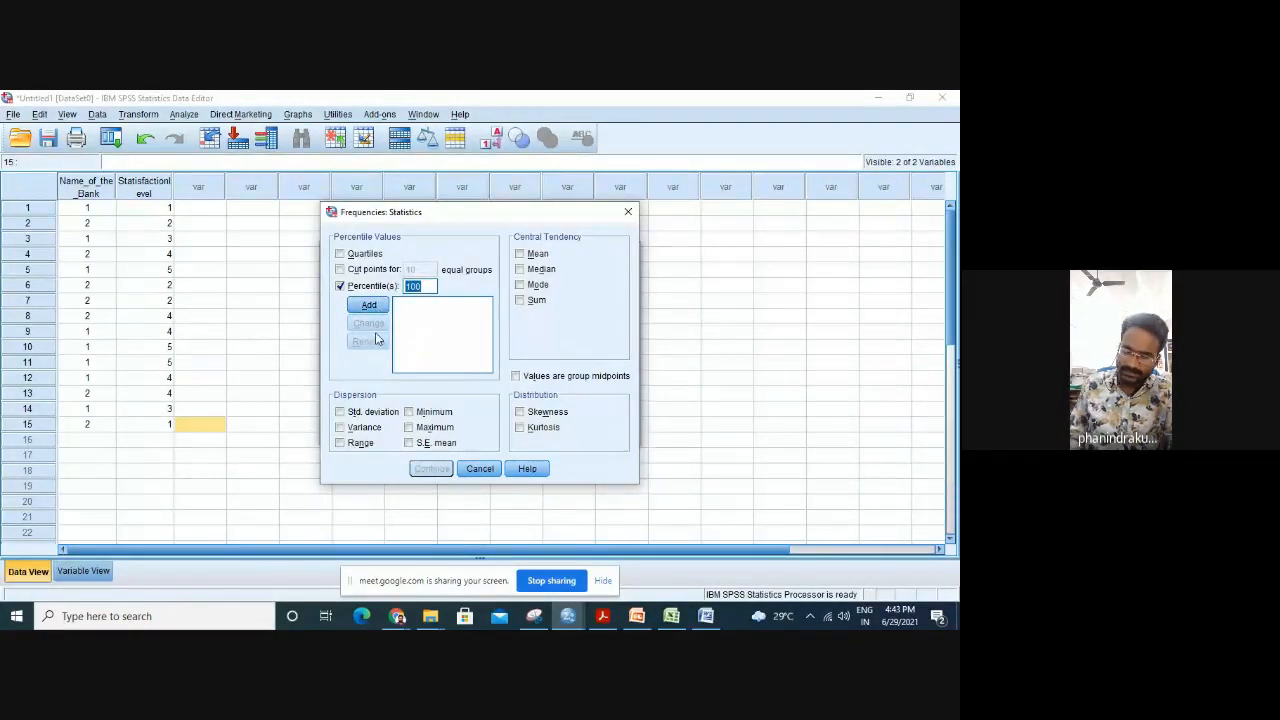
{"action": "key", "text": "BackSpace"}
{"action": "left_click", "coordinate": [361, 253]}
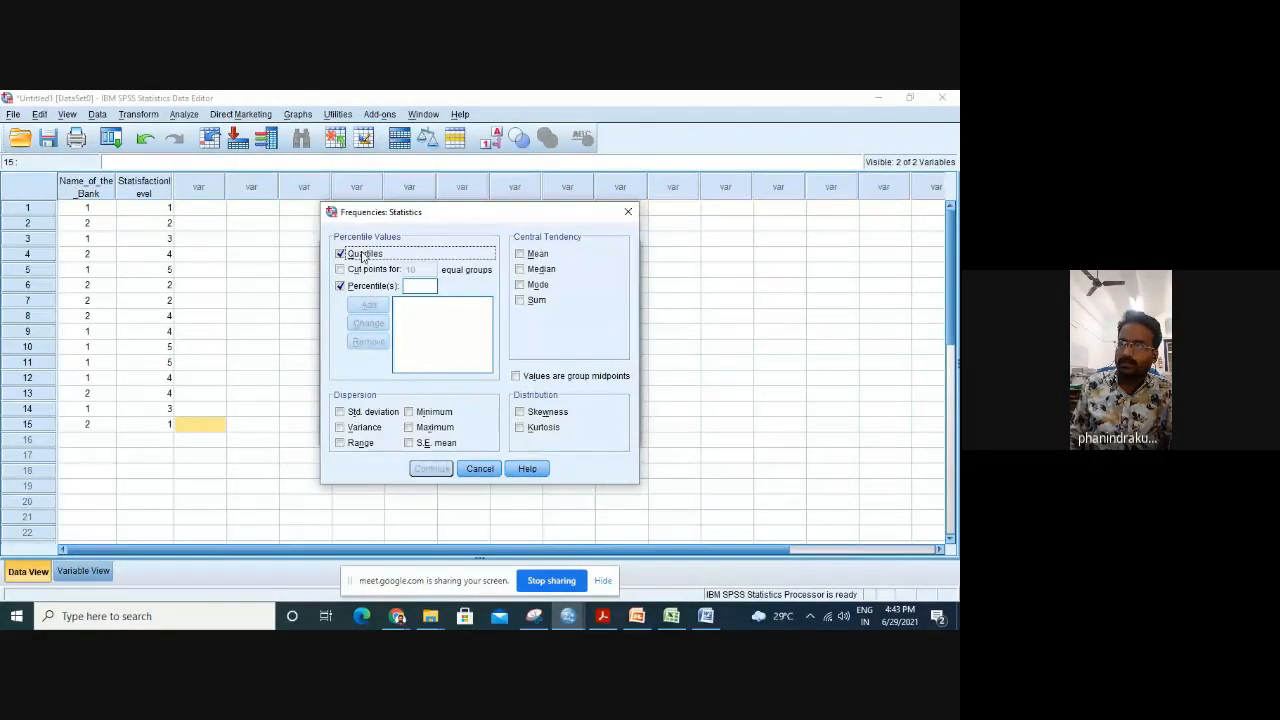
{"action": "left_click", "coordinate": [354, 254]}
{"action": "left_click", "coordinate": [360, 286]}
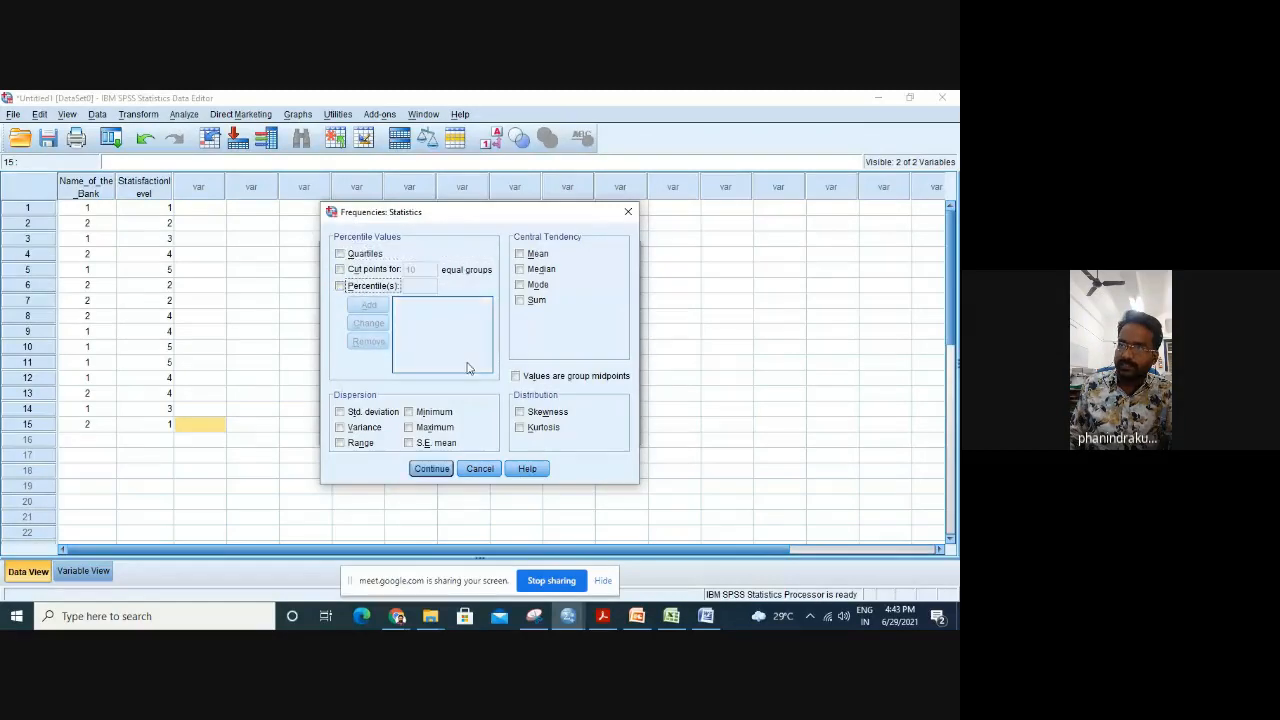
Include Skewness and Kurtosis as distribution statistics and run the frequency analysis for Level of Satisfaction.
{"action": "left_click", "coordinate": [520, 412]}
{"action": "left_click", "coordinate": [520, 427]}
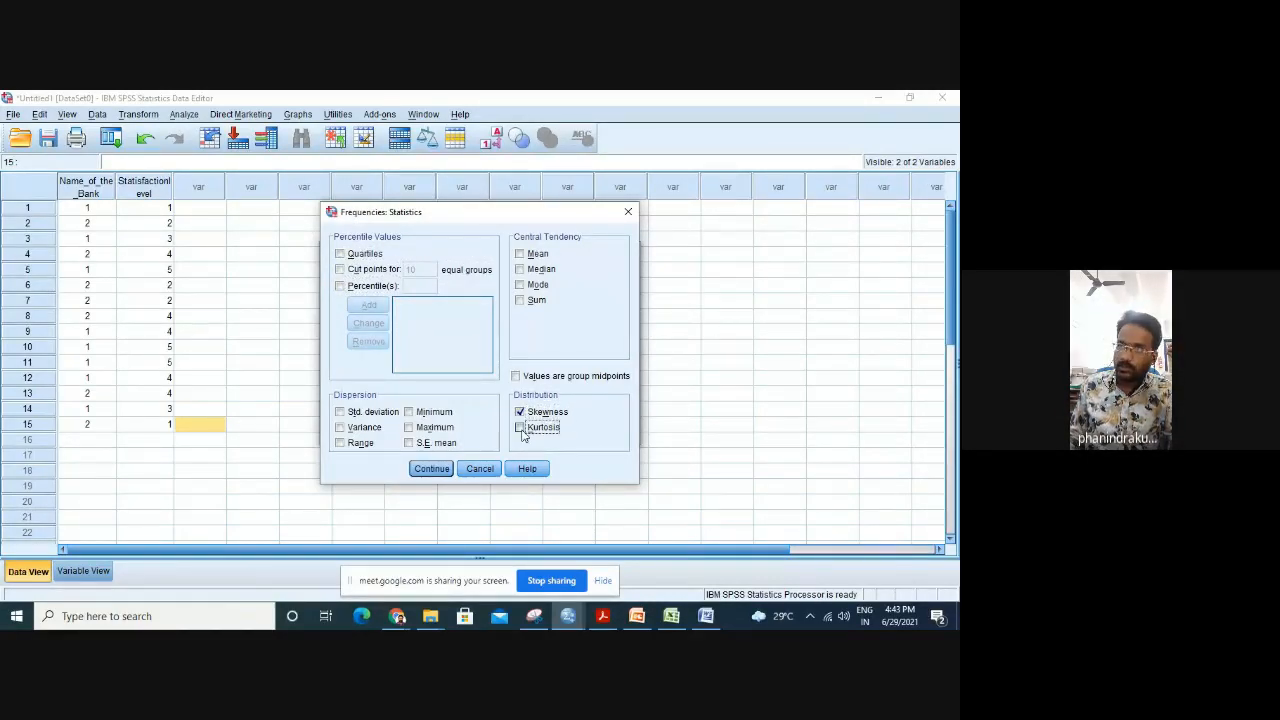
{"action": "left_click", "coordinate": [430, 468]}
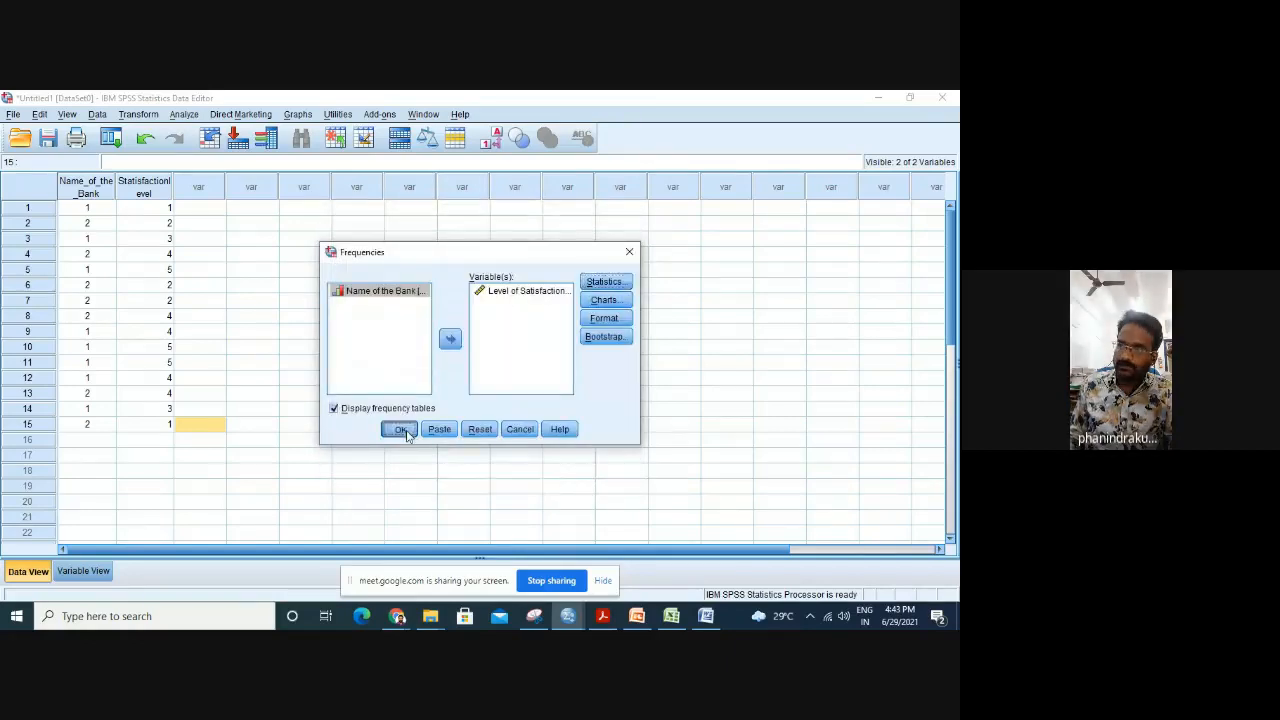
{"action": "left_click", "coordinate": [406, 429]}
{"action": "scroll", "coordinate": [474, 407], "scroll_direction": "down", "scroll_amount": 3}
{"action": "scroll", "coordinate": [528, 400], "scroll_direction": "up", "scroll_amount": 1}
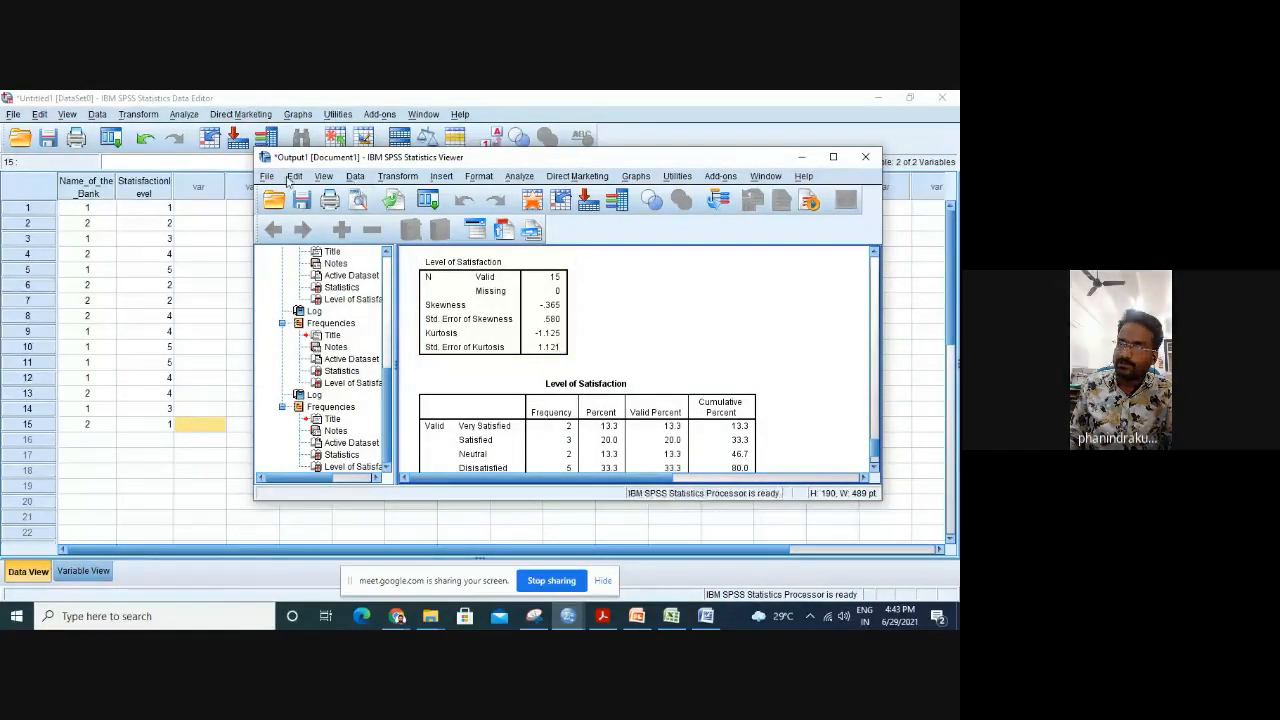
{"action": "left_click", "coordinate": [218, 223]}
{"action": "left_click", "coordinate": [183, 115]}
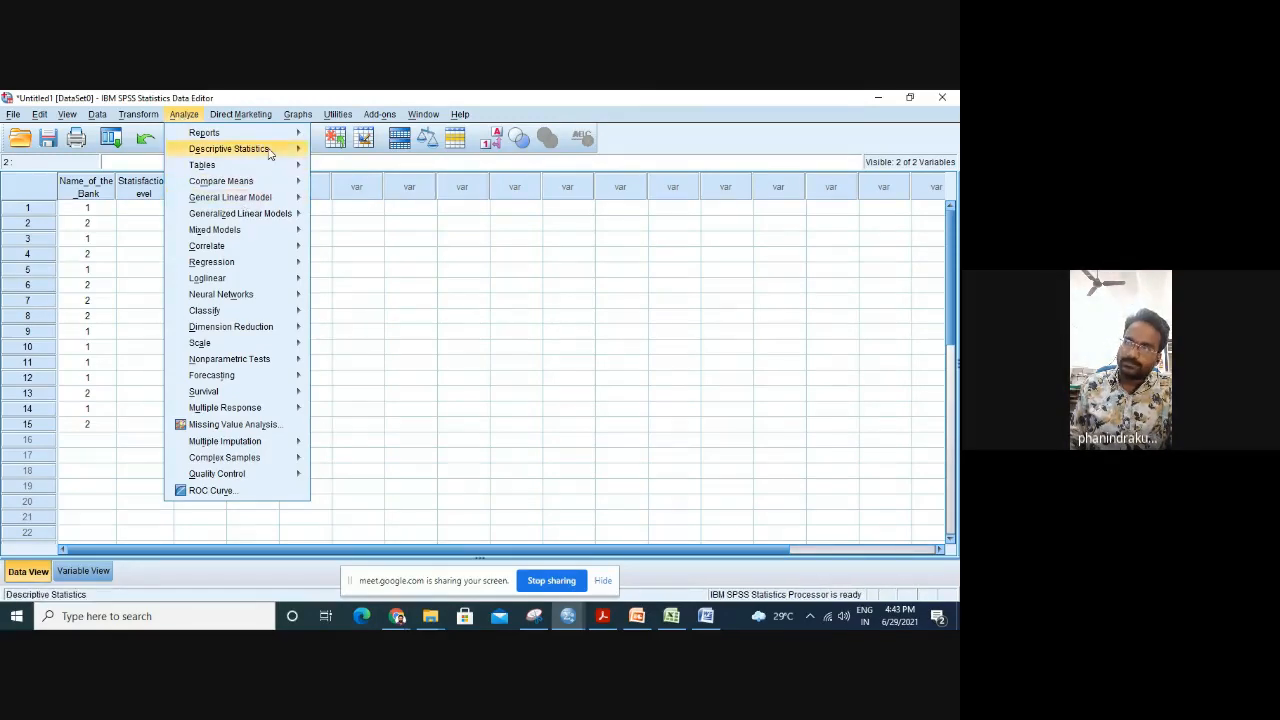
{"action": "mouse_move", "coordinate": [268, 153]}
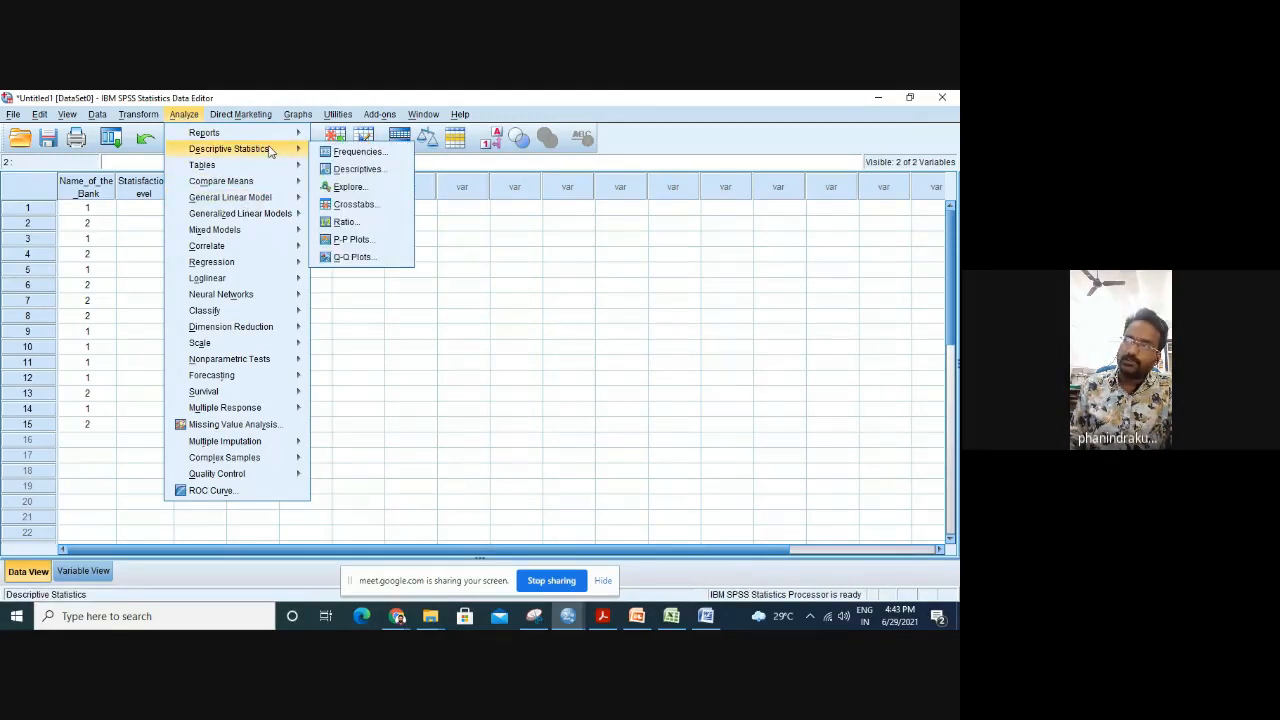
{"action": "left_click", "coordinate": [512, 285]}
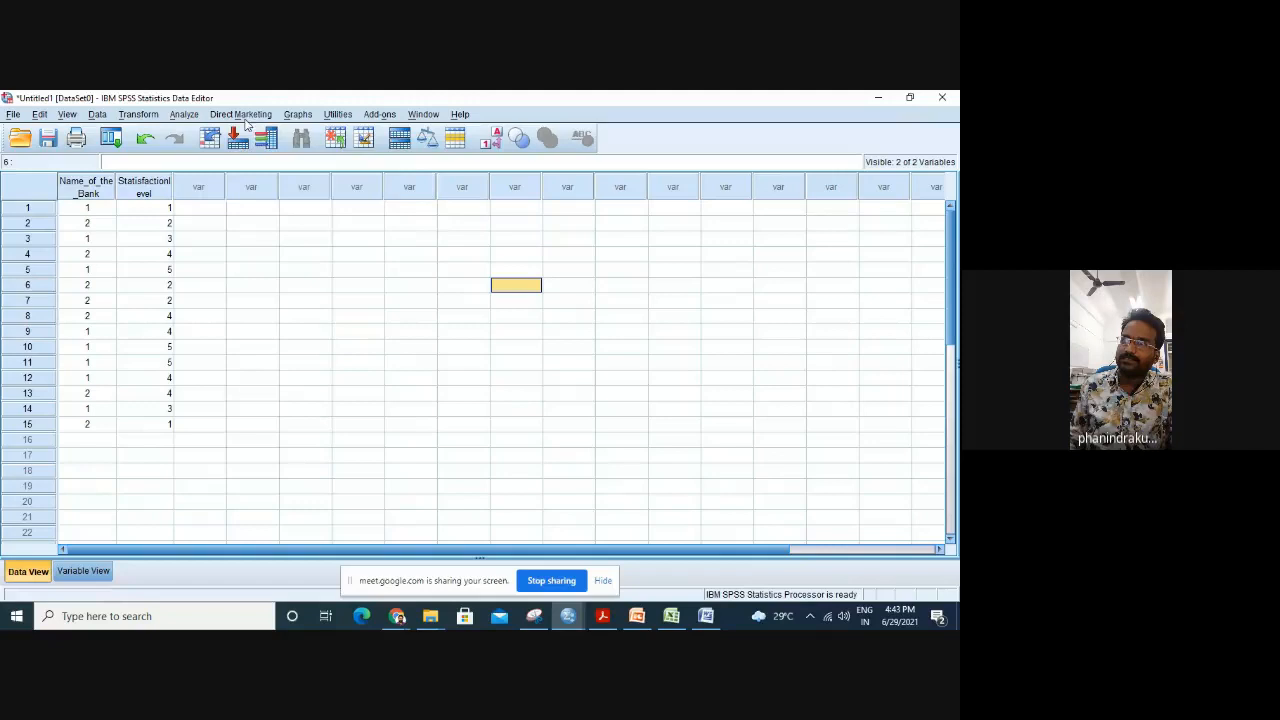
{"action": "left_click", "coordinate": [297, 116]}
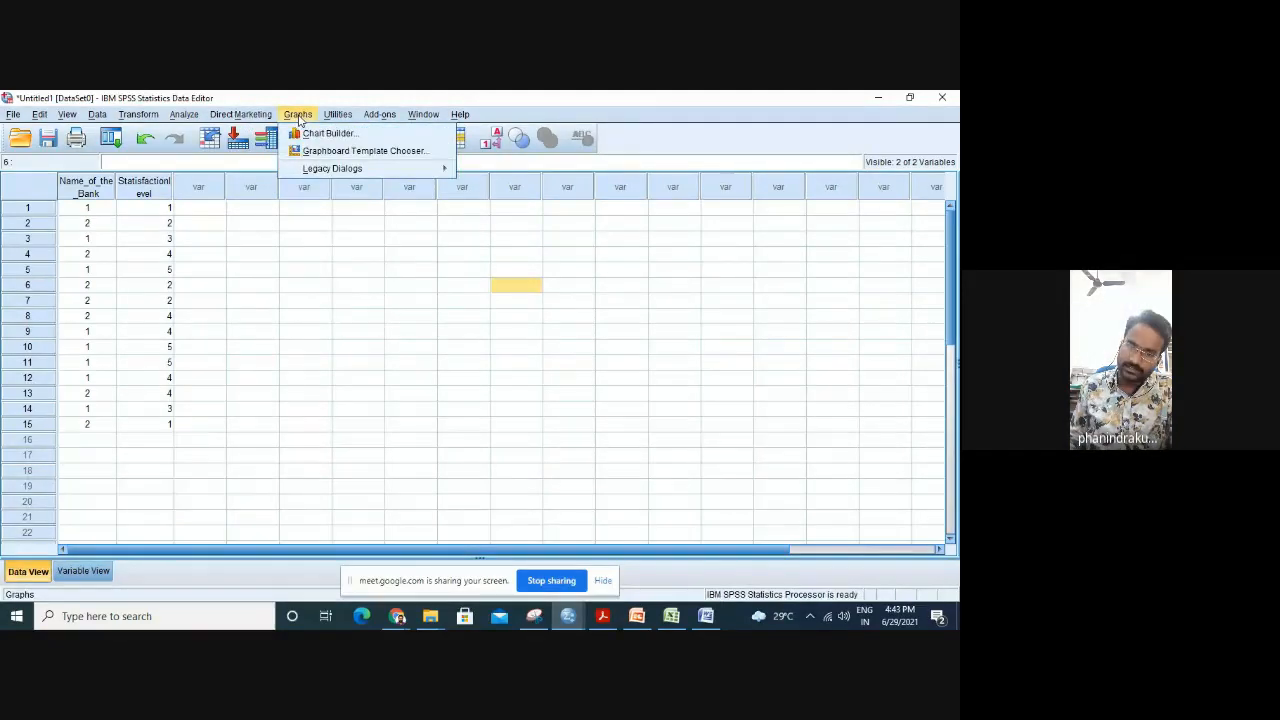
{"action": "mouse_move", "coordinate": [192, 117]}
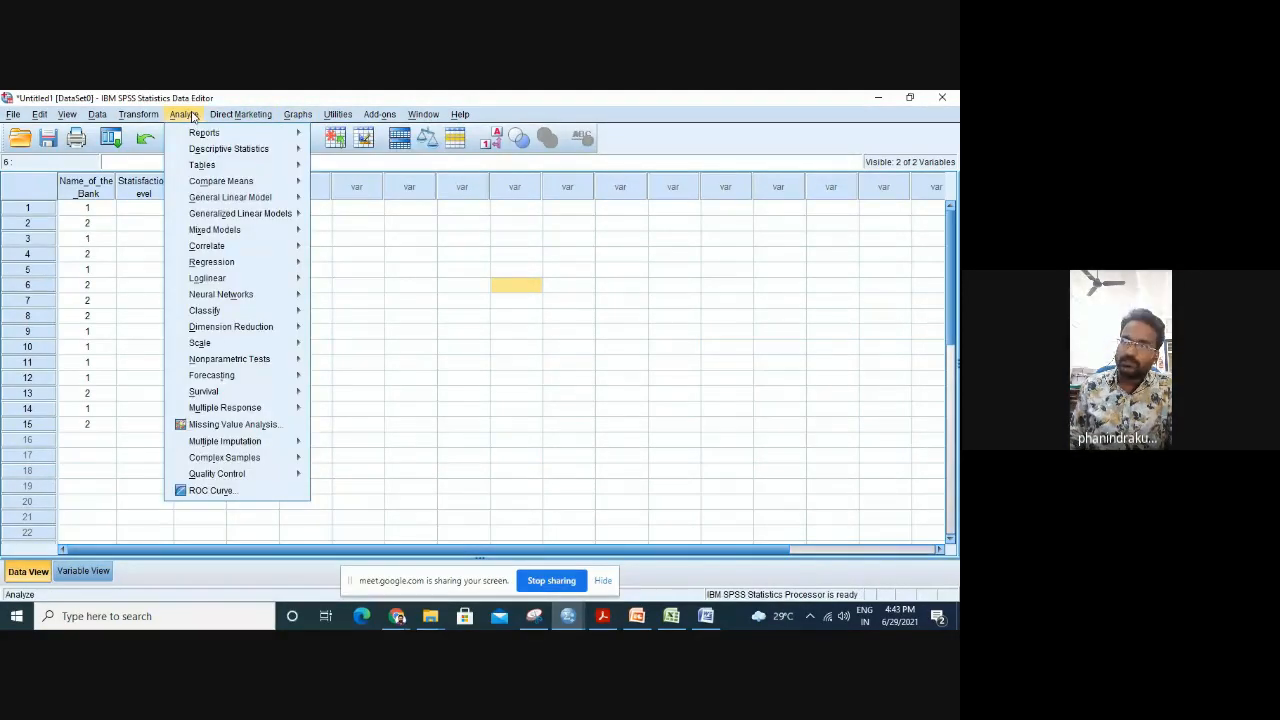
{"action": "mouse_move", "coordinate": [232, 150]}
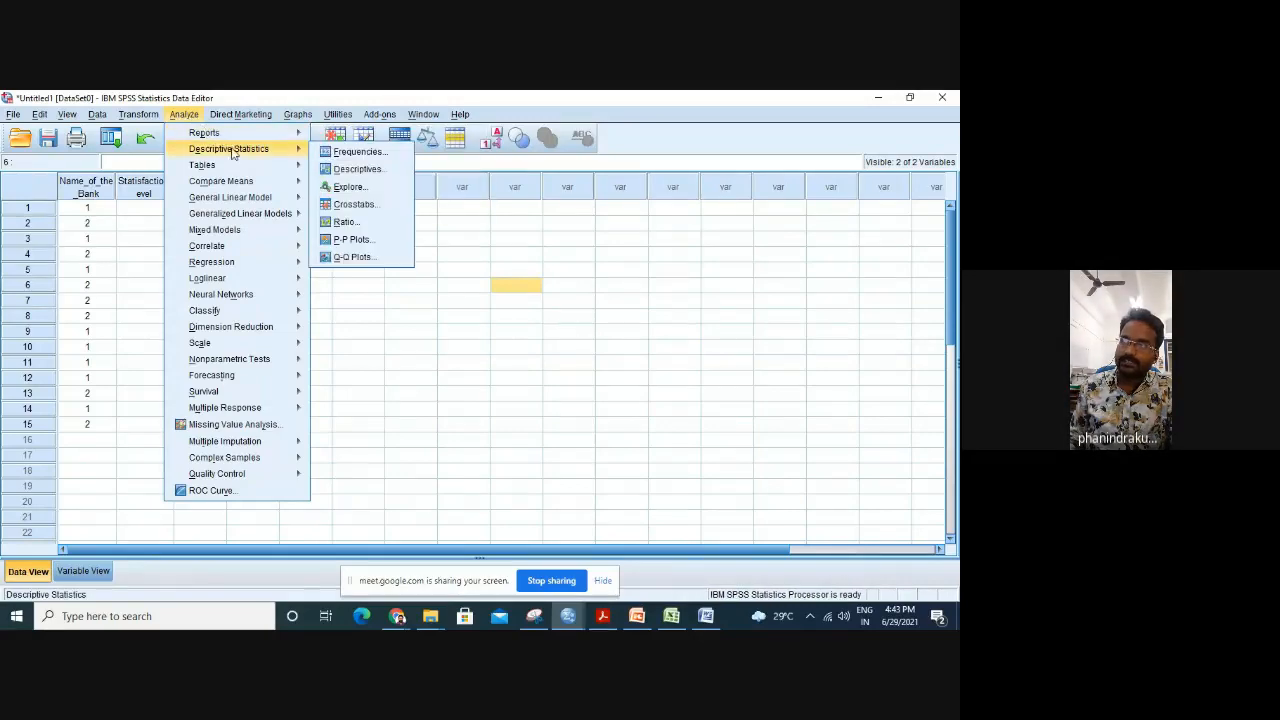
{"action": "mouse_move", "coordinate": [251, 170]}
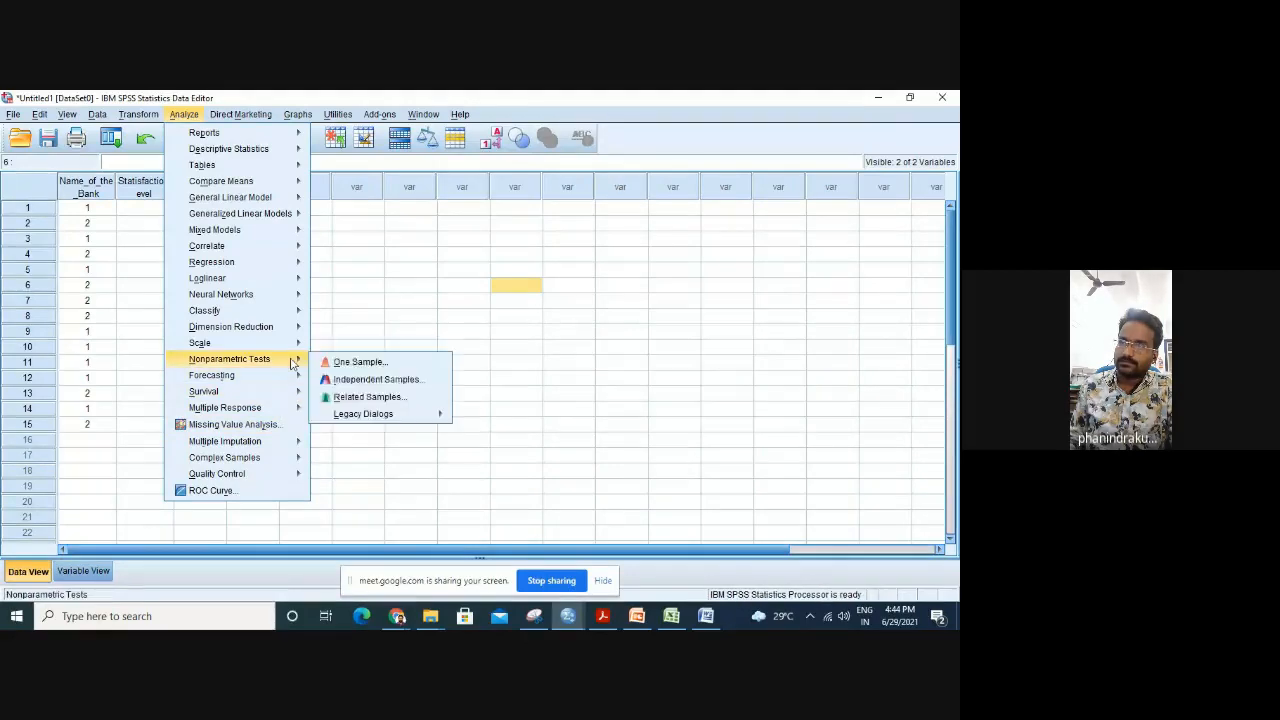
Create a simple bar chart of case counts by Name of the Bank, panelled in rows by Level of Satisfaction, and view it in the maximized output.
{"action": "left_click", "coordinate": [298, 115]}
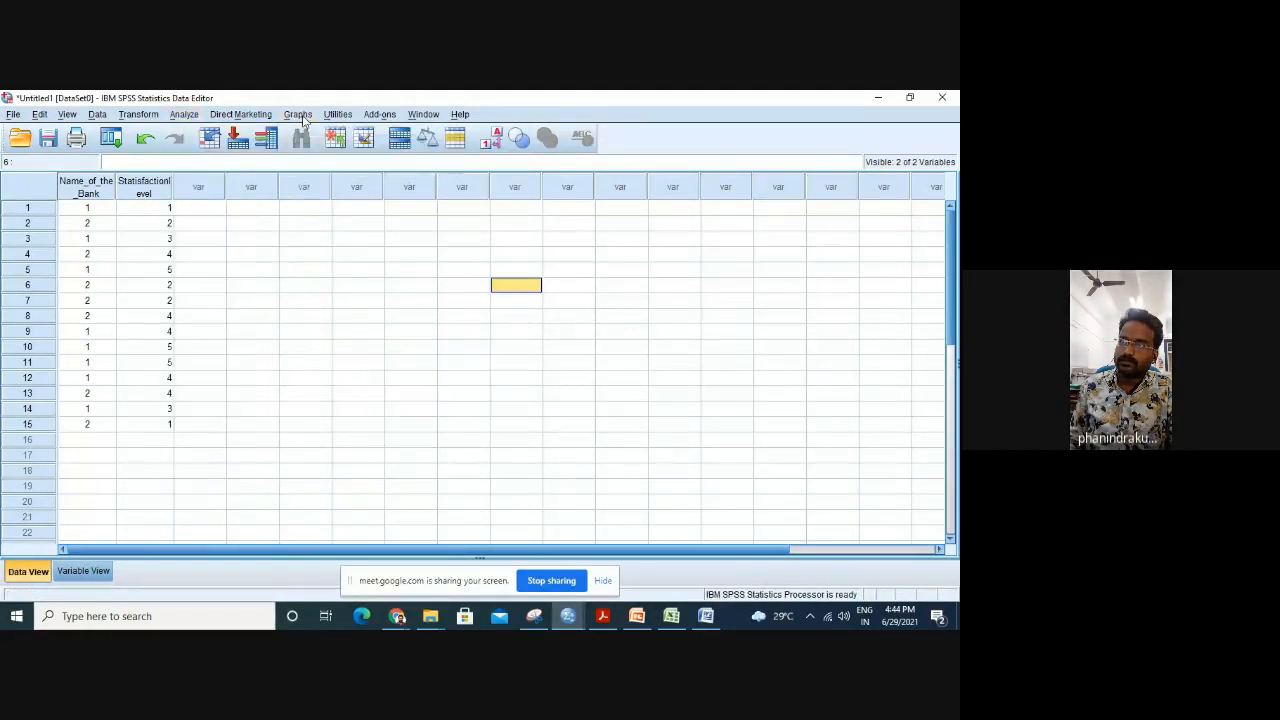
{"action": "mouse_move", "coordinate": [318, 172]}
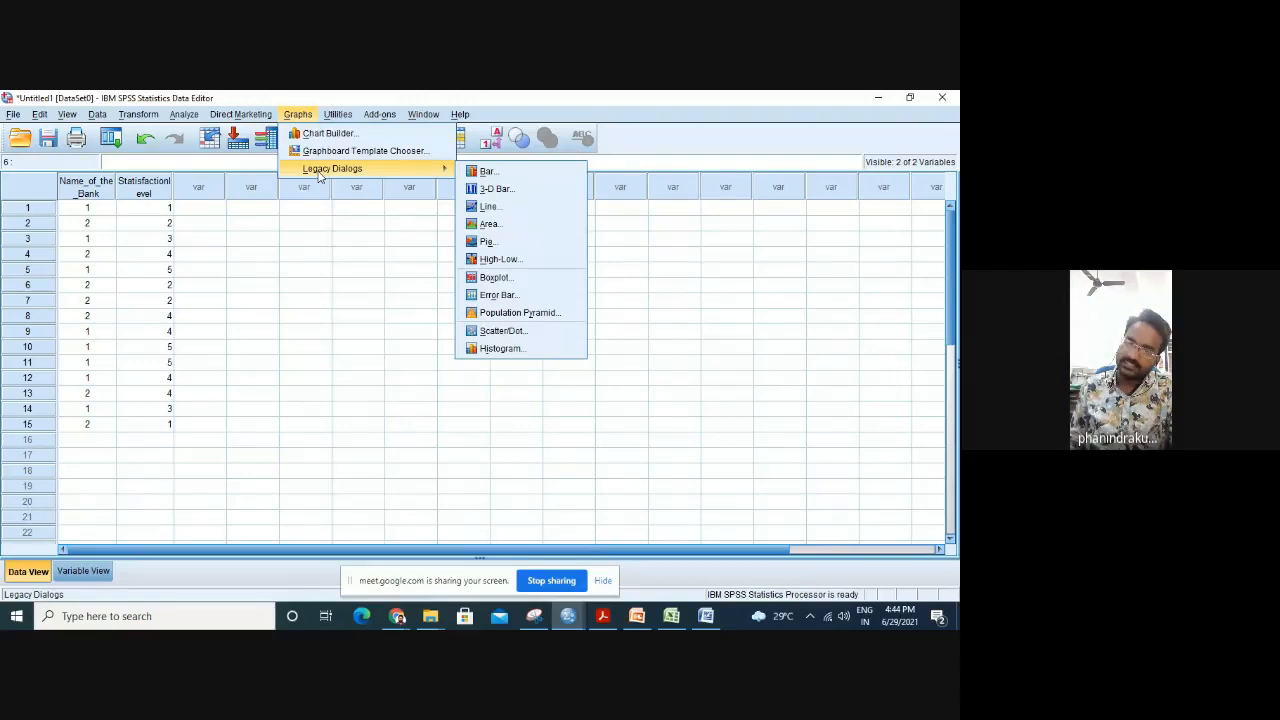
{"action": "left_click", "coordinate": [490, 172]}
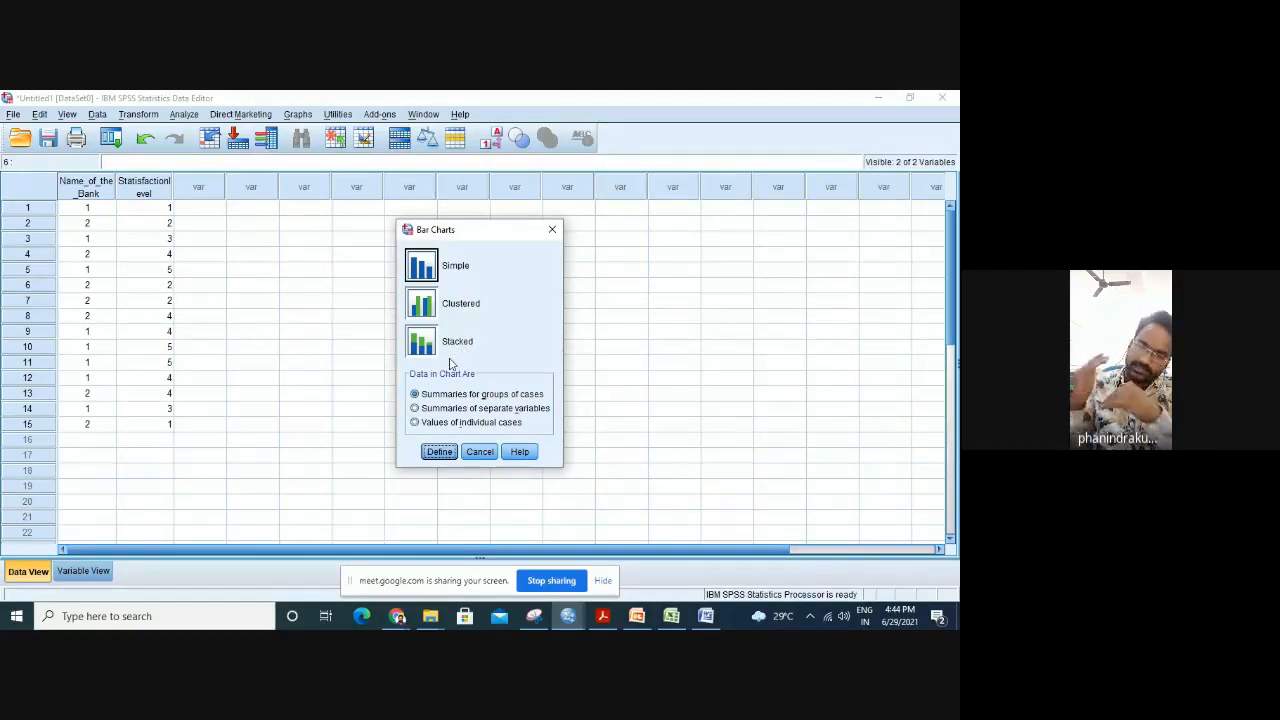
{"action": "left_click", "coordinate": [440, 452]}
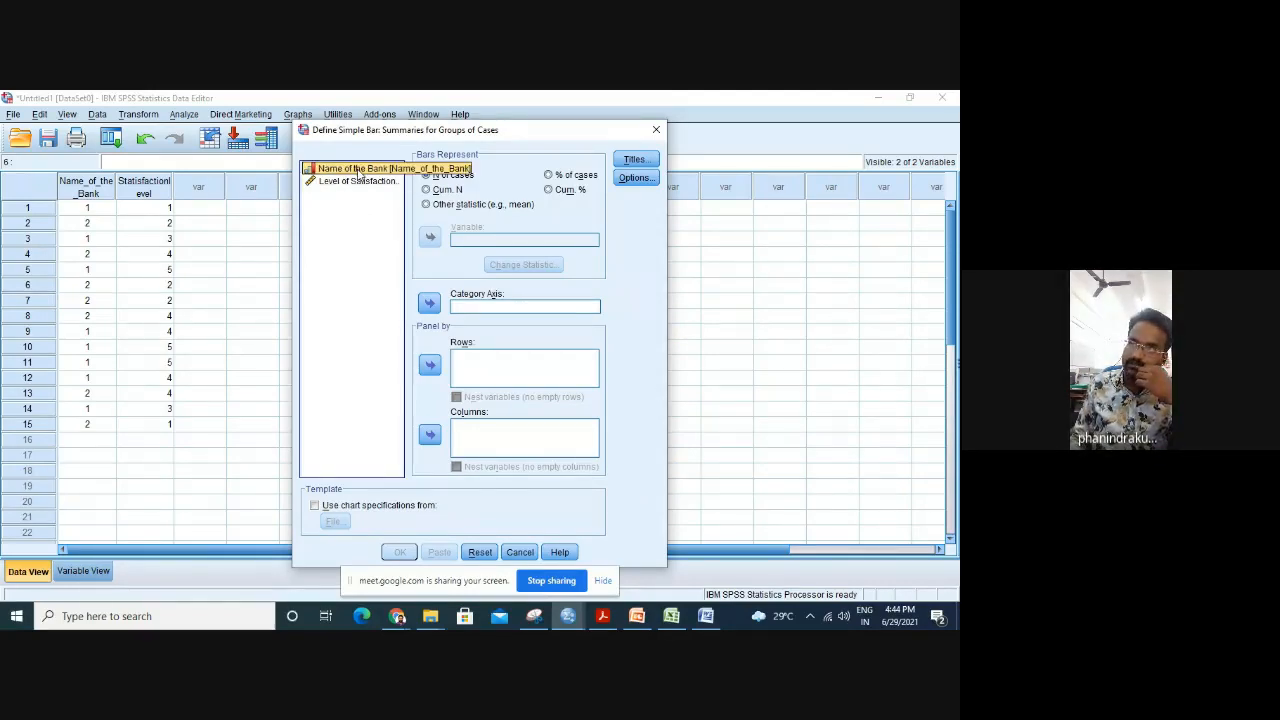
{"action": "left_click", "coordinate": [430, 303]}
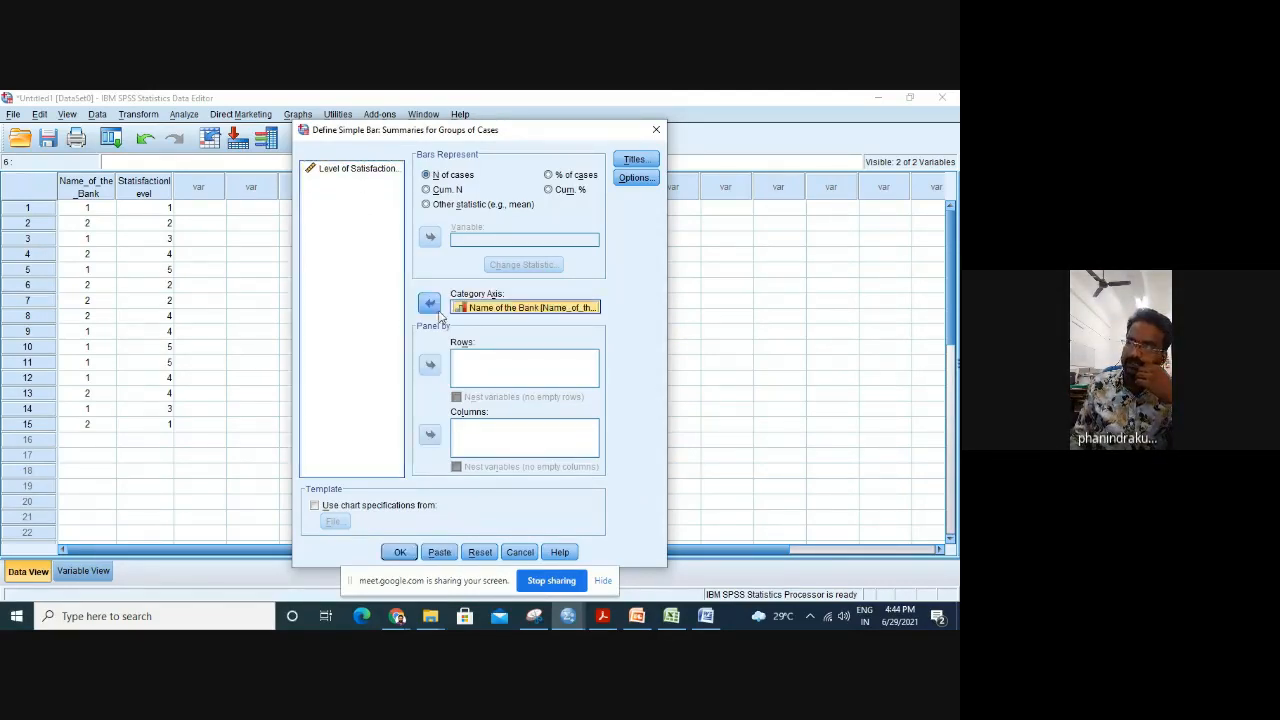
{"action": "left_click", "coordinate": [358, 169]}
{"action": "left_click", "coordinate": [430, 365]}
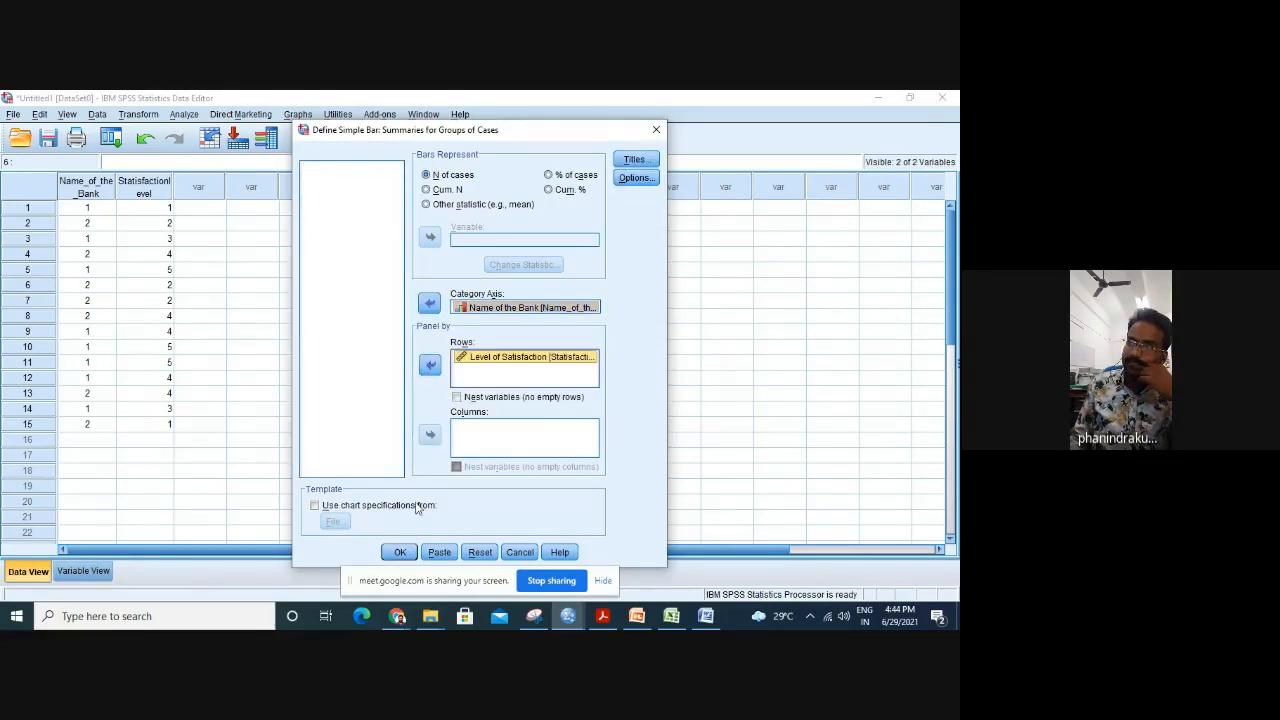
{"action": "left_click", "coordinate": [400, 552]}
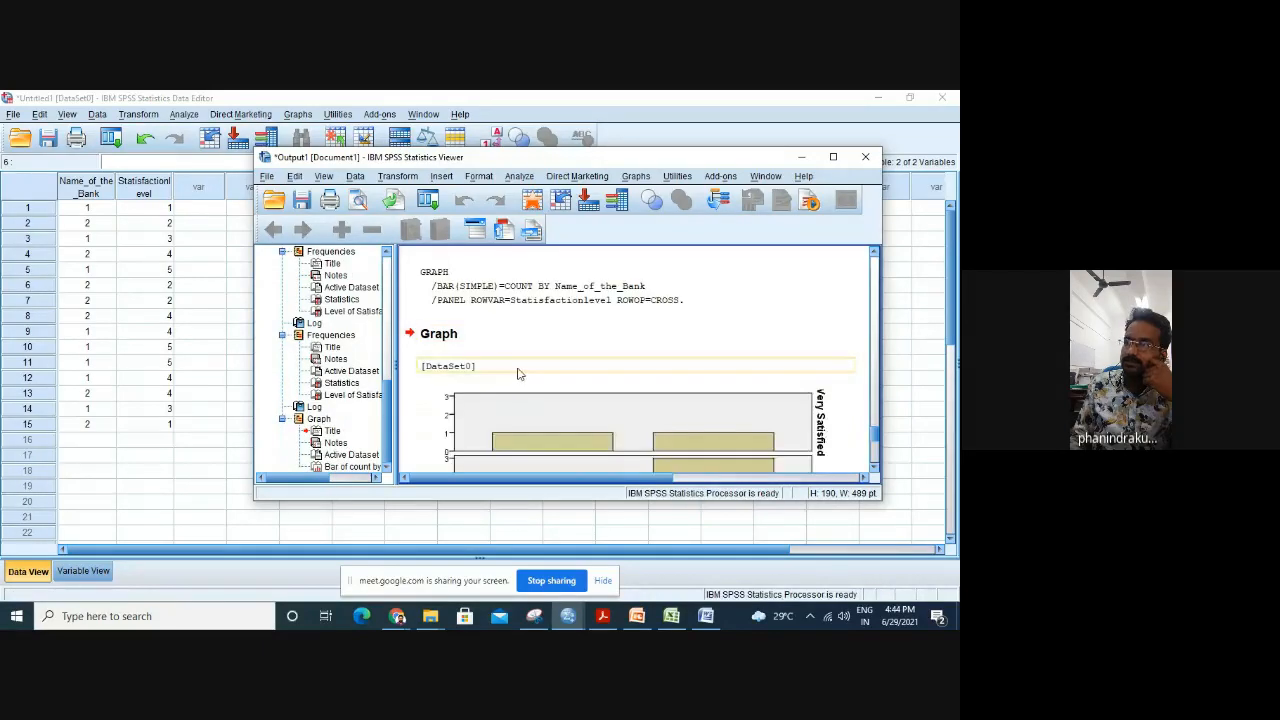
{"action": "scroll", "coordinate": [518, 373], "scroll_direction": "down", "scroll_amount": 2}
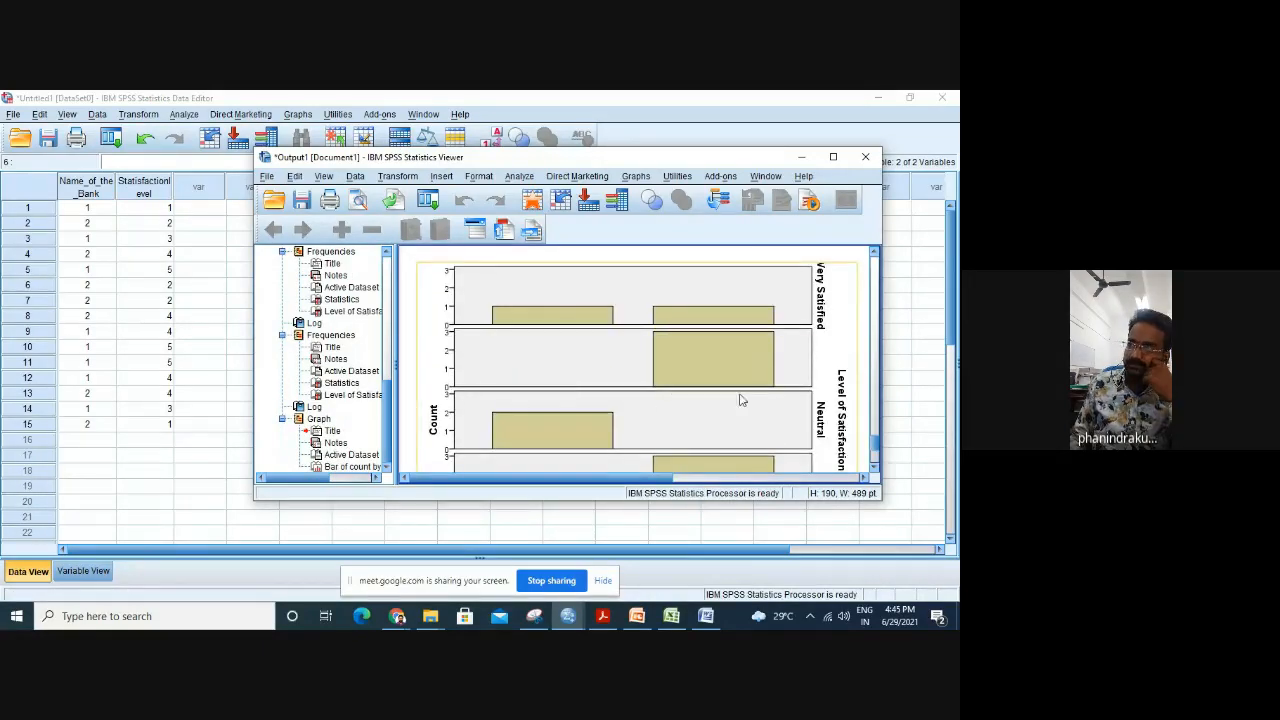
{"action": "left_click", "coordinate": [832, 157]}
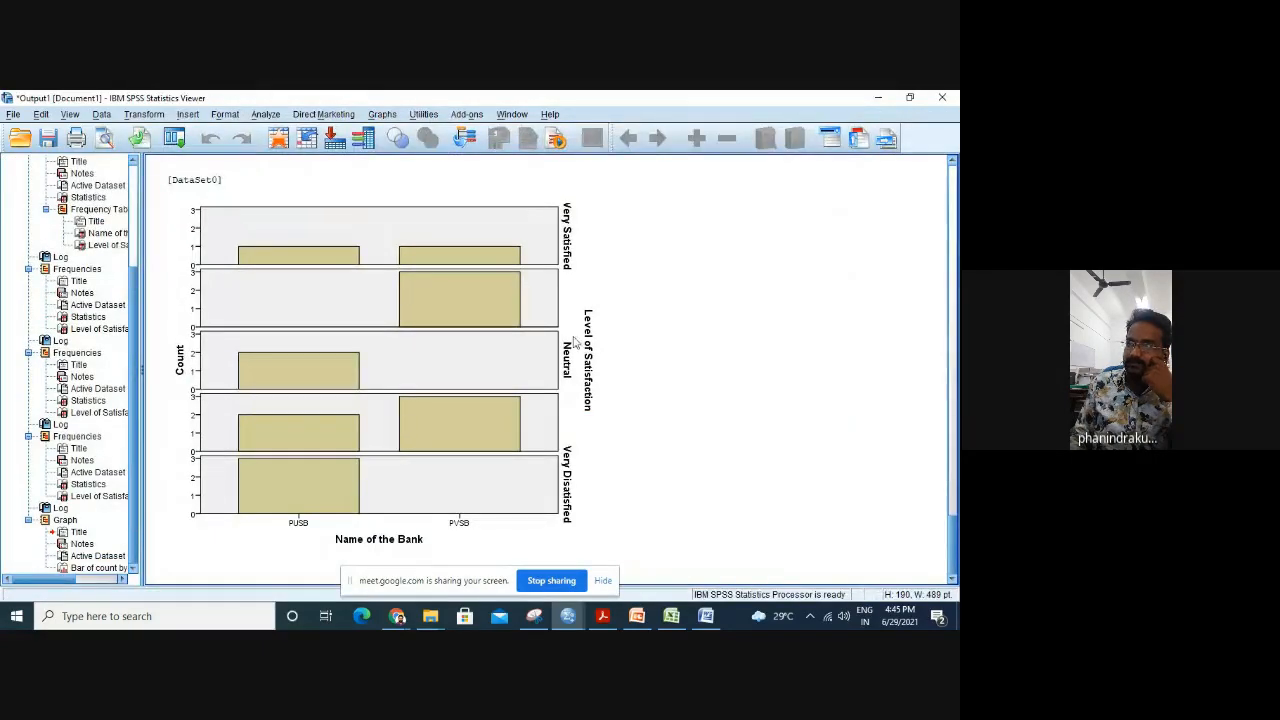
Reopen the simple bar chart definition and make Level of Satisfaction the category axis in place of Name of the Bank.
{"action": "left_click", "coordinate": [384, 116]}
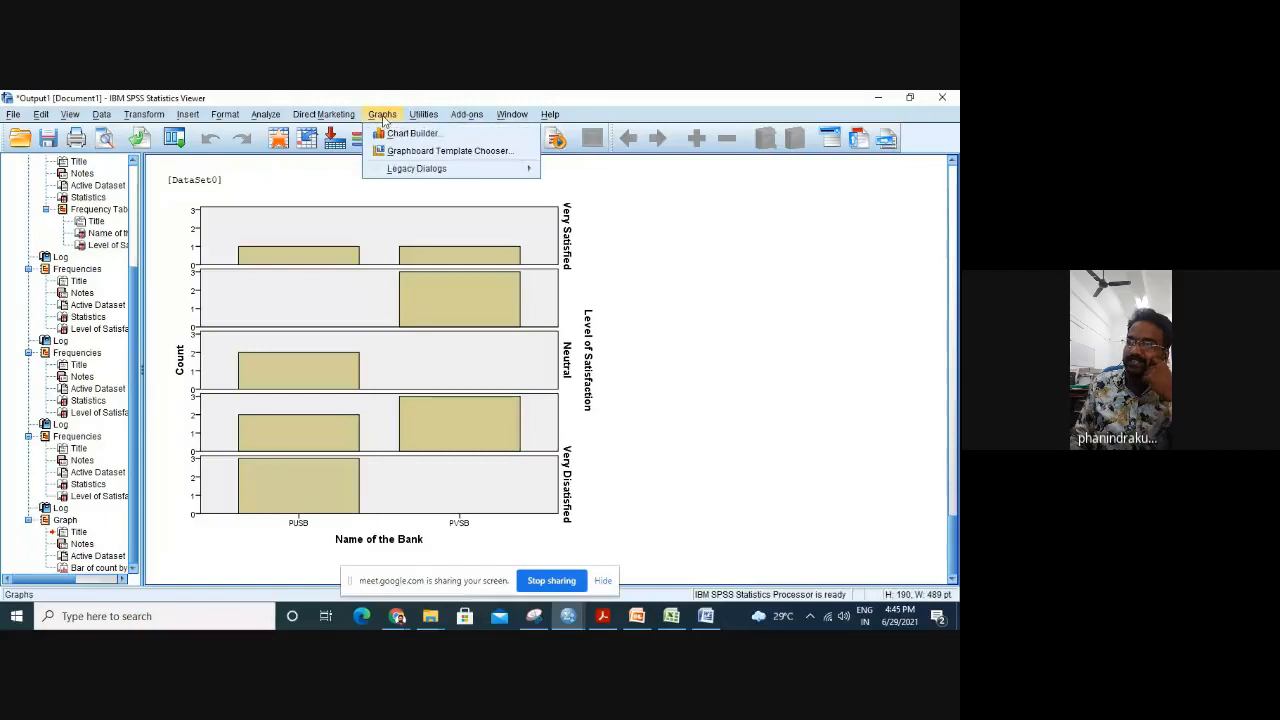
{"action": "left_click", "coordinate": [885, 101]}
{"action": "left_click", "coordinate": [885, 101]}
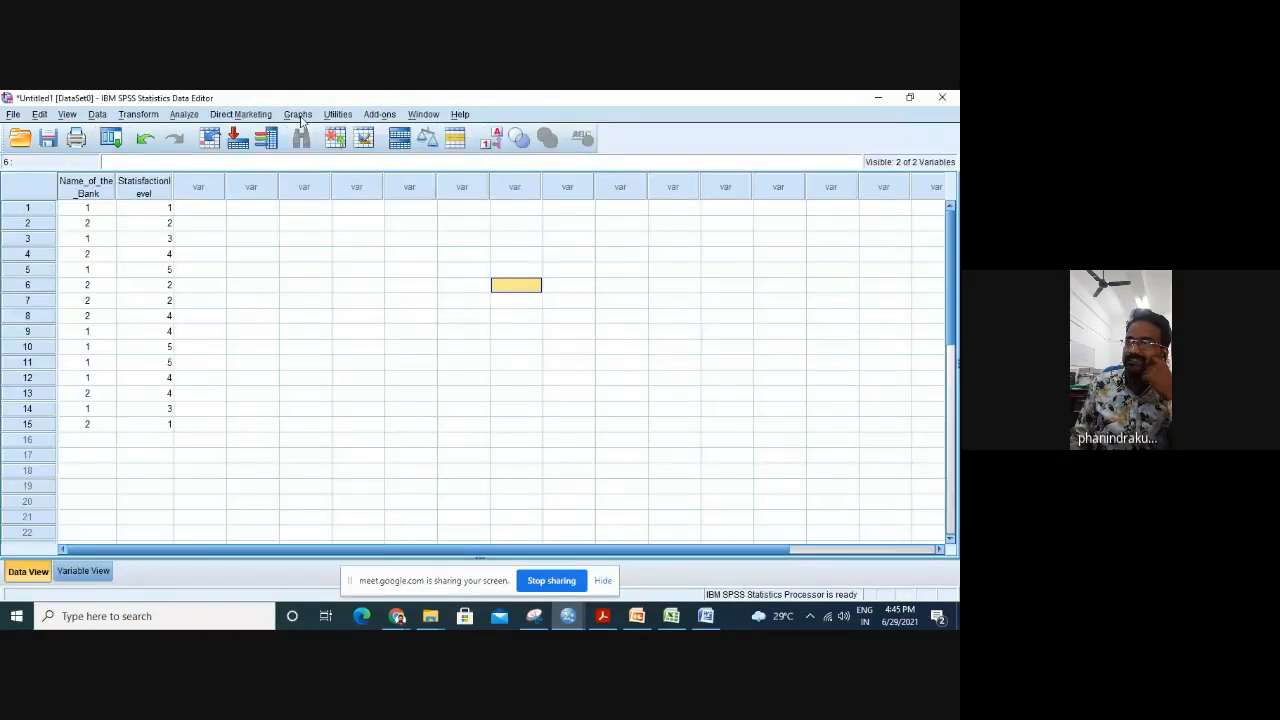
{"action": "left_click", "coordinate": [297, 114]}
{"action": "mouse_move", "coordinate": [420, 169]}
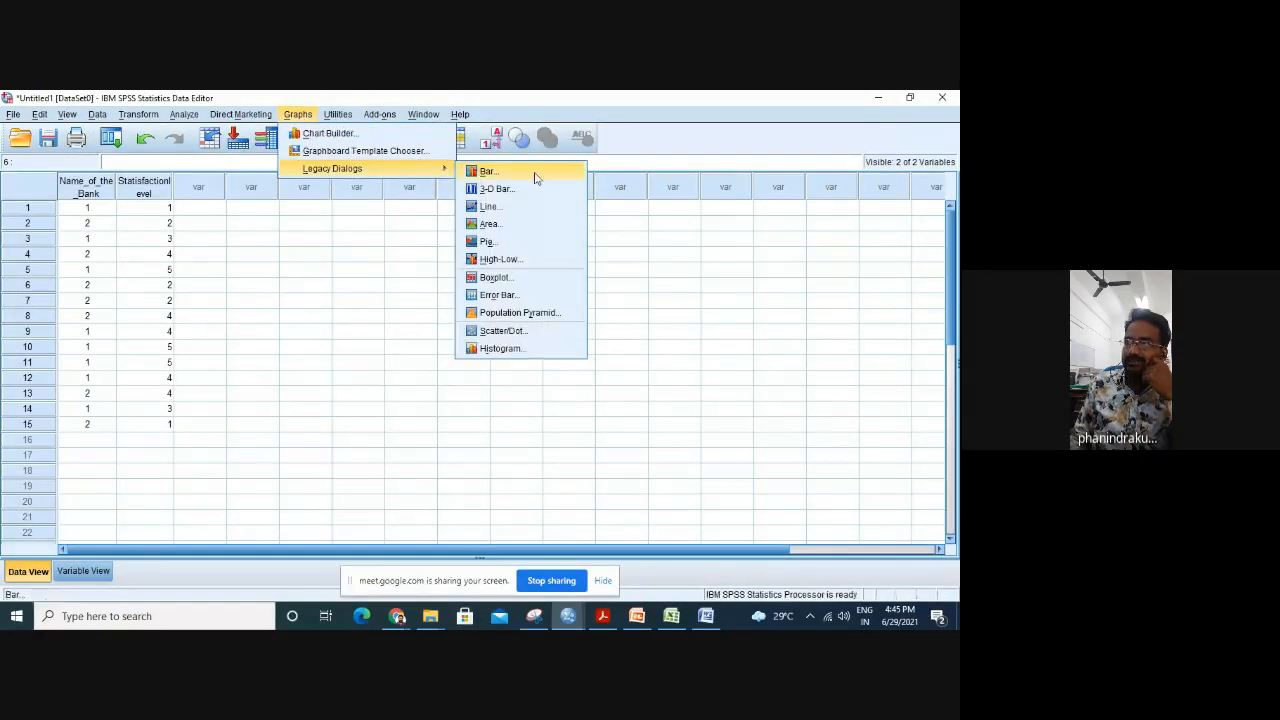
{"action": "left_click", "coordinate": [535, 176]}
{"action": "left_click", "coordinate": [450, 450]}
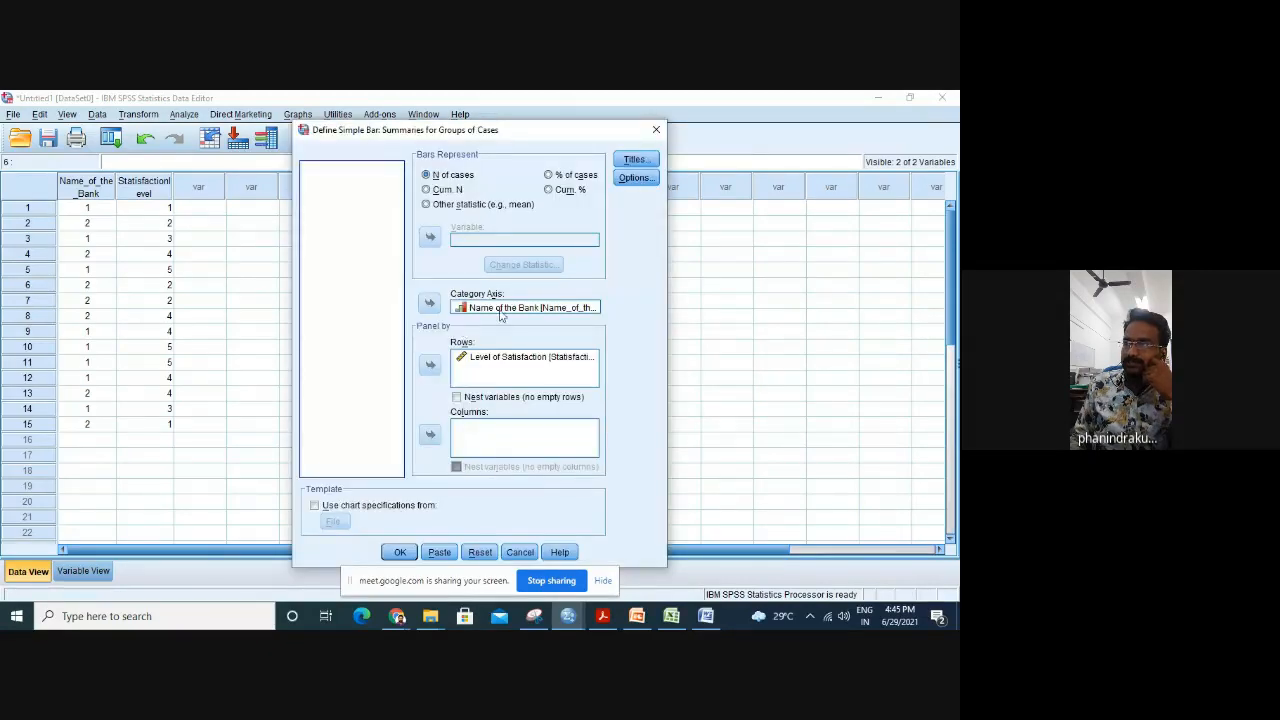
{"action": "left_click", "coordinate": [501, 310]}
{"action": "left_click", "coordinate": [429, 303]}
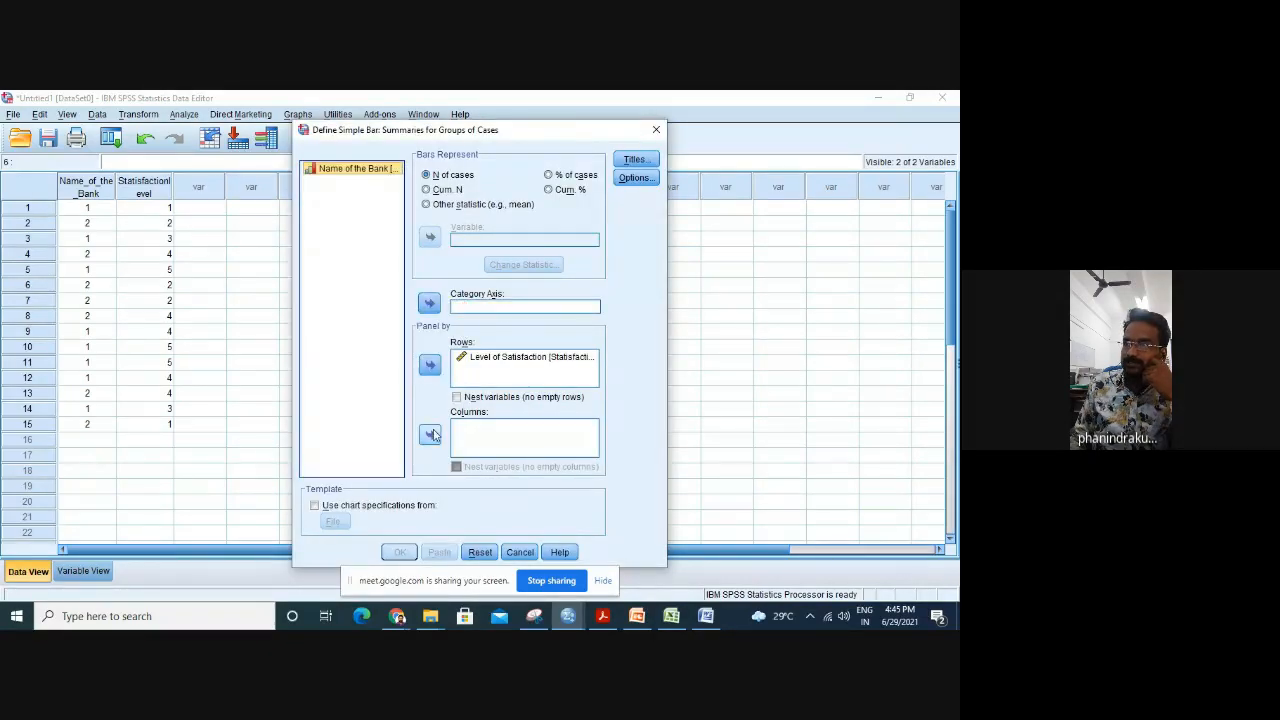
{"action": "left_click", "coordinate": [431, 434]}
{"action": "left_click", "coordinate": [488, 356]}
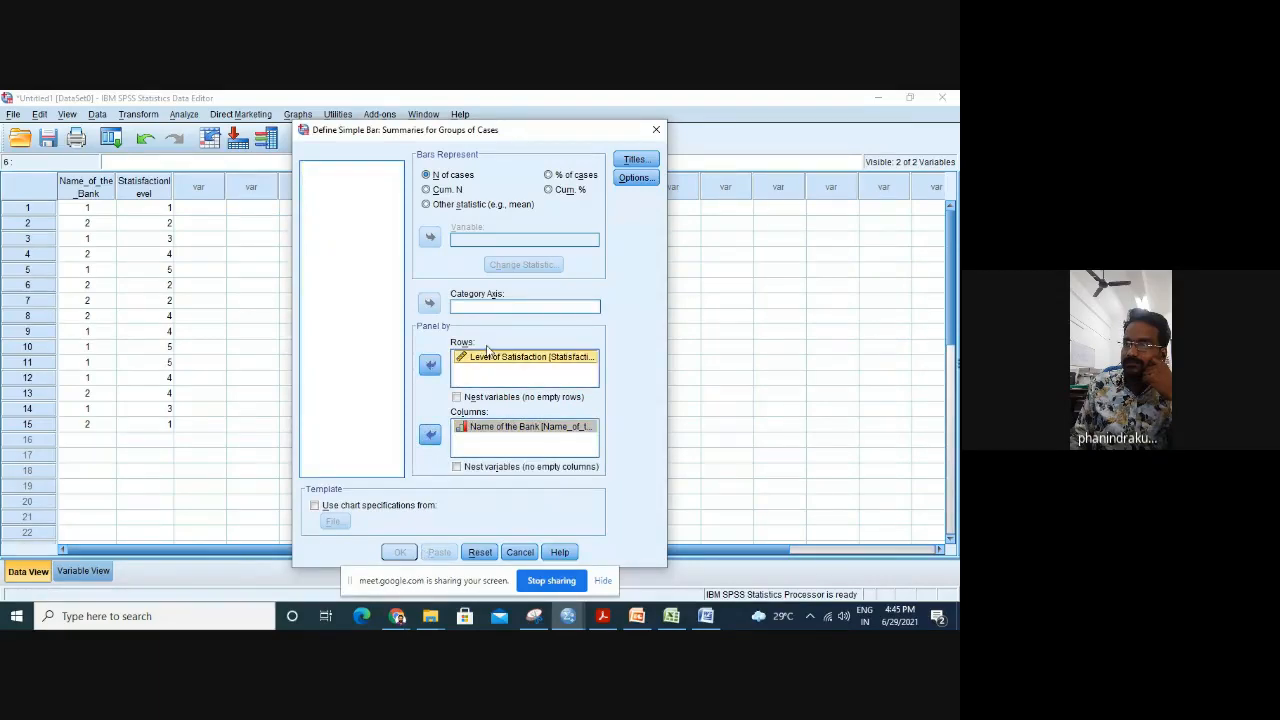
{"action": "left_click", "coordinate": [430, 362]}
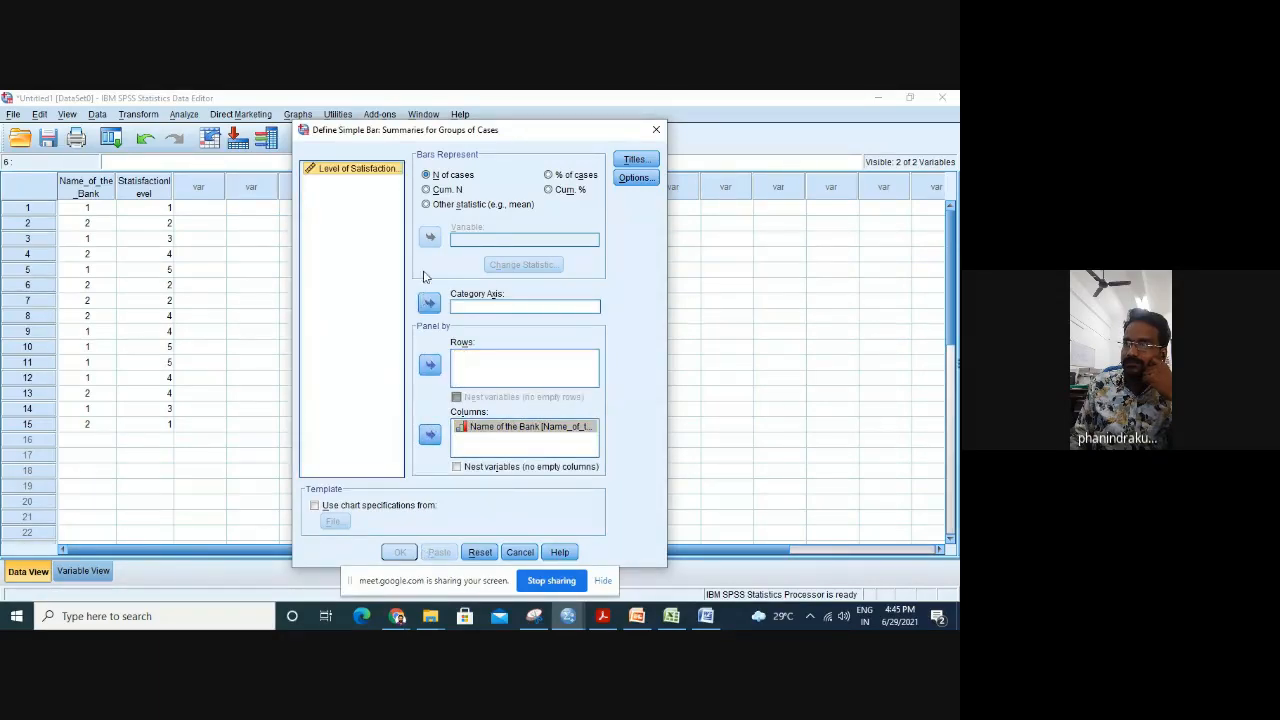
{"action": "left_click", "coordinate": [429, 303]}
Panel the bar chart in rows by Name of the Bank, generate it, and view it in the maximized output.
{"action": "left_click", "coordinate": [498, 432]}
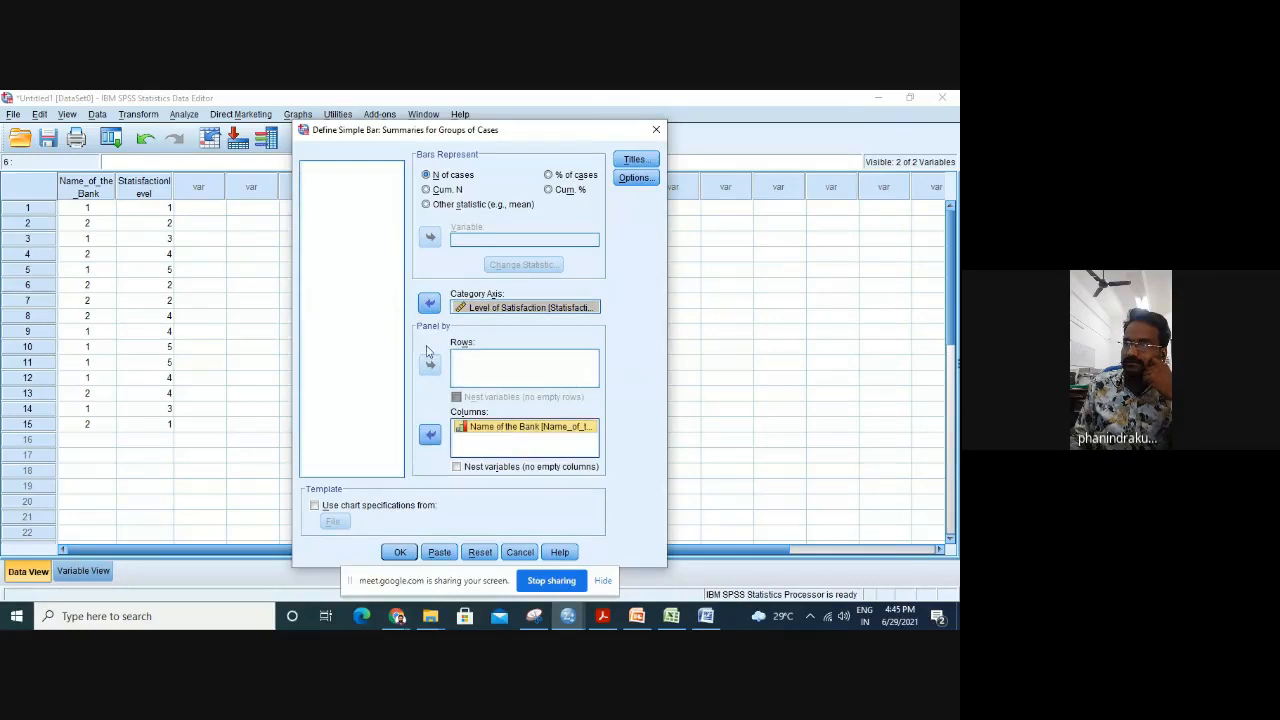
{"action": "left_click", "coordinate": [430, 434]}
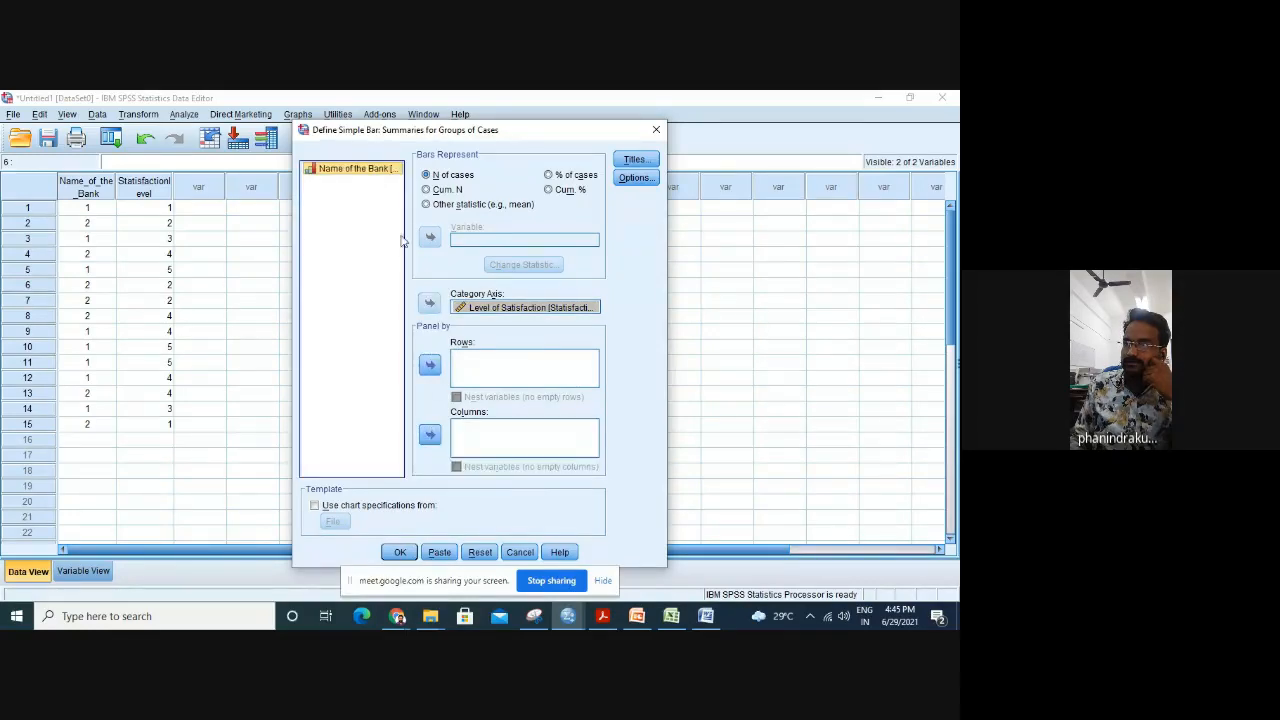
{"action": "left_click", "coordinate": [430, 364]}
{"action": "left_click", "coordinate": [400, 552]}
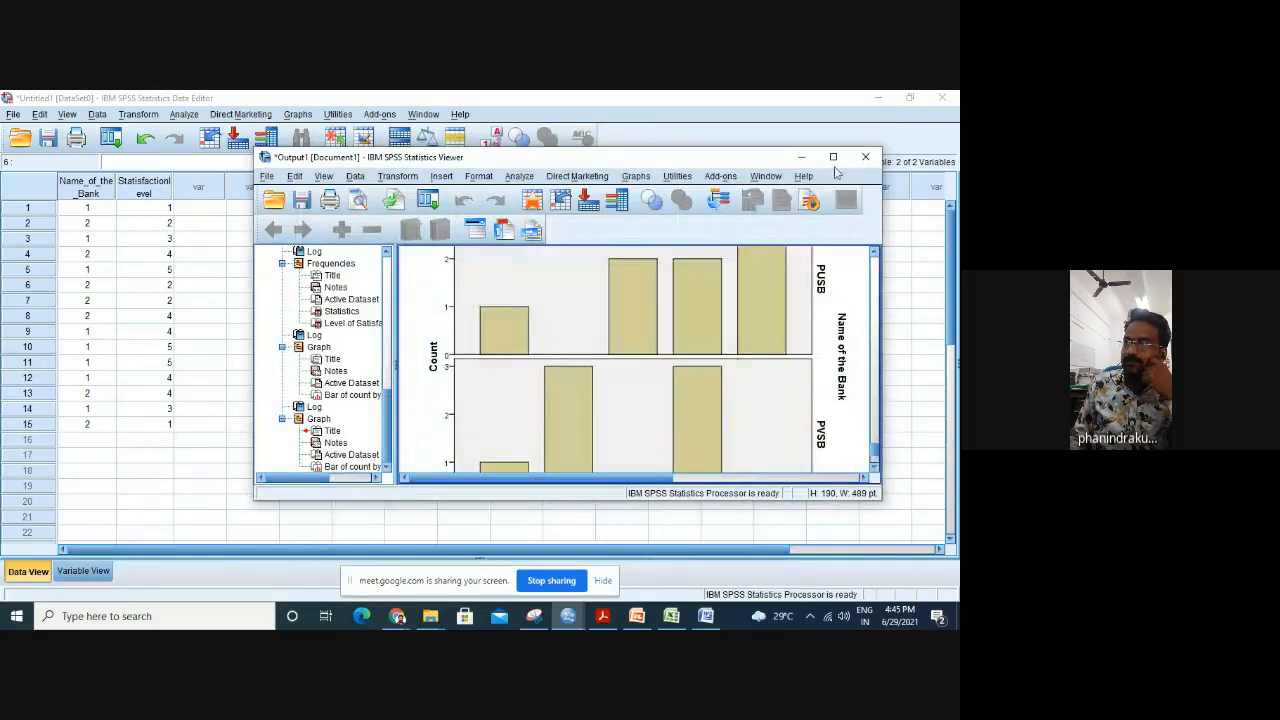
{"action": "left_click", "coordinate": [832, 157]}
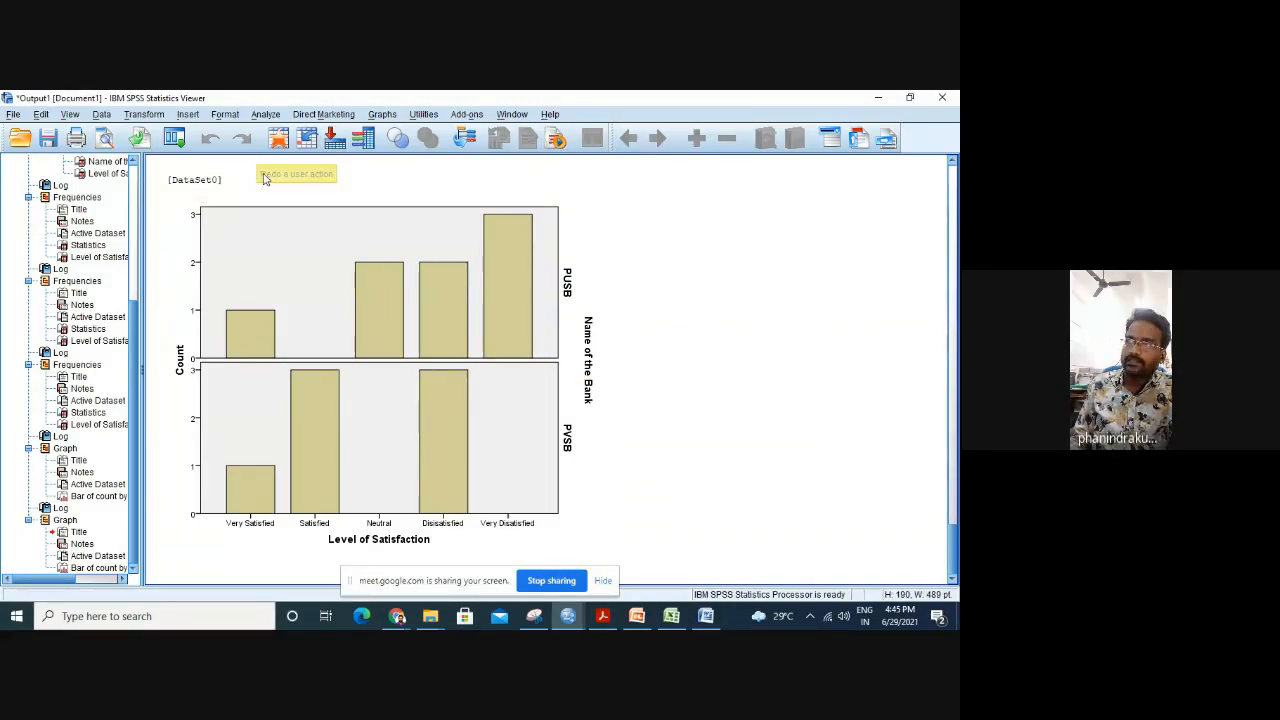
Create a simple line chart of case counts by Name of the Bank, panelled in rows by Level of Satisfaction, and view it.
{"action": "left_click", "coordinate": [878, 97]}
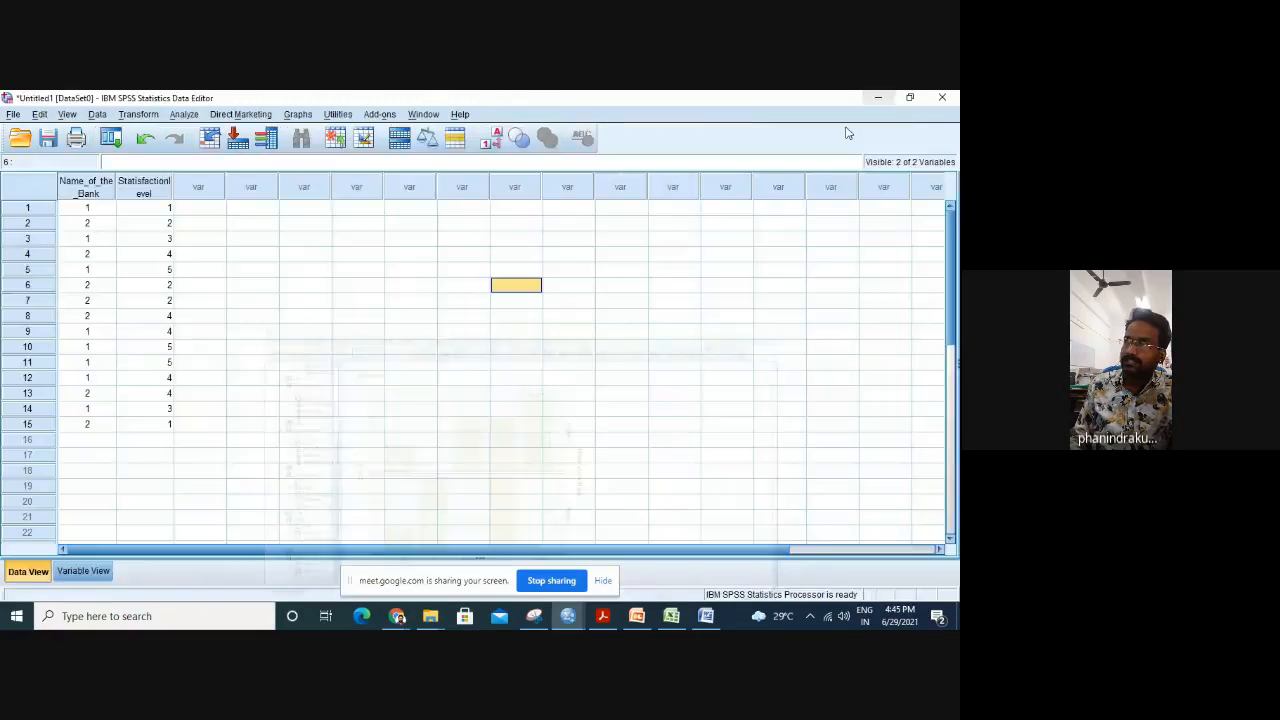
{"action": "left_click", "coordinate": [298, 114]}
{"action": "mouse_move", "coordinate": [366, 168]}
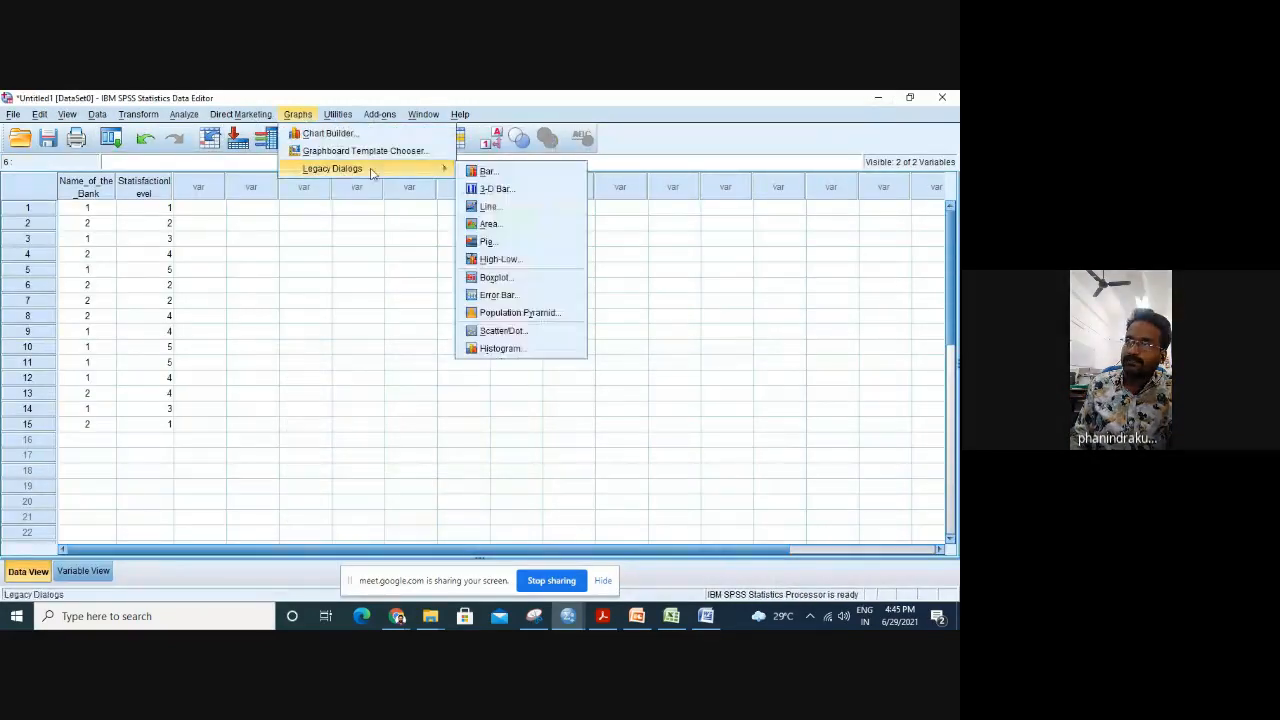
{"action": "left_click", "coordinate": [495, 207]}
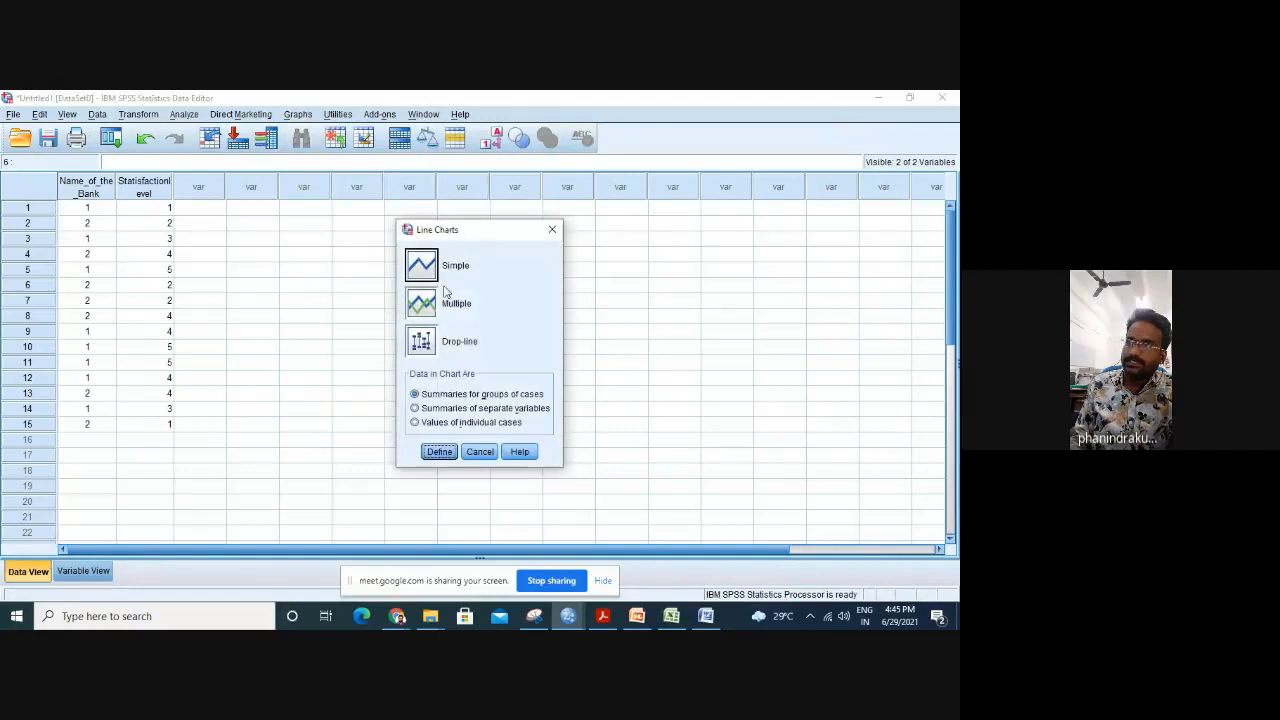
{"action": "left_click", "coordinate": [441, 451]}
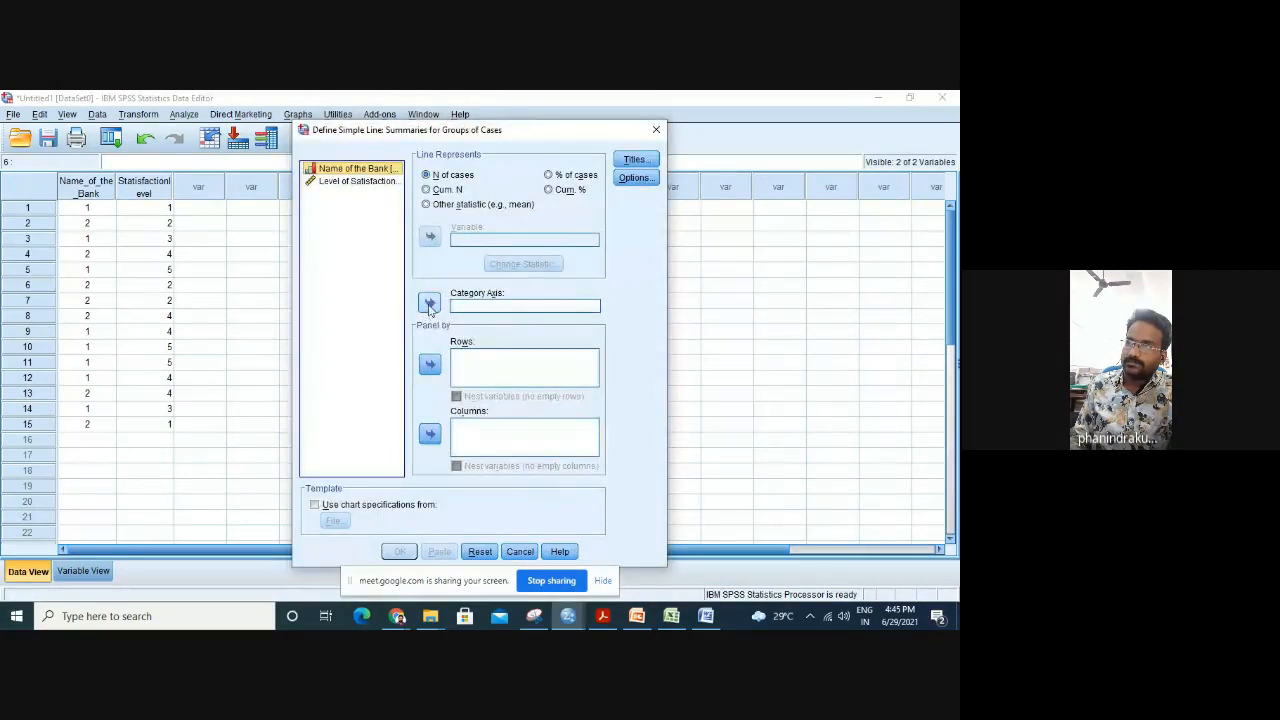
{"action": "left_click", "coordinate": [429, 303]}
{"action": "left_click", "coordinate": [370, 170]}
{"action": "left_click", "coordinate": [430, 364]}
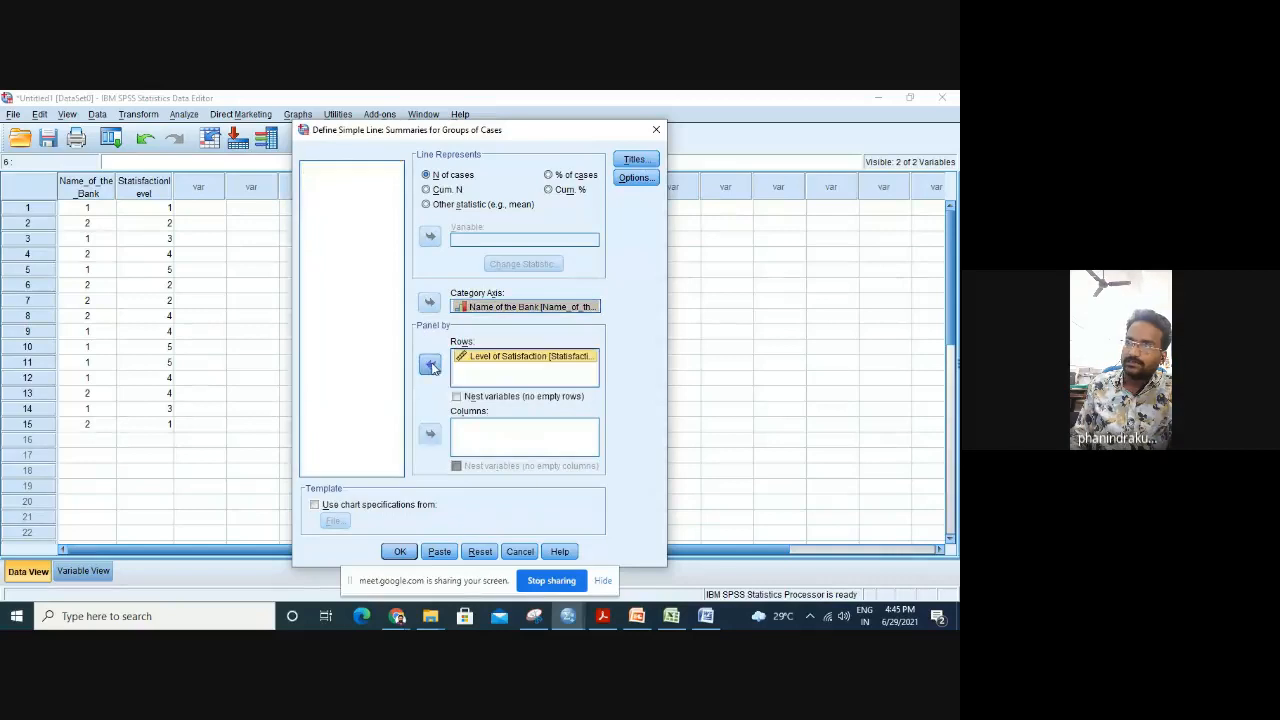
{"action": "left_click", "coordinate": [399, 551]}
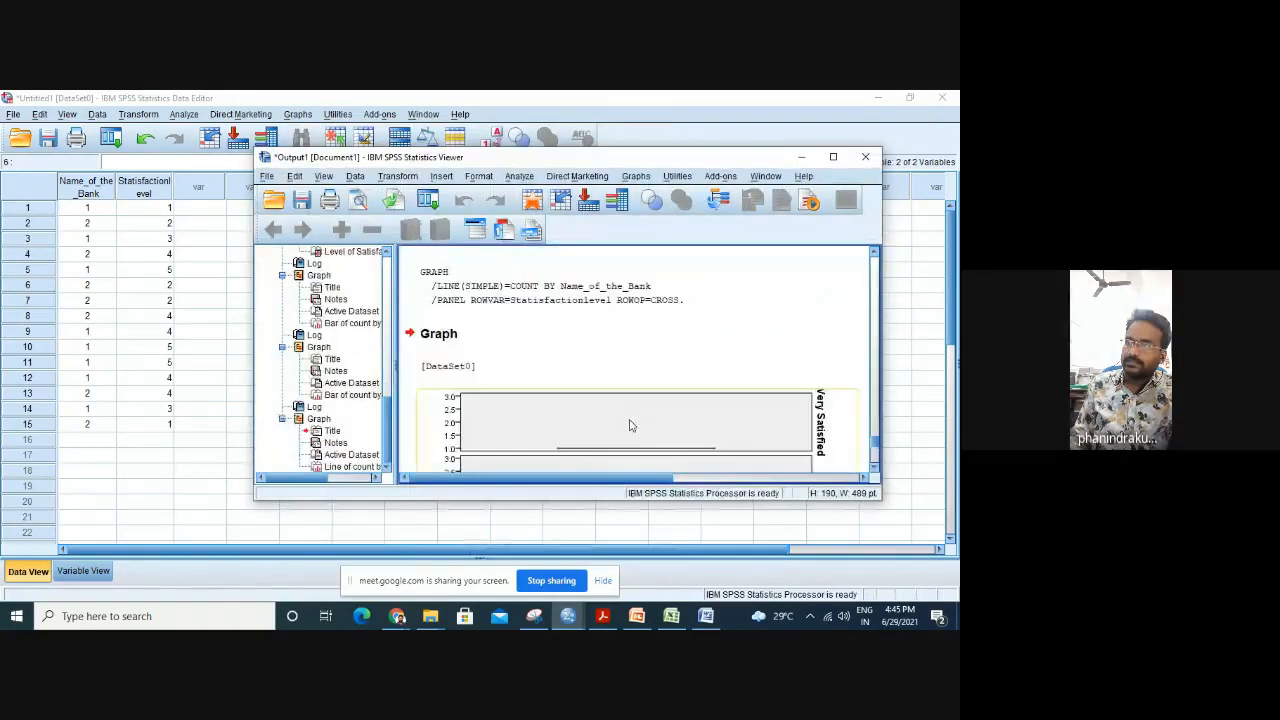
{"action": "scroll", "coordinate": [620, 400], "scroll_direction": "down", "scroll_amount": 3}
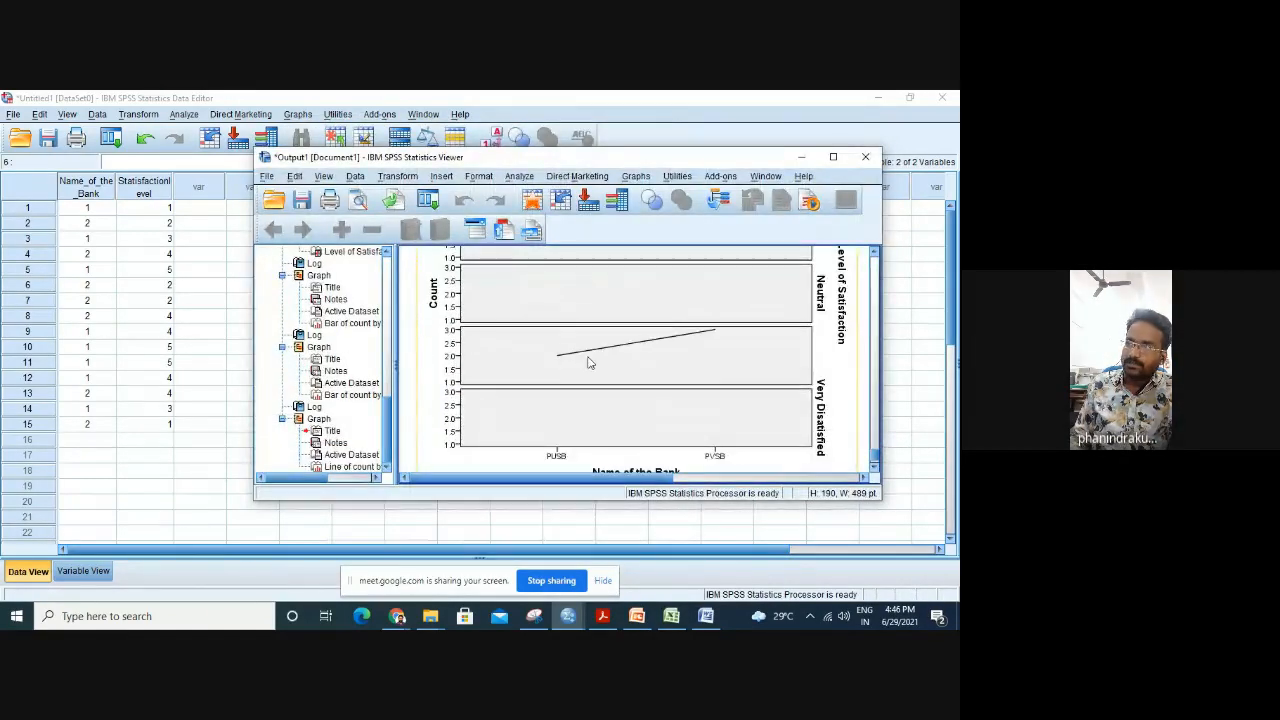
{"action": "scroll", "coordinate": [712, 342], "scroll_direction": "down", "scroll_amount": 1}
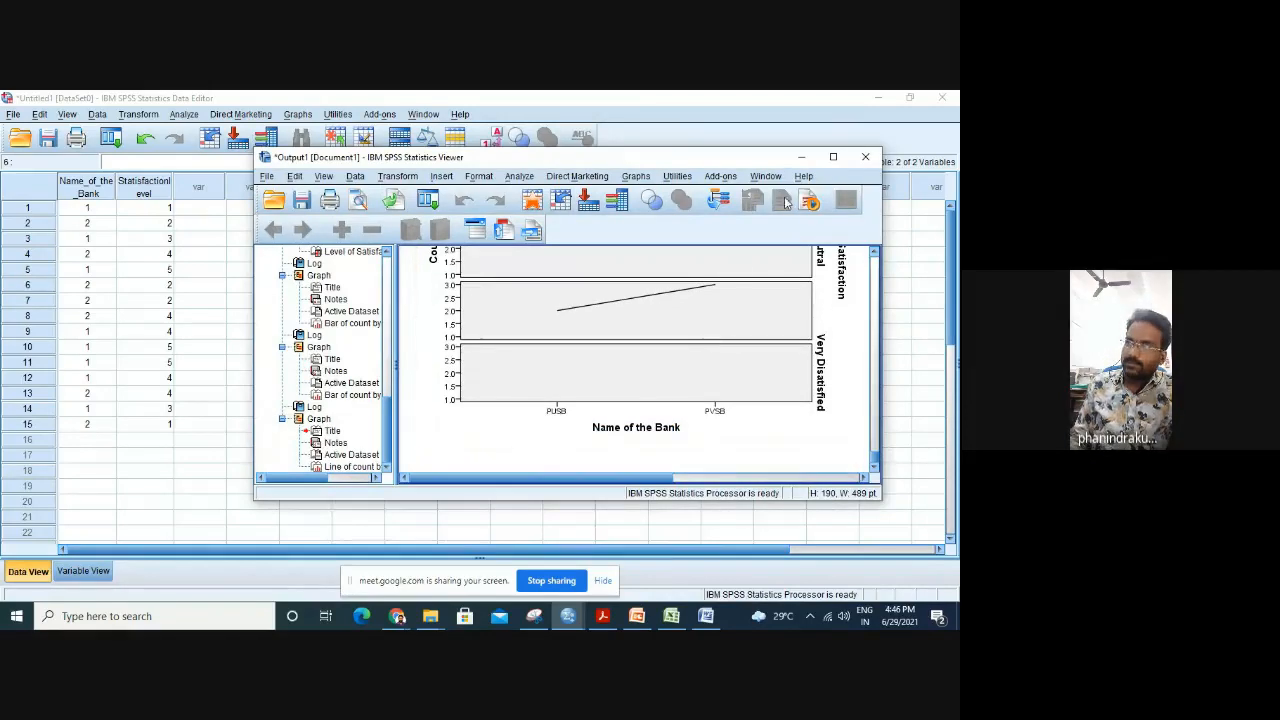
Copy the line chart from the SPSS output and switch to the Word document.
{"action": "left_click", "coordinate": [802, 158]}
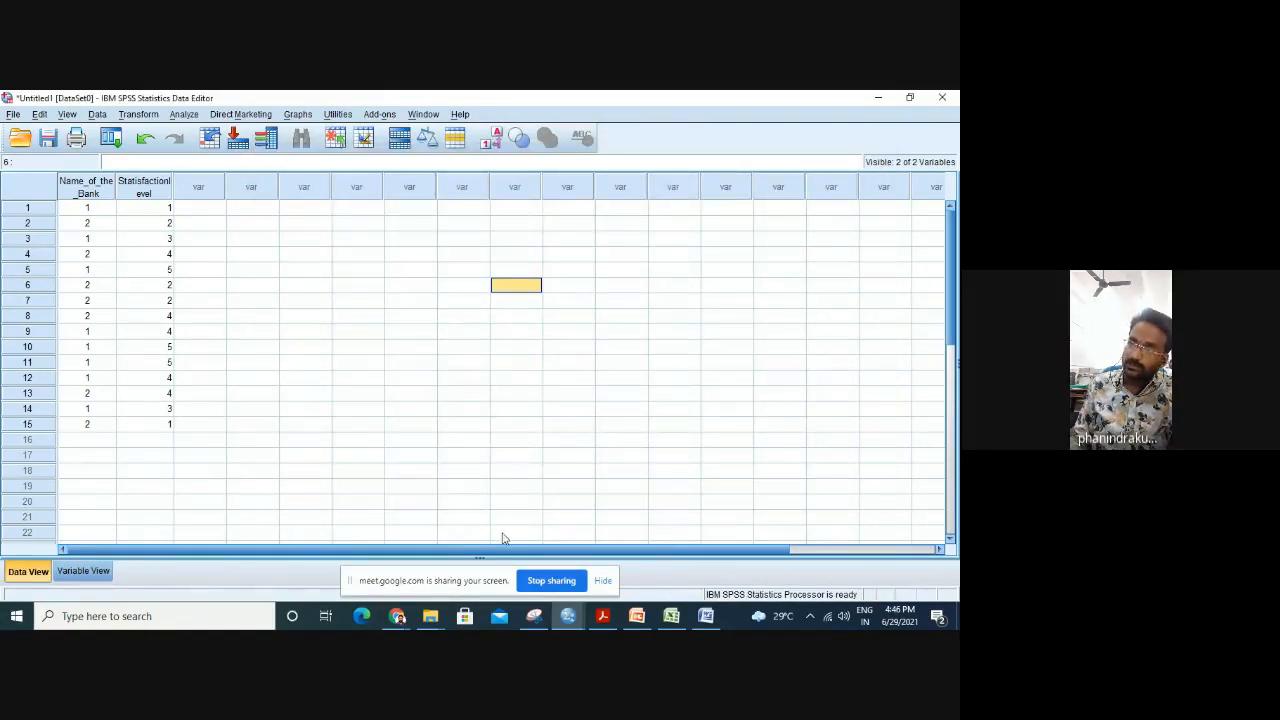
{"action": "mouse_move", "coordinate": [568, 618]}
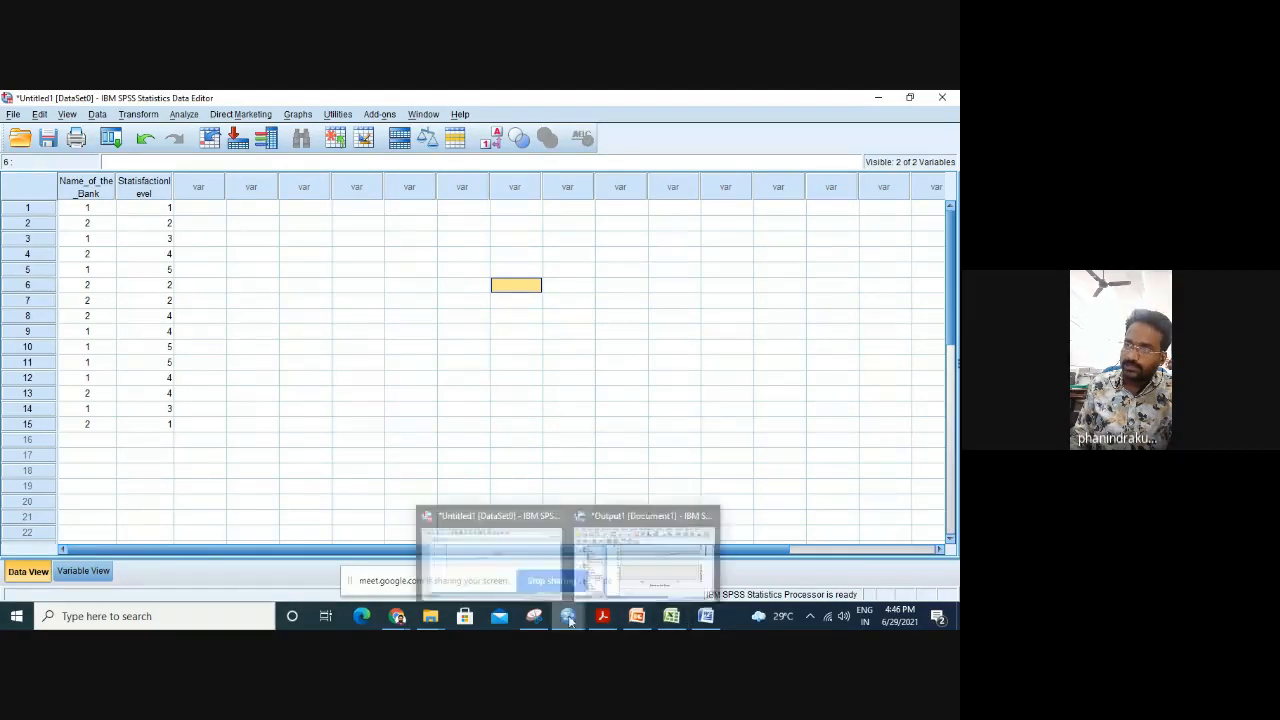
{"action": "left_click", "coordinate": [640, 548]}
{"action": "right_click", "coordinate": [576, 370]}
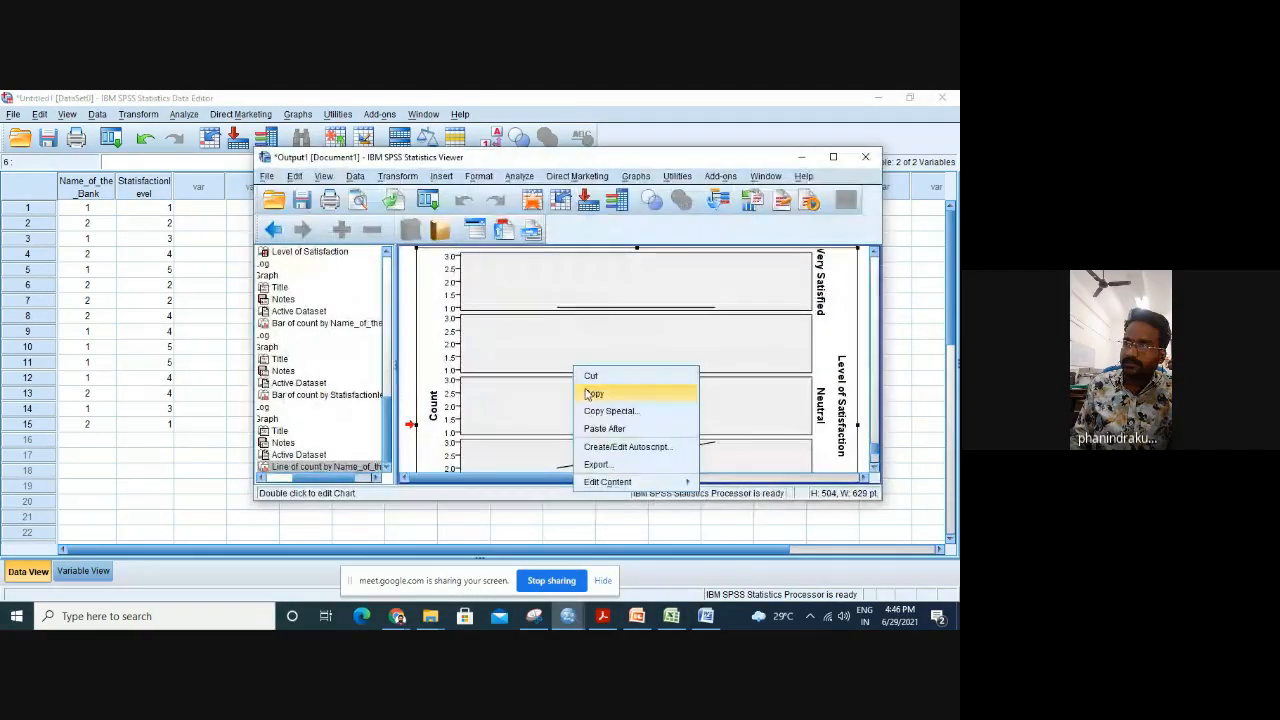
{"action": "left_click", "coordinate": [592, 393]}
{"action": "left_click", "coordinate": [706, 616]}
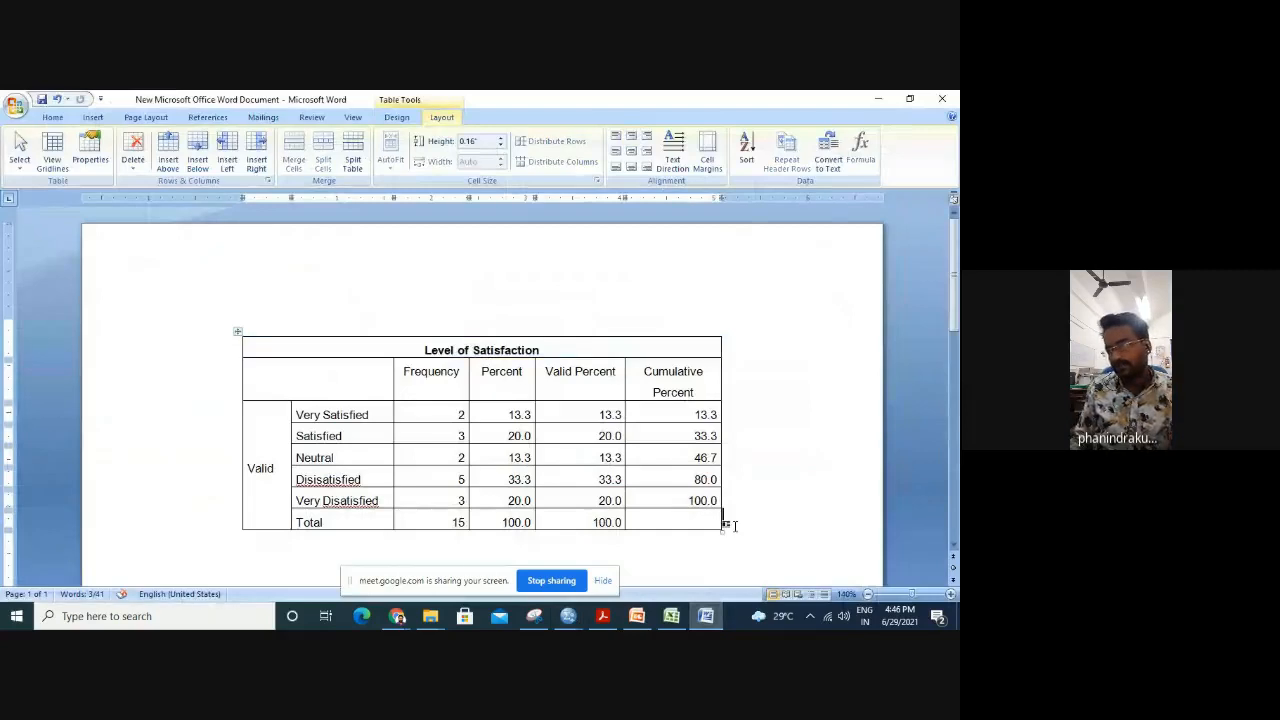
Add an empty row at the end of the Level of Satisfaction table and paste the line chart below the table.
{"action": "key", "text": "Return"}
{"action": "key", "text": "Return"}
{"action": "scroll", "coordinate": [689, 474], "scroll_direction": "down", "scroll_amount": 3}
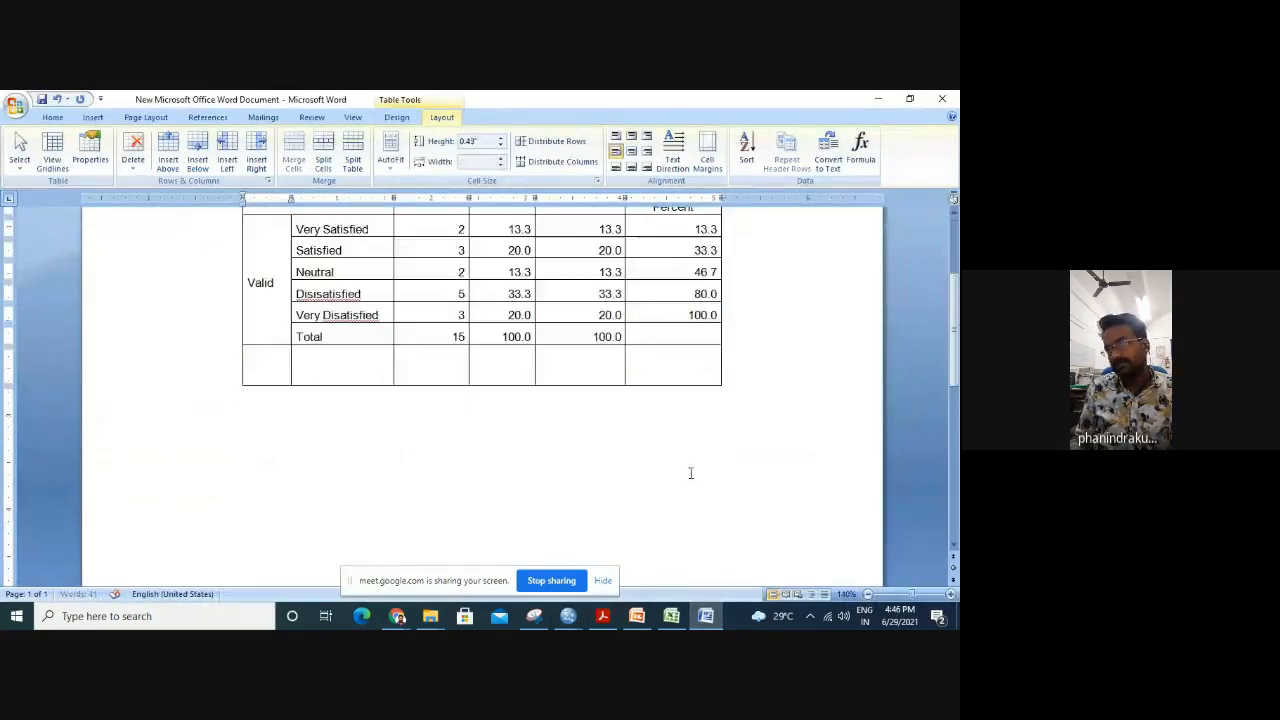
{"action": "left_click", "coordinate": [487, 467]}
{"action": "key", "text": "ctrl+v"}
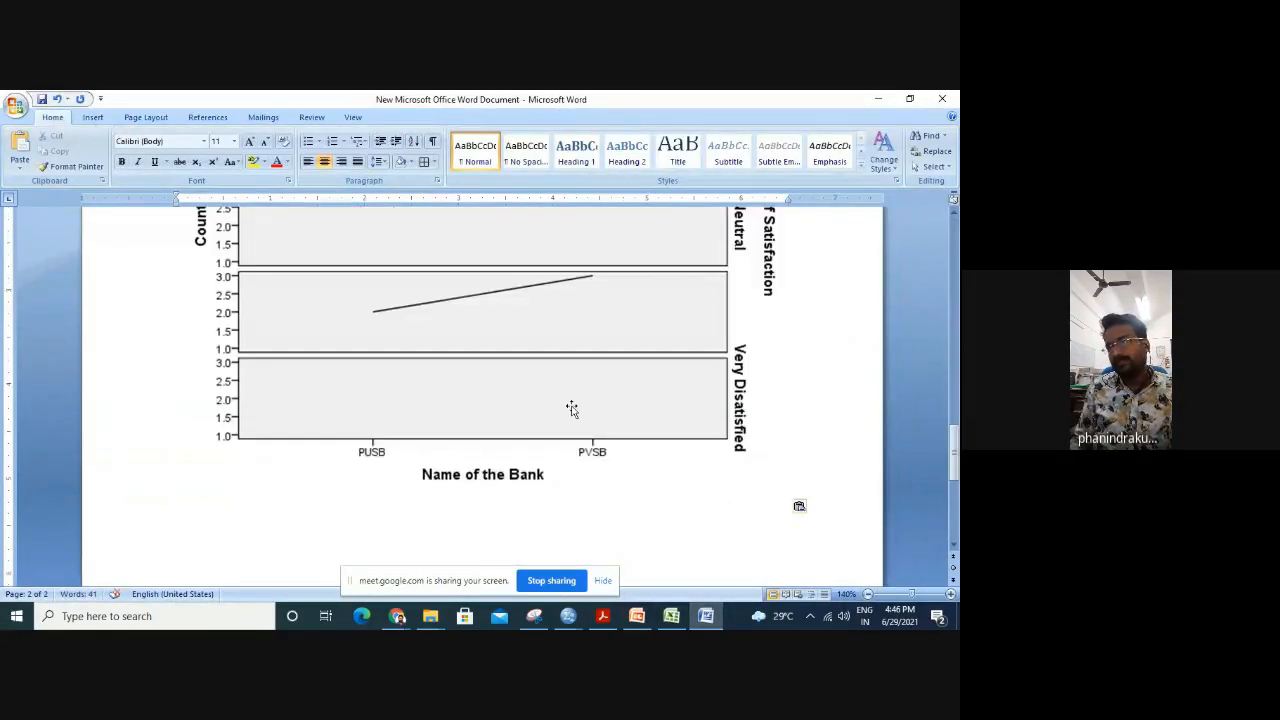
Show the picture formatting options for the pasted line chart, and return to the SPSS Data Editor.
{"action": "left_click", "coordinate": [571, 408]}
{"action": "scroll", "coordinate": [671, 417], "scroll_direction": "up", "scroll_amount": 2}
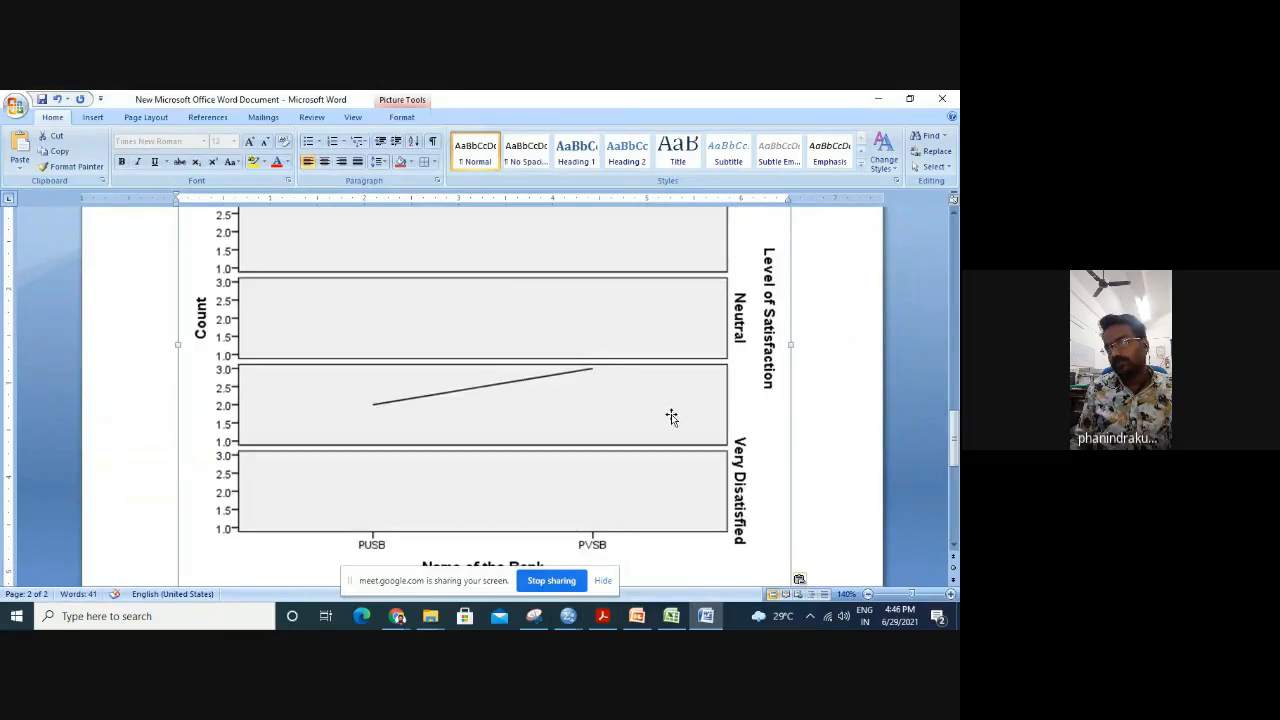
{"action": "double_click", "coordinate": [760, 335]}
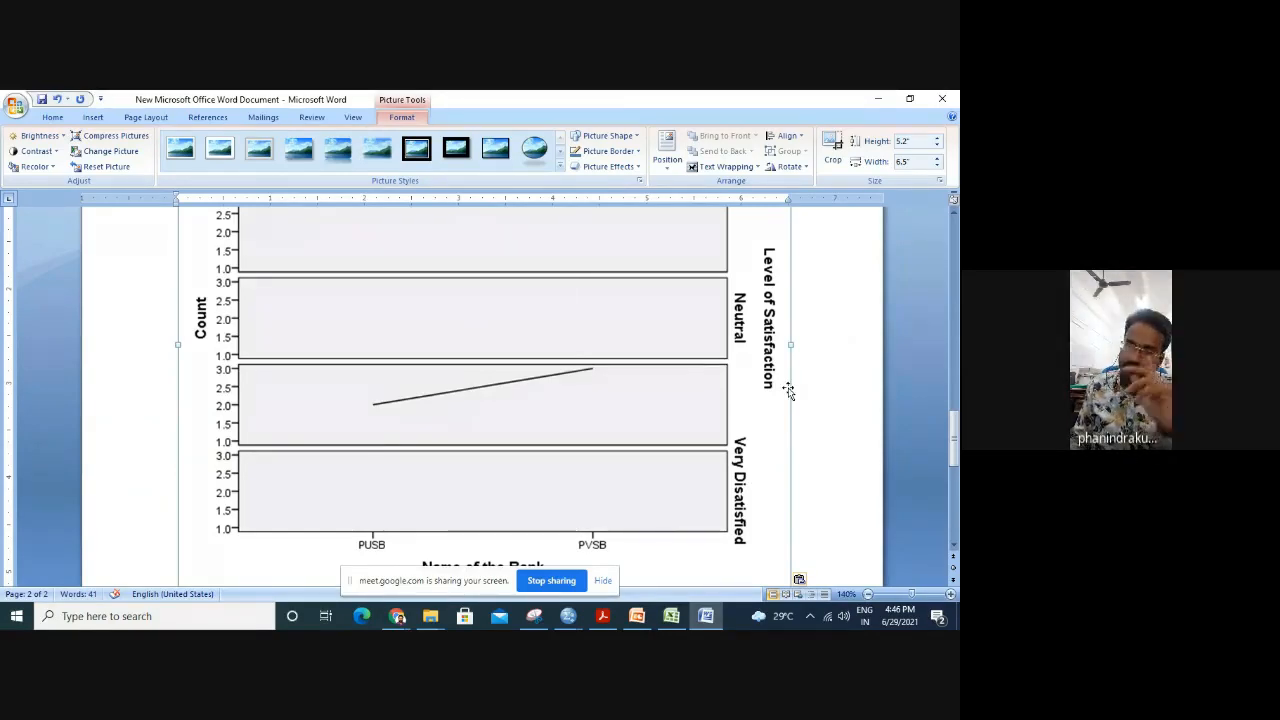
{"action": "left_click", "coordinate": [702, 617]}
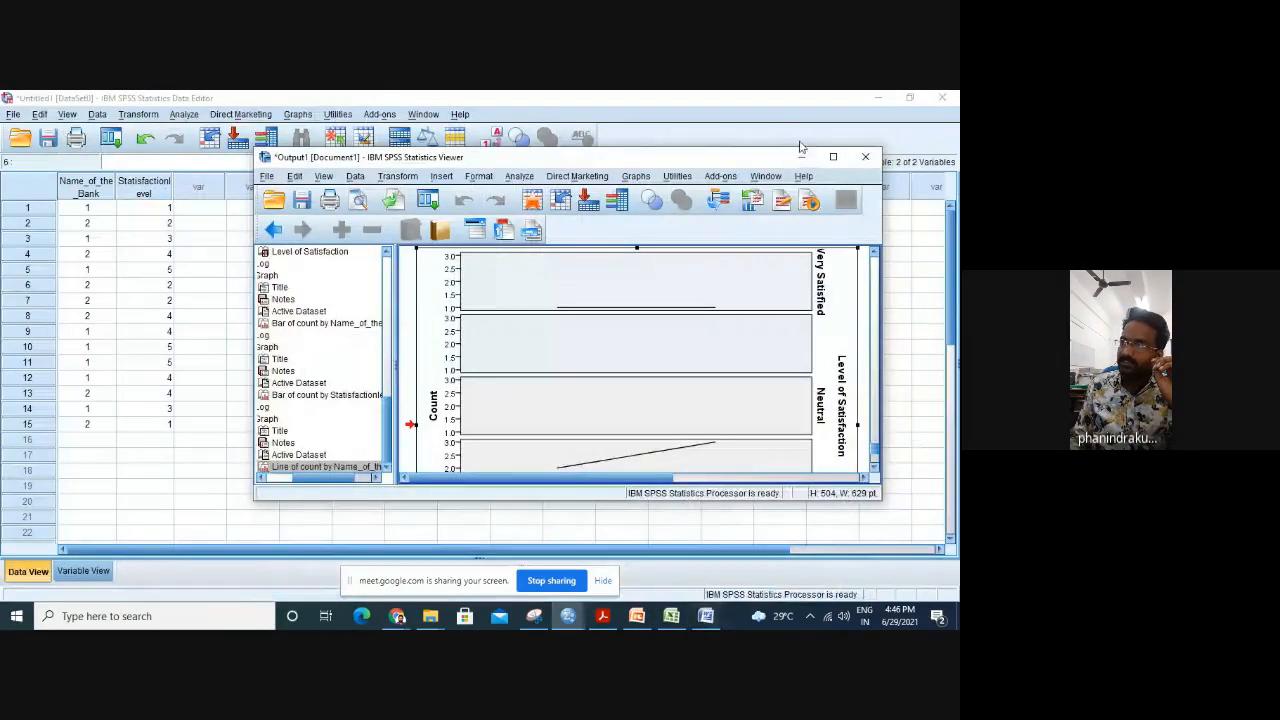
{"action": "left_click", "coordinate": [803, 159]}
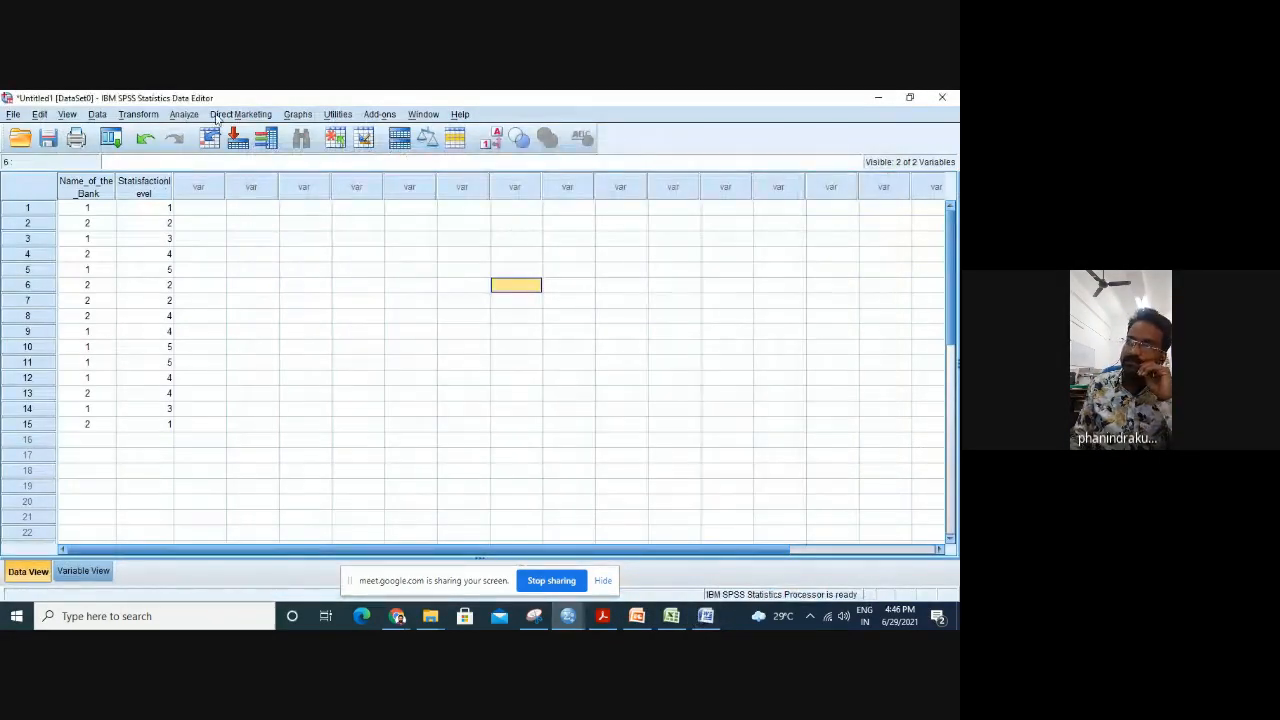
{"action": "left_click", "coordinate": [299, 116]}
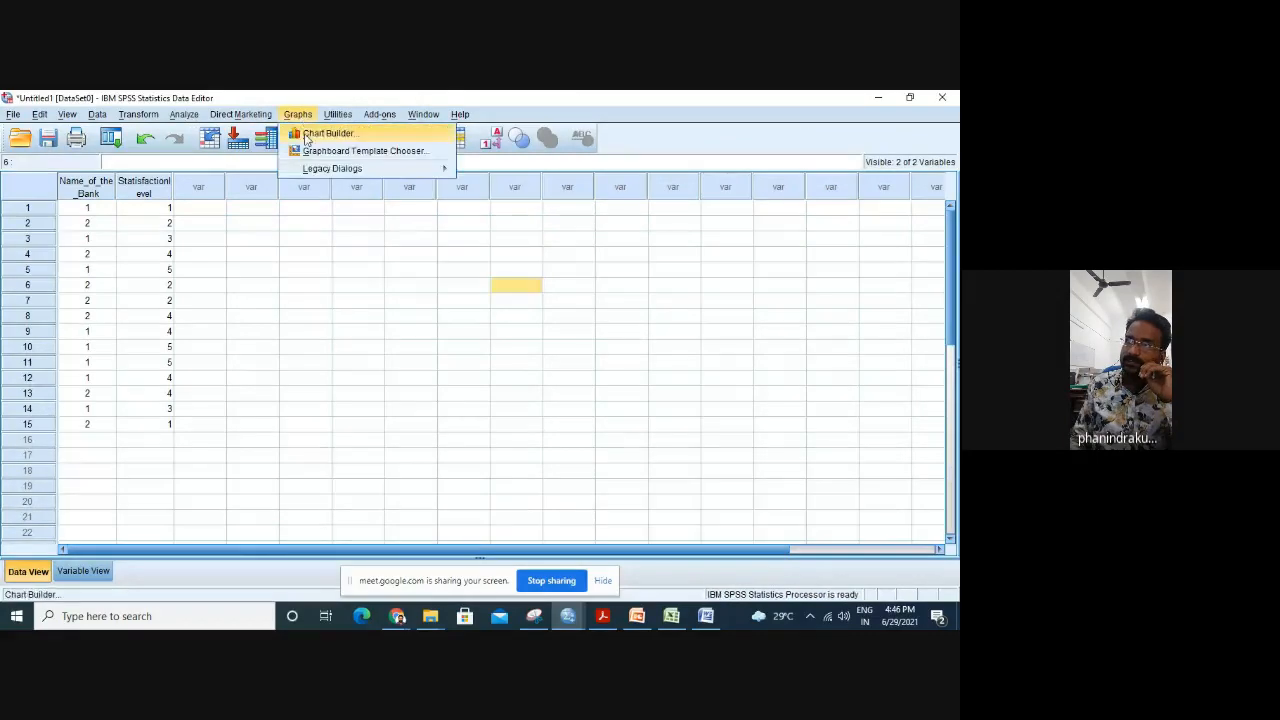
{"action": "mouse_move", "coordinate": [395, 174]}
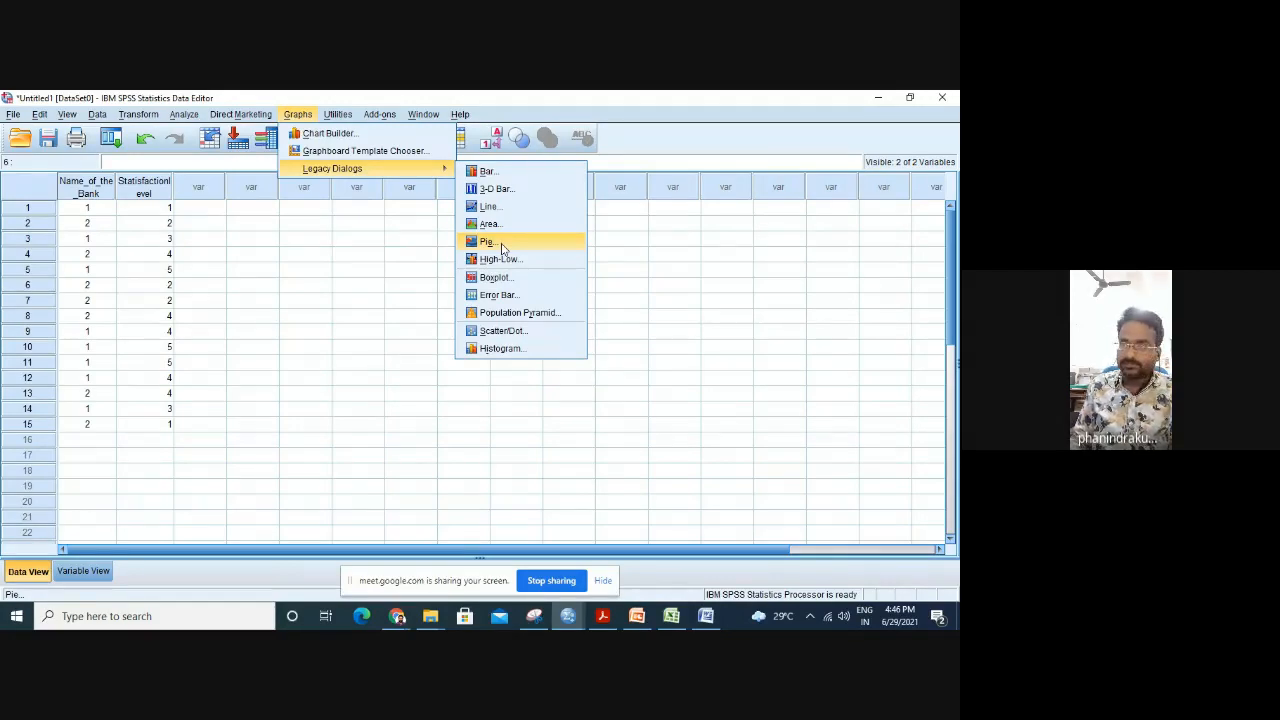
{"action": "left_click", "coordinate": [207, 210]}
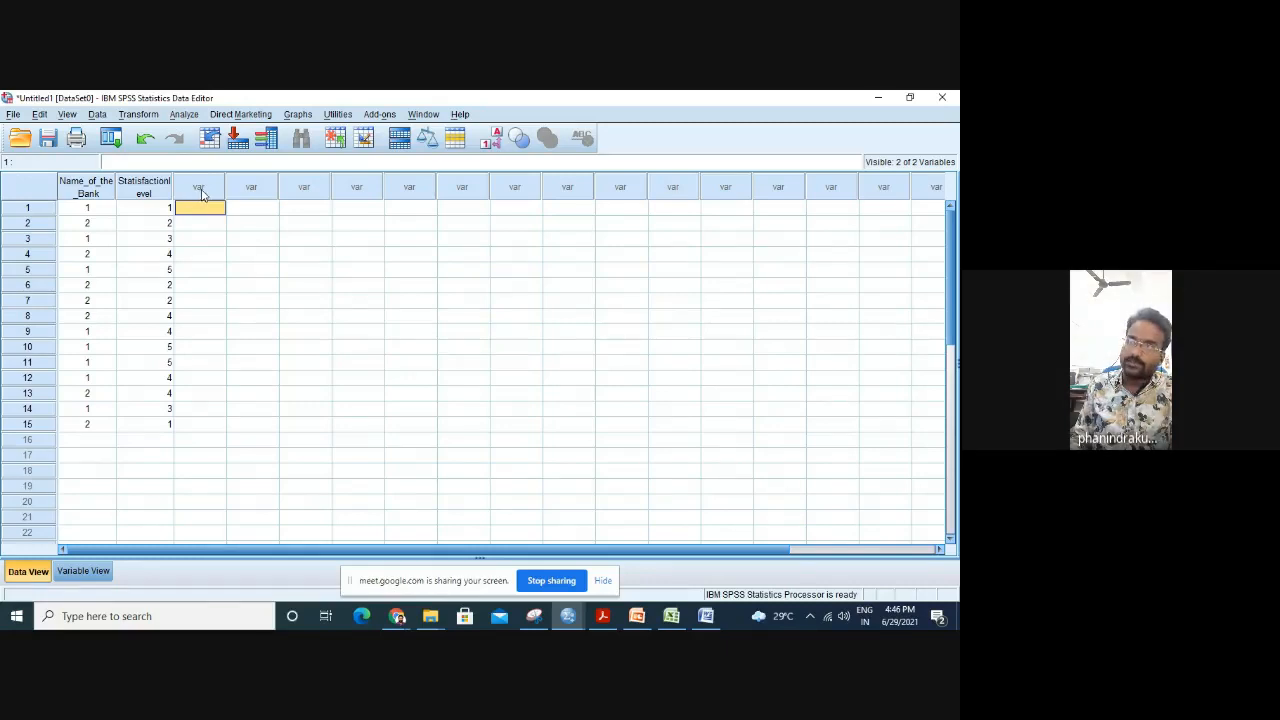
Add a third variable named Ratingofservices below the existing variables.
{"action": "left_click", "coordinate": [200, 188]}
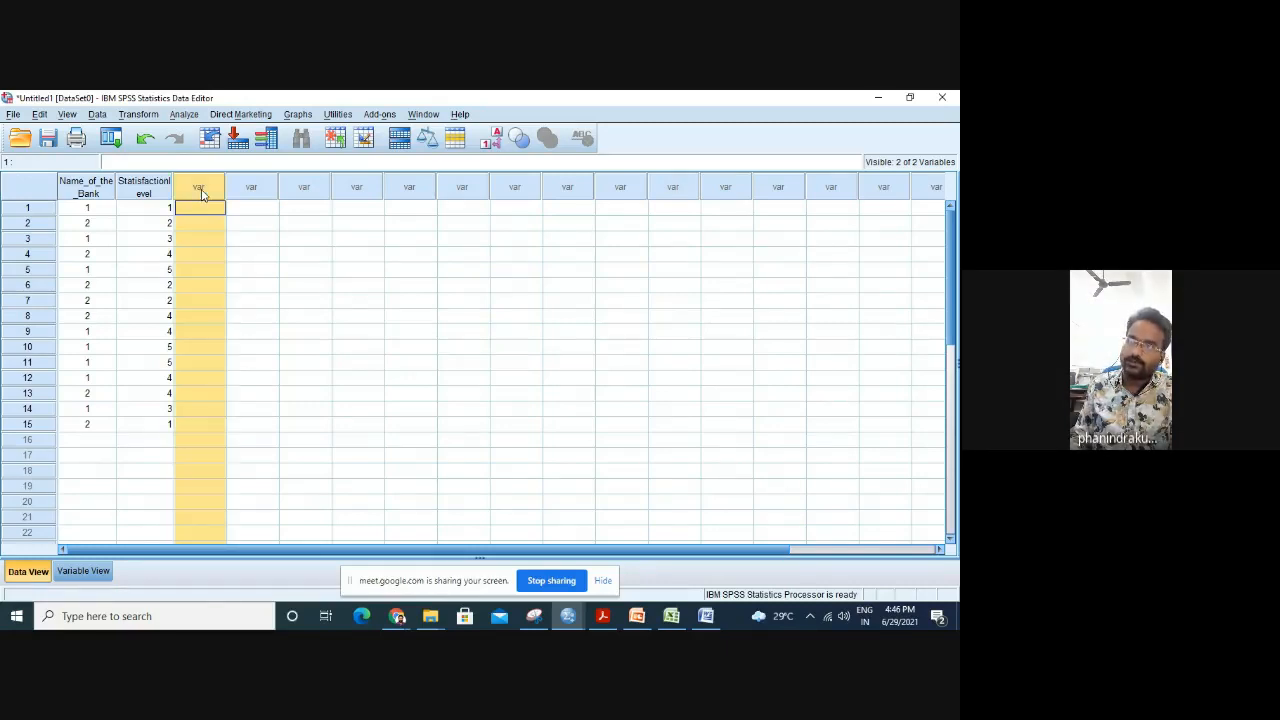
{"action": "left_click", "coordinate": [84, 572]}
{"action": "left_click", "coordinate": [123, 210]}
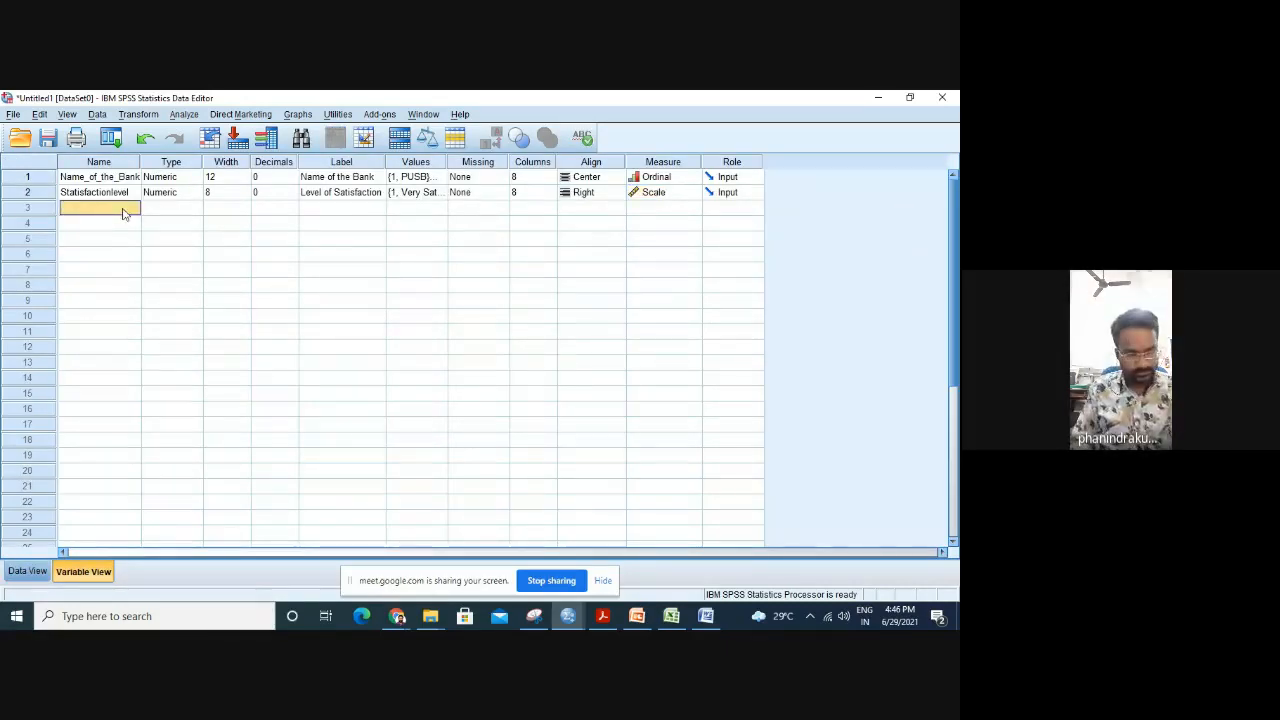
{"action": "type", "text": "Ra"}
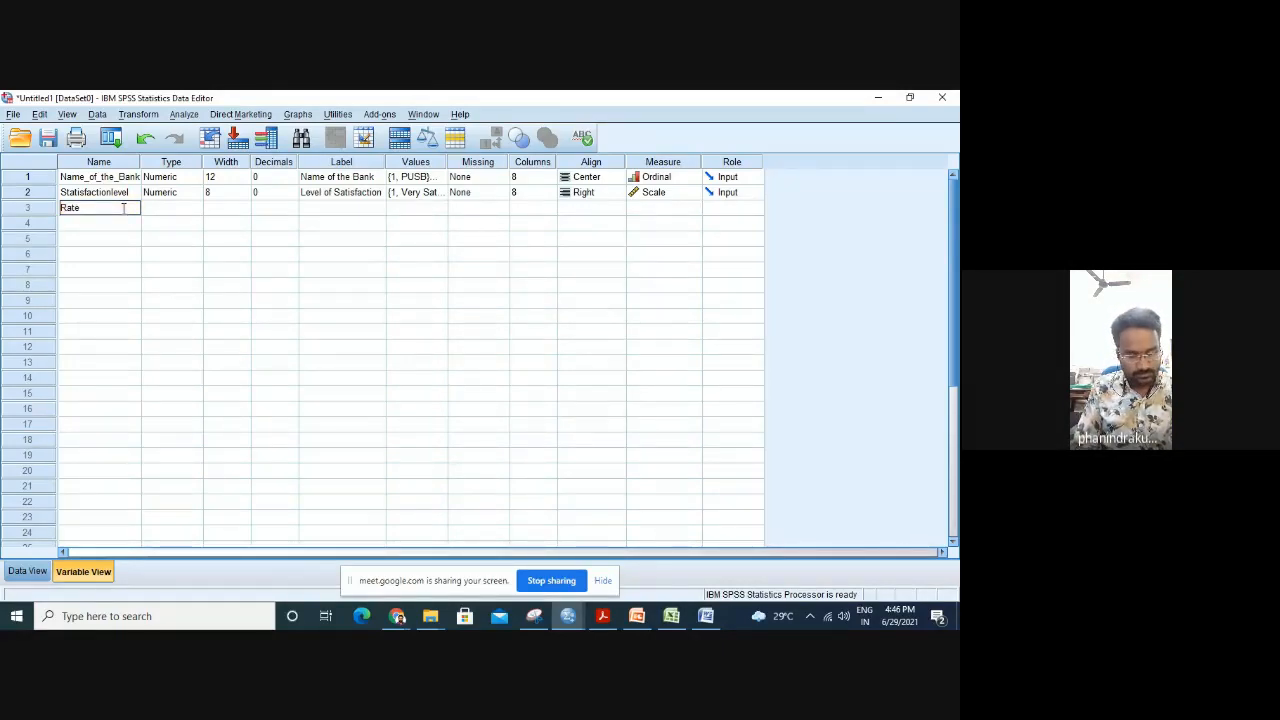
{"action": "type", "text": "ting"}
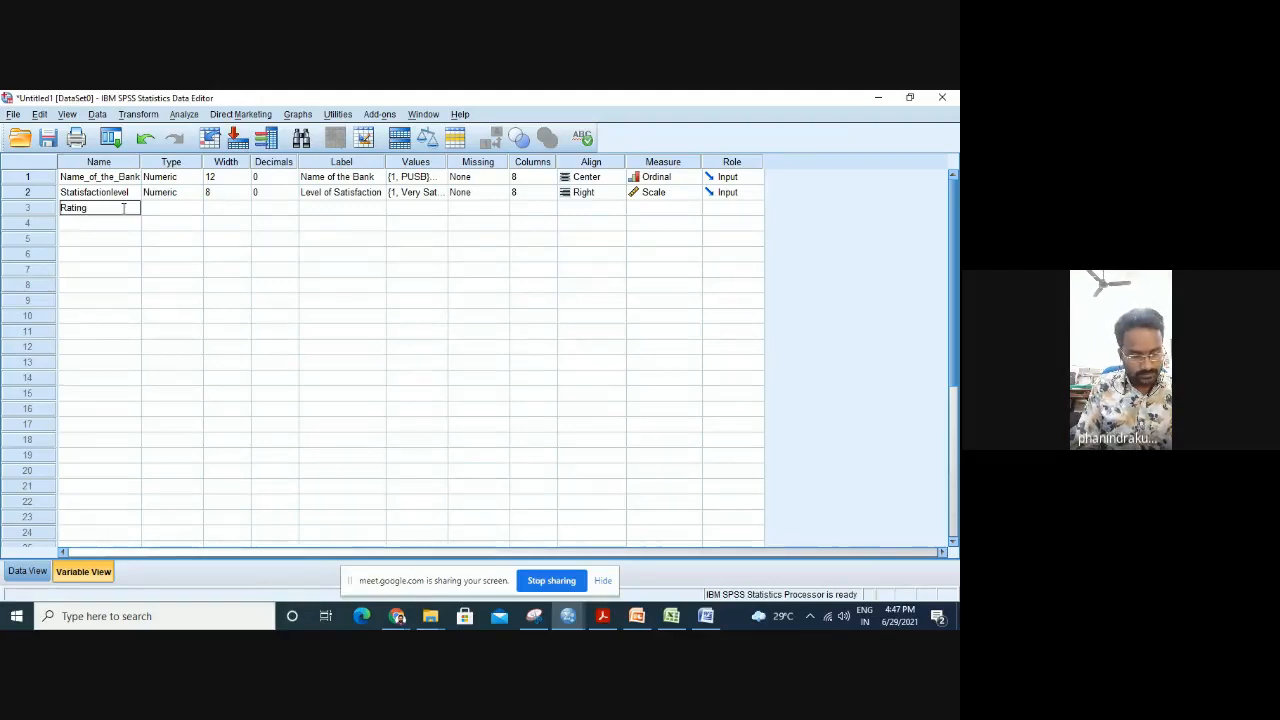
{"action": "type", "text": "ofservices"}
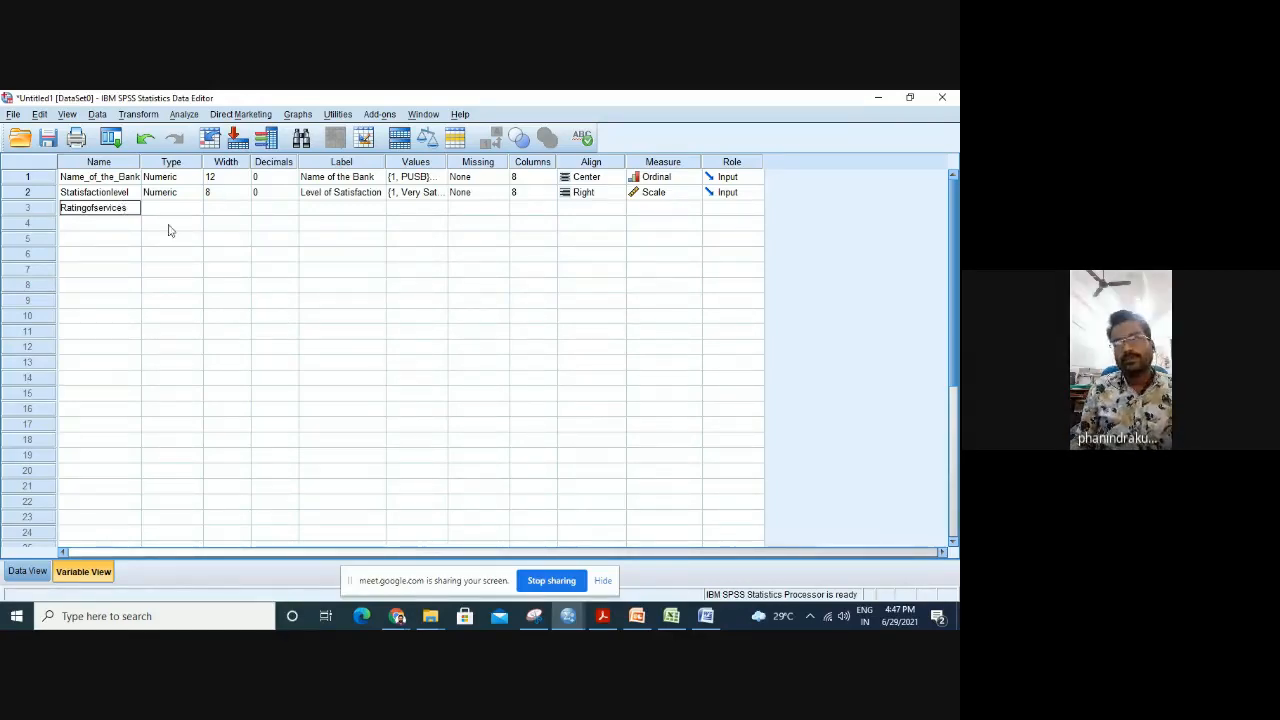
{"action": "left_click", "coordinate": [170, 208]}
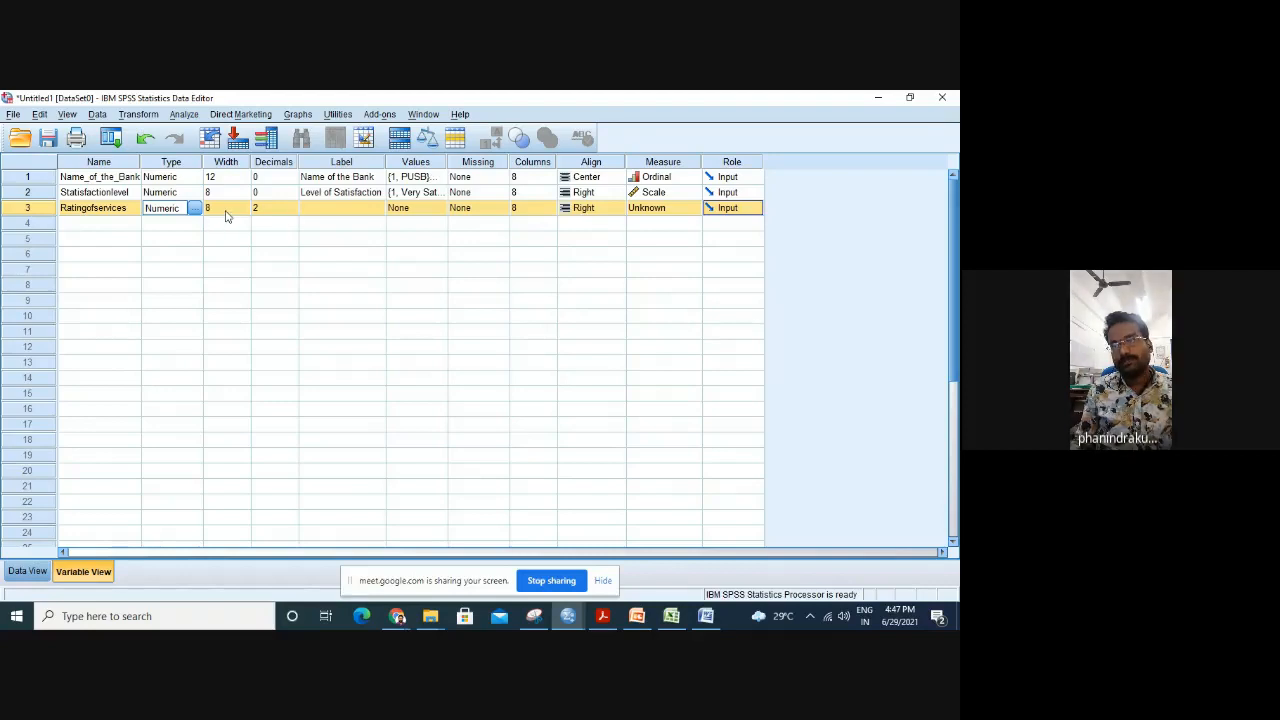
Label the Ratingofservices variable "How do you rate the services".
{"action": "left_click", "coordinate": [358, 216]}
{"action": "type", "text": "Ho"}
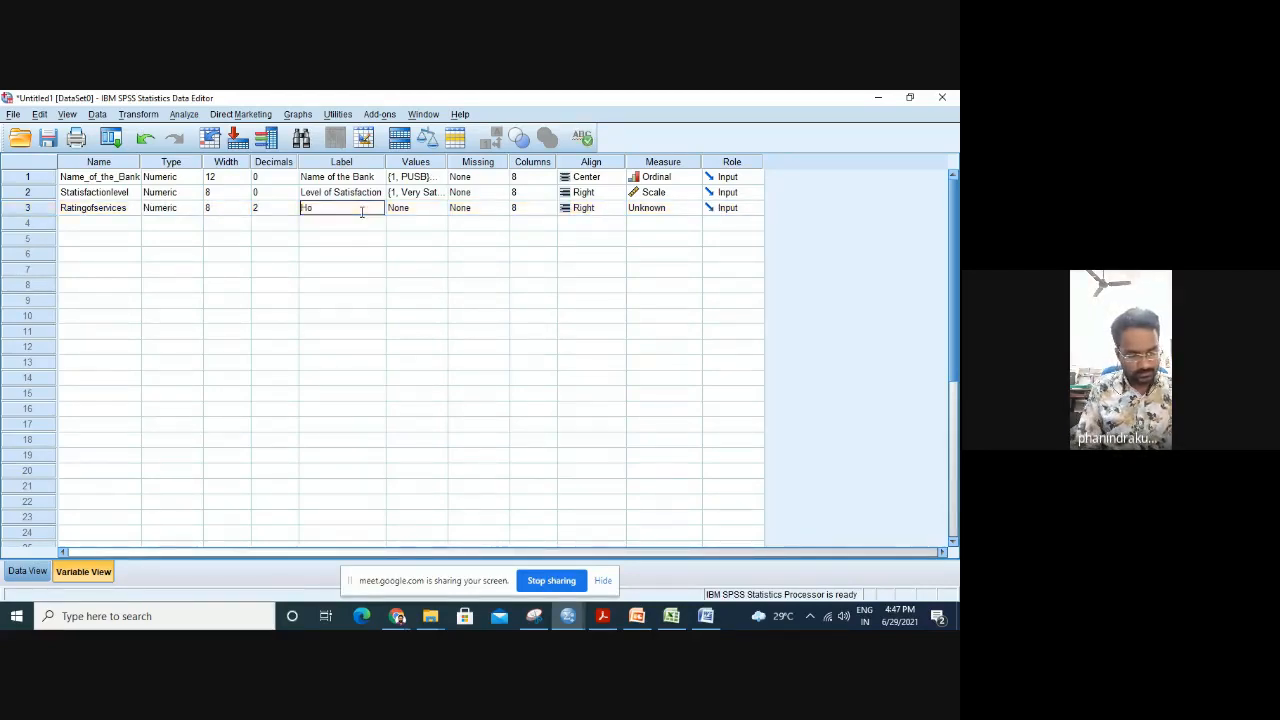
{"action": "type", "text": "w do you r"}
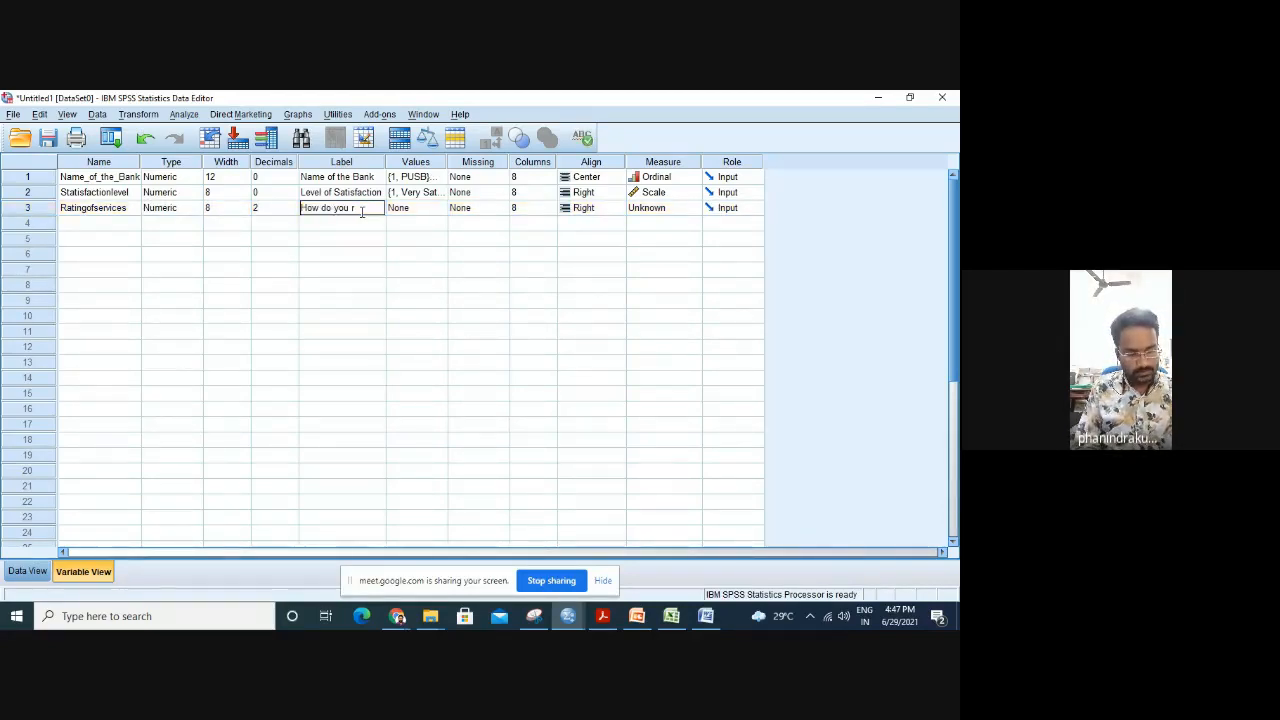
{"action": "type", "text": "ate the ser"}
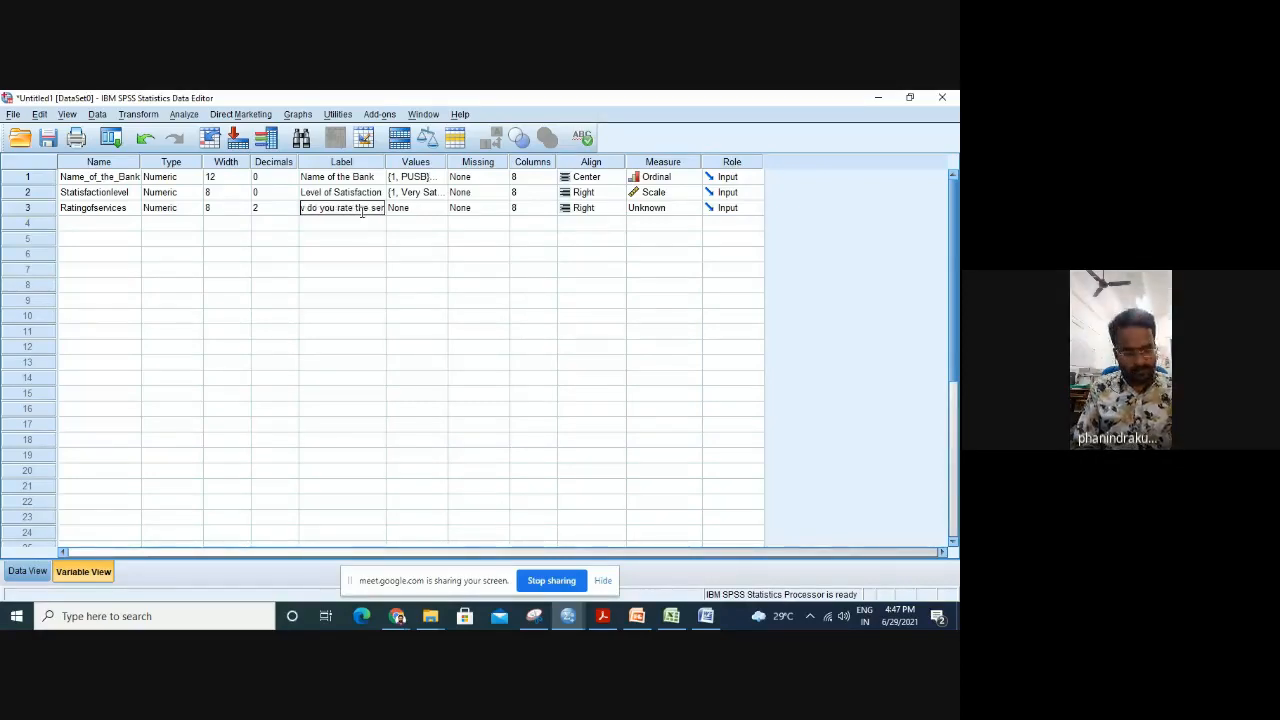
{"action": "type", "text": "vices"}
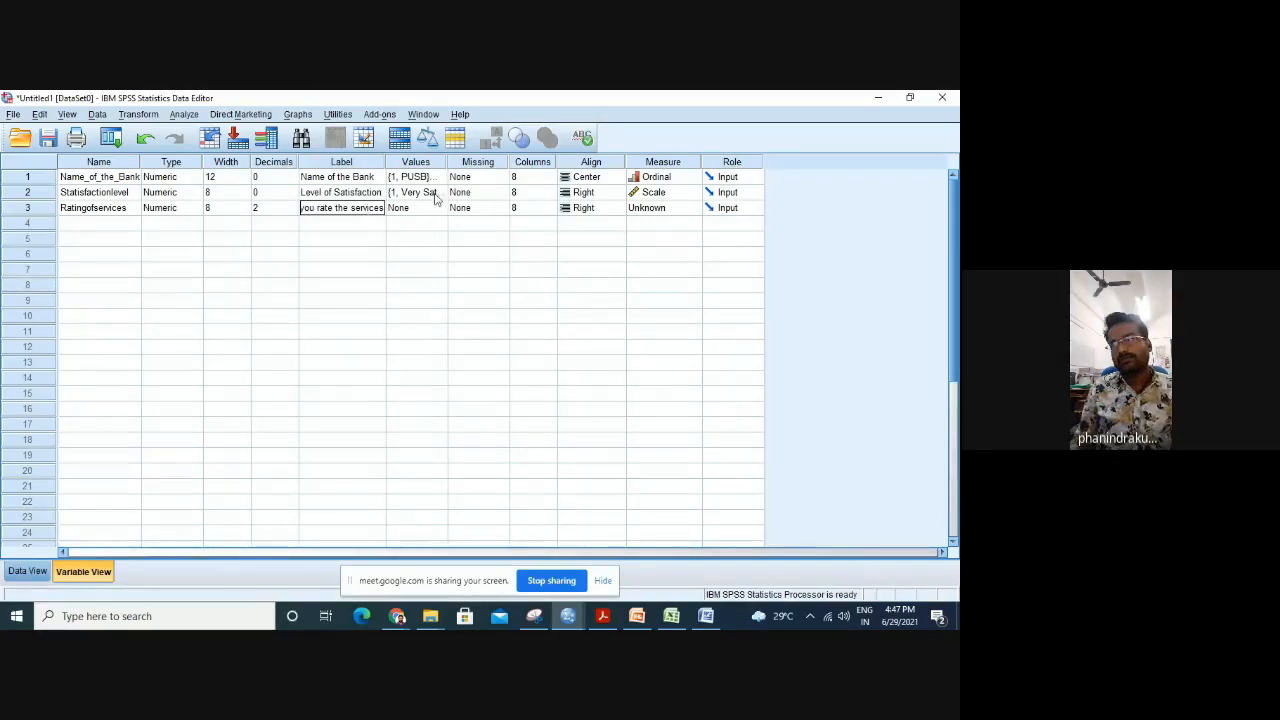
Add the value label Good for value 1 of the Ratingofservices variable.
{"action": "left_click", "coordinate": [432, 208]}
{"action": "left_click", "coordinate": [440, 208]}
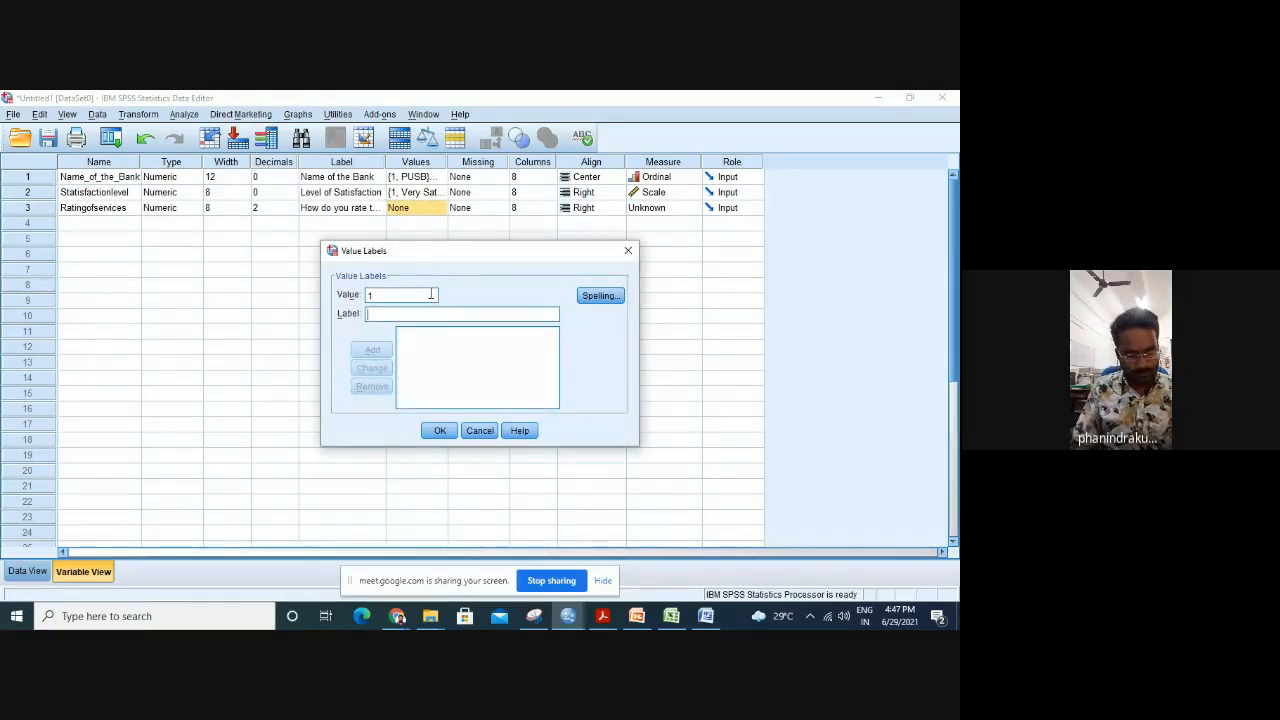
{"action": "key", "text": "Tab"}
{"action": "type", "text": "Good"}
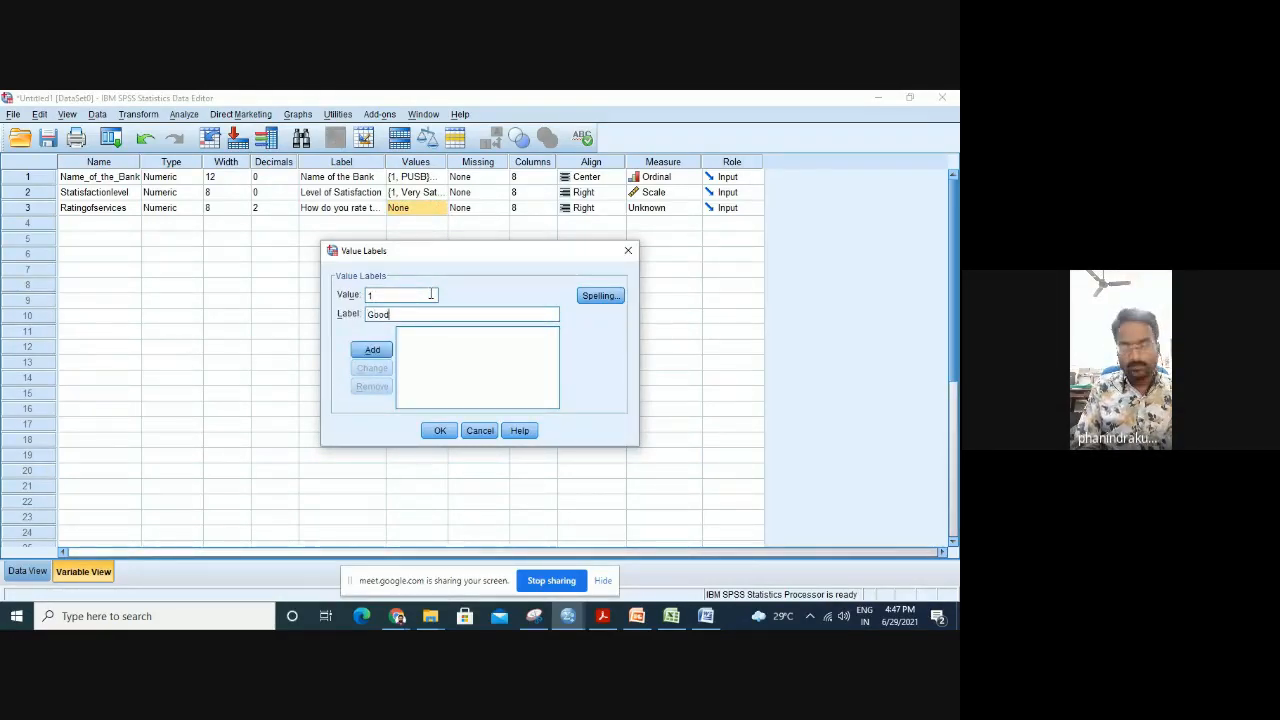
{"action": "left_click", "coordinate": [382, 349]}
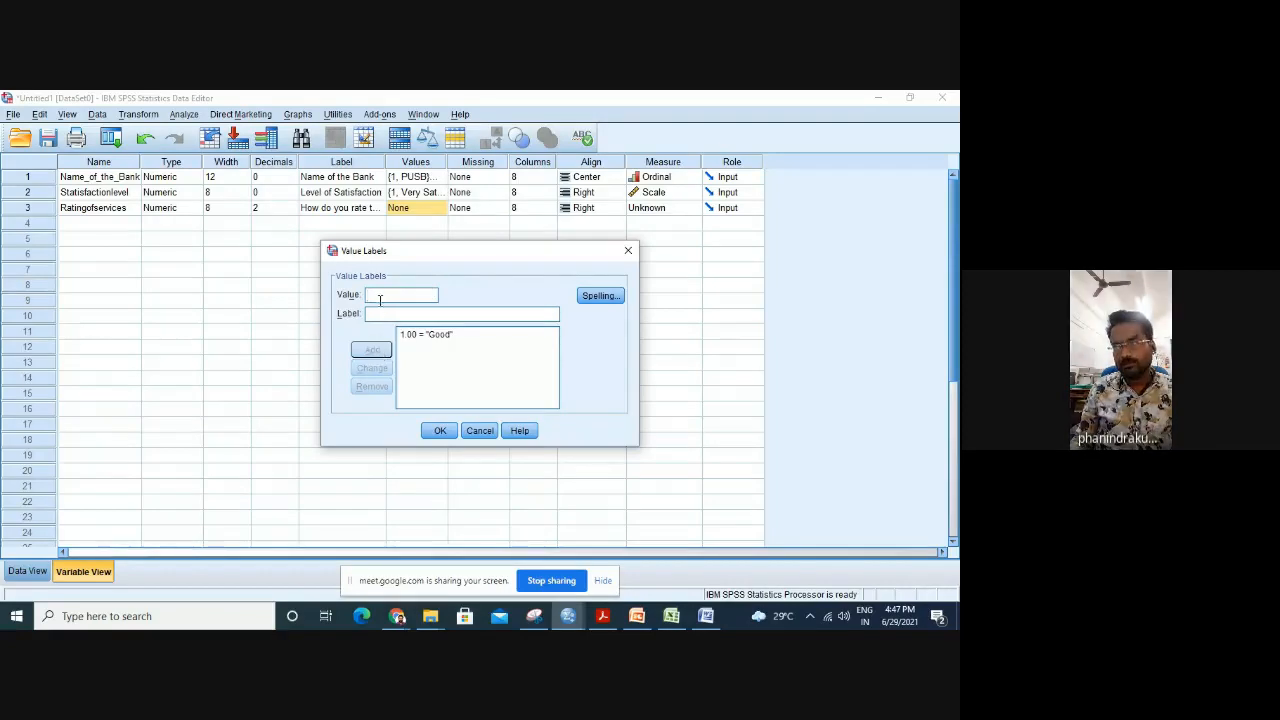
Add the value labels 2 = Better and 3 = Best for Ratingofservices, and set its measurement level to Scale.
{"action": "left_click", "coordinate": [380, 300]}
{"action": "type", "text": "2"}
{"action": "left_click", "coordinate": [371, 316]}
{"action": "type", "text": "Be"}
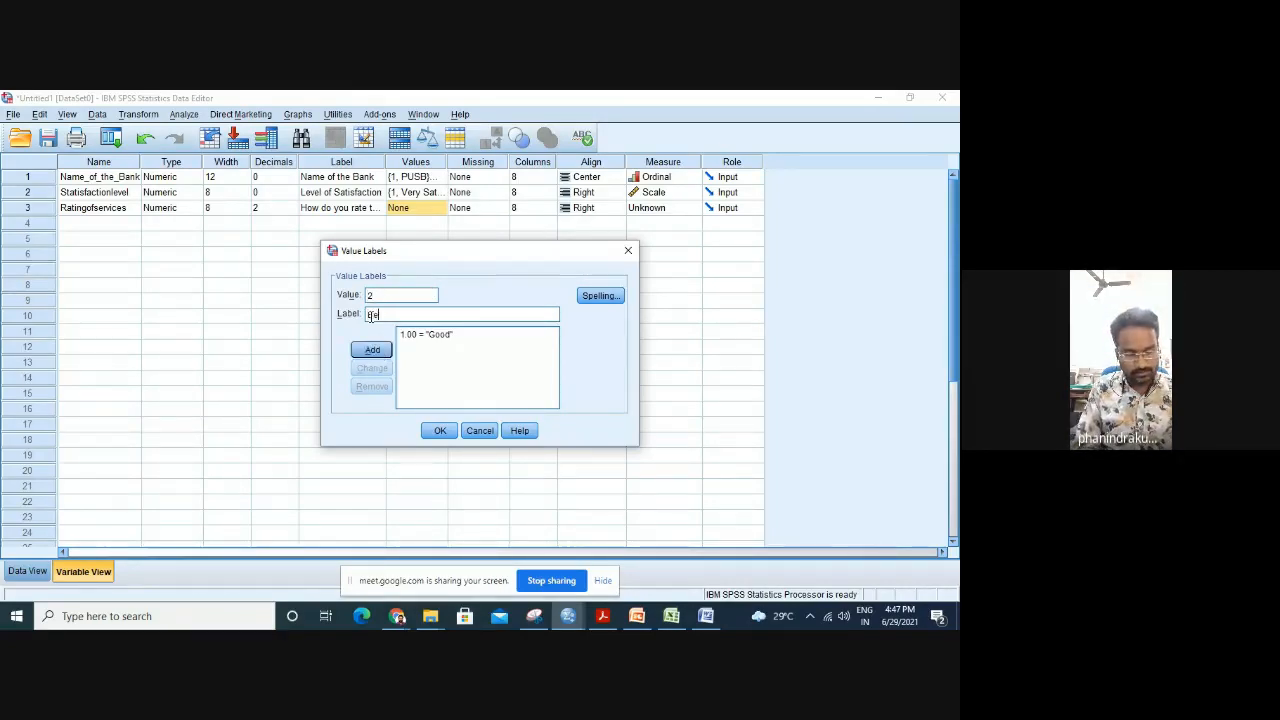
{"action": "type", "text": "tter"}
{"action": "left_click", "coordinate": [372, 349]}
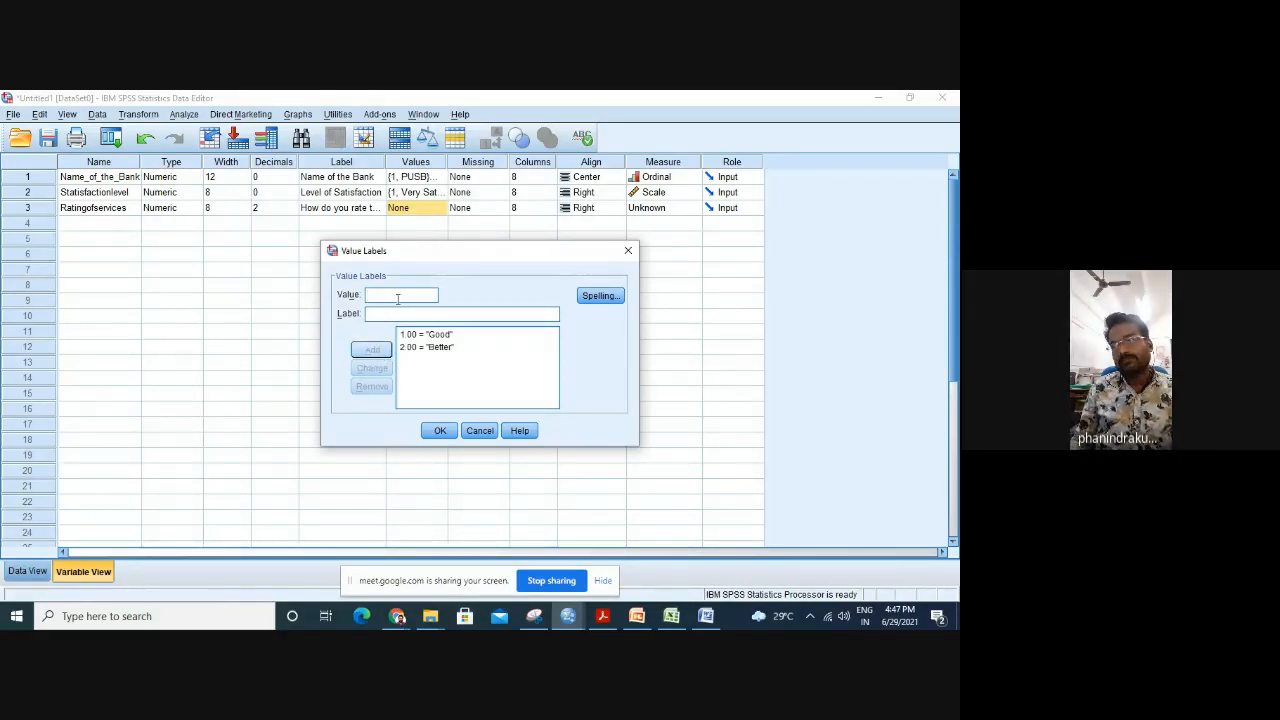
{"action": "type", "text": "Best"}
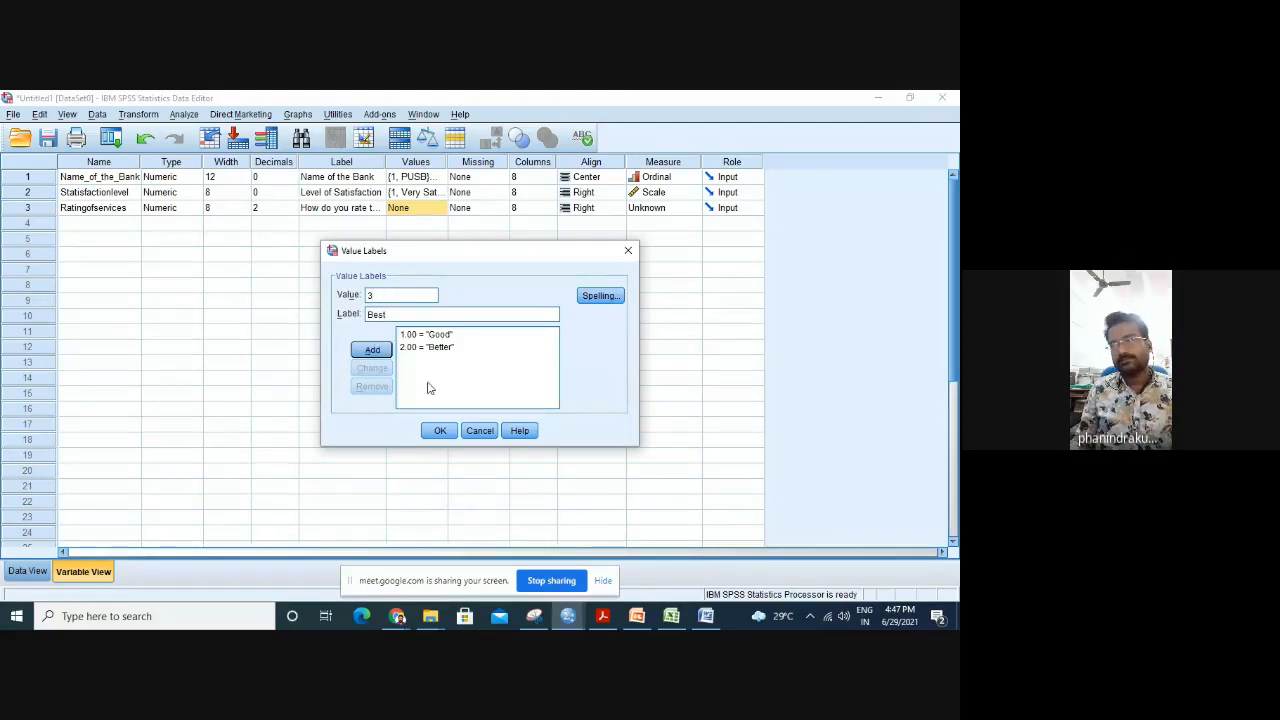
{"action": "left_click", "coordinate": [372, 349]}
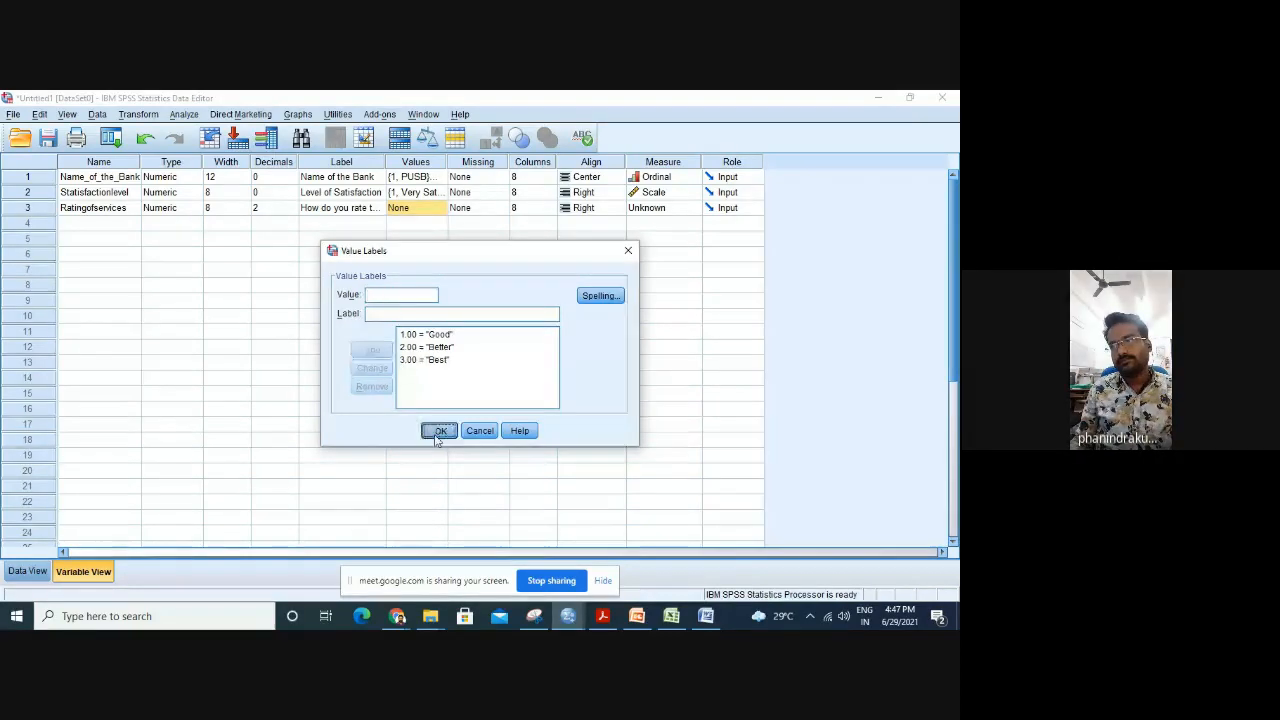
{"action": "left_click", "coordinate": [439, 430]}
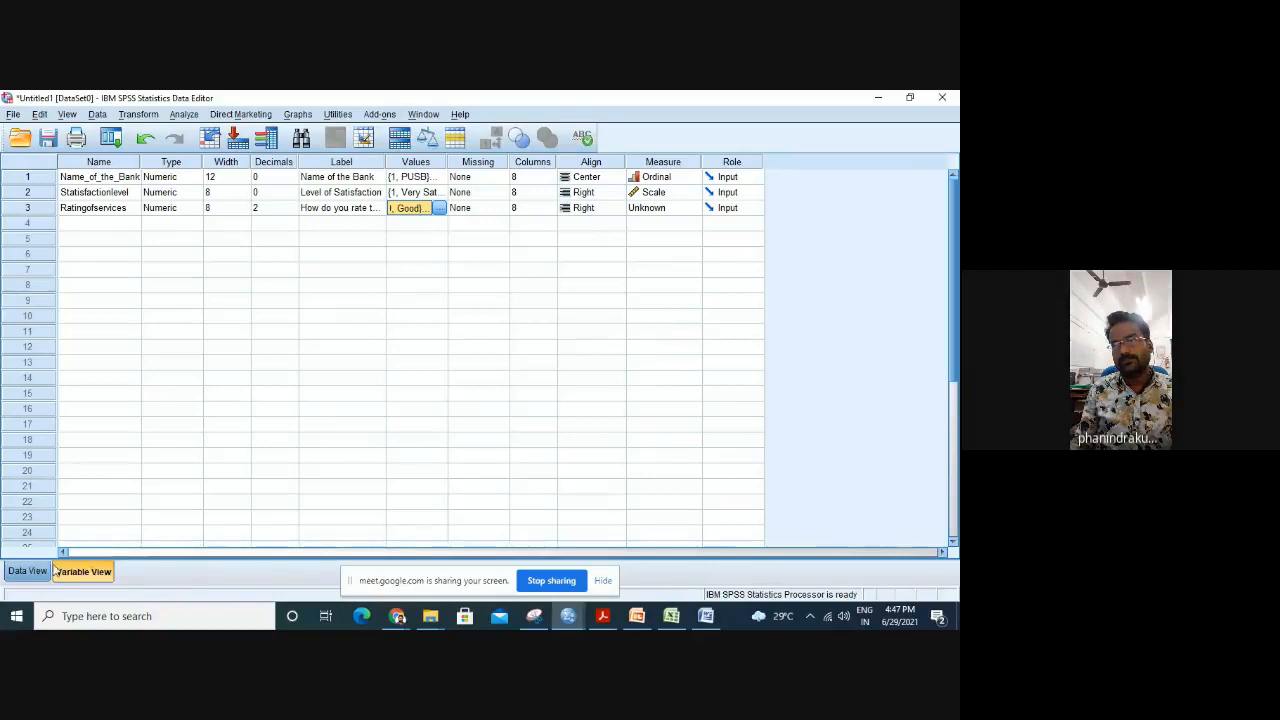
{"action": "left_click", "coordinate": [649, 217]}
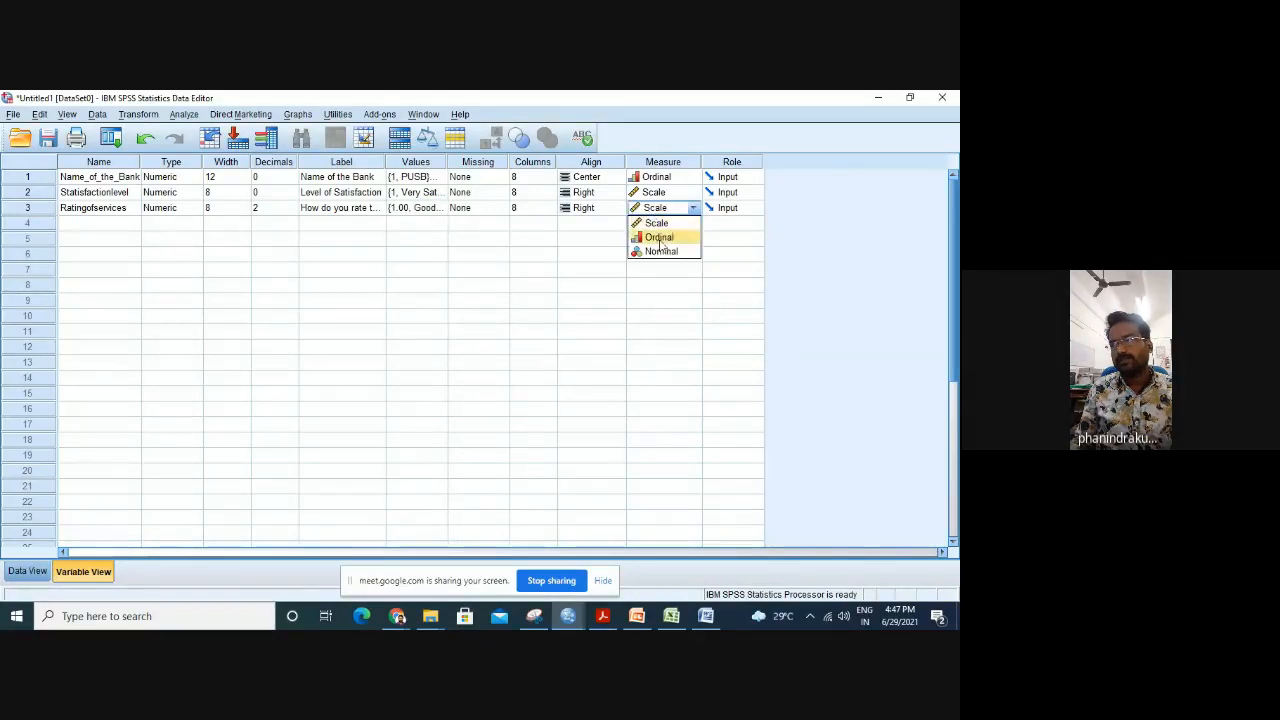
{"action": "left_click", "coordinate": [655, 222]}
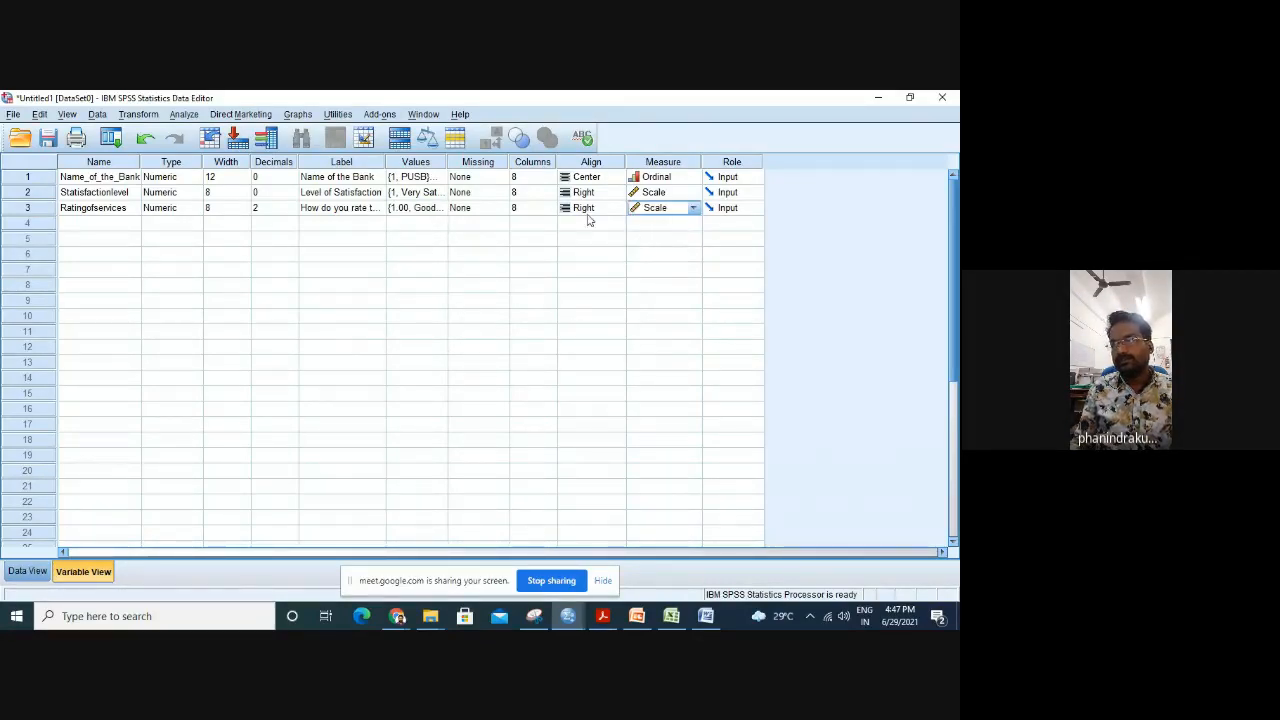
Enter 1, 2, 3, 1, 2, 3, 3, 2, 3, 2, 1, 3, 2, 1, 1 as Ratingofservices for cases 1 to 15.
{"action": "left_click", "coordinate": [44, 576]}
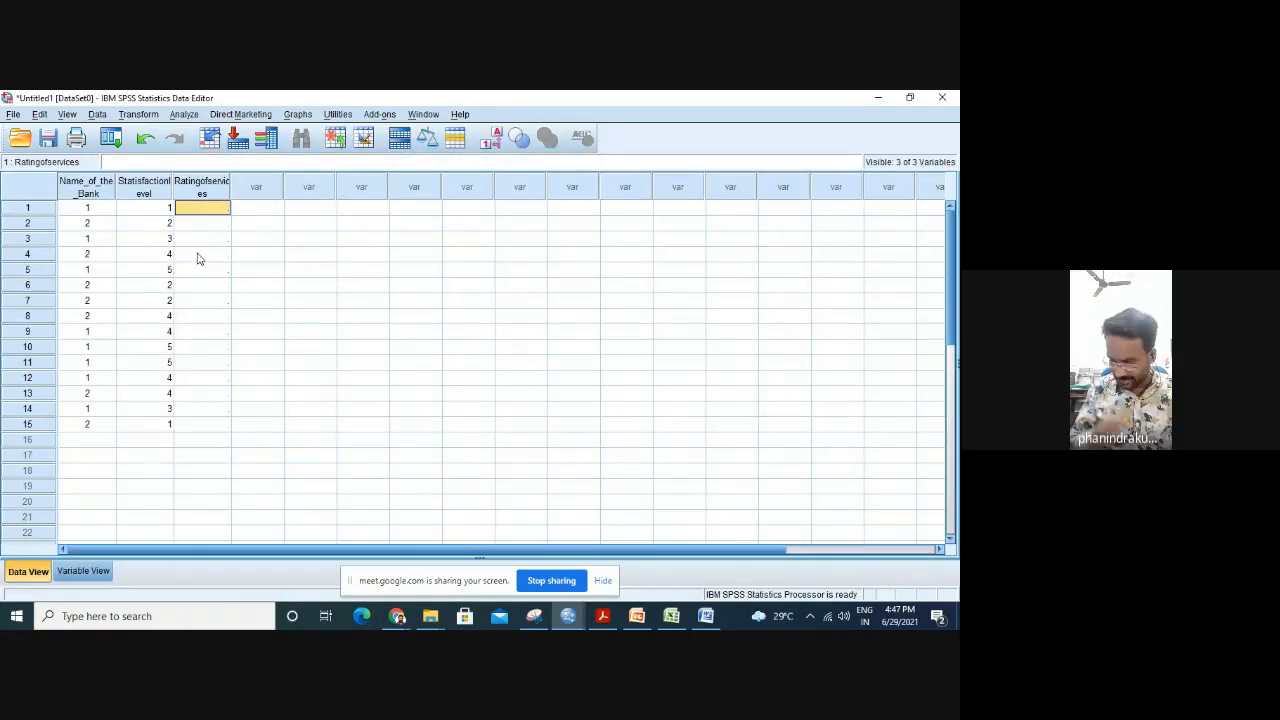
{"action": "type", "text": "1"}
{"action": "key", "text": "Return"}
{"action": "type", "text": "2"}
{"action": "key", "text": "Return"}
{"action": "type", "text": "3"}
{"action": "key", "text": "Return"}
{"action": "type", "text": "1"}
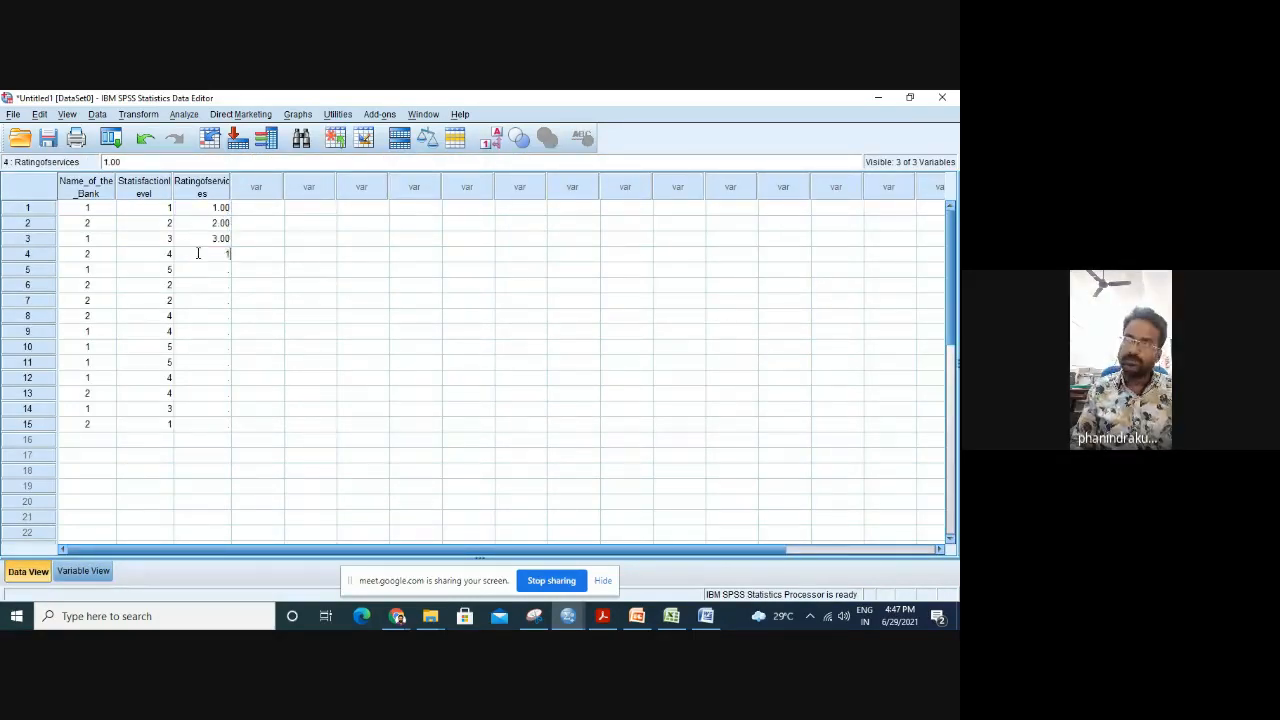
{"action": "key", "text": "Return"}
{"action": "type", "text": "2"}
{"action": "key", "text": "Return"}
{"action": "type", "text": "3"}
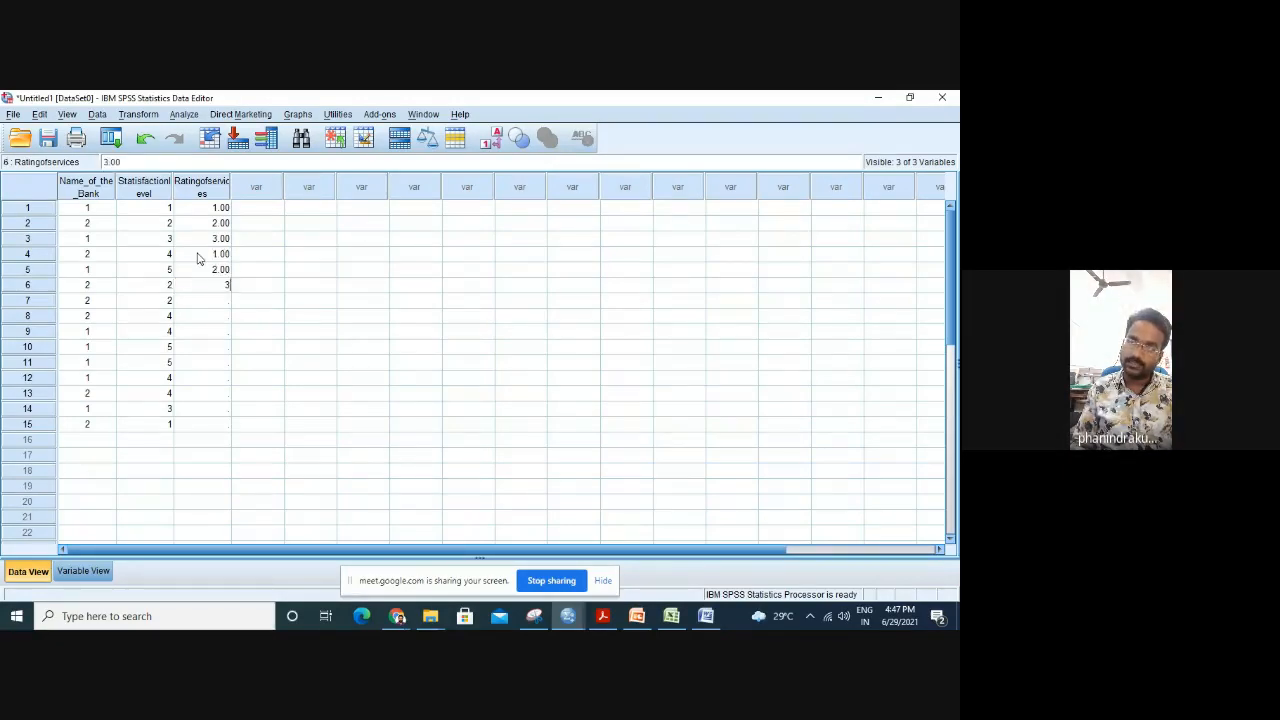
{"action": "key", "text": "Return"}
{"action": "type", "text": "4"}
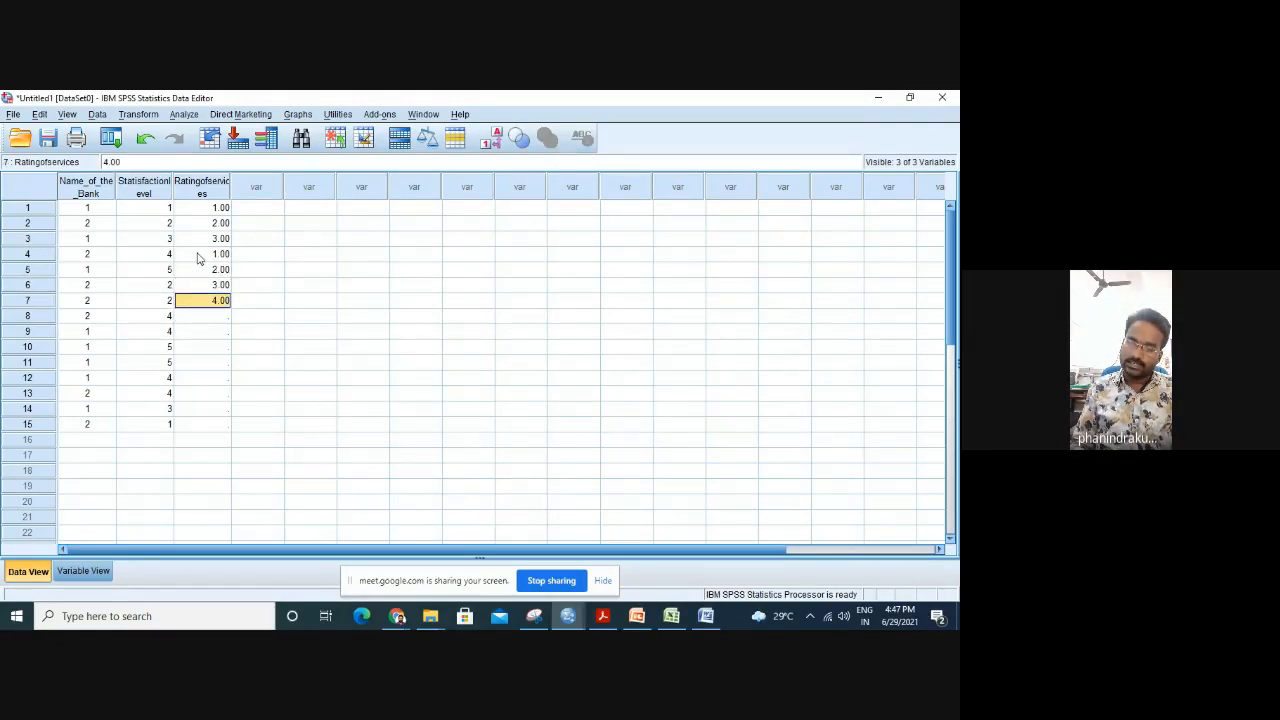
{"action": "type", "text": "3"}
{"action": "key", "text": "Return"}
{"action": "type", "text": "2"}
{"action": "key", "text": "Return"}
{"action": "type", "text": "3"}
{"action": "key", "text": "Return"}
{"action": "type", "text": "2"}
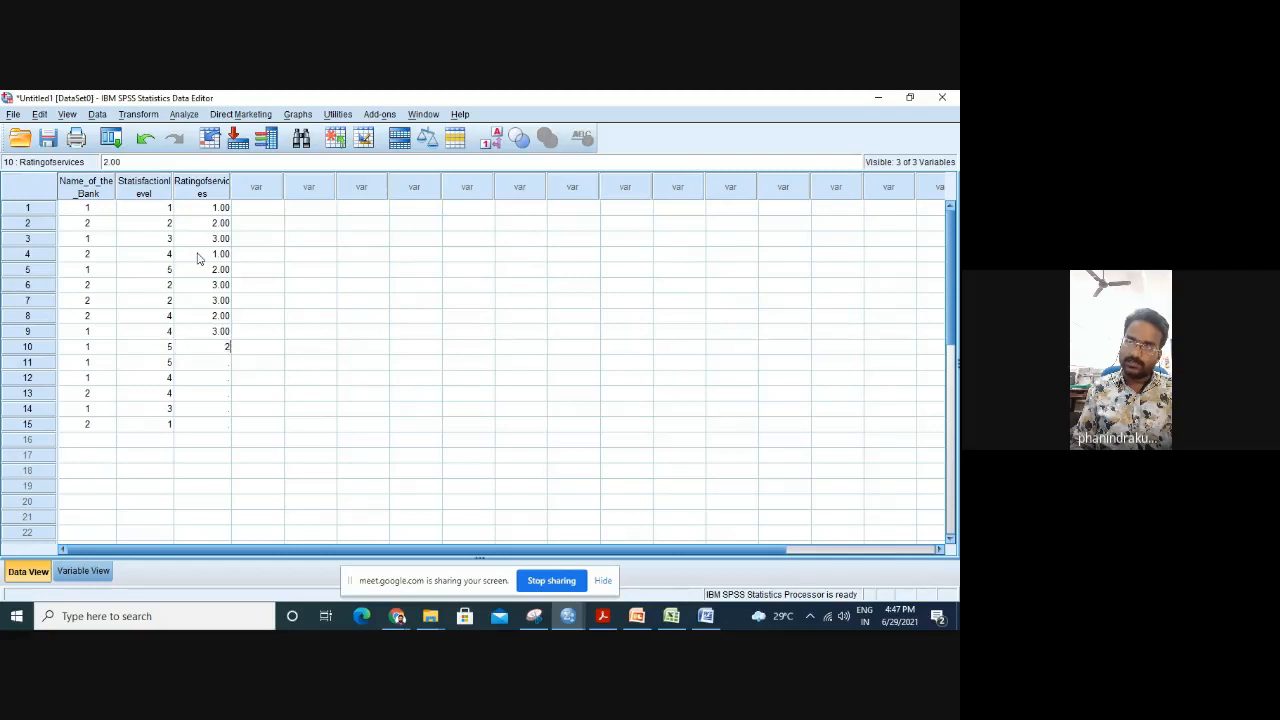
{"action": "key", "text": "Return"}
{"action": "key", "text": "Up"}
{"action": "type", "text": "2"}
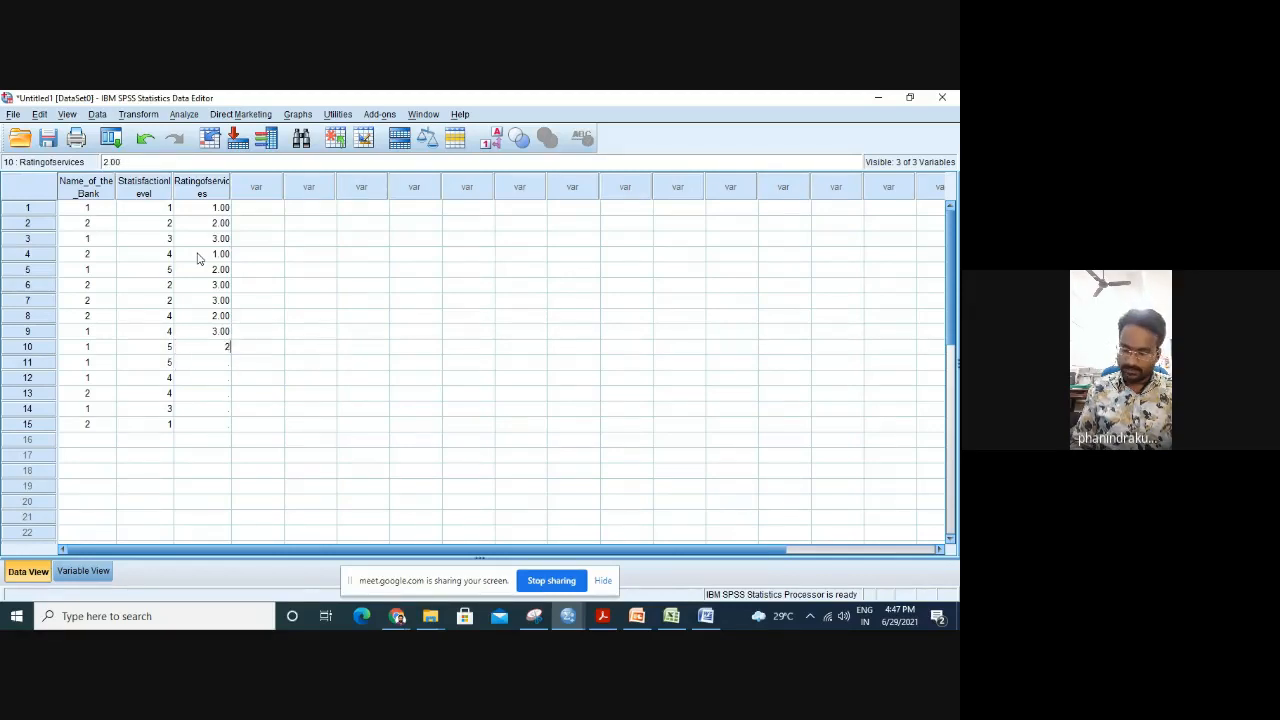
{"action": "key", "text": "Return"}
{"action": "type", "text": "1"}
{"action": "key", "text": "Return"}
{"action": "type", "text": "3"}
{"action": "key", "text": "Return"}
{"action": "type", "text": "2 1"}
{"action": "key", "text": "Return"}
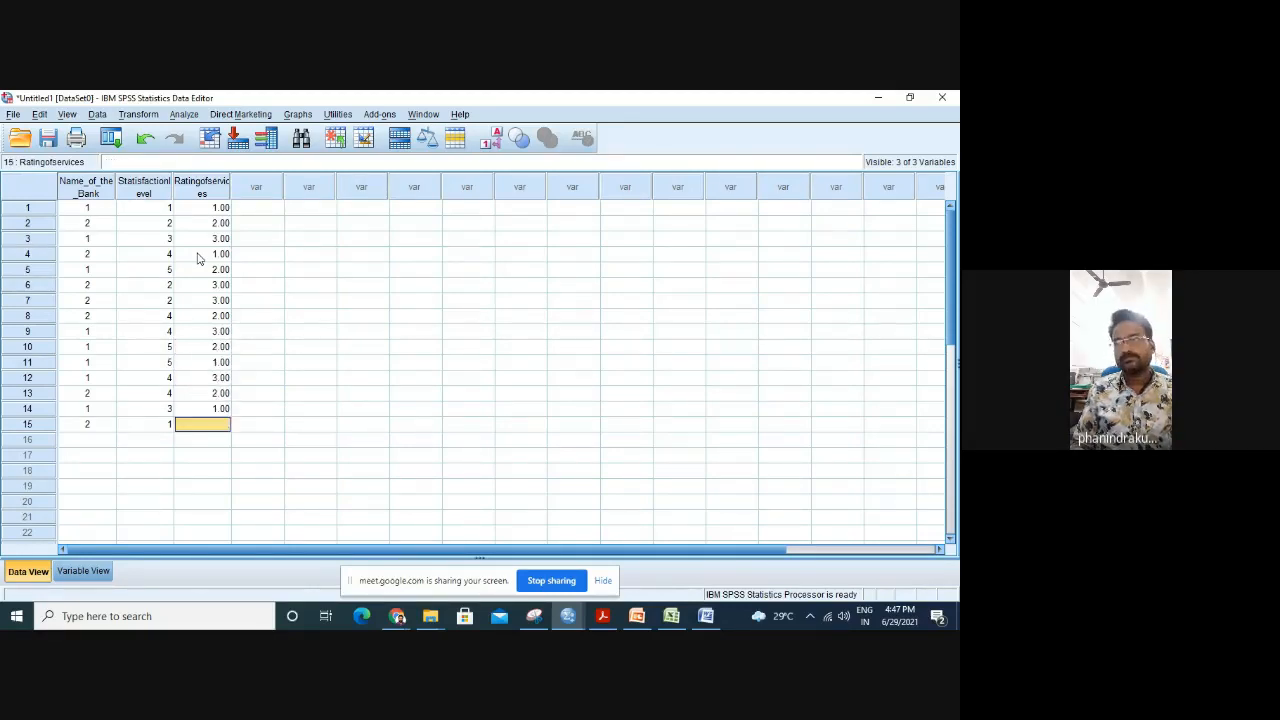
{"action": "type", "text": "1"}
{"action": "key", "text": "Return"}
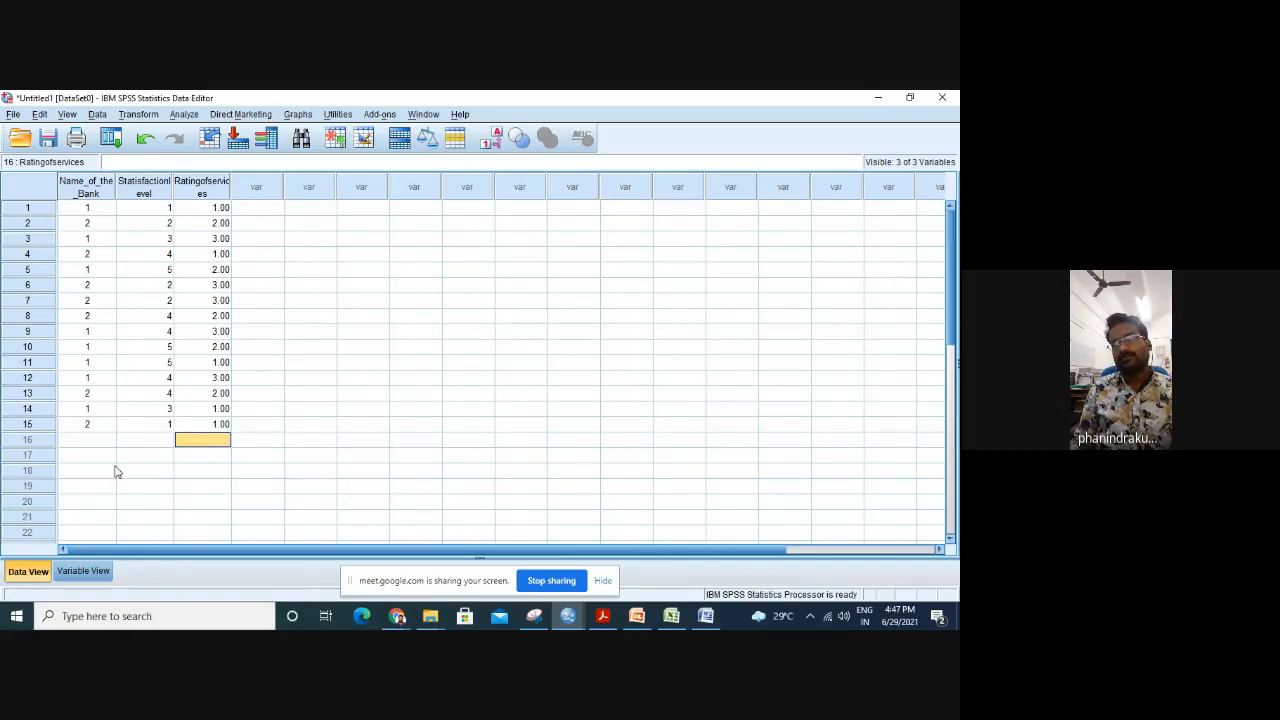
Set the decimals of Ratingofservices to 0 and return to the case data.
{"action": "left_click", "coordinate": [86, 572]}
{"action": "left_click", "coordinate": [280, 209]}
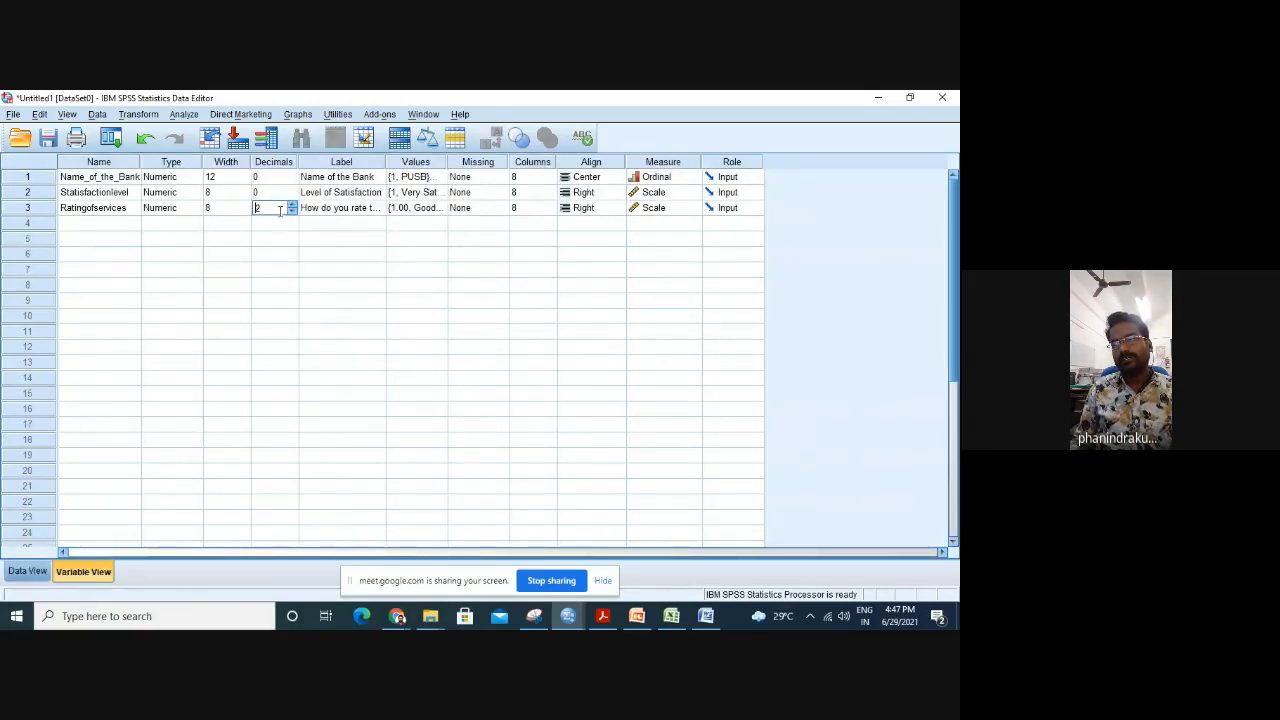
{"action": "left_click", "coordinate": [27, 571]}
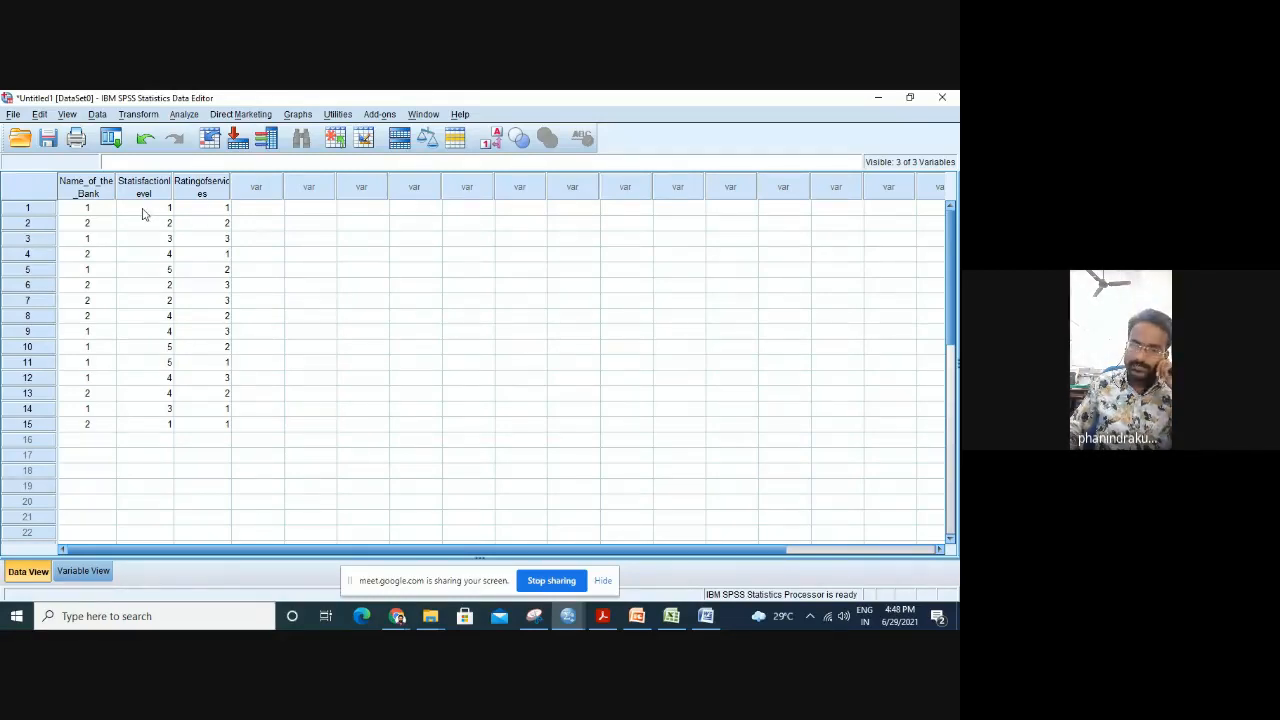
Start a simple bar chart definition based on summaries for groups of cases.
{"action": "left_click", "coordinate": [296, 115]}
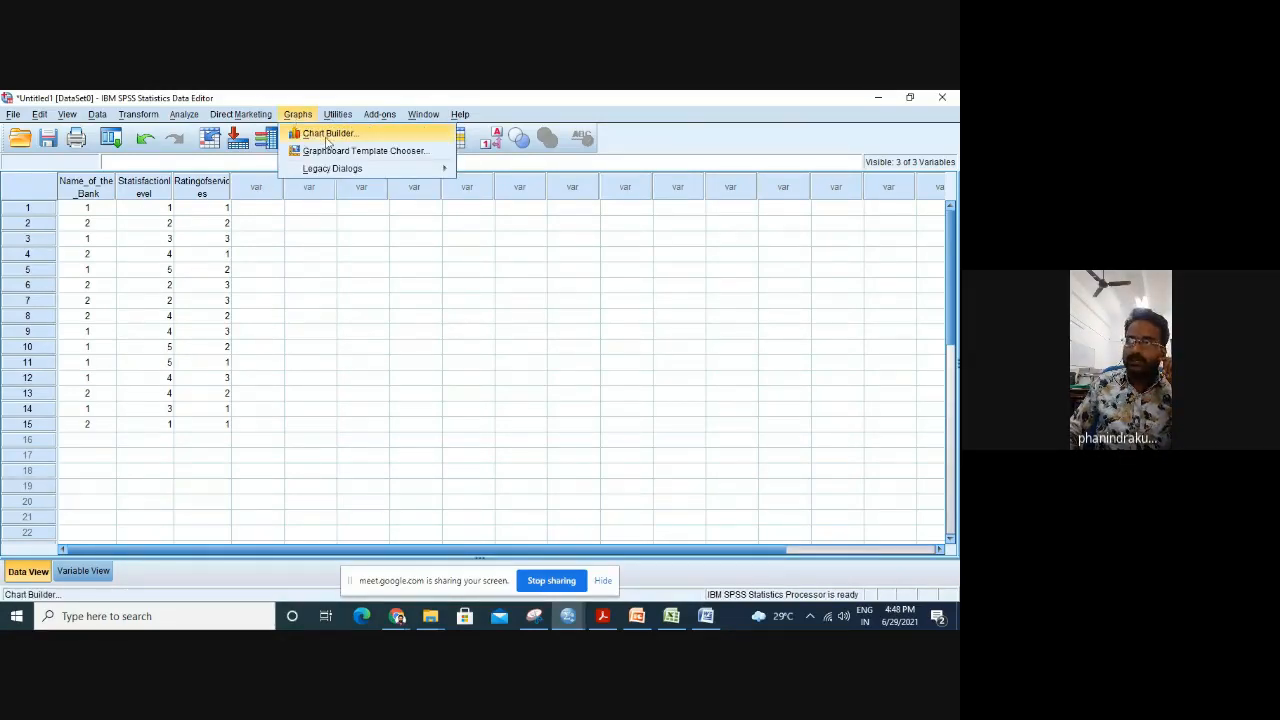
{"action": "mouse_move", "coordinate": [358, 170]}
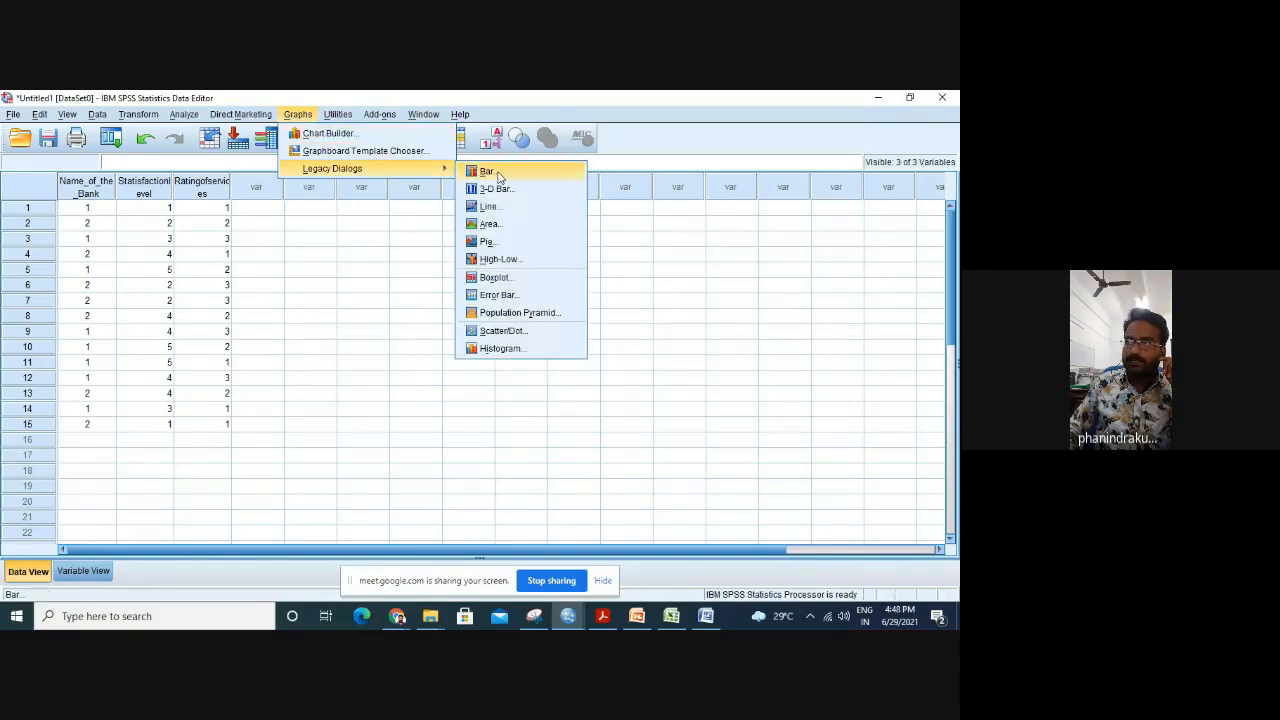
{"action": "left_click", "coordinate": [499, 174]}
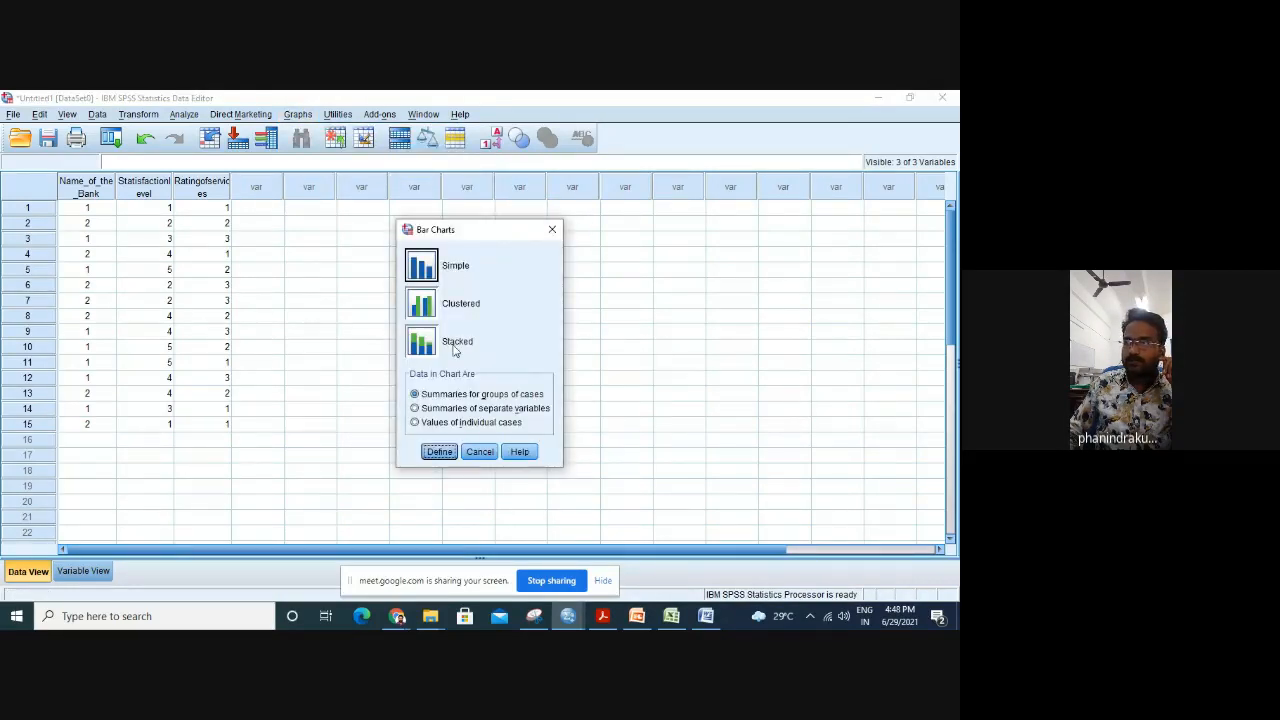
{"action": "left_click", "coordinate": [447, 423]}
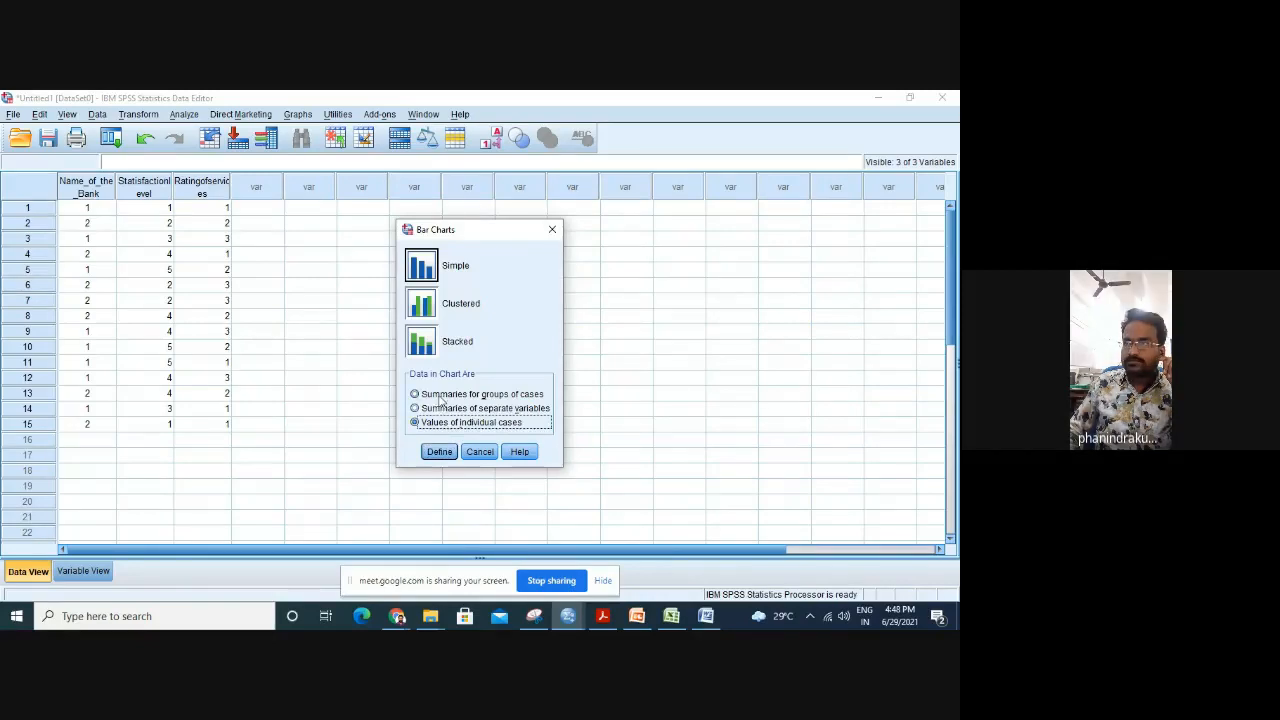
{"action": "left_click", "coordinate": [440, 396]}
{"action": "left_click", "coordinate": [440, 452]}
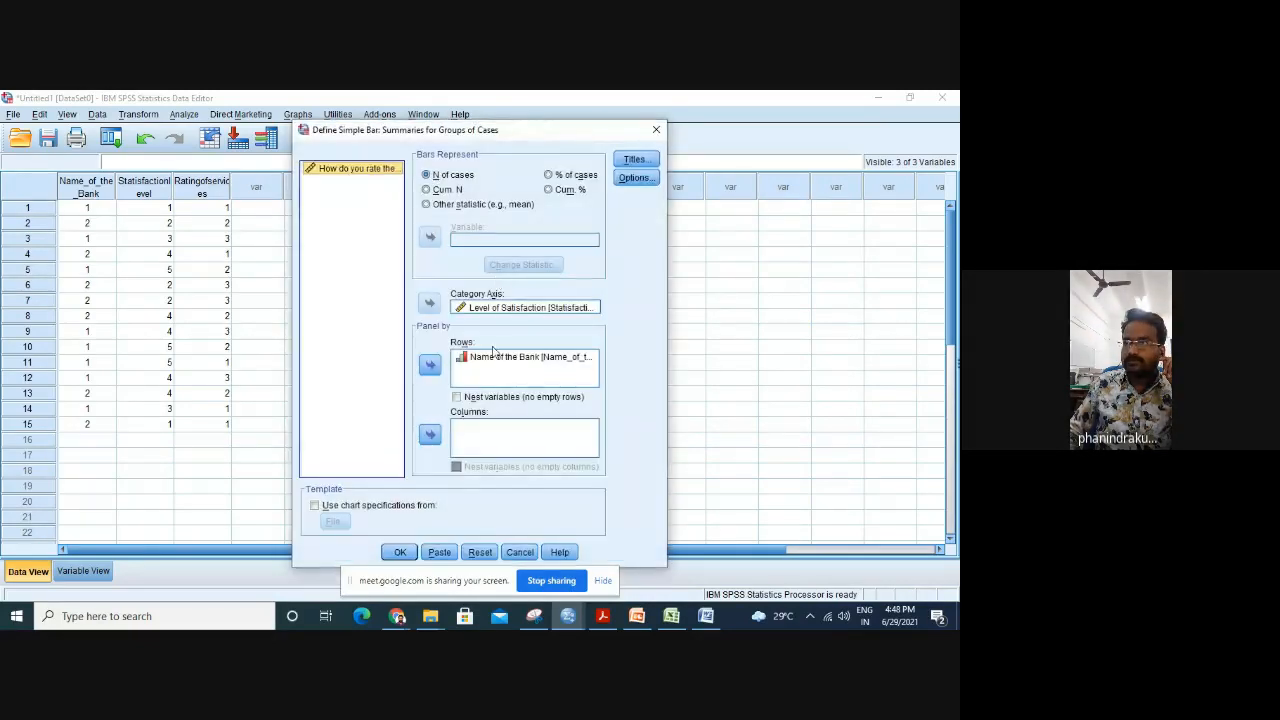
Reset the definition and create a bar chart of How do you rate the services, panelled in rows by Level of Satisfaction.
{"action": "left_click", "coordinate": [480, 552]}
{"action": "left_click", "coordinate": [370, 181]}
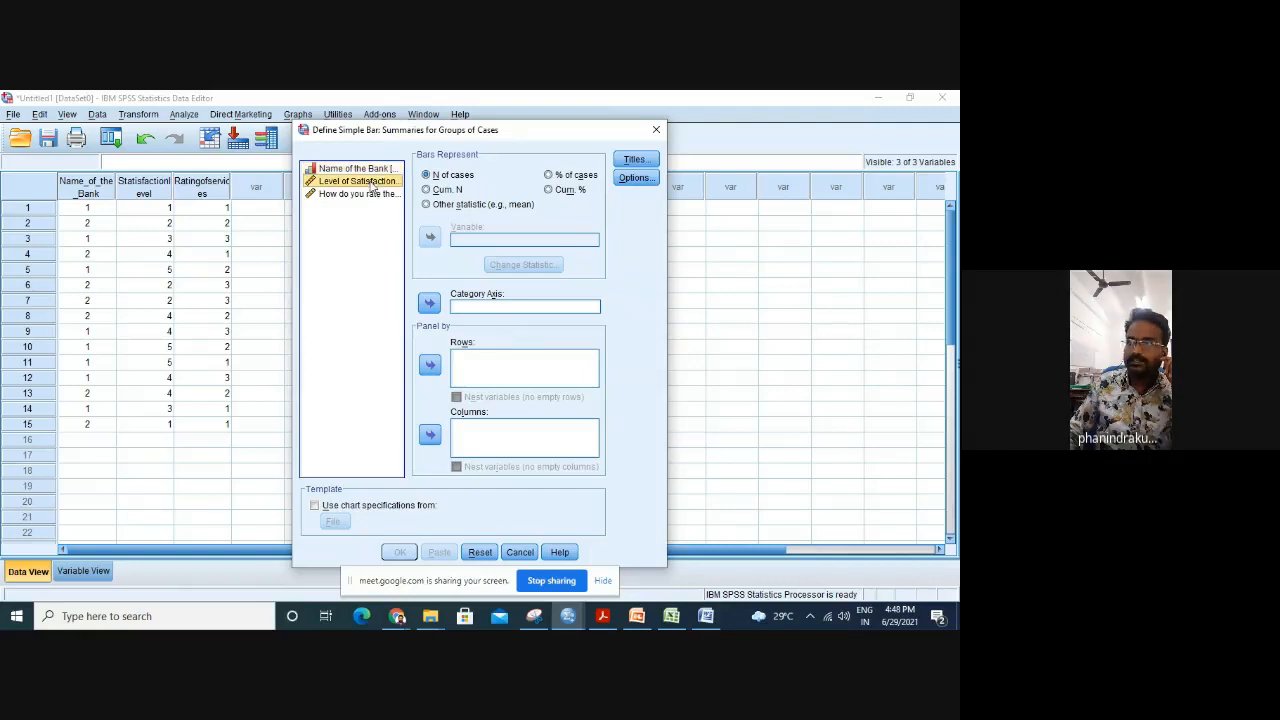
{"action": "left_click", "coordinate": [431, 367]}
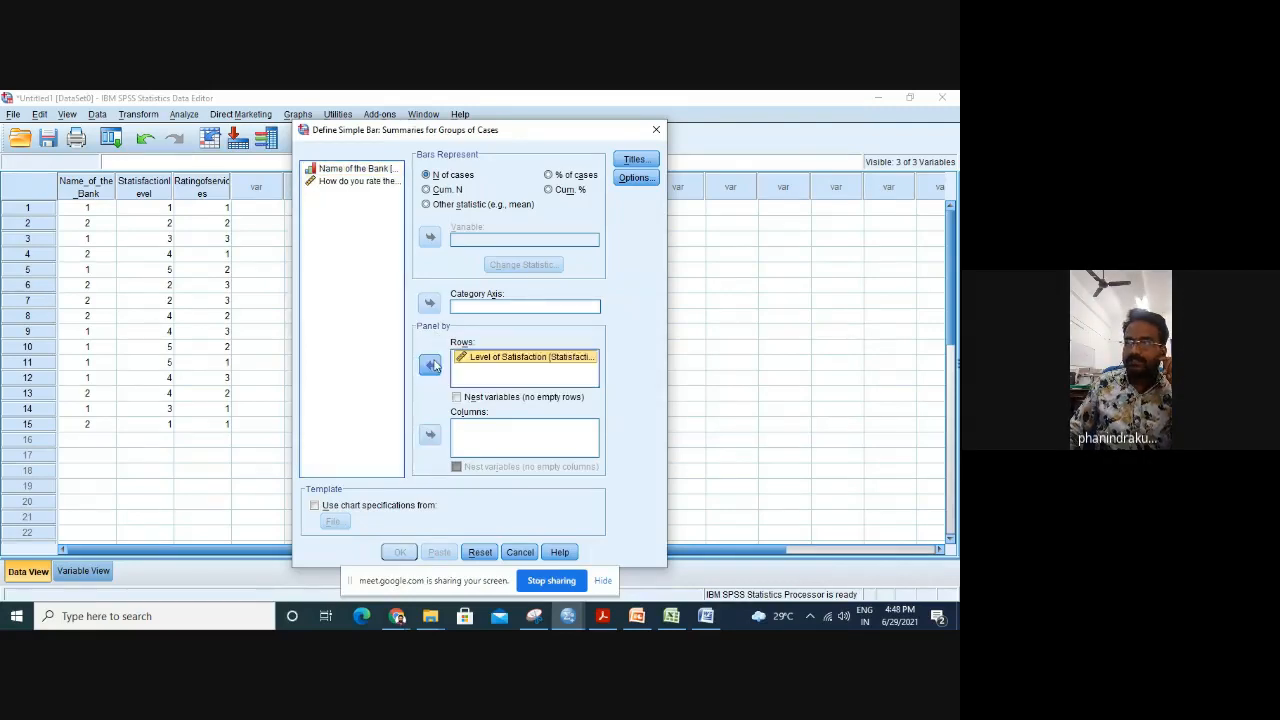
{"action": "left_click", "coordinate": [362, 182]}
{"action": "left_click", "coordinate": [429, 304]}
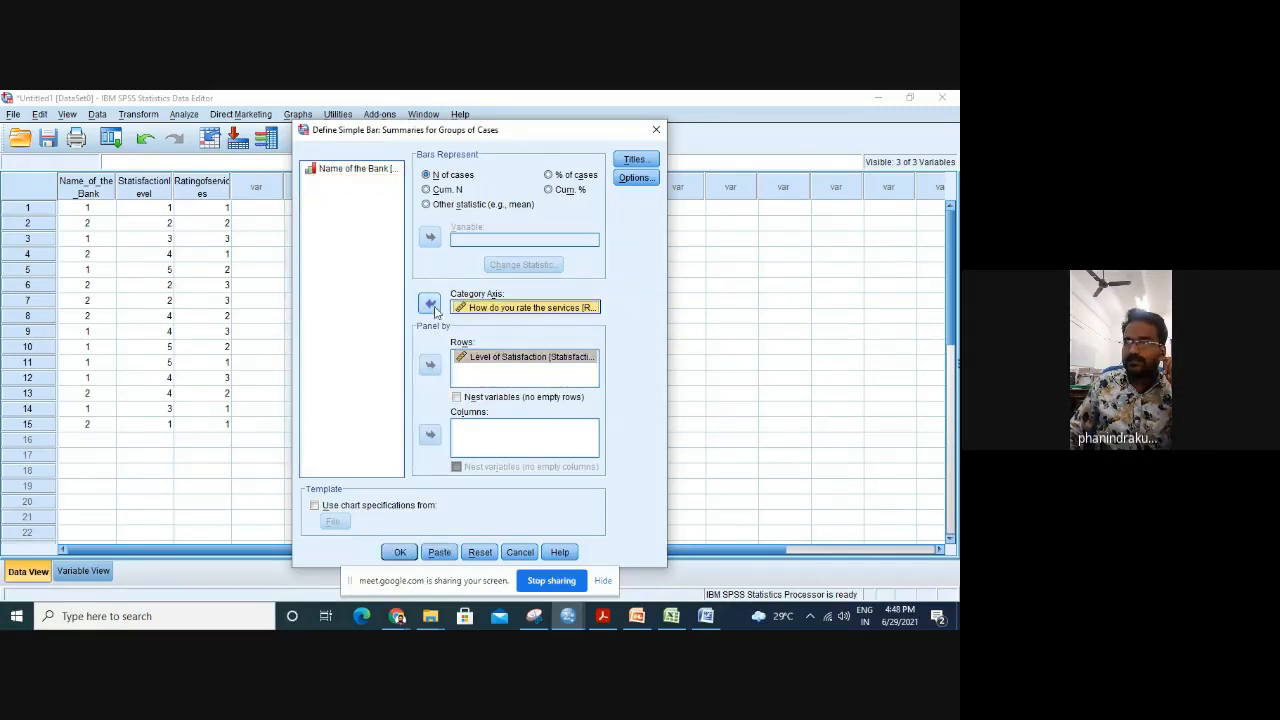
{"action": "left_click", "coordinate": [400, 552]}
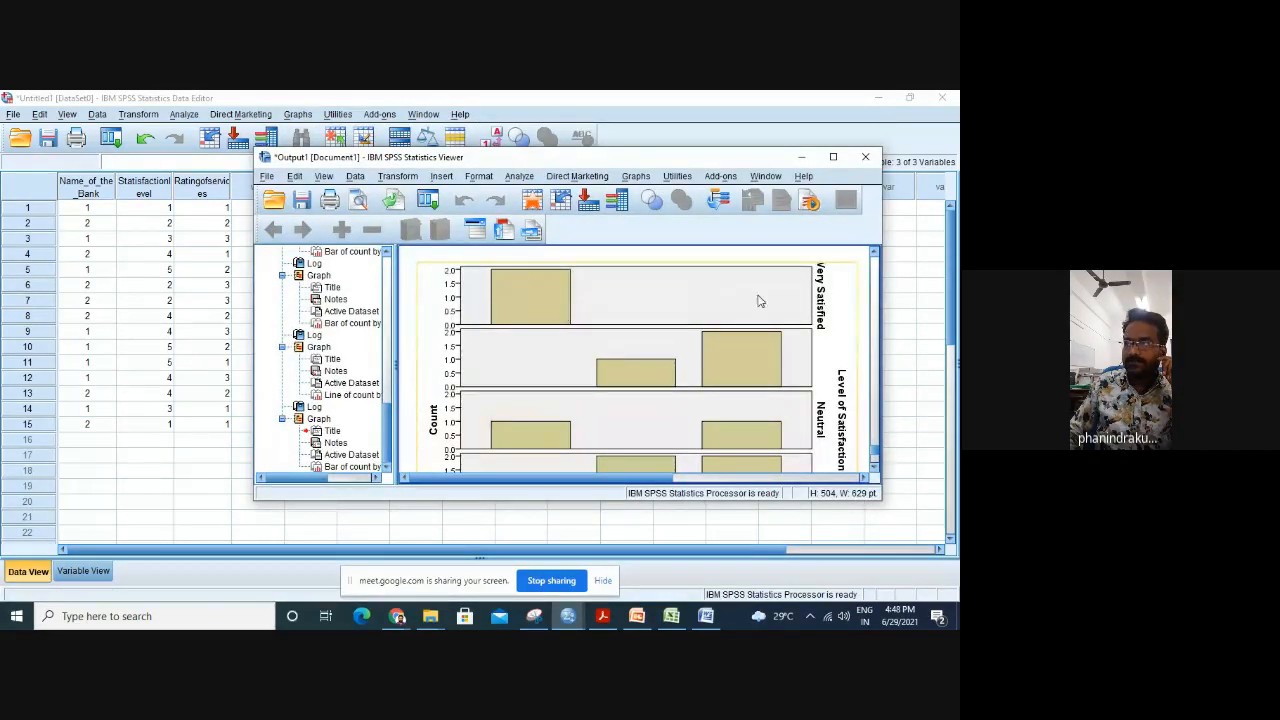
{"action": "scroll", "coordinate": [608, 306], "scroll_direction": "down", "scroll_amount": 2}
{"action": "scroll", "coordinate": [652, 463], "scroll_direction": "down", "scroll_amount": 2}
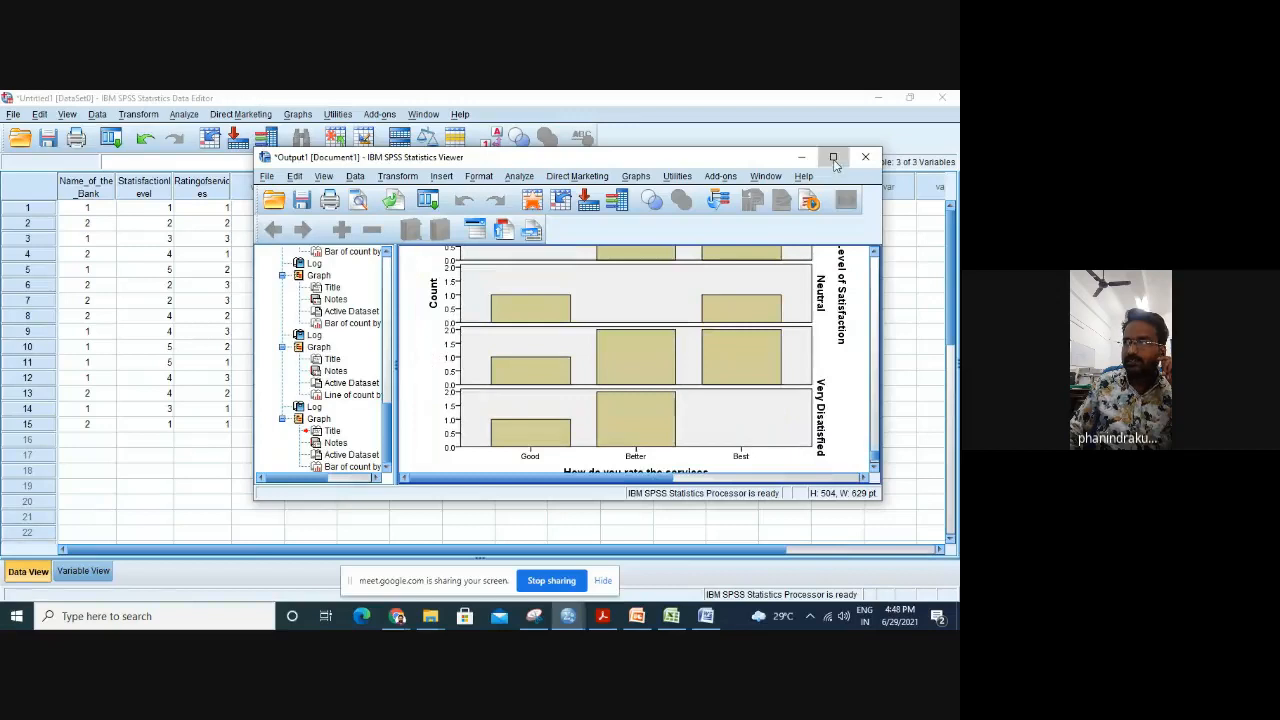
{"action": "left_click", "coordinate": [833, 157]}
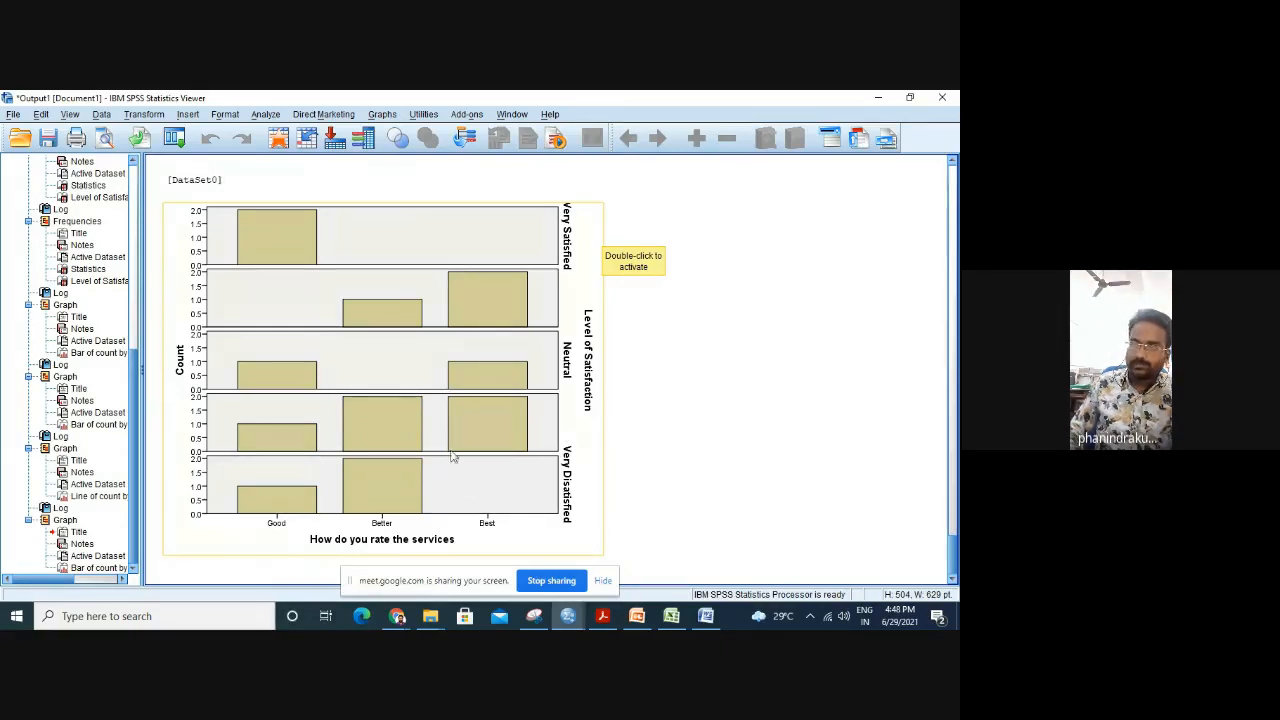
{"action": "left_click", "coordinate": [879, 98]}
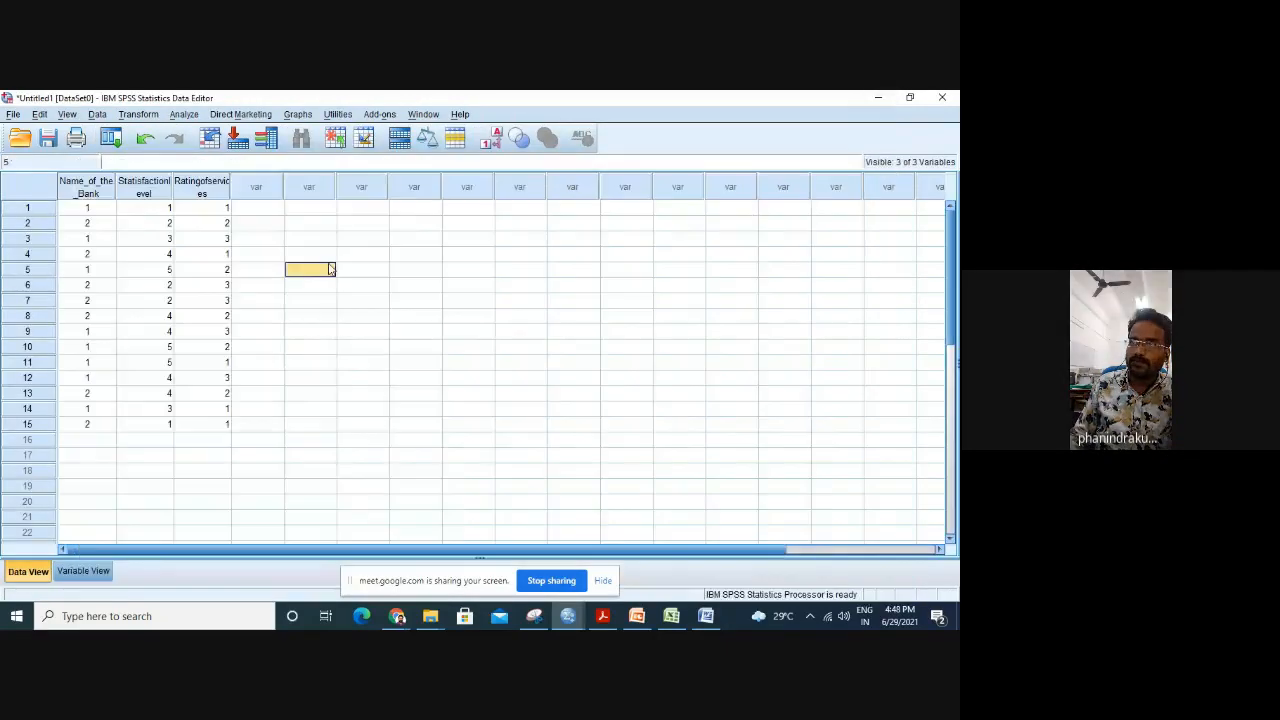
Set the alignment of Statisfactionlevel and Ratingofservices to Center and return to the case data.
{"action": "left_click", "coordinate": [80, 573]}
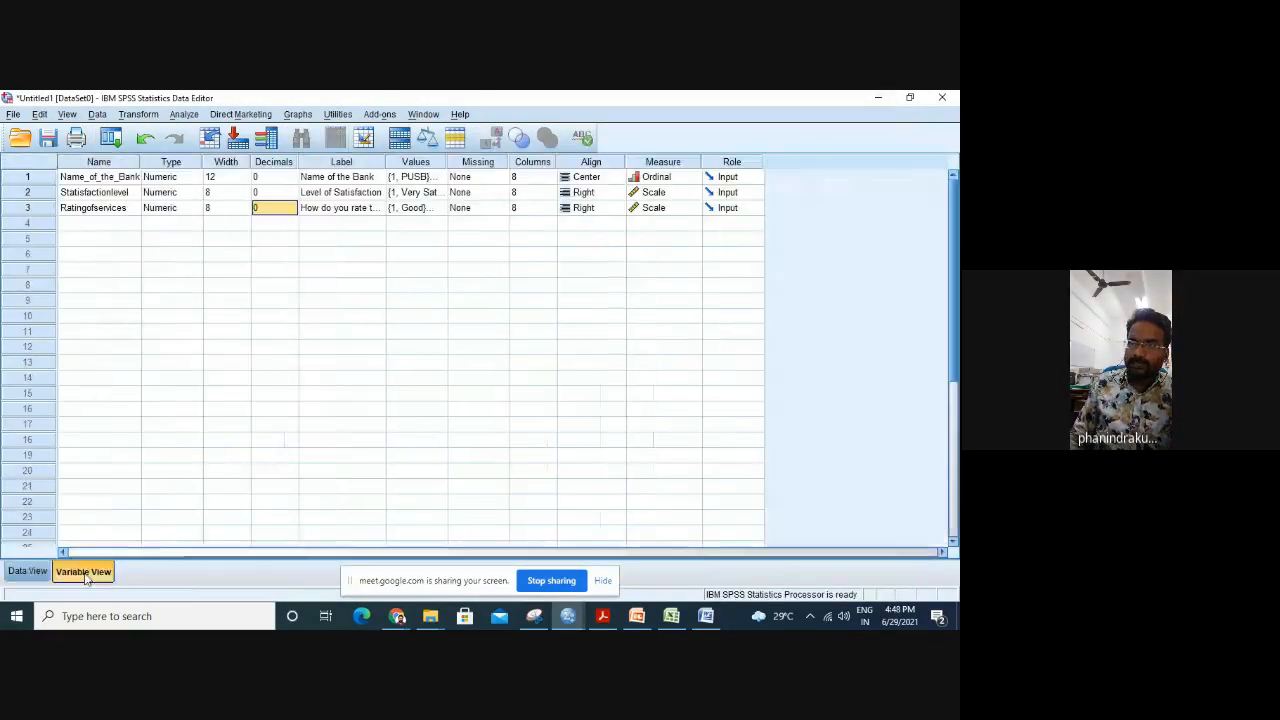
{"action": "left_click", "coordinate": [603, 193]}
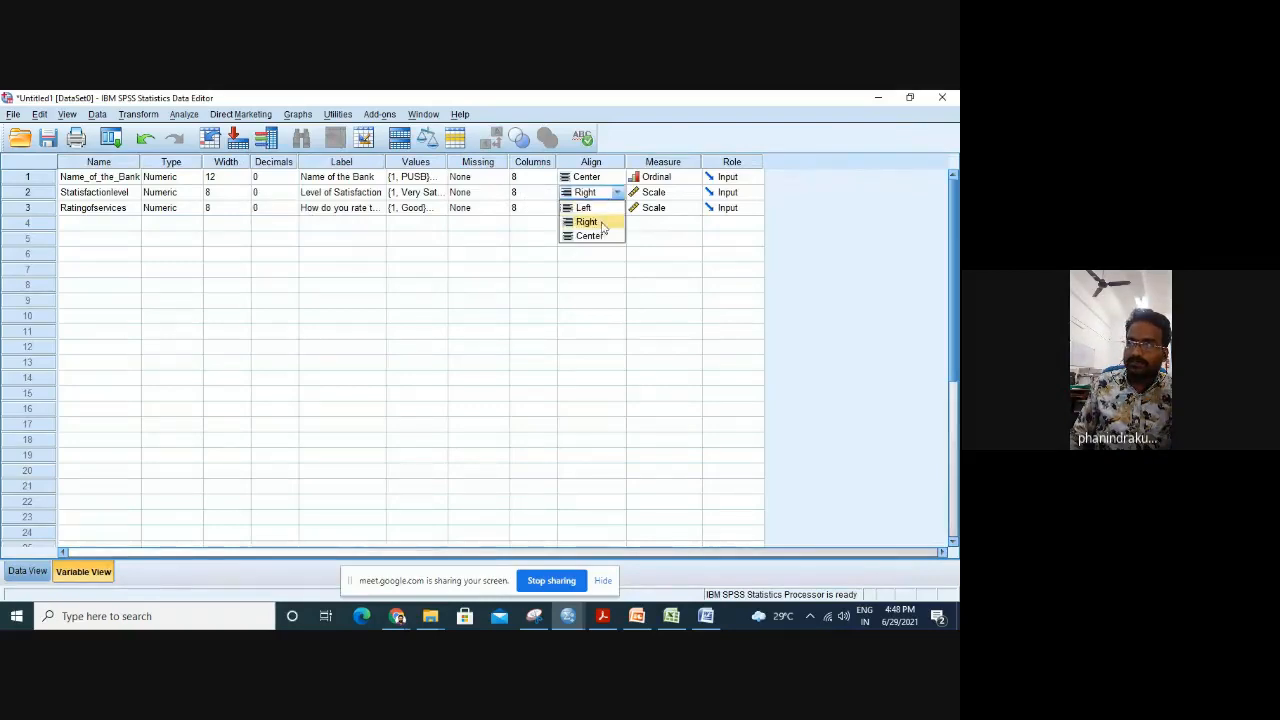
{"action": "left_click", "coordinate": [591, 236]}
{"action": "left_click", "coordinate": [600, 208]}
{"action": "left_click", "coordinate": [618, 209]}
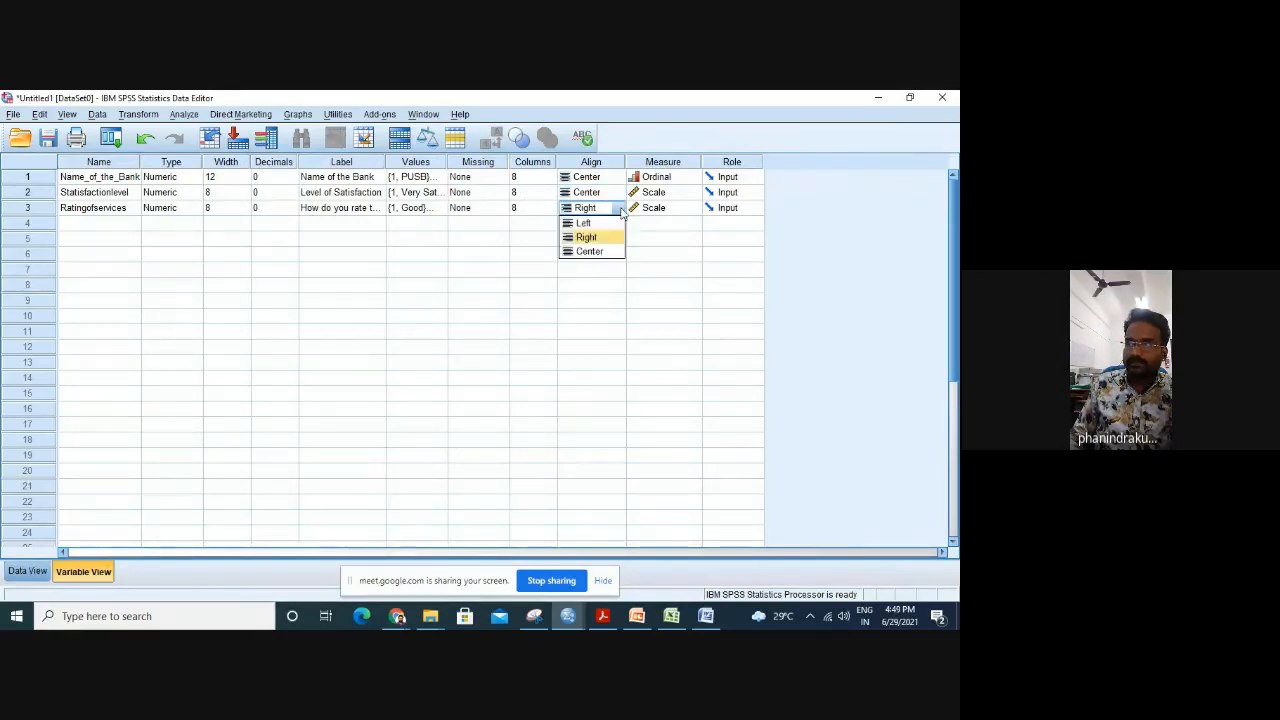
{"action": "left_click", "coordinate": [594, 251]}
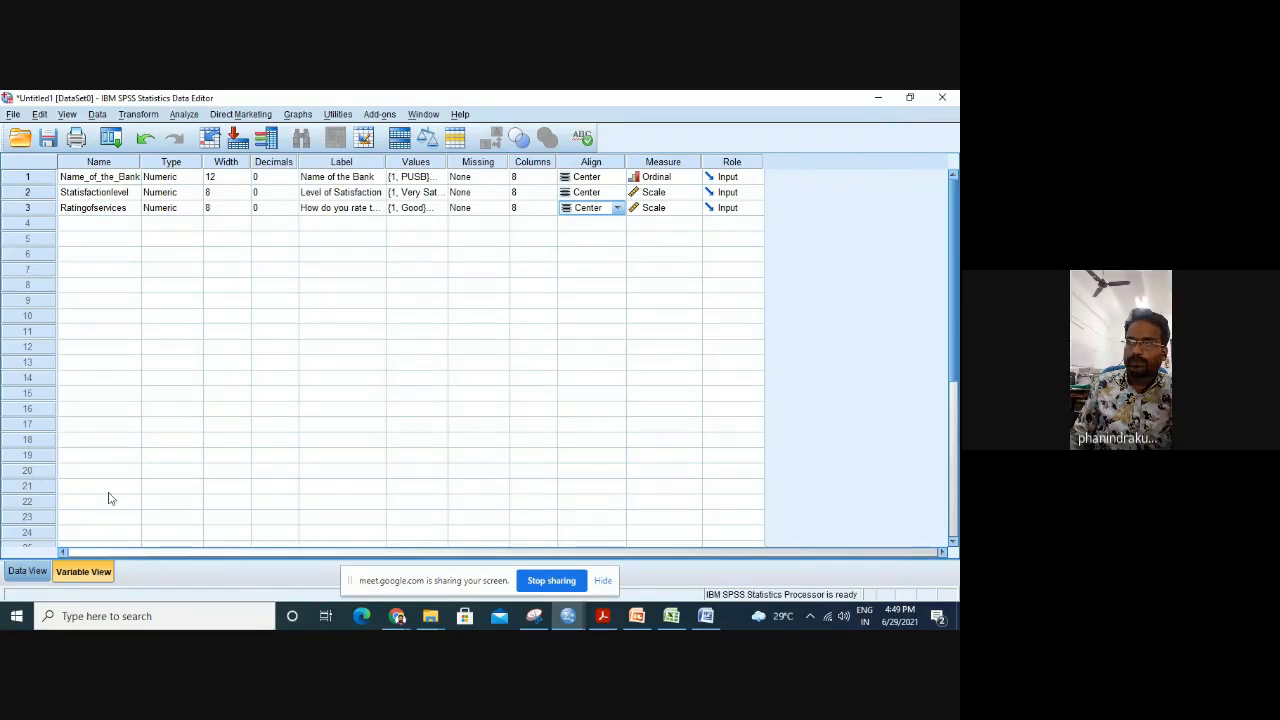
{"action": "left_click", "coordinate": [28, 571]}
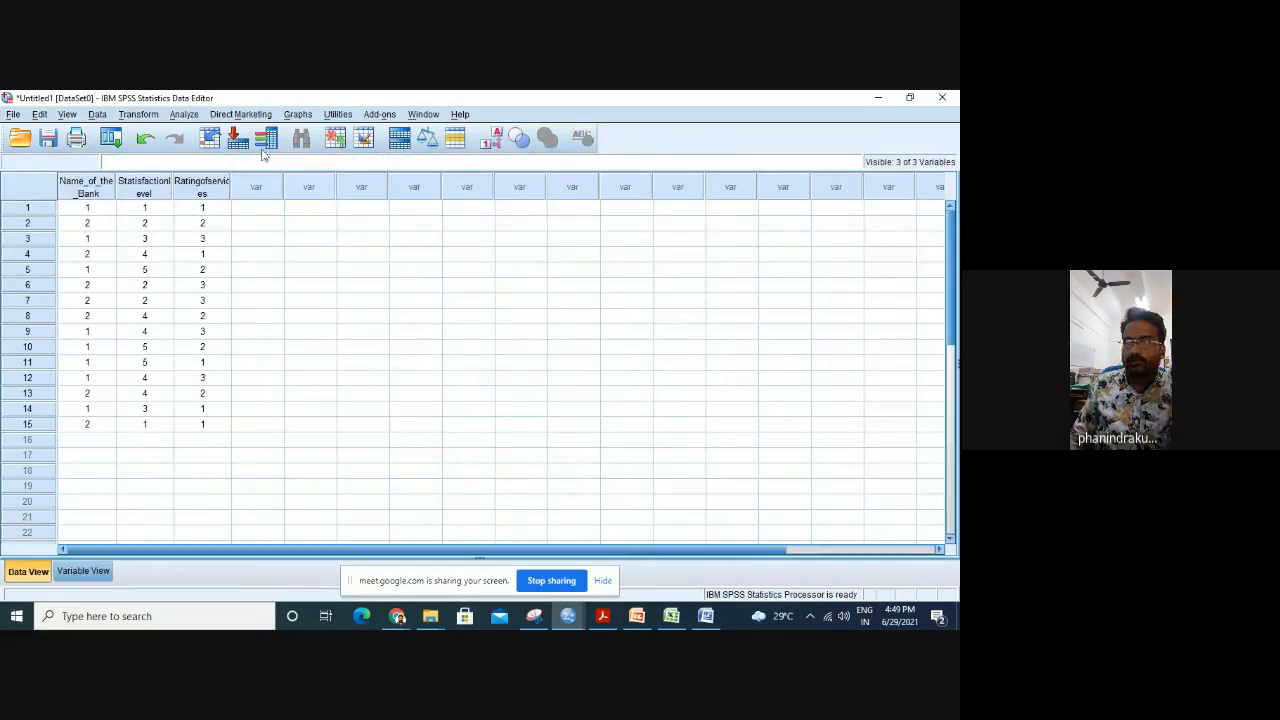
Set up a Crosstabs analysis with Level of Satisfaction as rows and How do you rate the services as columns.
{"action": "left_click", "coordinate": [183, 114]}
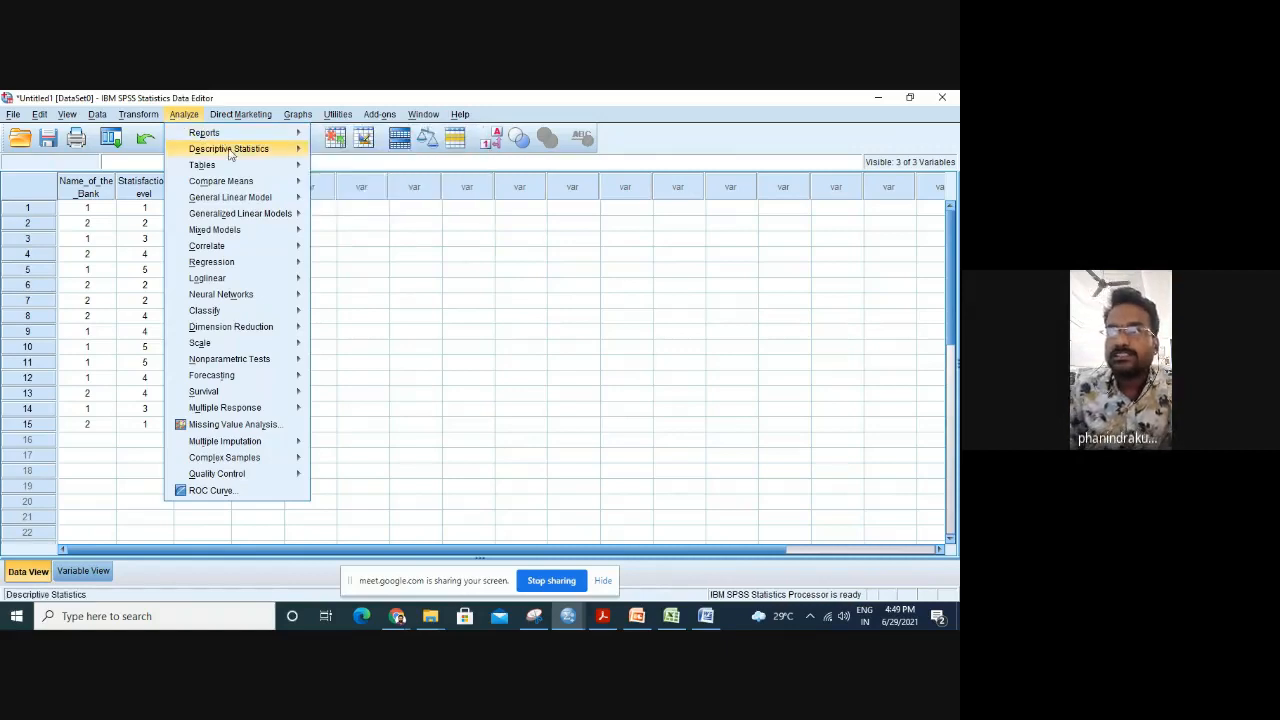
{"action": "mouse_move", "coordinate": [237, 154]}
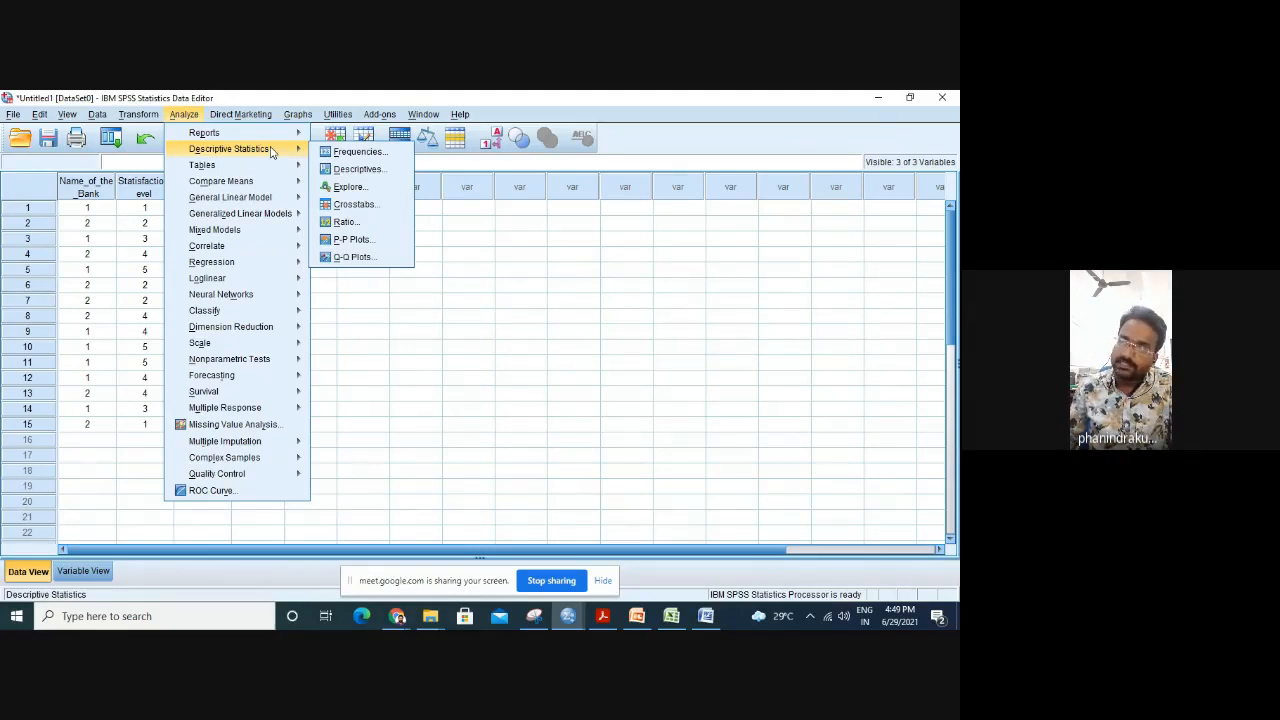
{"action": "left_click", "coordinate": [354, 204]}
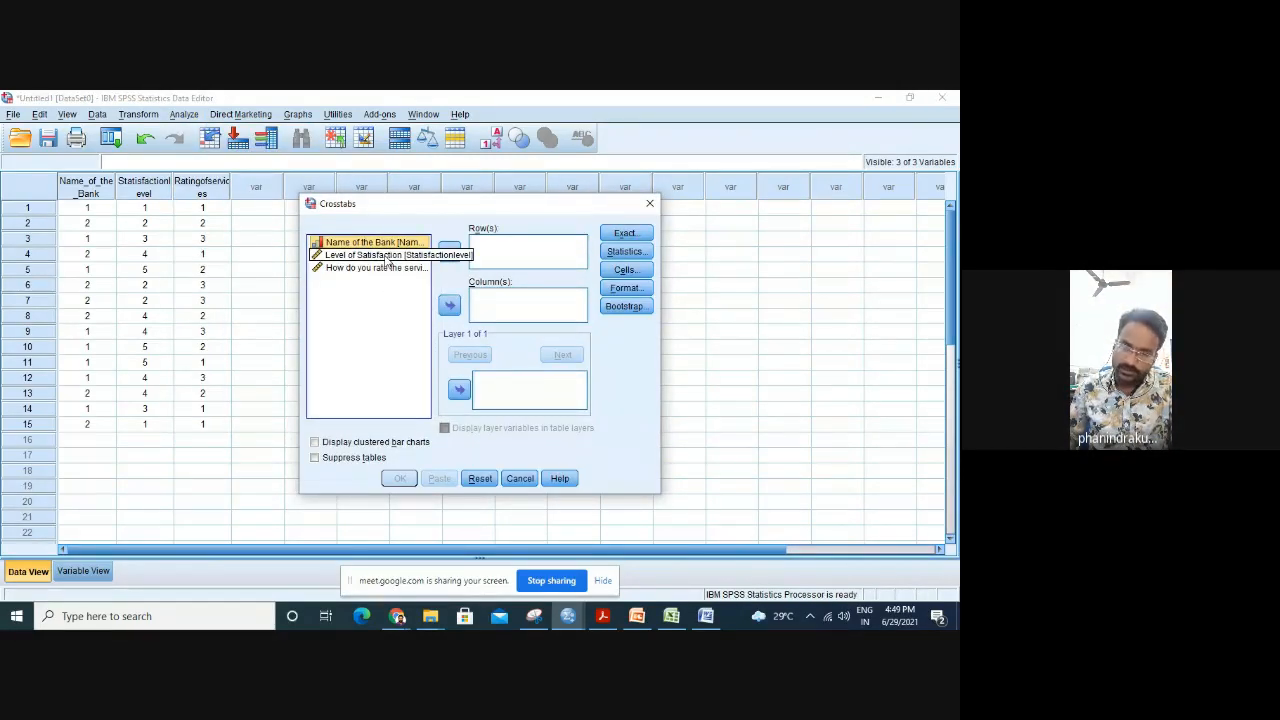
{"action": "left_click", "coordinate": [387, 258]}
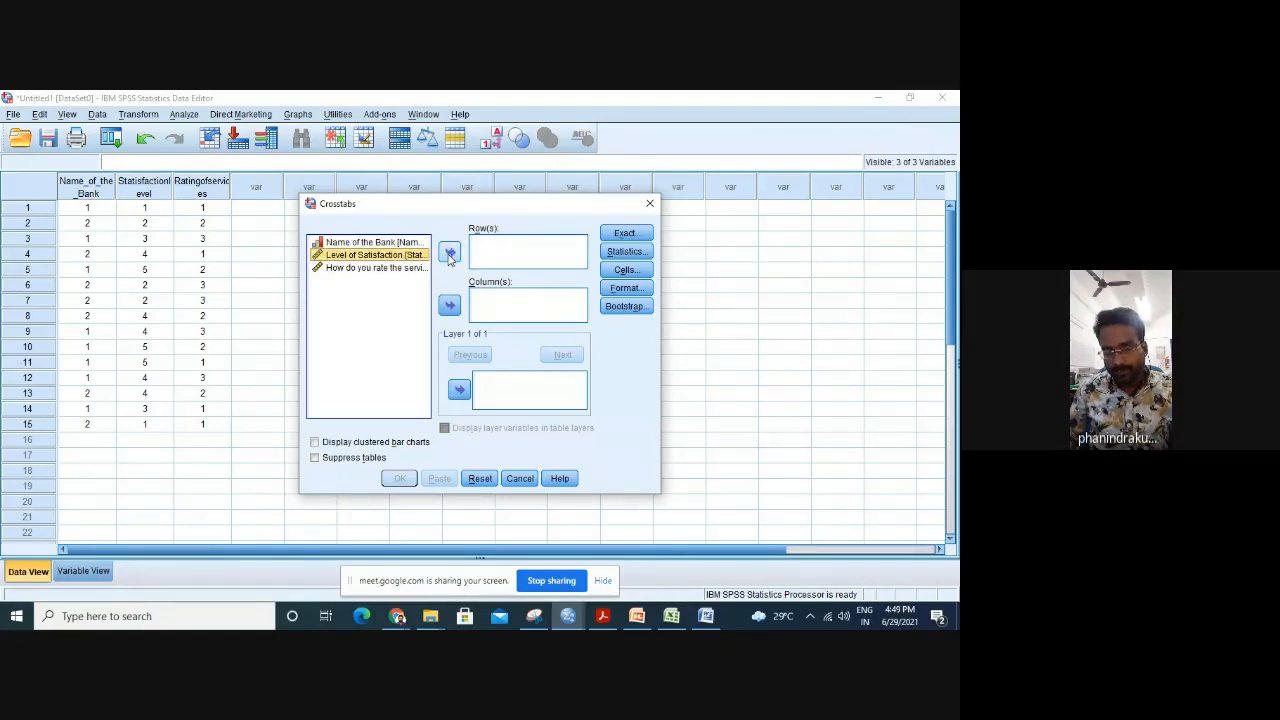
{"action": "left_click", "coordinate": [449, 254]}
{"action": "left_click", "coordinate": [408, 258]}
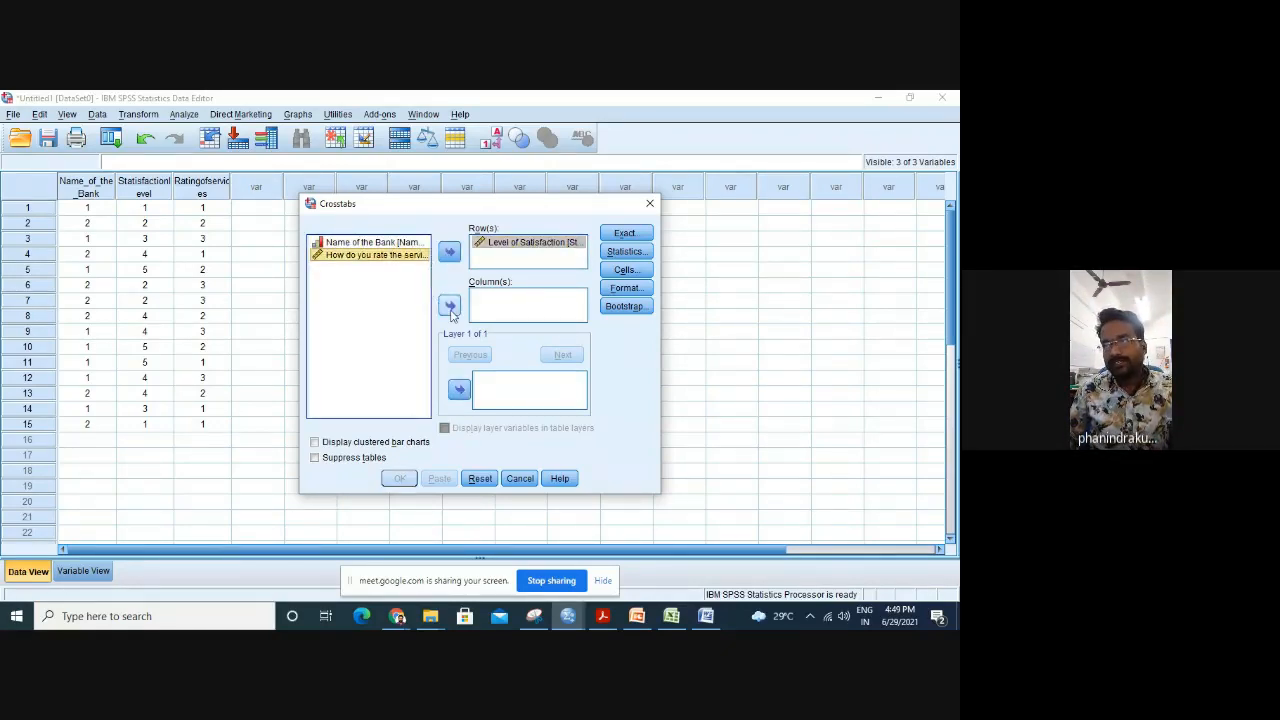
{"action": "left_click", "coordinate": [450, 307]}
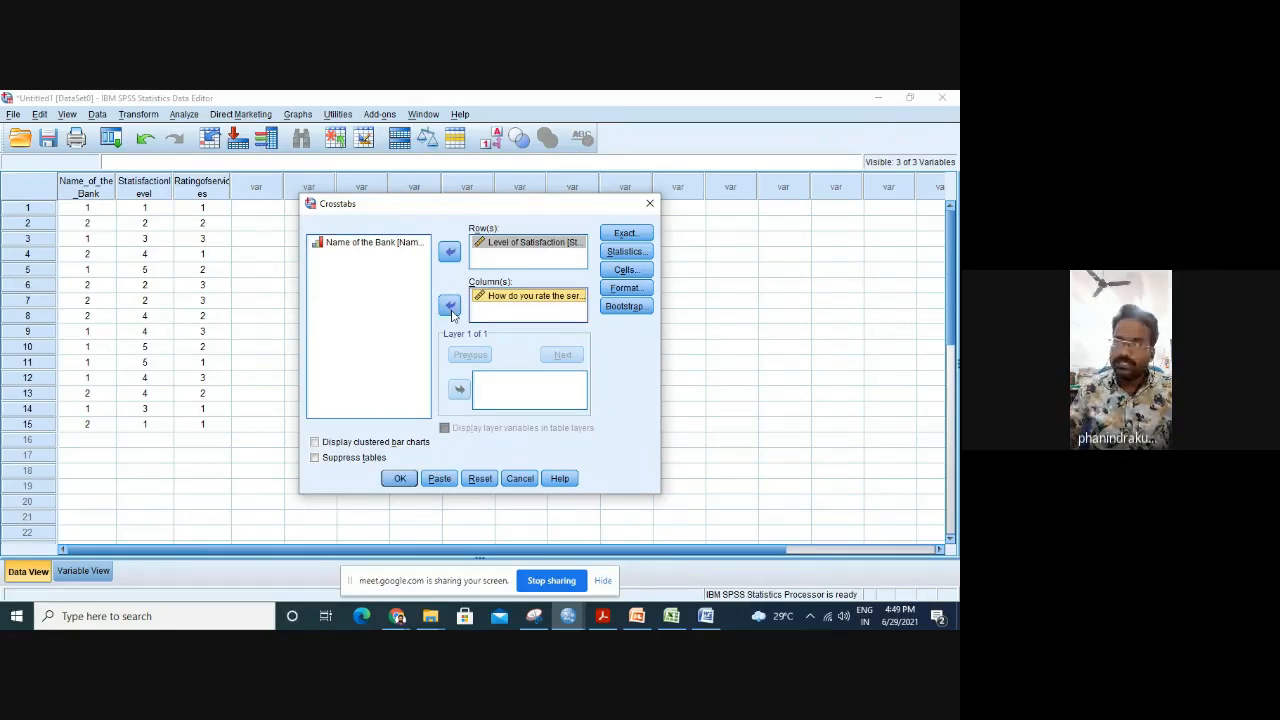
{"action": "left_click", "coordinate": [625, 252]}
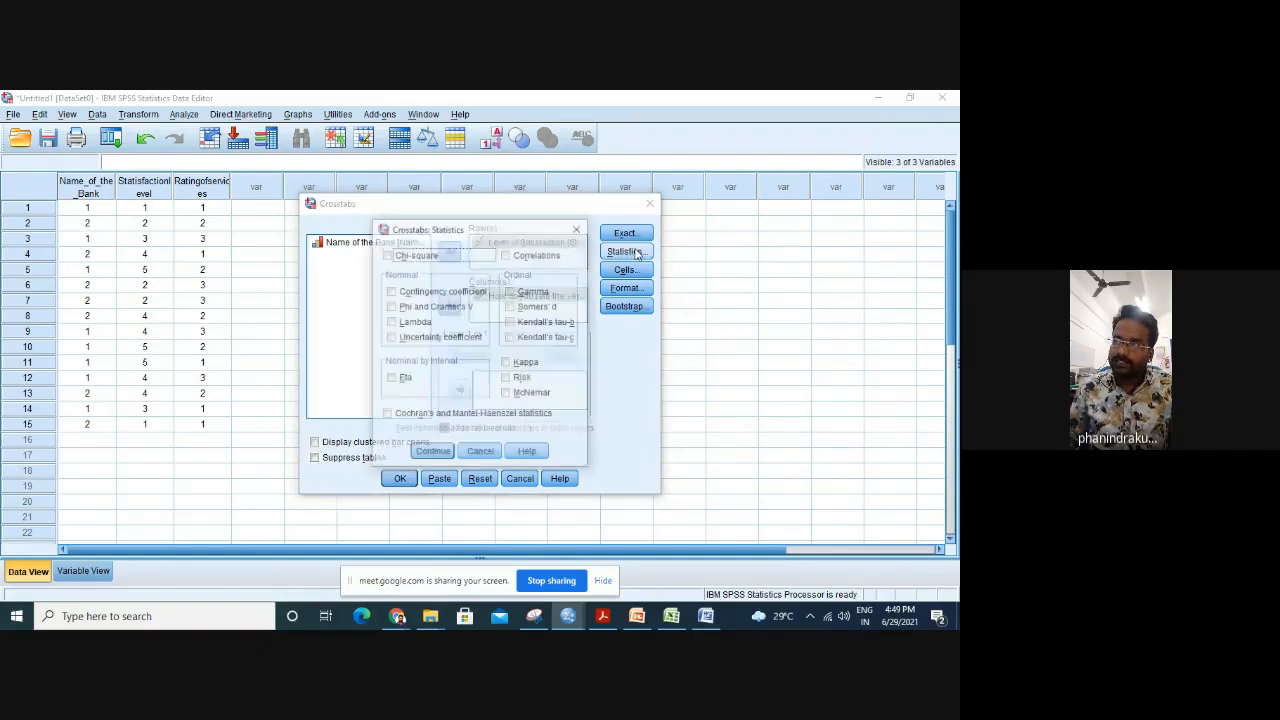
{"action": "left_click", "coordinate": [577, 230]}
{"action": "left_click", "coordinate": [625, 233]}
{"action": "left_click", "coordinate": [579, 243]}
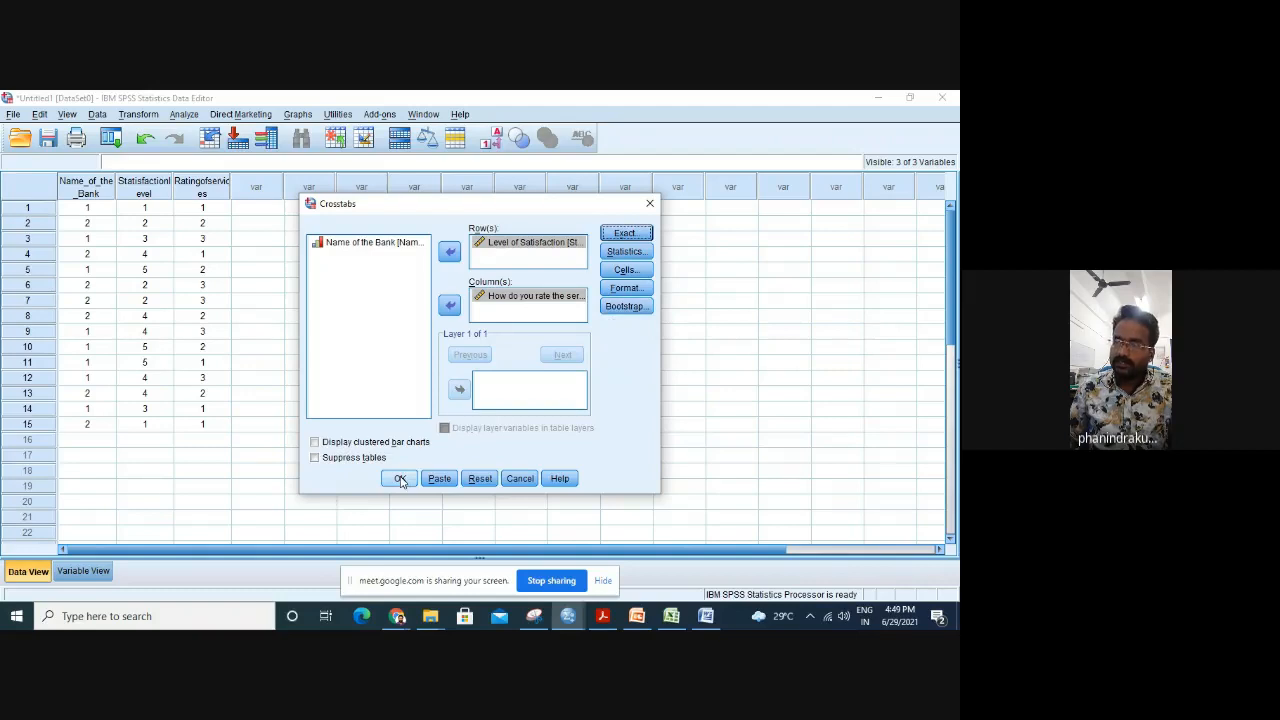
Run the Crosstabs analysis and copy the Level of Satisfaction by service rating crosstabulation table.
{"action": "left_click", "coordinate": [398, 479]}
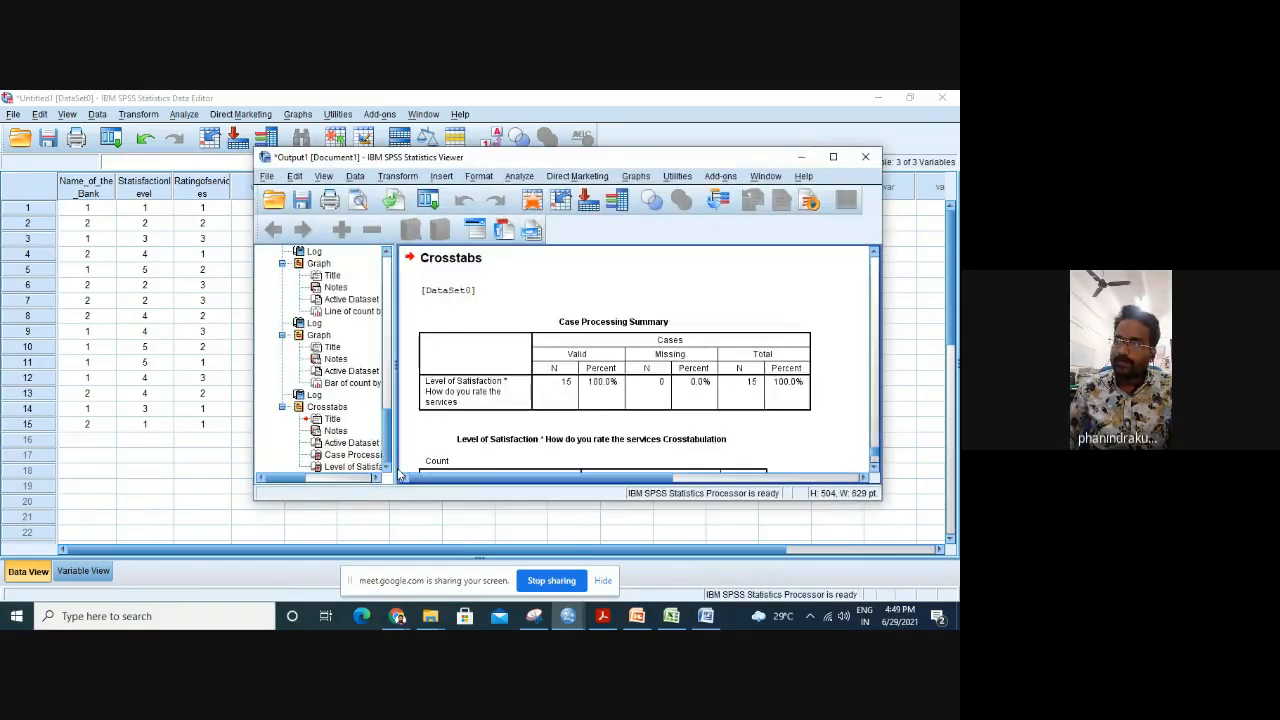
{"action": "scroll", "coordinate": [435, 455], "scroll_direction": "down", "scroll_amount": 3}
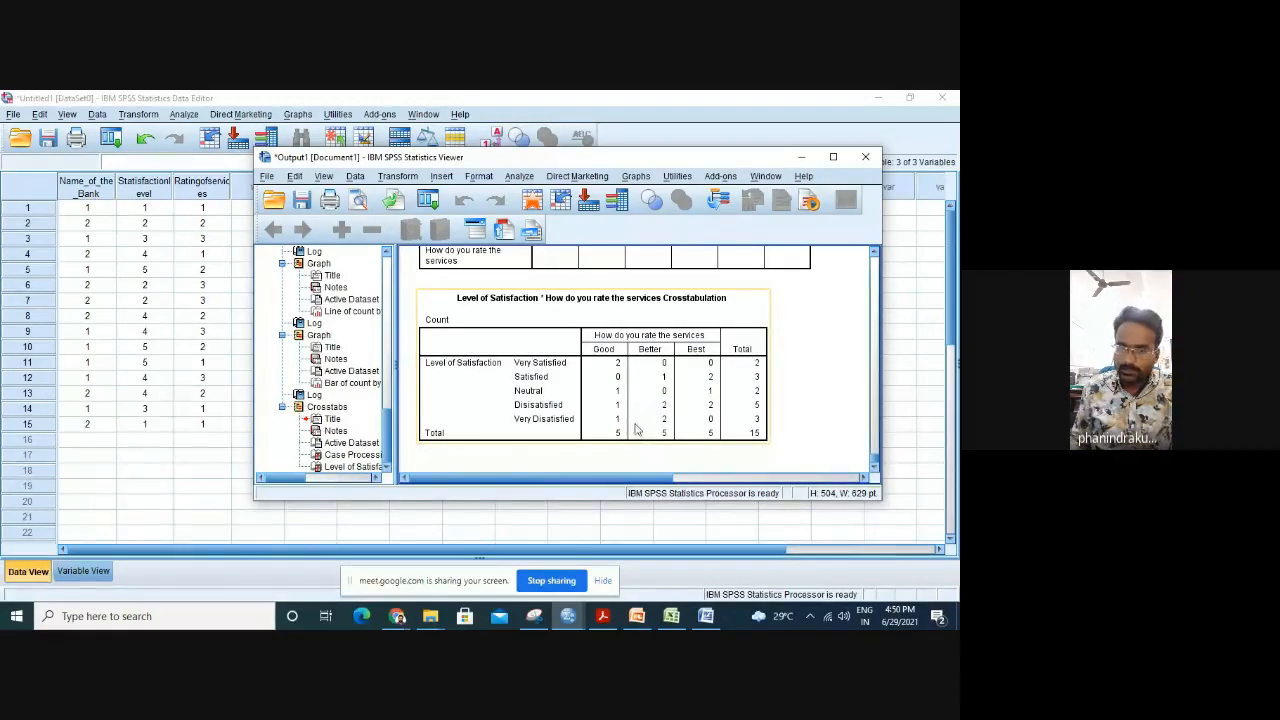
{"action": "right_click", "coordinate": [600, 312]}
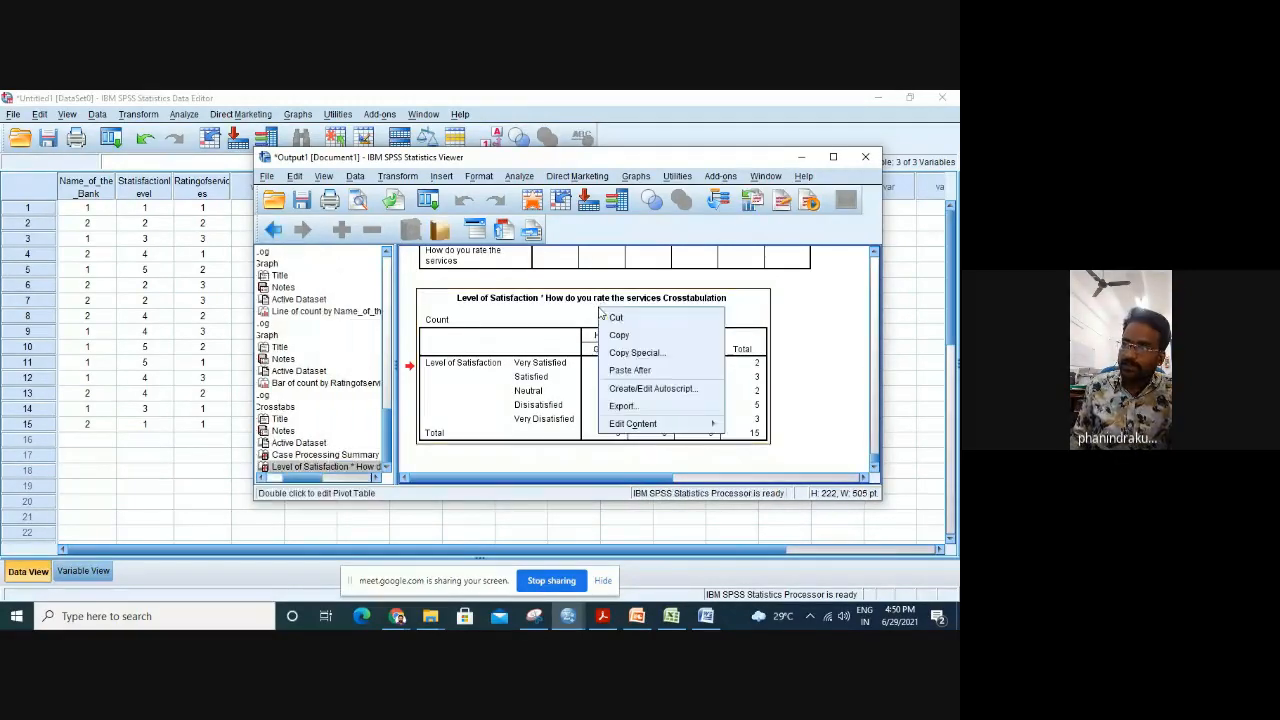
{"action": "left_click", "coordinate": [619, 335]}
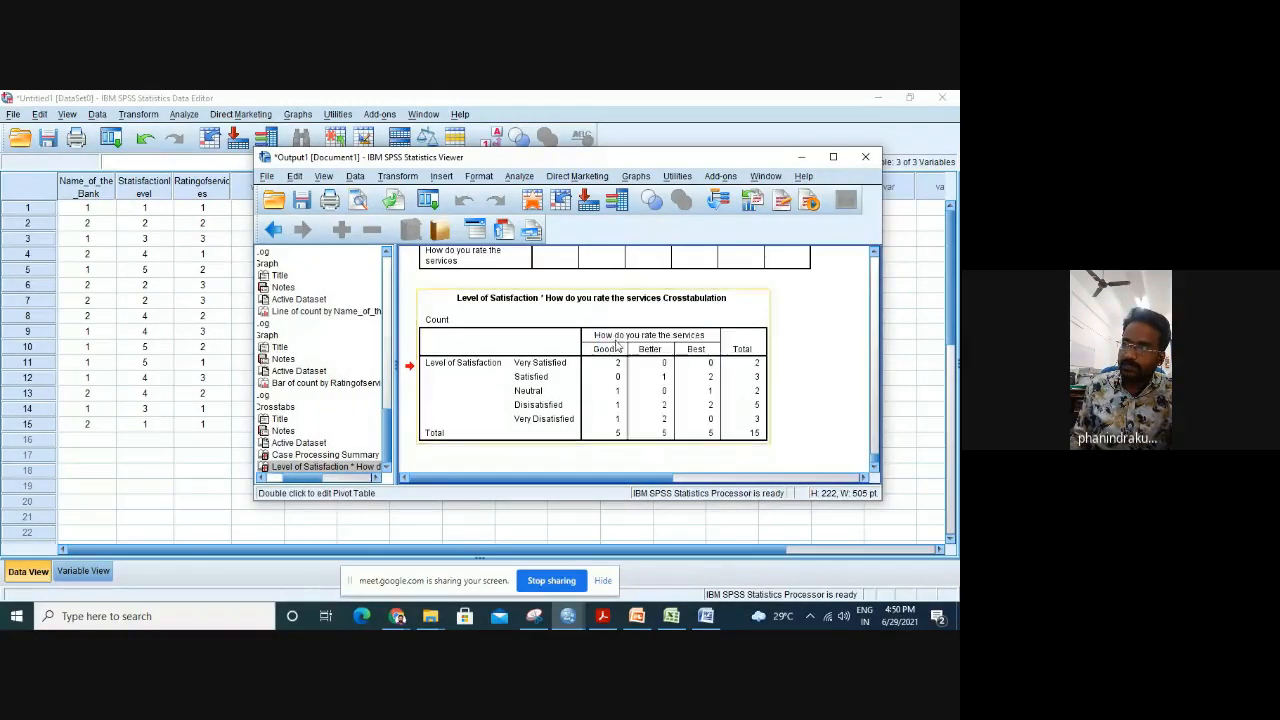
Switch to the Word document and paste the crosstabulation table below the Name of the Bank chart.
{"action": "left_click", "coordinate": [707, 616]}
{"action": "scroll", "coordinate": [780, 515], "scroll_direction": "down", "scroll_amount": 5}
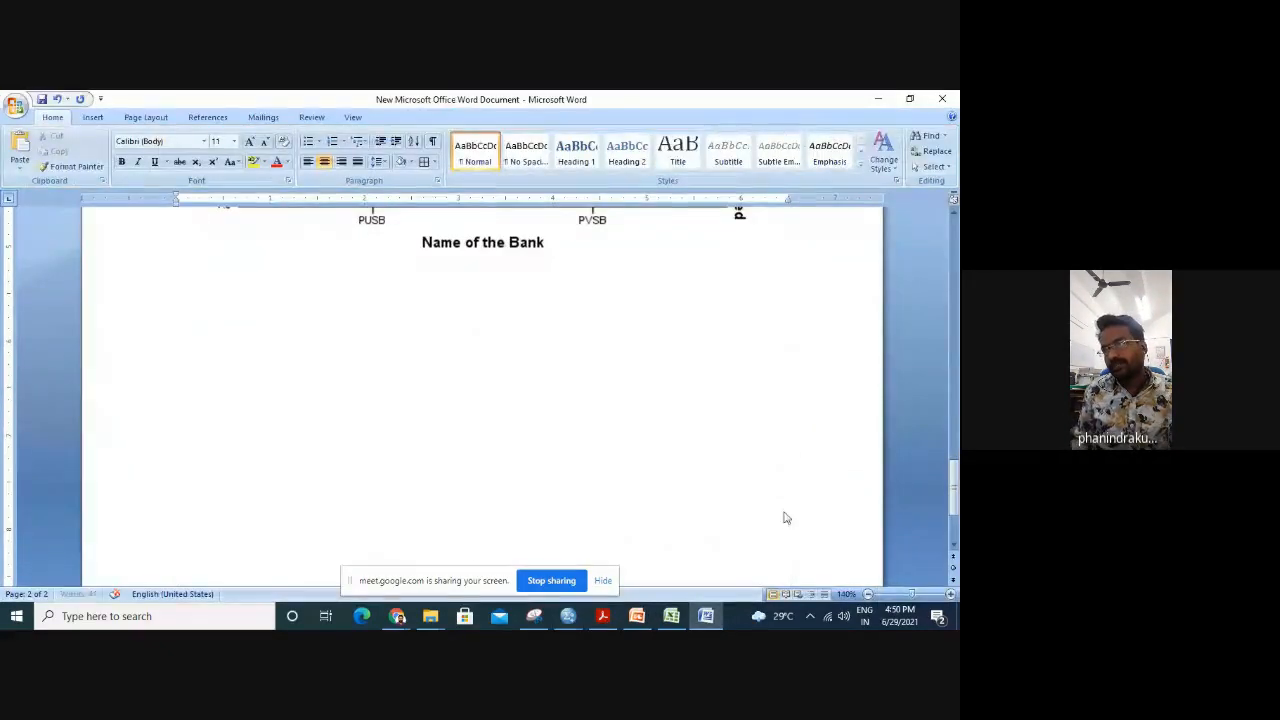
{"action": "key", "text": "ctrl+v"}
{"action": "scroll", "coordinate": [477, 357], "scroll_direction": "up", "scroll_amount": 3}
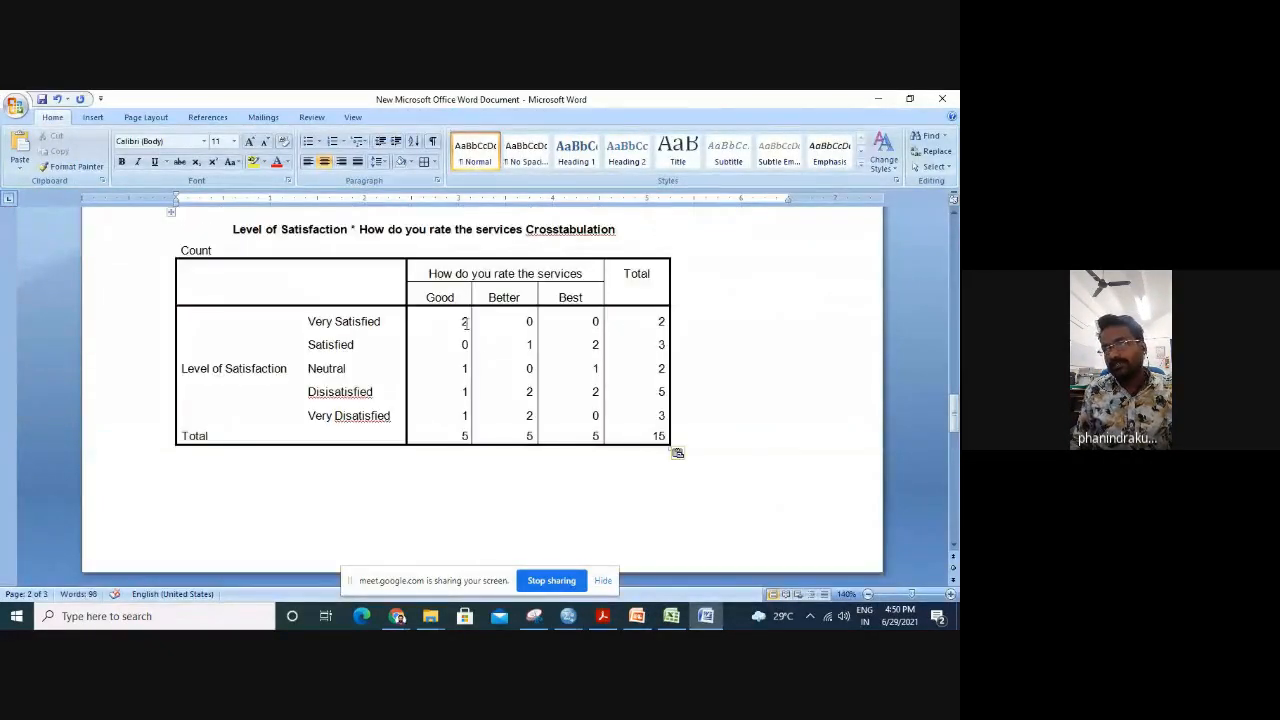
{"action": "left_click", "coordinate": [464, 321]}
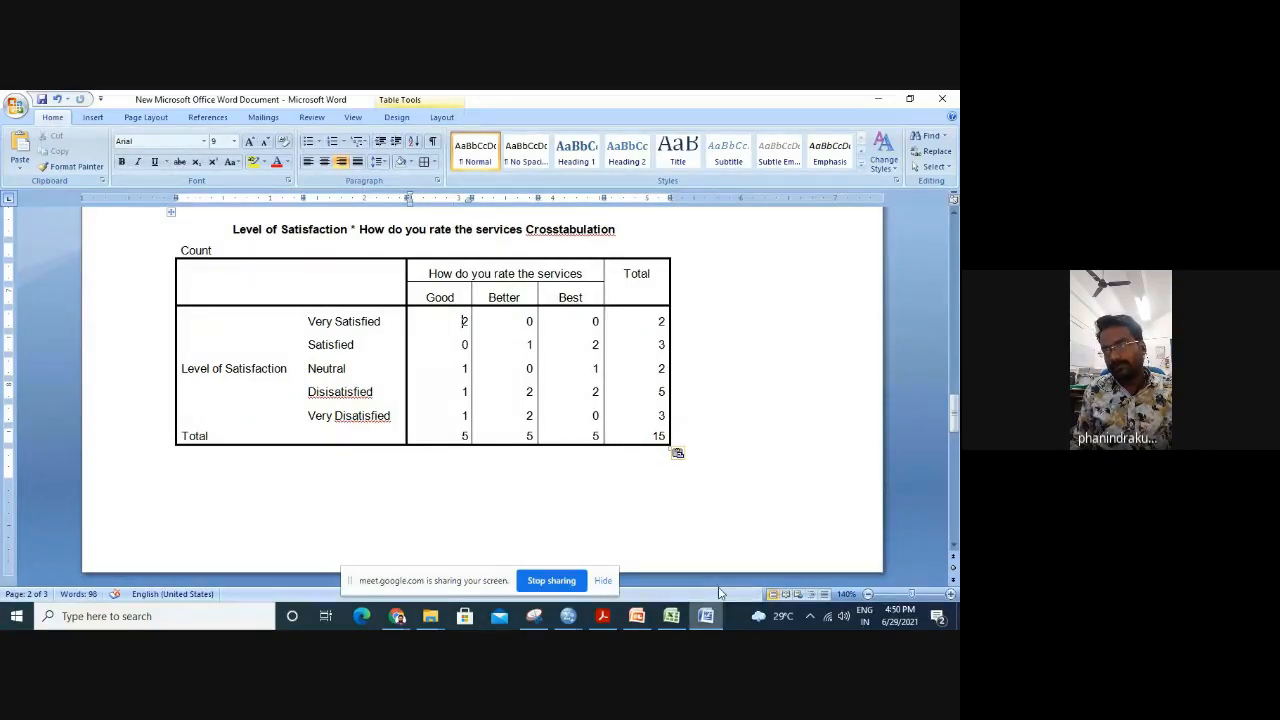
Switch to the SPSS data editor, reopen the Crosstabs analysis and reset its variable selection.
{"action": "mouse_move", "coordinate": [566, 617]}
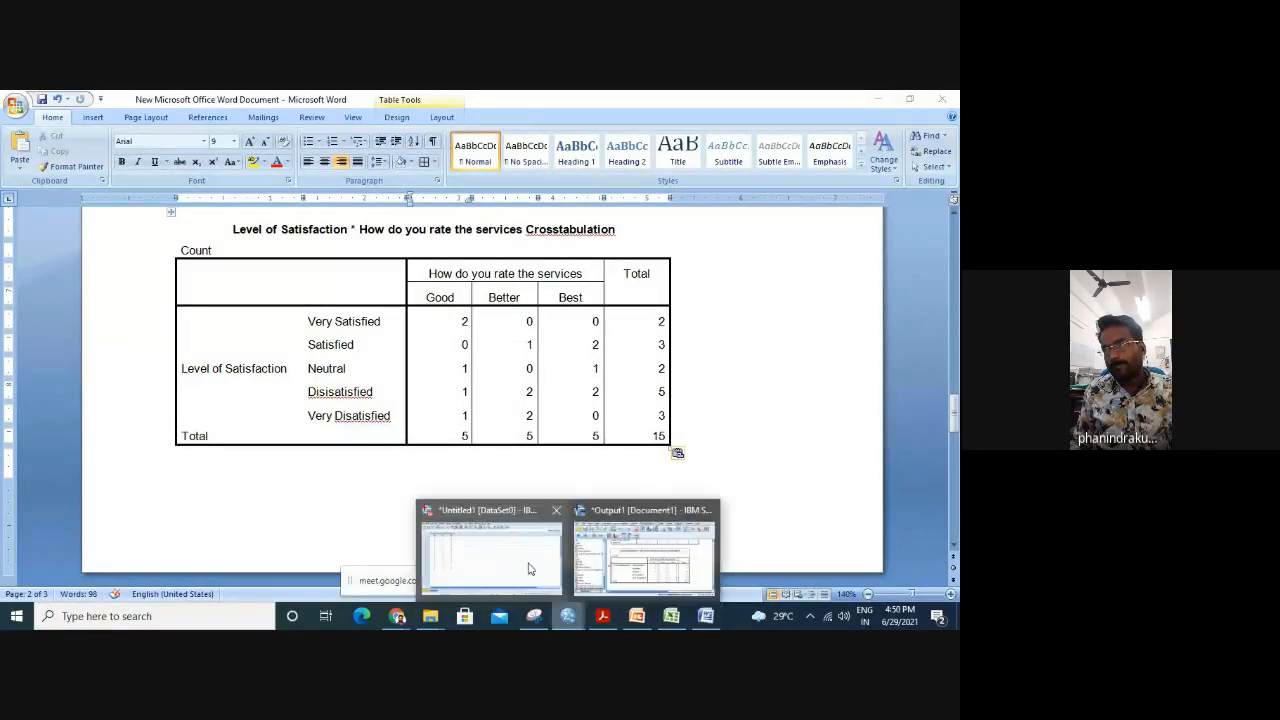
{"action": "left_click", "coordinate": [530, 566]}
{"action": "left_click", "coordinate": [184, 114]}
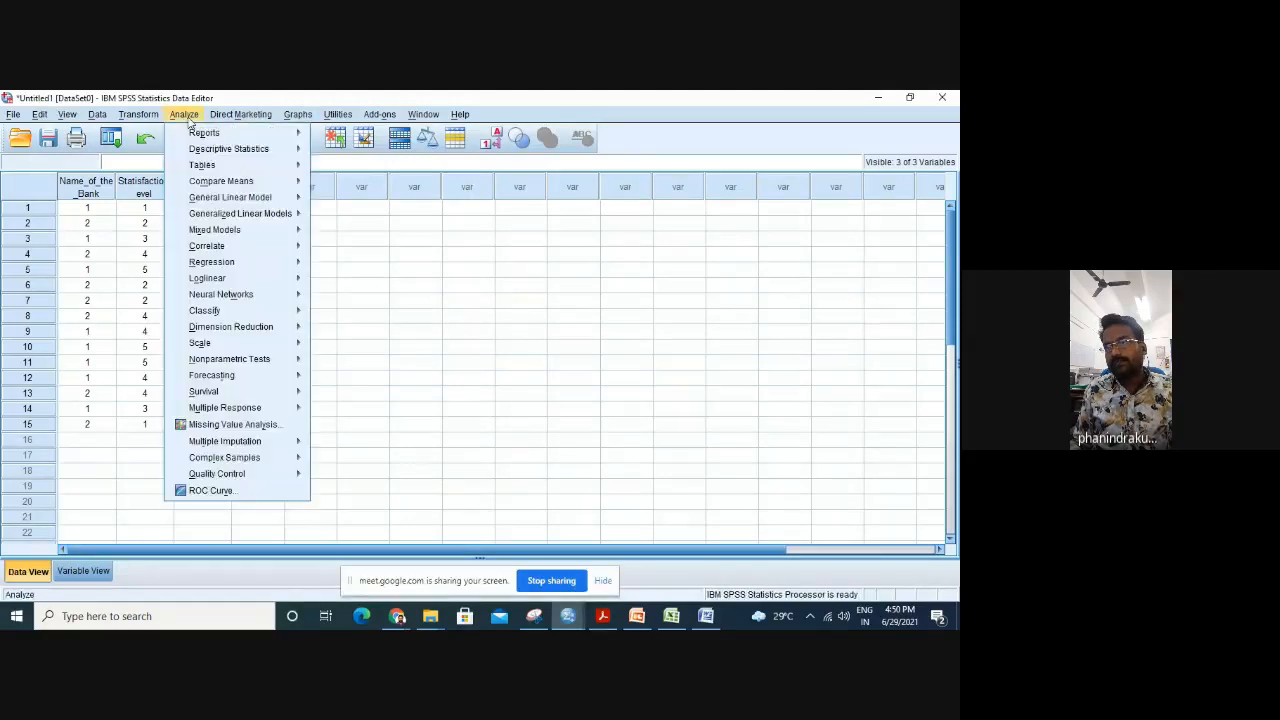
{"action": "mouse_move", "coordinate": [253, 152]}
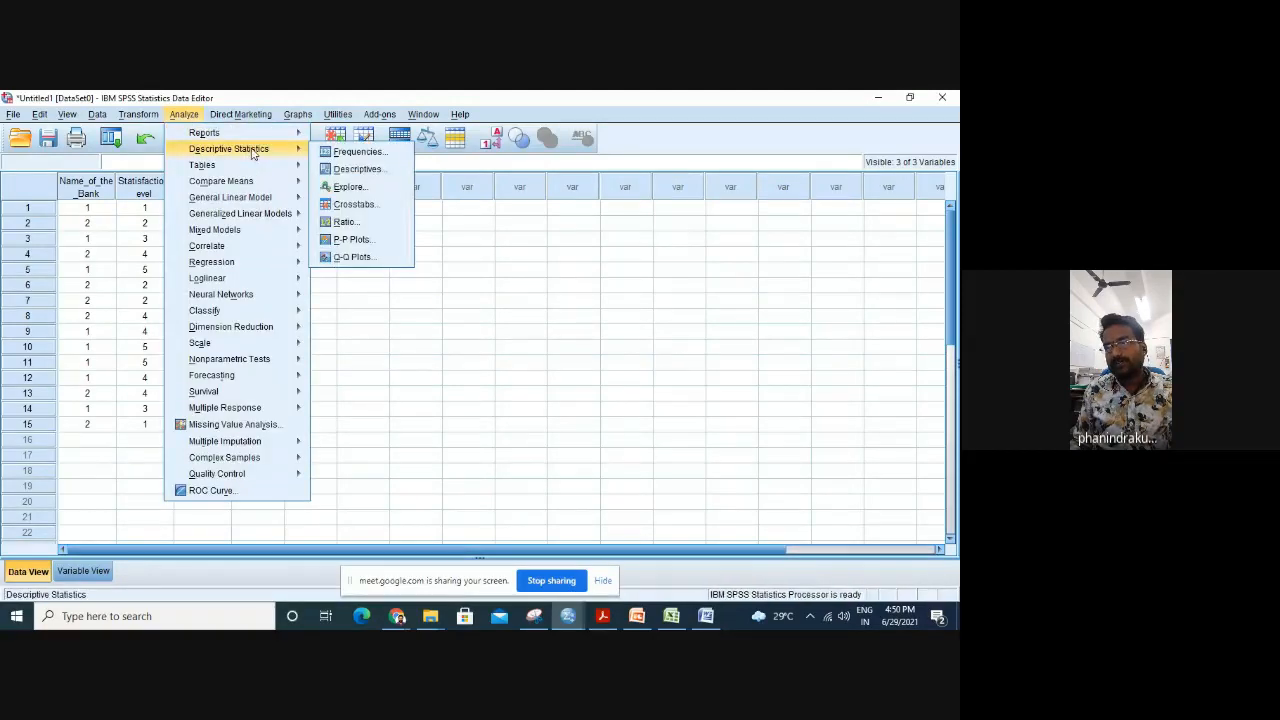
{"action": "left_click", "coordinate": [355, 204]}
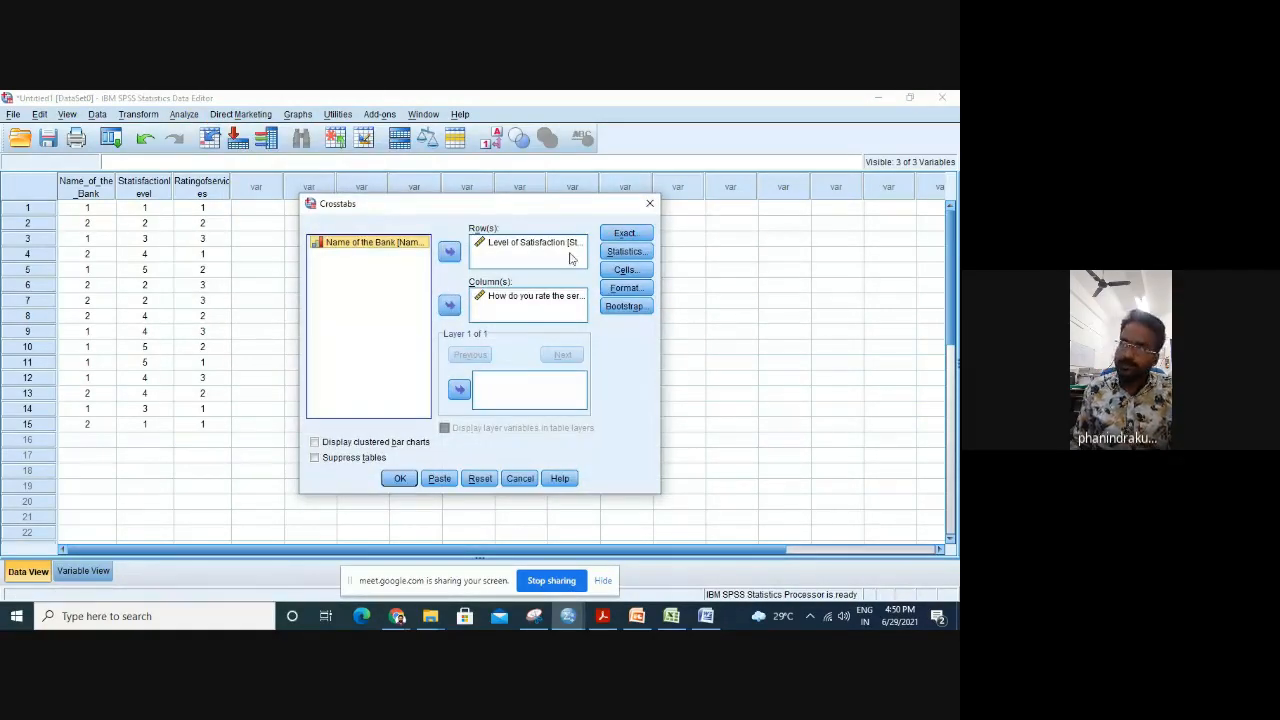
{"action": "left_click", "coordinate": [497, 479]}
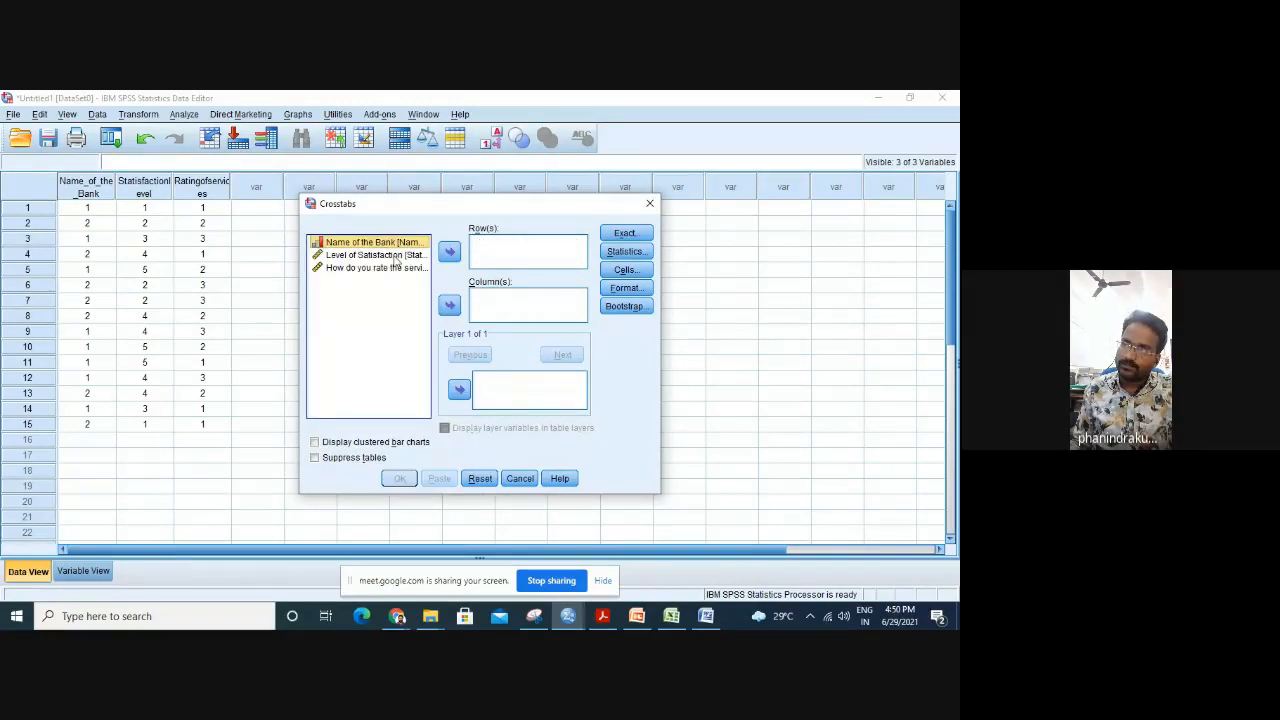
Run a Crosstabs analysis with Name of the Bank as rows and How do you rate the services as columns, and minimize the output.
{"action": "left_click", "coordinate": [396, 255]}
{"action": "left_click", "coordinate": [398, 243]}
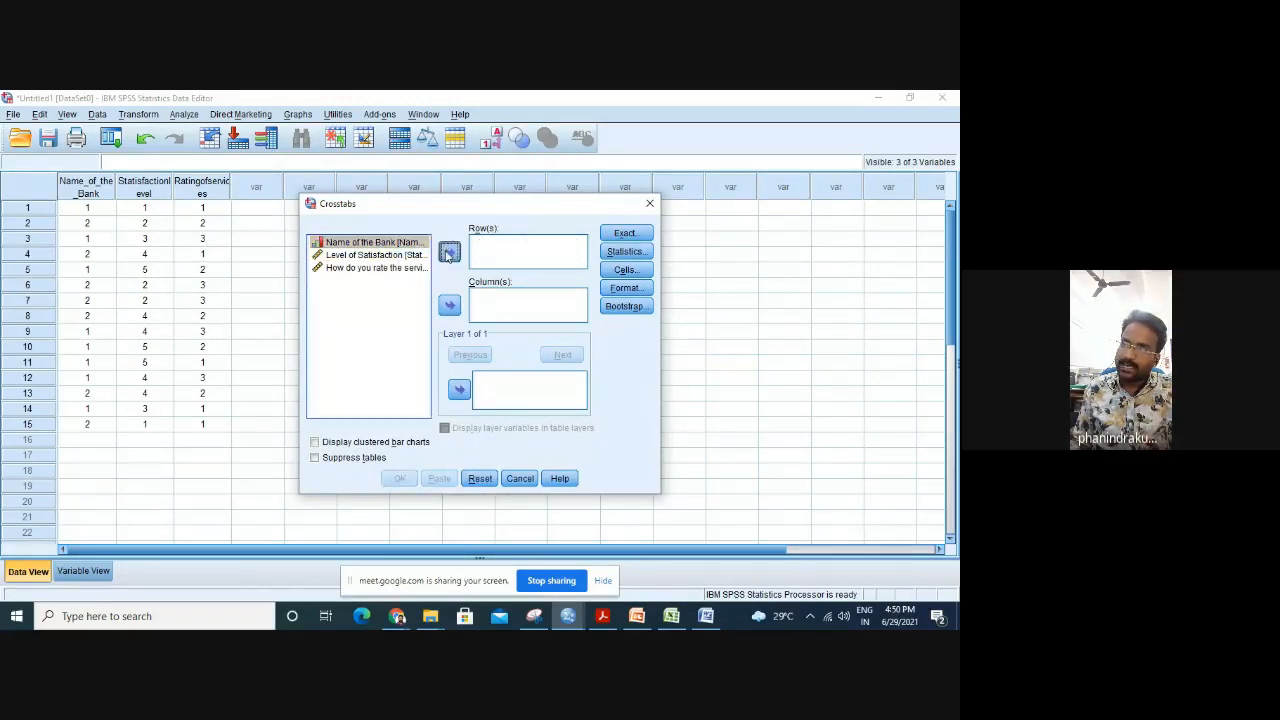
{"action": "left_click", "coordinate": [449, 251]}
{"action": "left_click", "coordinate": [408, 256]}
{"action": "left_click", "coordinate": [449, 304]}
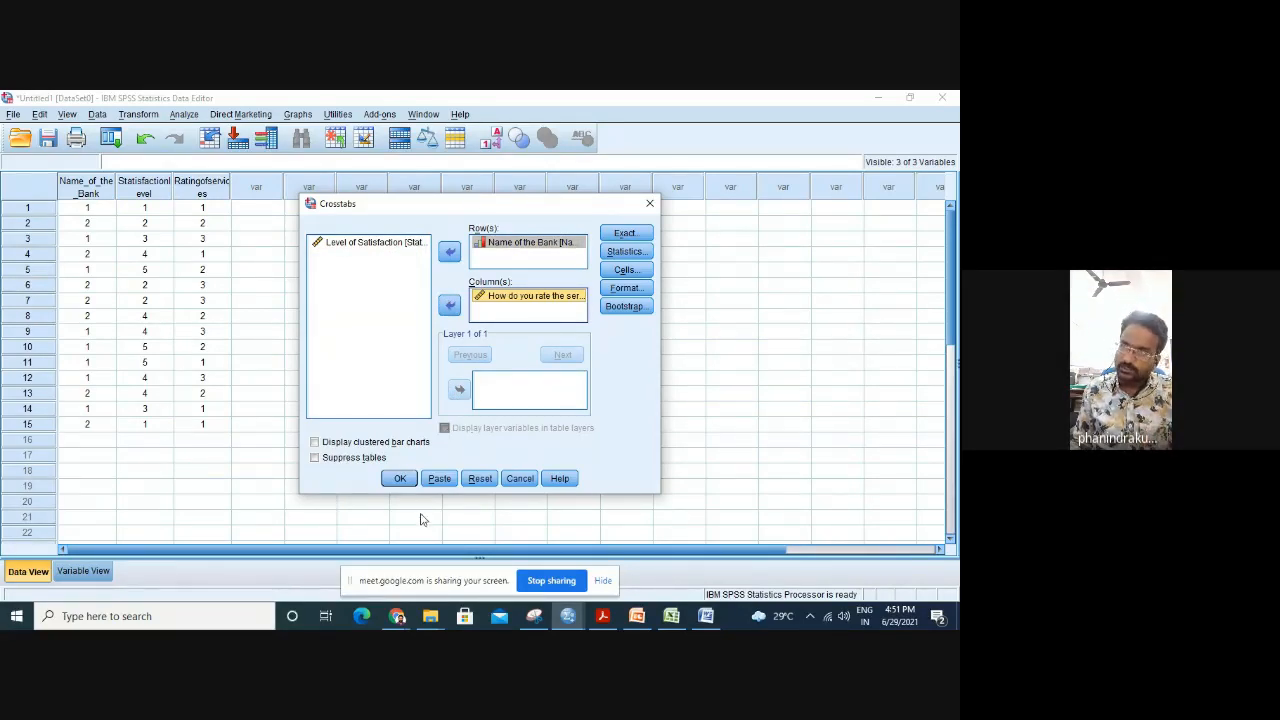
{"action": "left_click", "coordinate": [400, 479]}
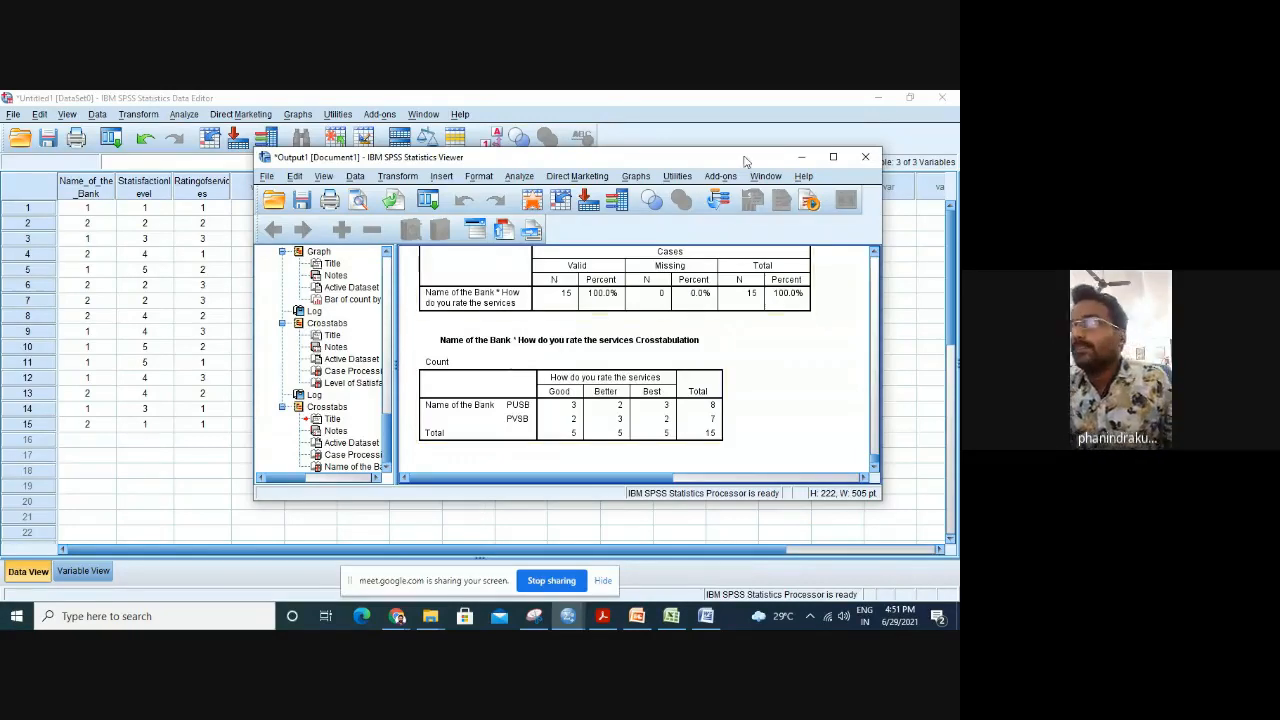
{"action": "left_click", "coordinate": [801, 157]}
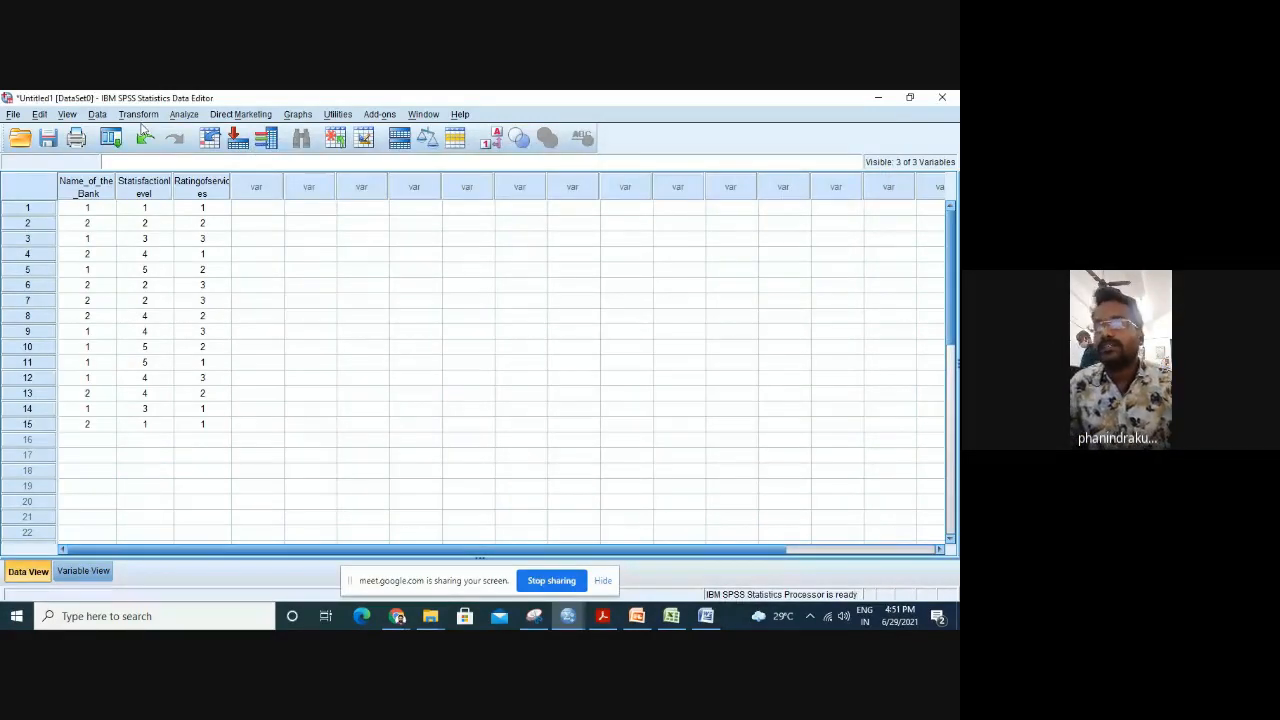
Review the Statistics and Cell Display options of the Crosstabs analysis and close it without running.
{"action": "left_click", "coordinate": [184, 114]}
{"action": "mouse_move", "coordinate": [292, 150]}
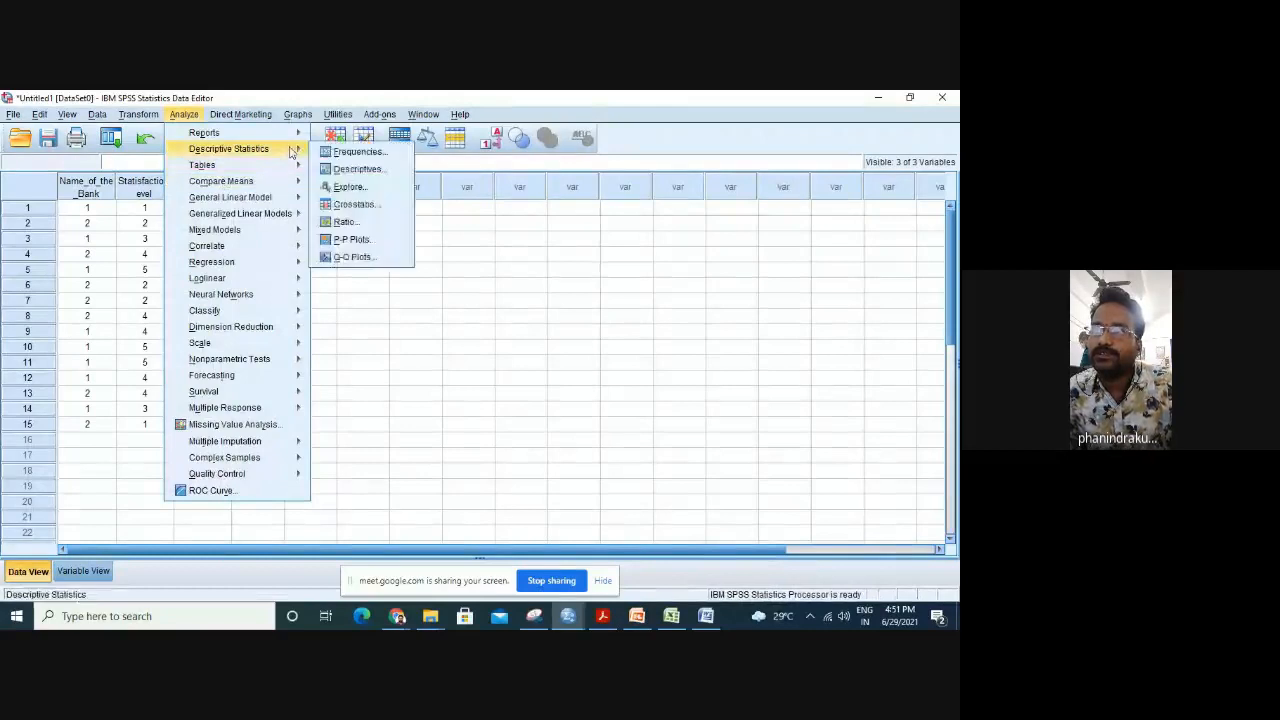
{"action": "left_click", "coordinate": [371, 206]}
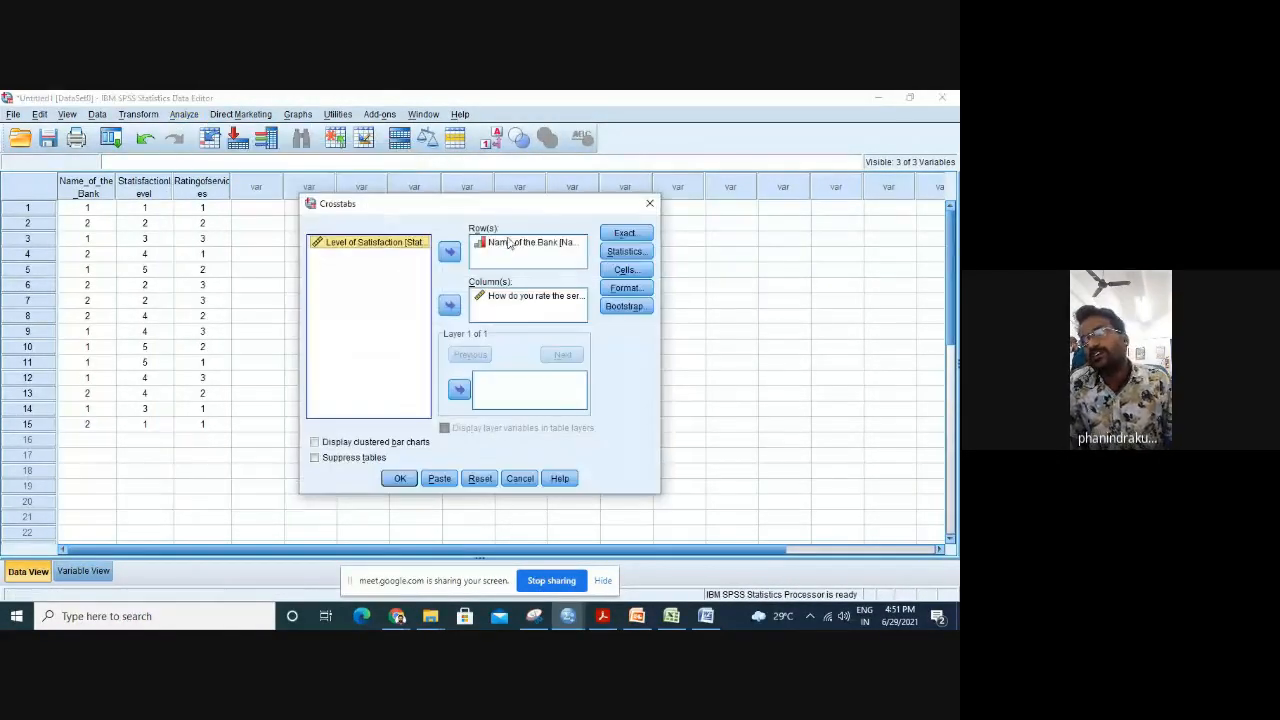
{"action": "left_click", "coordinate": [621, 253]}
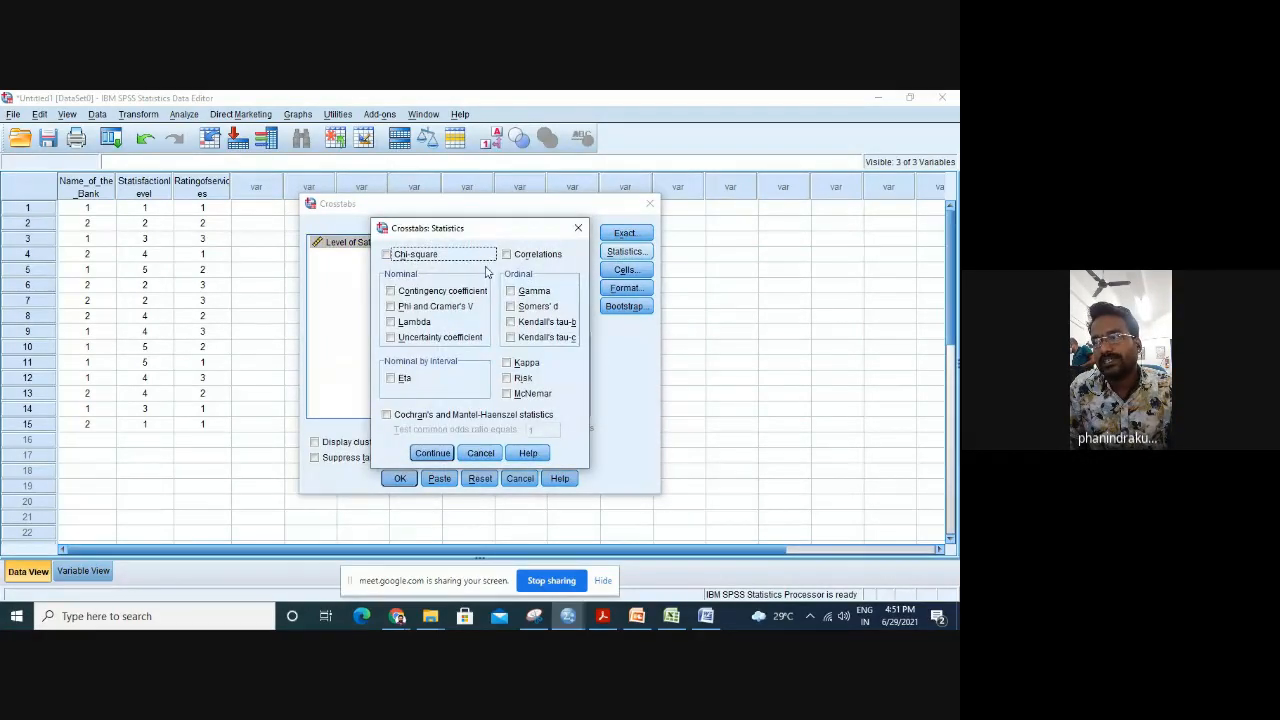
{"action": "left_click", "coordinate": [578, 228]}
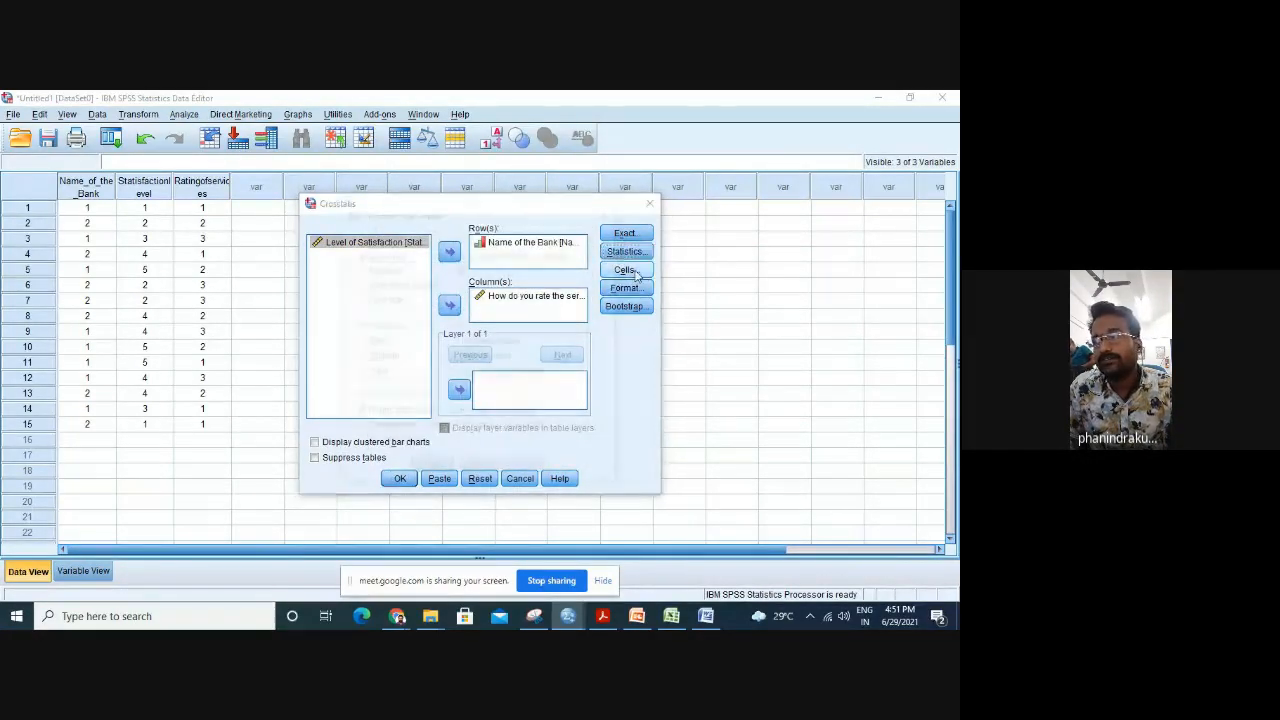
{"action": "left_click", "coordinate": [626, 270]}
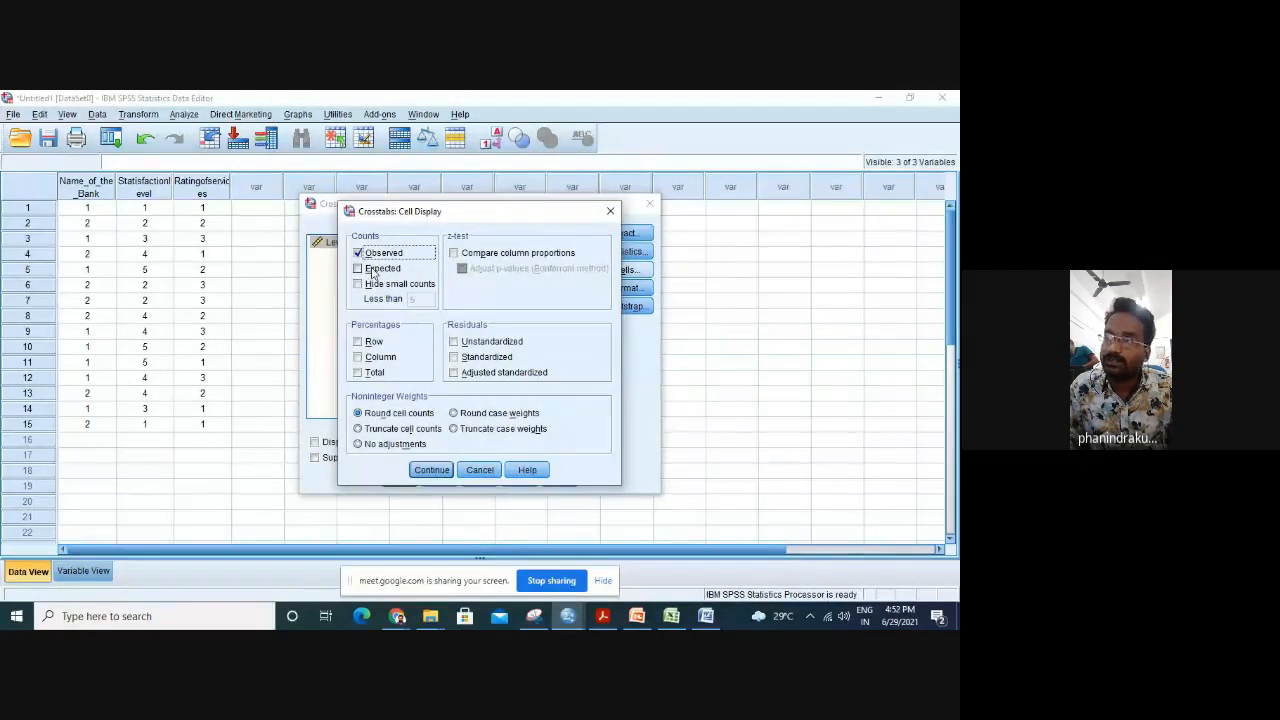
{"action": "left_click", "coordinate": [610, 211]}
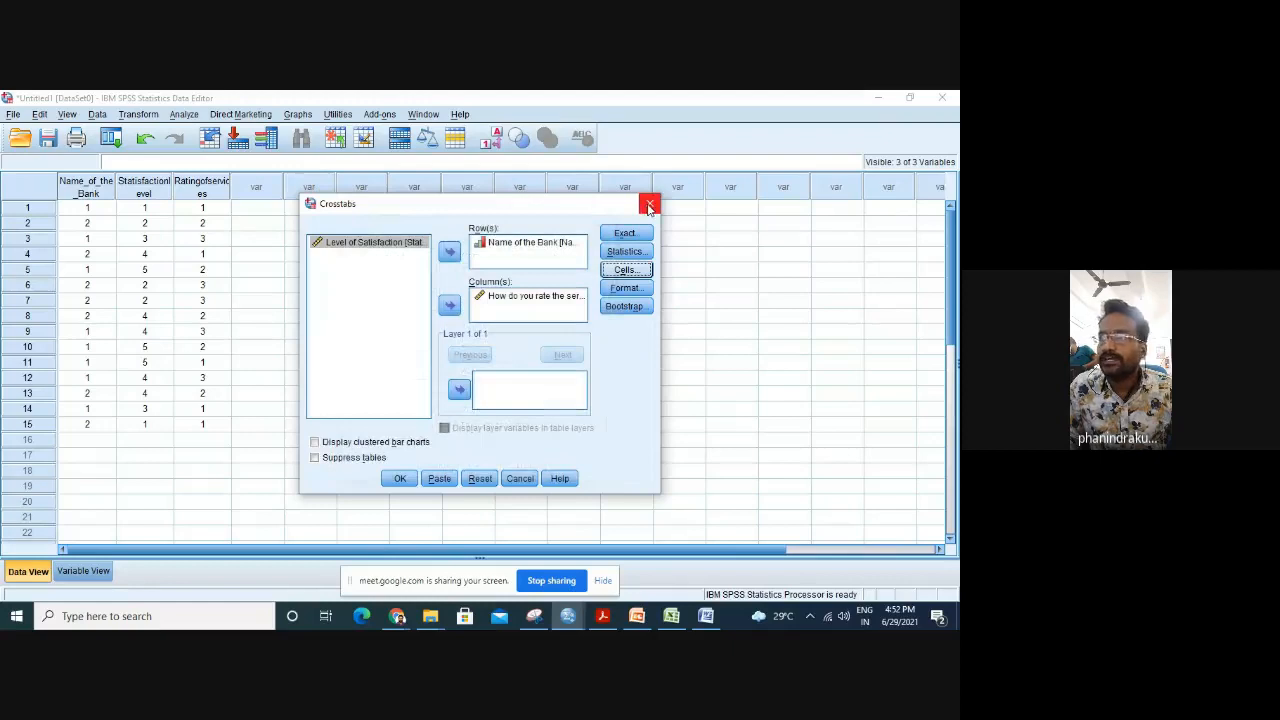
{"action": "left_click", "coordinate": [648, 206]}
{"action": "left_click", "coordinate": [180, 116]}
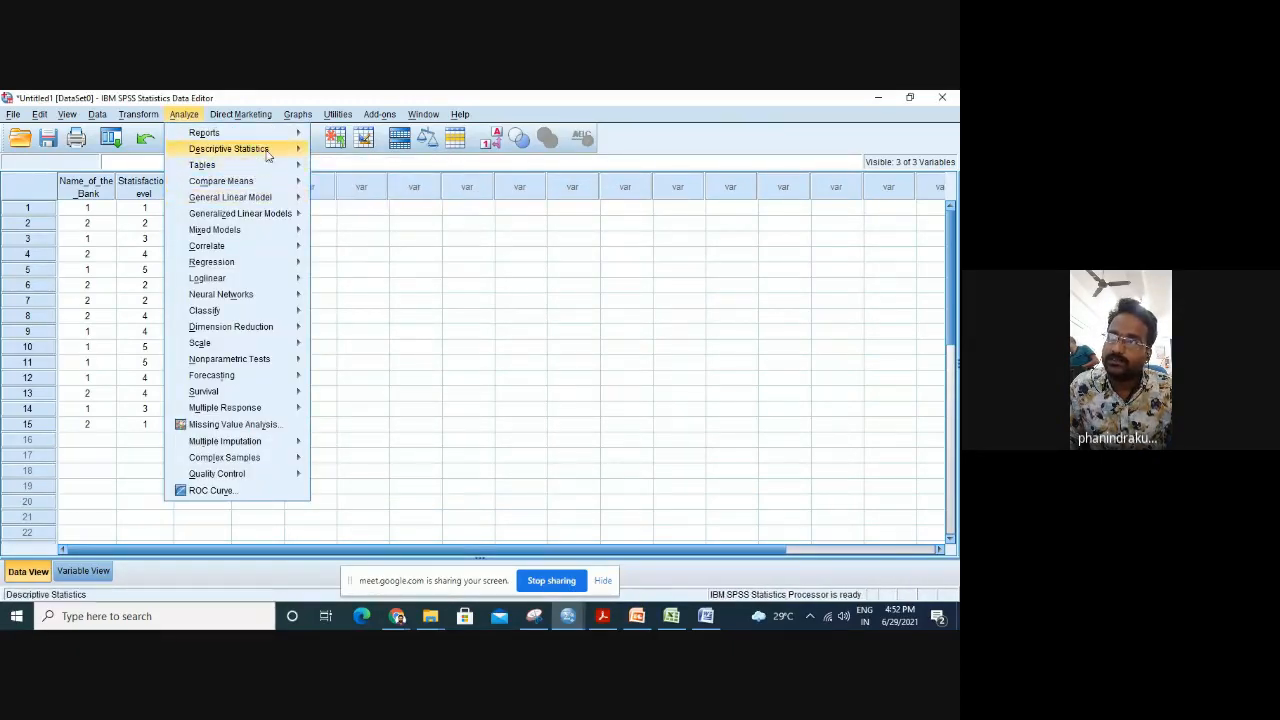
{"action": "mouse_move", "coordinate": [272, 152]}
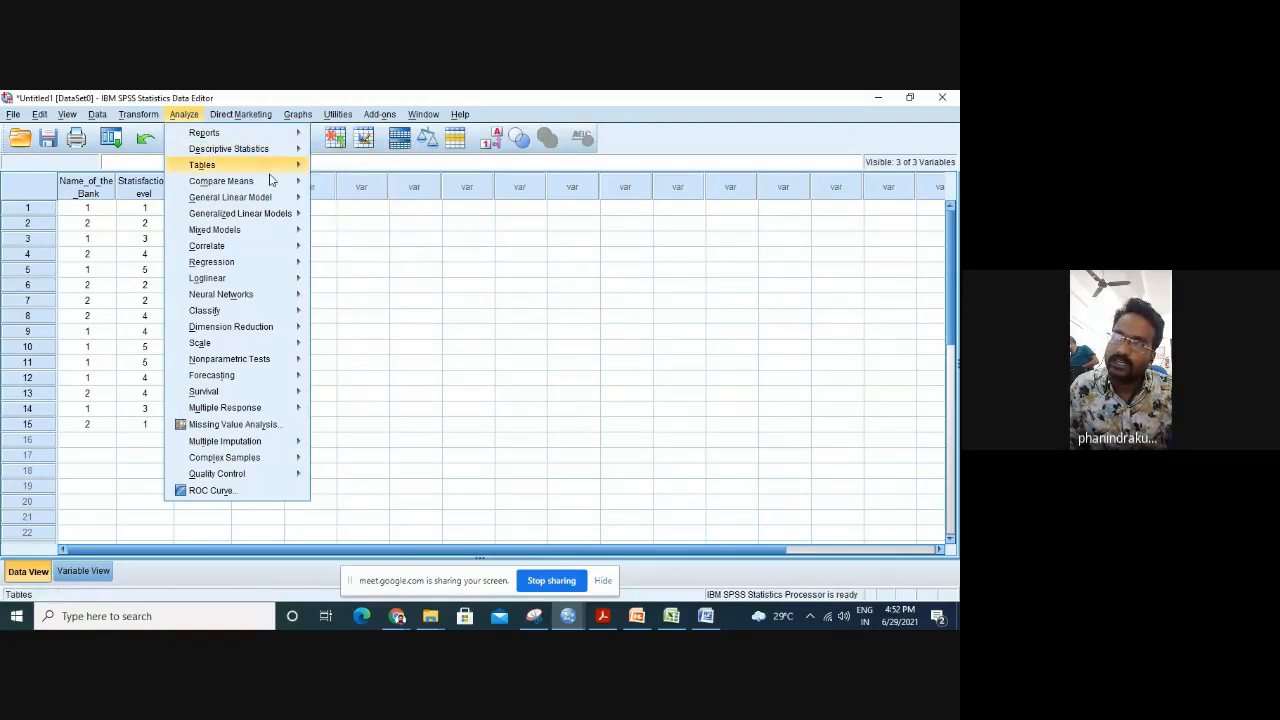
{"action": "mouse_move", "coordinate": [270, 184]}
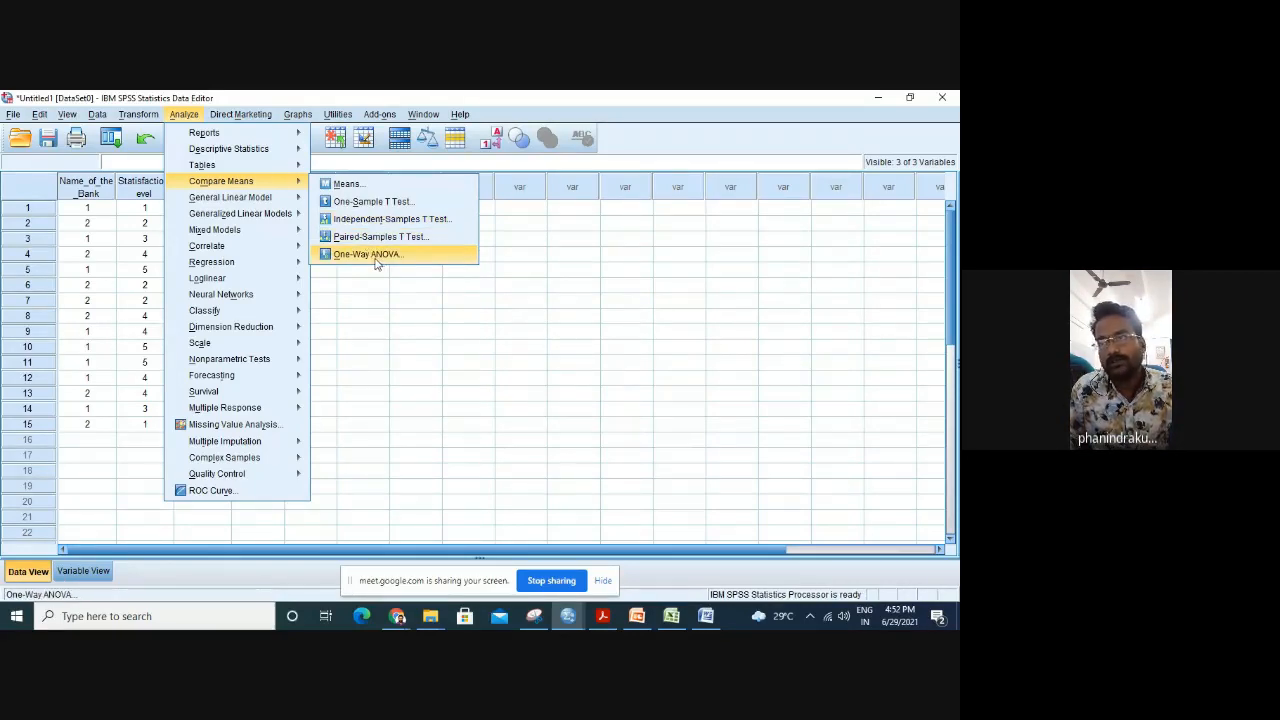
{"action": "mouse_move", "coordinate": [268, 251]}
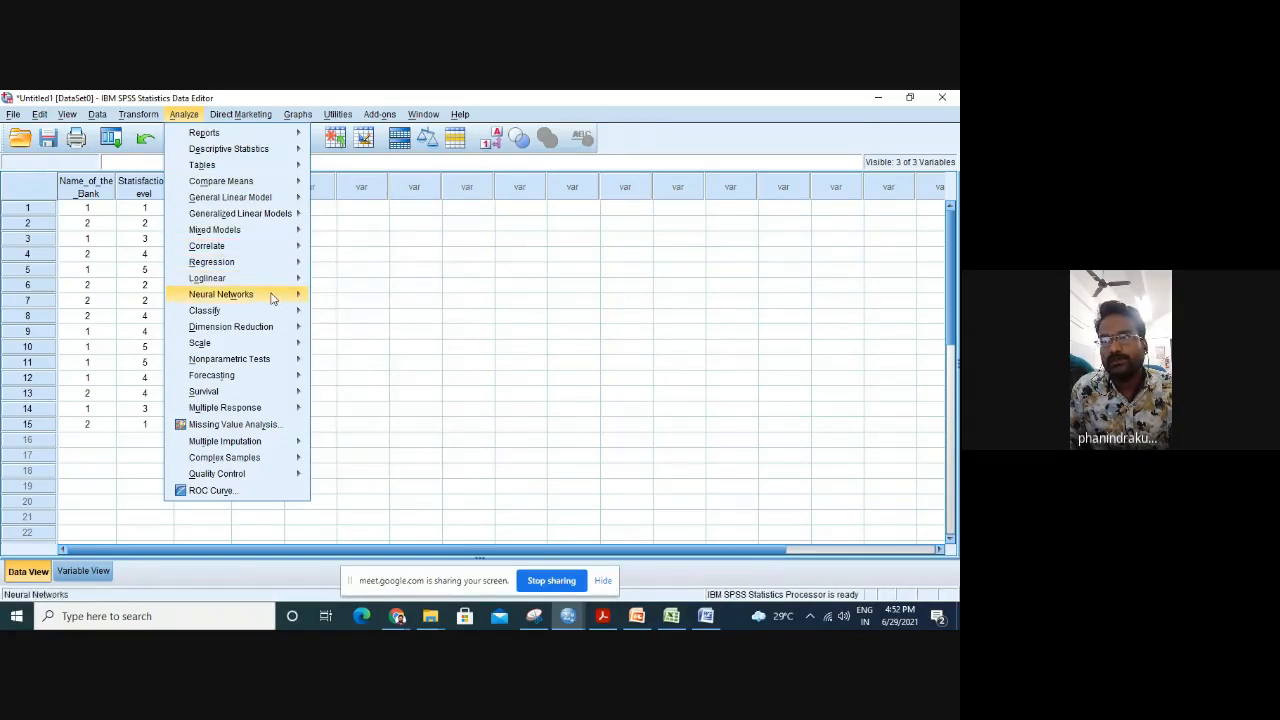
{"action": "mouse_move", "coordinate": [268, 335]}
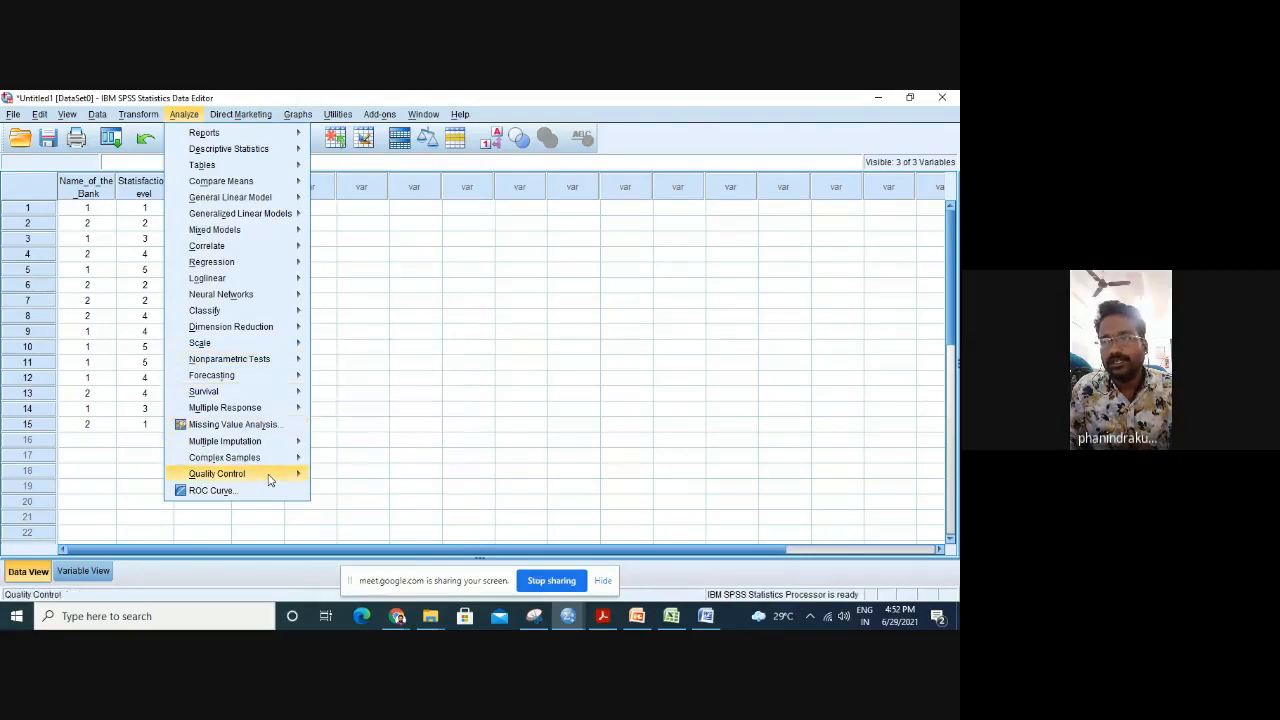
{"action": "mouse_move", "coordinate": [268, 480]}
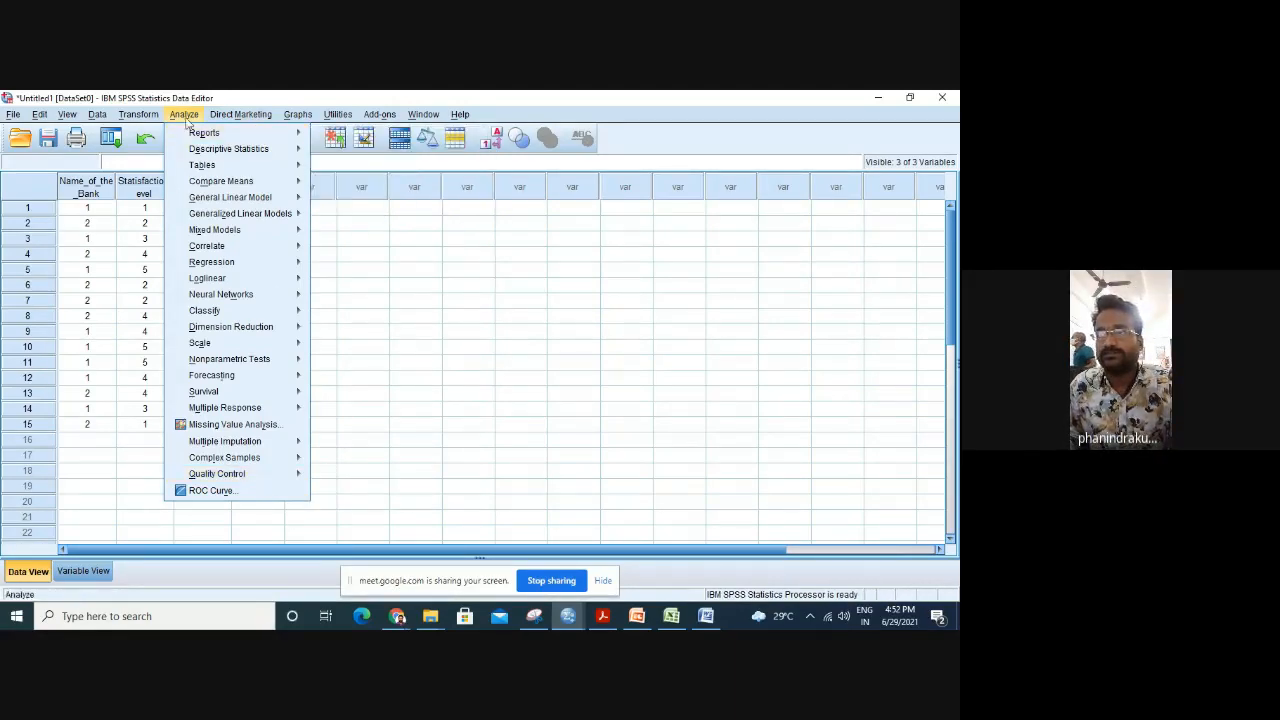
{"action": "mouse_move", "coordinate": [102, 117]}
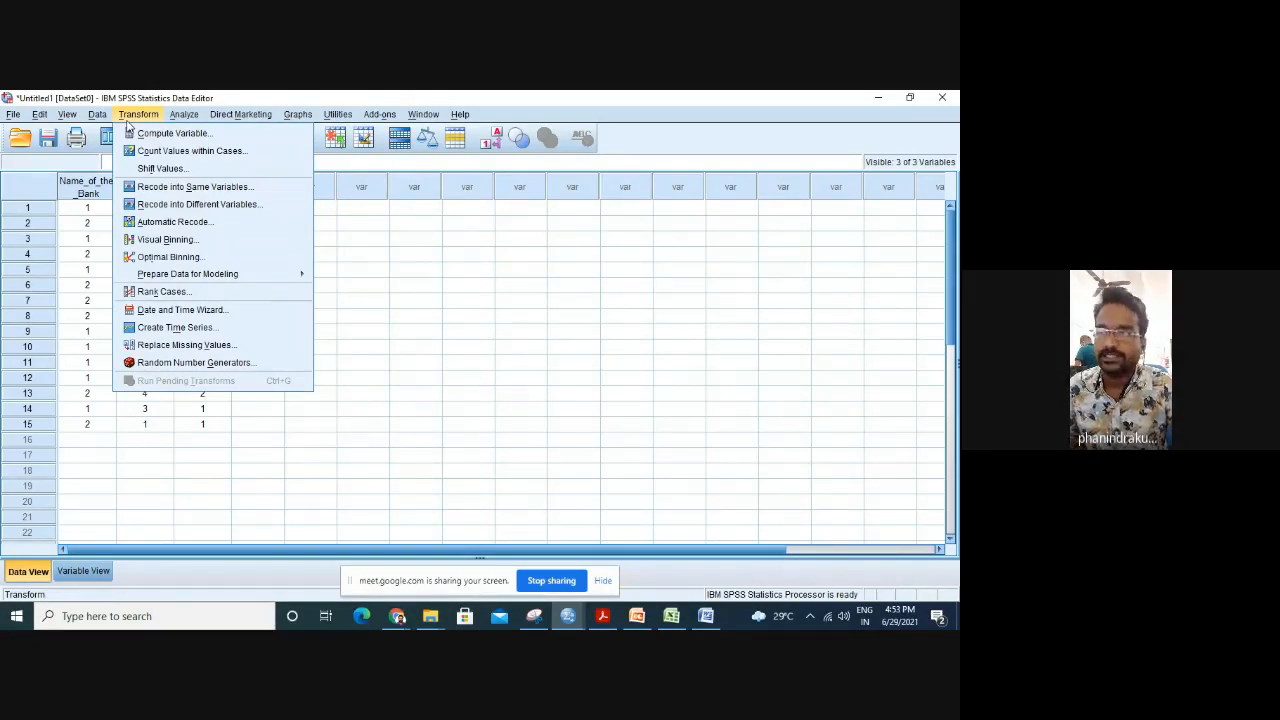
{"action": "left_click", "coordinate": [425, 321]}
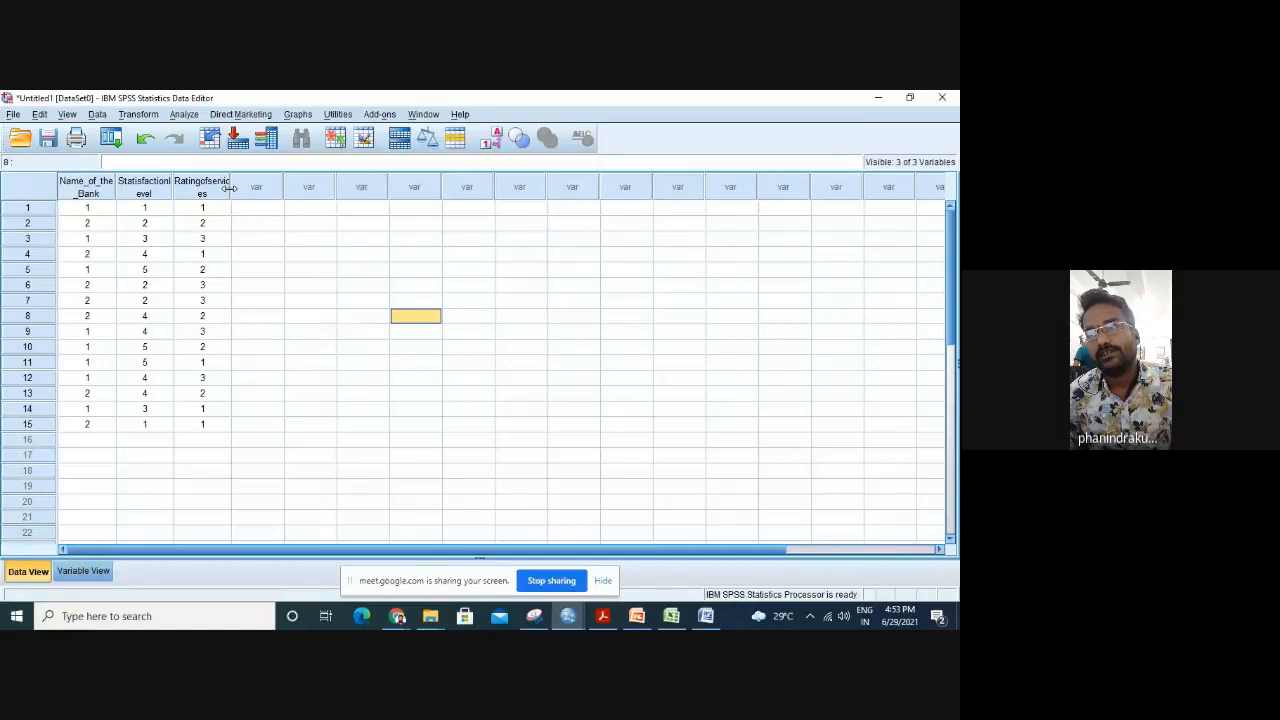
Widen the Ratingofservices, Statisfactionlevel and Name_of_the_Bank columns so each full variable name fits on one line.
{"action": "left_click_drag", "start_coordinate": [229, 187], "coordinate": [256, 188]}
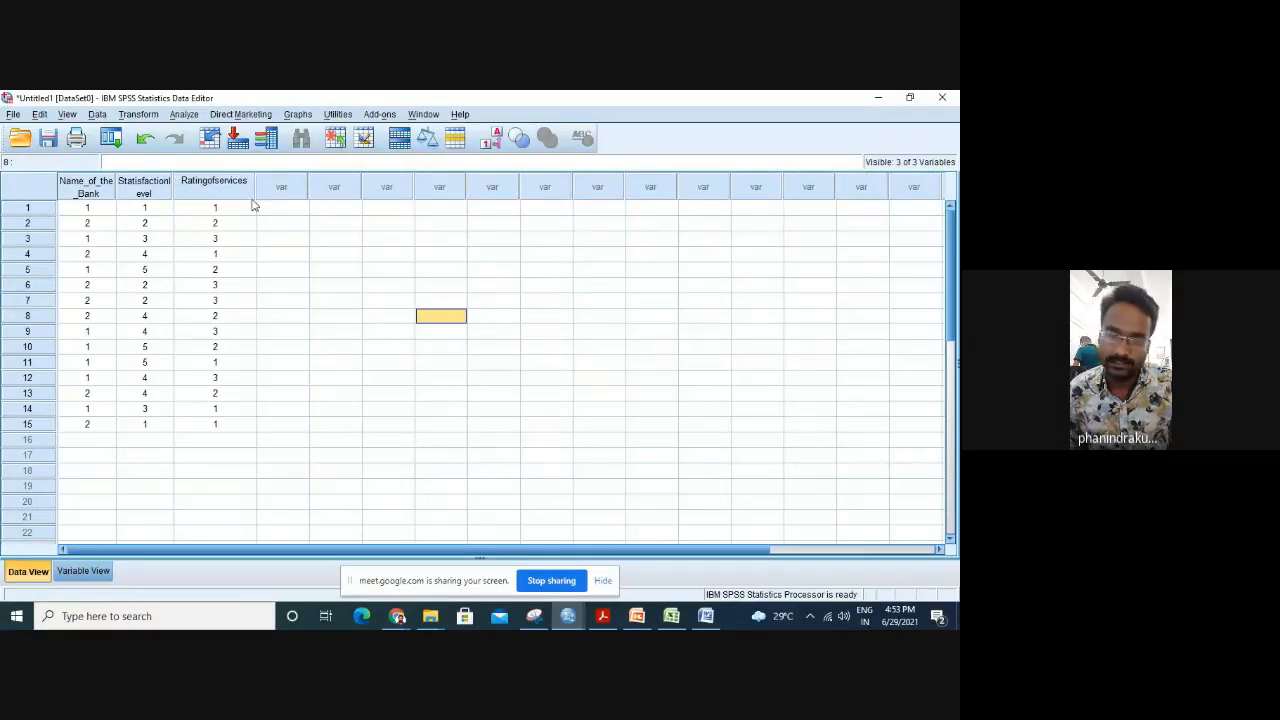
{"action": "left_click_drag", "start_coordinate": [173, 190], "coordinate": [198, 190]}
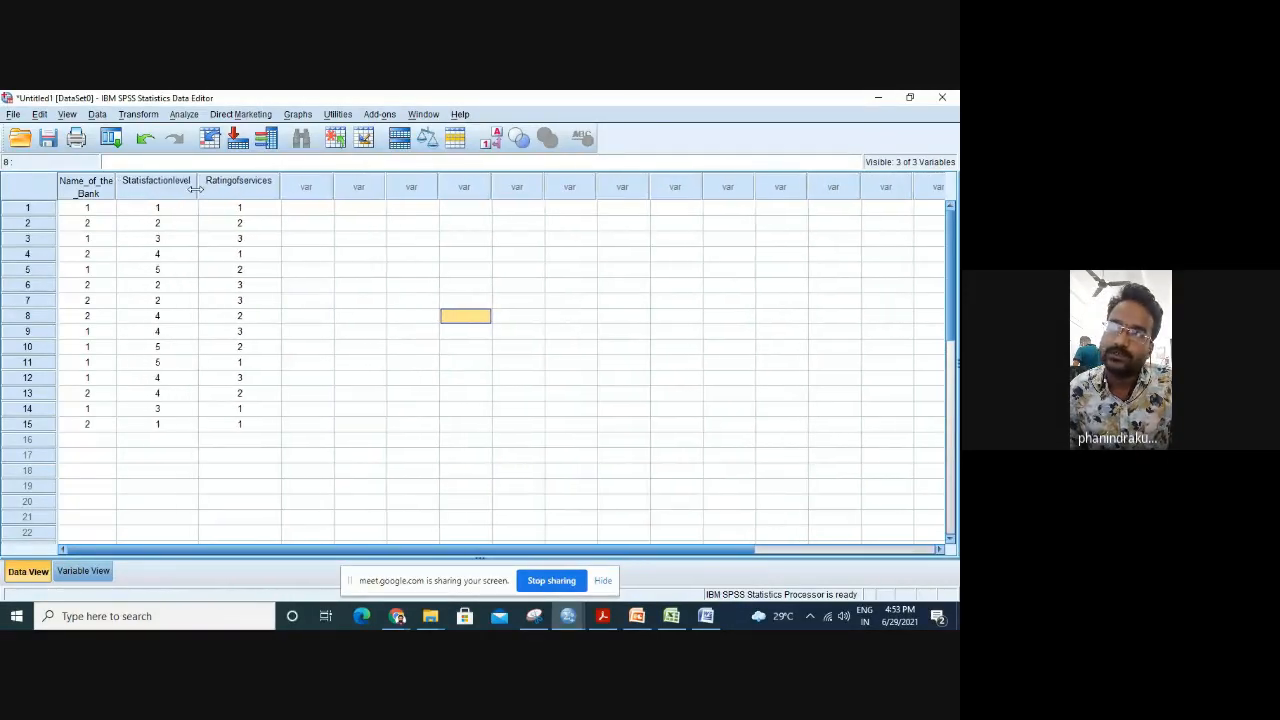
{"action": "left_click_drag", "start_coordinate": [116, 187], "coordinate": [146, 182]}
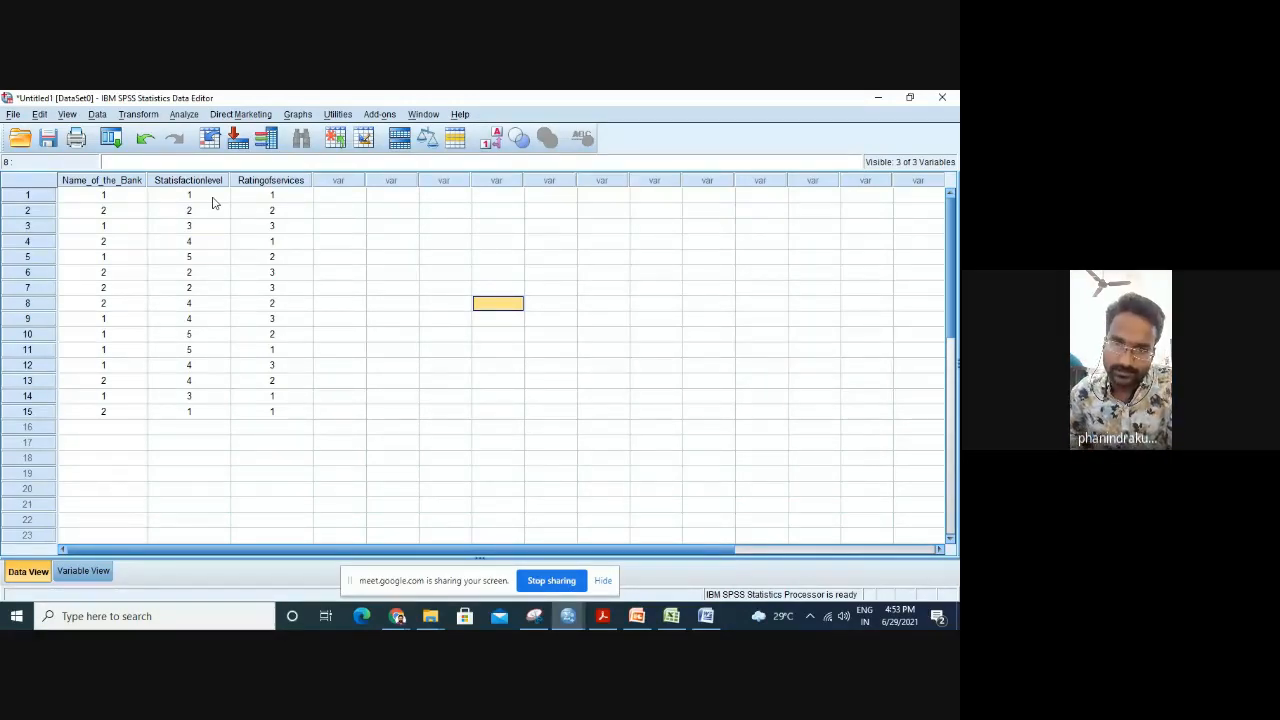
Review the definitions of the three variables and return to the case data.
{"action": "left_click", "coordinate": [91, 572]}
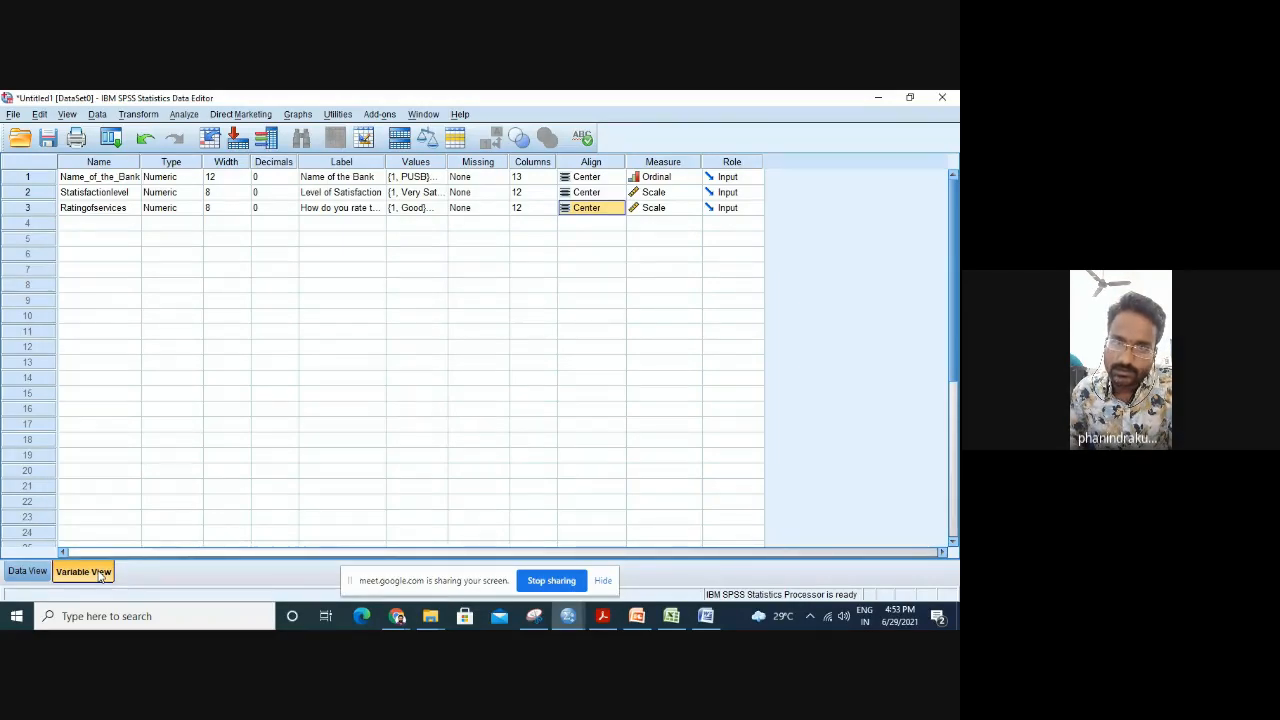
{"action": "left_click", "coordinate": [26, 572]}
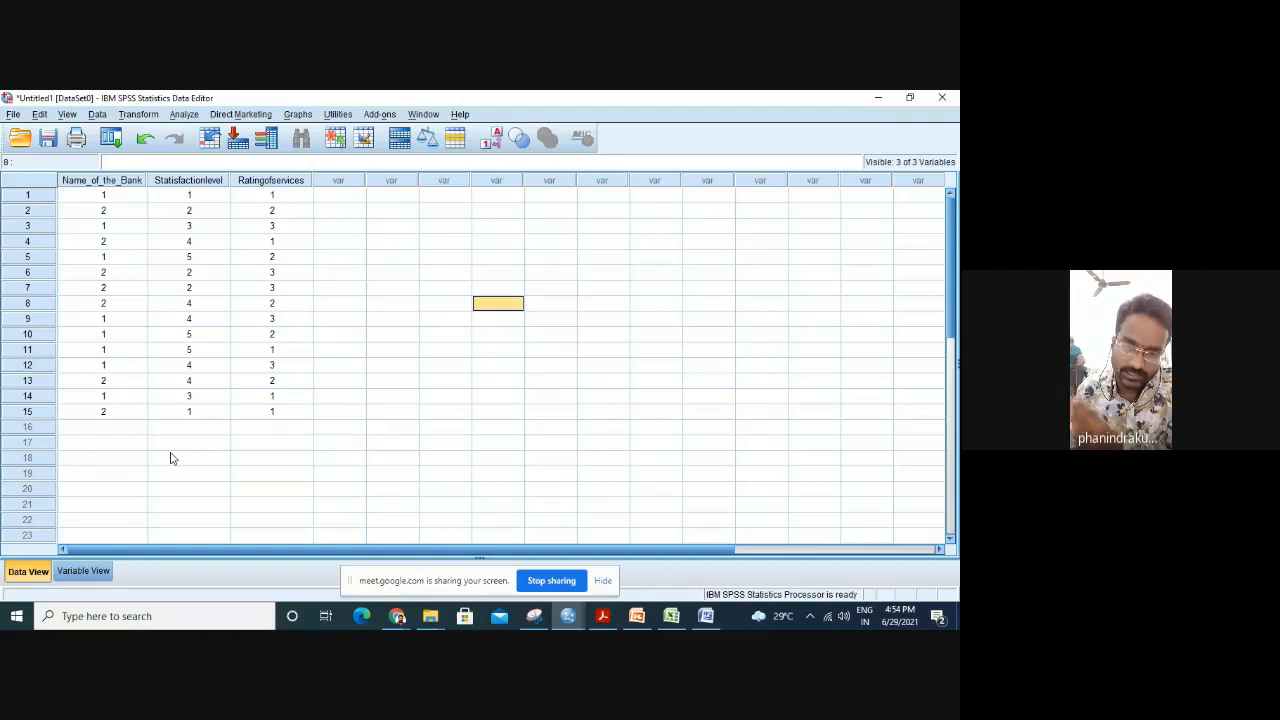
{"action": "left_click", "coordinate": [335, 418]}
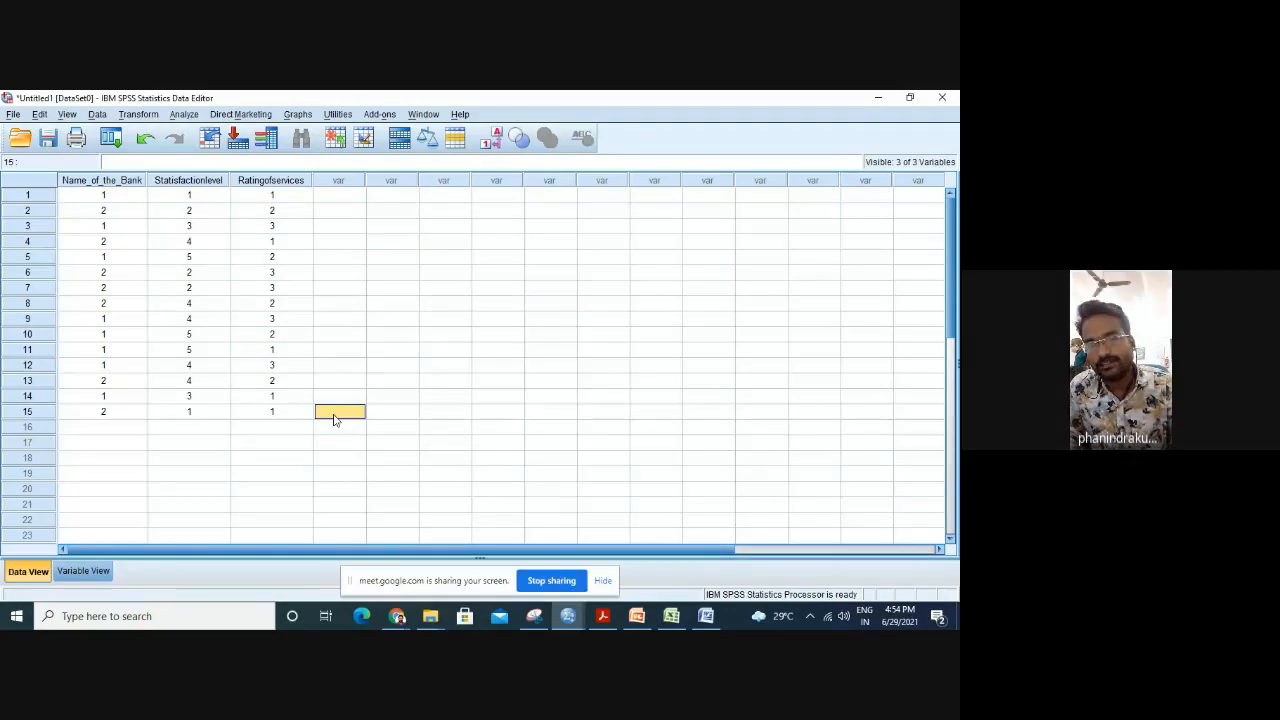
{"action": "left_click", "coordinate": [335, 416]}
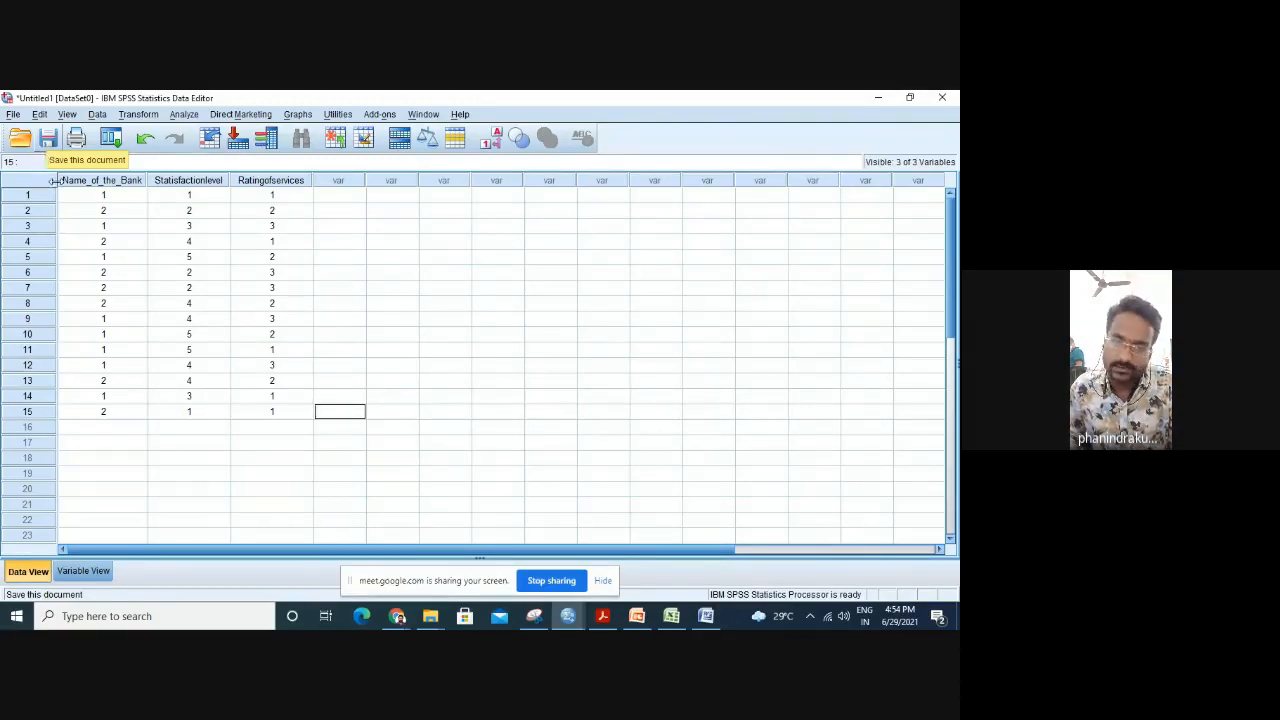
Switch to the PowerPoint presentation and browse its slides back to the SPSS Program Windows slide.
{"action": "left_click", "coordinate": [637, 616]}
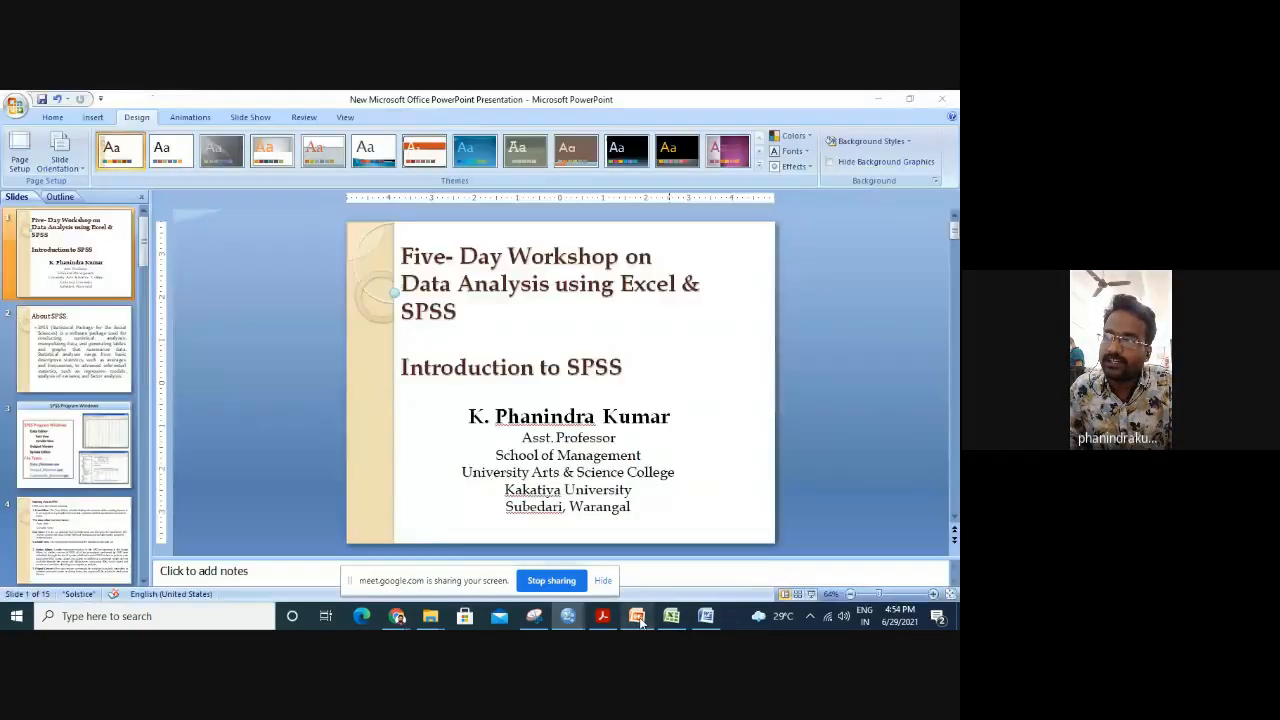
{"action": "scroll", "coordinate": [480, 465], "scroll_direction": "down", "scroll_amount": 10}
{"action": "scroll", "coordinate": [480, 465], "scroll_direction": "down", "scroll_amount": 4}
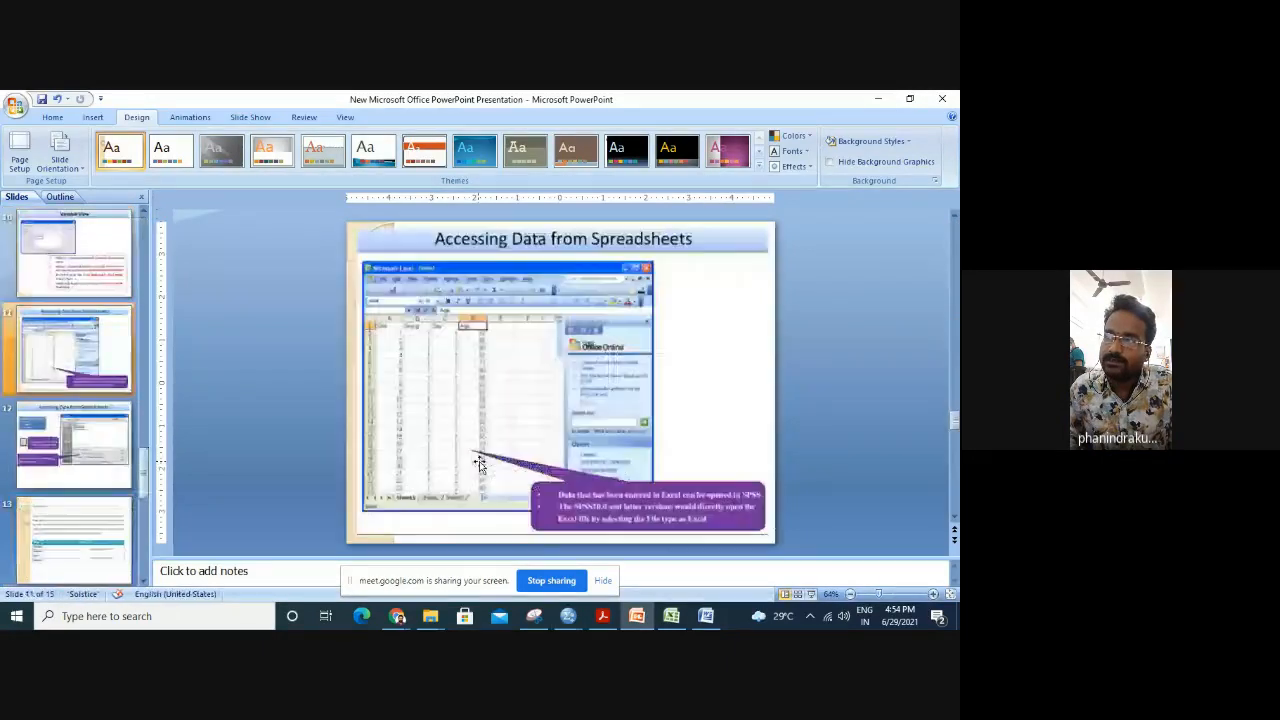
{"action": "scroll", "coordinate": [480, 465], "scroll_direction": "up", "scroll_amount": 7}
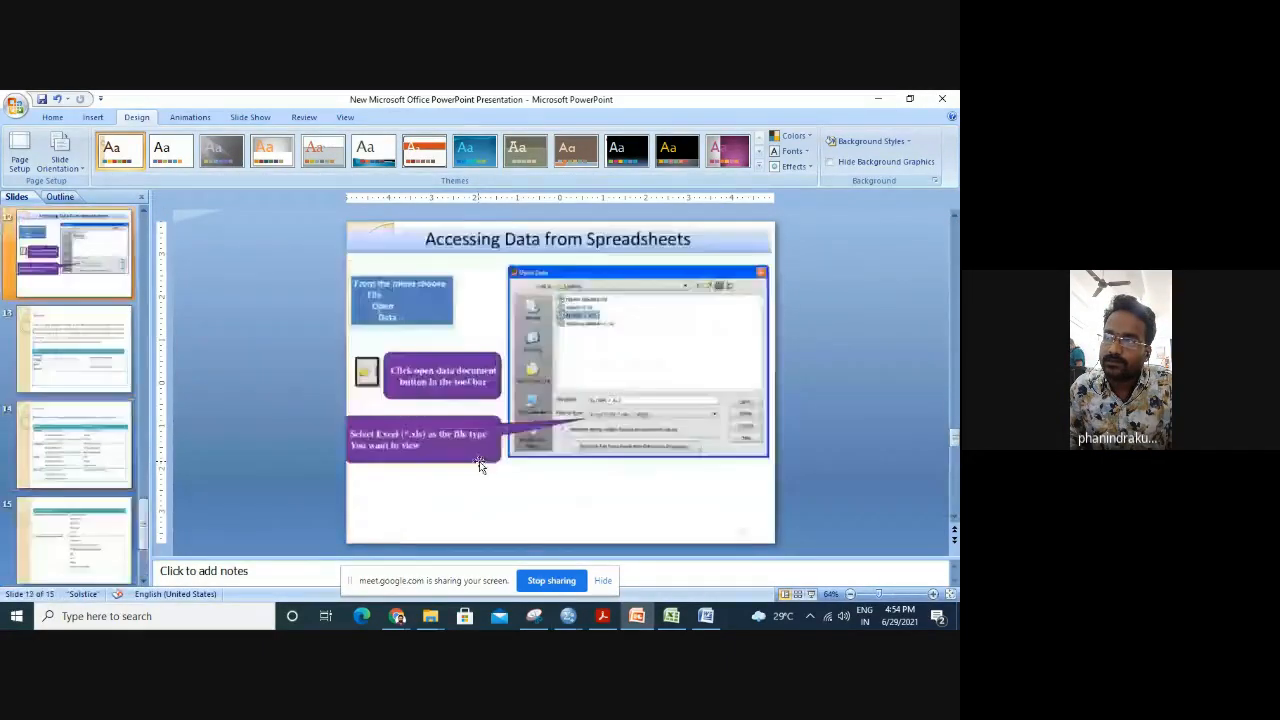
{"action": "scroll", "coordinate": [480, 465], "scroll_direction": "up", "scroll_amount": 5}
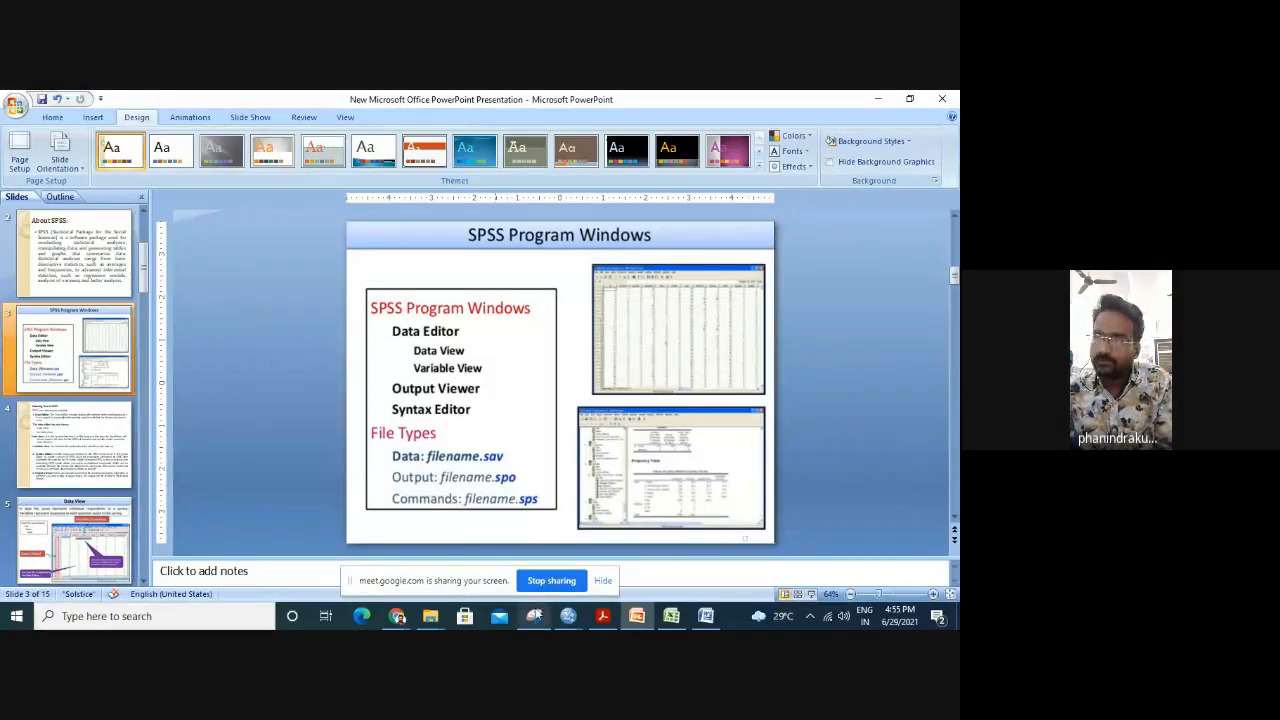
Switch back to the SPSS data editor and select the Statisfactionlevel value of case 15.
{"action": "mouse_move", "coordinate": [563, 622]}
{"action": "left_click", "coordinate": [531, 578]}
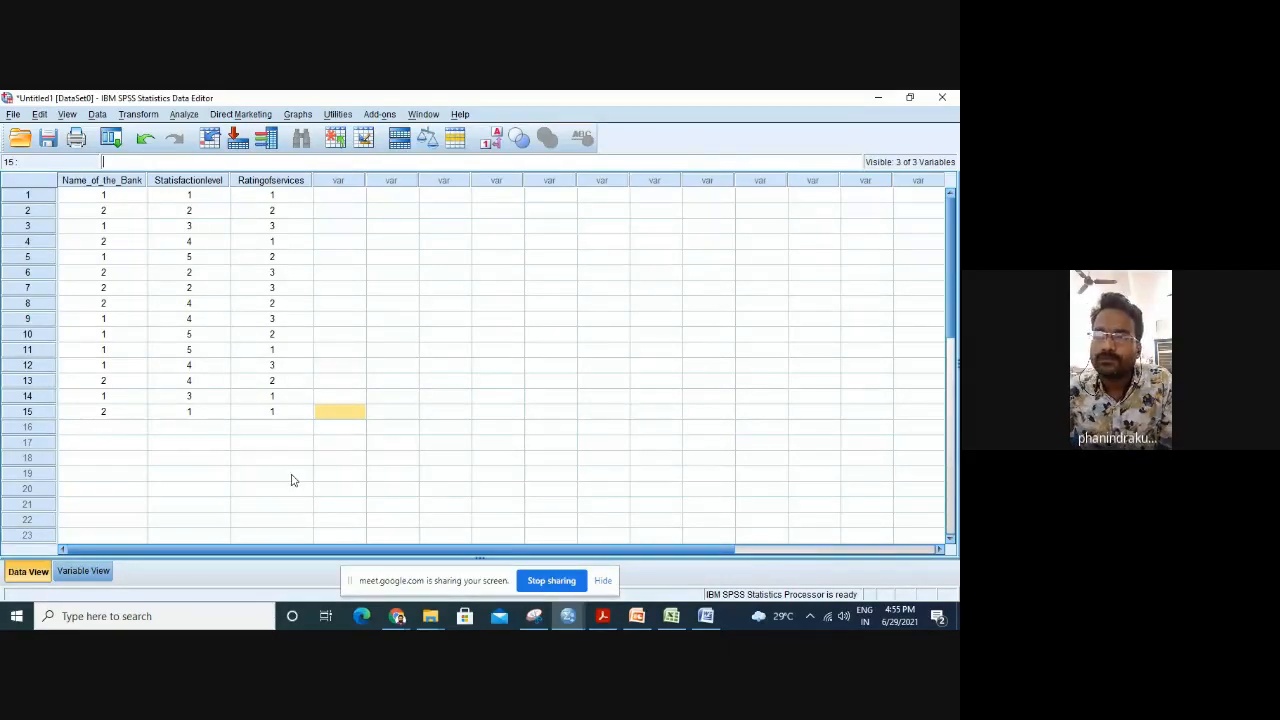
{"action": "left_click", "coordinate": [225, 413]}
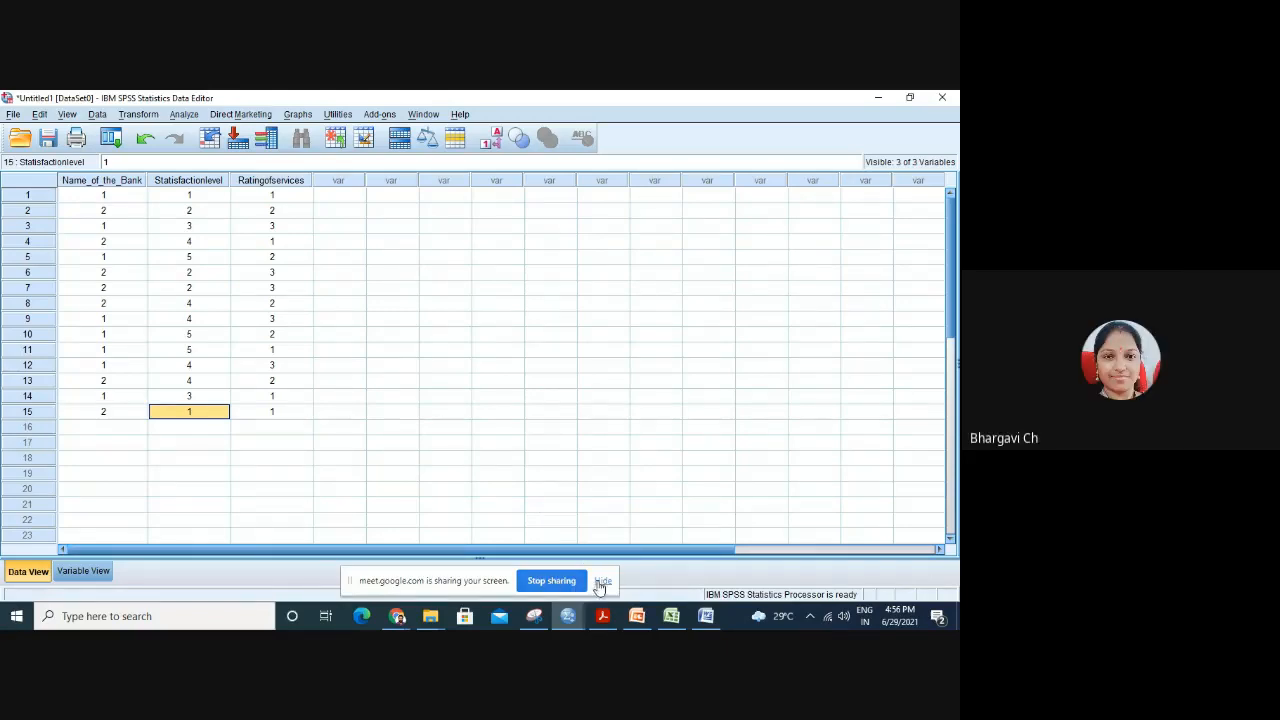
Minimize the data editor and switch to the Google Meet call in Chrome.
{"action": "left_click", "coordinate": [884, 97]}
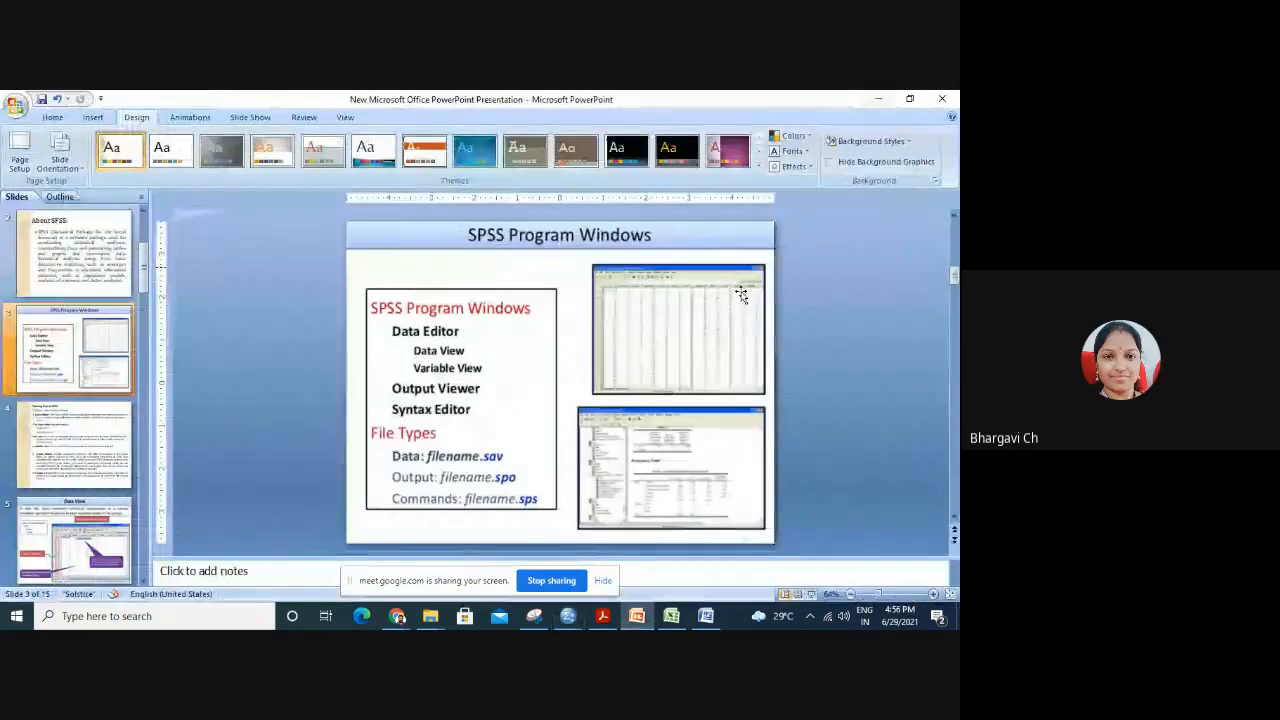
{"action": "mouse_move", "coordinate": [400, 622]}
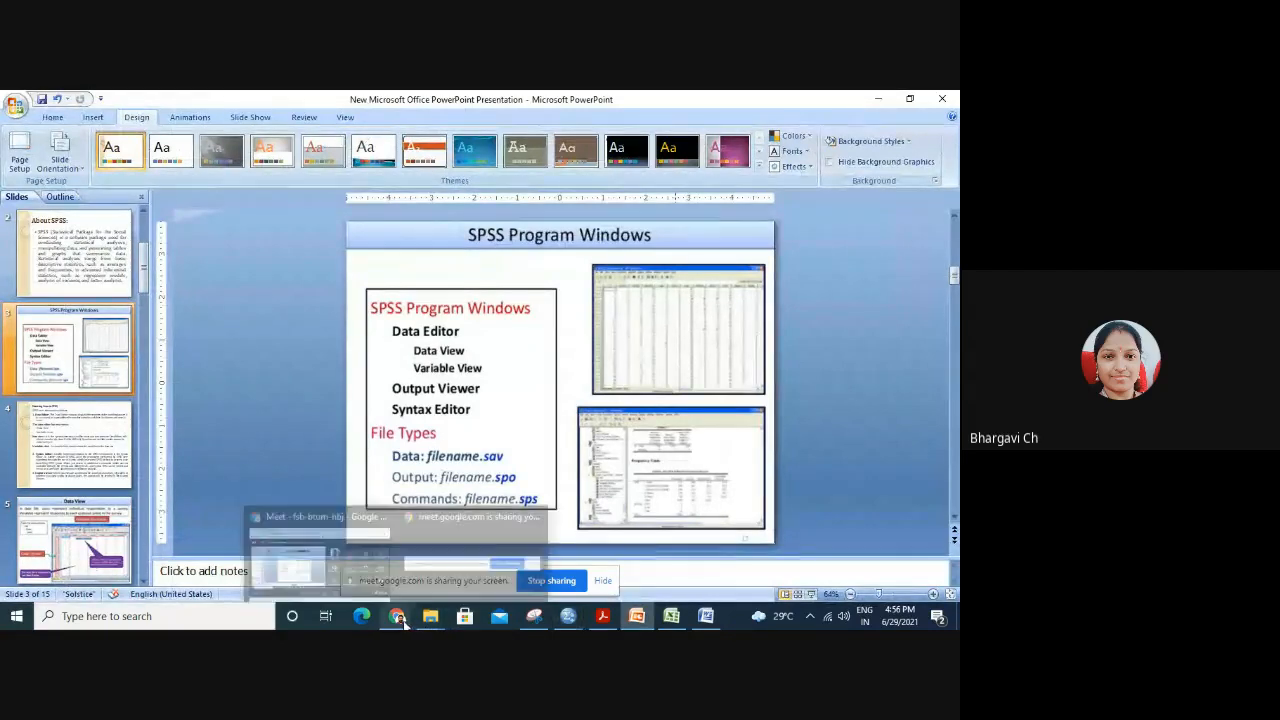
{"action": "left_click", "coordinate": [362, 577]}
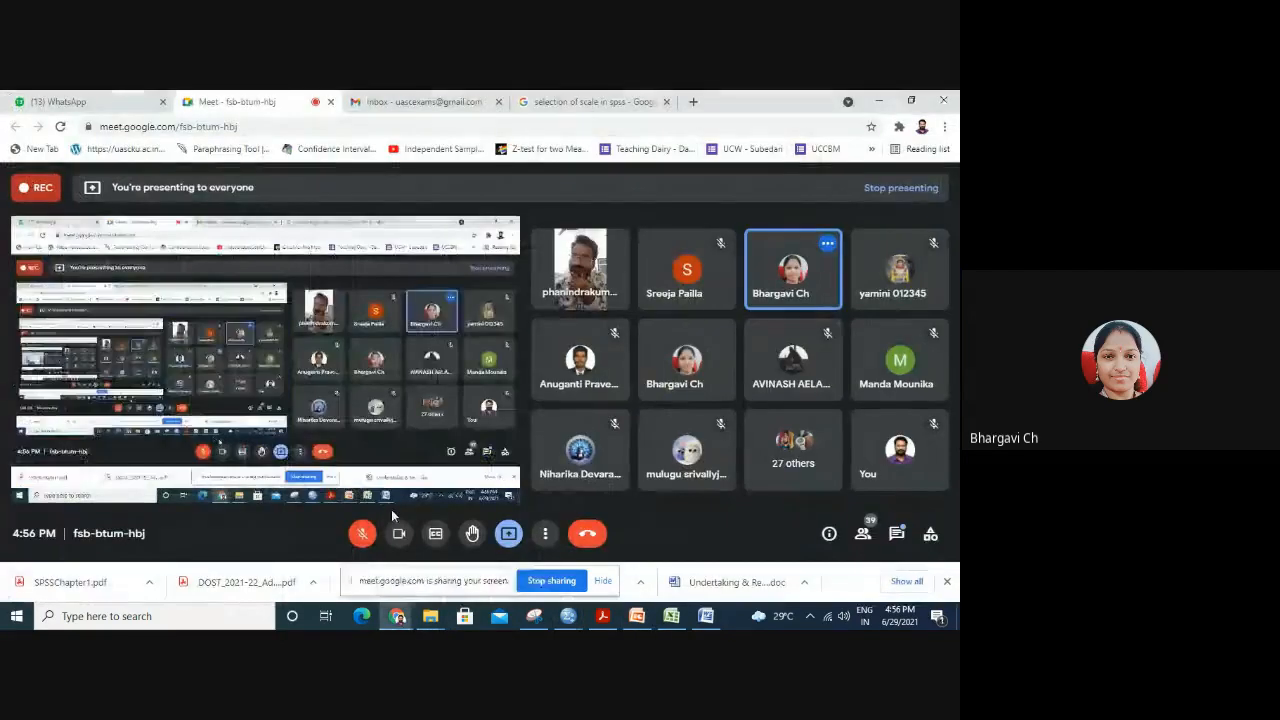